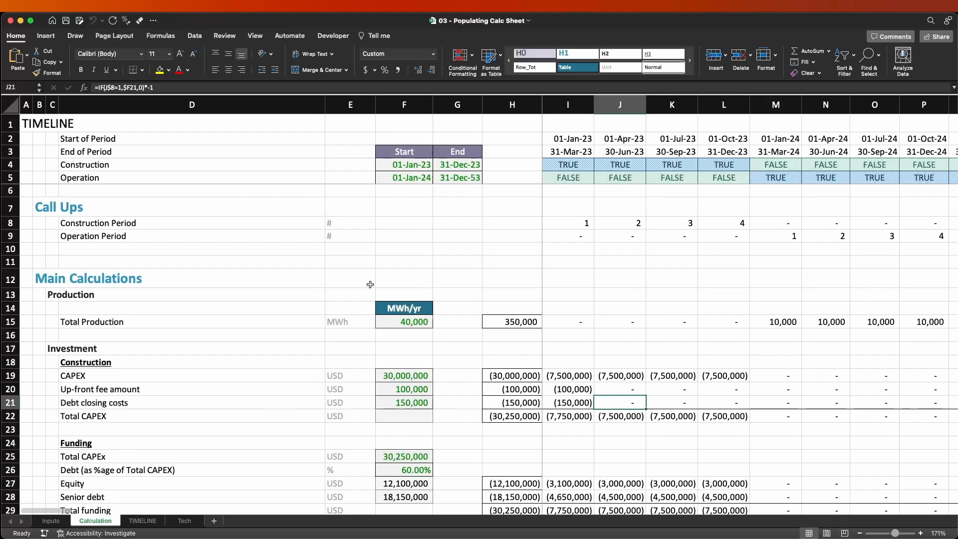
Review the Calculation sheet's sections and the blank Total Production row, including its input cell and timeline periods.
{"action": "scroll", "coordinate": [450, 375], "scroll_direction": "down", "scroll_amount": 1}
{"action": "scroll", "coordinate": [450, 375], "scroll_direction": "down", "scroll_amount": 10}
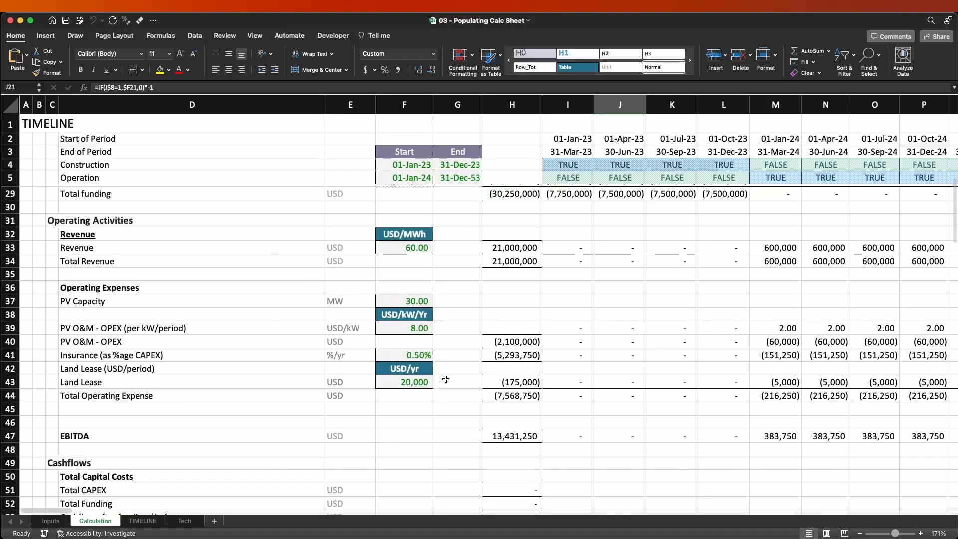
{"action": "scroll", "coordinate": [446, 380], "scroll_direction": "up", "scroll_amount": 10}
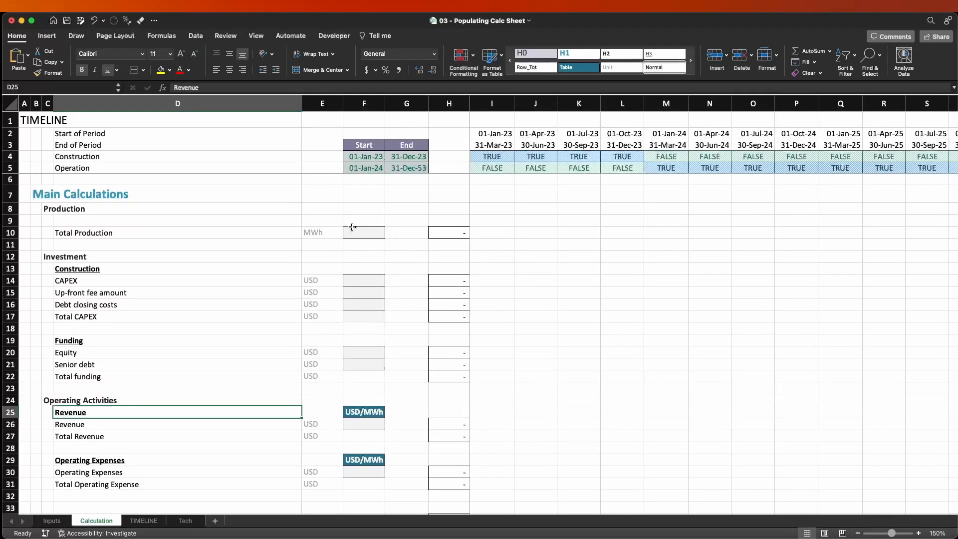
{"action": "left_click", "coordinate": [10, 232]}
{"action": "left_click", "coordinate": [369, 255]}
{"action": "left_click", "coordinate": [374, 232]}
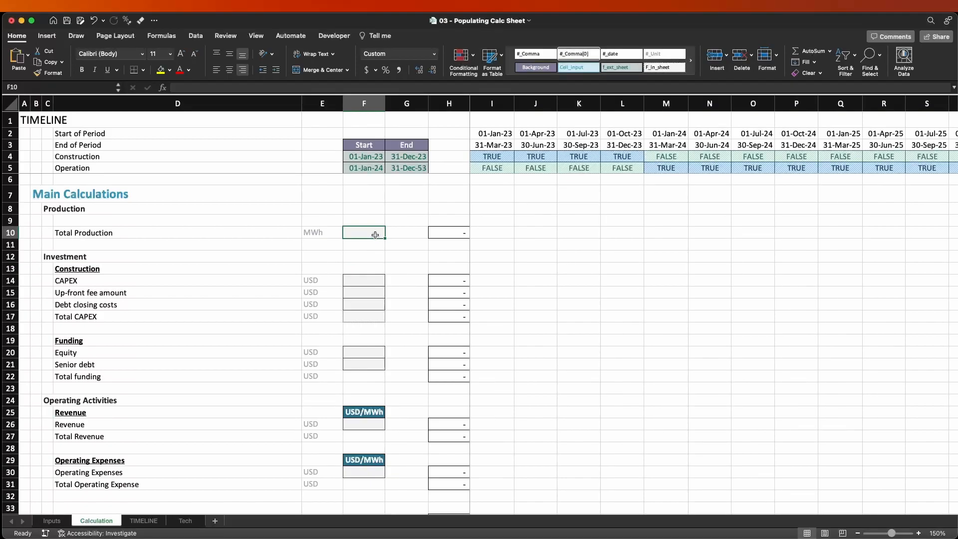
{"action": "left_click_drag", "start_coordinate": [495, 231], "coordinate": [684, 230]}
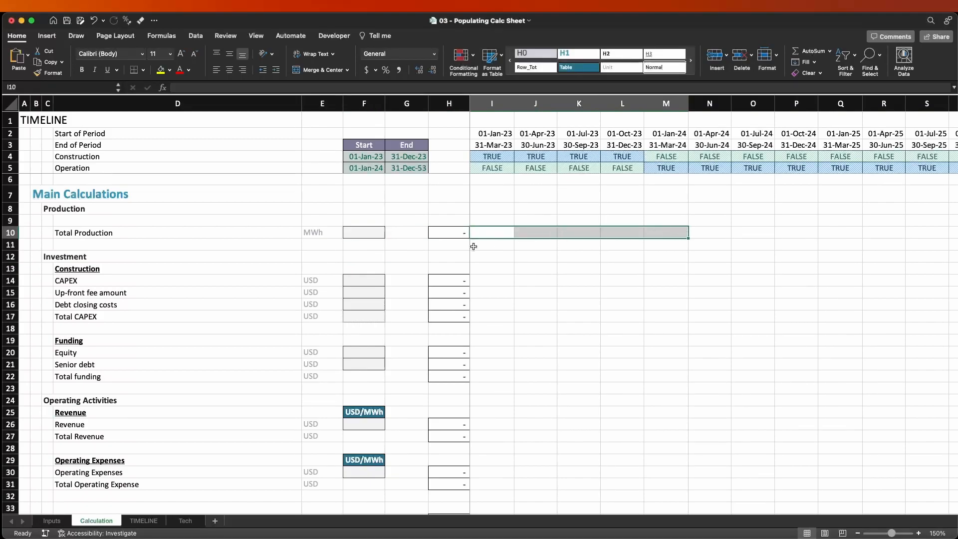
{"action": "left_click", "coordinate": [357, 234]}
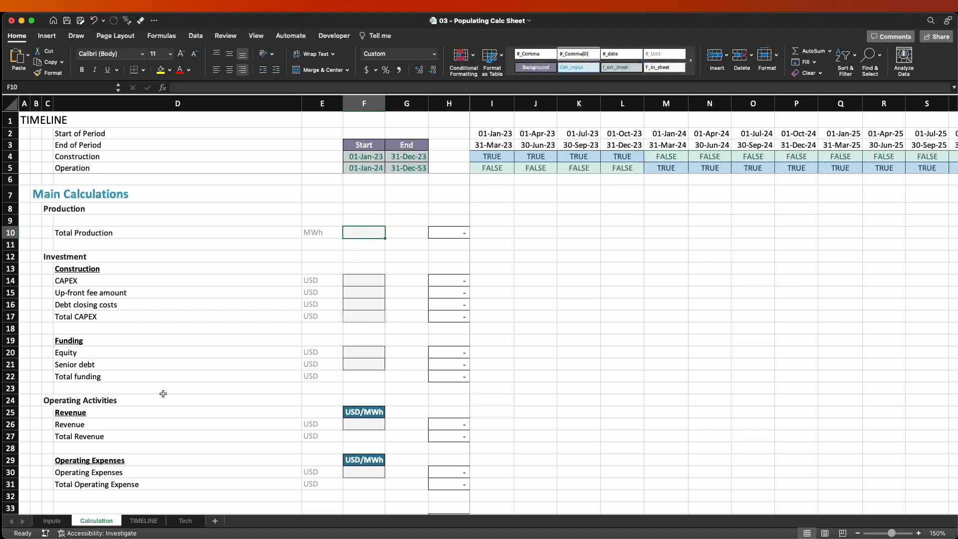
On the Inputs sheet, rename the Generation section heading in B8 to "Production".
{"action": "key", "text": "ctrl+Page_Up"}
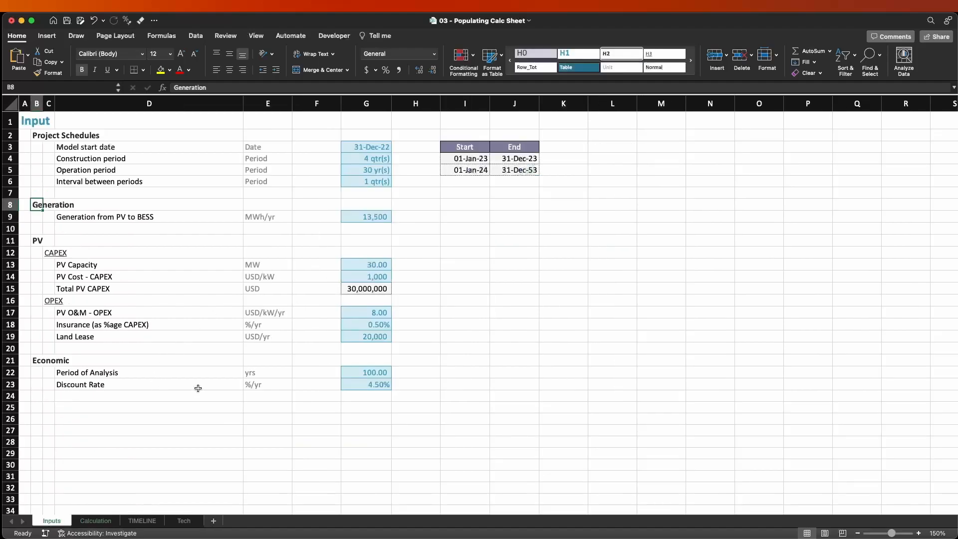
{"action": "left_click_drag", "start_coordinate": [45, 219], "coordinate": [366, 217]}
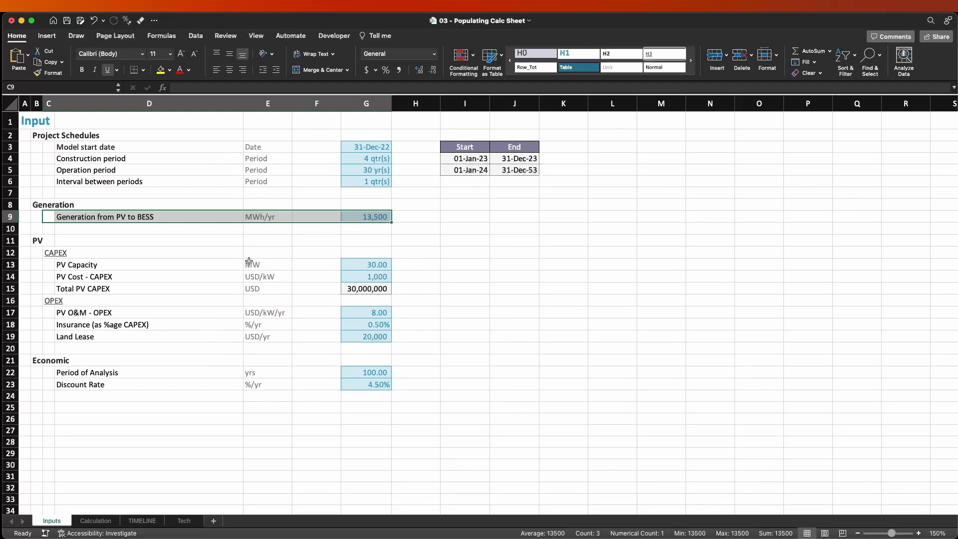
{"action": "left_click", "coordinate": [49, 205]}
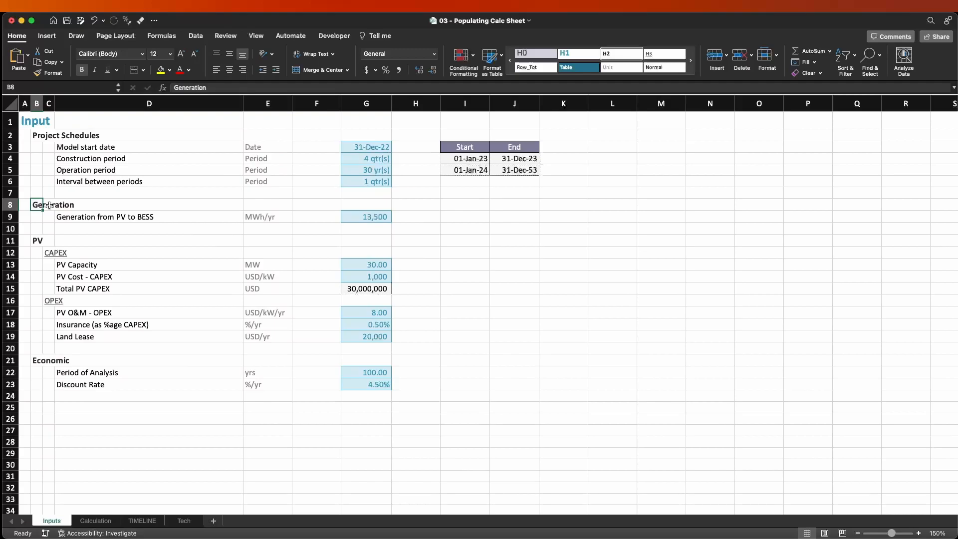
{"action": "type", "text": "Prod"}
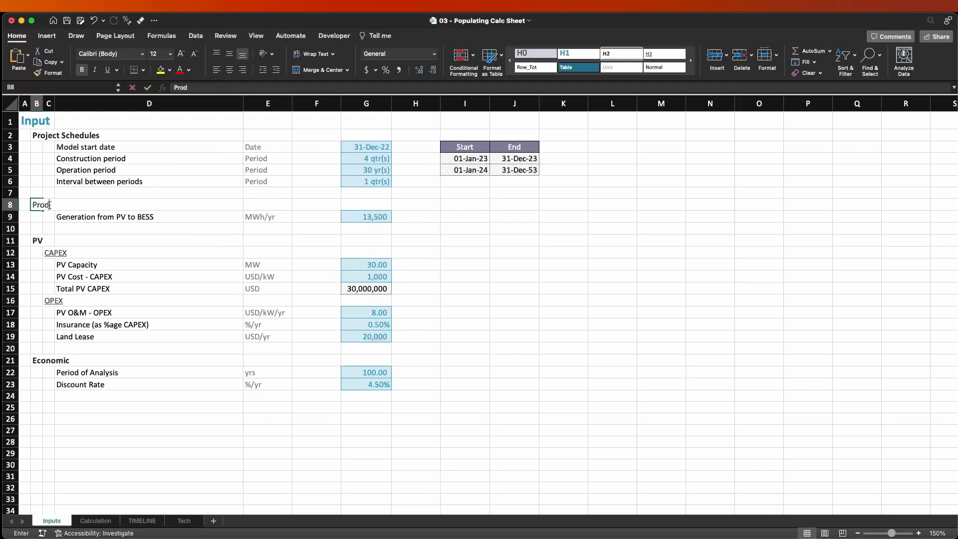
{"action": "type", "text": "uction"}
{"action": "key", "text": "Return"}
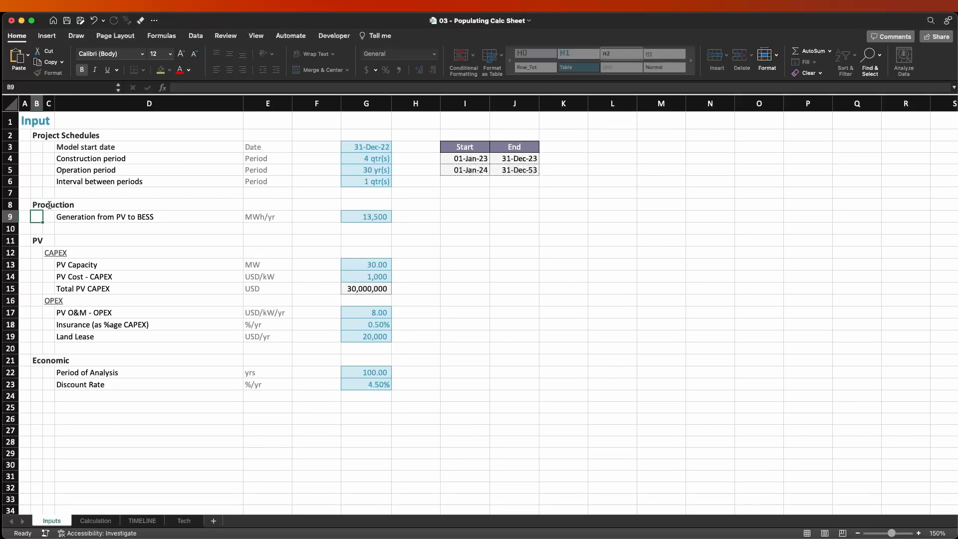
Relabel the line item in D9 as "Total Production from Solar PV".
{"action": "key", "text": "Right"}
{"action": "key", "text": "Right"}
{"action": "type", "text": "Tot"}
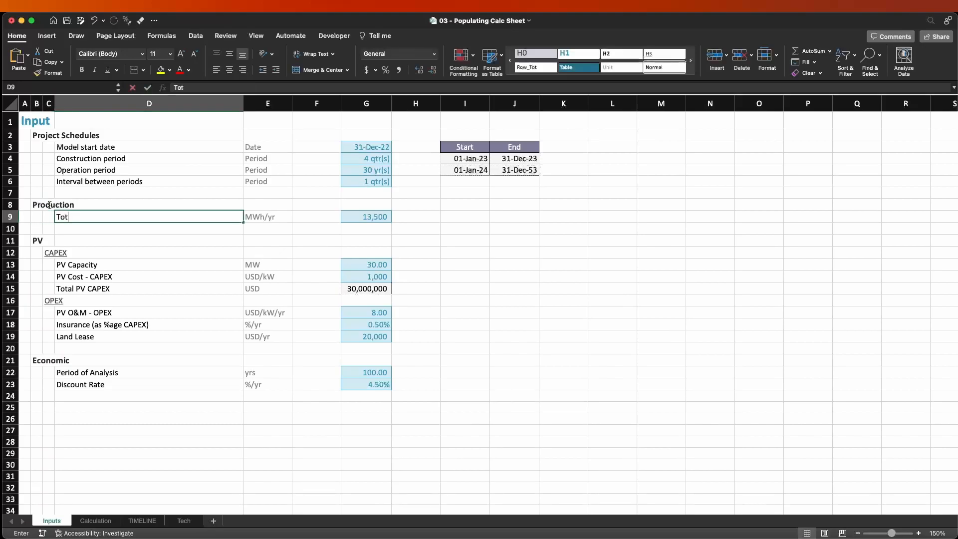
{"action": "type", "text": "al Production f"}
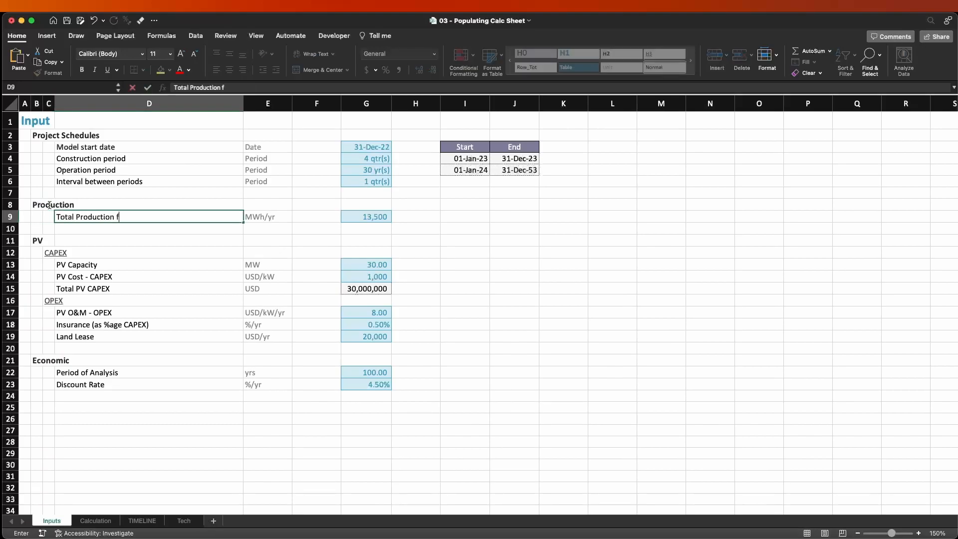
{"action": "type", "text": "rom Solar PV"}
{"action": "key", "text": "Return"}
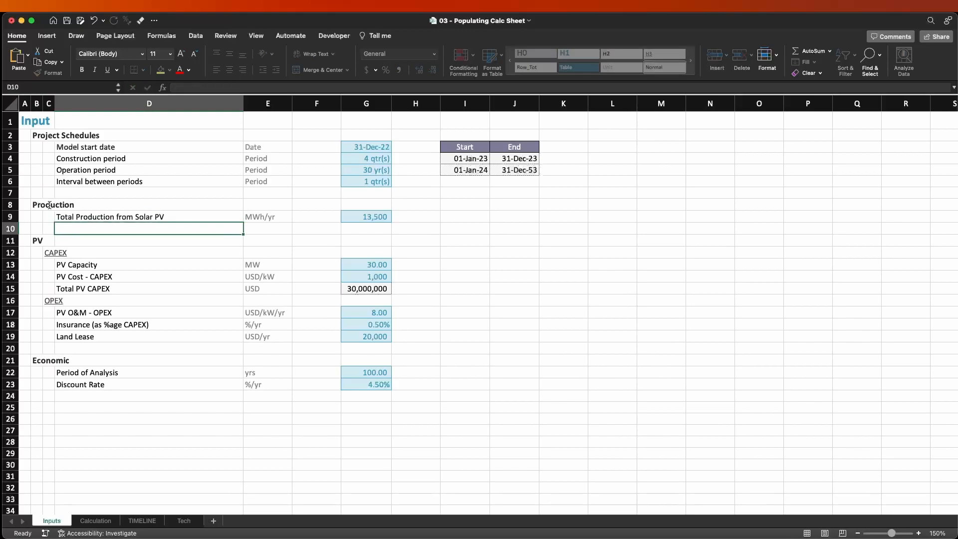
Set the annual solar PV production in G9 to 40000 MWh/yr.
{"action": "key", "text": "Up"}
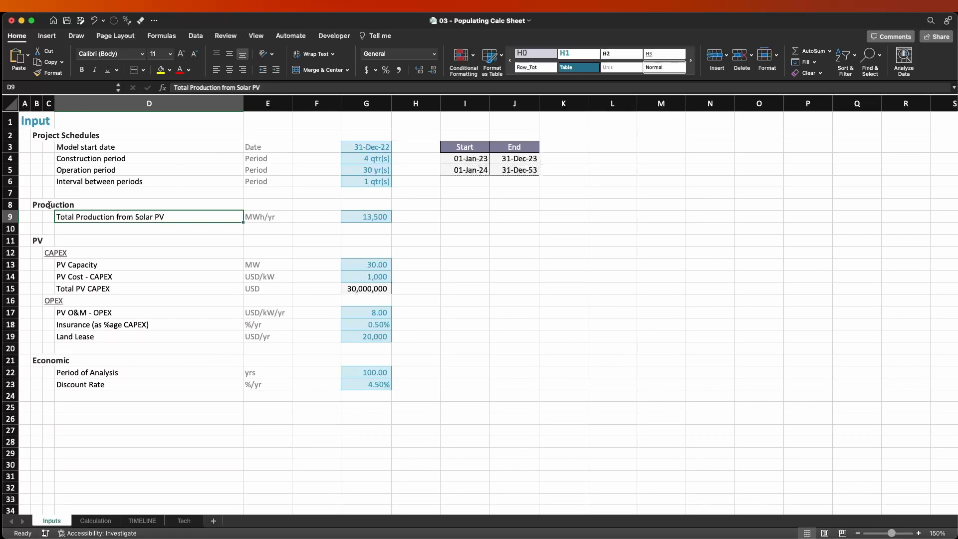
{"action": "key", "text": "Right"}
{"action": "key", "text": "Right"}
{"action": "key", "text": "Right"}
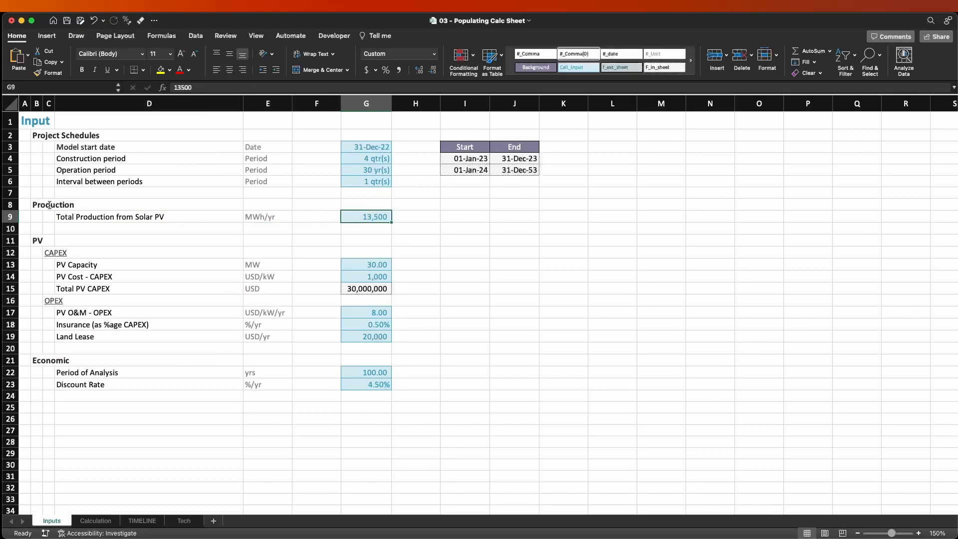
{"action": "type", "text": "40000"}
{"action": "key", "text": "Return"}
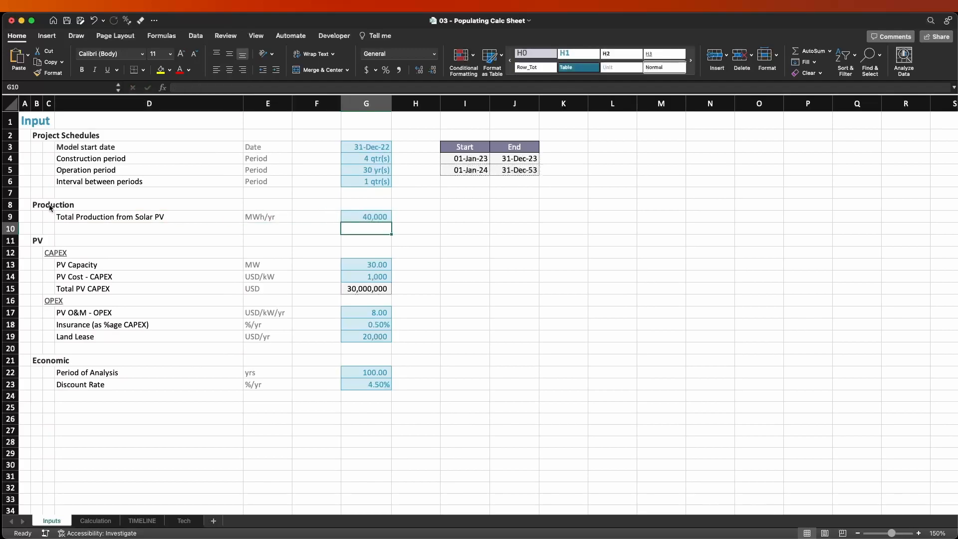
Define the name total_pv_production for the solar production input cell G9.
{"action": "key", "text": "Up"}
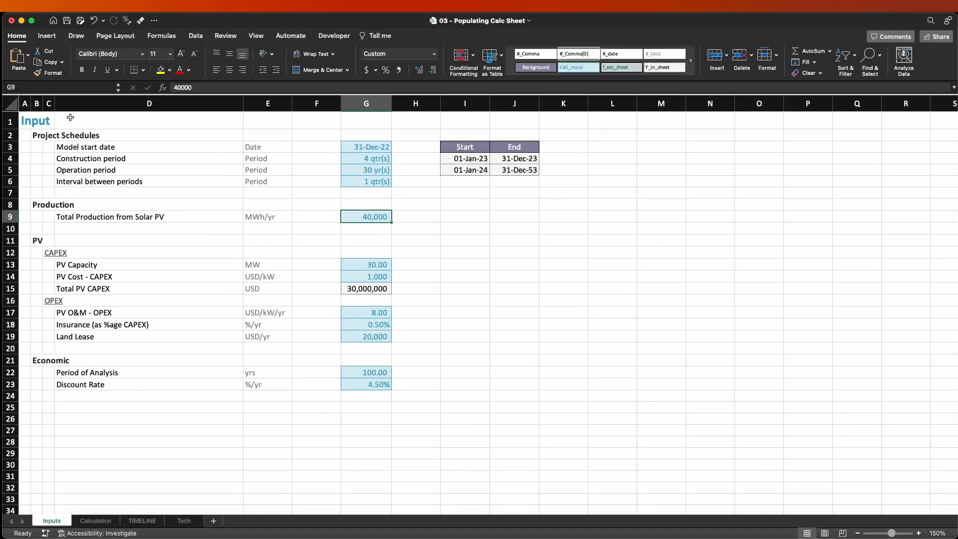
{"action": "left_click", "coordinate": [48, 89]}
{"action": "type", "text": "total_pv_production"}
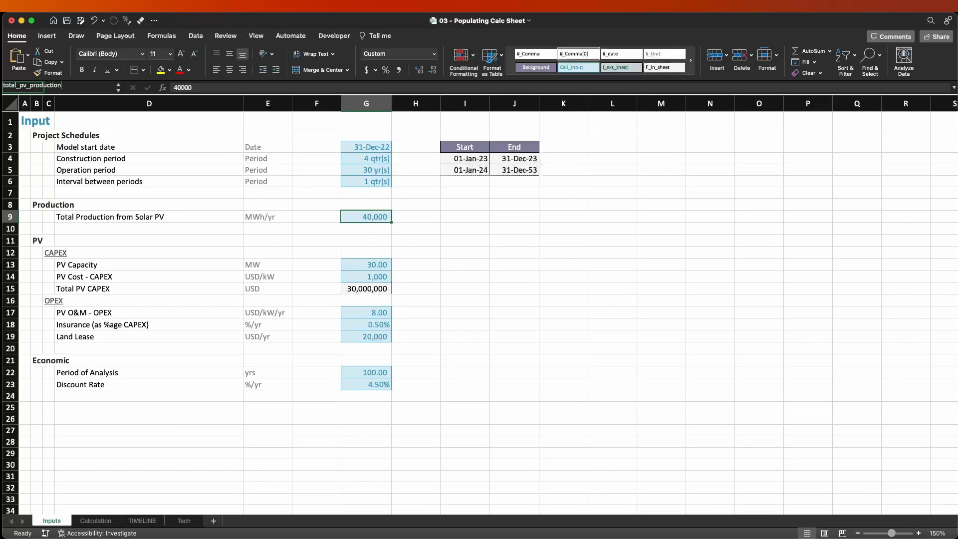
{"action": "key", "text": "Return"}
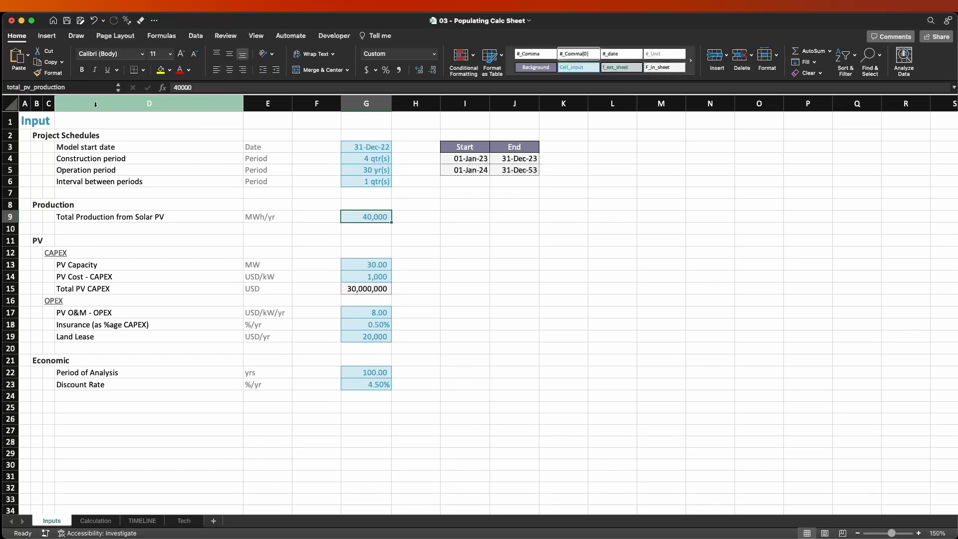
On the Calculation sheet, link the Total Production input cell F10 to the named range with =total_pv_production.
{"action": "key", "text": "ctrl+Page_Down"}
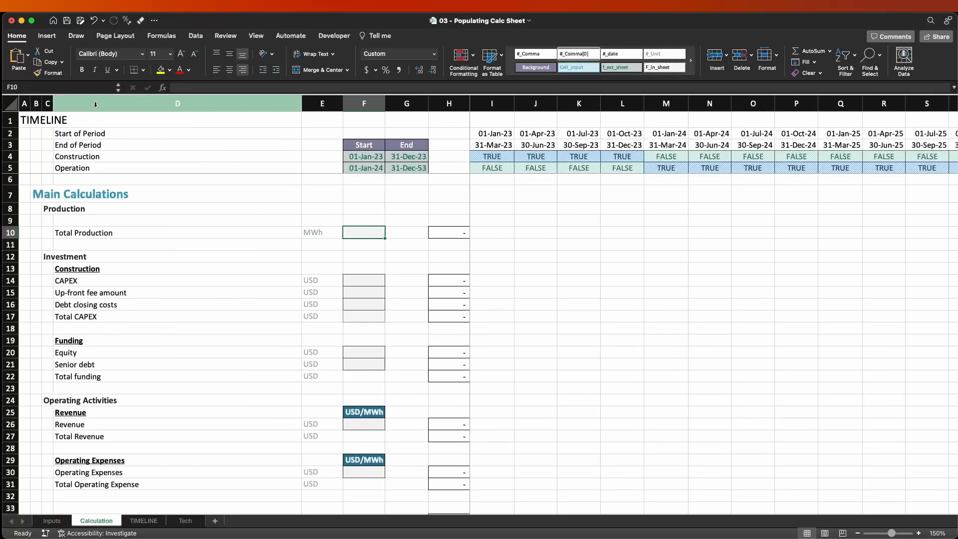
{"action": "type", "text": "=tota"}
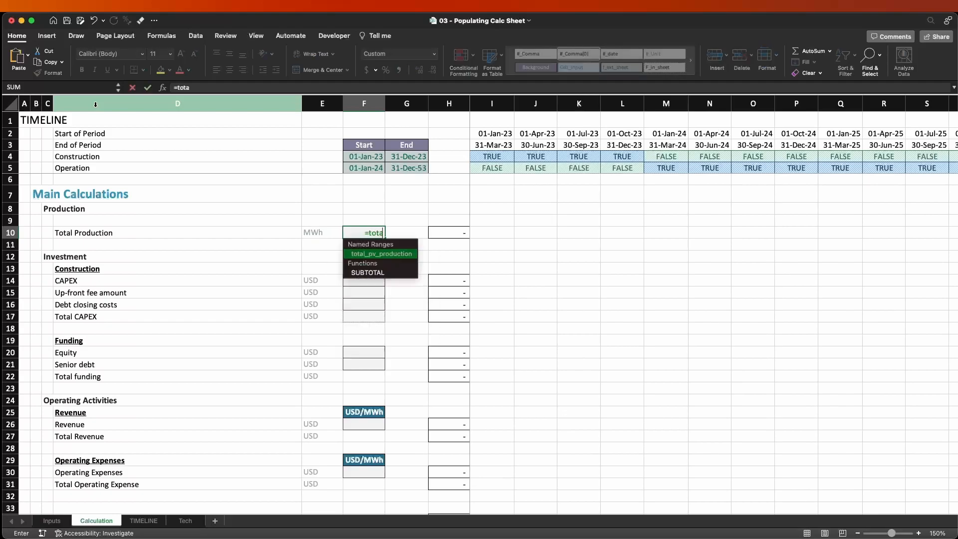
{"action": "key", "text": "Tab"}
{"action": "key", "text": "Return"}
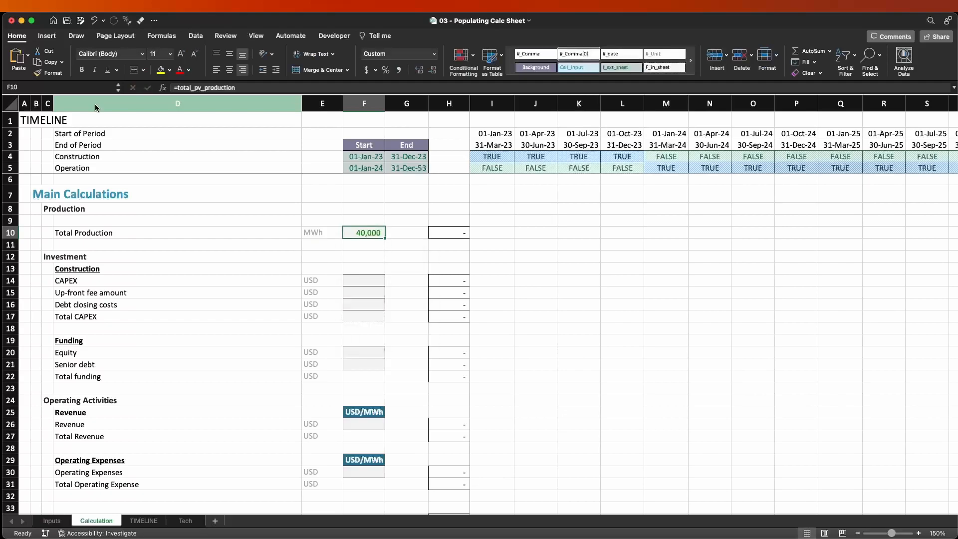
{"action": "key", "text": "Left"}
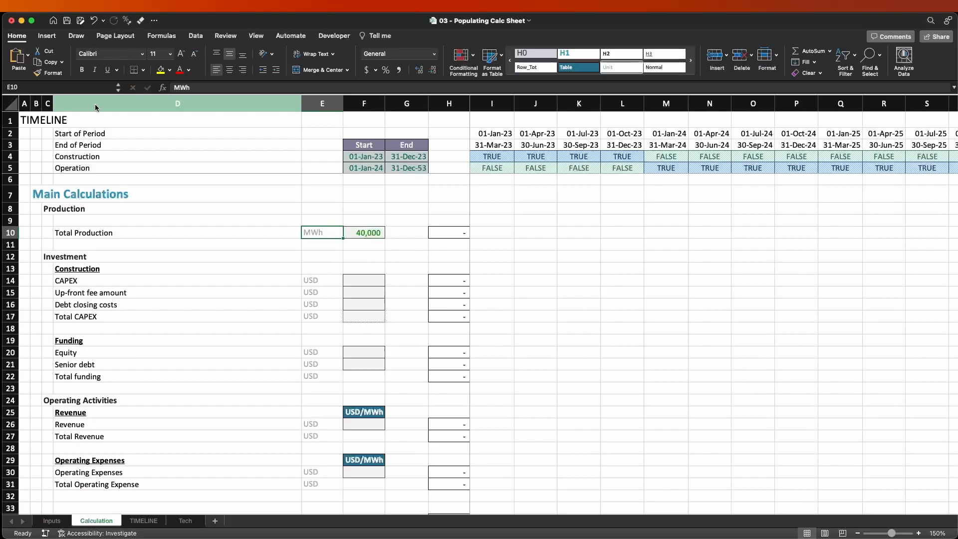
{"action": "key", "text": "Right"}
{"action": "key", "text": "Right"}
{"action": "key", "text": "Right"}
{"action": "key", "text": "Right"}
{"action": "key", "text": "Right"}
{"action": "key", "text": "Right"}
{"action": "key", "text": "Right"}
{"action": "key", "text": "Right"}
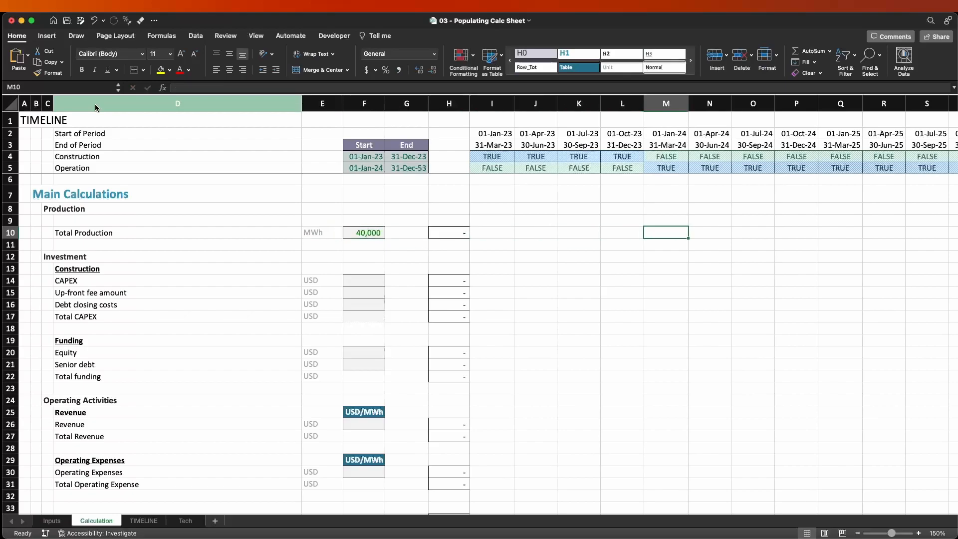
{"action": "key", "text": "shift+Left"}
{"action": "key", "text": "shift+Left"}
{"action": "key", "text": "shift+Left"}
{"action": "key", "text": "shift+Left"}
{"action": "key", "text": "shift+Left"}
{"action": "key", "text": "Right"}
{"action": "key", "text": "Left"}
{"action": "key", "text": "Left"}
{"action": "key", "text": "Left"}
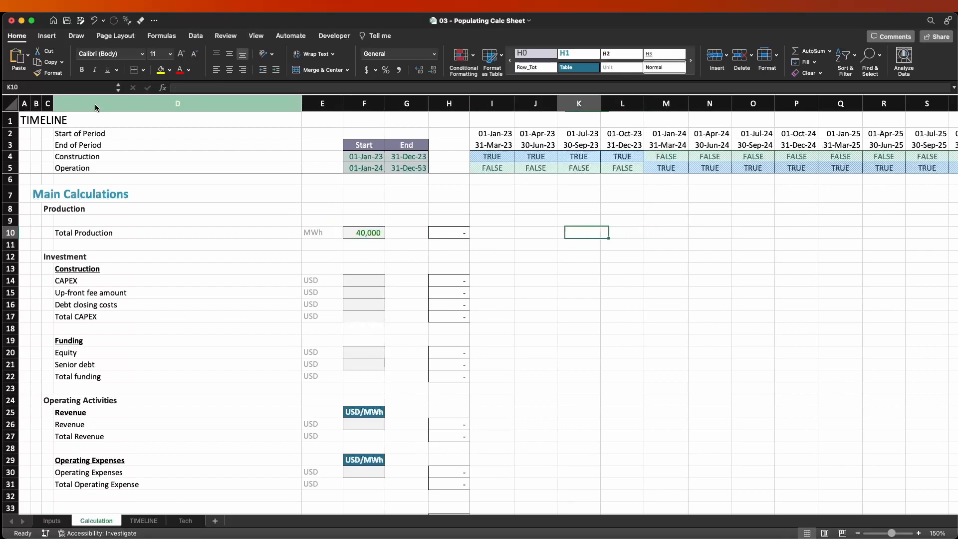
Enter 0 as Total Production for the four construction quarters in I10:L10, and highlight them together with their timeline flags.
{"action": "key", "text": "Left"}
{"action": "key", "text": "Left"}
{"action": "key", "text": "Left"}
{"action": "key", "text": "Right"}
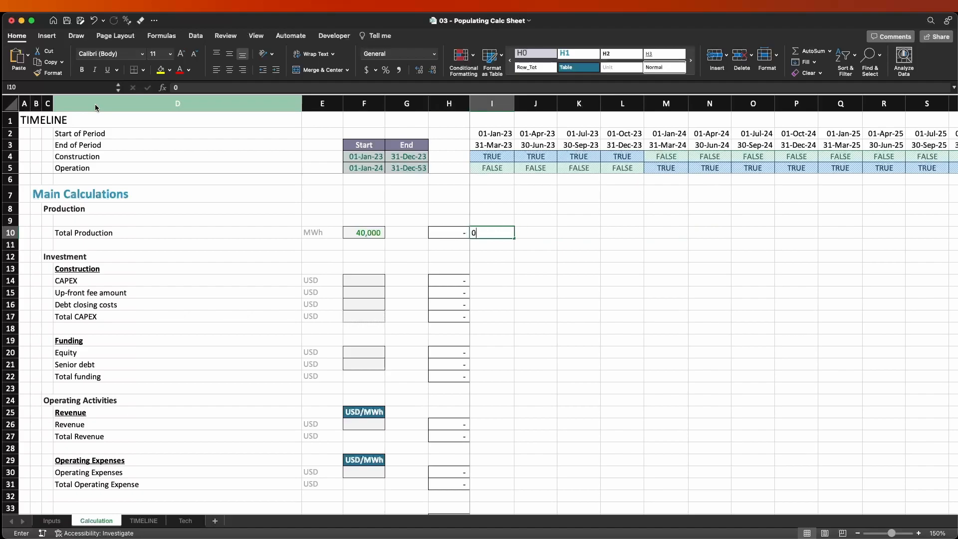
{"action": "type", "text": "0"}
{"action": "key", "text": "Right"}
{"action": "type", "text": "0"}
{"action": "key", "text": "Right"}
{"action": "type", "text": "0"}
{"action": "key", "text": "Right"}
{"action": "type", "text": "0"}
{"action": "key", "text": "Right"}
{"action": "key", "text": "Left"}
{"action": "key", "text": "shift+Up"}
{"action": "key", "text": "shift+Up"}
{"action": "key", "text": "shift+Up"}
{"action": "key", "text": "shift+Up"}
{"action": "key", "text": "shift+Up"}
{"action": "key", "text": "shift+Up"}
{"action": "key", "text": "shift+Left"}
{"action": "key", "text": "shift+Left"}
{"action": "key", "text": "shift+Left"}
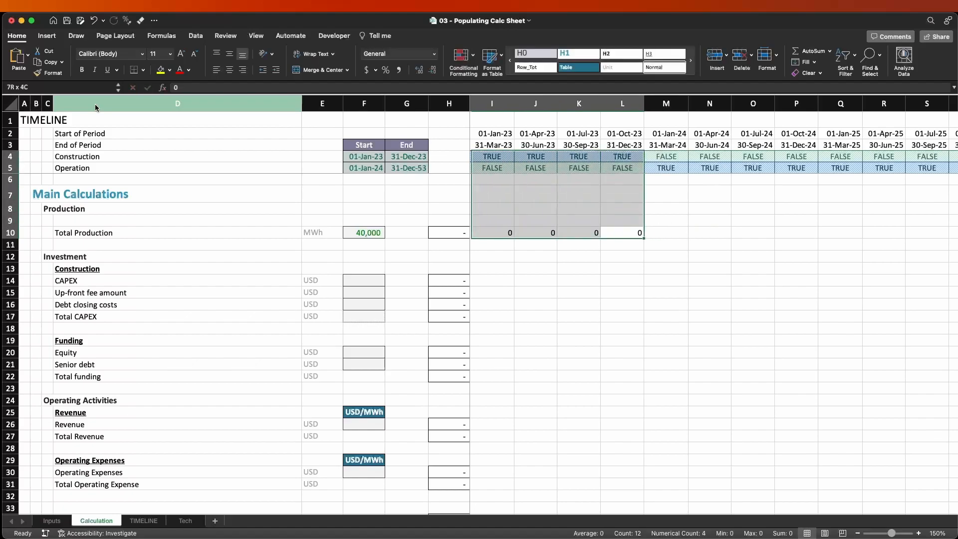
Enter 40000 in M10 for the first operating quarter, copy it to N10:Q10, and highlight the copies with their operation flags.
{"action": "key", "text": "Right"}
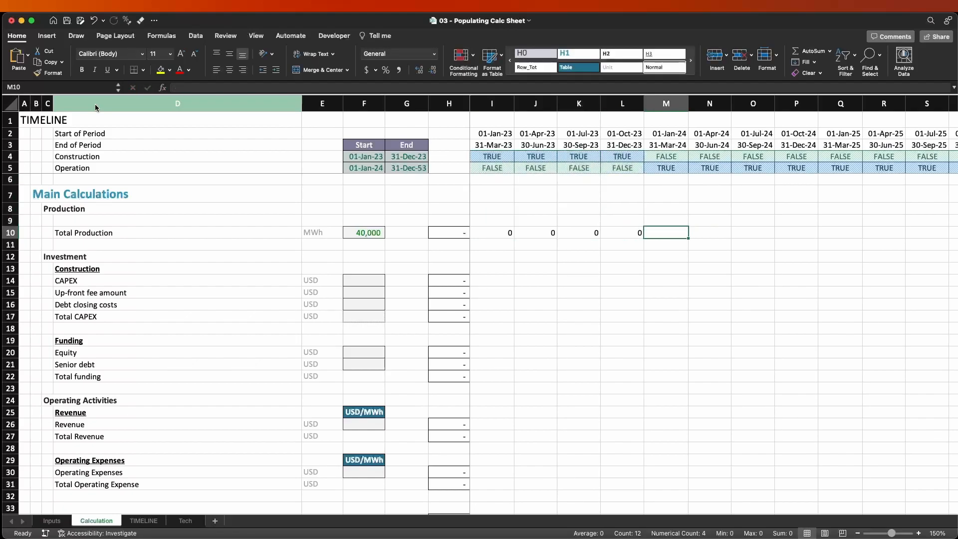
{"action": "type", "text": "40000"}
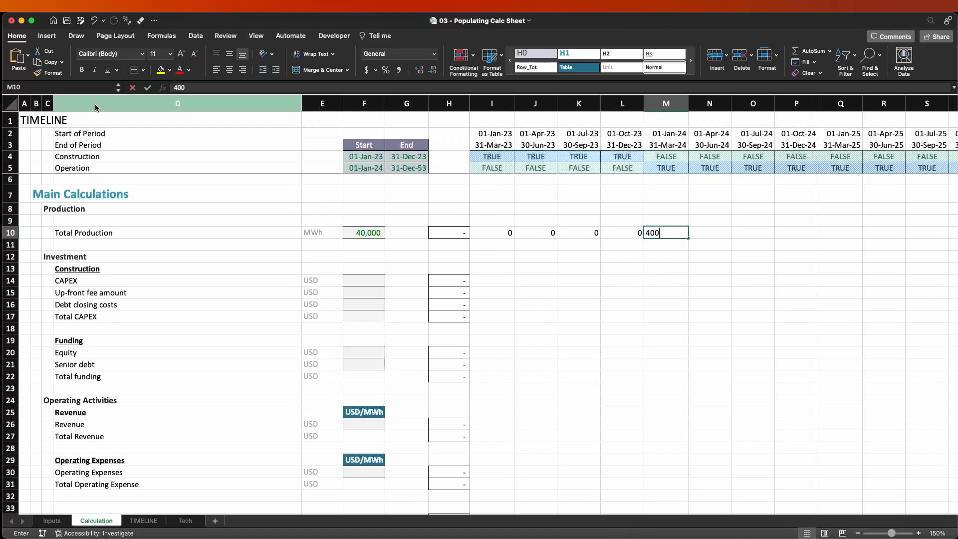
{"action": "key", "text": "Return"}
{"action": "key", "text": "Up"}
{"action": "key", "text": "super+c"}
{"action": "key", "text": "shift+Right"}
{"action": "key", "text": "shift+Right"}
{"action": "key", "text": "shift+Right"}
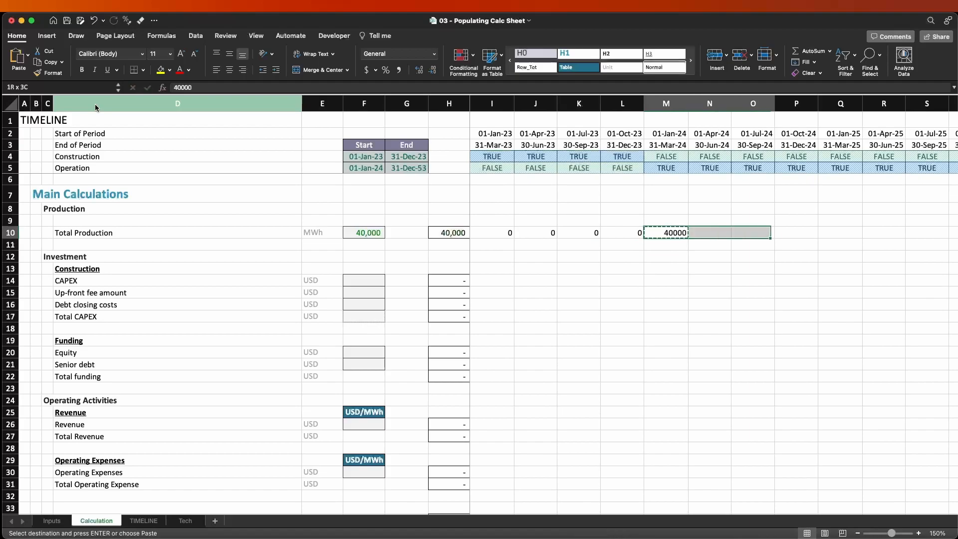
{"action": "key", "text": "Left"}
{"action": "key", "text": "Right"}
{"action": "key", "text": "Right"}
{"action": "key", "text": "shift+Right"}
{"action": "key", "text": "shift+Right"}
{"action": "key", "text": "shift+Right"}
{"action": "key", "text": "Return"}
{"action": "key", "text": "shift+Up"}
{"action": "key", "text": "shift+Up"}
{"action": "key", "text": "shift+Up"}
{"action": "key", "text": "shift+Up"}
{"action": "key", "text": "shift+Up"}
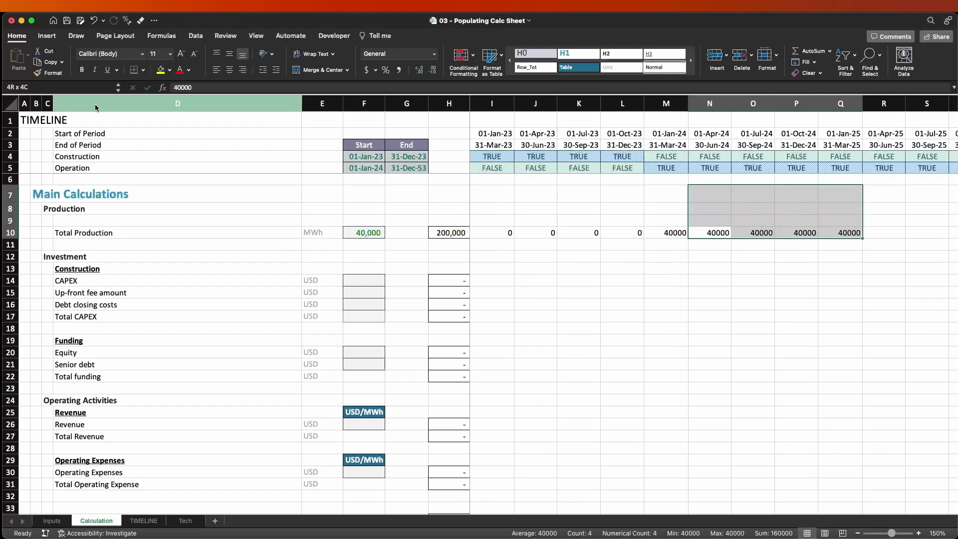
{"action": "key", "text": "shift+Left"}
{"action": "key", "text": "shift+Left"}
{"action": "key", "text": "shift+Right"}
{"action": "key", "text": "shift+Right"}
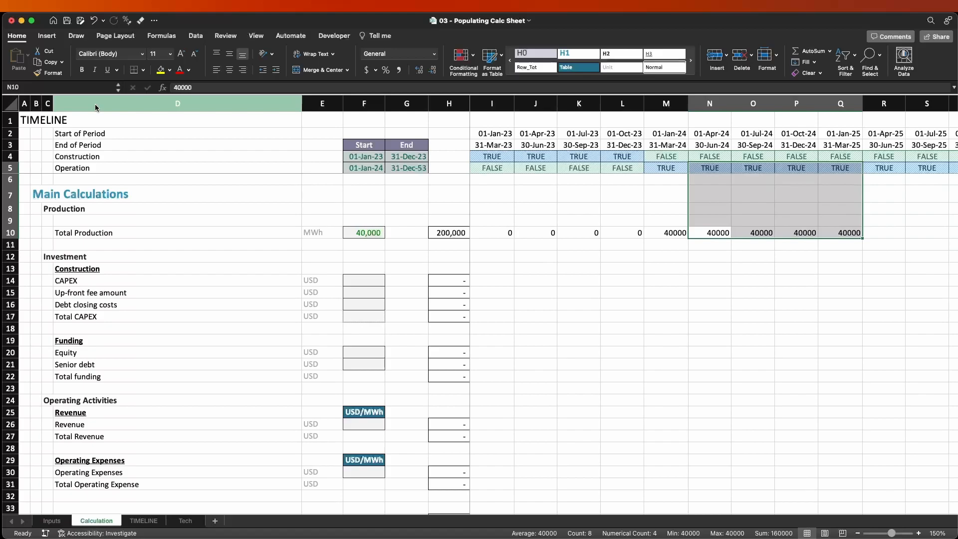
Clear the hardcoded Total Production values from I10:Q10.
{"action": "key", "text": "Down"}
{"action": "key", "text": "Up"}
{"action": "key", "text": "Right"}
{"action": "key", "text": "Right"}
{"action": "key", "text": "Right"}
{"action": "key", "text": "super+shift+Left"}
{"action": "key", "text": "shift+Right"}
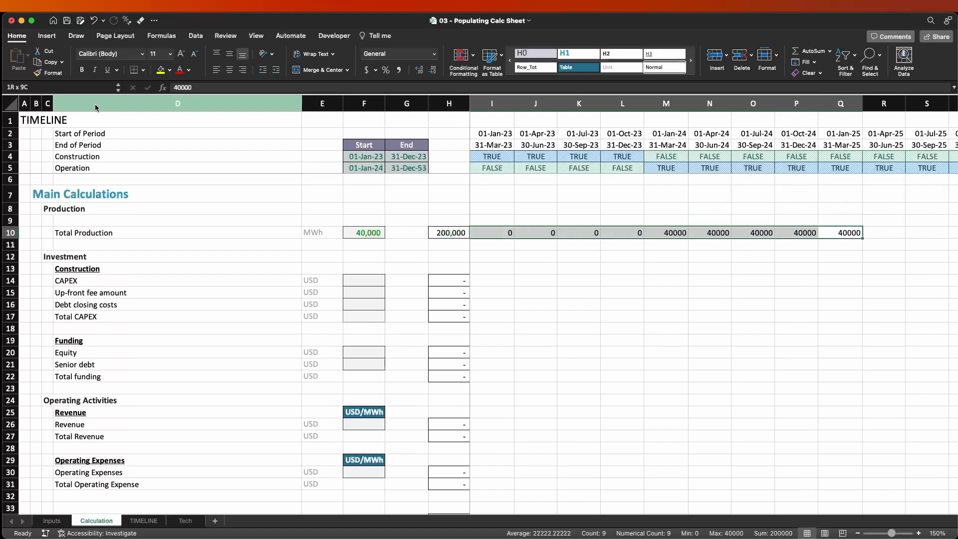
{"action": "key", "text": "Delete"}
Enter the Total Production formula =$F10*I$5 in I10, multiplying the linked production by the quarter's operation flag.
{"action": "key", "text": "Left"}
{"action": "key", "text": "super+Left"}
{"action": "key", "text": "Right"}
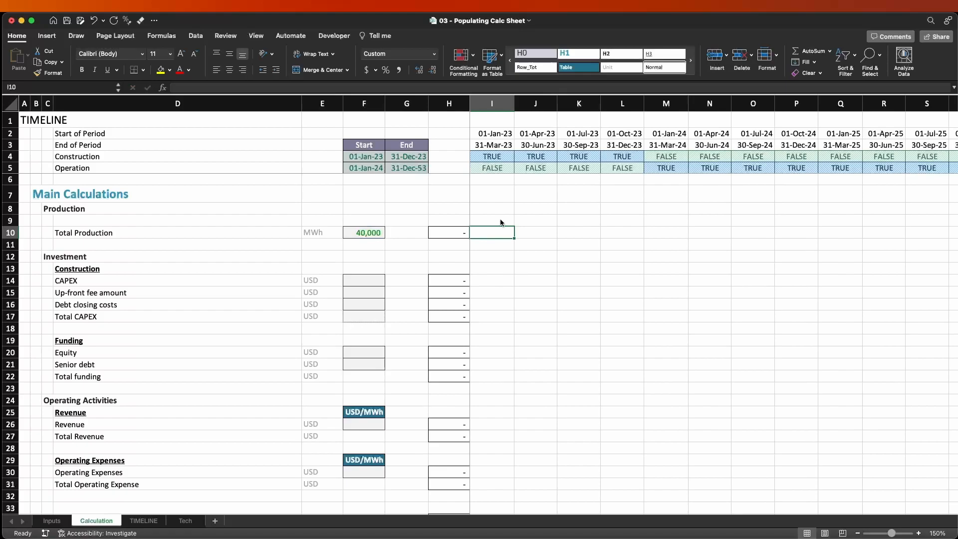
{"action": "type", "text": "="}
{"action": "key", "text": "Left"}
{"action": "key", "text": "Left"}
{"action": "key", "text": "Left"}
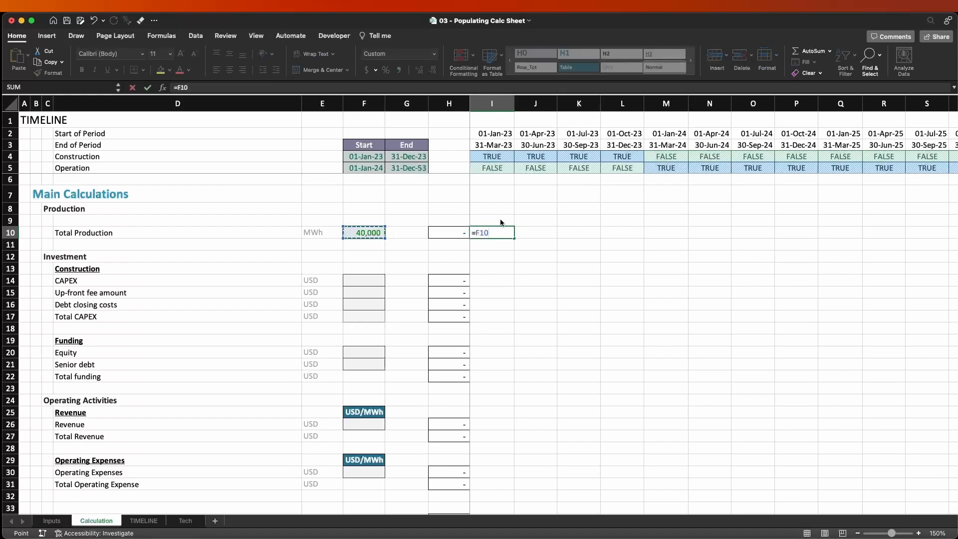
{"action": "key", "text": "super+t"}
{"action": "key", "text": "super+t"}
{"action": "key", "text": "super+t"}
{"action": "type", "text": "*"}
{"action": "left_click", "coordinate": [487, 169]}
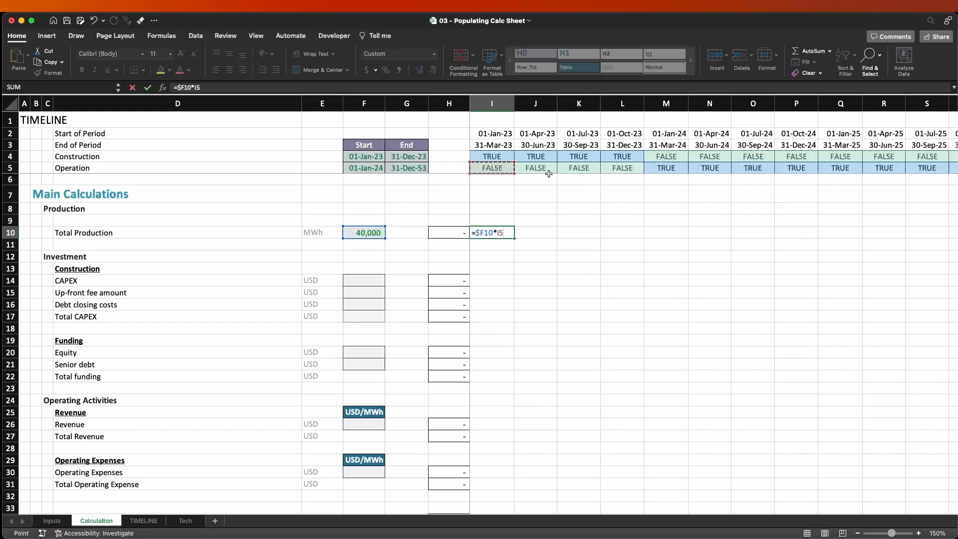
{"action": "key", "text": "F4"}
{"action": "key", "text": "F4"}
{"action": "key", "text": "ctrl+Return"}
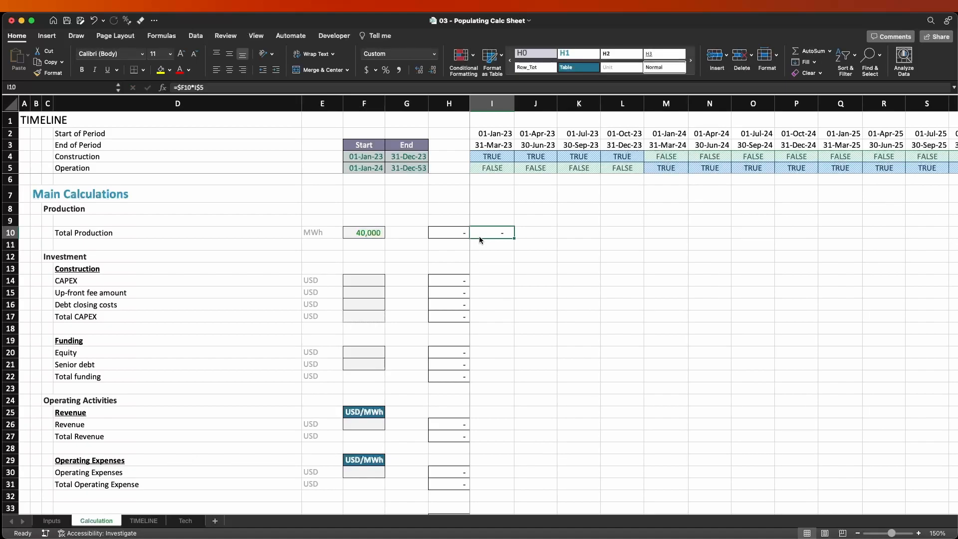
Evaluate the I$5 operation flag inside the I10 formula, leaving the formula as it is.
{"action": "key", "text": "F2"}
{"action": "key", "text": "shift+Left"}
{"action": "key", "text": "shift+Left"}
{"action": "key", "text": "shift+Left"}
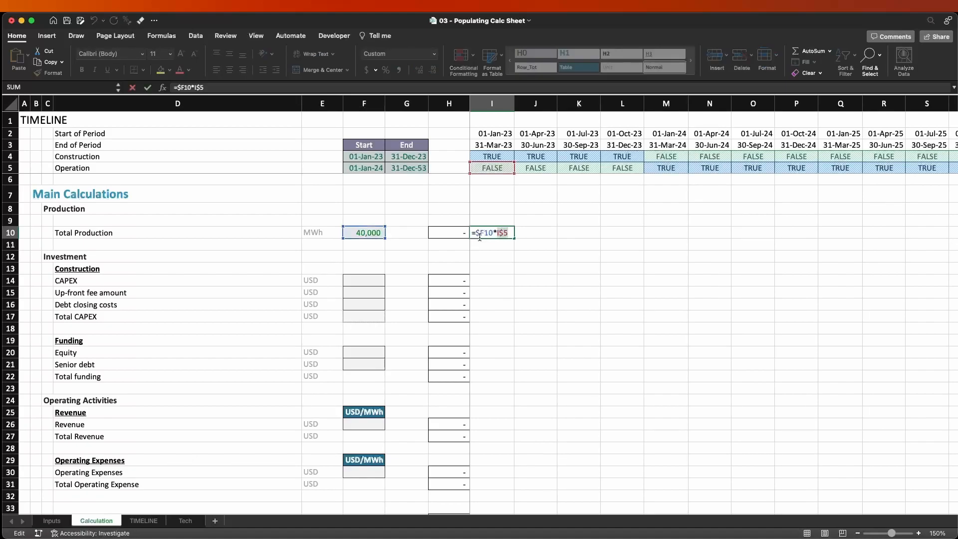
{"action": "key", "text": "F9"}
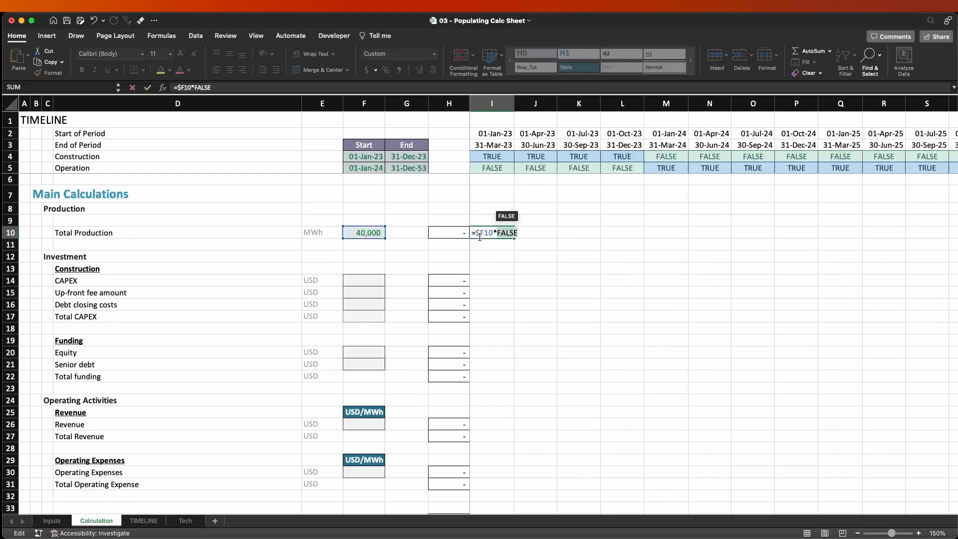
{"action": "key", "text": "Escape"}
Copy the Total Production formula from I10 across to N10.
{"action": "key", "text": "ctrl+c"}
{"action": "key", "text": "shift+Right"}
{"action": "key", "text": "shift+Right"}
{"action": "key", "text": "shift+Right"}
{"action": "key", "text": "shift+Right"}
{"action": "key", "text": "shift+Right"}
{"action": "key", "text": "Return"}
Inspect the copied Total Production formula in M10 and the neighbouring quarters for correct cell references.
{"action": "key", "text": "Right"}
{"action": "key", "text": "Right"}
{"action": "key", "text": "Right"}
{"action": "key", "text": "Right"}
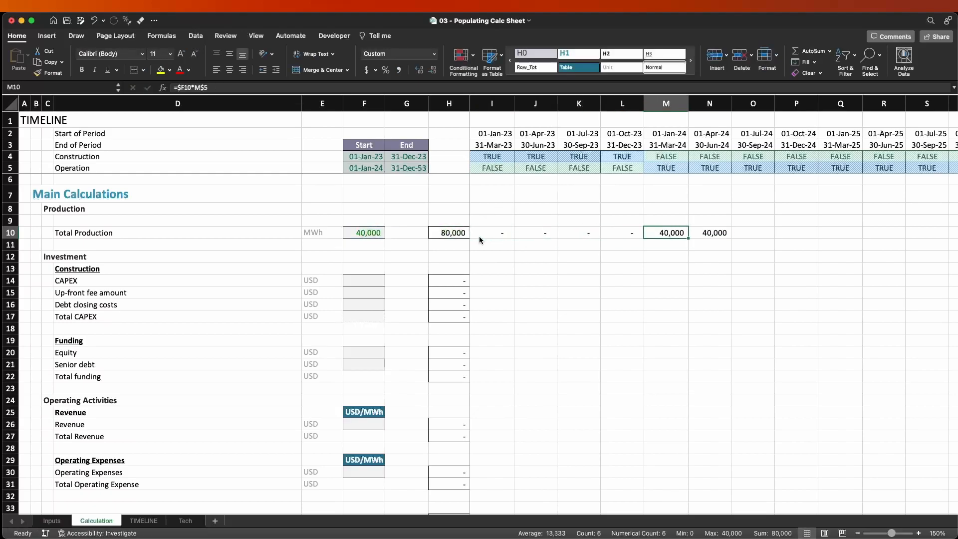
{"action": "key", "text": "F2"}
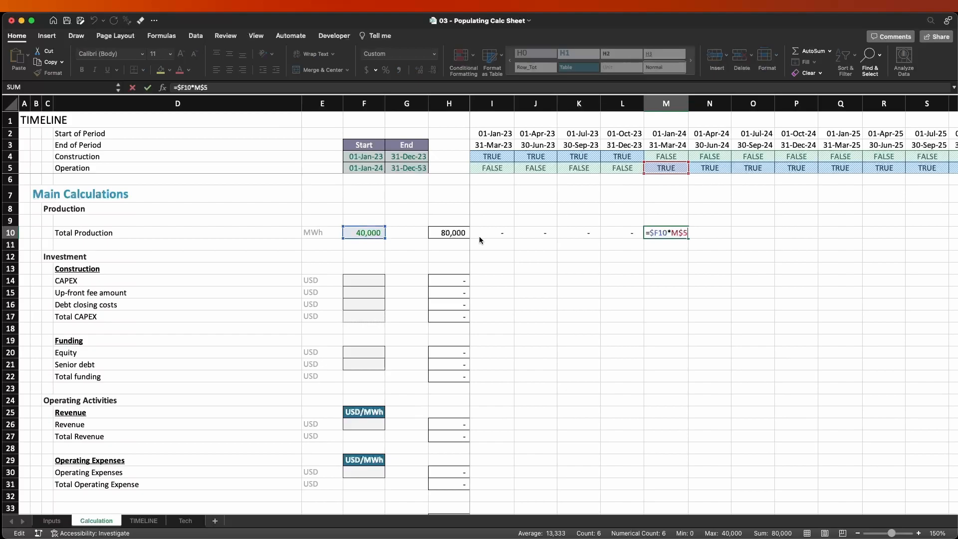
{"action": "key", "text": "Return"}
{"action": "key", "text": "Up"}
{"action": "key", "text": "Left"}
{"action": "key", "text": "Left"}
{"action": "key", "text": "Left"}
{"action": "key", "text": "Left"}
{"action": "key", "text": "Right"}
{"action": "key", "text": "Right"}
{"action": "key", "text": "Right"}
{"action": "key", "text": "Right"}
{"action": "key", "text": "Right"}
{"action": "key", "text": "Right"}
{"action": "key", "text": "Left"}
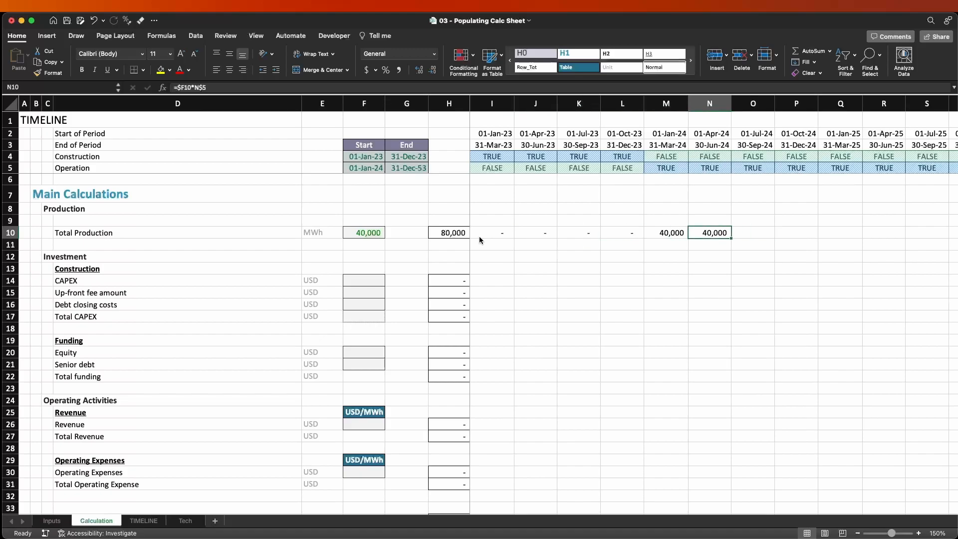
Copy the Total Production formula from N10 across all remaining quarters of the timeline.
{"action": "key", "text": "super+c"}
{"action": "key", "text": "super+shift+Right"}
{"action": "key", "text": "Return"}
Compare Total Production with the timeline flags in columns L and M, where construction changes to operation.
{"action": "key", "text": "Left"}
{"action": "key", "text": "Left"}
{"action": "key", "text": "Left"}
{"action": "key", "text": "Left"}
{"action": "key", "text": "Left"}
{"action": "key", "text": "Left"}
{"action": "key", "text": "Left"}
{"action": "key", "text": "Left"}
{"action": "key", "text": "Left"}
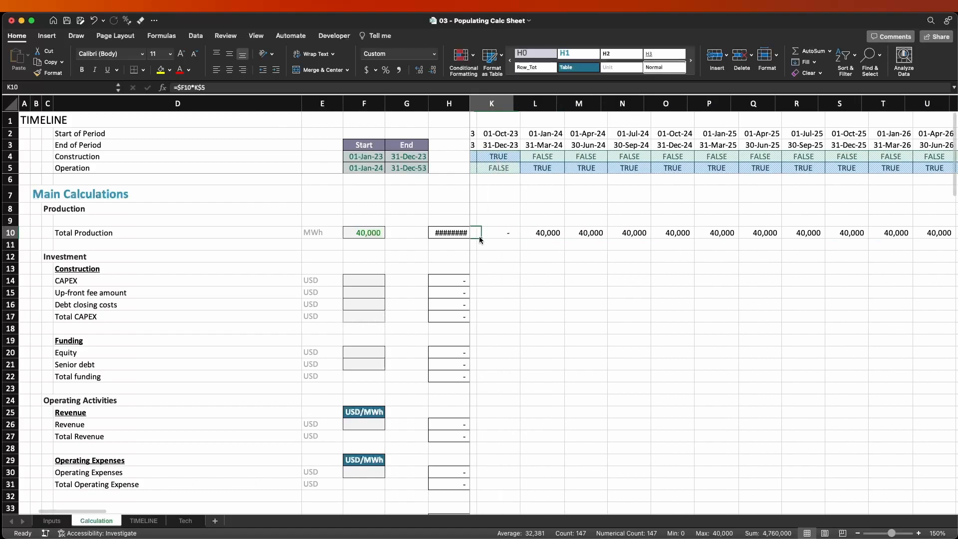
{"action": "key", "text": "Right"}
{"action": "key", "text": "Right"}
{"action": "key", "text": "Right"}
{"action": "key", "text": "Right"}
{"action": "key", "text": "Right"}
{"action": "key", "text": "Right"}
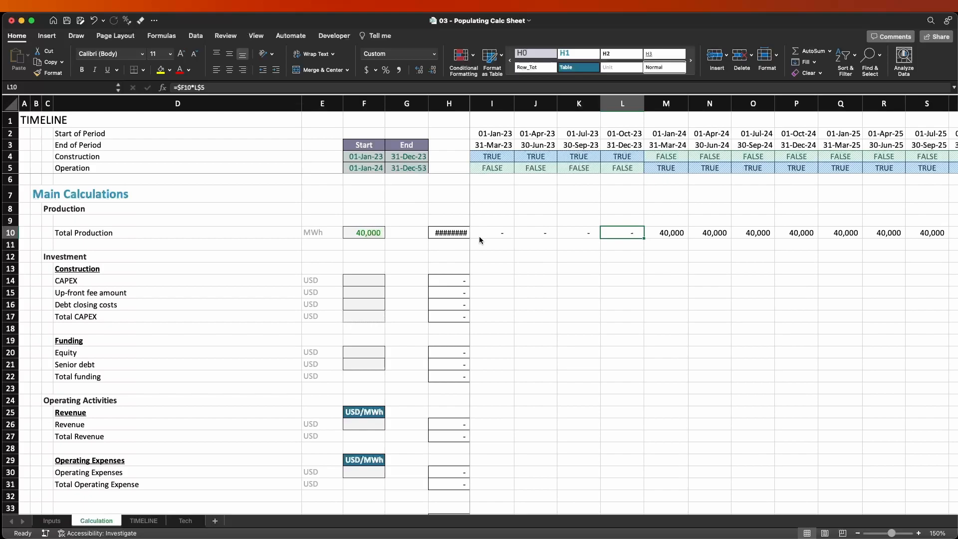
{"action": "key", "text": "ctrl+space"}
{"action": "key", "text": "shift+Right"}
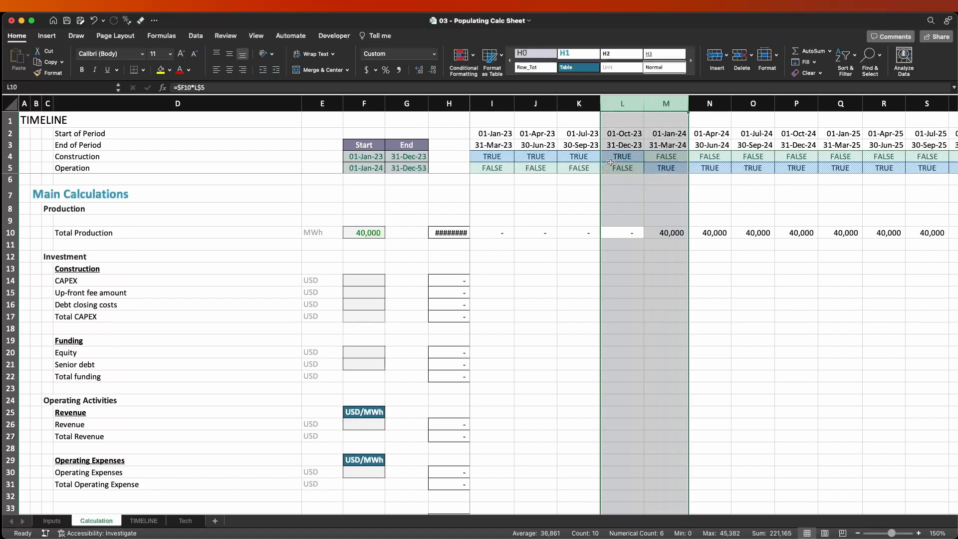
{"action": "left_click_drag", "start_coordinate": [609, 230], "coordinate": [654, 227]}
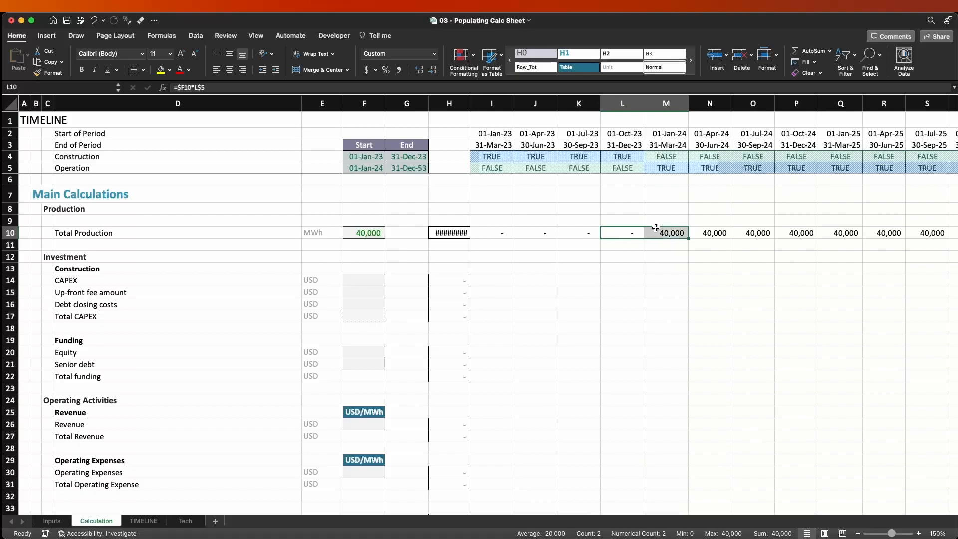
{"action": "left_click", "coordinate": [655, 227]}
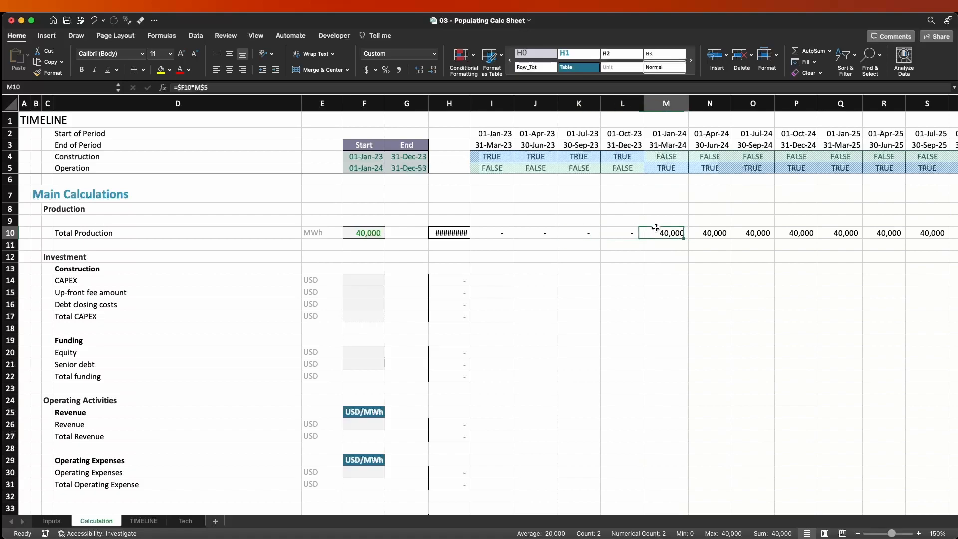
{"action": "key", "text": "Left"}
{"action": "key", "text": "Right"}
{"action": "key", "text": "Left"}
{"action": "key", "text": "ctrl+space"}
{"action": "key", "text": "shift+Right"}
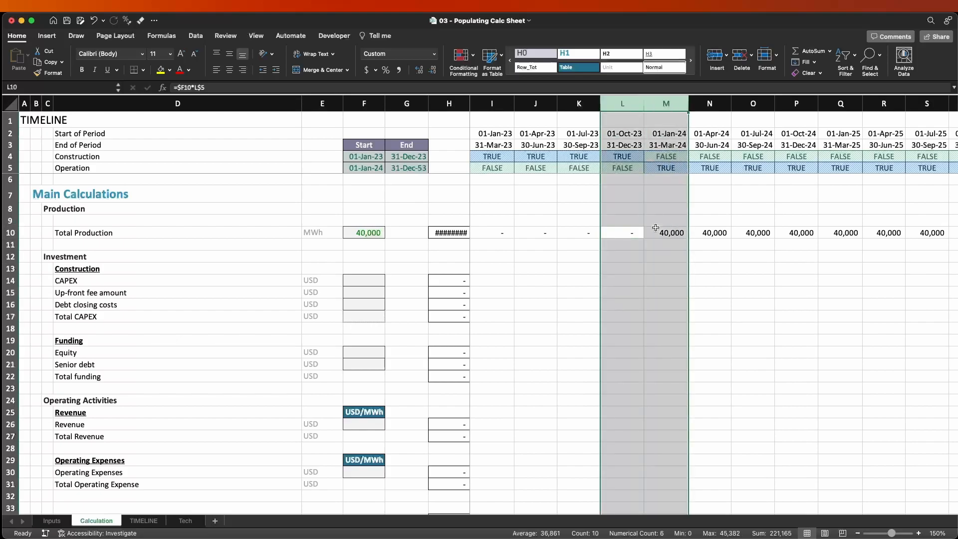
Highlight construction columns I:L and operating columns M:N to compare their flags with Total Production.
{"action": "left_click_drag", "start_coordinate": [617, 105], "coordinate": [473, 107]}
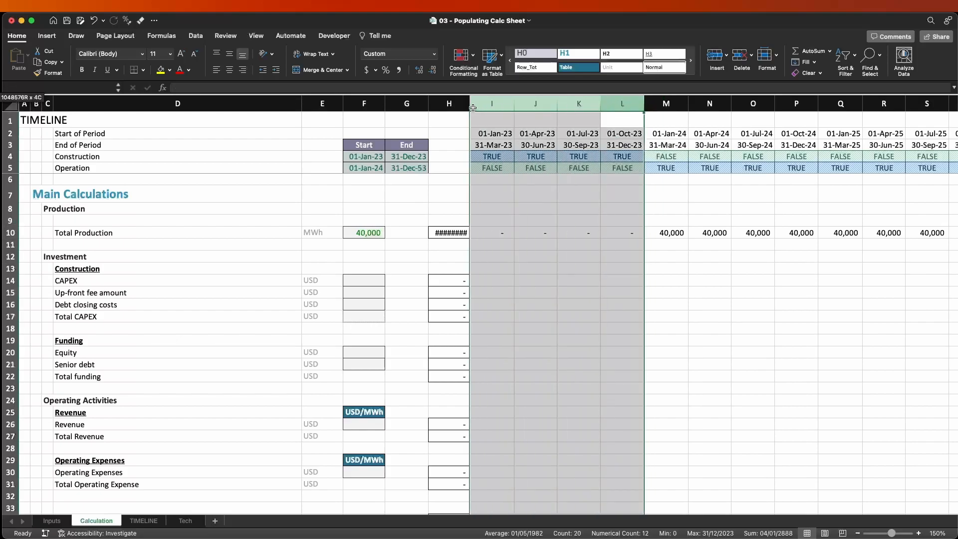
{"action": "left_click_drag", "start_coordinate": [623, 232], "coordinate": [494, 220]}
{"action": "left_click_drag", "start_coordinate": [668, 103], "coordinate": [713, 103]}
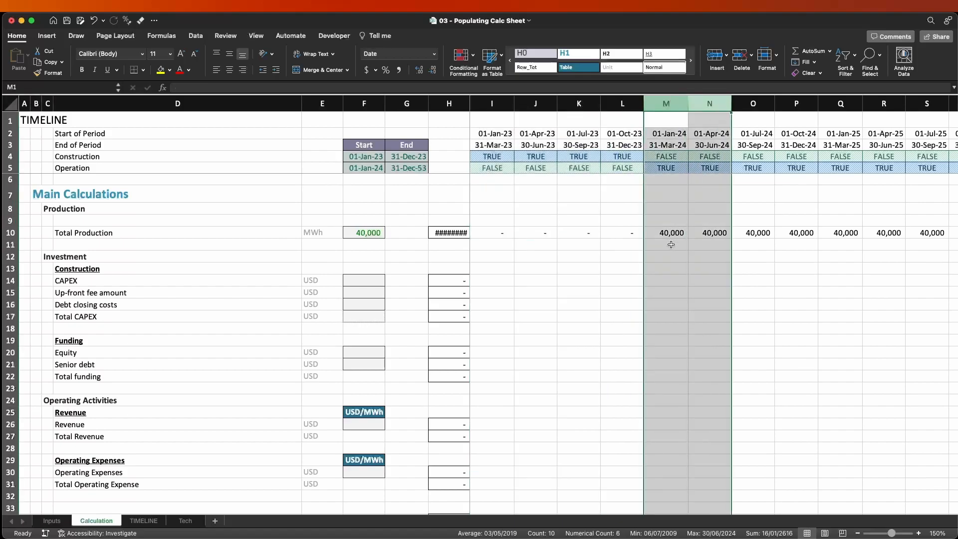
{"action": "left_click", "coordinate": [702, 229]}
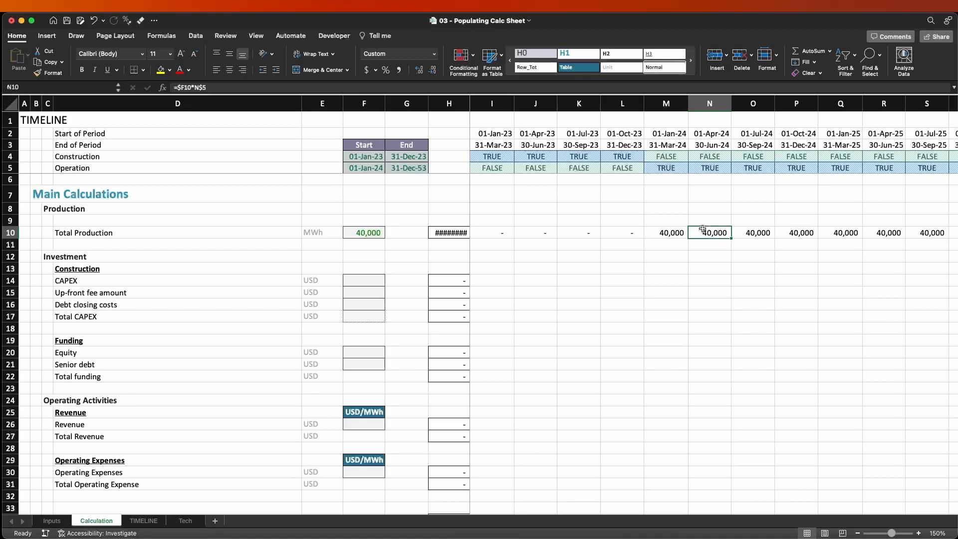
Check Total Production against the flags at the end of operation, highlighting columns EB and EC.
{"action": "key", "text": "Right"}
{"action": "key", "text": "Right"}
{"action": "key", "text": "Right"}
{"action": "key", "text": "Right"}
{"action": "key", "text": "Right"}
{"action": "key", "text": "Right"}
{"action": "key", "text": "Right"}
{"action": "key", "text": "Right"}
{"action": "key", "text": "Right"}
{"action": "key", "text": "Right"}
{"action": "key", "text": "Right"}
{"action": "key", "text": "Right"}
{"action": "key", "text": "Right"}
{"action": "key", "text": "Right"}
{"action": "key", "text": "Right"}
{"action": "key", "text": "Right"}
{"action": "key", "text": "Right"}
{"action": "key", "text": "Right"}
{"action": "key", "text": "Right"}
{"action": "key", "text": "Right"}
{"action": "key", "text": "Right"}
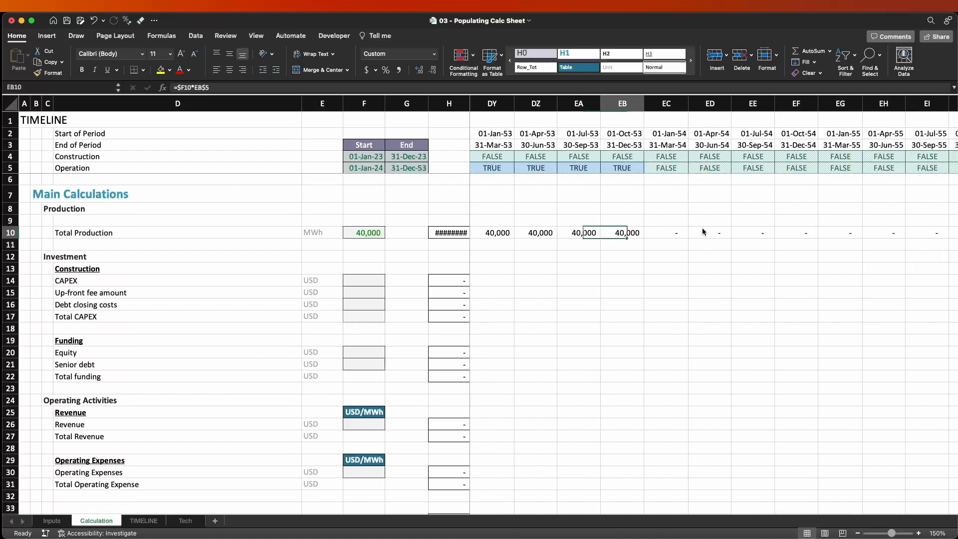
{"action": "key", "text": "ctrl+space"}
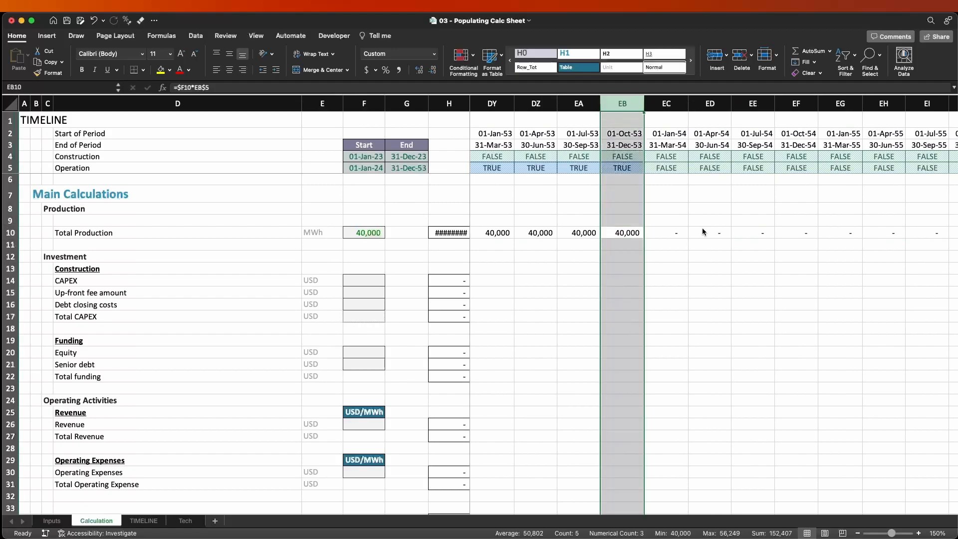
{"action": "key", "text": "shift+Right"}
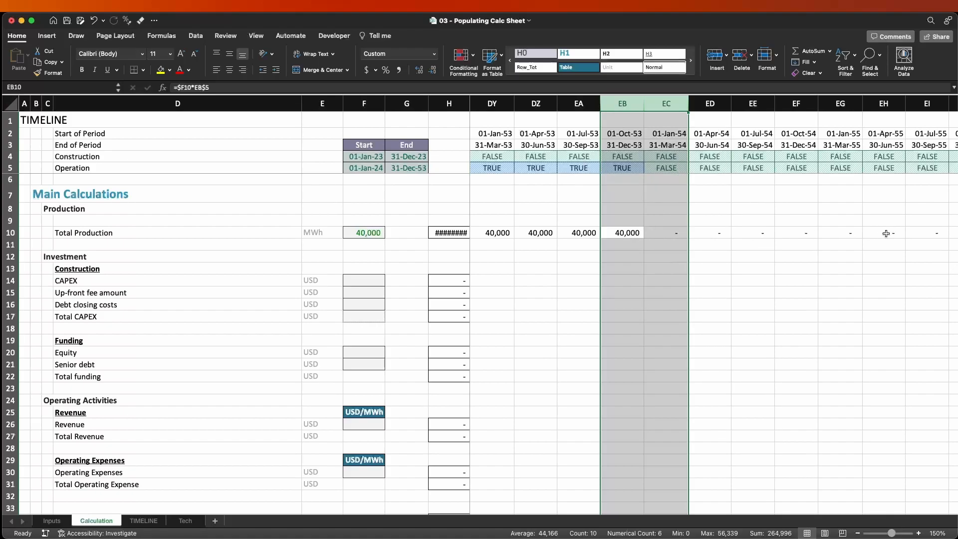
{"action": "left_click", "coordinate": [630, 228]}
Widen column H slightly so the Total Production sum fits in its cell.
{"action": "key", "text": "ctrl+Left"}
{"action": "key", "text": "Right"}
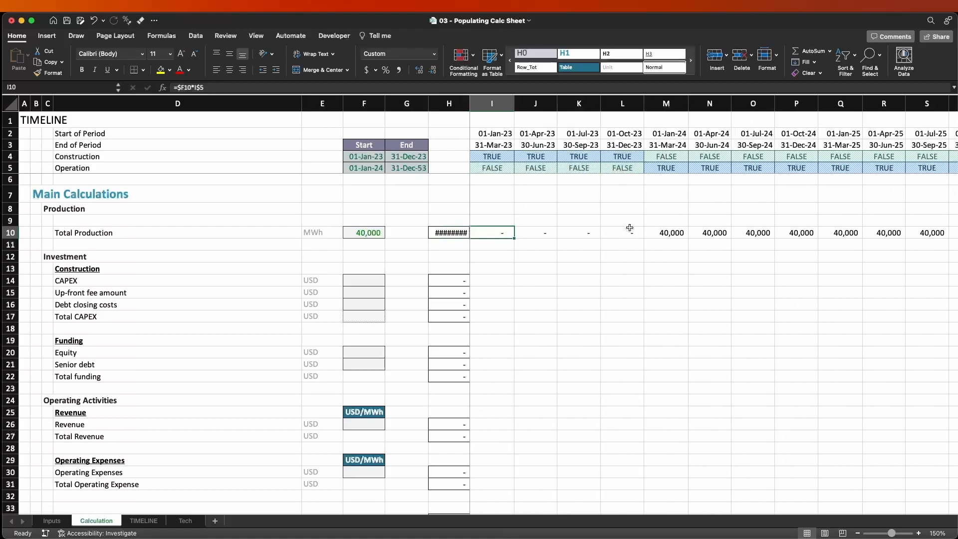
{"action": "left_click", "coordinate": [471, 104]}
{"action": "left_click_drag", "start_coordinate": [468, 104], "coordinate": [474, 103]}
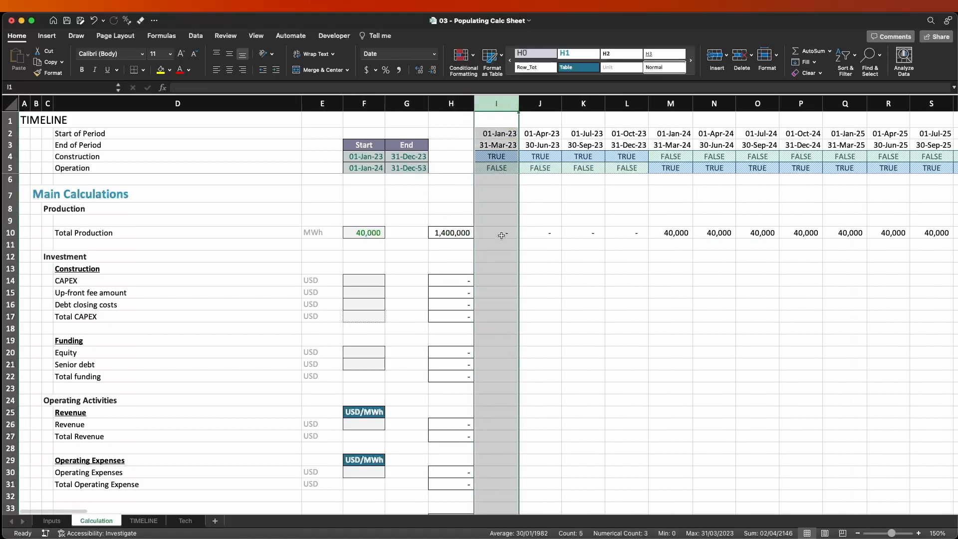
Review Total Production in I10 and M10, and check the unit of the solar PV production input on the Inputs sheet.
{"action": "left_click", "coordinate": [499, 234]}
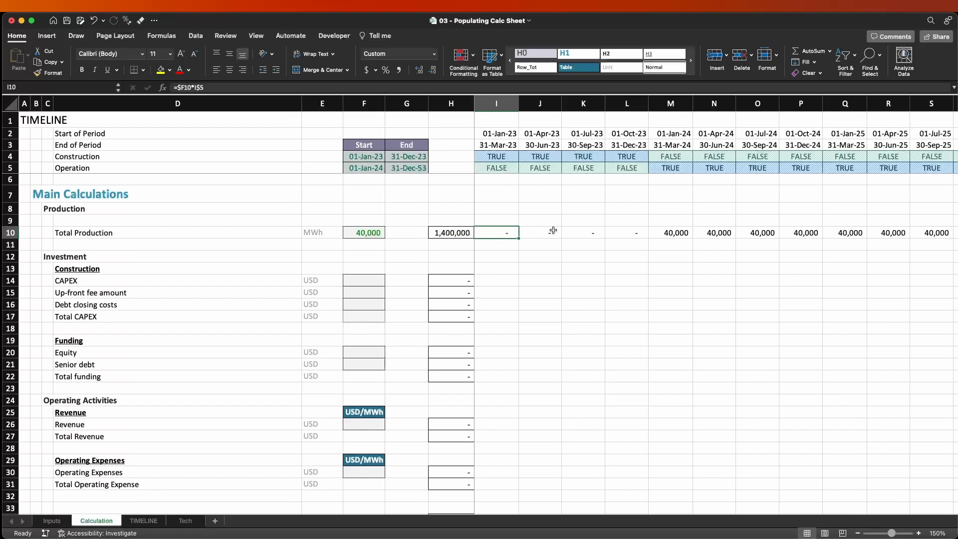
{"action": "left_click", "coordinate": [669, 233]}
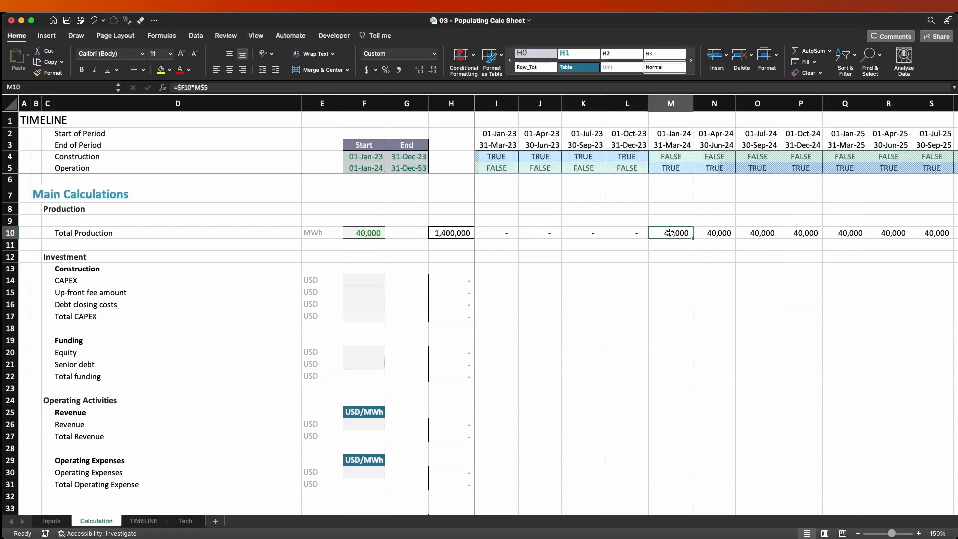
{"action": "left_click", "coordinate": [665, 104]}
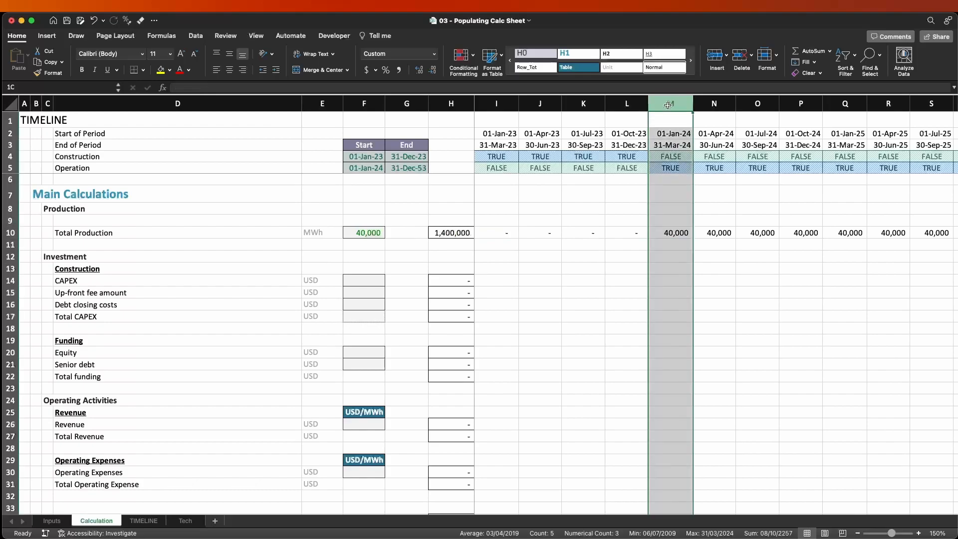
{"action": "left_click", "coordinate": [669, 232]}
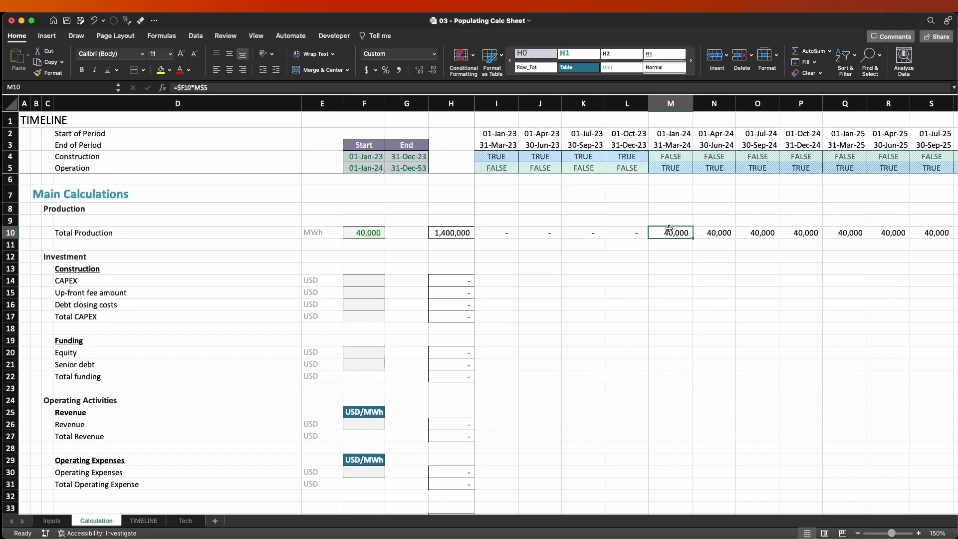
{"action": "key", "text": "ctrl+Page_Up"}
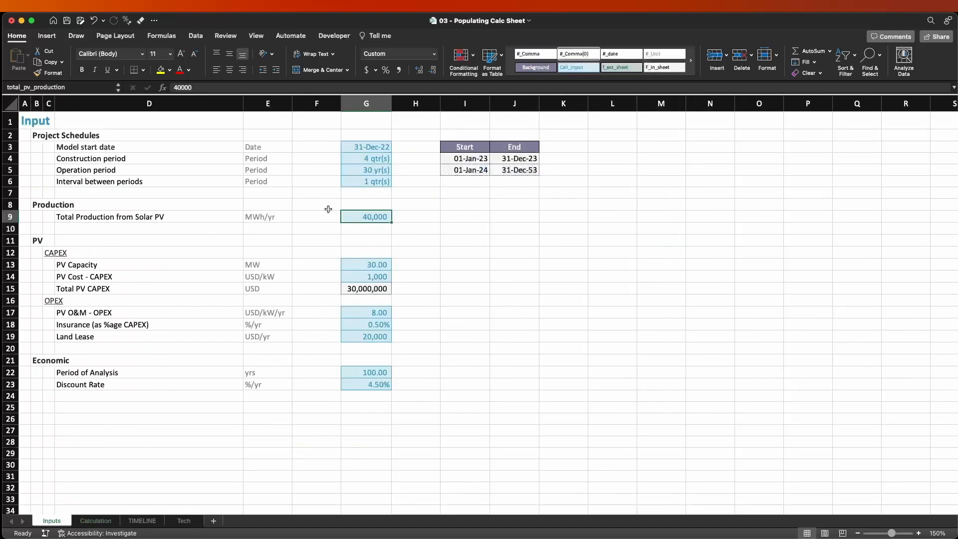
{"action": "left_click", "coordinate": [261, 216]}
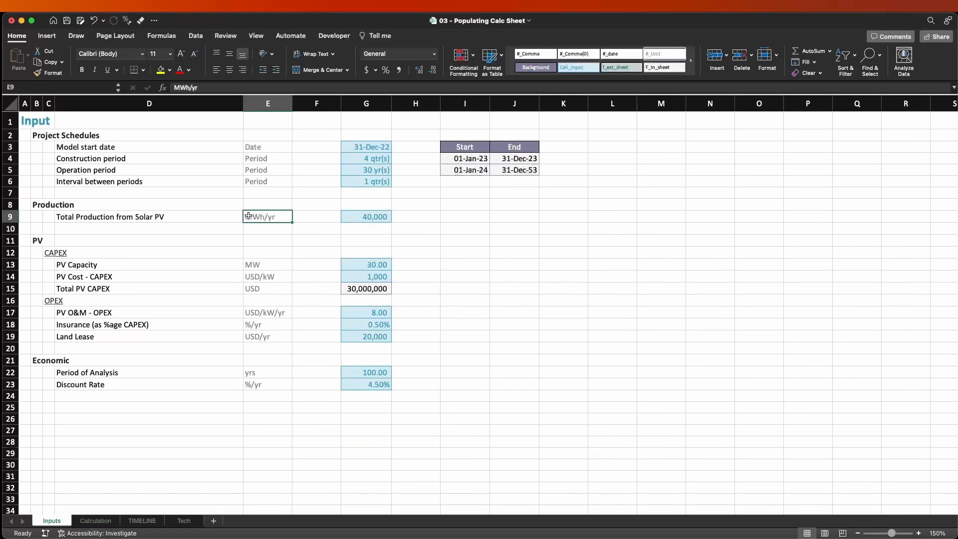
Back on the Calculation sheet, highlight quarters M:O and the cells M2:M11 to review quarterly production against the period dates.
{"action": "key", "text": "ctrl+Page_Down"}
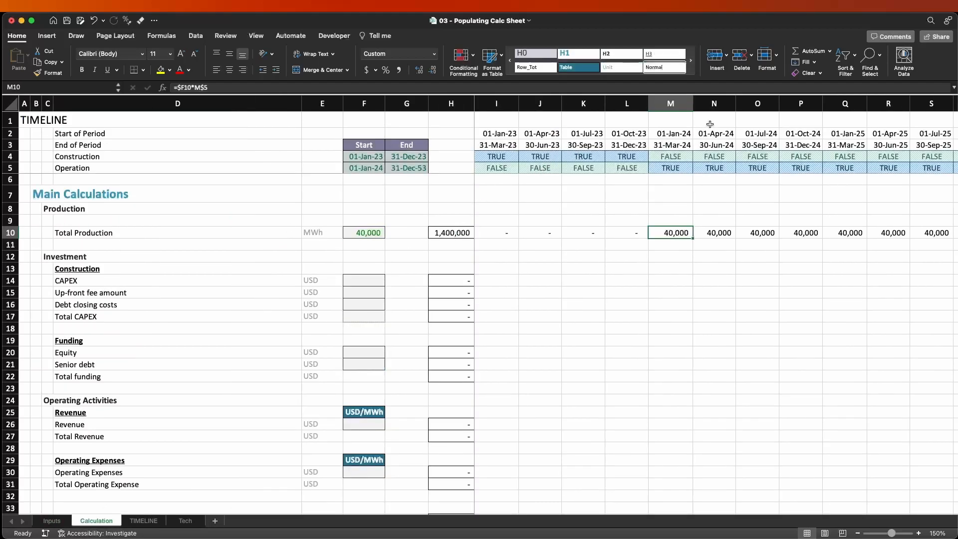
{"action": "left_click_drag", "start_coordinate": [670, 103], "coordinate": [742, 105]}
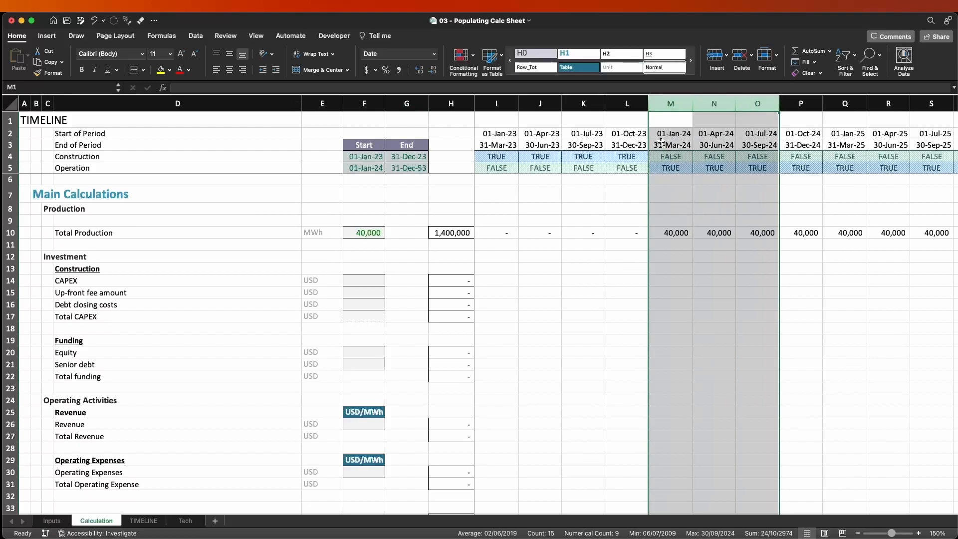
{"action": "left_click_drag", "start_coordinate": [664, 133], "coordinate": [679, 244]}
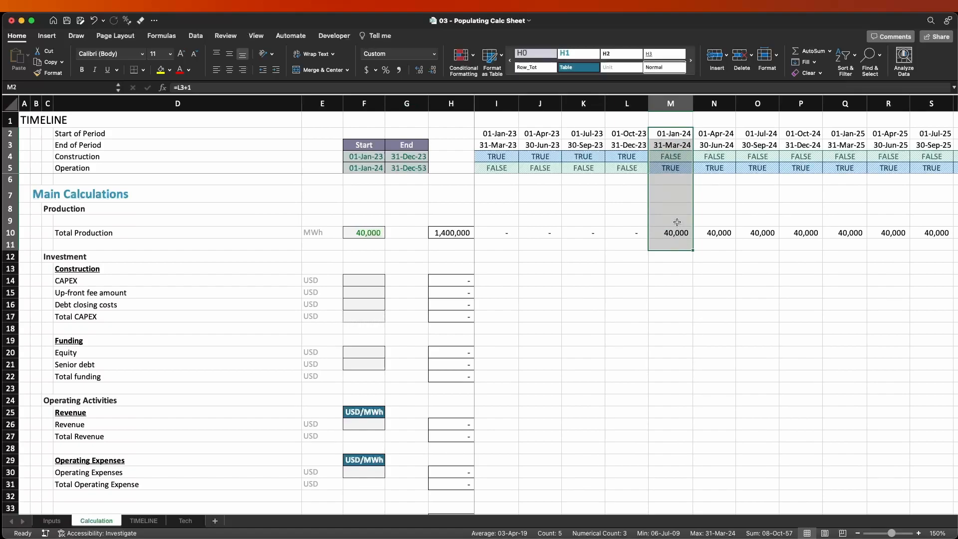
{"action": "left_click", "coordinate": [481, 232]}
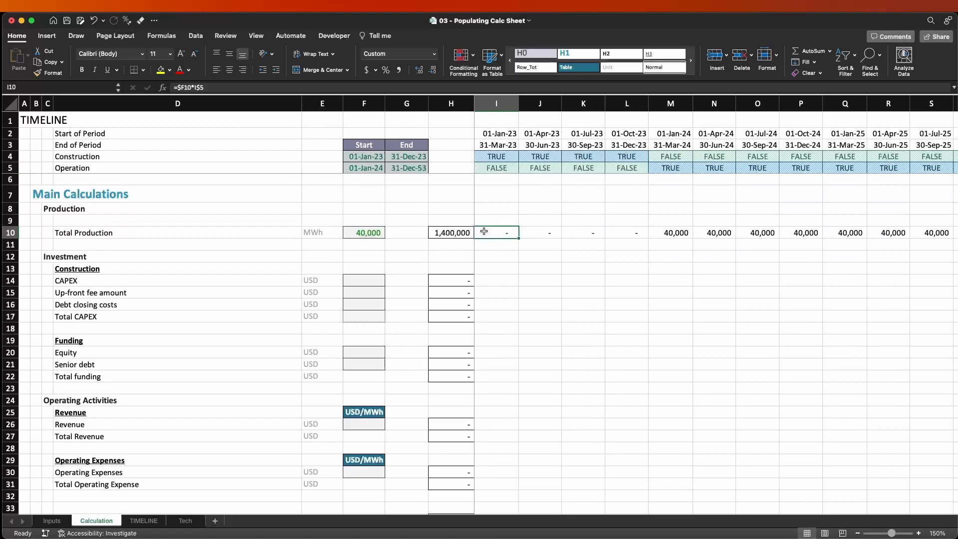
Enter the unit label MWh/yr in F9, above the linked Total Production input.
{"action": "left_click", "coordinate": [353, 223]}
{"action": "type", "text": "MWh/yr"}
{"action": "key", "text": "Return"}
{"action": "key", "text": "Up"}
{"action": "key", "text": "shift+Down"}
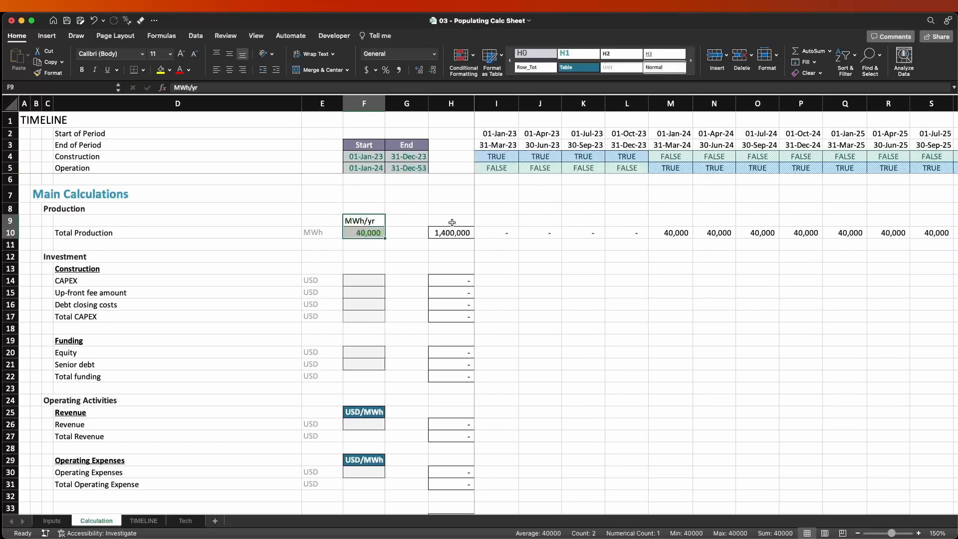
{"action": "left_click", "coordinate": [381, 222]}
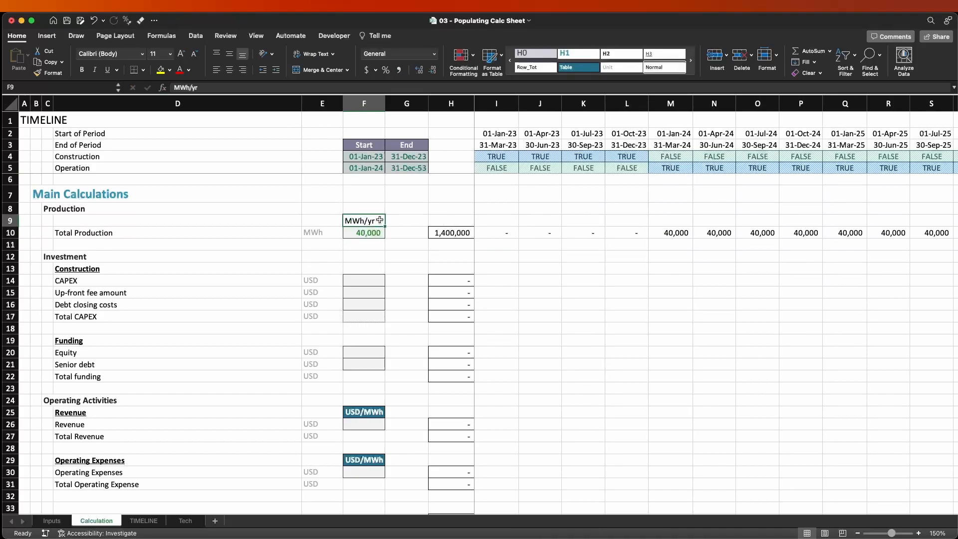
Apply the Table cell style to the MWh/yr label in F9.
{"action": "left_click", "coordinate": [593, 70]}
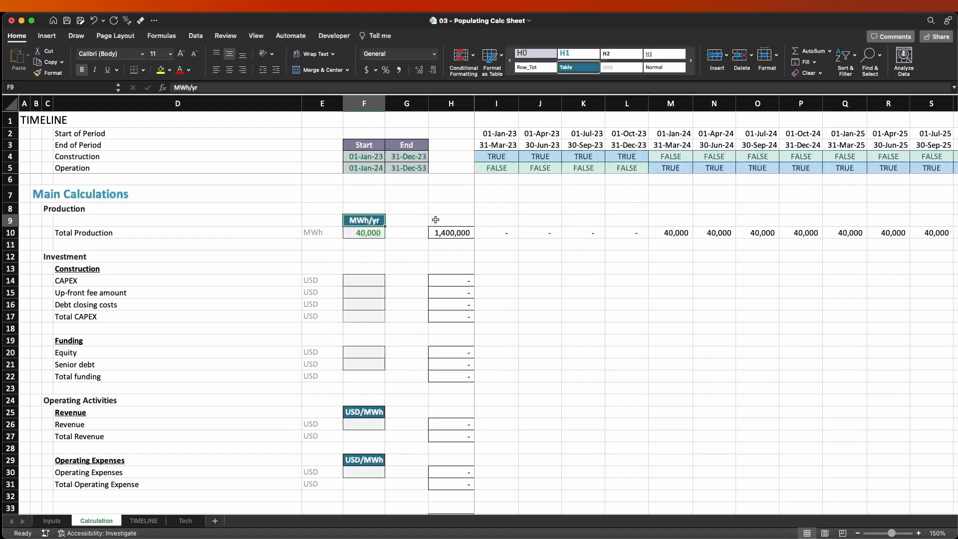
Compare the annual Total Production input in F10 with the first period formulas in row 10.
{"action": "key", "text": "Down"}
{"action": "key", "text": "Right"}
{"action": "key", "text": "Right"}
{"action": "key", "text": "Right"}
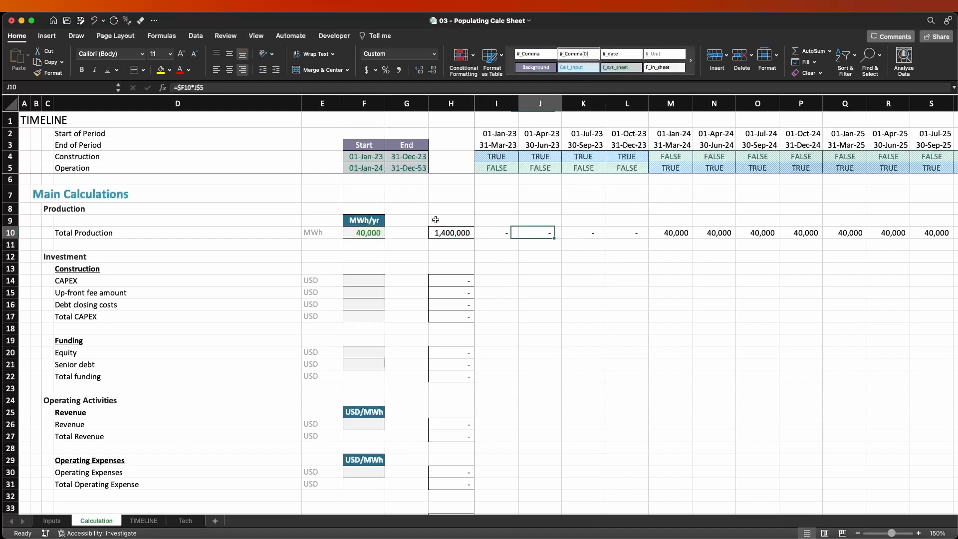
{"action": "key", "text": "Left"}
{"action": "key", "text": "Left"}
{"action": "key", "text": "Left"}
{"action": "key", "text": "Left"}
{"action": "key", "text": "Right"}
{"action": "key", "text": "Right"}
{"action": "key", "text": "Right"}
{"action": "key", "text": "Right"}
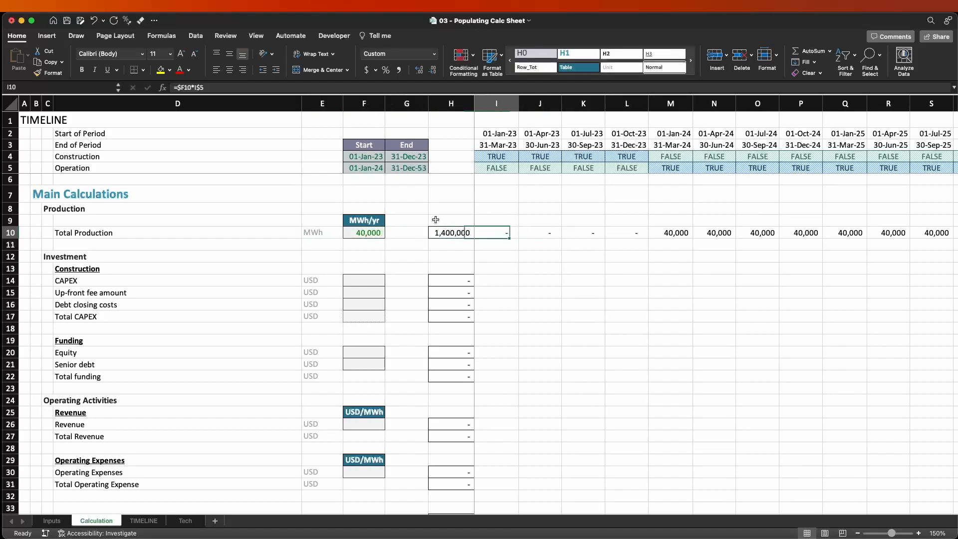
{"action": "key", "text": "Left"}
{"action": "key", "text": "Left"}
{"action": "key", "text": "Left"}
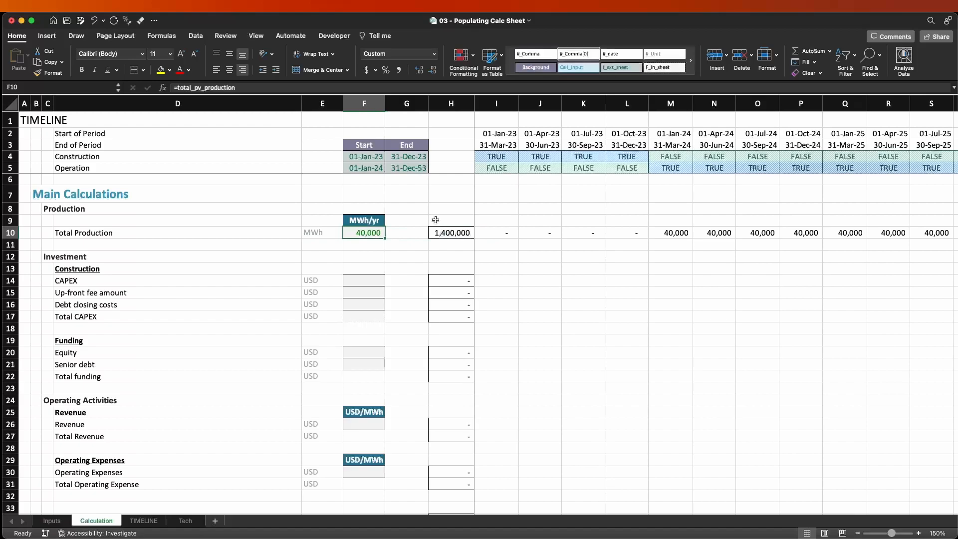
Enter 10000 in M9, above the first operating quarter's production, as a reference for the expected quarterly amount.
{"action": "key", "text": "Right"}
{"action": "key", "text": "Right"}
{"action": "key", "text": "Right"}
{"action": "key", "text": "Right"}
{"action": "key", "text": "Right"}
{"action": "key", "text": "Right"}
{"action": "key", "text": "Right"}
{"action": "key", "text": "Up"}
{"action": "key", "text": "Up"}
{"action": "key", "text": "Up"}
{"action": "key", "text": "Up"}
{"action": "key", "text": "Up"}
{"action": "key", "text": "Up"}
{"action": "key", "text": "Down"}
{"action": "key", "text": "Down"}
{"action": "key", "text": "Down"}
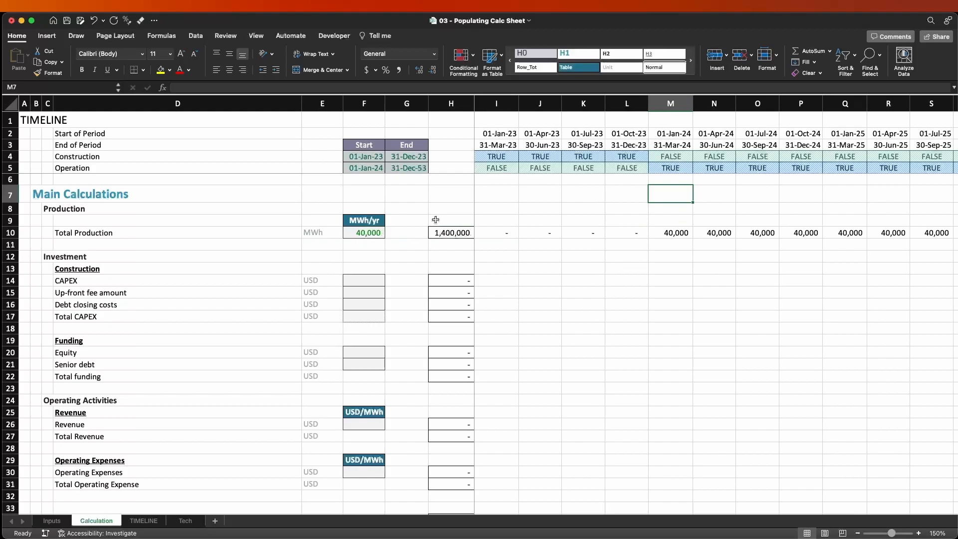
{"action": "key", "text": "Down"}
{"action": "key", "text": "Down"}
{"action": "type", "text": "10000"}
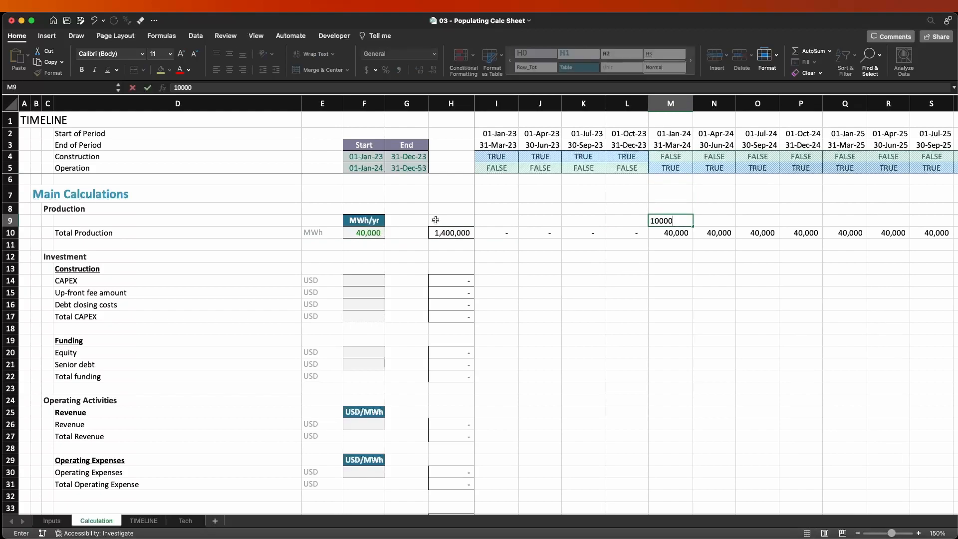
{"action": "key", "text": "Return"}
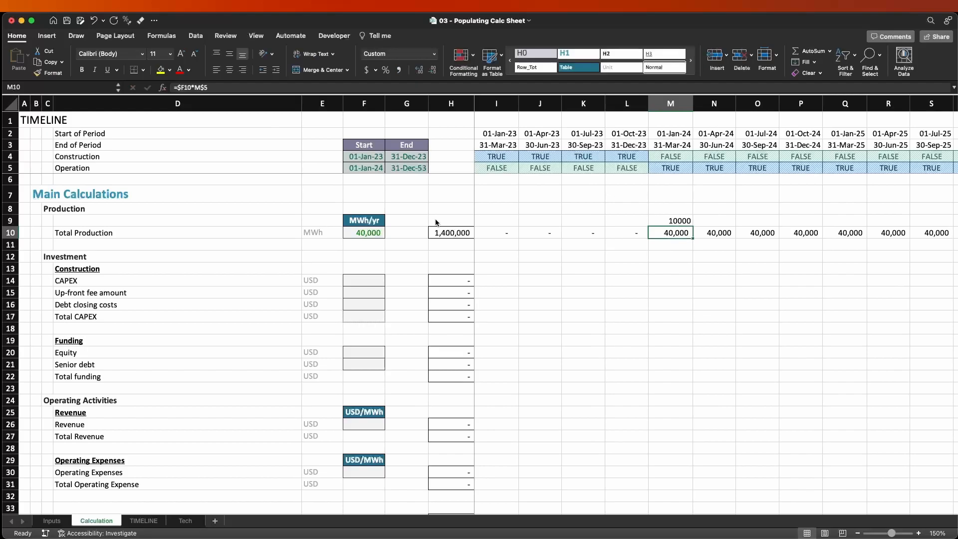
Edit the Total Production formula in M10 to enclose $F10 in parentheses ahead of *M$5.
{"action": "type", "text": "="}
{"action": "key", "text": "Escape"}
{"action": "key", "text": "F2"}
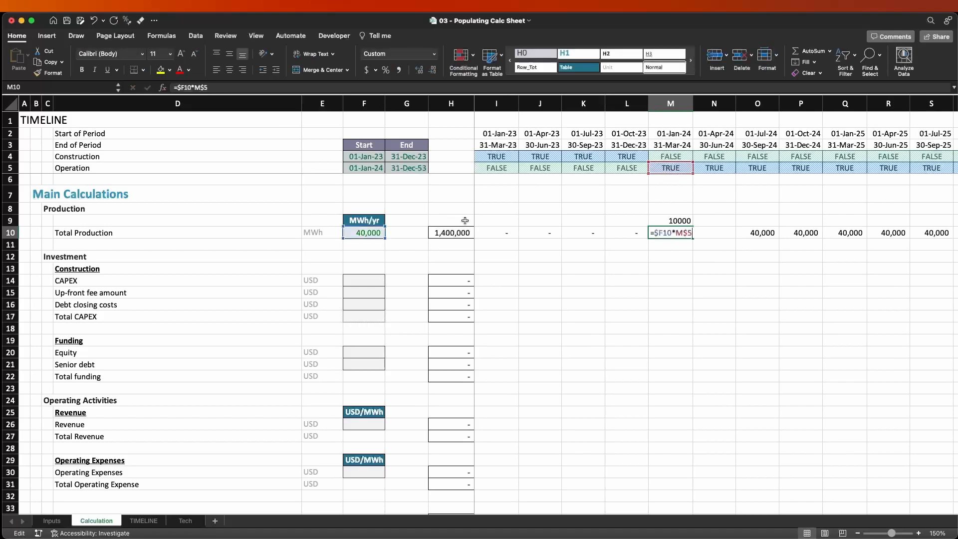
{"action": "left_click", "coordinate": [181, 87]}
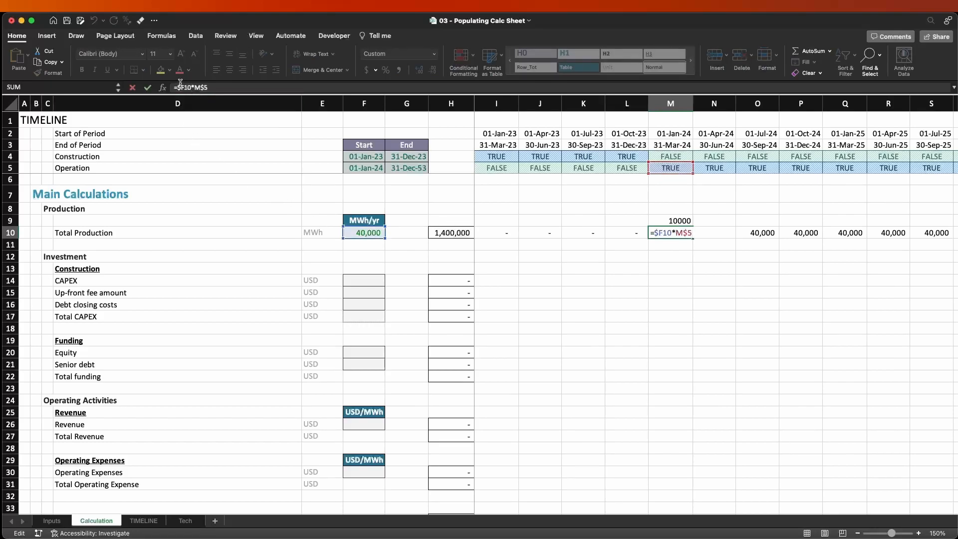
{"action": "type", "text": "("}
{"action": "key", "text": "Right"}
{"action": "key", "text": "Right"}
{"action": "key", "text": "Right"}
{"action": "key", "text": "Right"}
{"action": "type", "text": ")"}
Multiply $F10 by the named range interval_period inside the parentheses of the M10 formula.
{"action": "key", "text": "shift+Right"}
{"action": "key", "text": "shift+Right"}
{"action": "key", "text": "shift+Right"}
{"action": "key", "text": "shift+Right"}
{"action": "key", "text": "Left"}
{"action": "key", "text": "Left"}
{"action": "type", "text": "*"}
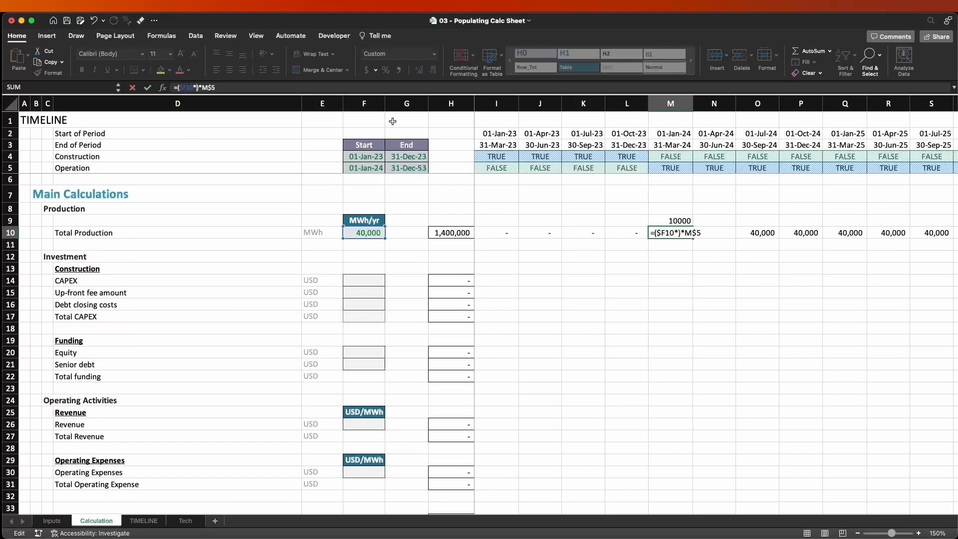
{"action": "type", "text": "inte"}
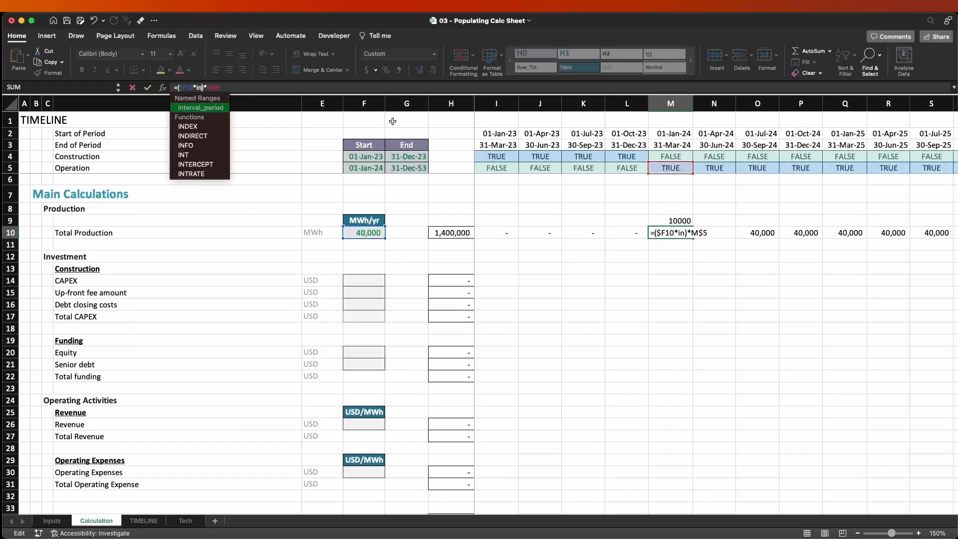
{"action": "type", "text": "rval_period"}
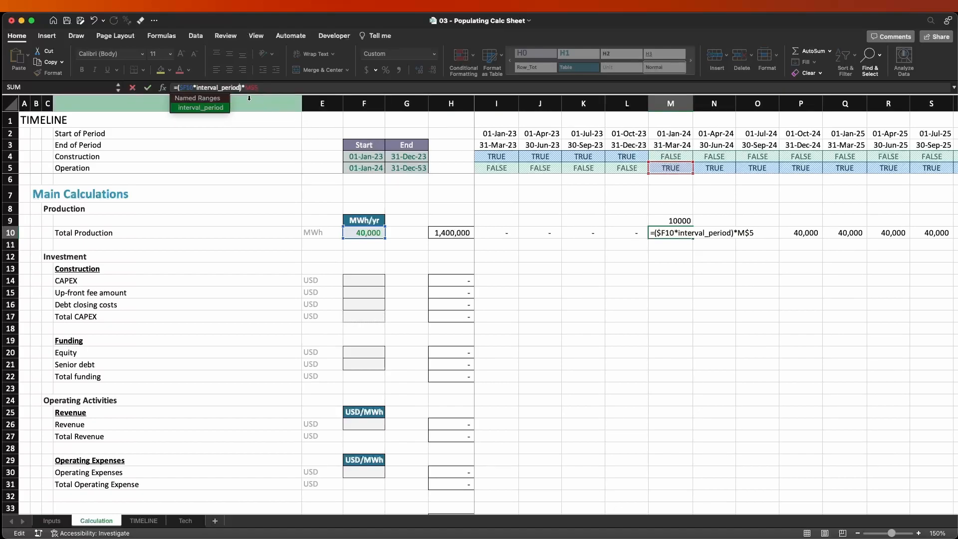
Extend the parentheses in M10 with *months_in_quarter*months_in_year and commit the formula.
{"action": "left_click_drag", "start_coordinate": [181, 83], "coordinate": [194, 91]}
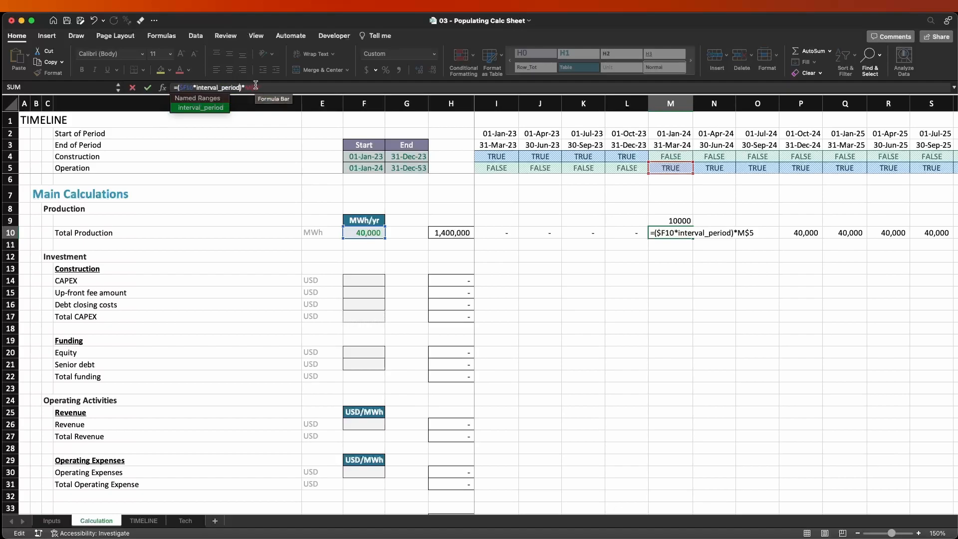
{"action": "type", "text": "*"}
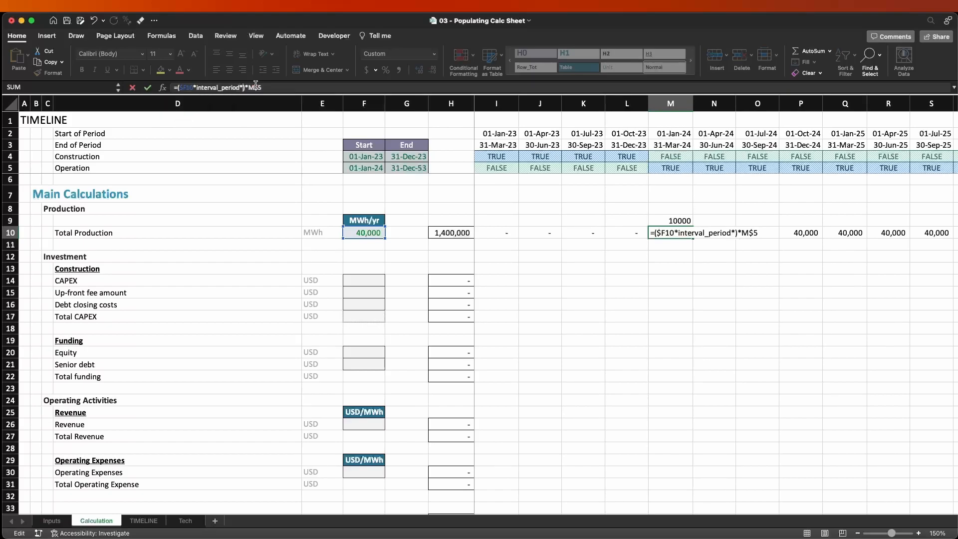
{"action": "type", "text": "months"}
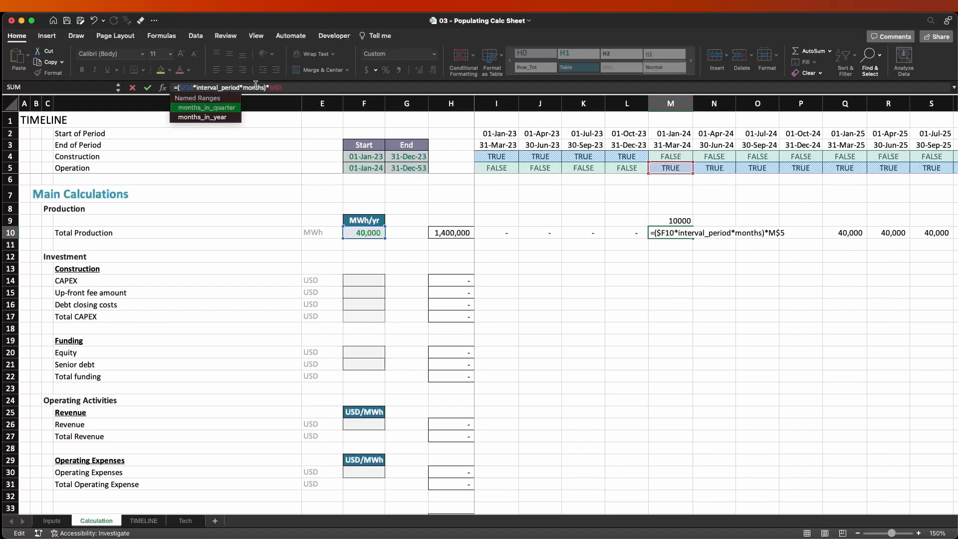
{"action": "type", "text": "_in_quarter"}
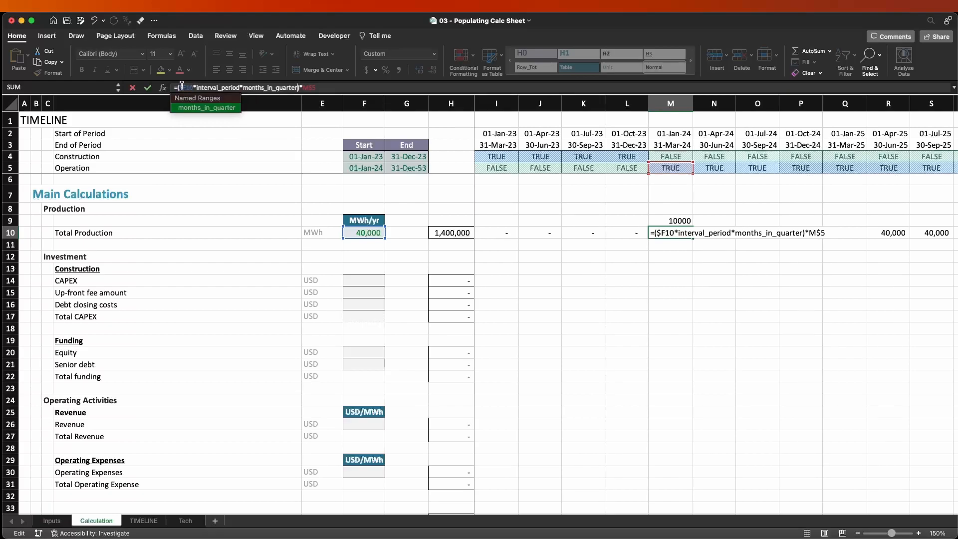
{"action": "type", "text": "*months_in_year"}
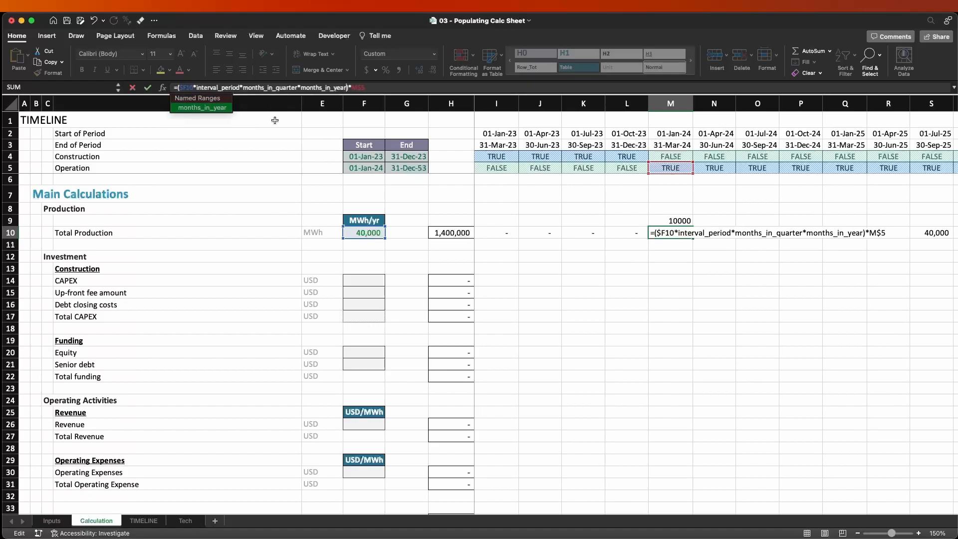
{"action": "key", "text": "Return"}
{"action": "key", "text": "Up"}
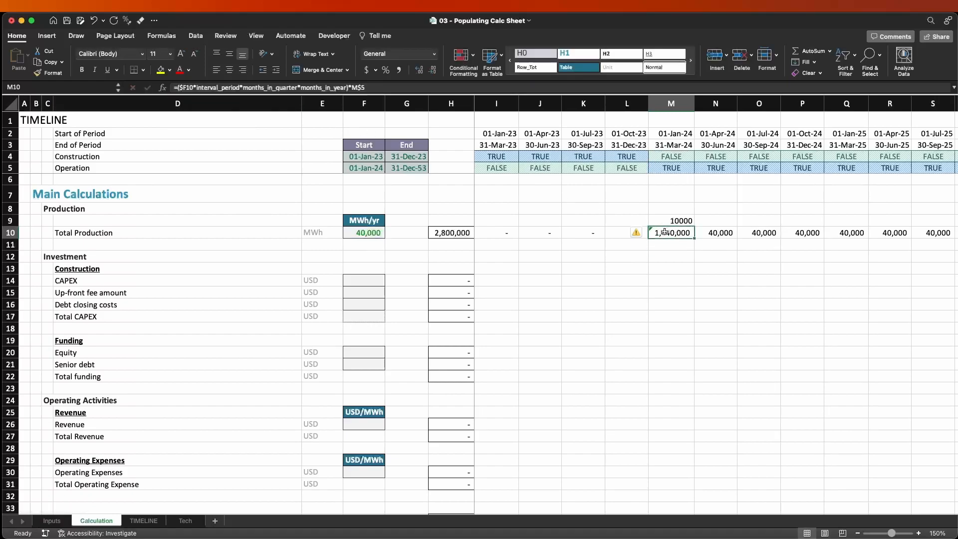
Change the operator before months_in_year in the M10 formula from multiplication to division.
{"action": "left_click", "coordinate": [301, 83]}
{"action": "key", "text": "BackSpace"}
{"action": "type", "text": "/"}
{"action": "key", "text": "Return"}
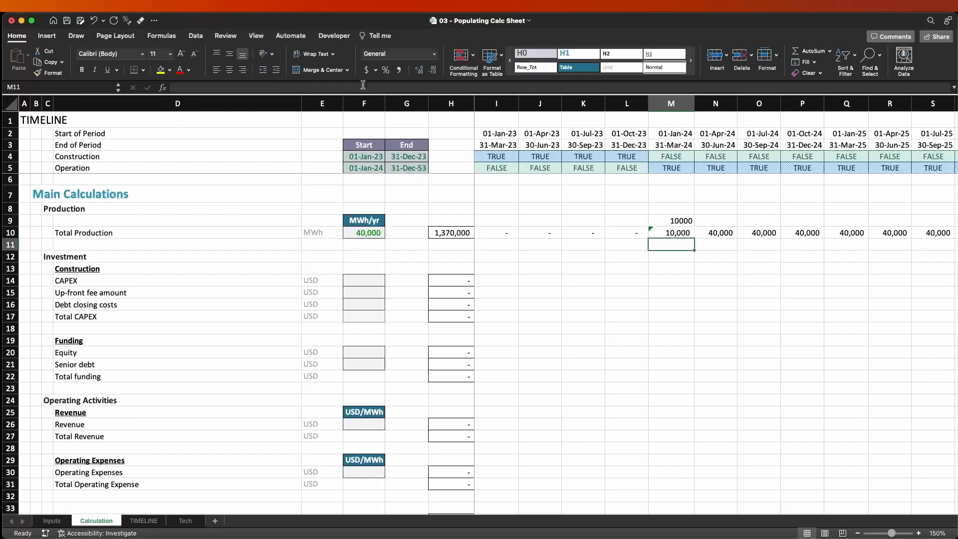
Review the $F10, months_in_year and months_in_quarter terms of the M10 formula without changing them.
{"action": "key", "text": "Up"}
{"action": "left_click", "coordinate": [362, 86]}
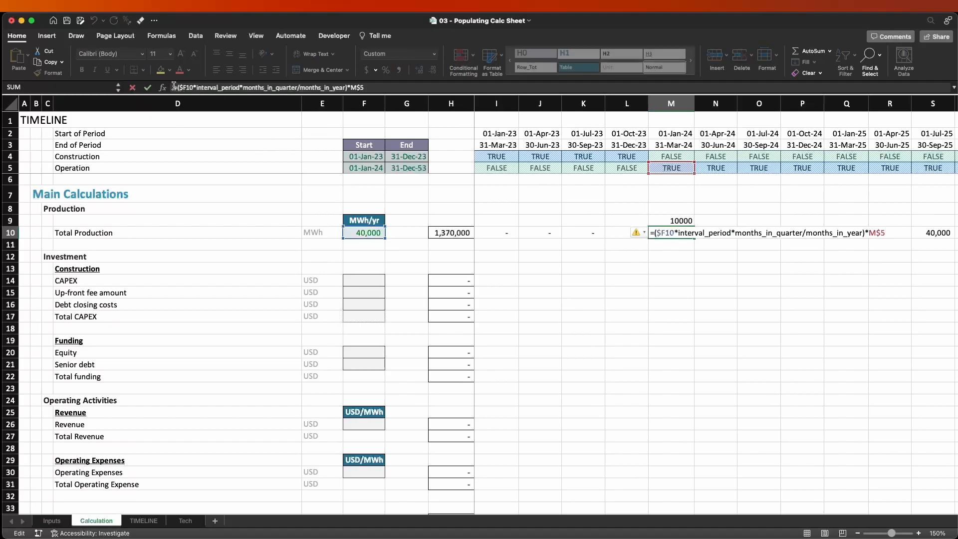
{"action": "left_click_drag", "start_coordinate": [195, 88], "coordinate": [180, 87]}
{"action": "left_click_drag", "start_coordinate": [300, 88], "coordinate": [352, 88]}
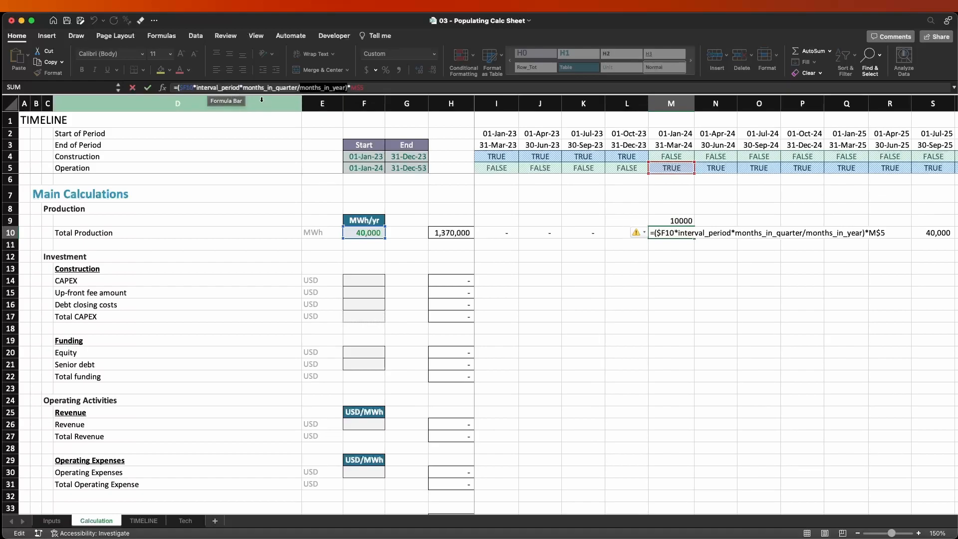
{"action": "left_click_drag", "start_coordinate": [245, 88], "coordinate": [302, 87]}
{"action": "key", "text": "Return"}
{"action": "key", "text": "Up"}
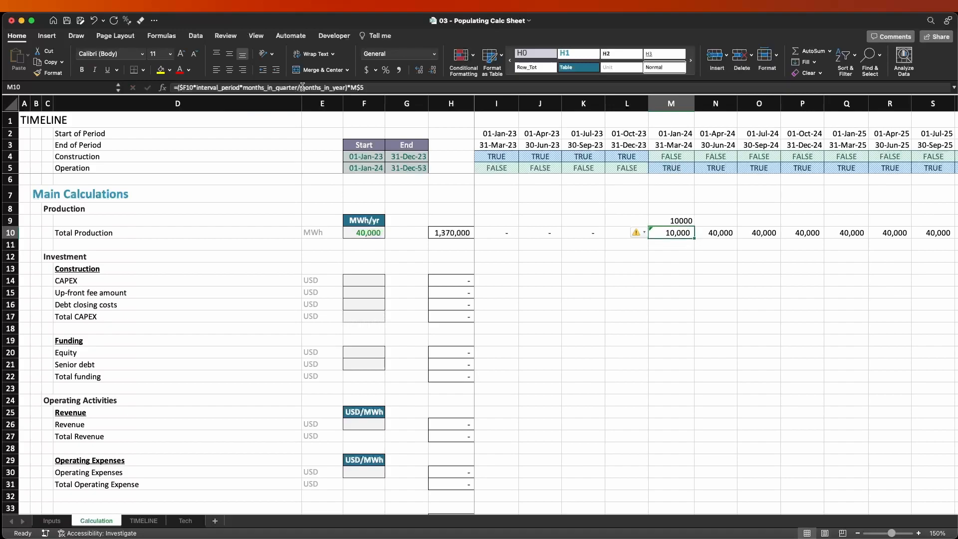
Copy the M10 formula across the whole Total Production row, from I10 to the last period.
{"action": "key", "text": "super+c"}
{"action": "key", "text": "super+Left"}
{"action": "key", "text": "Right"}
{"action": "key", "text": "shift+super+Right"}
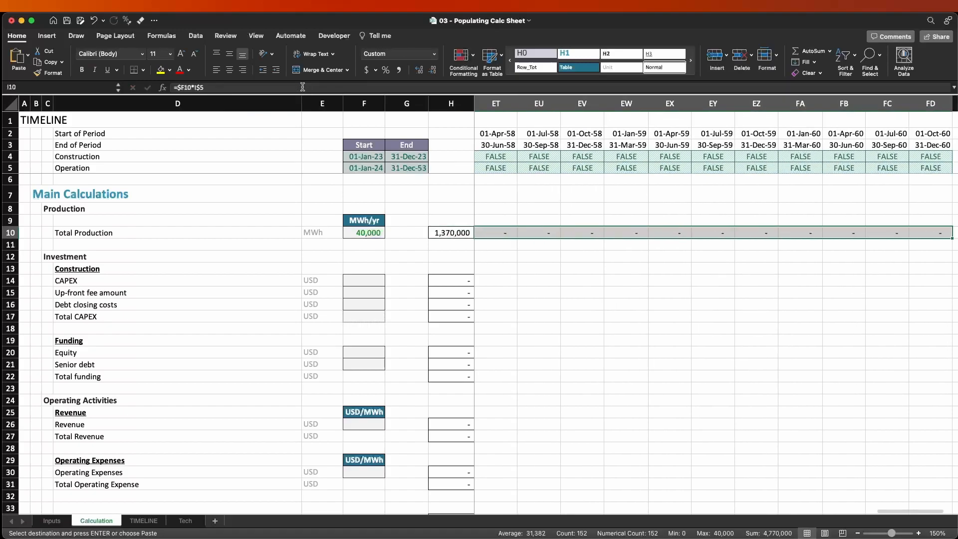
{"action": "key", "text": "super+v"}
Clear the 10000 reference value from M9 above the Total Production row.
{"action": "key", "text": "Right"}
{"action": "key", "text": "Right"}
{"action": "key", "text": "Right"}
{"action": "key", "text": "Right"}
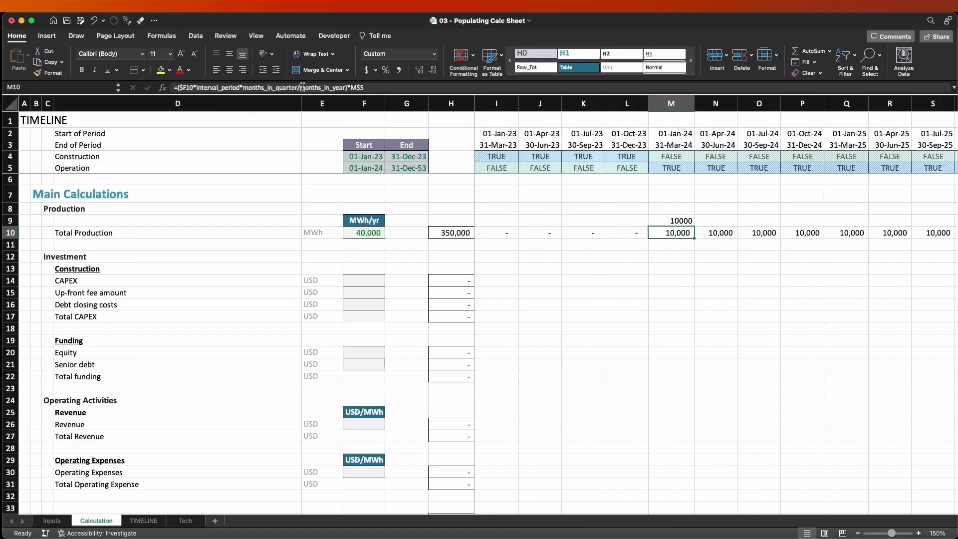
{"action": "key", "text": "Up"}
{"action": "key", "text": "Delete"}
{"action": "key", "text": "Down"}
On the Inputs sheet, set Interval between periods to 2 quarters and check Total Production on the Calculation sheet.
{"action": "left_click", "coordinate": [52, 520]}
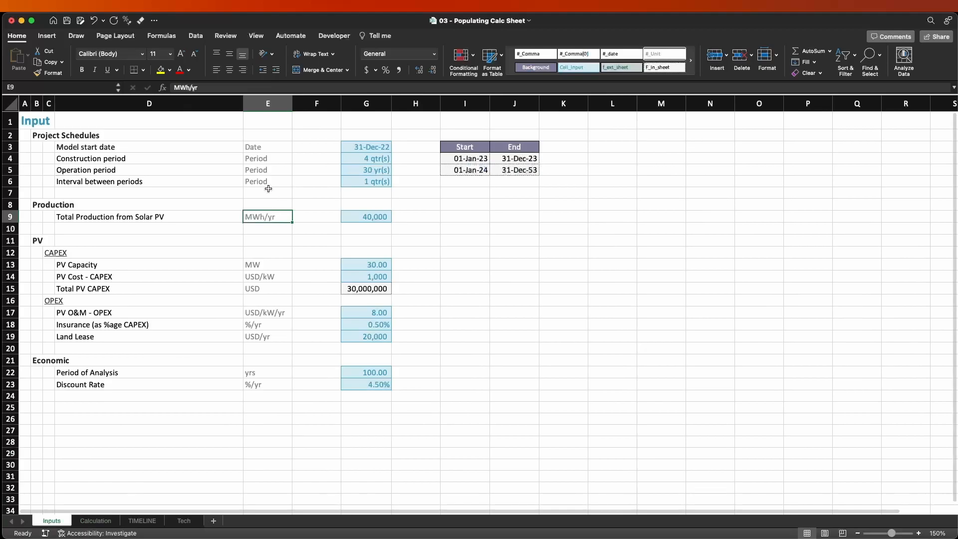
{"action": "left_click", "coordinate": [354, 182]}
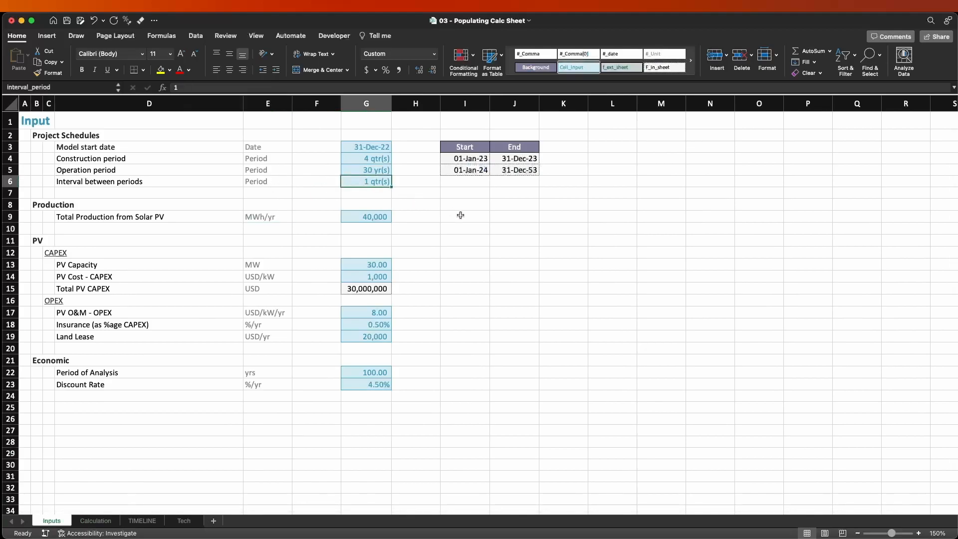
{"action": "type", "text": "2"}
{"action": "key", "text": "Return"}
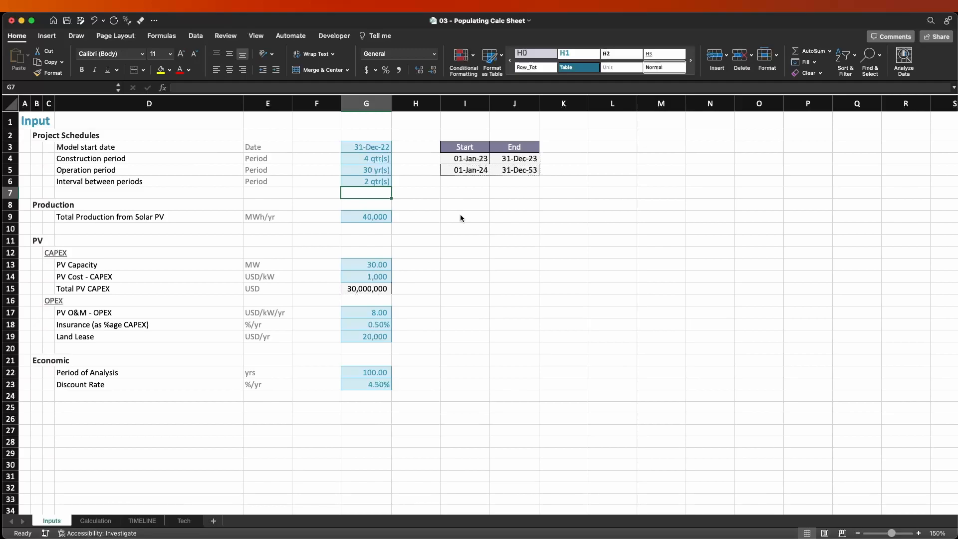
{"action": "left_click", "coordinate": [375, 217]}
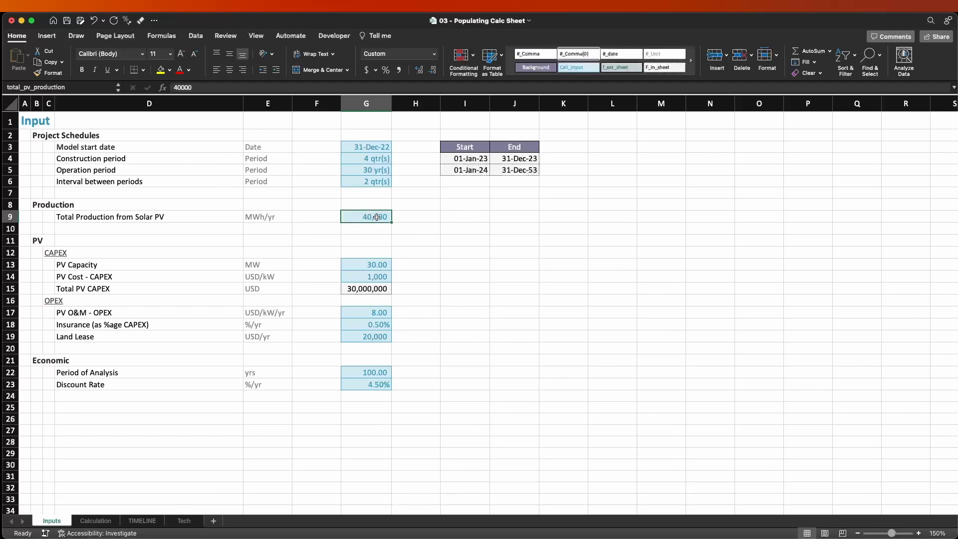
{"action": "key", "text": "ctrl+Page_Down"}
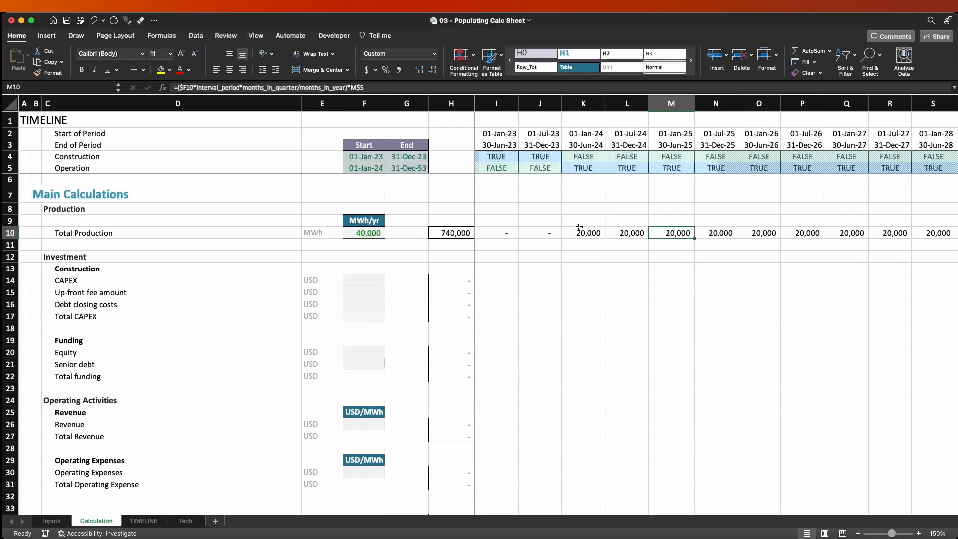
Set Interval between periods on the Inputs sheet to 4 quarters and check the yearly Total Production in row 10.
{"action": "key", "text": "ctrl+Page_Up"}
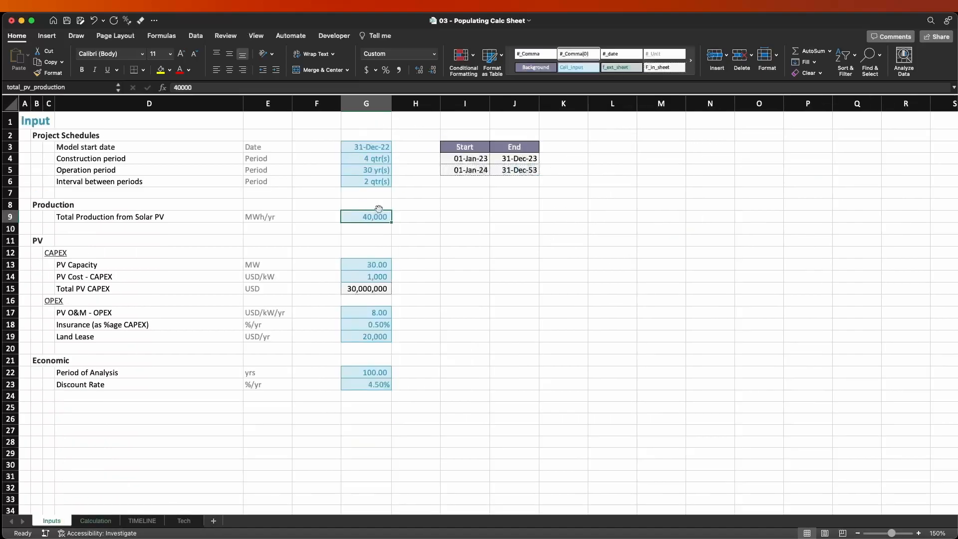
{"action": "left_click", "coordinate": [380, 187]}
{"action": "type", "text": "4"}
{"action": "key", "text": "Return"}
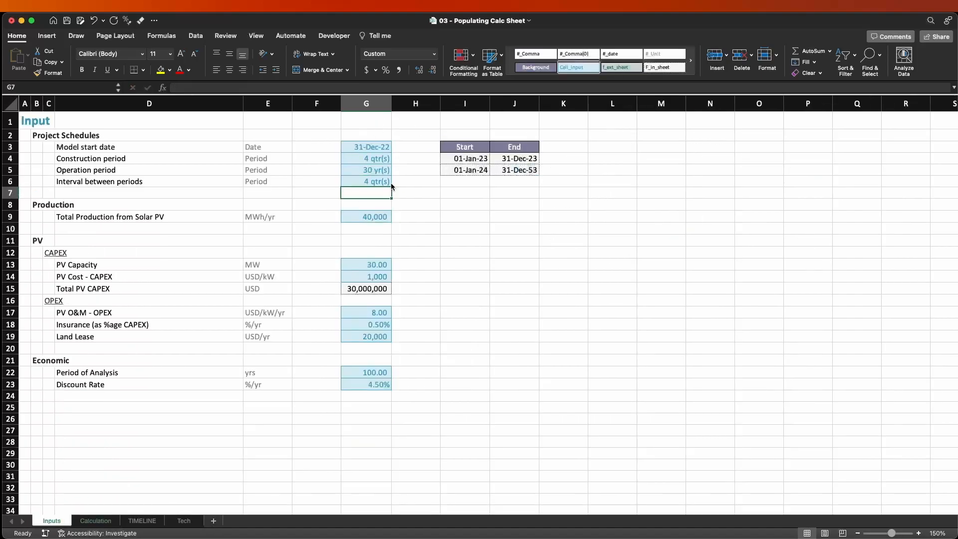
{"action": "key", "text": "ctrl+Page_Down"}
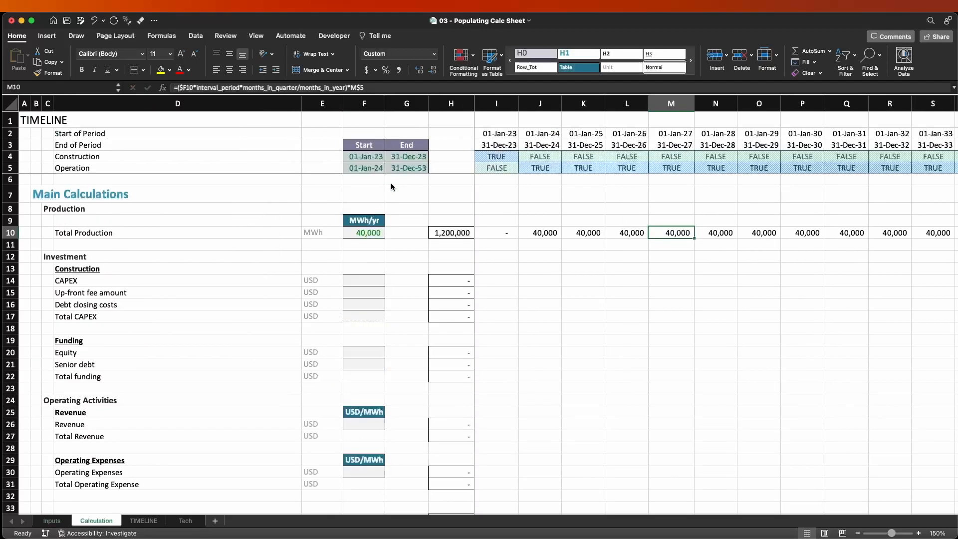
{"action": "left_click", "coordinate": [546, 231]}
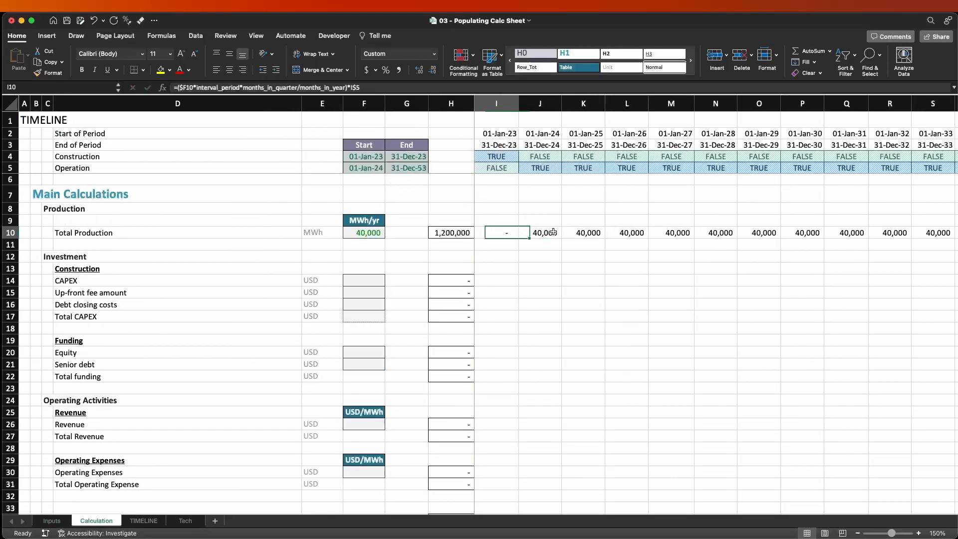
{"action": "key", "text": "Left"}
Set Interval between periods on the Inputs sheet back to 1 quarter and return to the Calculation sheet.
{"action": "key", "text": "ctrl+Page_Up"}
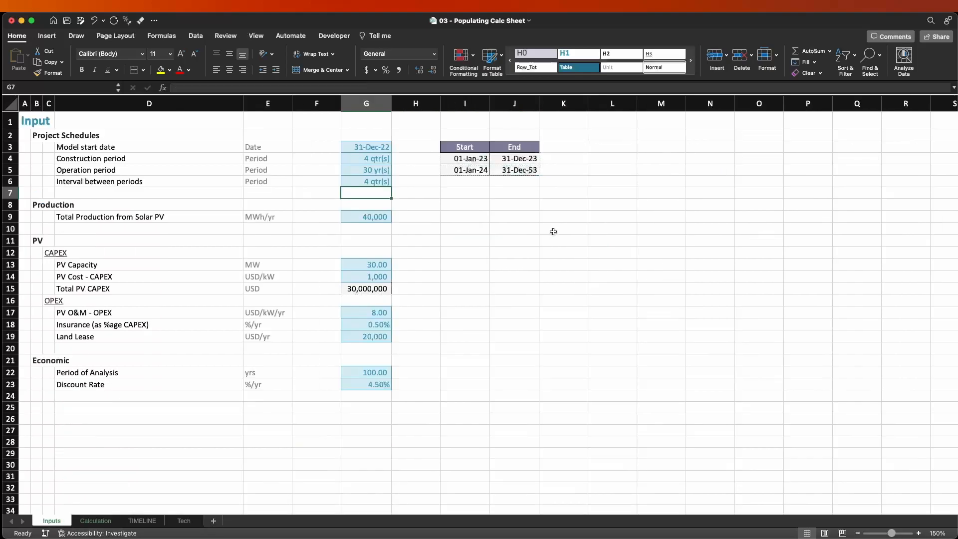
{"action": "key", "text": "Up"}
{"action": "type", "text": "1"}
{"action": "key", "text": "Return"}
{"action": "key", "text": "ctrl+Page_Down"}
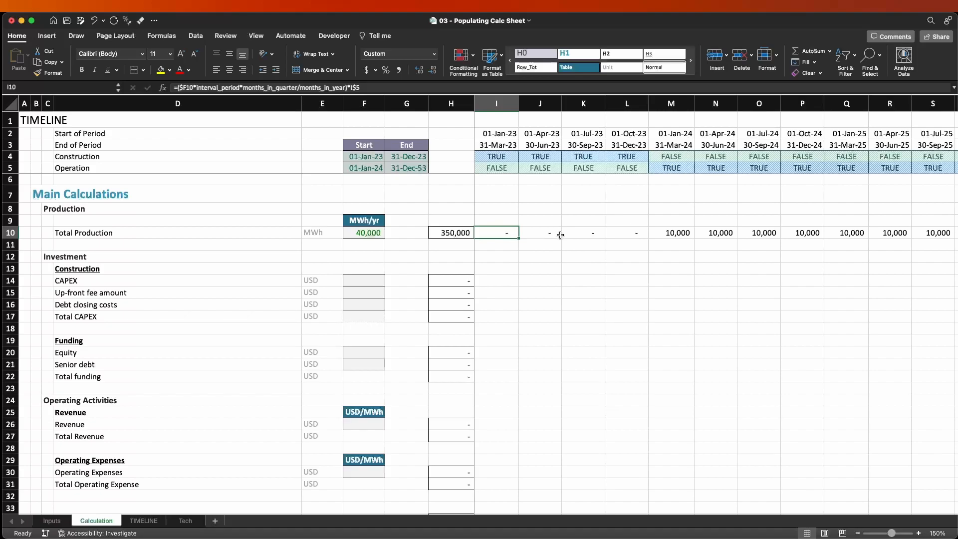
{"action": "left_click_drag", "start_coordinate": [506, 226], "coordinate": [870, 428]}
{"action": "left_click", "coordinate": [669, 353]}
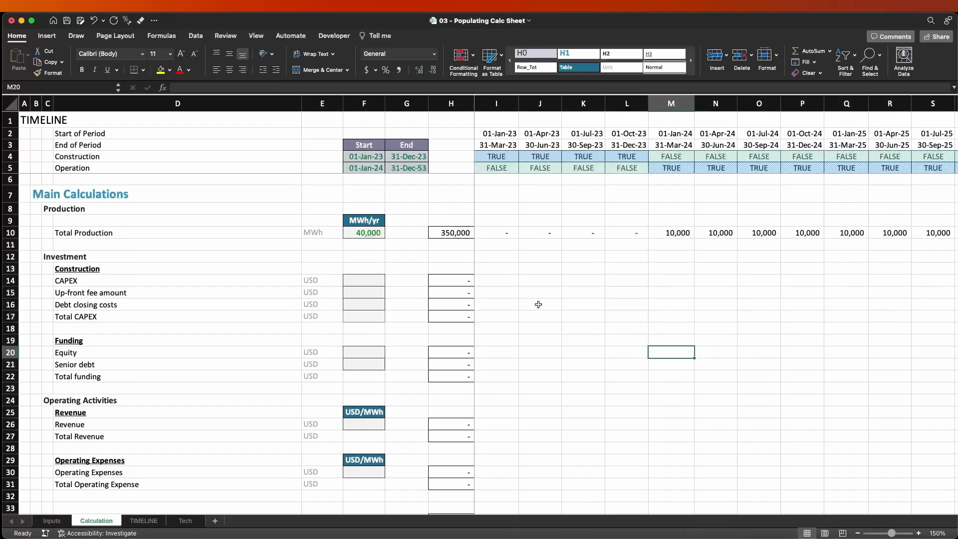
{"action": "left_click_drag", "start_coordinate": [496, 275], "coordinate": [882, 320]}
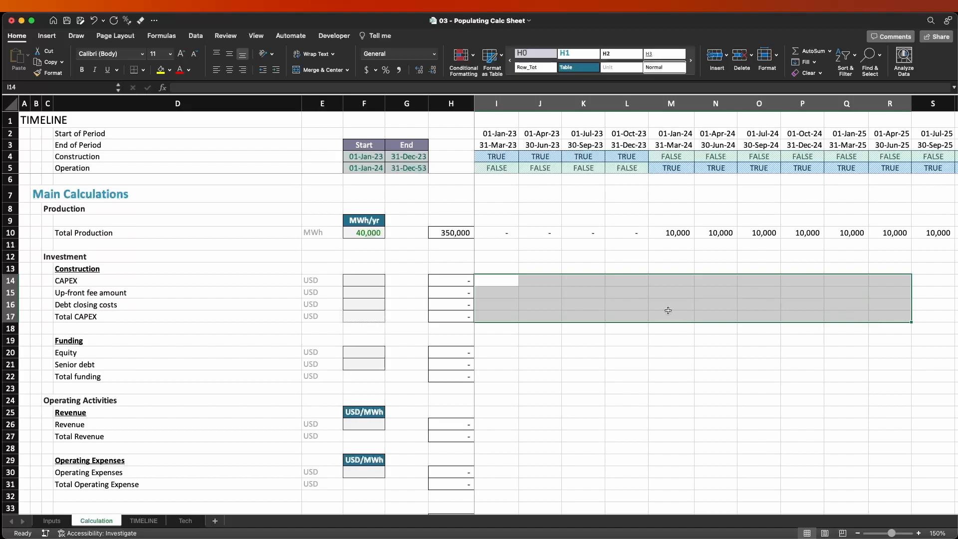
{"action": "left_click", "coordinate": [673, 233]}
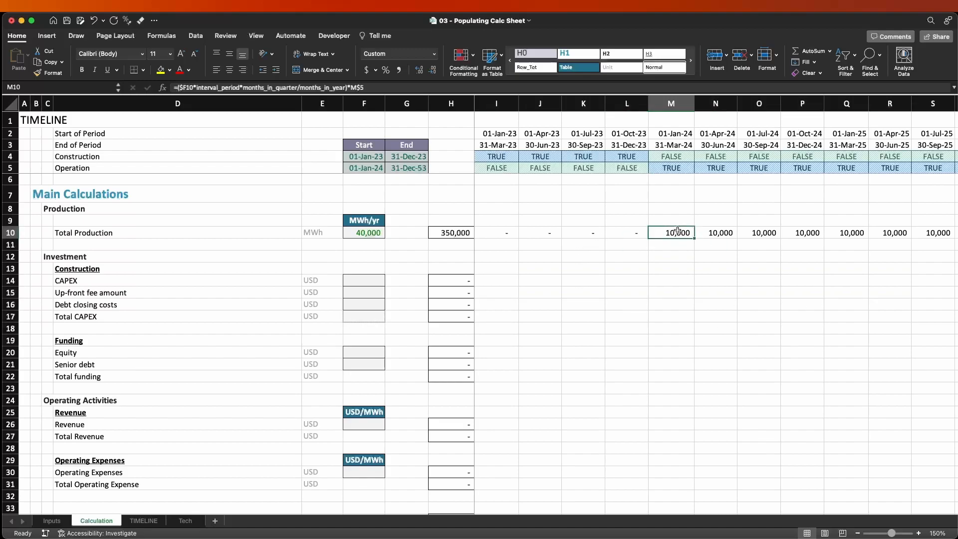
{"action": "left_click", "coordinate": [329, 234]}
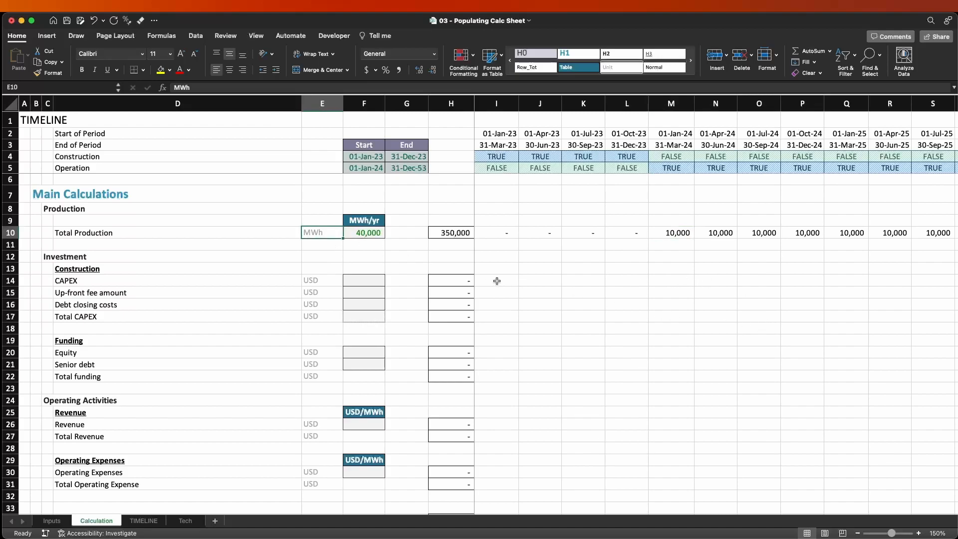
Enter a trial CAPEX amount of 1000000 in I14 for the first construction quarter and clear it again.
{"action": "left_click", "coordinate": [497, 281]}
{"action": "type", "text": "1000000"}
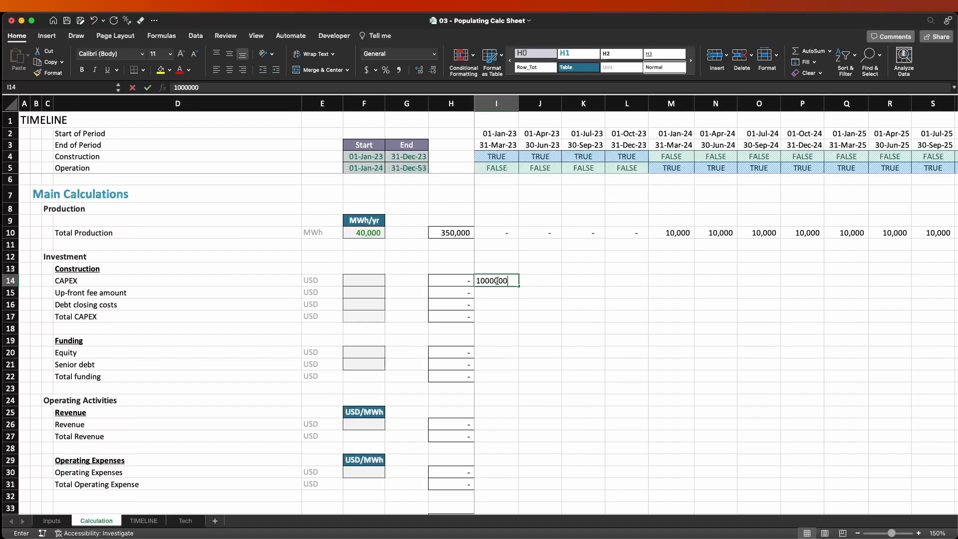
{"action": "key", "text": "Return"}
{"action": "left_click", "coordinate": [497, 282]}
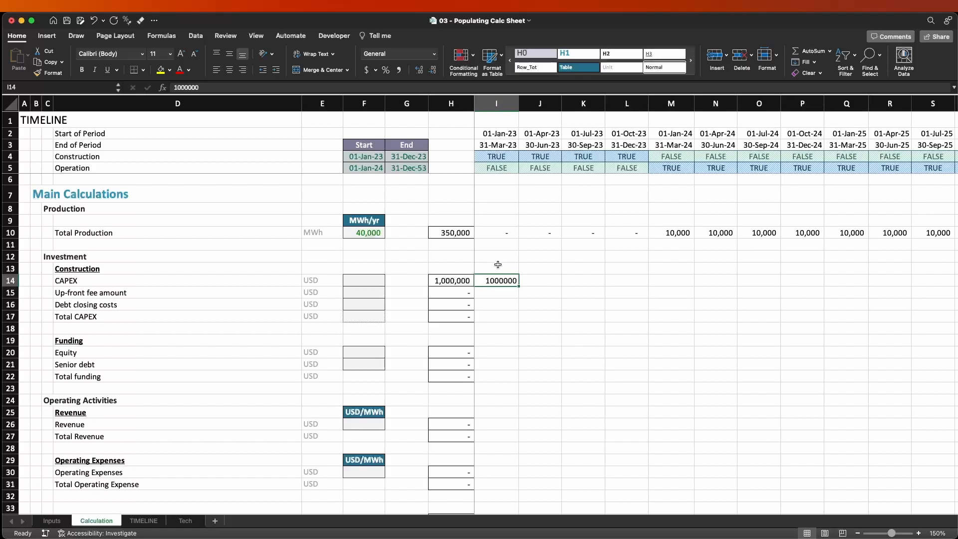
{"action": "key", "text": "Delete"}
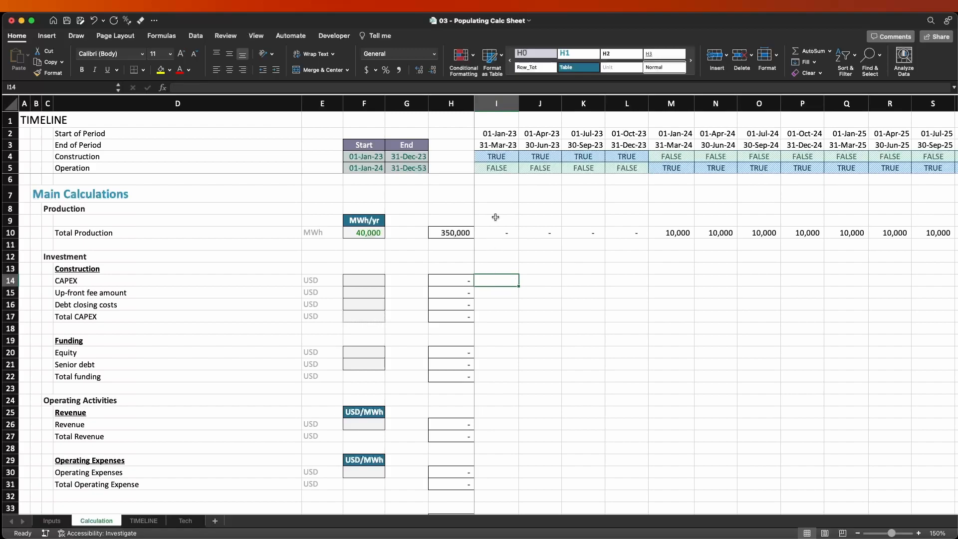
{"action": "left_click_drag", "start_coordinate": [499, 135], "coordinate": [497, 141]}
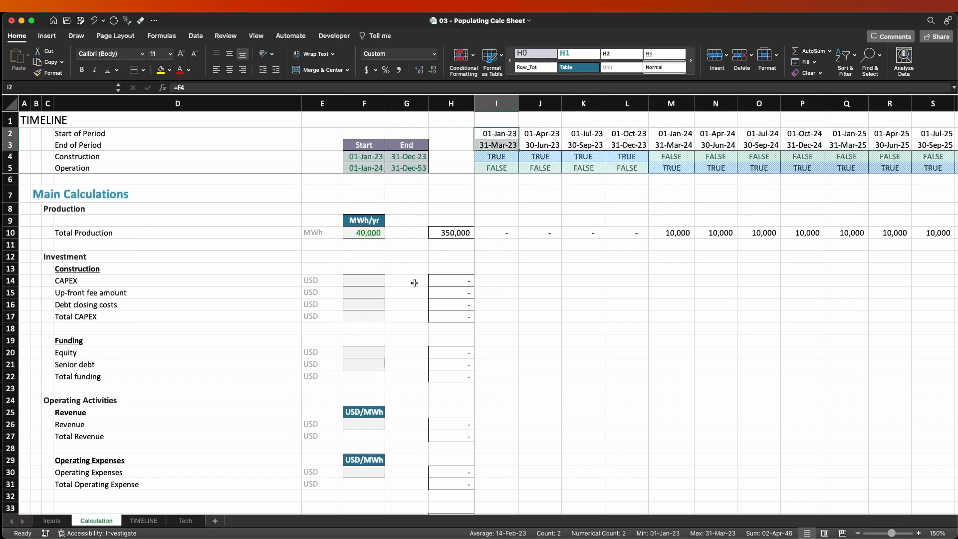
Change the CAPEX unit in E14 to USD/qtr and revert it to USD.
{"action": "left_click", "coordinate": [325, 285]}
{"action": "double_click", "coordinate": [324, 285]}
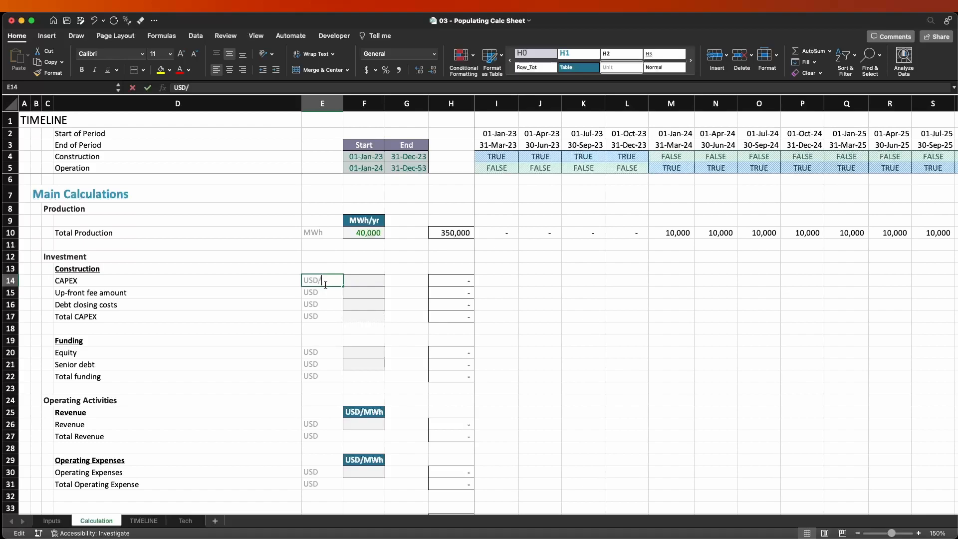
{"action": "type", "text": "/qtr"}
{"action": "key", "text": "ctrl+Return"}
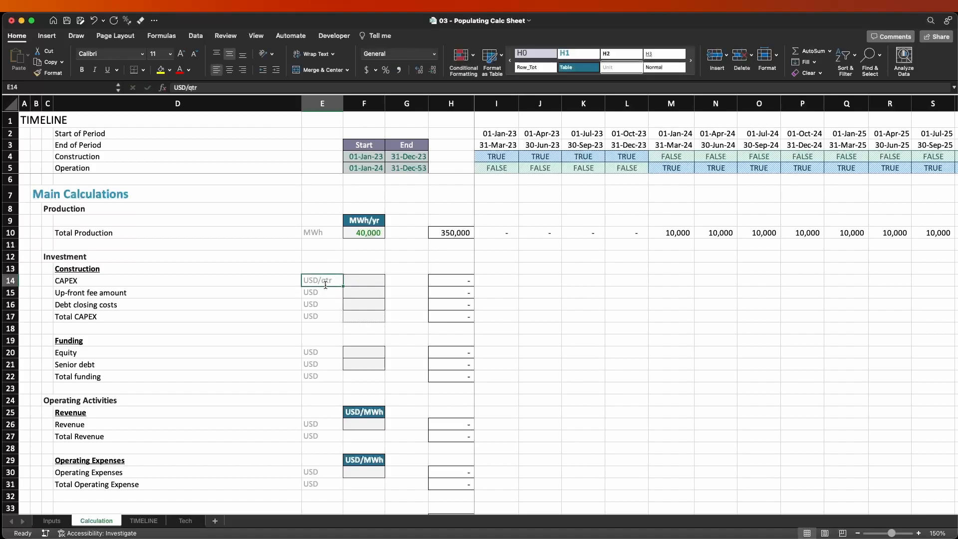
{"action": "double_click", "coordinate": [324, 285]}
{"action": "key", "text": "BackSpace"}
{"action": "key", "text": "BackSpace"}
{"action": "key", "text": "BackSpace"}
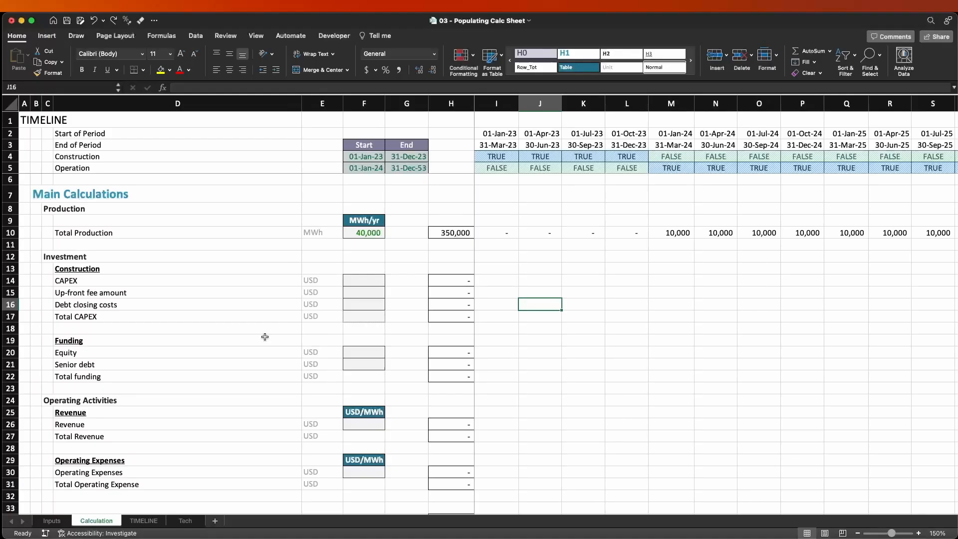
{"action": "left_click", "coordinate": [380, 283]}
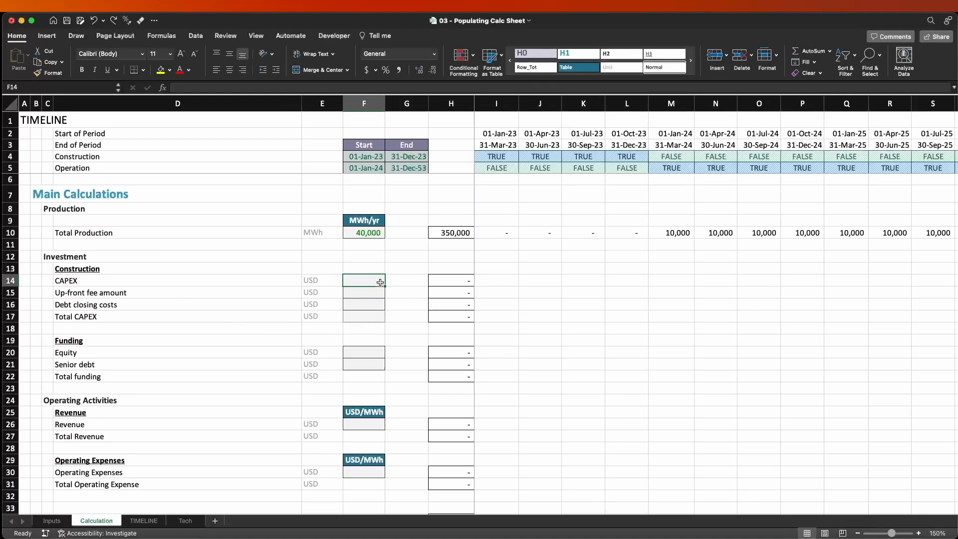
{"action": "type", "text": "=capex"}
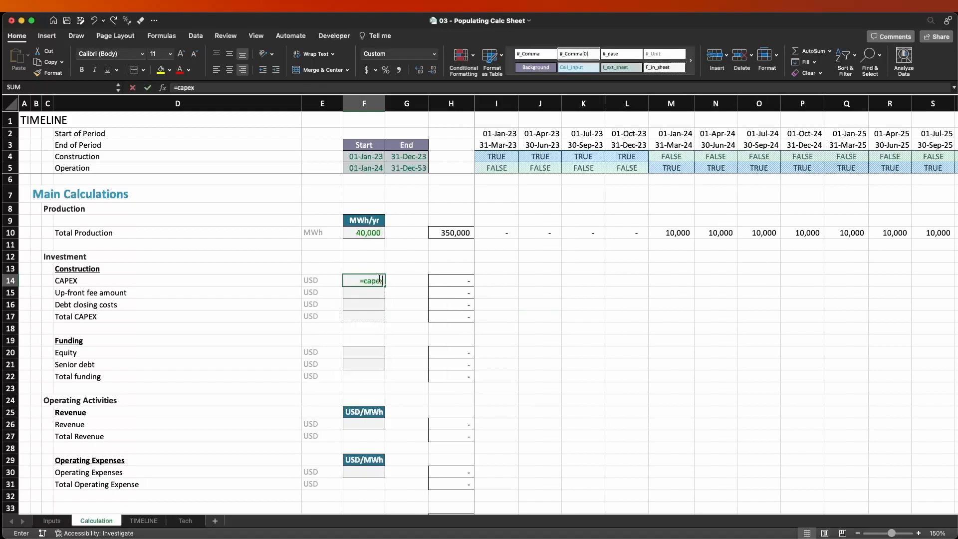
{"action": "key", "text": "Tab"}
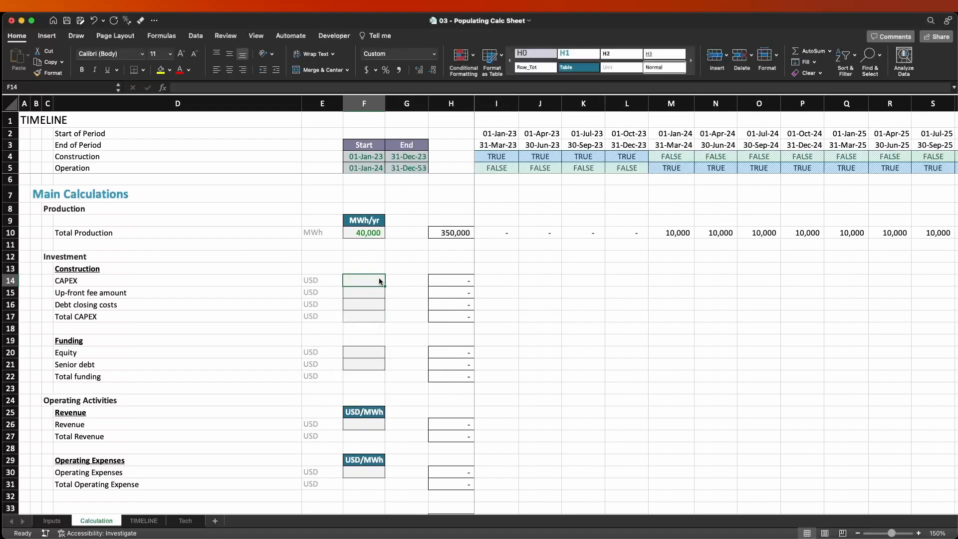
On the Inputs sheet, replace the hard-coded Total PV CAPEX in G15 with the formula =G13*G14*1000.
{"action": "key", "text": "ctrl+Page_Up"}
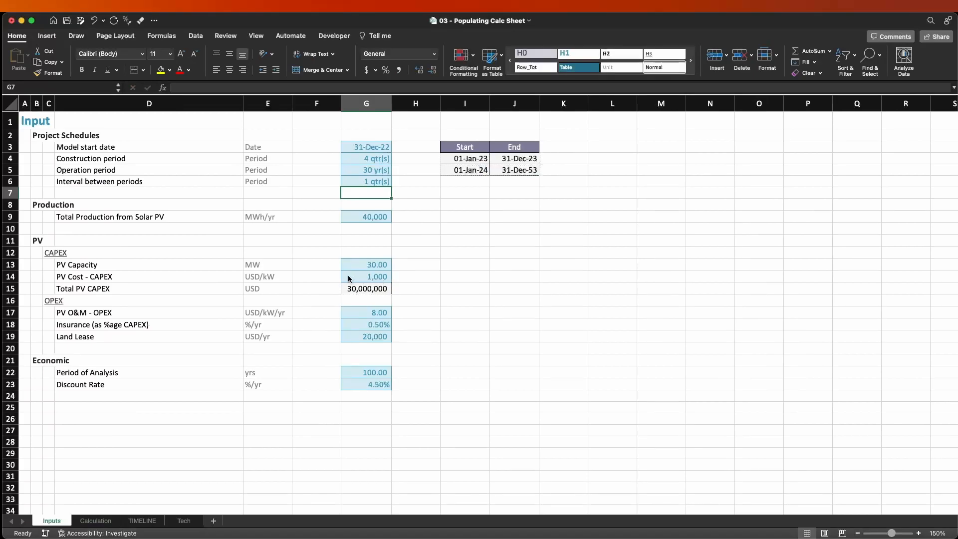
{"action": "left_click", "coordinate": [360, 292]}
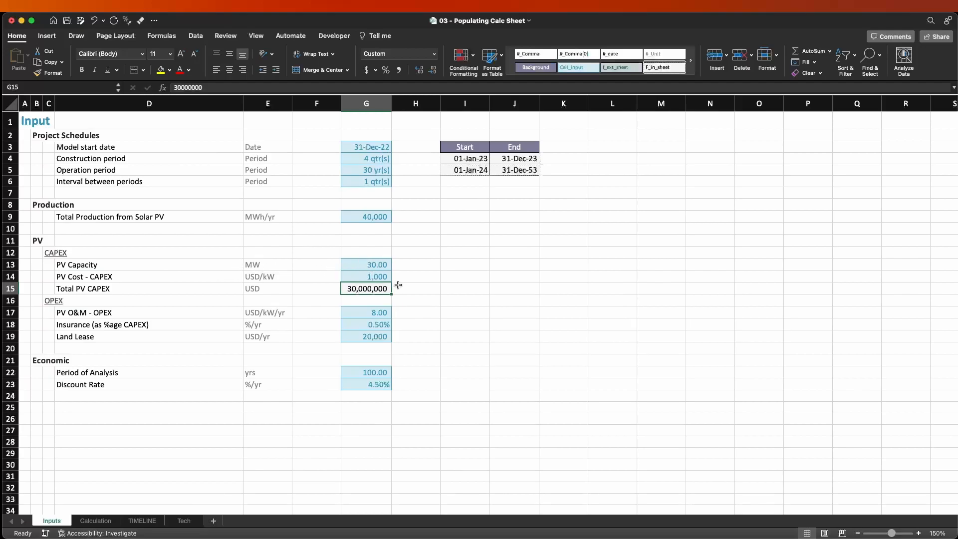
{"action": "left_click", "coordinate": [355, 279]}
{"action": "left_click", "coordinate": [361, 290]}
{"action": "type", "text": "="}
{"action": "key", "text": "Up"}
{"action": "key", "text": "Up"}
{"action": "key", "text": "Up"}
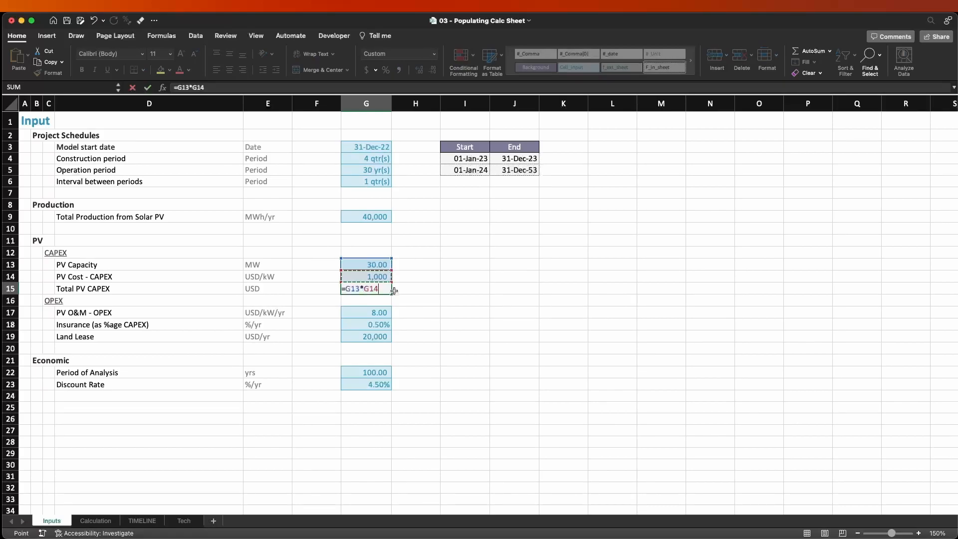
{"action": "type", "text": "*1000"}
{"action": "key", "text": "Return"}
{"action": "key", "text": "Up"}
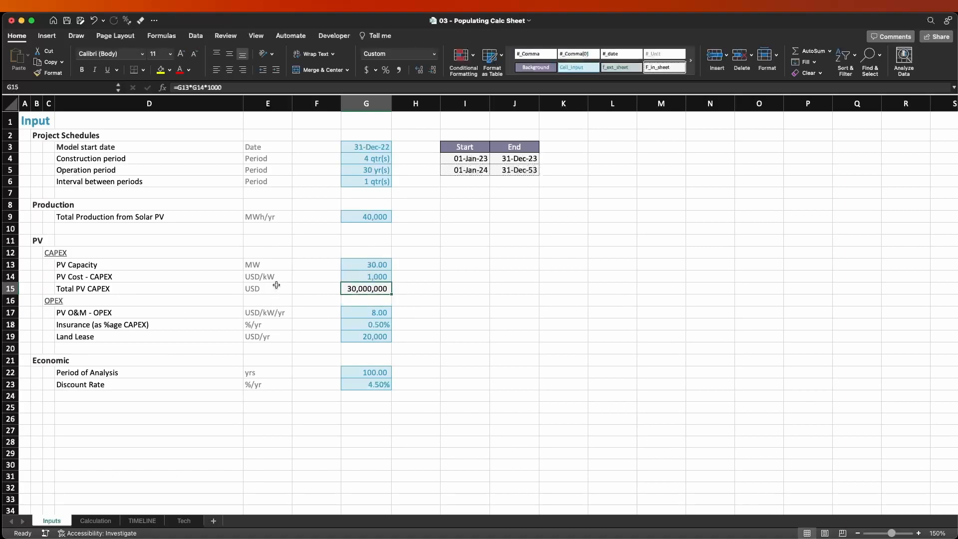
Examine the PV Capacity and PV Cost units against the 1000 conversion factor in the Total PV CAPEX formula.
{"action": "key", "text": "ctrl+c"}
{"action": "left_click", "coordinate": [348, 265]}
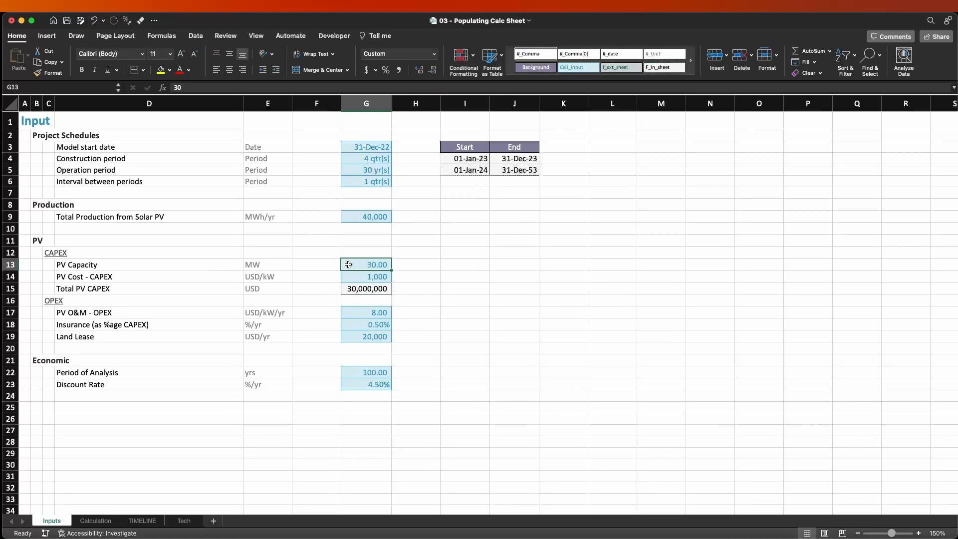
{"action": "left_click", "coordinate": [249, 278]}
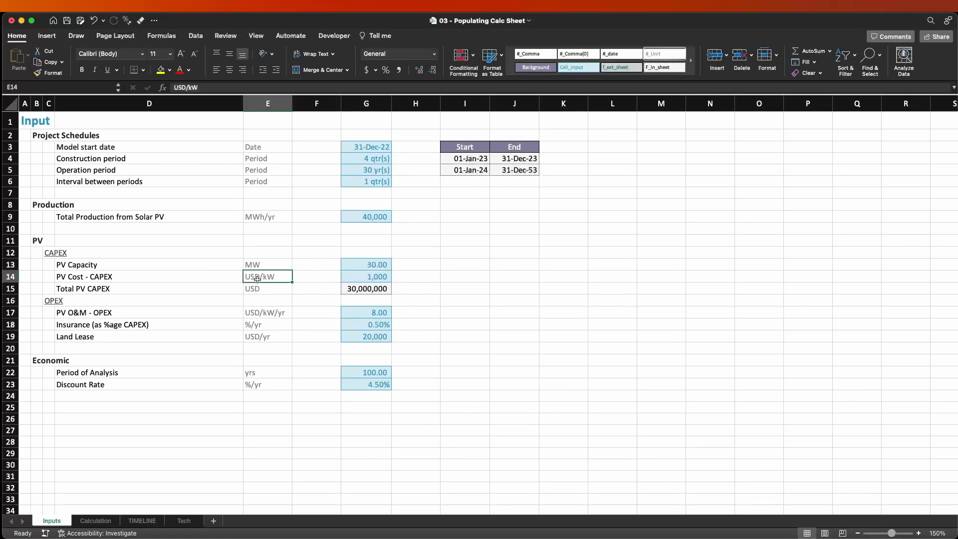
{"action": "left_click", "coordinate": [359, 291]}
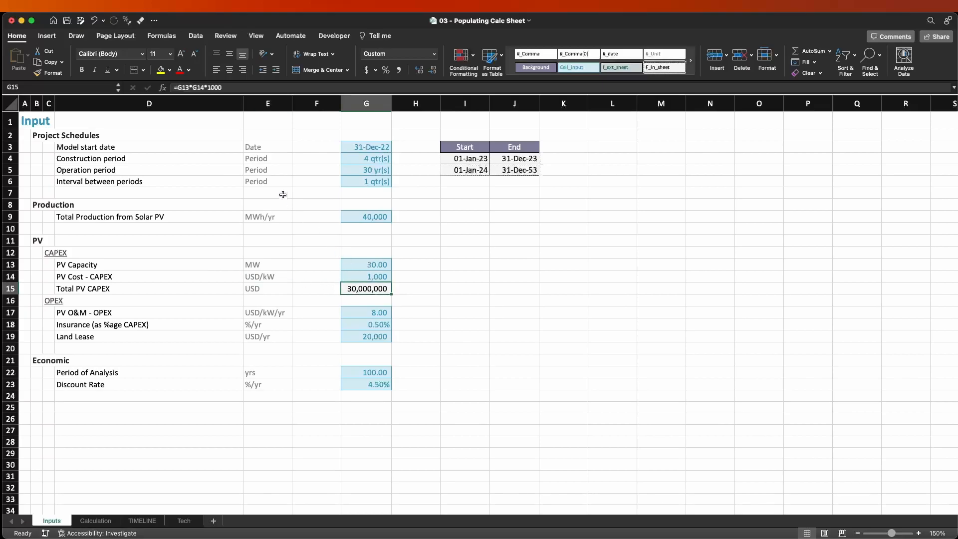
{"action": "double_click", "coordinate": [209, 87]}
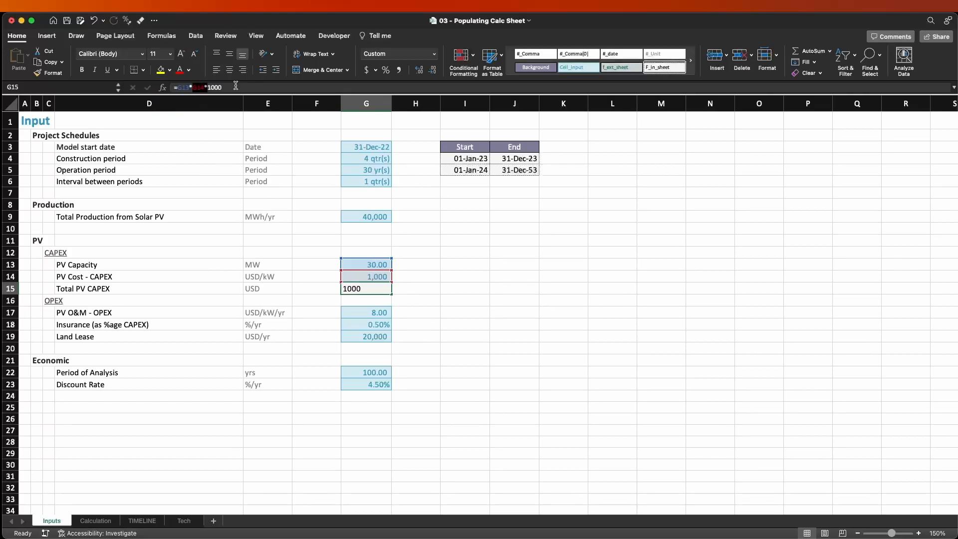
{"action": "left_click", "coordinate": [237, 87]}
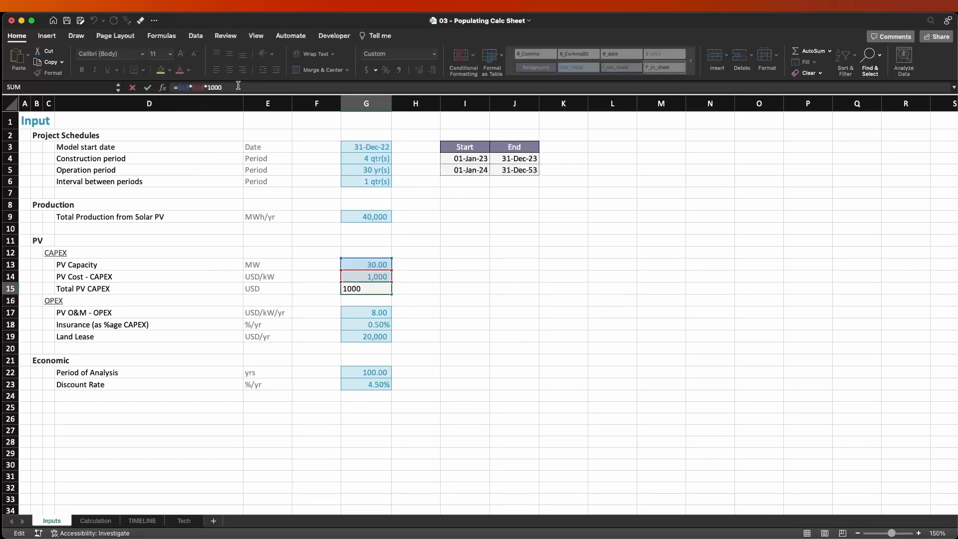
{"action": "key", "text": "shift+Left"}
{"action": "key", "text": "shift+Left"}
{"action": "key", "text": "shift+Left"}
{"action": "key", "text": "shift+Left"}
{"action": "key", "text": "Escape"}
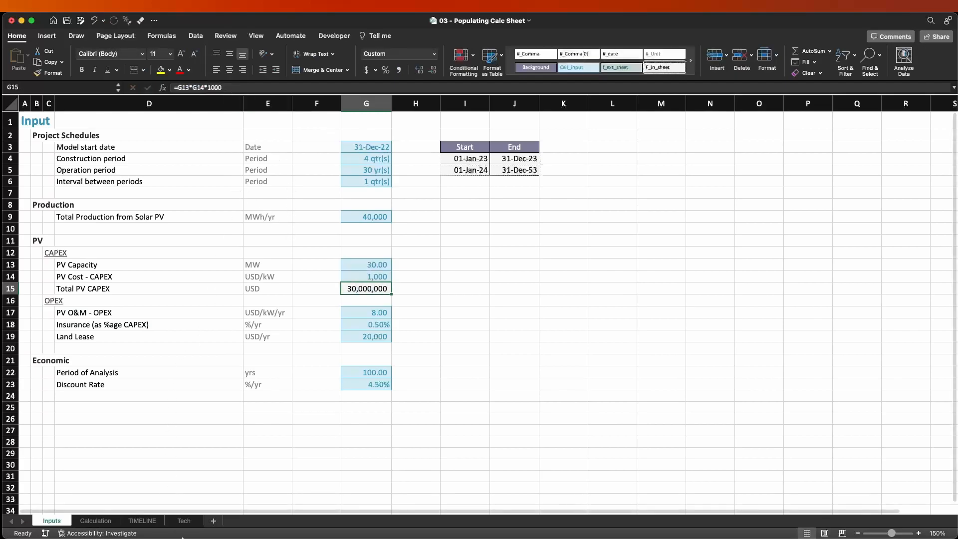
On the Tech sheet, add the heading Constants in D8 below the month parameters.
{"action": "left_click", "coordinate": [186, 519]}
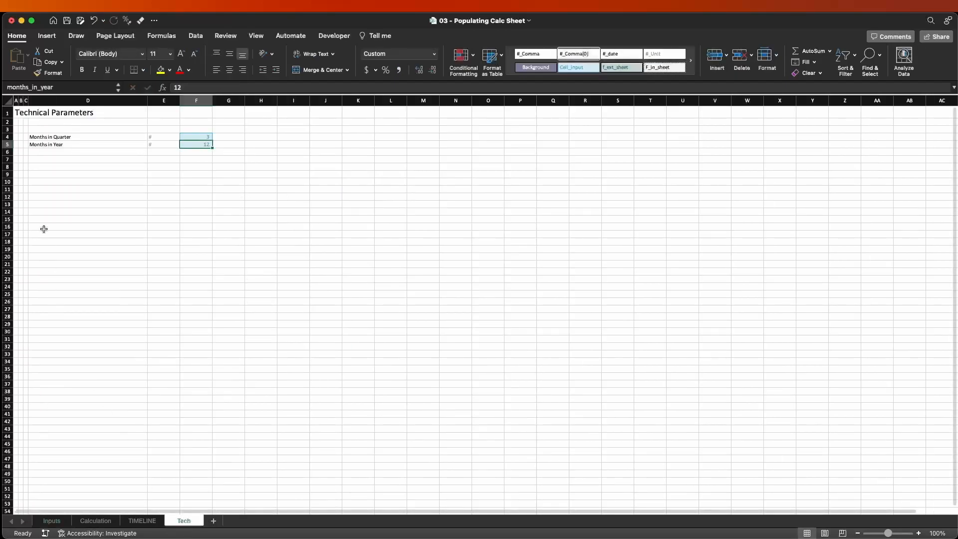
{"action": "left_click", "coordinate": [50, 173]}
{"action": "scroll", "coordinate": [57, 165], "scroll_direction": "up", "scroll_amount": 5}
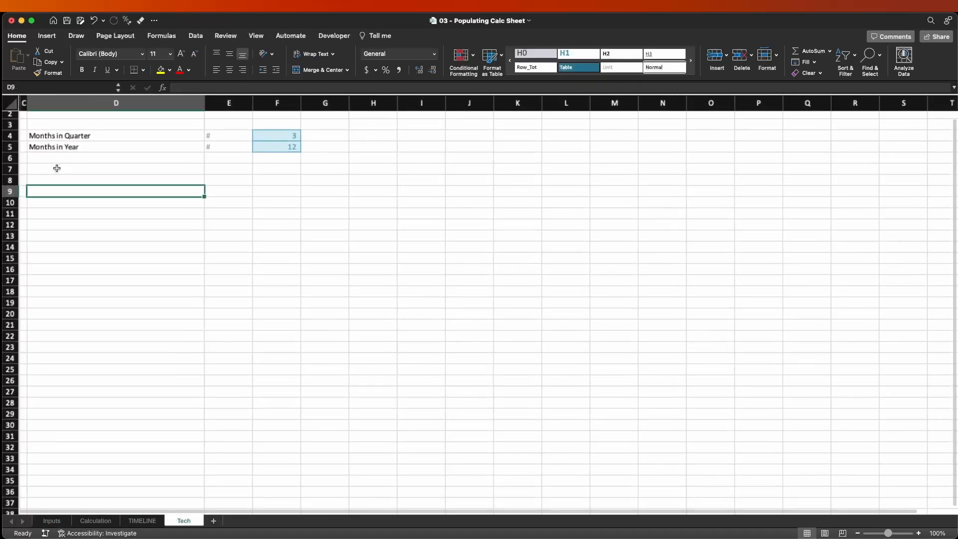
{"action": "key", "text": "ctrl+Home"}
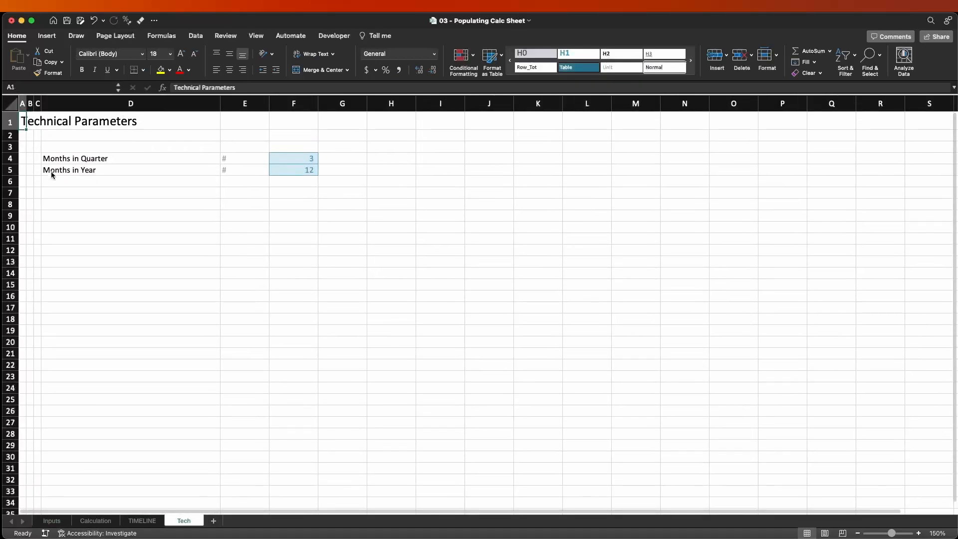
{"action": "left_click", "coordinate": [76, 207]}
{"action": "double_click", "coordinate": [76, 206]}
{"action": "type", "text": "Constants"}
{"action": "key", "text": "Return"}
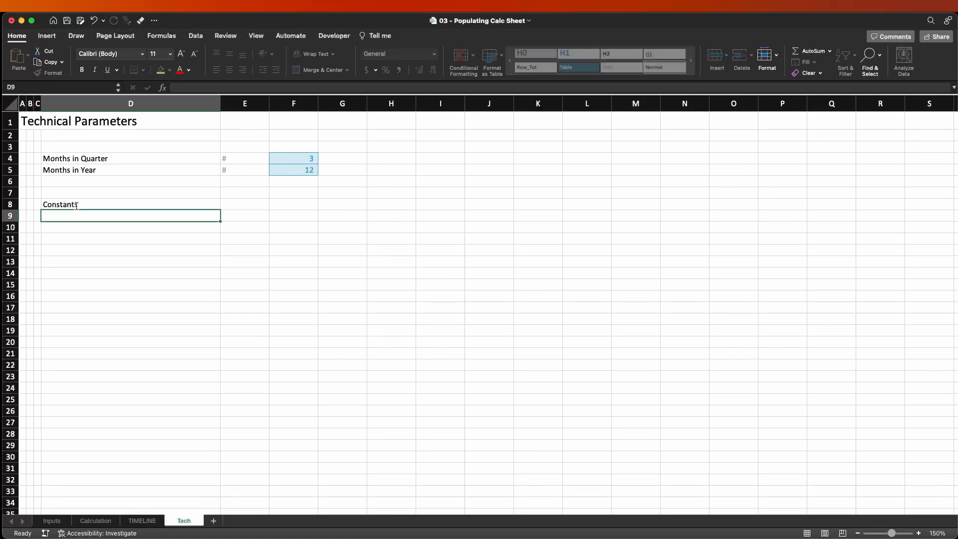
Add the labels Thousands in D9 and Millions in D10 under the Constants heading.
{"action": "type", "text": "Htou"}
{"action": "key", "text": "BackSpace"}
{"action": "key", "text": "BackSpace"}
{"action": "key", "text": "BackSpace"}
{"action": "key", "text": "BackSpace"}
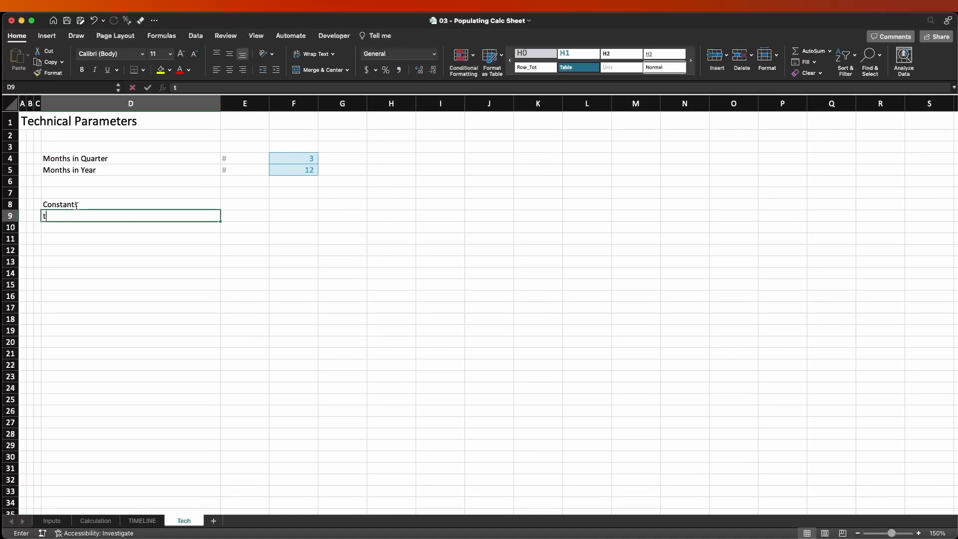
{"action": "type", "text": "Tou"}
{"action": "key", "text": "BackSpace"}
{"action": "key", "text": "BackSpace"}
{"action": "type", "text": "hounse"}
{"action": "type", "text": "sand"}
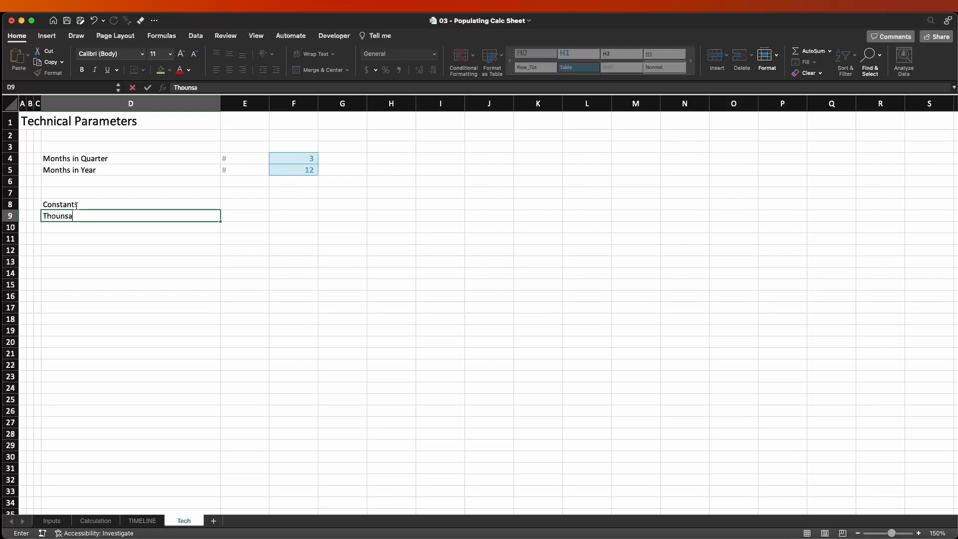
{"action": "key", "text": "BackSpace"}
{"action": "key", "text": "BackSpace"}
{"action": "key", "text": "BackSpace"}
{"action": "type", "text": "ands"}
{"action": "type", "text": "s"}
{"action": "key", "text": "Return"}
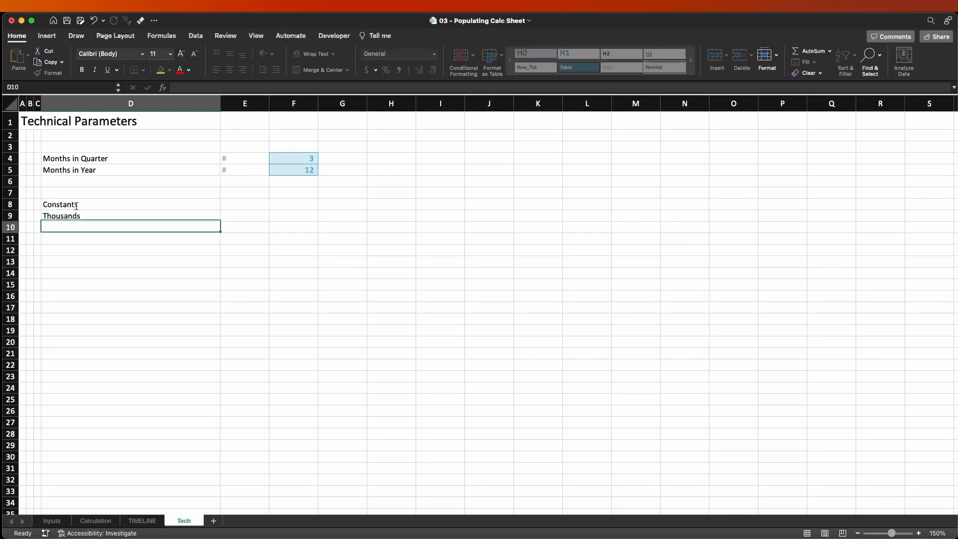
{"action": "type", "text": "Millions"}
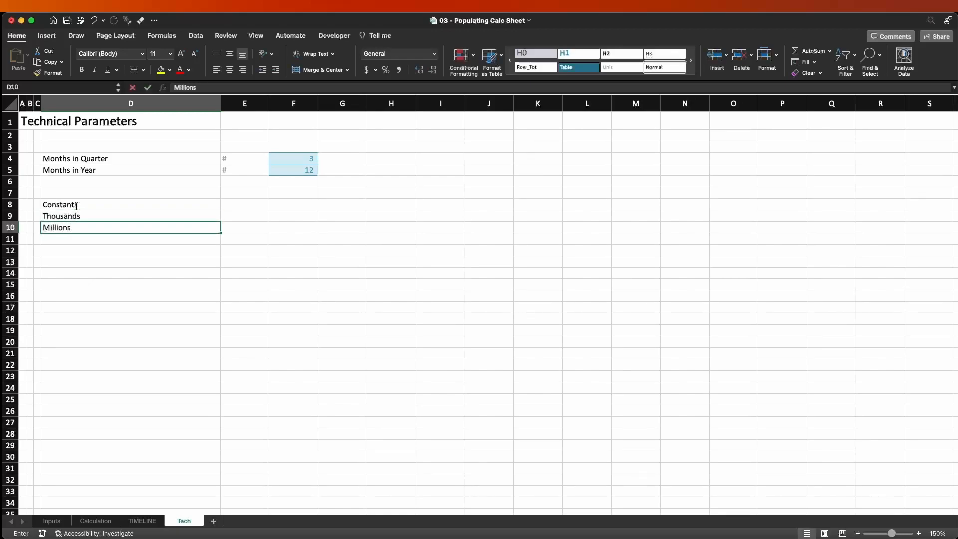
{"action": "key", "text": "Return"}
Add the unit labels 000's in E9 for Thousands and 000,000s in E10 for Millions.
{"action": "key", "text": "Up"}
{"action": "key", "text": "Up"}
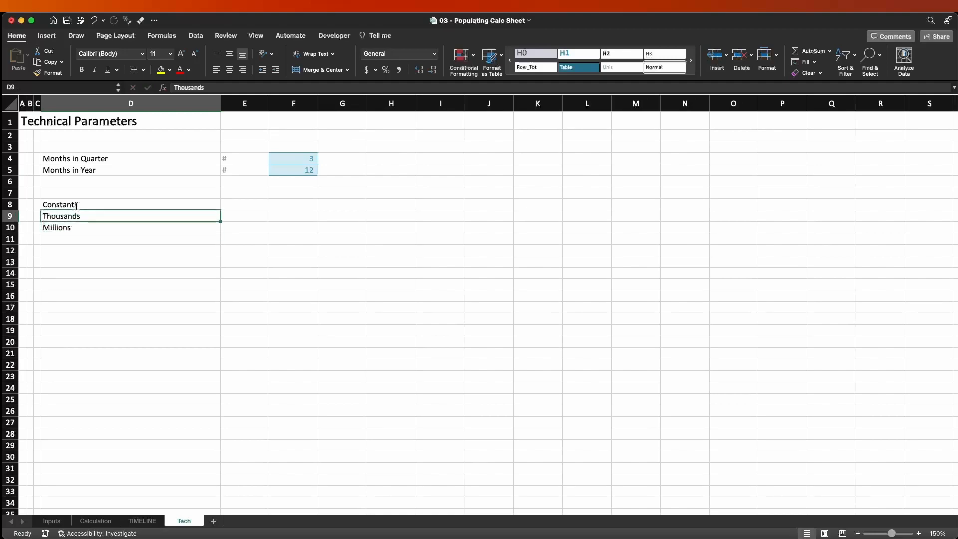
{"action": "key", "text": "Right"}
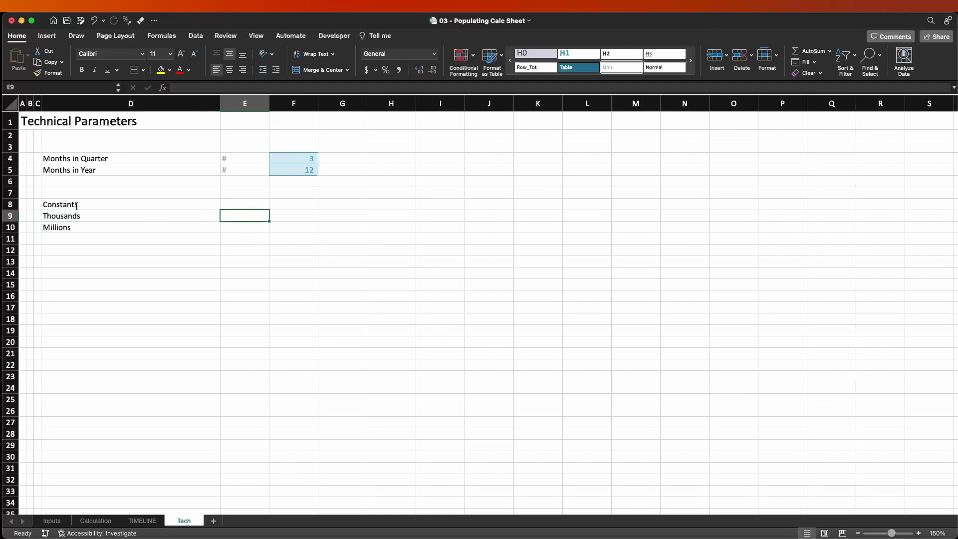
{"action": "type", "text": "000'"}
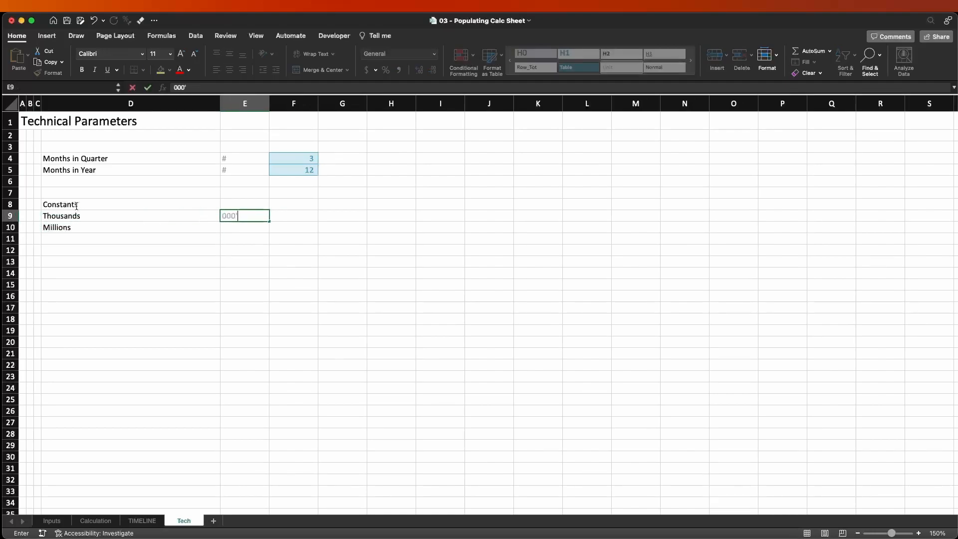
{"action": "type", "text": "s"}
{"action": "key", "text": "Return"}
{"action": "type", "text": "000"}
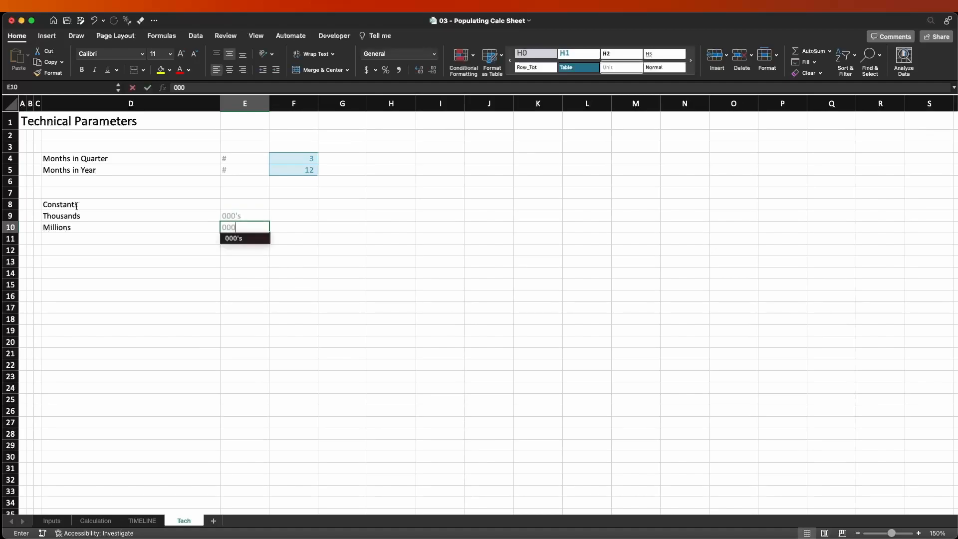
{"action": "type", "text": ",000s"}
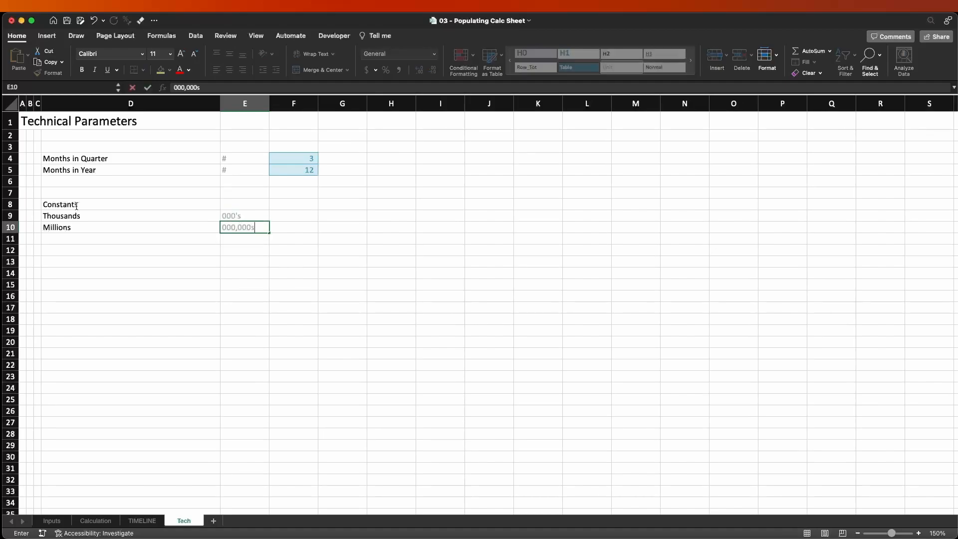
{"action": "key", "text": "Return"}
Enter the constant values 1000 in F9 for Thousands and 1000000 in F10 for Millions.
{"action": "key", "text": "Up"}
{"action": "key", "text": "Up"}
{"action": "key", "text": "Right"}
{"action": "type", "text": "10"}
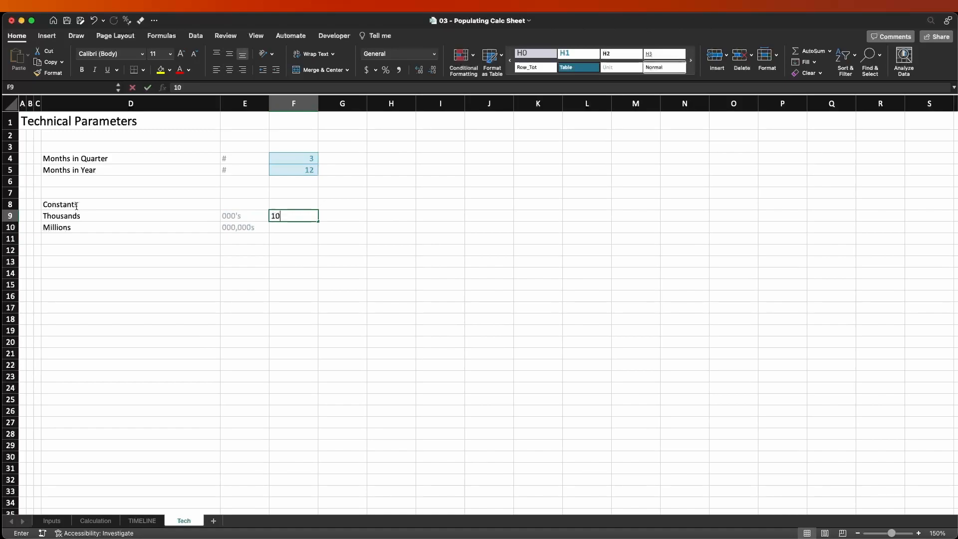
{"action": "type", "text": "00"}
{"action": "key", "text": "Return"}
{"action": "type", "text": "100"}
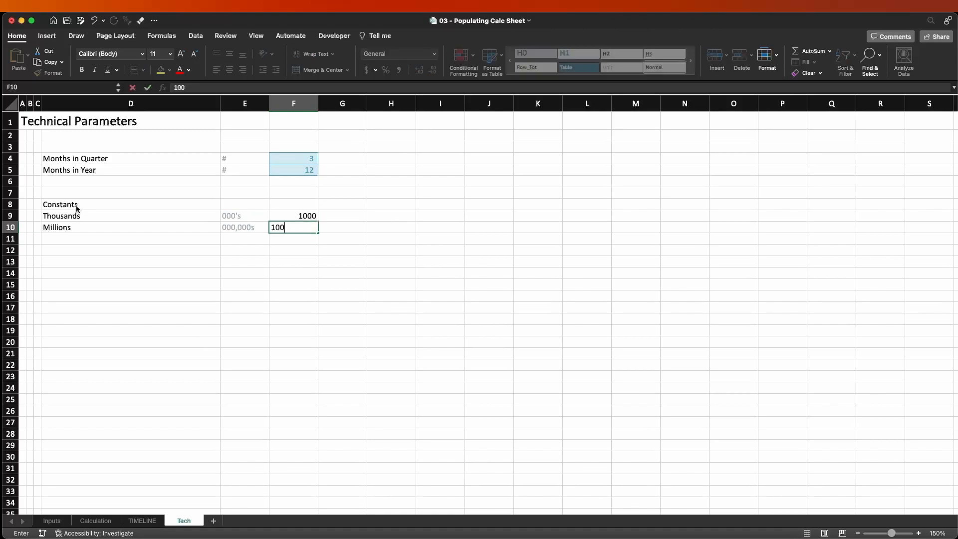
{"action": "type", "text": "0000"}
{"action": "key", "text": "Return"}
Apply the #_Comma[0] and Cell_Input cell styles to the constant values in F9:F10.
{"action": "key", "text": "Up"}
{"action": "key", "text": "shift+Up"}
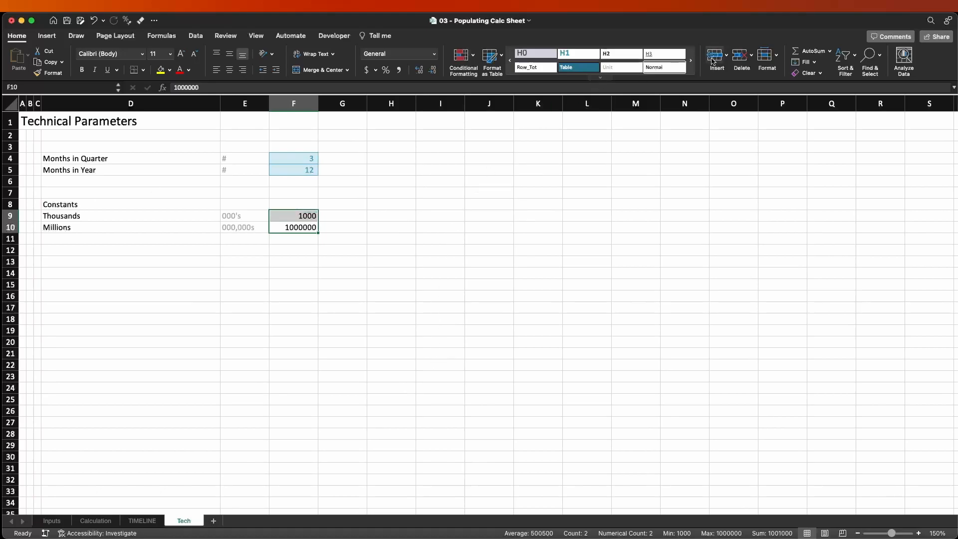
{"action": "left_click", "coordinate": [599, 78]}
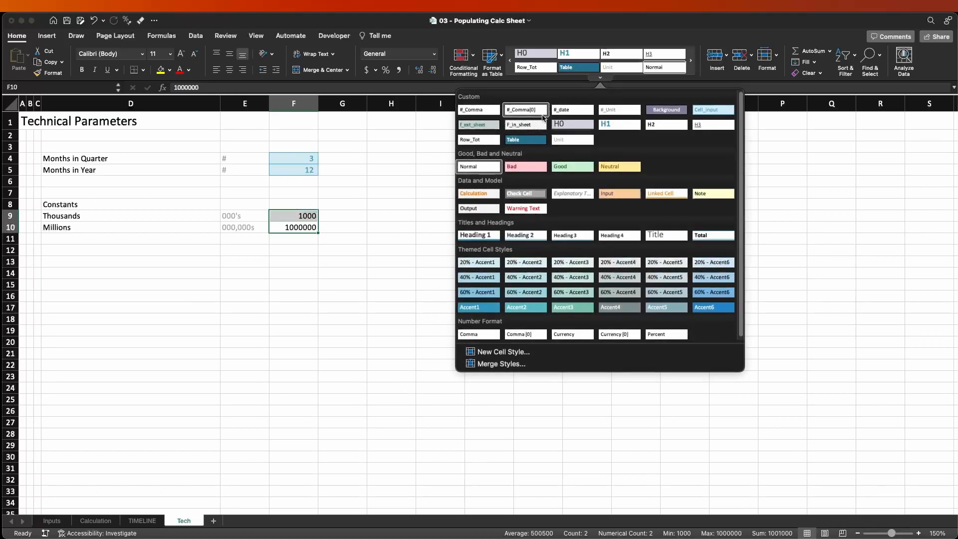
{"action": "left_click", "coordinate": [531, 106]}
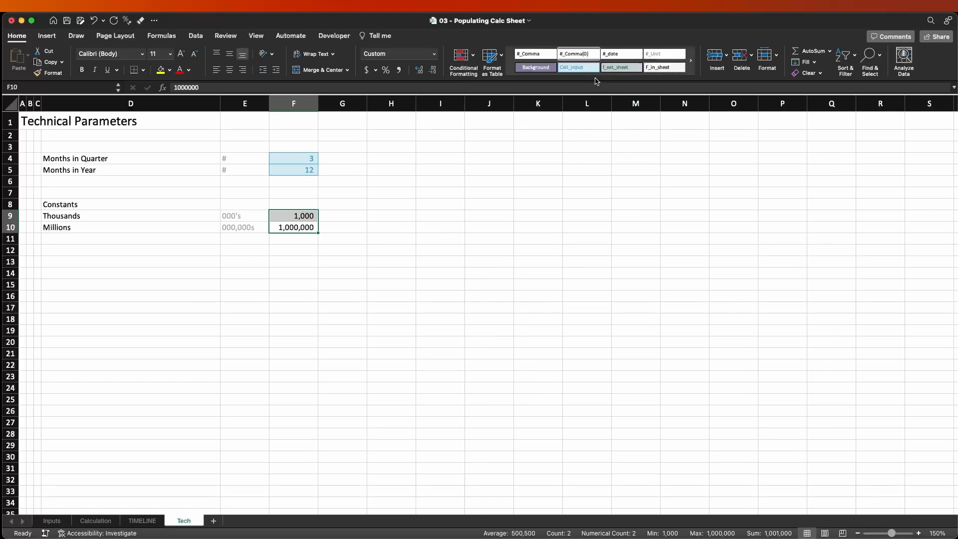
{"action": "left_click", "coordinate": [581, 68]}
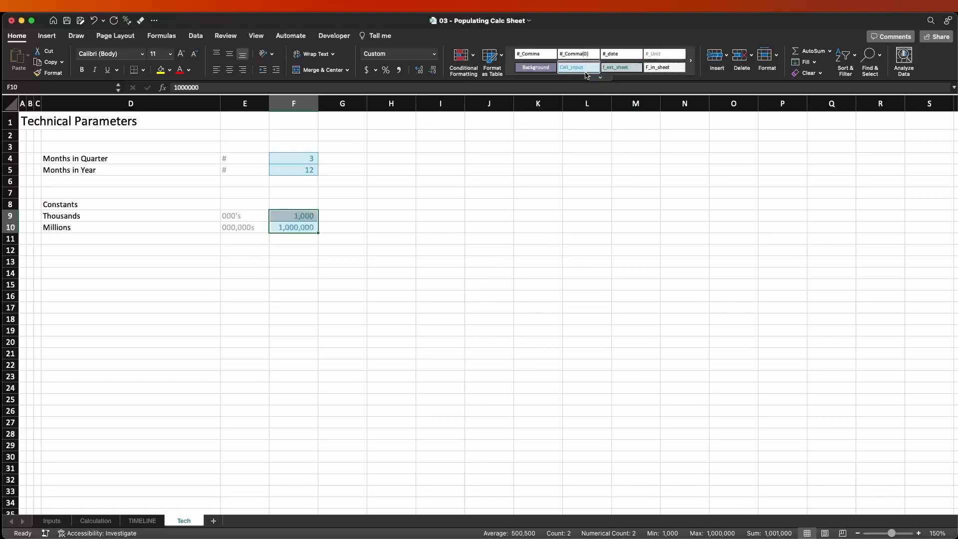
Define the name thousand for cell F9 and the name million for cell F10.
{"action": "left_click", "coordinate": [307, 215]}
{"action": "left_click", "coordinate": [17, 84]}
{"action": "type", "text": "thousand"}
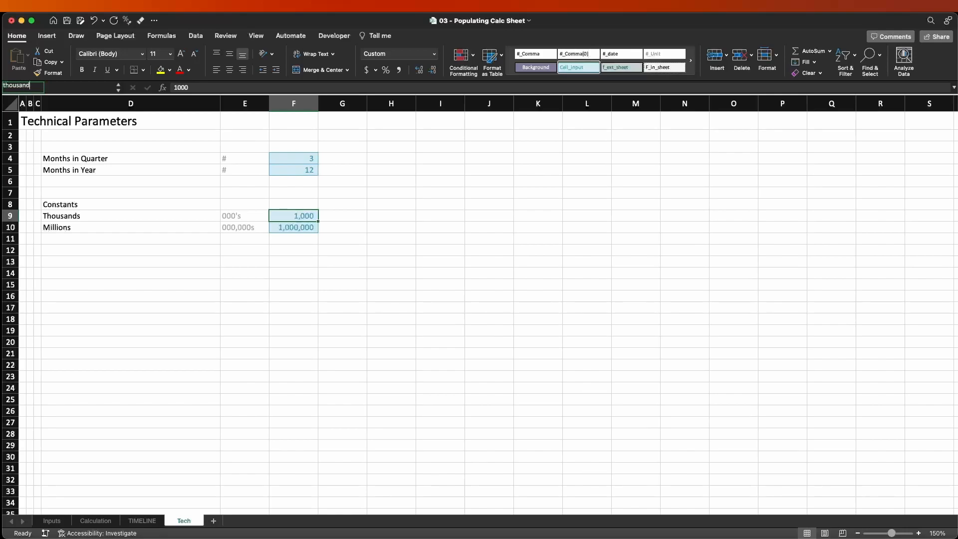
{"action": "key", "text": "Return"}
{"action": "key", "text": "Down"}
{"action": "left_click", "coordinate": [35, 88]}
{"action": "type", "text": "million"}
{"action": "key", "text": "Return"}
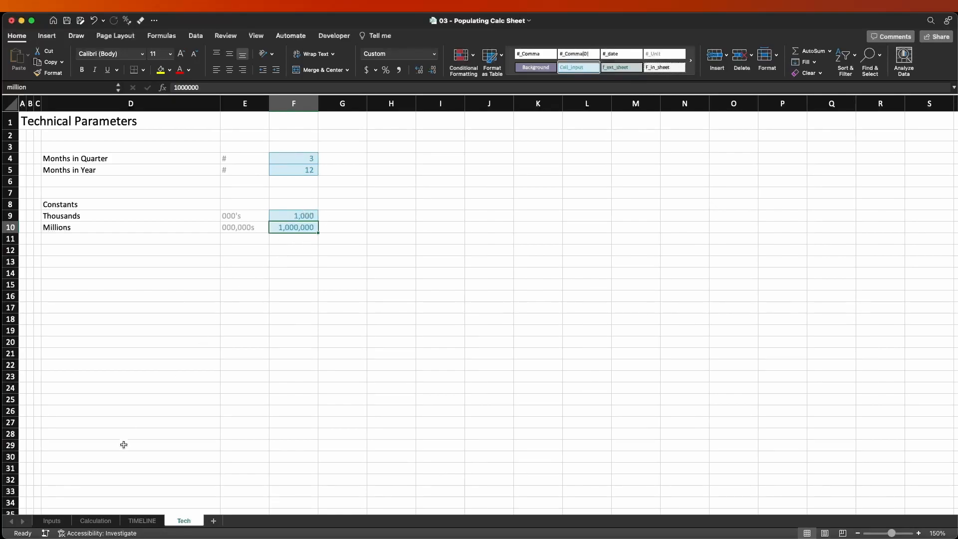
On the Inputs sheet, replace the hard-coded 1000 in the Total PV CAPEX formula in G15 with the named constant thousand.
{"action": "left_click", "coordinate": [52, 521]}
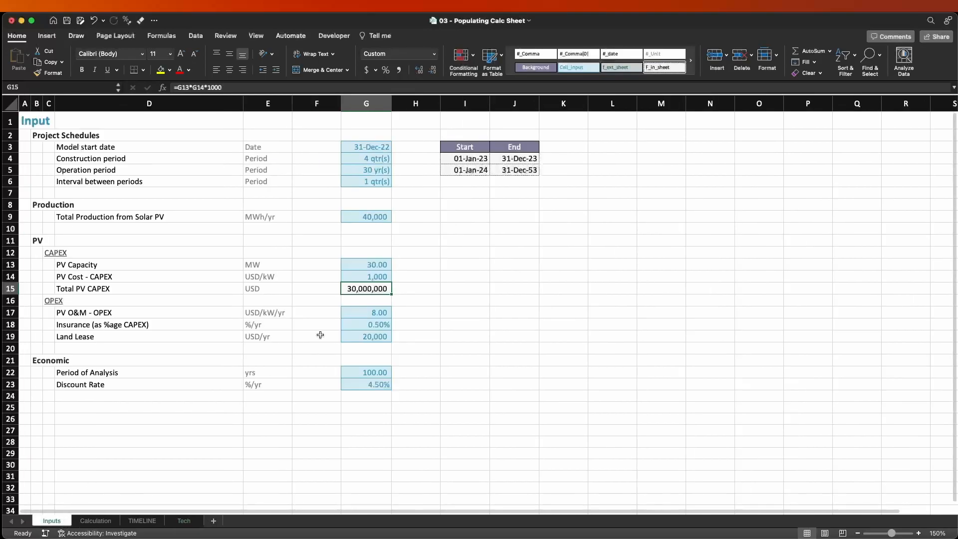
{"action": "left_click", "coordinate": [241, 87]}
{"action": "key", "text": "BackSpace"}
{"action": "key", "text": "BackSpace"}
{"action": "key", "text": "BackSpace"}
{"action": "key", "text": "BackSpace"}
{"action": "type", "text": "thousand"}
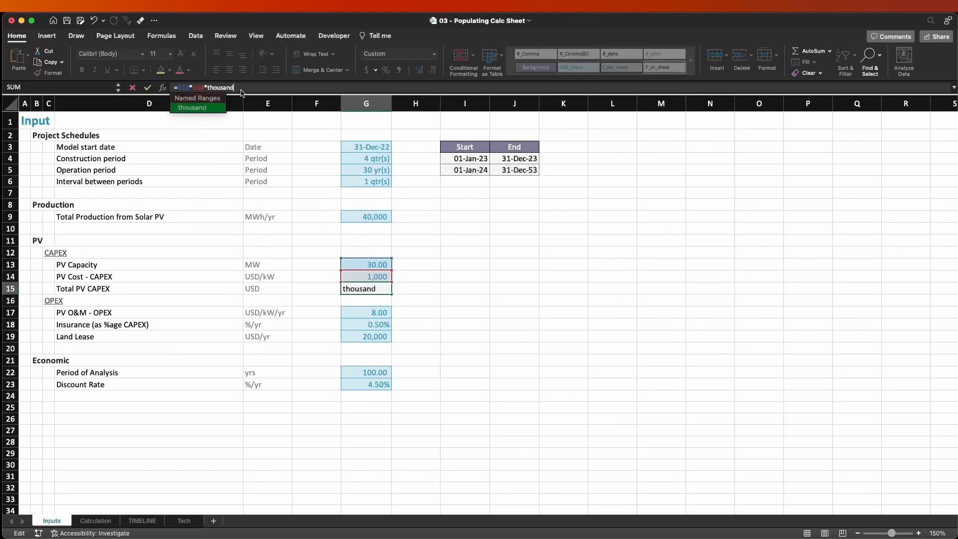
{"action": "key", "text": "Return"}
{"action": "key", "text": "Up"}
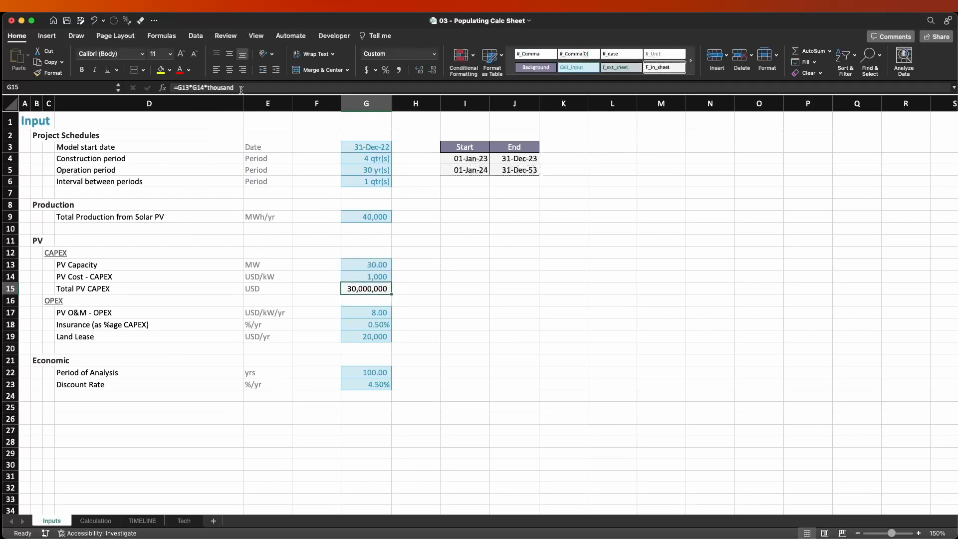
{"action": "key", "text": "Up"}
{"action": "key", "text": "Up"}
{"action": "key", "text": "Down"}
{"action": "key", "text": "Down"}
{"action": "key", "text": "Down"}
{"action": "key", "text": "Up"}
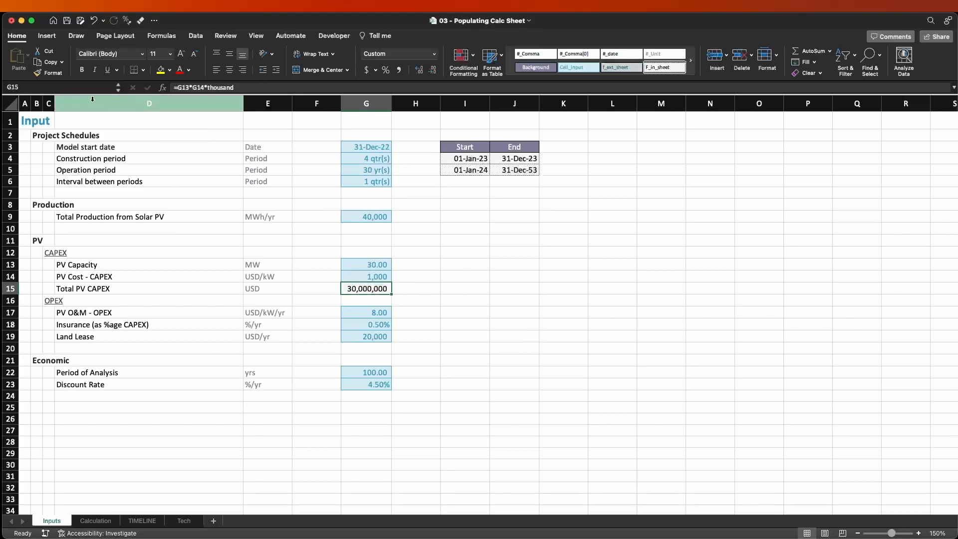
Define the name total_pv_capex for the Total PV CAPEX cell G15.
{"action": "left_click", "coordinate": [65, 85]}
{"action": "type", "text": "total_pv_production"}
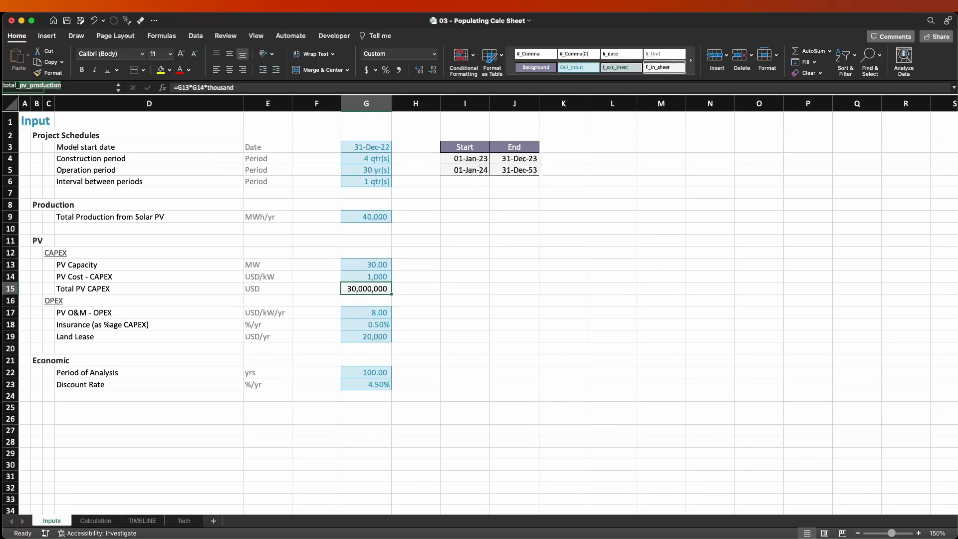
{"action": "type", "text": "capex"}
{"action": "key", "text": "Return"}
On the Calculation sheet, link the CAPEX amount in F14 to the Inputs sheet with the formula =total_pv_capex.
{"action": "key", "text": "ctrl+Page_Down"}
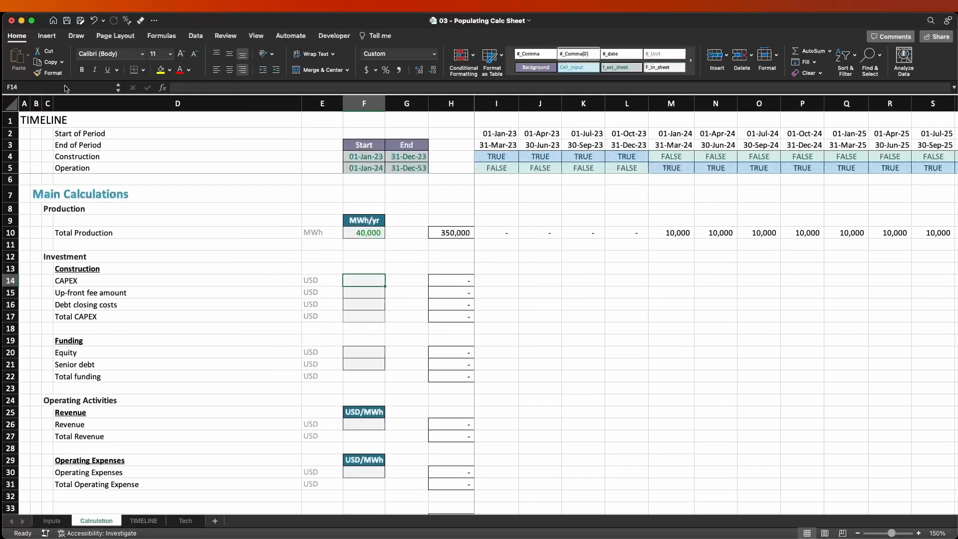
{"action": "type", "text": "=total_pv_capex"}
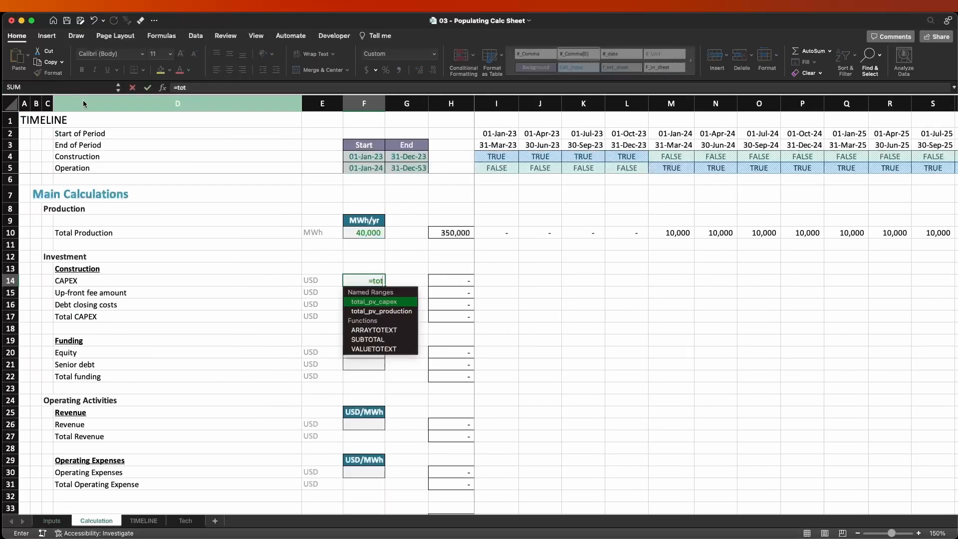
{"action": "key", "text": "Tab"}
{"action": "key", "text": "Return"}
{"action": "key", "text": "Down"}
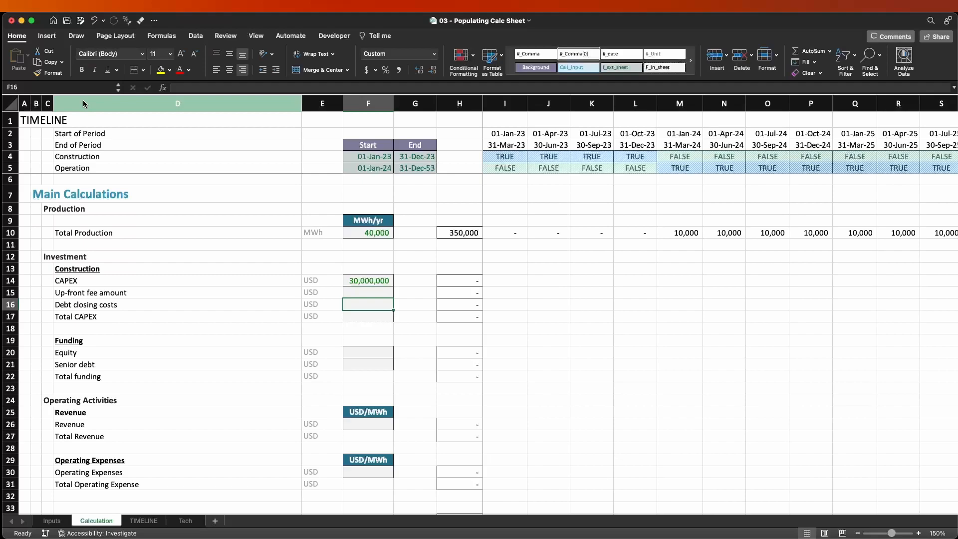
Examine the CAPEX row from F14 across the construction quarters against the Construction flags in row 4.
{"action": "key", "text": "Up"}
{"action": "key", "text": "Up"}
{"action": "key", "text": "Up"}
{"action": "key", "text": "Right"}
{"action": "key", "text": "Down"}
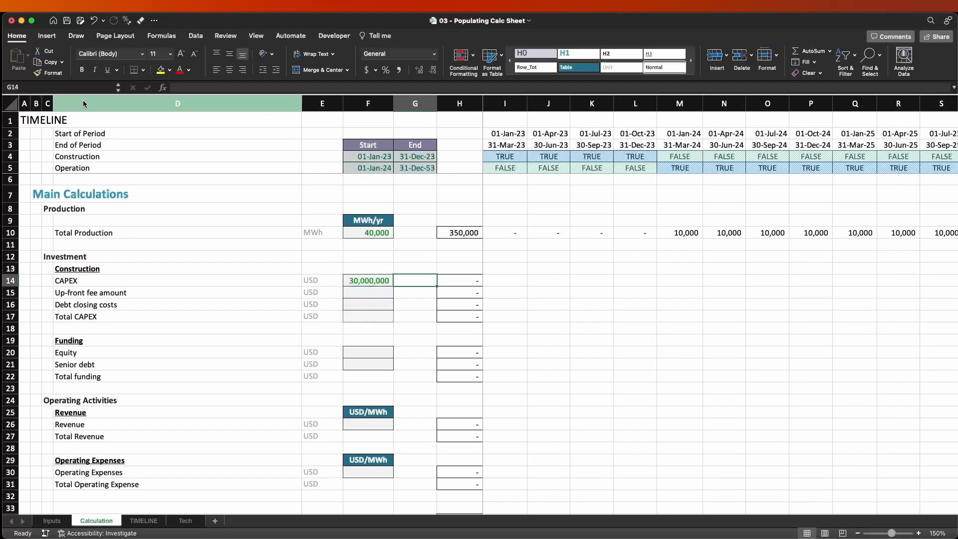
{"action": "key", "text": "Right"}
{"action": "key", "text": "Right"}
{"action": "key", "text": "Right"}
{"action": "key", "text": "Right"}
{"action": "key", "text": "Right"}
{"action": "key", "text": "Right"}
{"action": "key", "text": "Left"}
{"action": "key", "text": "Left"}
{"action": "key", "text": "Left"}
{"action": "key", "text": "Left"}
{"action": "key", "text": "Left"}
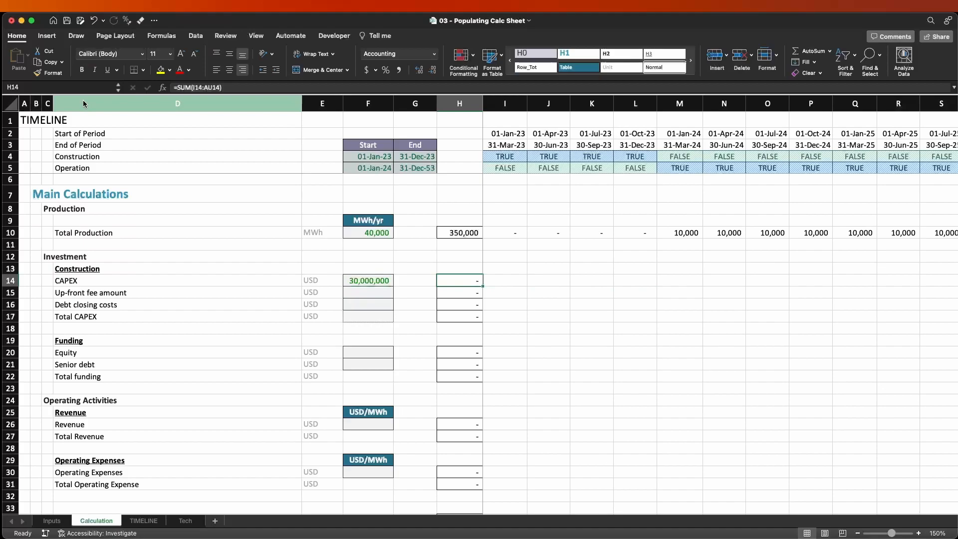
{"action": "key", "text": "shift+Right"}
{"action": "key", "text": "shift+Right"}
{"action": "key", "text": "shift+Right"}
{"action": "key", "text": "shift+Right"}
{"action": "key", "text": "shift+Right"}
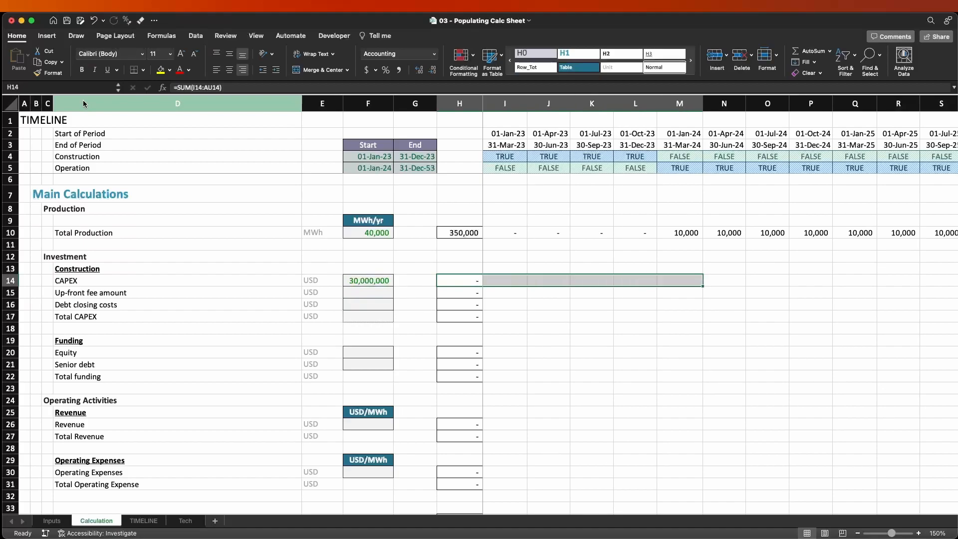
{"action": "key", "text": "Right"}
{"action": "key", "text": "shift+Right"}
{"action": "key", "text": "shift+Right"}
{"action": "key", "text": "shift+Right"}
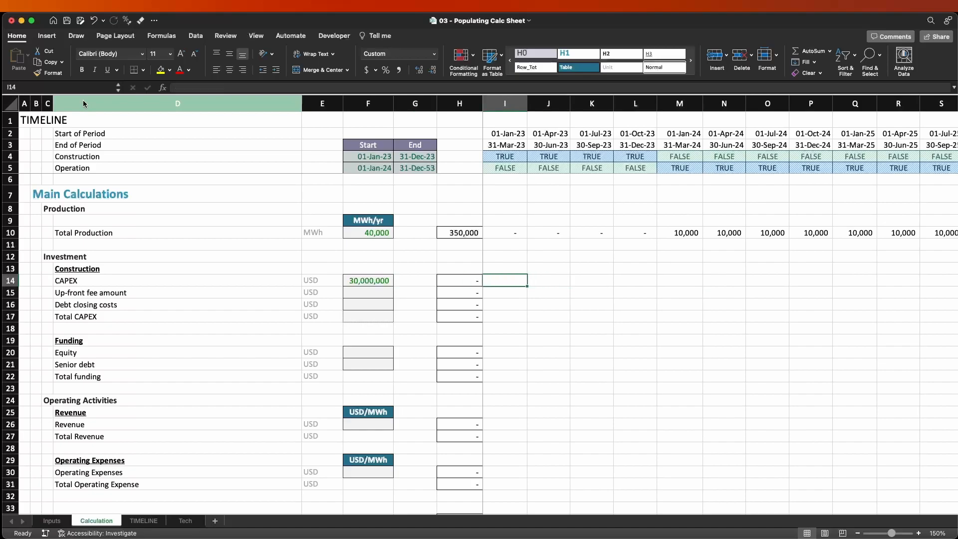
{"action": "key", "text": "shift+Right"}
{"action": "key", "text": "Left"}
{"action": "key", "text": "Left"}
{"action": "key", "text": "Left"}
{"action": "key", "text": "Right"}
{"action": "key", "text": "Right"}
{"action": "key", "text": "Right"}
{"action": "key", "text": "Right"}
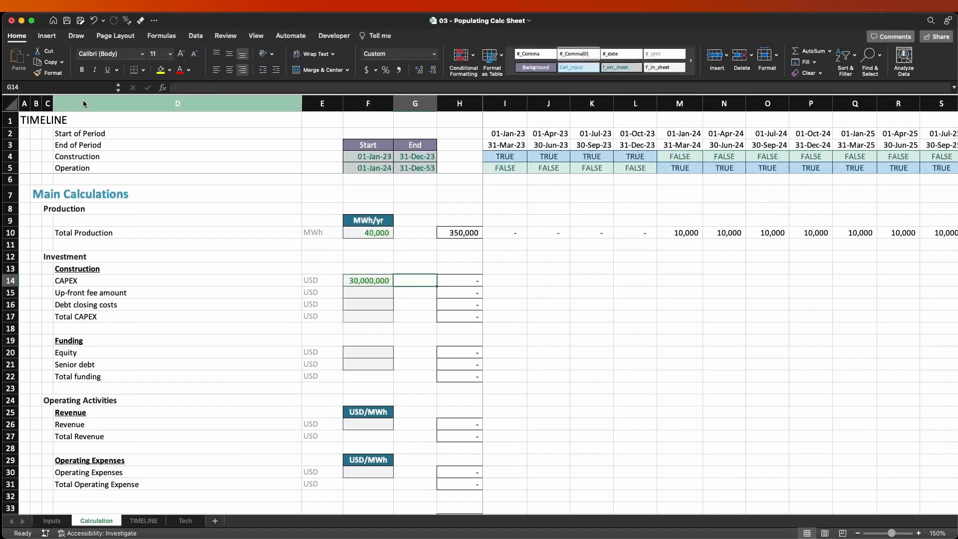
{"action": "key", "text": "Left"}
{"action": "key", "text": "shift+Right"}
{"action": "key", "text": "shift+Right"}
{"action": "key", "text": "shift+Right"}
{"action": "key", "text": "shift+Right"}
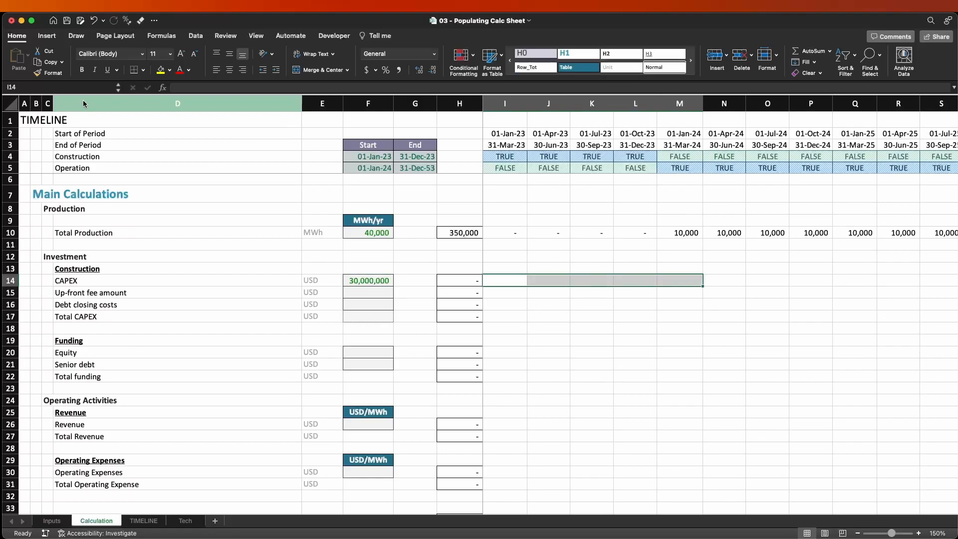
{"action": "key", "text": "Left"}
{"action": "key", "text": "Right"}
{"action": "key", "text": "Right"}
{"action": "key", "text": "Right"}
{"action": "key", "text": "Right"}
{"action": "key", "text": "Left"}
{"action": "key", "text": "Left"}
Start the quarterly CAPEX formula in I14 by multiplying the column-locked reference $F14 by a COUNTIF function.
{"action": "key", "text": "Left"}
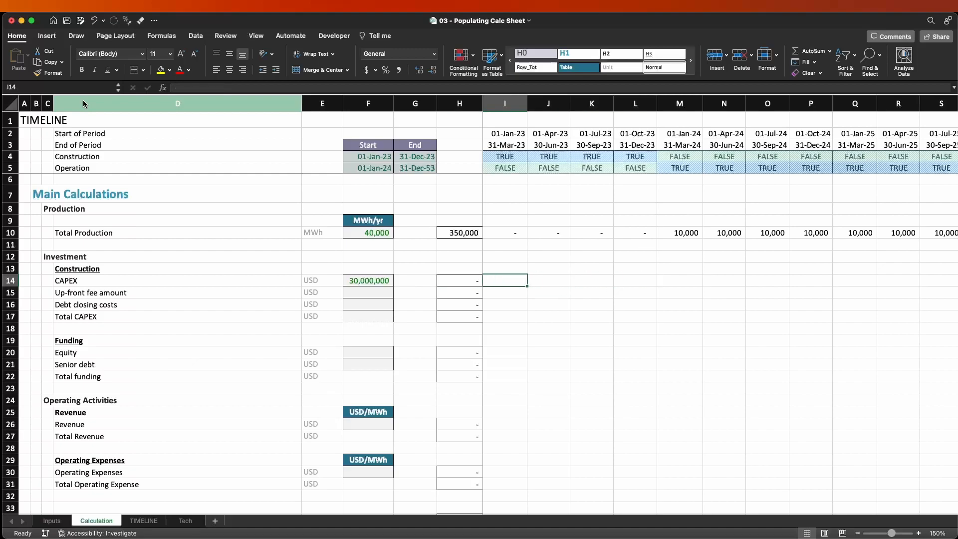
{"action": "type", "text": "="}
{"action": "key", "text": "Left"}
{"action": "key", "text": "Left"}
{"action": "key", "text": "Left"}
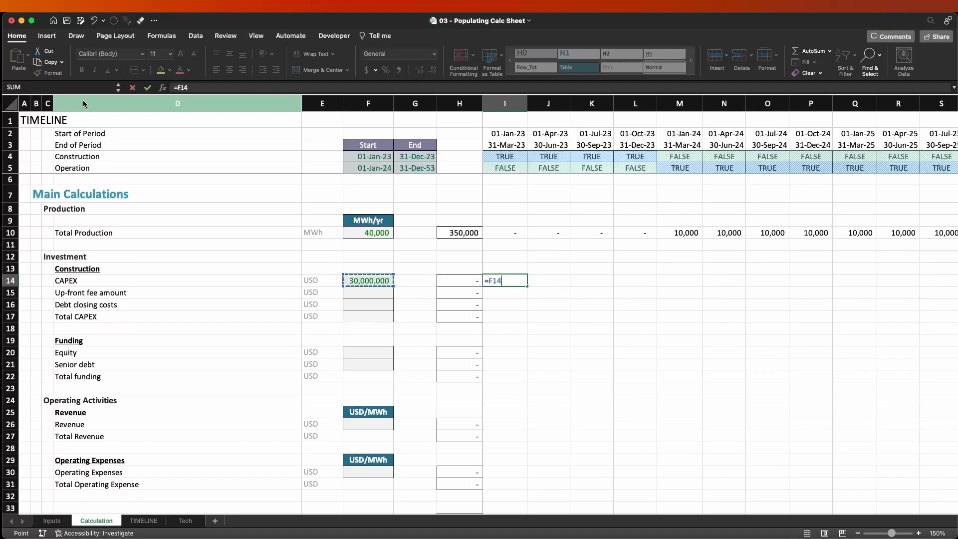
{"action": "key", "text": "super+t"}
{"action": "key", "text": "super+t"}
{"action": "key", "text": "super+t"}
{"action": "type", "text": "*count"}
{"action": "key", "text": "Down"}
{"action": "key", "text": "Down"}
{"action": "key", "text": "Down"}
{"action": "key", "text": "Down"}
{"action": "key", "text": "Tab"}
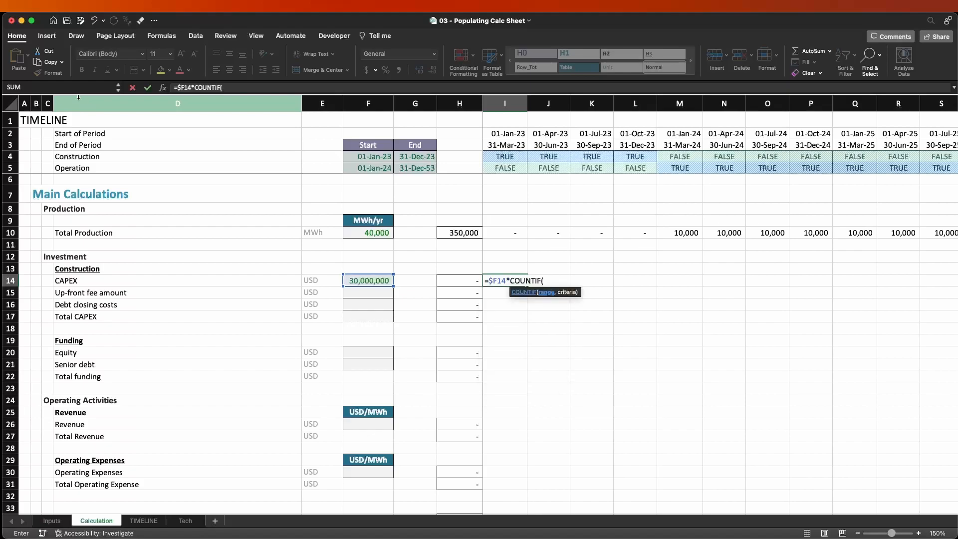
Make the COUNTIF function count TRUE values in the Construction flag row, using the absolute range $I$4:$FD$4.
{"action": "left_click", "coordinate": [491, 158]}
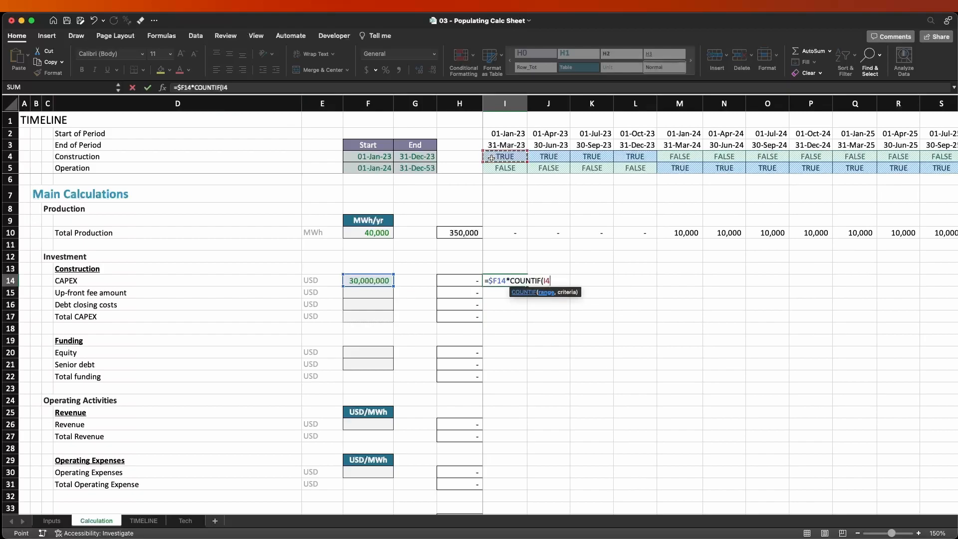
{"action": "key", "text": "ctrl+shift+Right"}
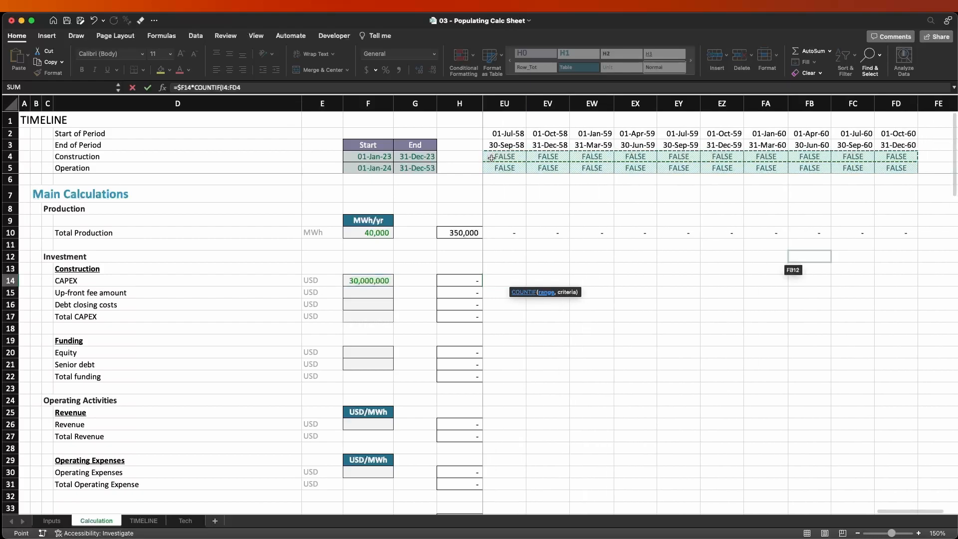
{"action": "key", "text": "F4"}
{"action": "type", "text": ","}
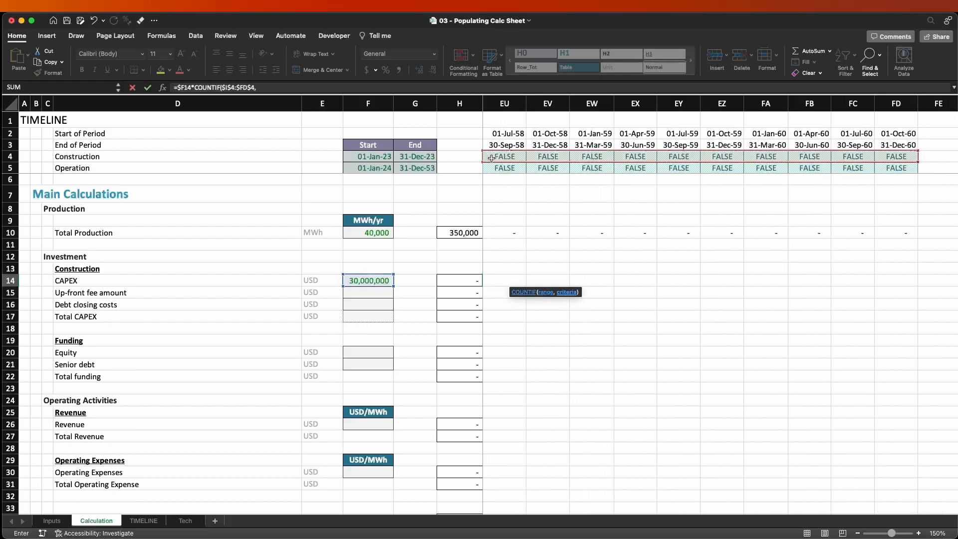
{"action": "type", "text": "TRUE)"}
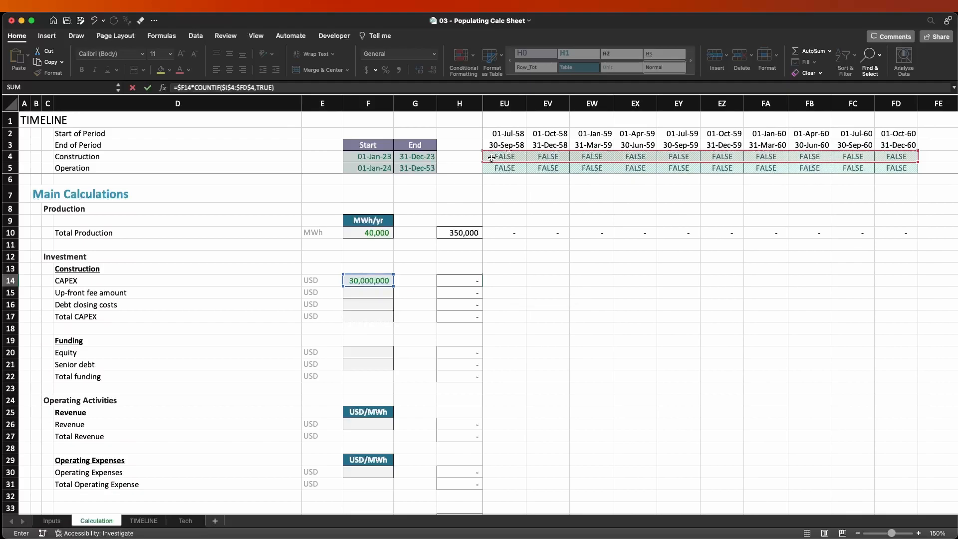
Change the multiplication to division so that I14 holds =$F14/COUNTIF($I$4:$FD$4,TRUE).
{"action": "left_click", "coordinate": [192, 87]}
{"action": "key", "text": "Delete"}
{"action": "type", "text": "/"}
{"action": "key", "text": "Return"}
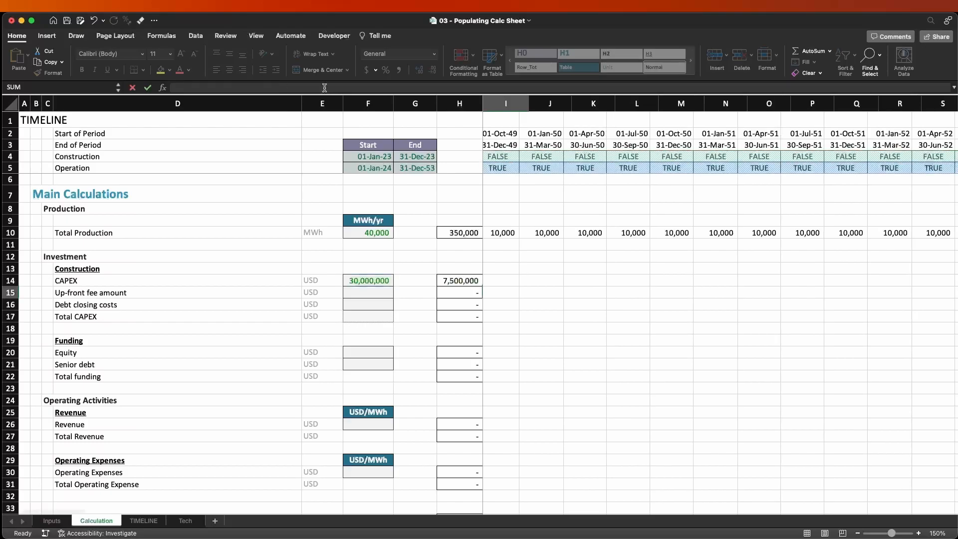
Fill the CAPEX formula from I14 across to M14 and inspect the copied formula in M14.
{"action": "key", "text": "Up"}
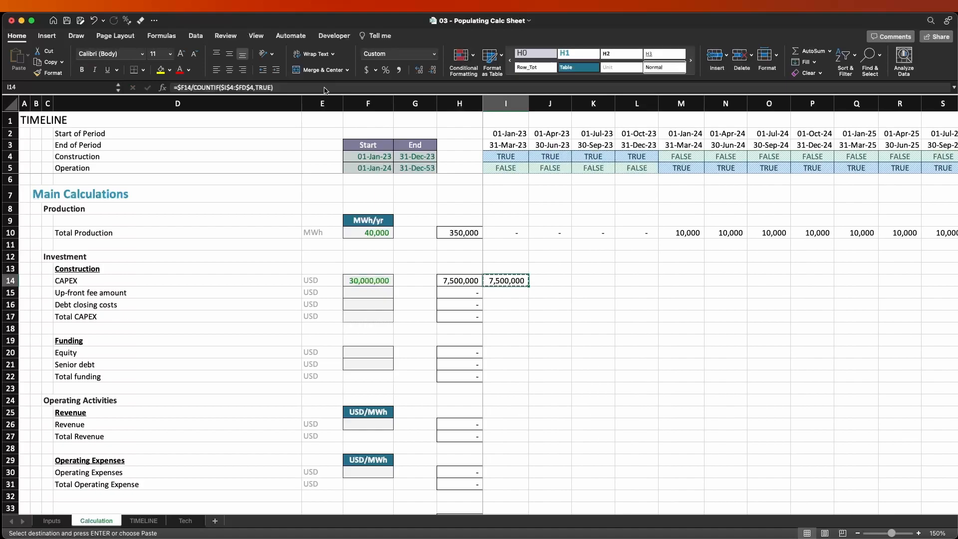
{"action": "key", "text": "shift+Right"}
{"action": "key", "text": "shift+Right"}
{"action": "key", "text": "shift+Right"}
{"action": "key", "text": "shift+Right"}
{"action": "key", "text": "ctrl+r"}
{"action": "key", "text": "Right"}
{"action": "key", "text": "Right"}
{"action": "key", "text": "Right"}
{"action": "key", "text": "Right"}
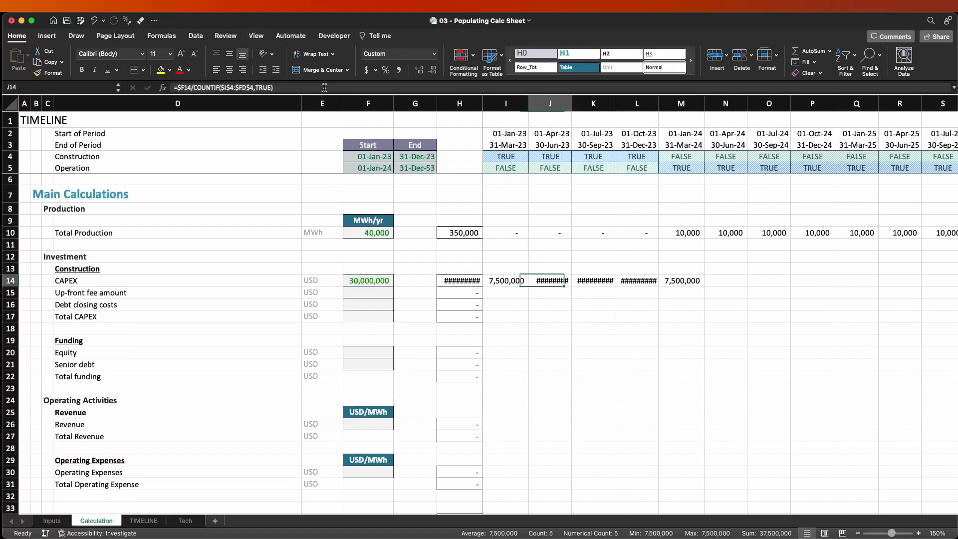
{"action": "key", "text": "F2"}
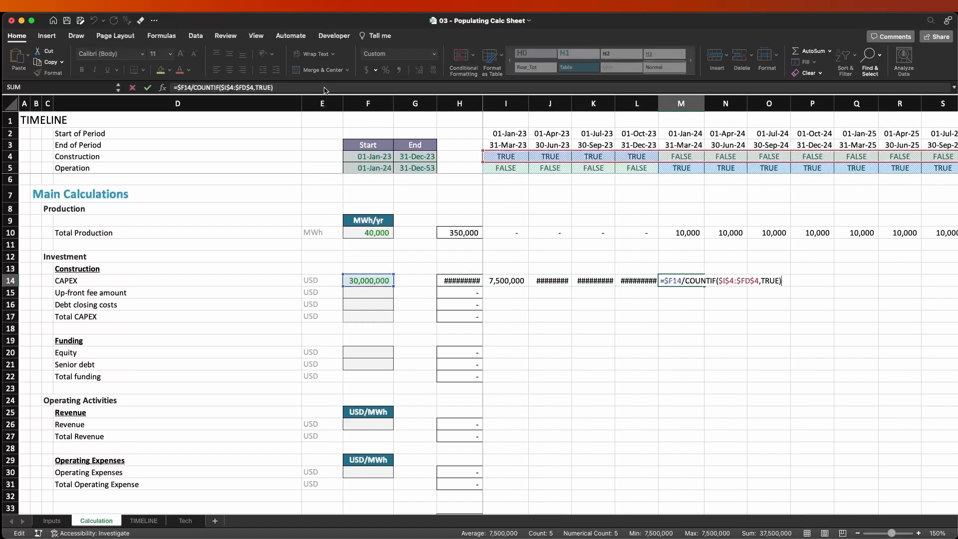
{"action": "key", "text": "Escape"}
Multiply the I14 formula by the row-locked Construction flag, making it =$F14/COUNTIF($I$4:$FD$4,TRUE)*I$4.
{"action": "key", "text": "Left"}
{"action": "key", "text": "Left"}
{"action": "key", "text": "Left"}
{"action": "key", "text": "Left"}
{"action": "key", "text": "F2"}
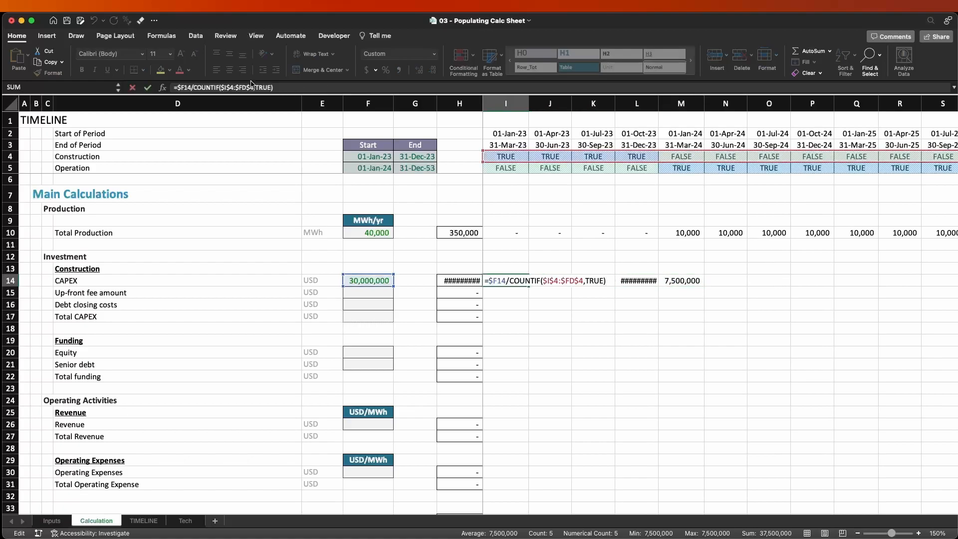
{"action": "type", "text": "*"}
{"action": "left_click", "coordinate": [510, 158]}
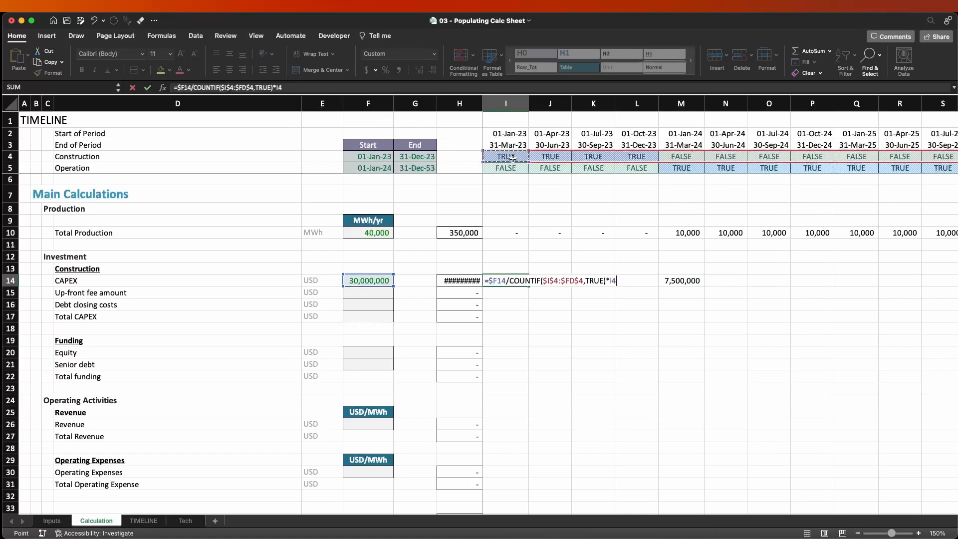
{"action": "key", "text": "super+t"}
{"action": "key", "text": "super+t"}
{"action": "key", "text": "ctrl+Return"}
Copy the CAPEX formula from I14 across the whole timeline to FD14.
{"action": "key", "text": "super+c"}
{"action": "key", "text": "super+shift+Right"}
{"action": "key", "text": "super+shift+Right"}
{"action": "key", "text": "shift+Left"}
{"action": "key", "text": "Return"}
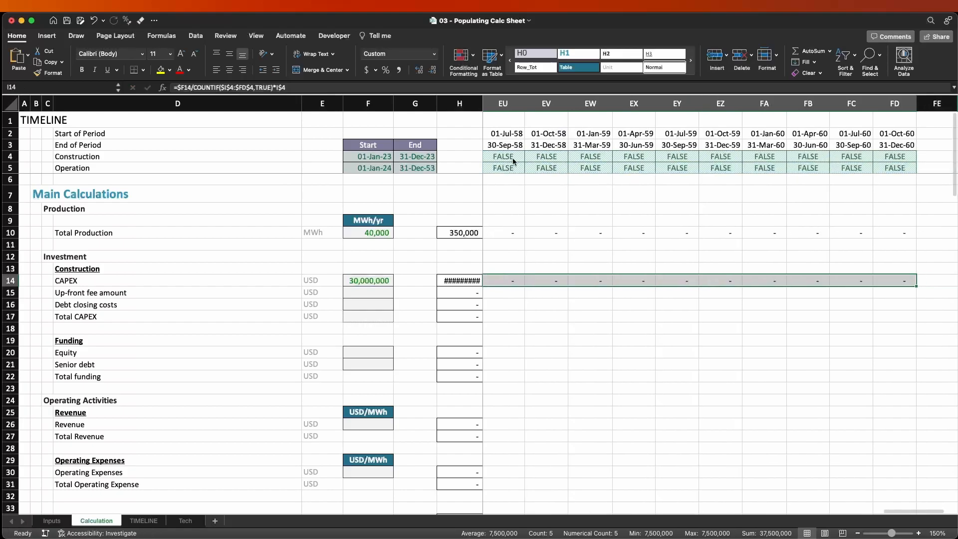
Check the filled CAPEX formulas at the start of row 14 against the total in H14.
{"action": "key", "text": "Left"}
{"action": "key", "text": "Right"}
{"action": "key", "text": "Right"}
{"action": "key", "text": "Right"}
{"action": "key", "text": "Left"}
{"action": "key", "text": "Left"}
{"action": "key", "text": "Left"}
{"action": "key", "text": "Left"}
{"action": "key", "text": "Right"}
{"action": "key", "text": "Right"}
{"action": "key", "text": "Right"}
{"action": "key", "text": "Left"}
{"action": "key", "text": "Left"}
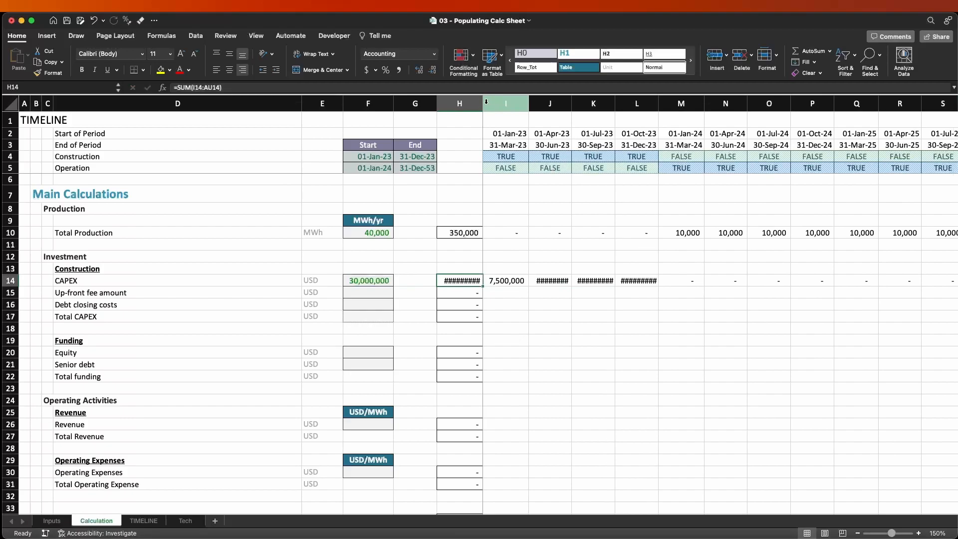
Widen columns H to L to fit the CAPEX figures and select the construction-quarter amounts in I14:L14.
{"action": "left_click_drag", "start_coordinate": [483, 99], "coordinate": [666, 105]}
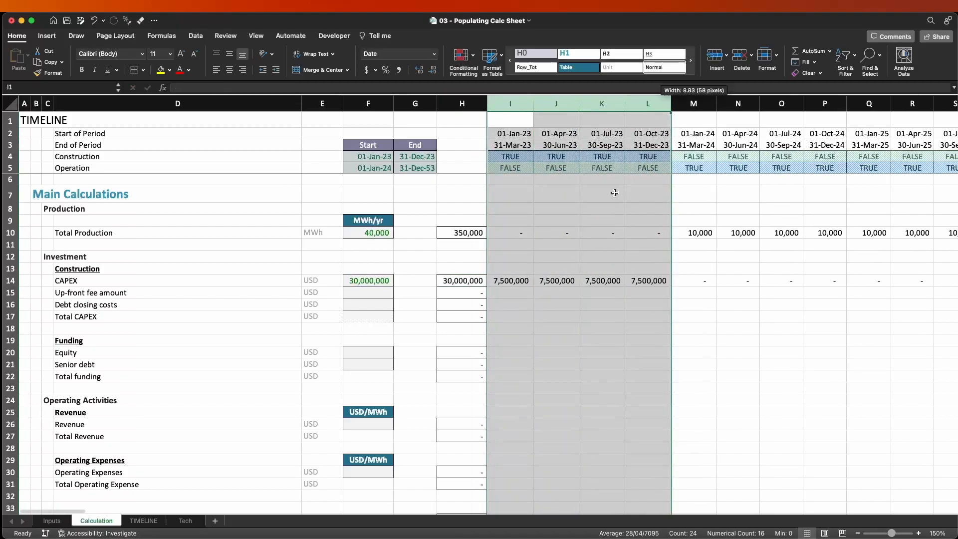
{"action": "left_click", "coordinate": [558, 288]}
{"action": "left_click_drag", "start_coordinate": [510, 280], "coordinate": [643, 281]}
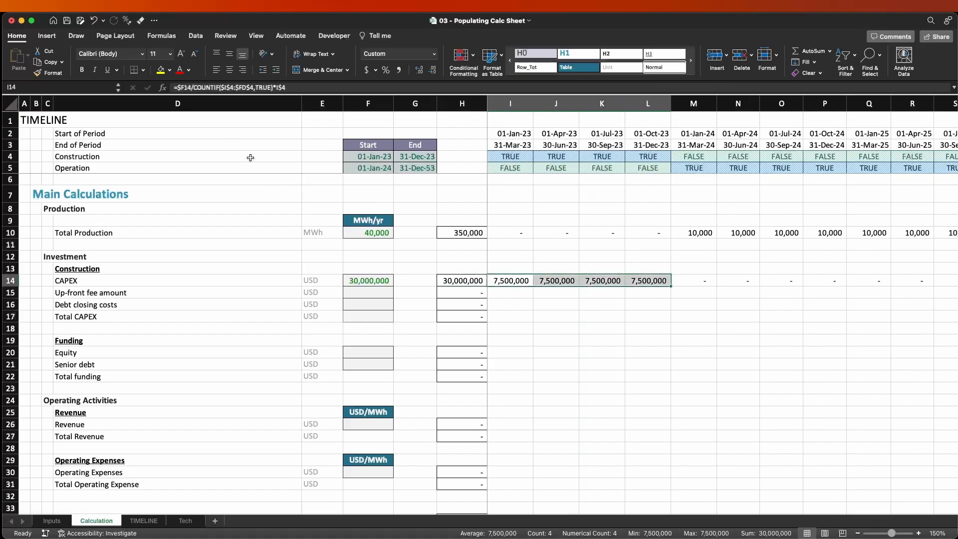
Put parentheses around the division in I14 so the formula reads =($F14/COUNTIF($I$4:$FD$4,TRUE))*I$4.
{"action": "left_click", "coordinate": [273, 87]}
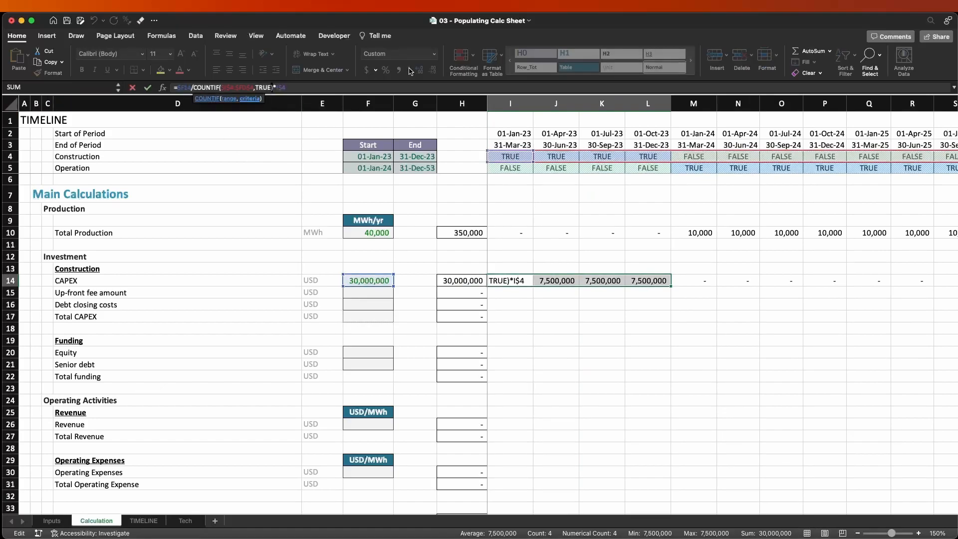
{"action": "key", "text": "Right"}
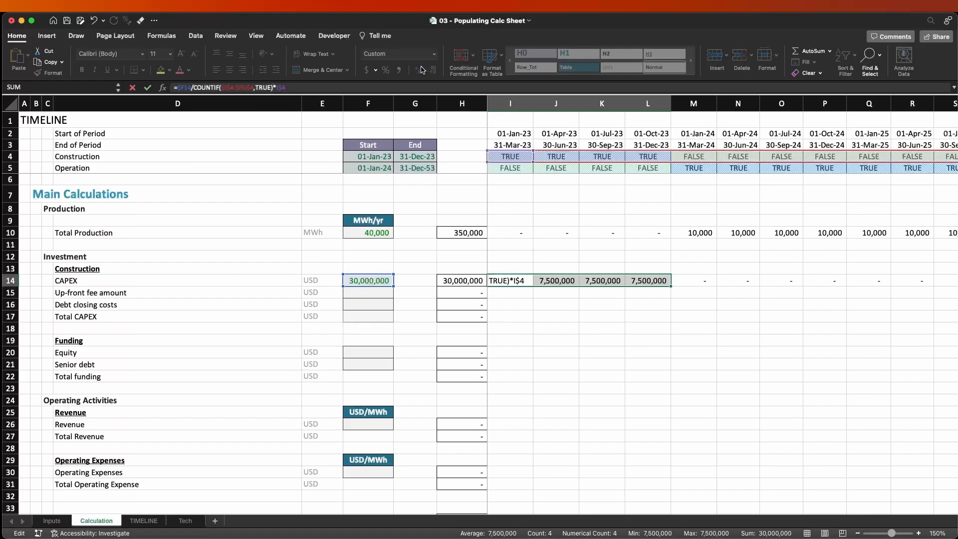
{"action": "type", "text": ")"}
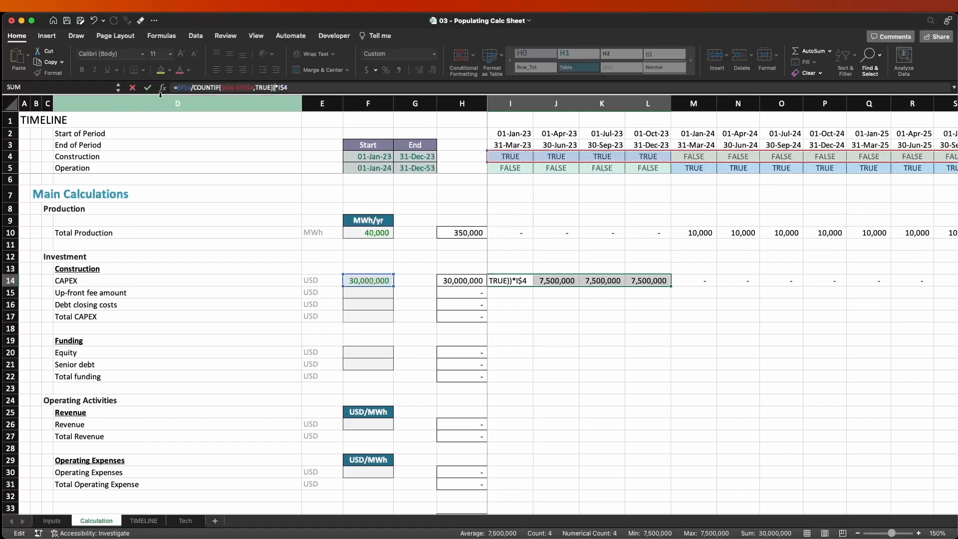
{"action": "left_click", "coordinate": [176, 88]}
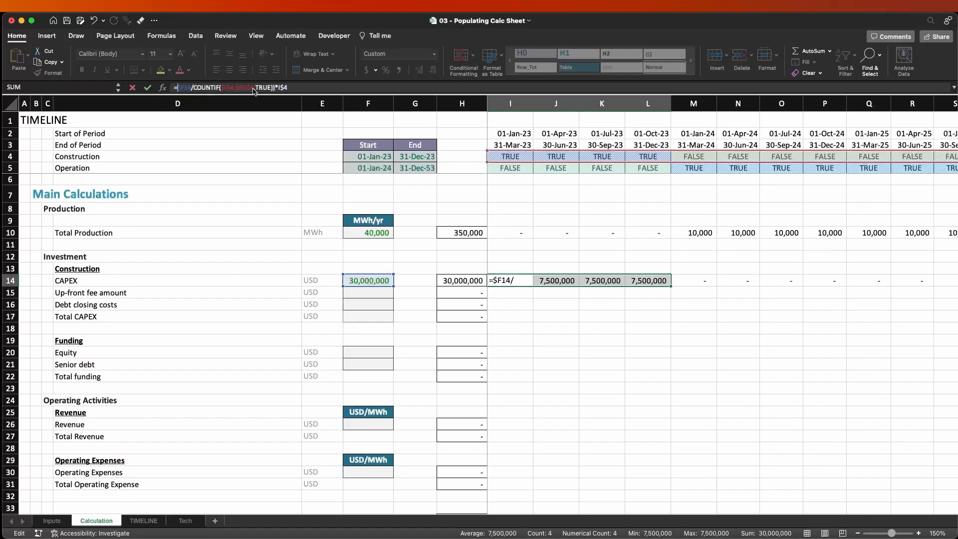
{"action": "key", "text": "ctrl+Return"}
Compare the formula in I14 with the neighbouring CAPEX cells of row 14.
{"action": "key", "text": "Left"}
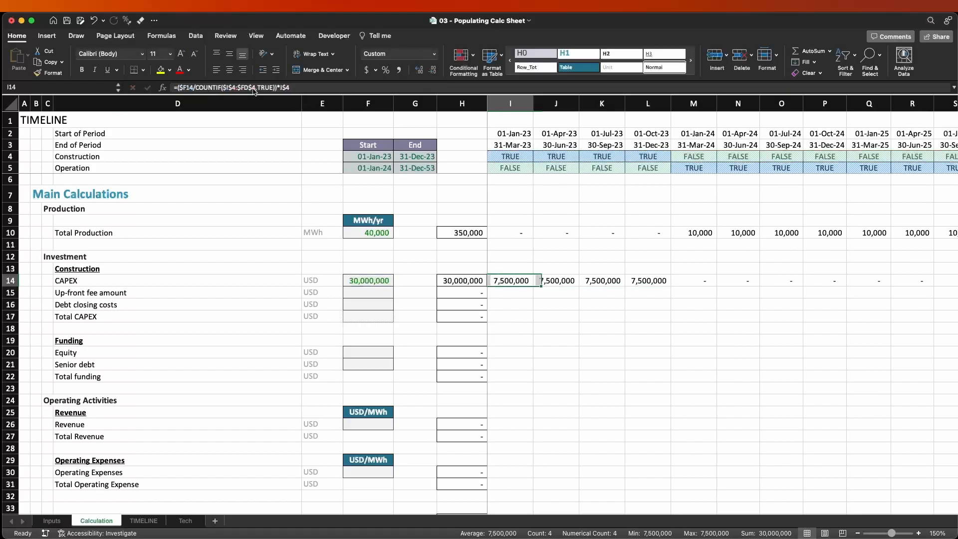
{"action": "key", "text": "Right"}
{"action": "key", "text": "Right"}
{"action": "key", "text": "Right"}
{"action": "key", "text": "Right"}
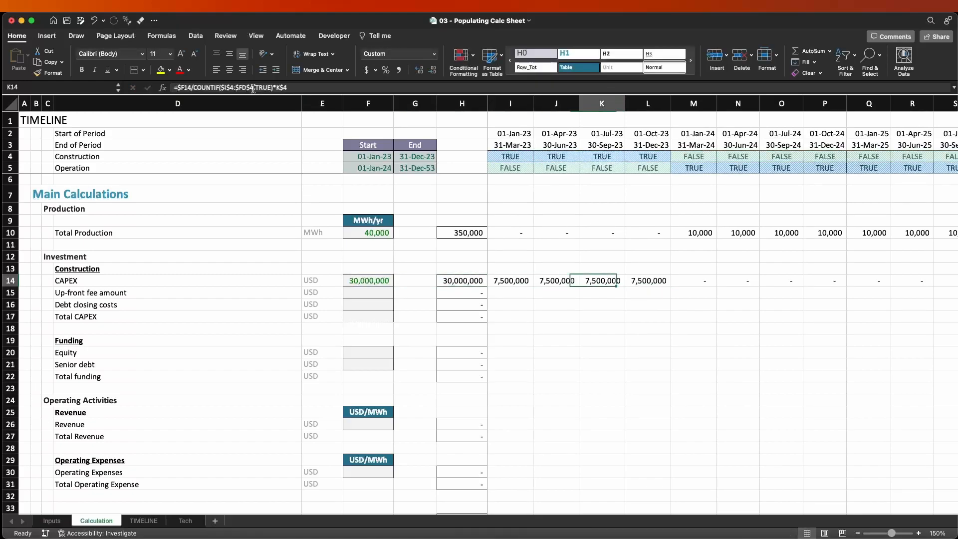
{"action": "key", "text": "Left"}
{"action": "key", "text": "Left"}
{"action": "key", "text": "Left"}
{"action": "key", "text": "Left"}
{"action": "key", "text": "Left"}
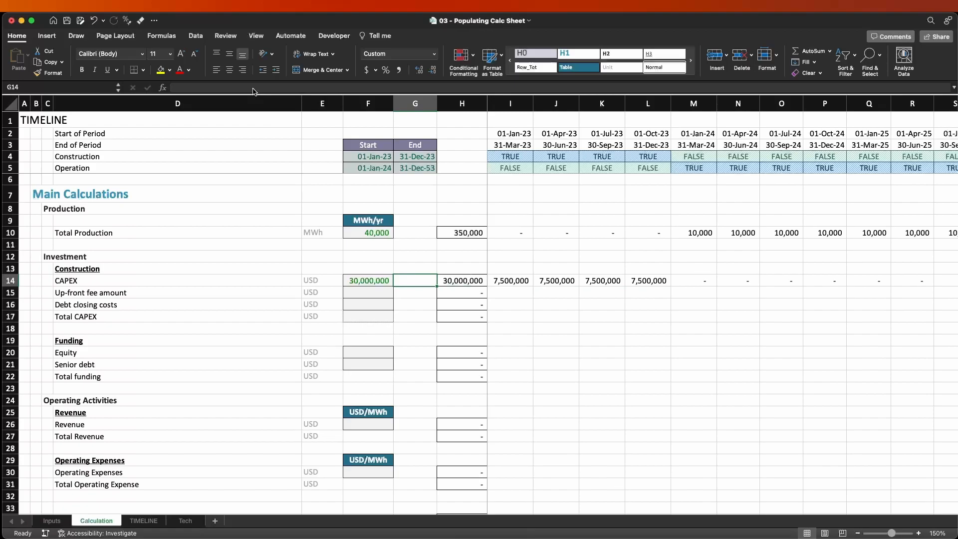
{"action": "key", "text": "Right"}
{"action": "key", "text": "Right"}
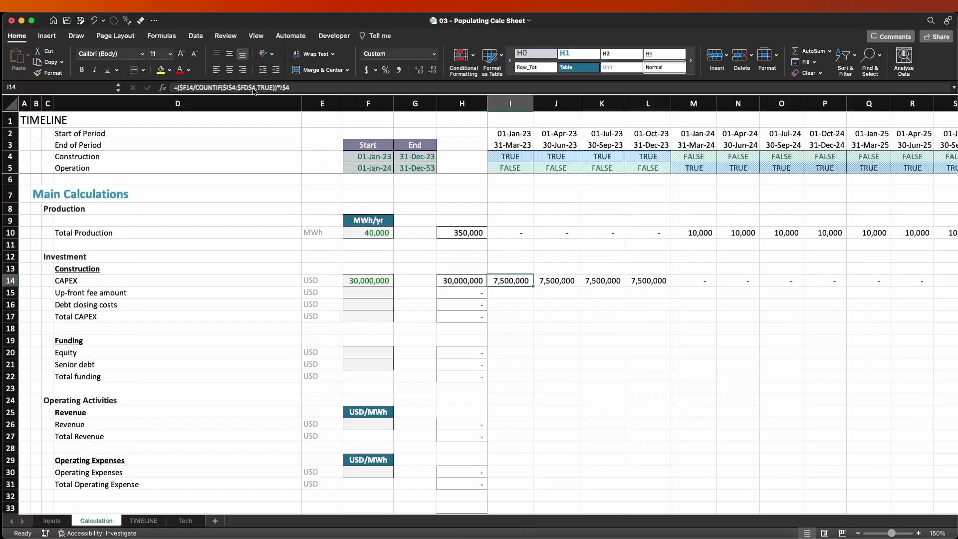
{"action": "key", "text": "Left"}
{"action": "key", "text": "Left"}
{"action": "key", "text": "Right"}
{"action": "key", "text": "Right"}
Try negating the formula in I14 with a minus sign in front of the opening parenthesis.
{"action": "key", "text": "F2"}
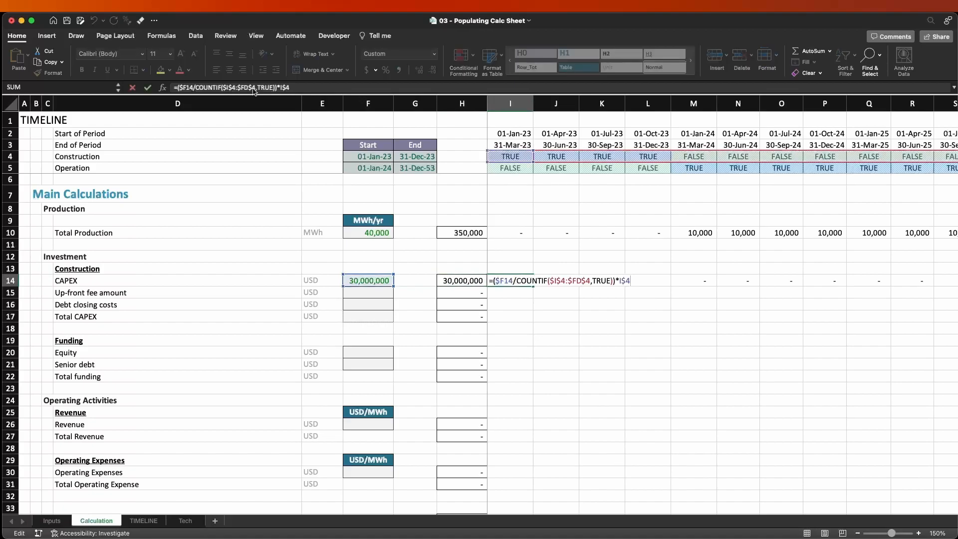
{"action": "type", "text": "*-1"}
{"action": "left_click", "coordinate": [496, 280]}
{"action": "type", "text": "-"}
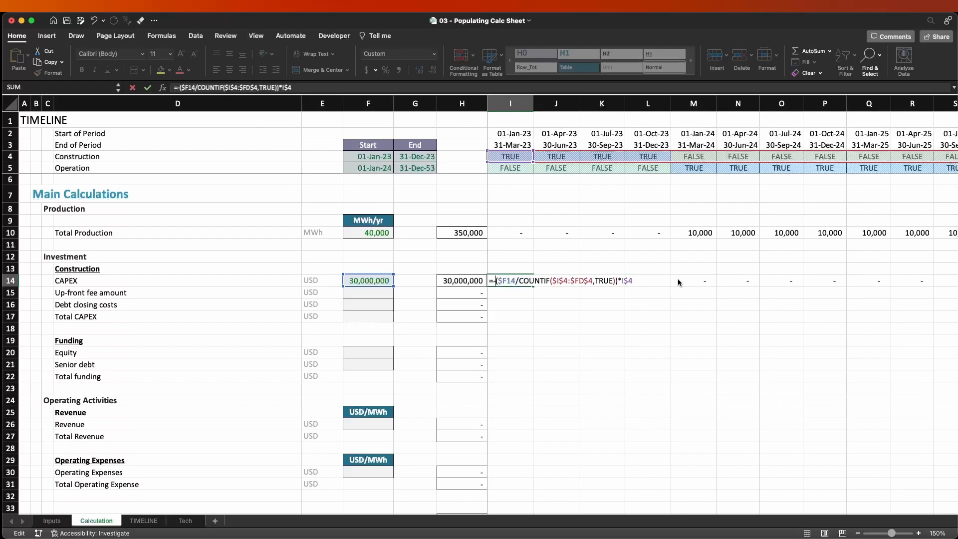
{"action": "key", "text": "BackSpace"}
Append *-1 to the formula in I14 so it reads =($F14/COUNTIF($I$4:$FD$4,TRUE))*I$4*-1.
{"action": "left_click", "coordinate": [305, 87]}
{"action": "type", "text": "*"}
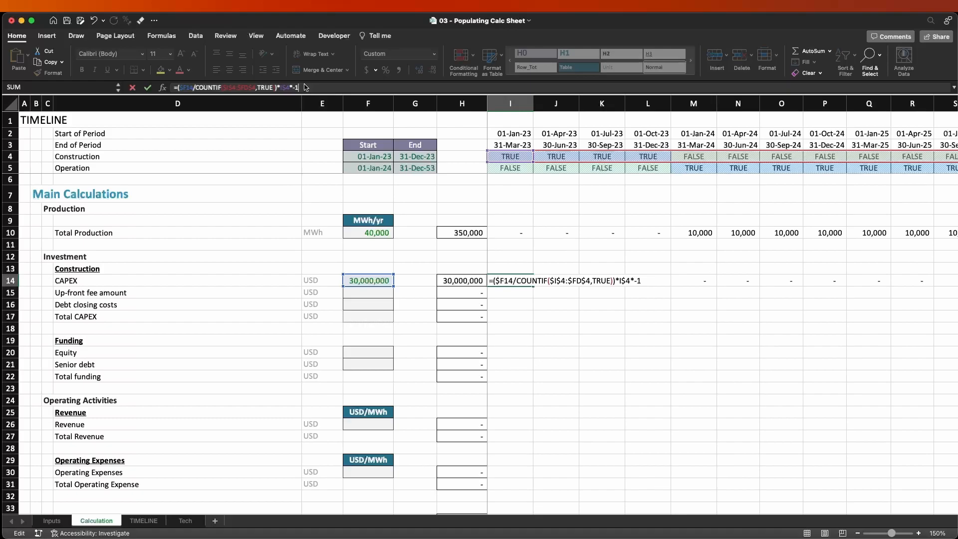
{"action": "key", "text": "Return"}
{"action": "key", "text": "Up"}
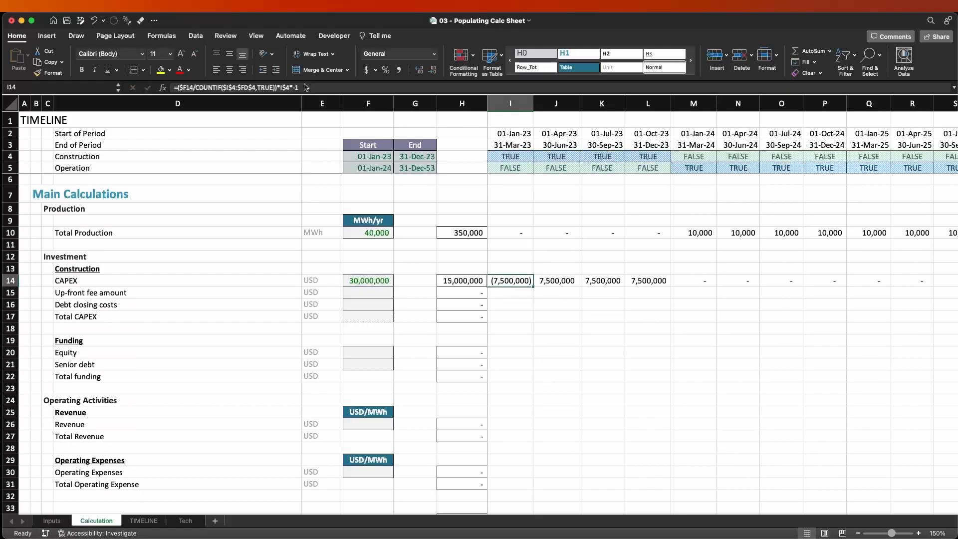
Copy the negated CAPEX formula from I14 across the timeline and widen column H to fit its total.
{"action": "key", "text": "ctrl+shift+Right"}
{"action": "key", "text": "Left"}
{"action": "key", "text": "Right"}
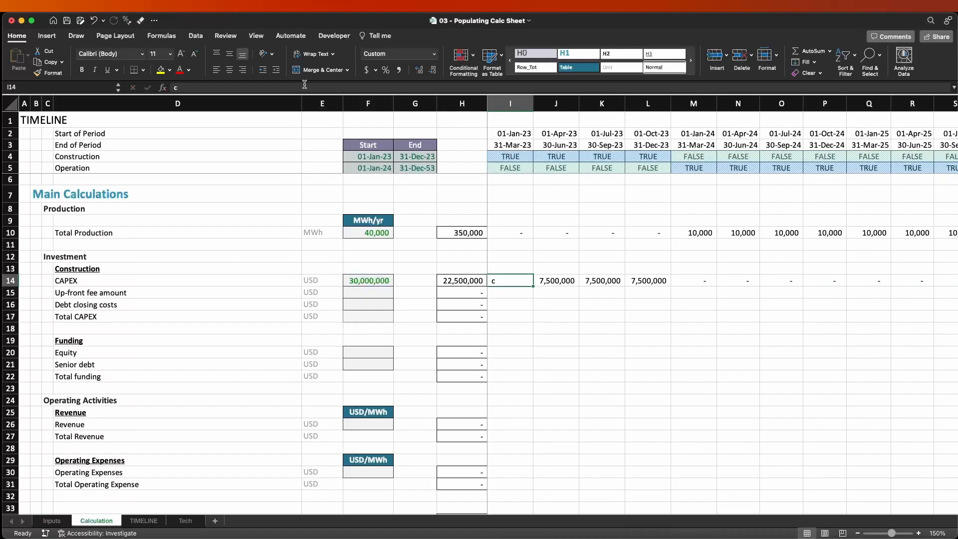
{"action": "key", "text": "Escape"}
{"action": "key", "text": "ctrl+c"}
{"action": "key", "text": "ctrl+shift+Right"}
{"action": "key", "text": "Left"}
{"action": "key", "text": "Right"}
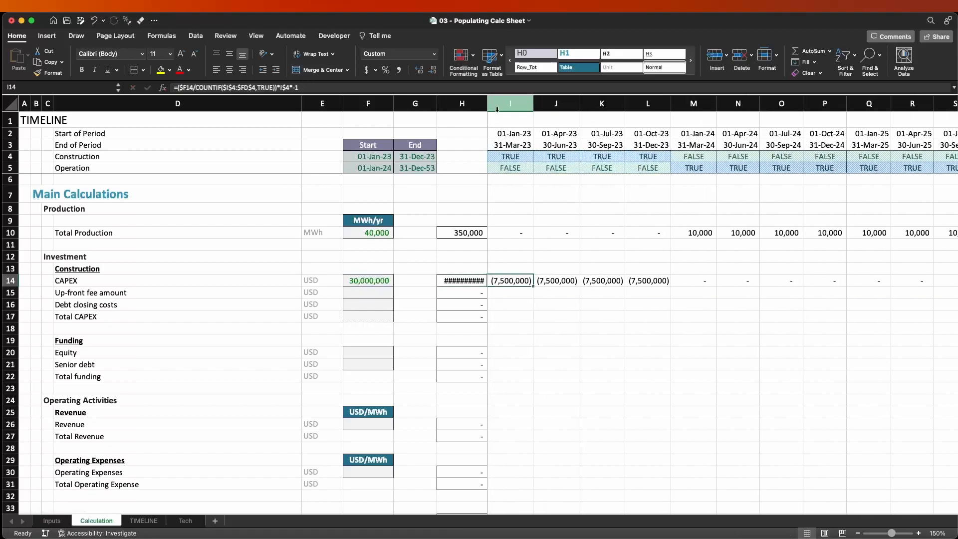
{"action": "double_click", "coordinate": [488, 103]}
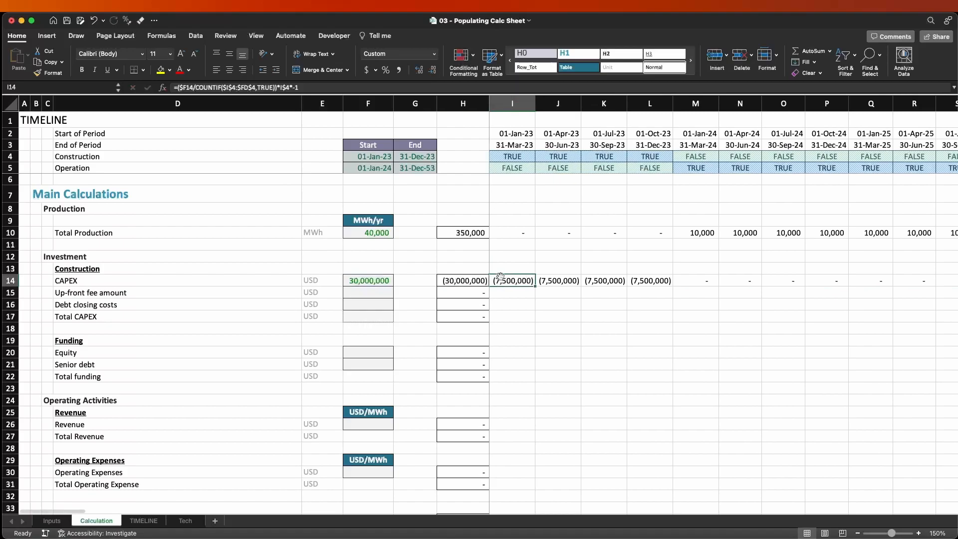
Examine the custom cell styles available for the negative CAPEX figures in row 14, including #_Comma[0].
{"action": "left_click_drag", "start_coordinate": [521, 281], "coordinate": [838, 284]}
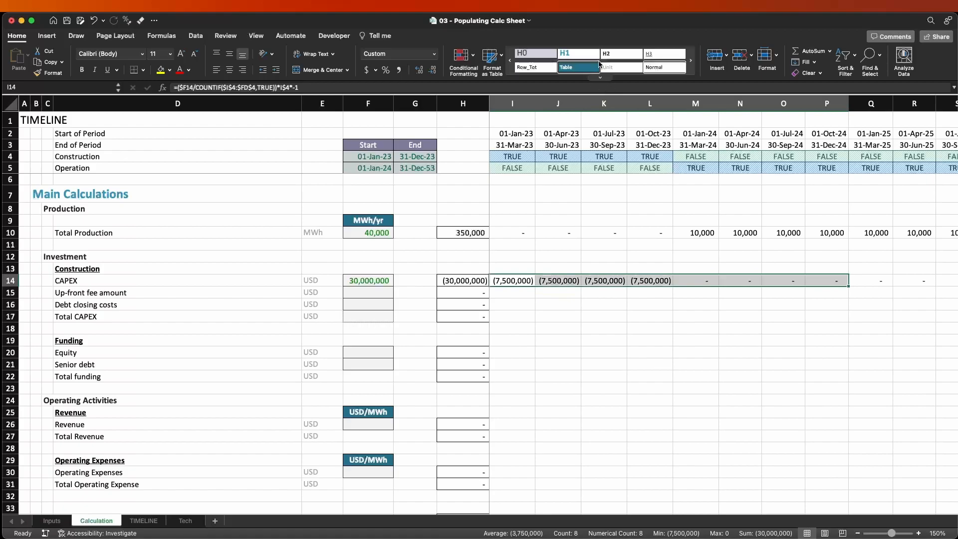
{"action": "left_click", "coordinate": [600, 78]}
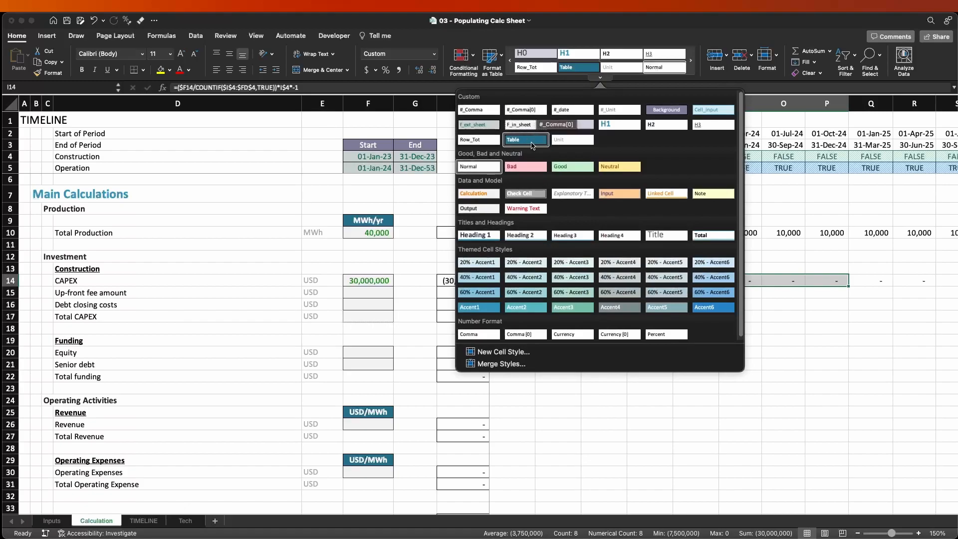
{"action": "left_click", "coordinate": [540, 308]}
{"action": "left_click_drag", "start_coordinate": [524, 281], "coordinate": [633, 275]}
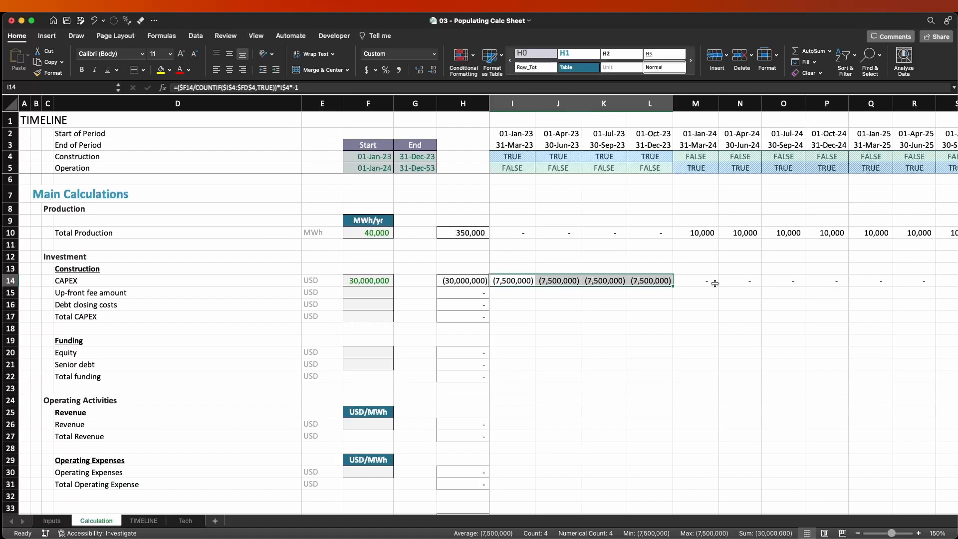
Enter -100 in J12 as an example of an unformatted negative number and clear the cell again.
{"action": "key", "text": "Up"}
{"action": "key", "text": "Up"}
{"action": "key", "text": "Right"}
{"action": "type", "text": "-100"}
{"action": "key", "text": "Return"}
{"action": "key", "text": "Up"}
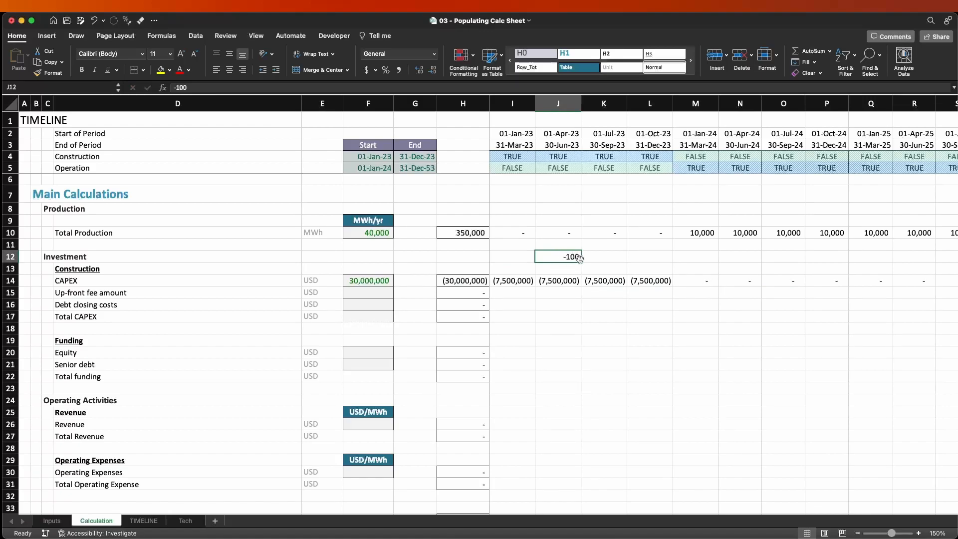
{"action": "key", "text": "Left"}
{"action": "key", "text": "Right"}
{"action": "key", "text": "Delete"}
{"action": "key", "text": "Down"}
{"action": "key", "text": "Down"}
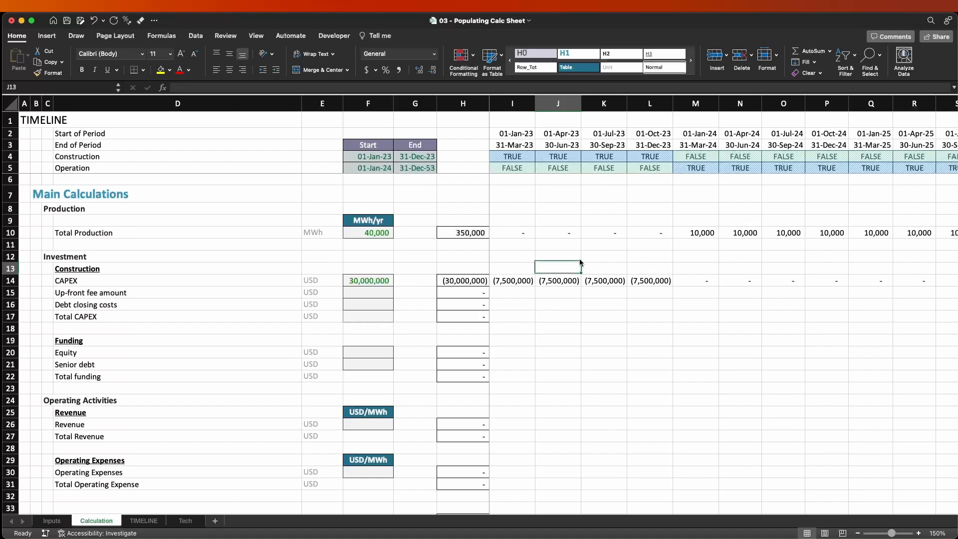
{"action": "key", "text": "Left"}
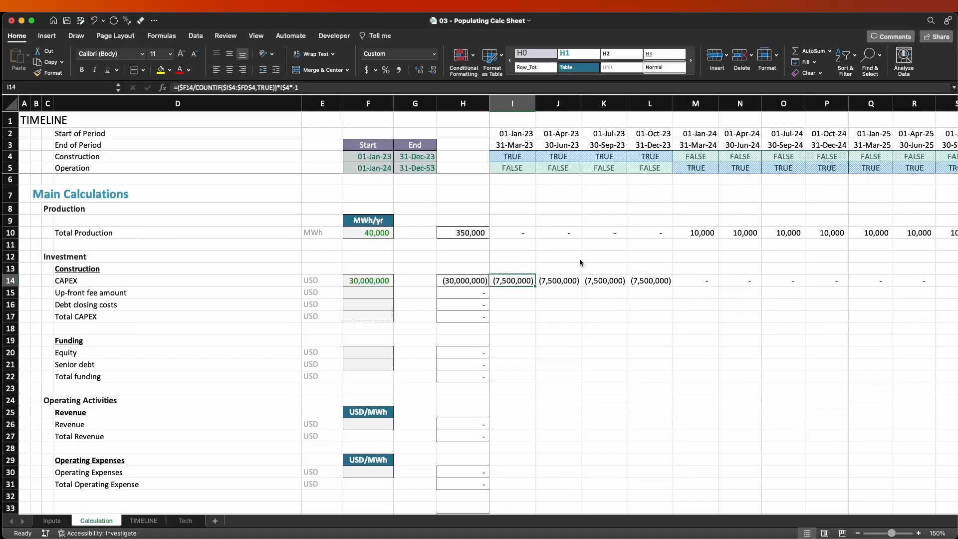
Point out the up-front fee and debt closing cost labels, and add a Debt heading in B26 of the Inputs sheet.
{"action": "left_click_drag", "start_coordinate": [75, 293], "coordinate": [79, 305]}
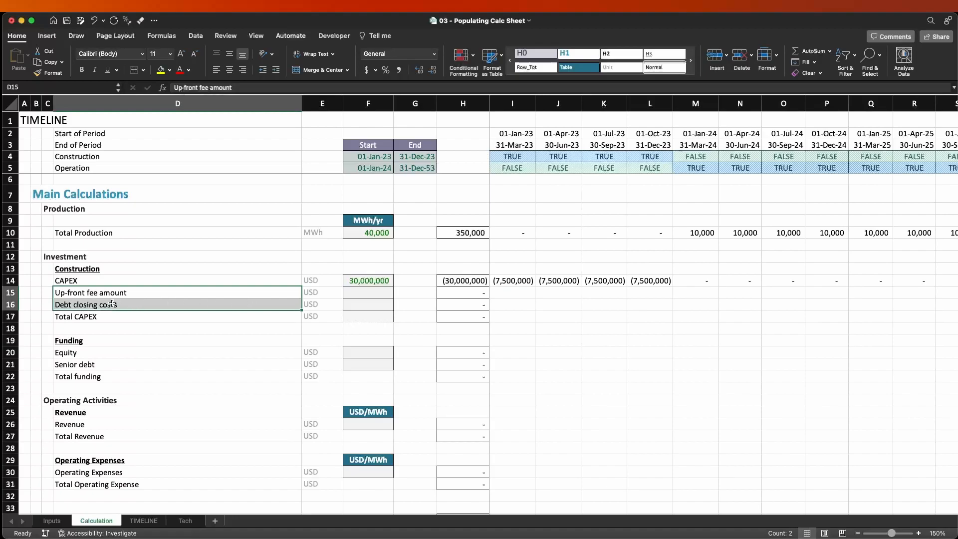
{"action": "left_click", "coordinate": [49, 520]}
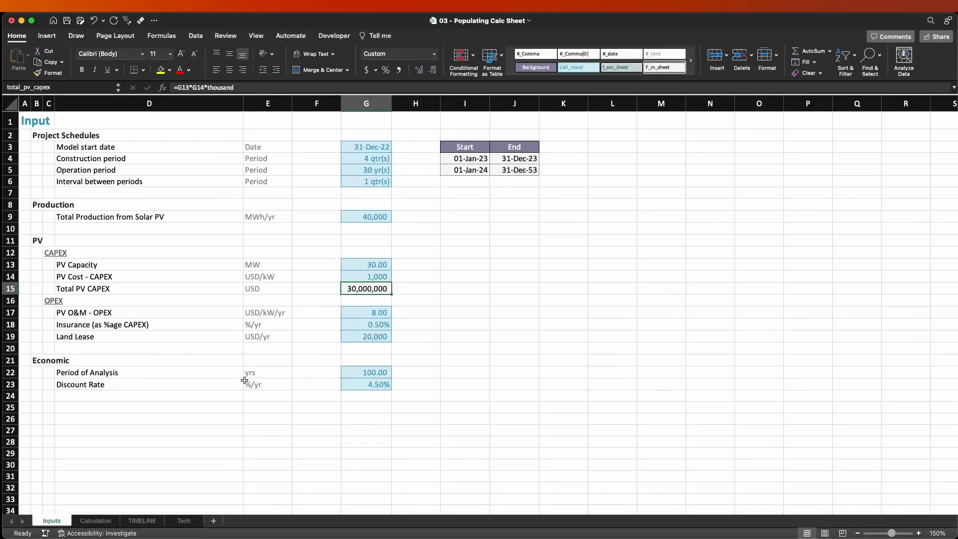
{"action": "left_click", "coordinate": [40, 421]}
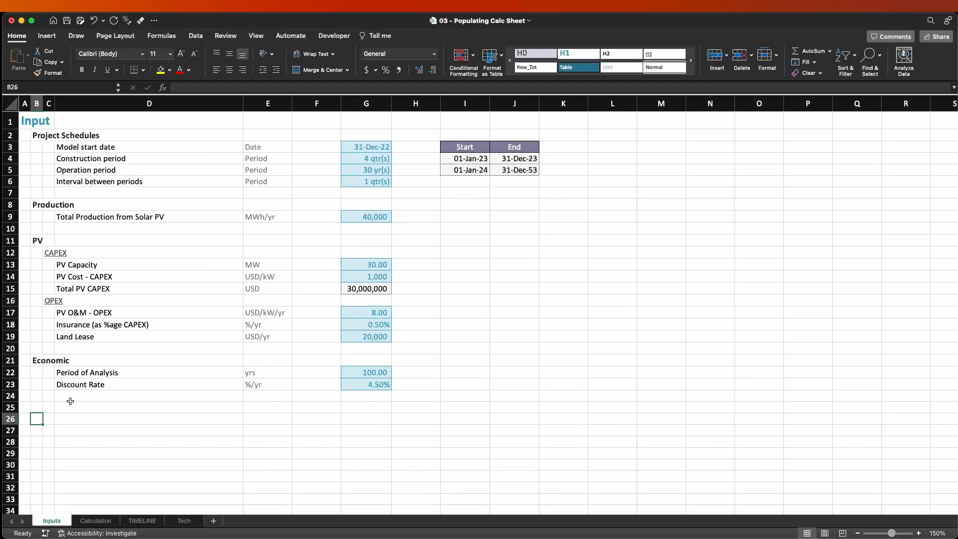
{"action": "type", "text": "Debt"}
{"action": "key", "text": "Return"}
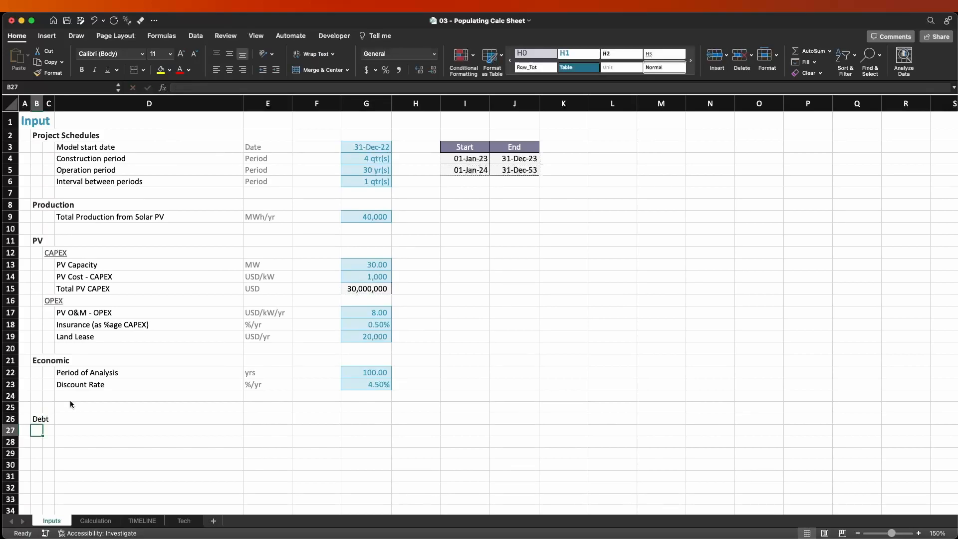
Make the Debt heading in B26 bold like the Economic heading, and select D27 for the first debt input label.
{"action": "key", "text": "Up"}
{"action": "key", "text": "super+Up"}
{"action": "key", "text": "super+c"}
{"action": "key", "text": "super+Down"}
{"action": "key", "text": "Return"}
{"action": "key", "text": "super+z"}
{"action": "key", "text": "Down"}
{"action": "key", "text": "Right"}
{"action": "key", "text": "Right"}
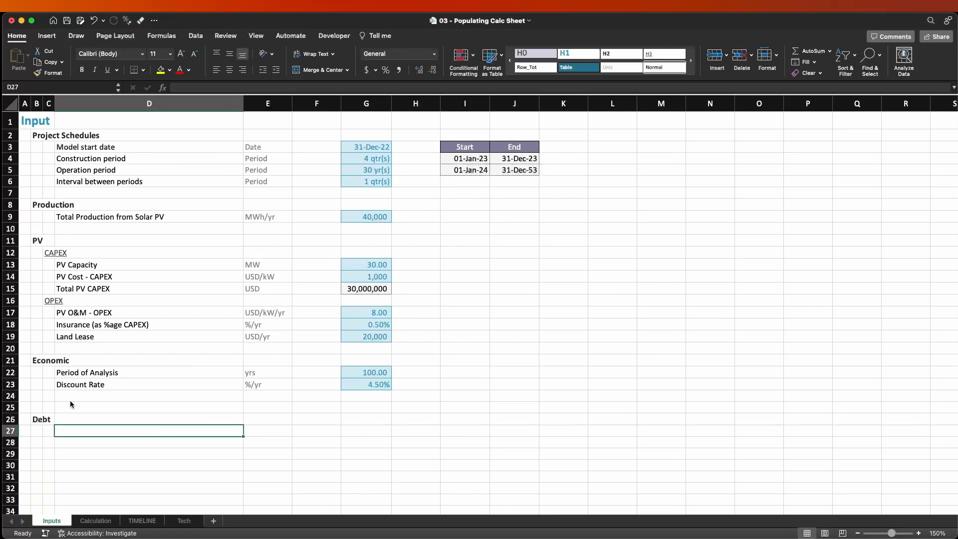
Enter the label "Debt (as %age of CAPEX)" in D27 under the Debt heading.
{"action": "type", "text": "Debt "}
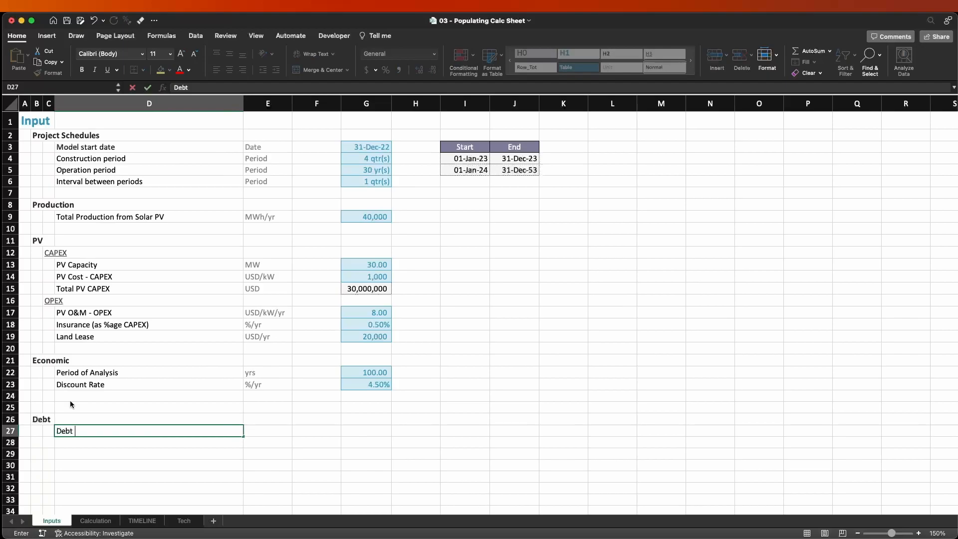
{"action": "type", "text": "(as %age of CAPEX)"}
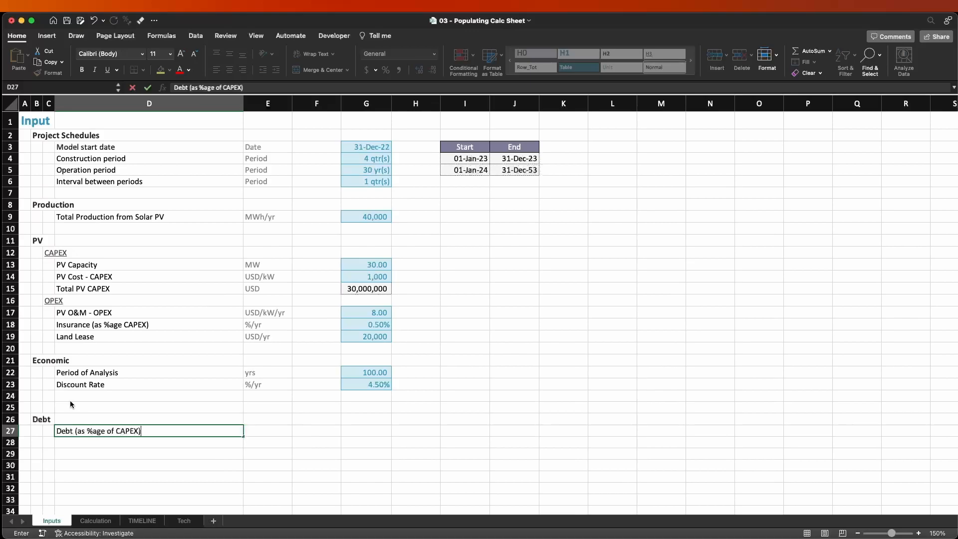
{"action": "key", "text": "Return"}
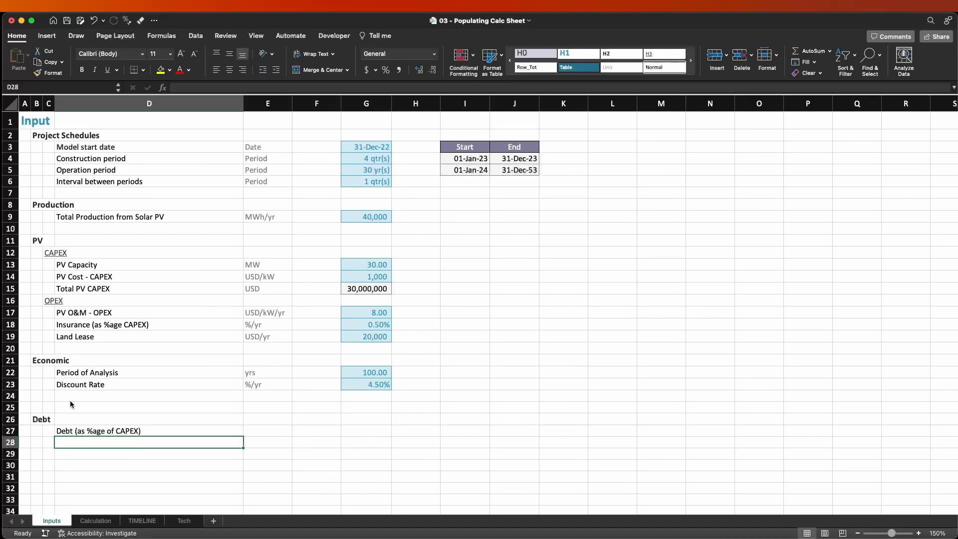
Copy the up-front fee amount and debt closing costs labels from the Calculation sheet into D28:D29 of the Inputs sheet.
{"action": "key", "text": "ctrl+Page_Down"}
{"action": "key", "text": "ctrl+c"}
{"action": "key", "text": "ctrl+Page_Up"}
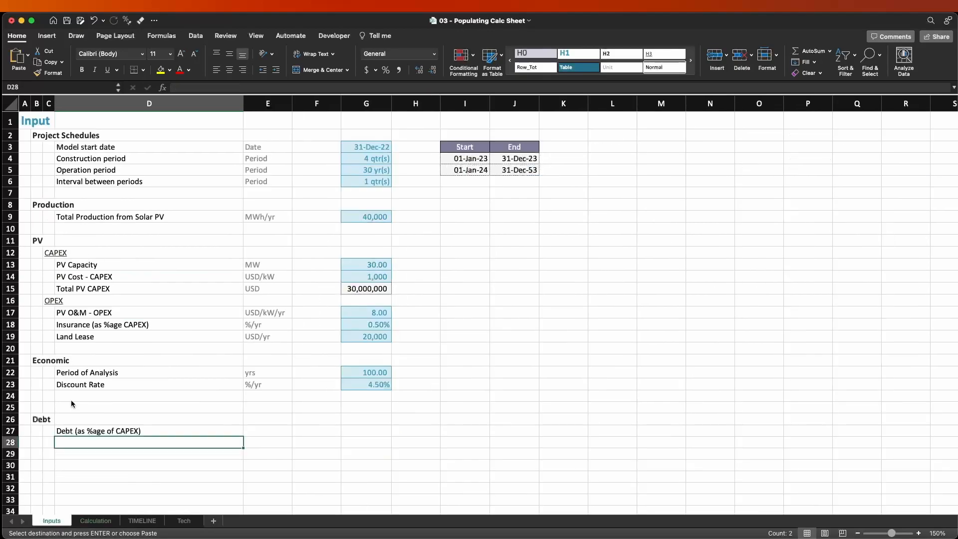
{"action": "key", "text": "ctrl+v"}
{"action": "key", "text": "Right"}
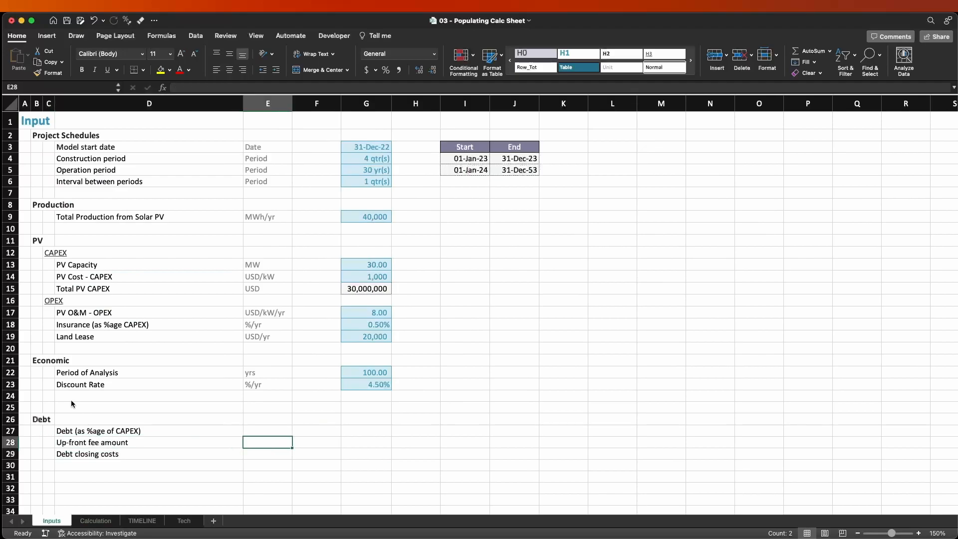
Enter the debt input units in E27:E29: % for the debt share and USD for the fee and closing costs.
{"action": "key", "text": "Up"}
{"action": "type", "text": "%"}
{"action": "key", "text": "Return"}
{"action": "type", "text": "USD"}
{"action": "key", "text": "Return"}
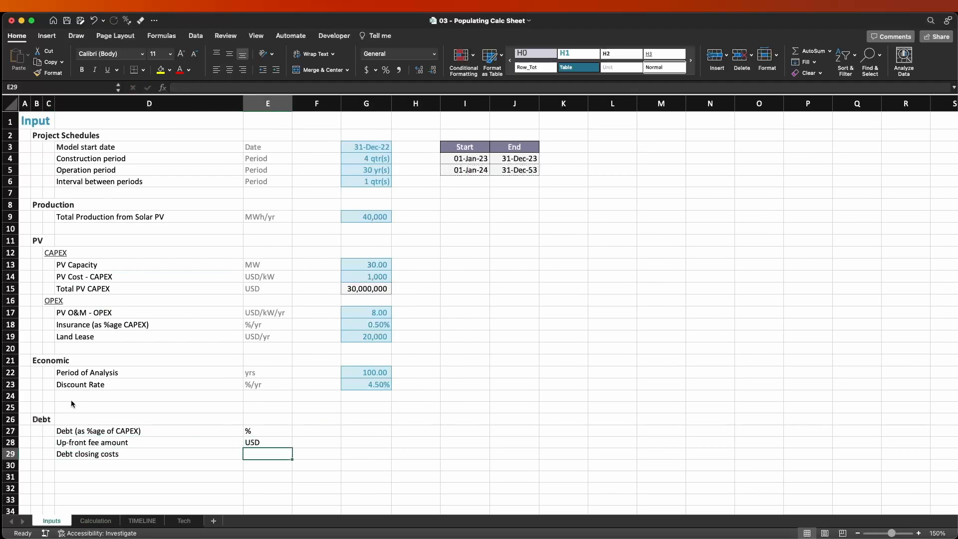
{"action": "type", "text": "USD"}
{"action": "key", "text": "Return"}
Apply the custom #_Unit cell style to all of column E so the new debt units match the others.
{"action": "key", "text": "Up"}
{"action": "key", "text": "Up"}
{"action": "key", "text": "Up"}
{"action": "key", "text": "Down"}
{"action": "key", "text": "Down"}
{"action": "key", "text": "shift+Up"}
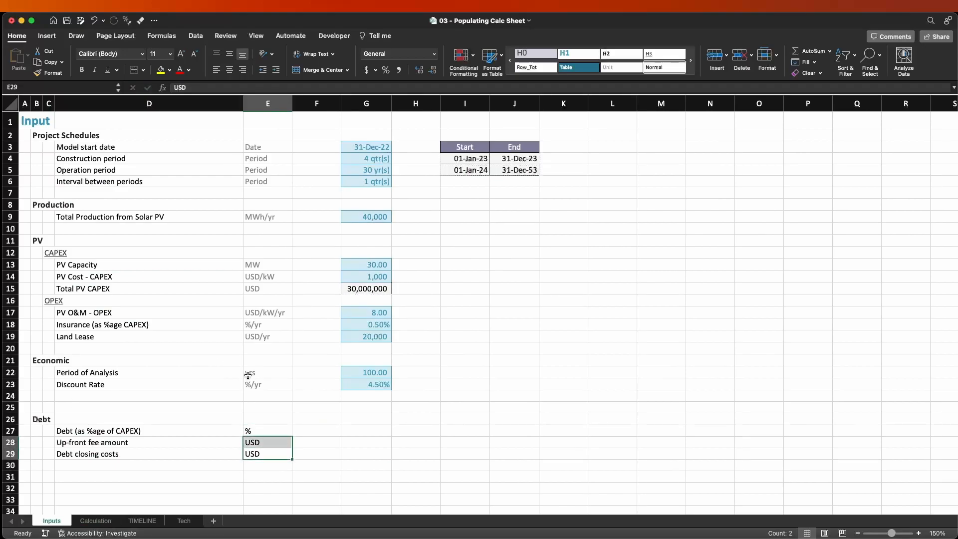
{"action": "left_click_drag", "start_coordinate": [260, 373], "coordinate": [262, 384]}
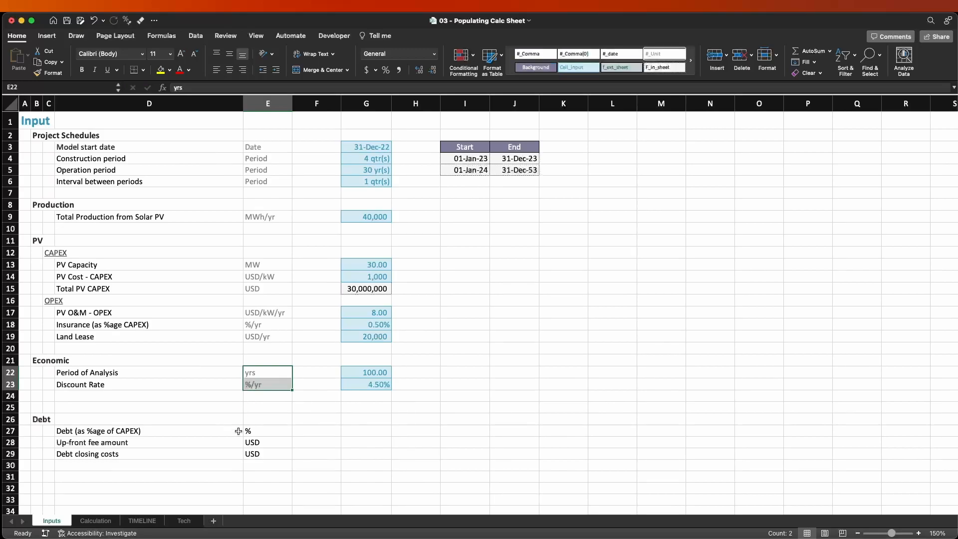
{"action": "left_click_drag", "start_coordinate": [267, 432], "coordinate": [267, 456]}
{"action": "left_click", "coordinate": [268, 103]}
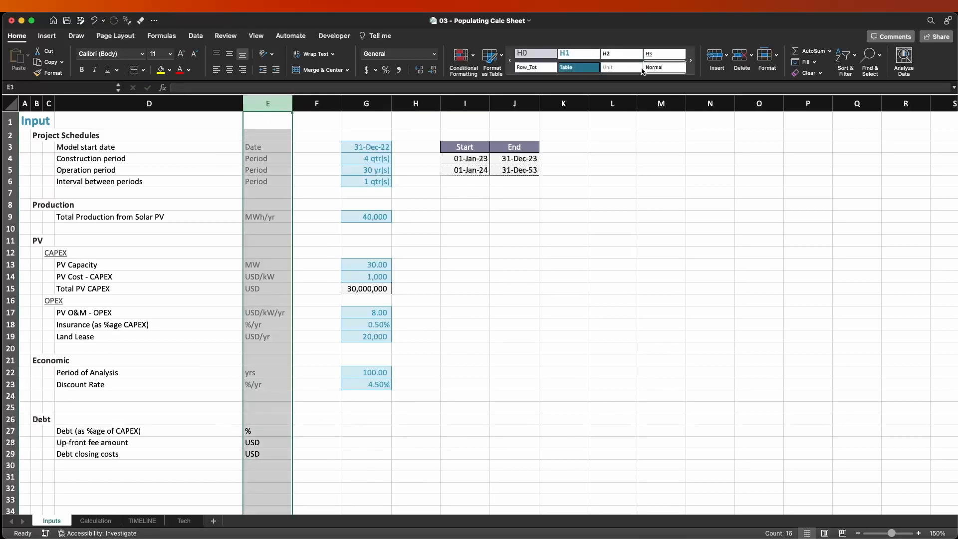
{"action": "left_click", "coordinate": [599, 78]}
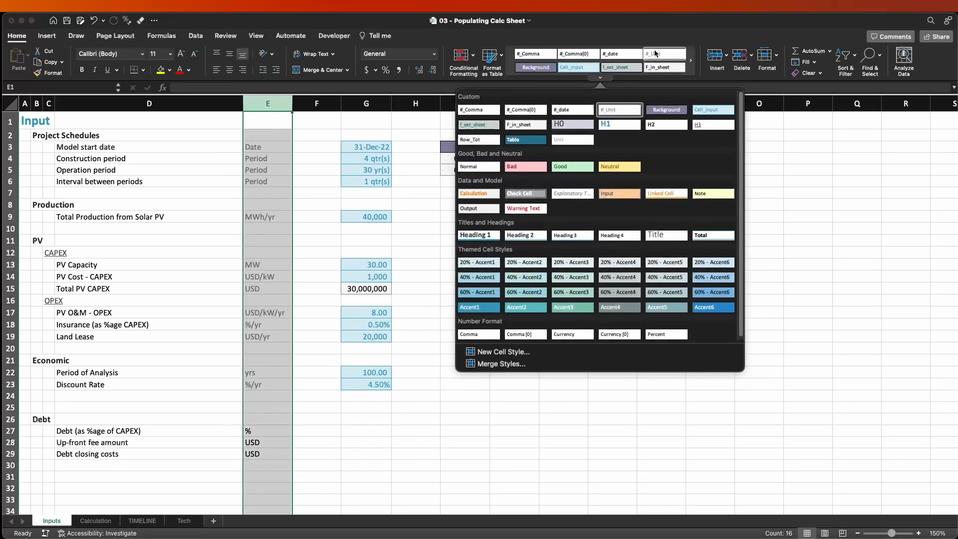
{"action": "left_click", "coordinate": [655, 53]}
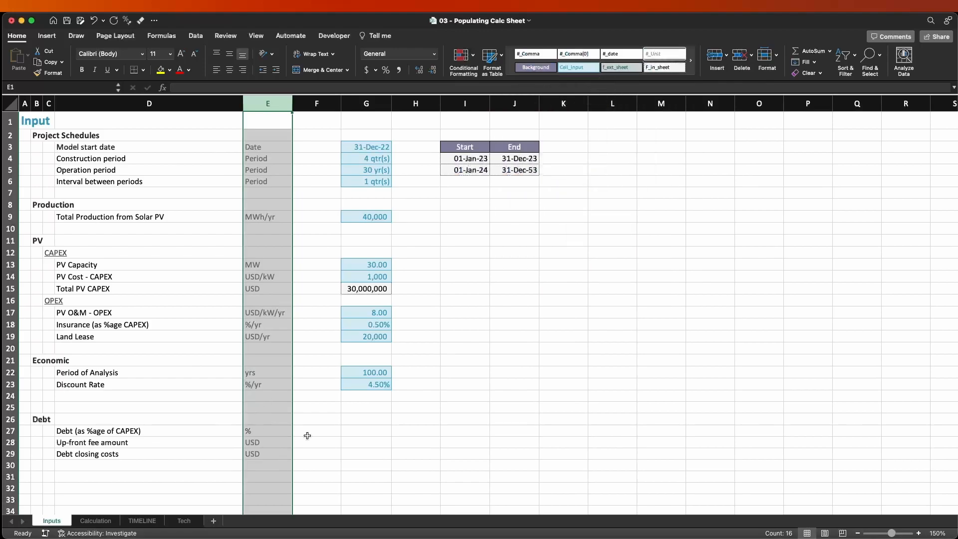
Reuse the Insurance and Land Lease input cells G18:G19 for G27:G28, and copy G28 into G29 for the debt closing costs.
{"action": "left_click", "coordinate": [345, 430]}
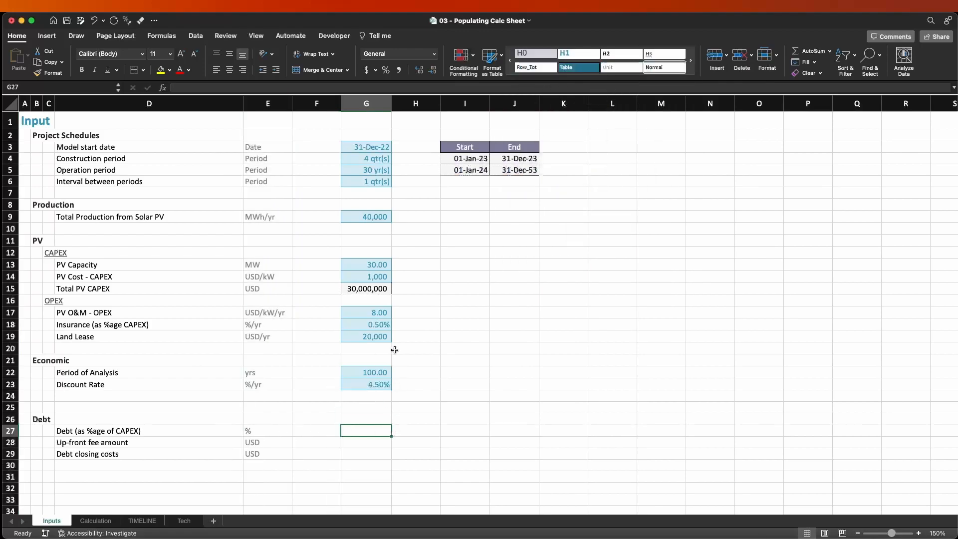
{"action": "left_click_drag", "start_coordinate": [381, 327], "coordinate": [383, 340]}
{"action": "key", "text": "super+c"}
{"action": "left_click", "coordinate": [356, 430]}
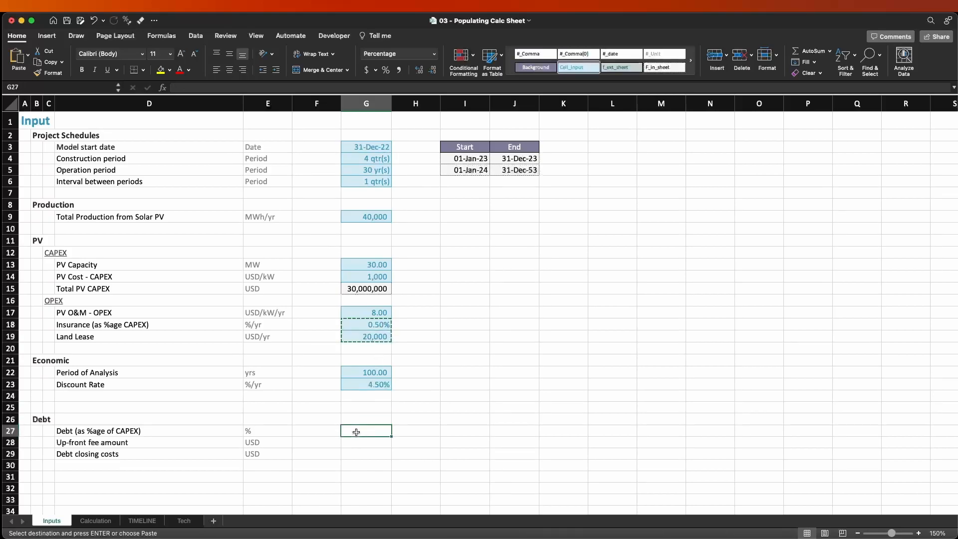
{"action": "key", "text": "Return"}
{"action": "key", "text": "Down"}
{"action": "key", "text": "super+c"}
{"action": "key", "text": "shift+Down"}
{"action": "key", "text": "Return"}
{"action": "left_click", "coordinate": [357, 430]}
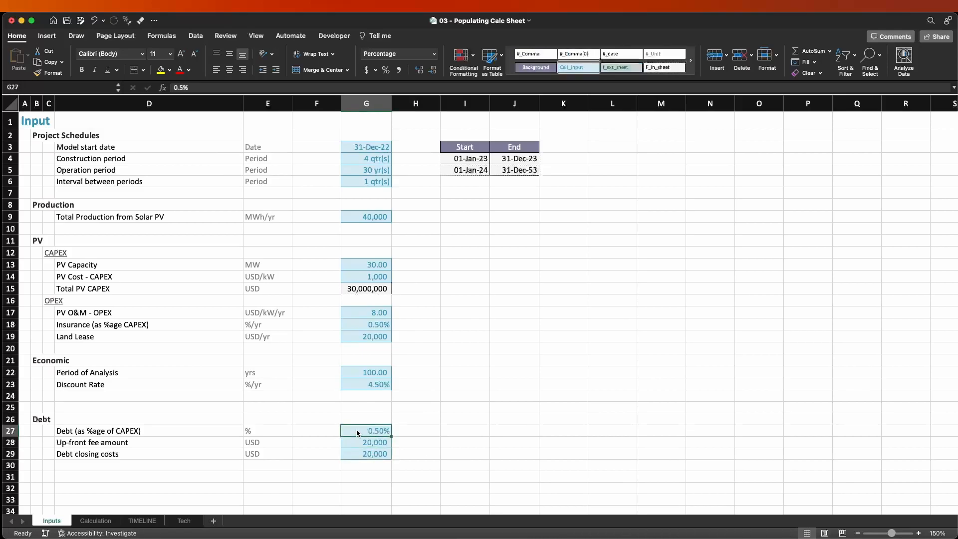
Set the debt share to 60%, the up-front fee amount to 100,000 and the debt closing costs to 150,000.
{"action": "type", "text": "50"}
{"action": "key", "text": "Return"}
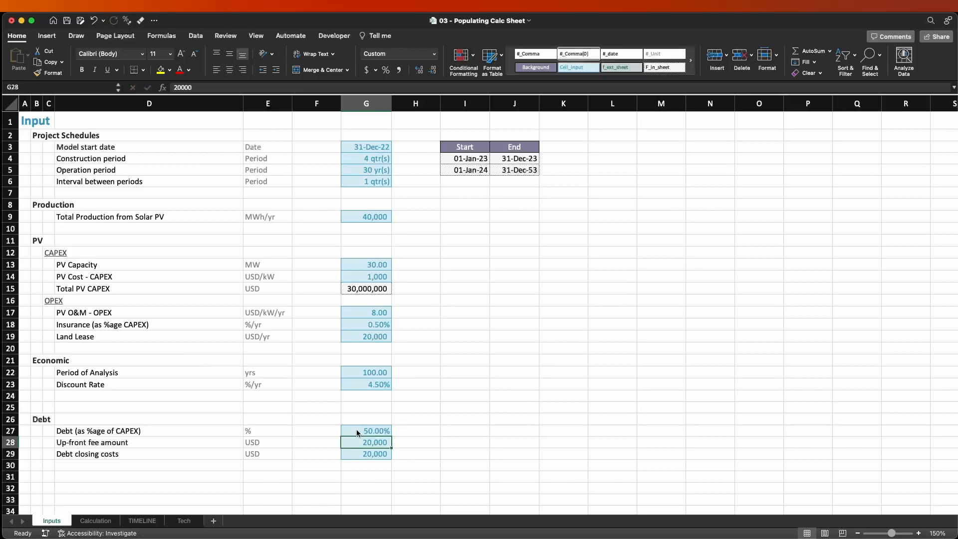
{"action": "key", "text": "Up"}
{"action": "type", "text": "60"}
{"action": "key", "text": "Return"}
{"action": "type", "text": "100,0"}
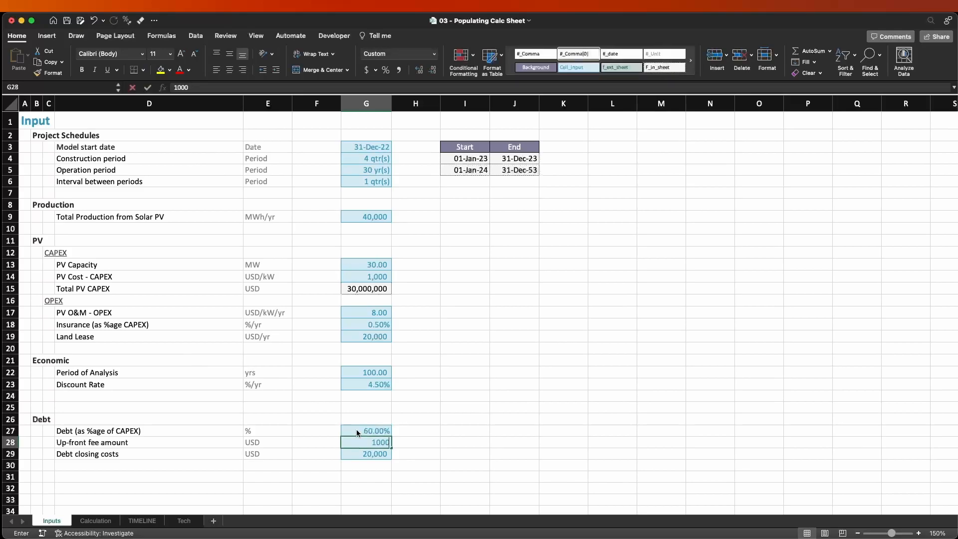
{"action": "type", "text": "00"}
{"action": "key", "text": "Return"}
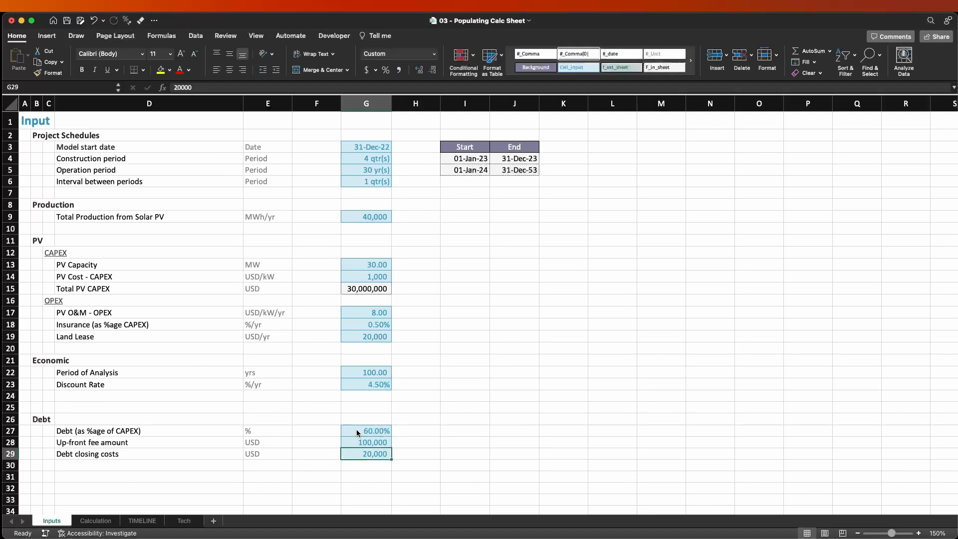
{"action": "type", "text": "150000"}
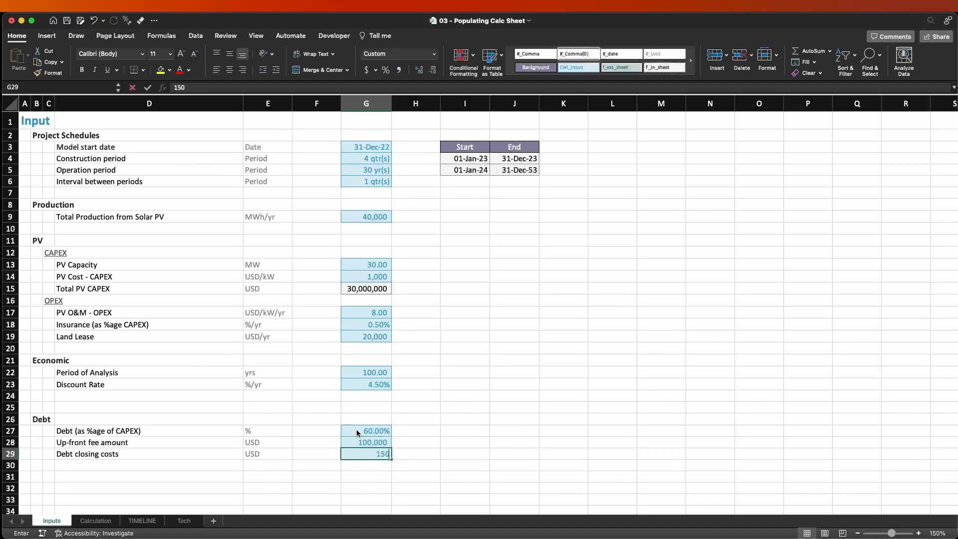
{"action": "key", "text": "Return"}
Paste the up-front fee and debt closing cost inputs G28:G29 as links into F15:F16 of the Calculation sheet.
{"action": "key", "text": "Up"}
{"action": "key", "text": "Up"}
{"action": "key", "text": "Up"}
{"action": "key", "text": "shift+space"}
{"action": "key", "text": "Down"}
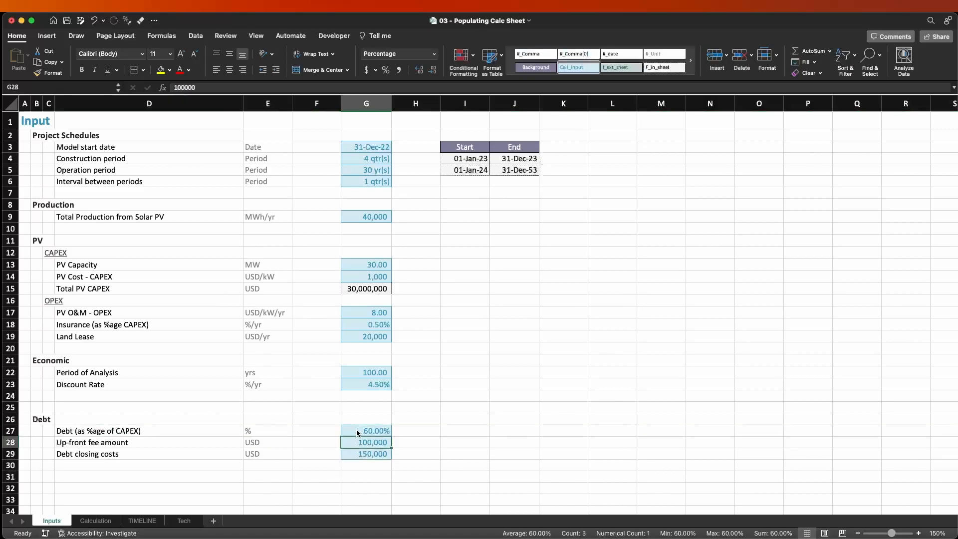
{"action": "key", "text": "shift+Down"}
{"action": "key", "text": "super+c"}
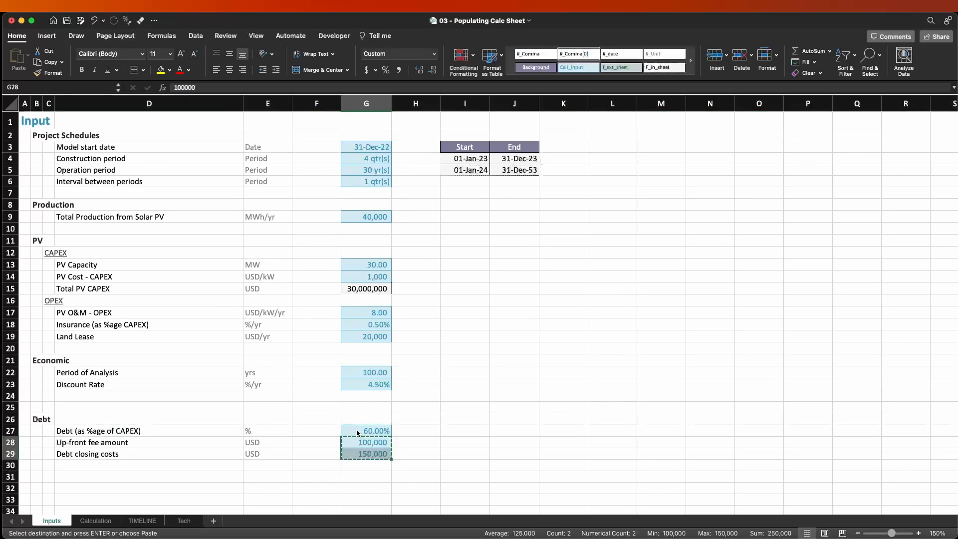
{"action": "key", "text": "Escape"}
{"action": "key", "text": "super+c"}
{"action": "key", "text": "ctrl+Page_Down"}
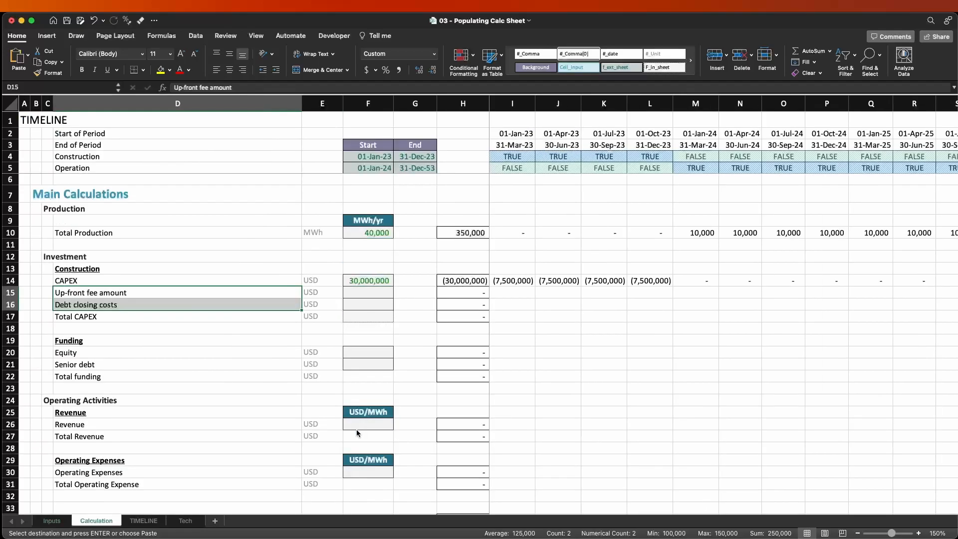
{"action": "key", "text": "Right"}
{"action": "key", "text": "Right"}
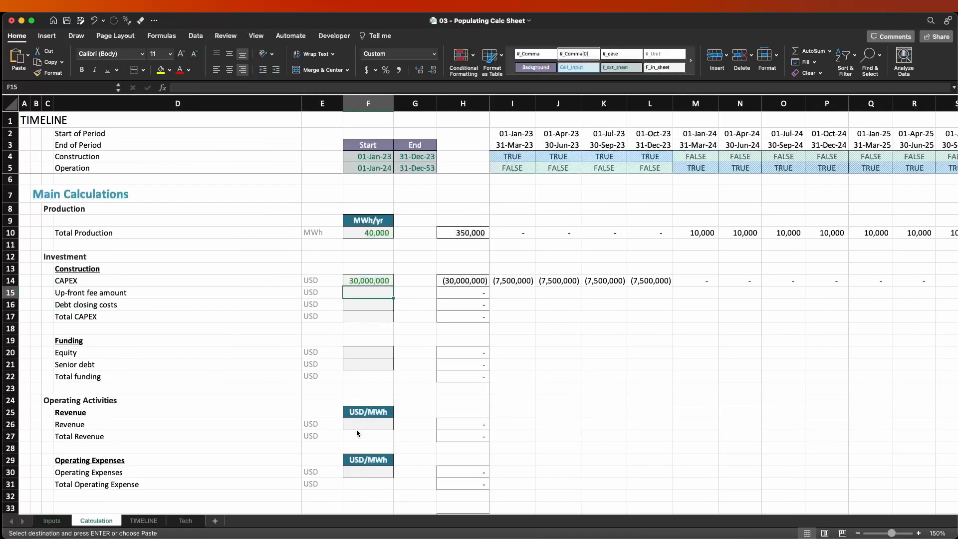
{"action": "key", "text": "ctrl+super+v"}
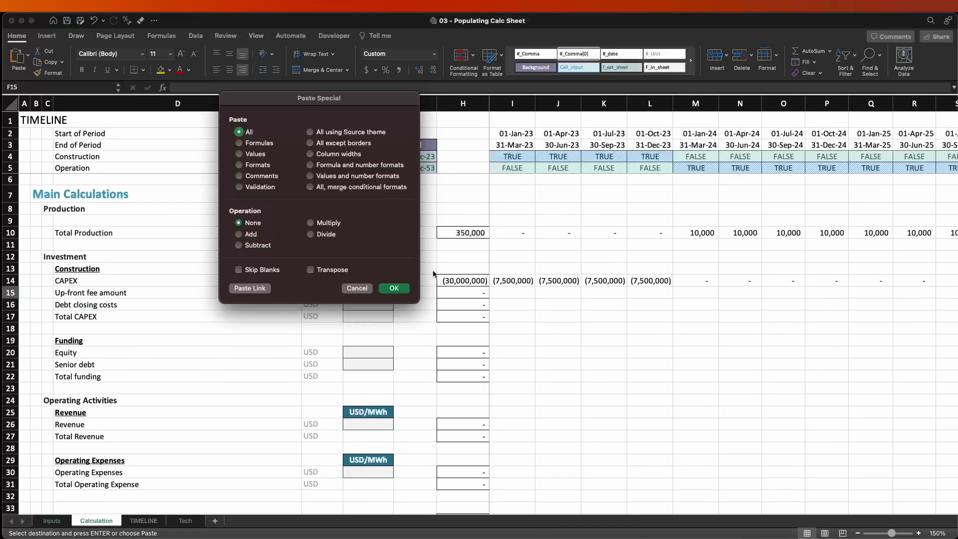
{"action": "left_click", "coordinate": [261, 288]}
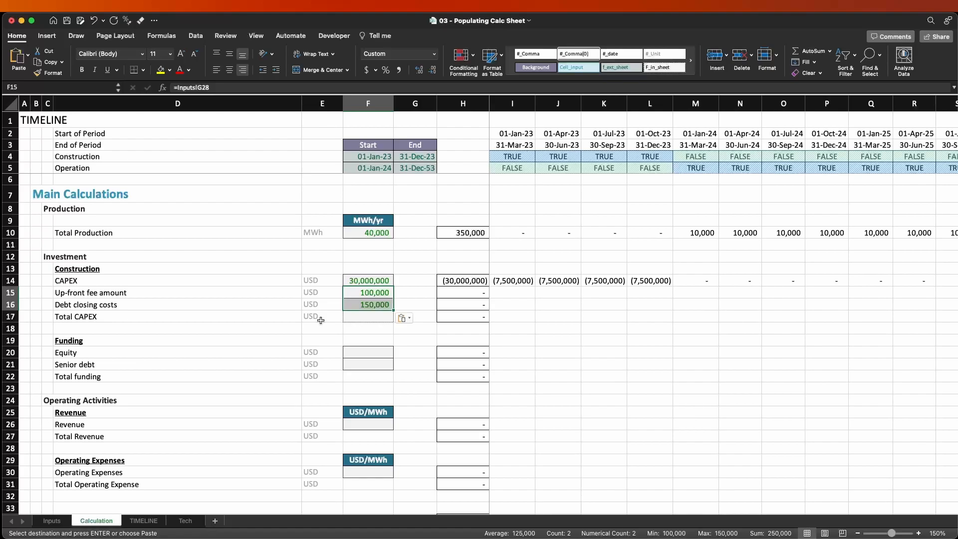
Fill the quarterly CAPEX formula from I14 down into I15 for the up-front fee amount and check its references.
{"action": "left_click", "coordinate": [471, 294]}
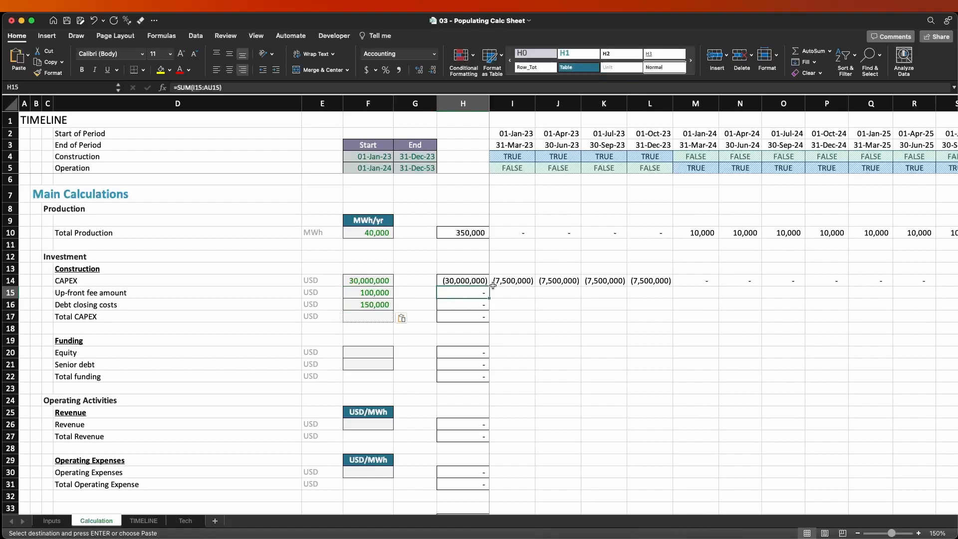
{"action": "left_click", "coordinate": [522, 296]}
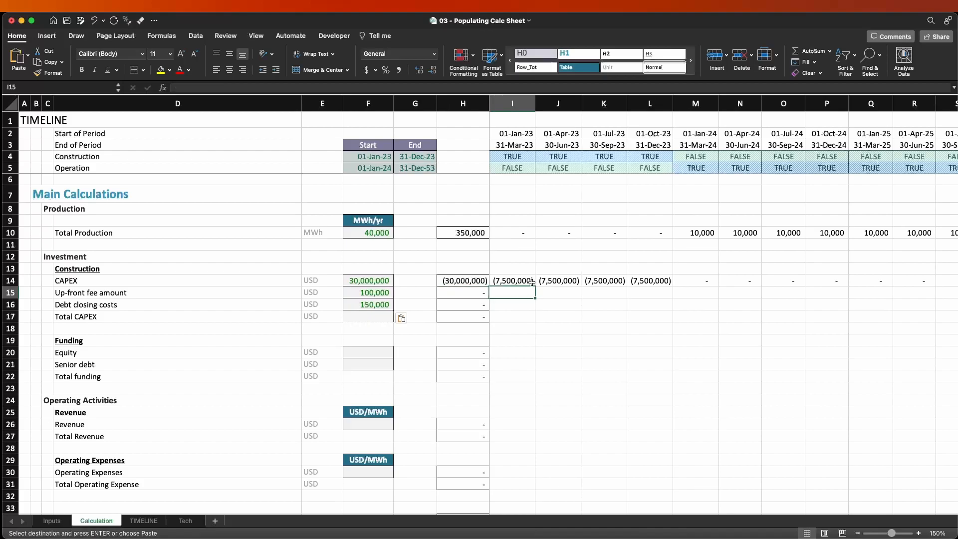
{"action": "key", "text": "ctrl+d"}
{"action": "key", "text": "F2"}
{"action": "key", "text": "Tab"}
{"action": "key", "text": "F2"}
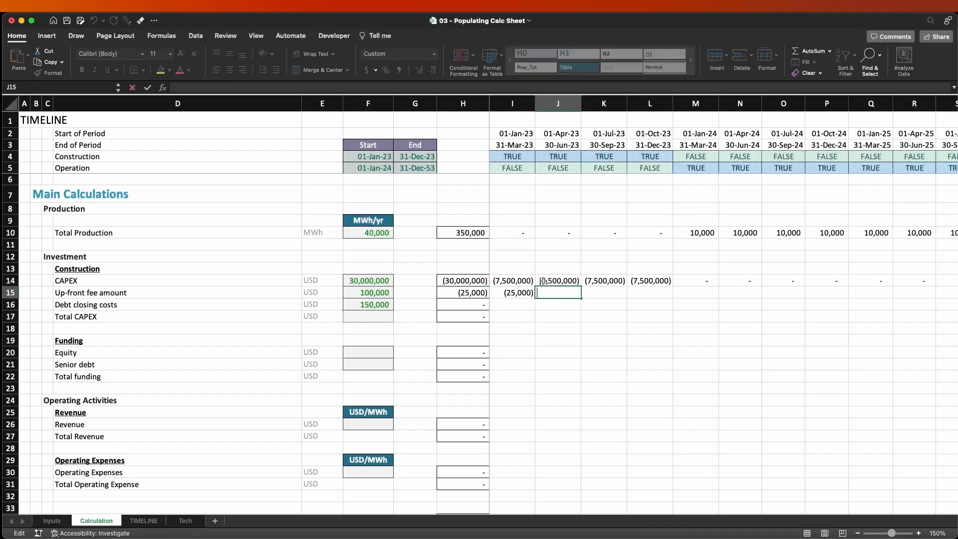
{"action": "key", "text": "shift+Tab"}
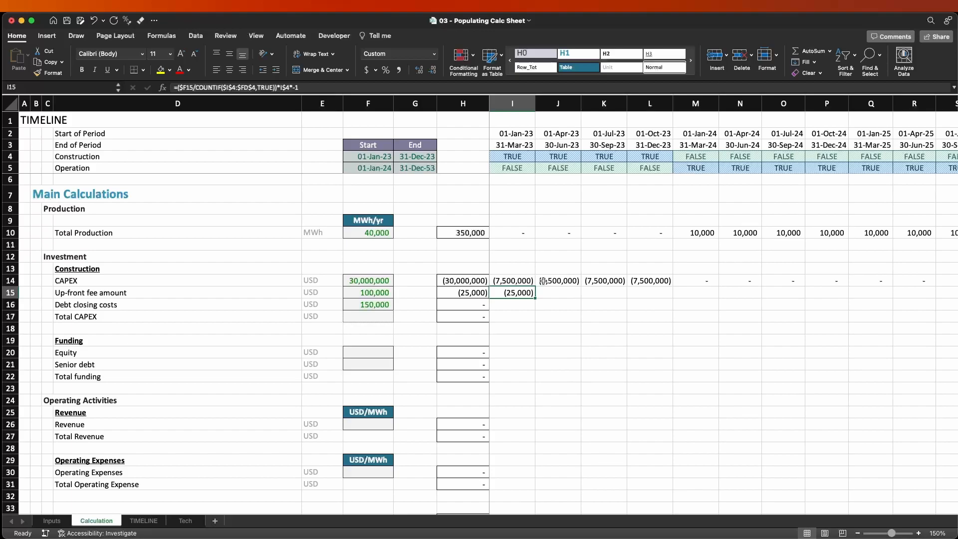
Review the up-front fee formula in I15 and the timeline formulas above it in column I.
{"action": "key", "text": "F2"}
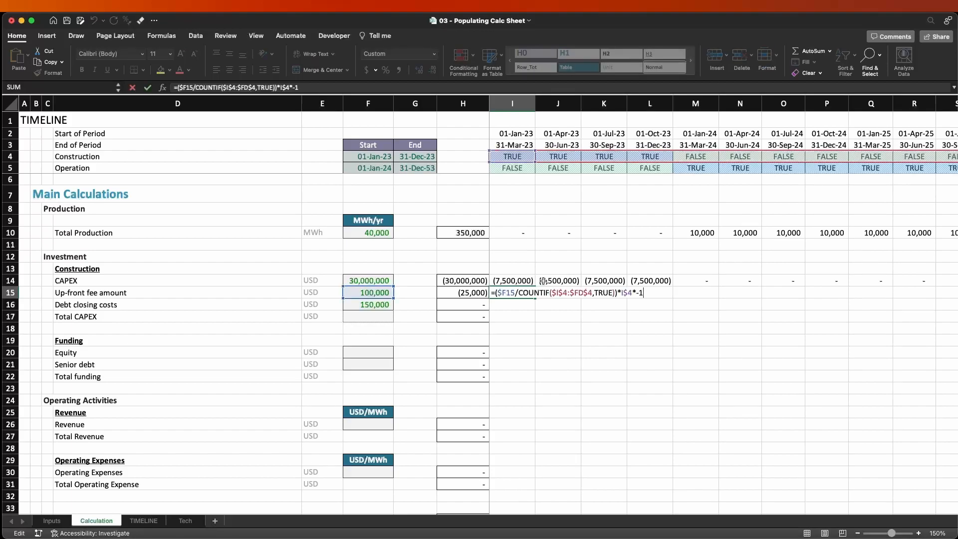
{"action": "key", "text": "ctrl+Return"}
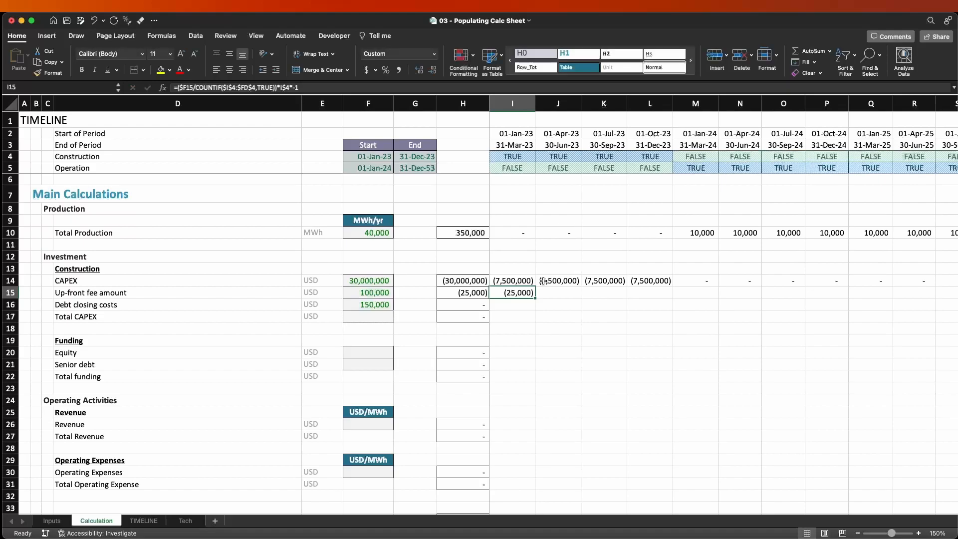
{"action": "key", "text": "F2"}
{"action": "key", "text": "ctrl+Return"}
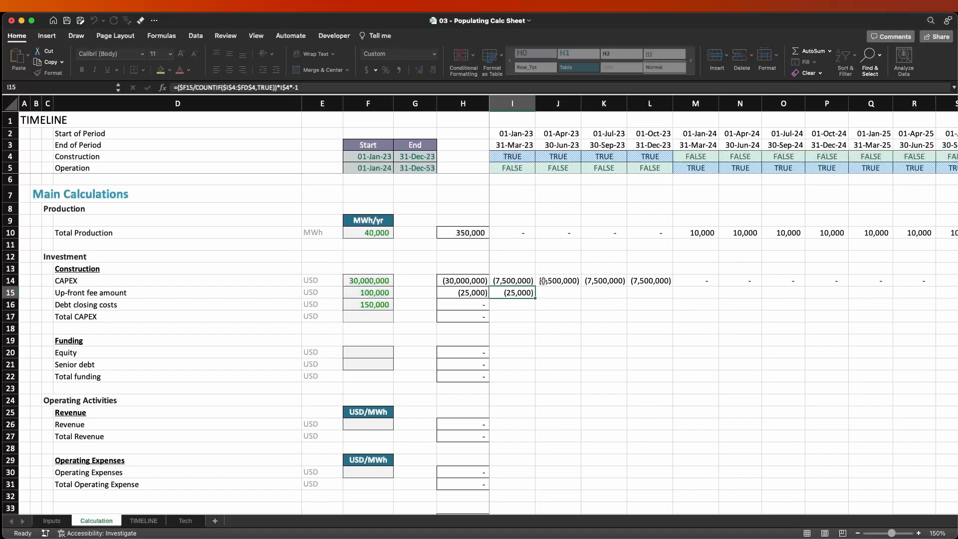
{"action": "key", "text": "Up"}
{"action": "key", "text": "Up"}
{"action": "key", "text": "Up"}
{"action": "key", "text": "Up"}
{"action": "key", "text": "Up"}
{"action": "key", "text": "Up"}
{"action": "key", "text": "Up"}
{"action": "key", "text": "Up"}
{"action": "key", "text": "Up"}
{"action": "key", "text": "Up"}
{"action": "key", "text": "Up"}
{"action": "key", "text": "Down"}
{"action": "key", "text": "Down"}
{"action": "key", "text": "Down"}
{"action": "key", "text": "shift+space"}
{"action": "key", "text": "Up"}
{"action": "key", "text": "Up"}
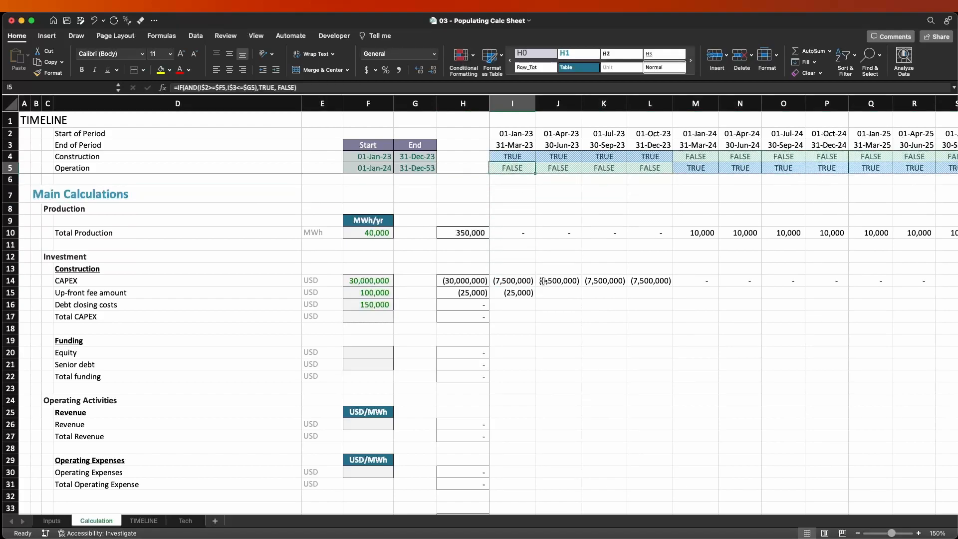
{"action": "key", "text": "Down"}
{"action": "key", "text": "Up"}
{"action": "key", "text": "Up"}
{"action": "key", "text": "Up"}
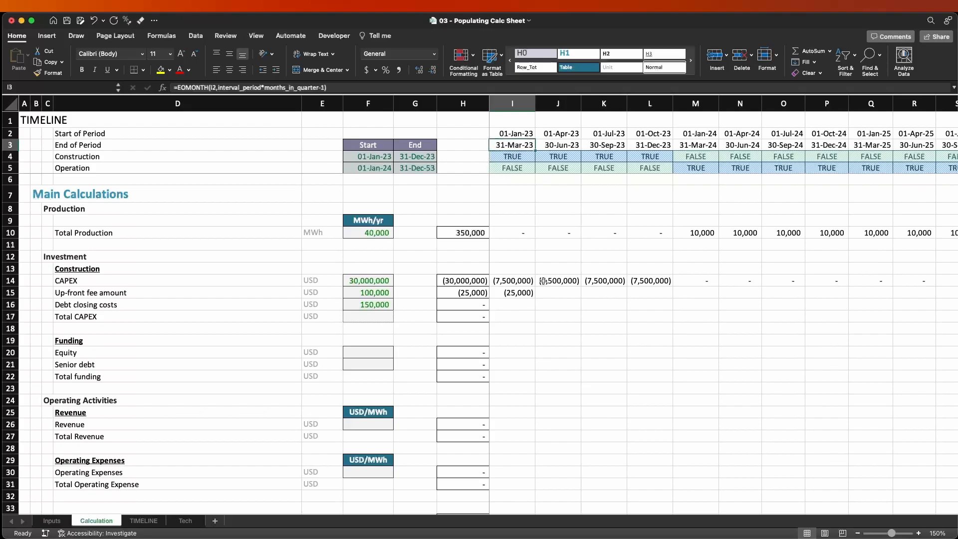
{"action": "key", "text": "Down"}
{"action": "key", "text": "Down"}
{"action": "key", "text": "Down"}
{"action": "key", "text": "Down"}
{"action": "key", "text": "Down"}
{"action": "key", "text": "Down"}
{"action": "key", "text": "Down"}
{"action": "key", "text": "Down"}
{"action": "key", "text": "Down"}
{"action": "key", "text": "Down"}
{"action": "key", "text": "Down"}
{"action": "key", "text": "Down"}
{"action": "key", "text": "Down"}
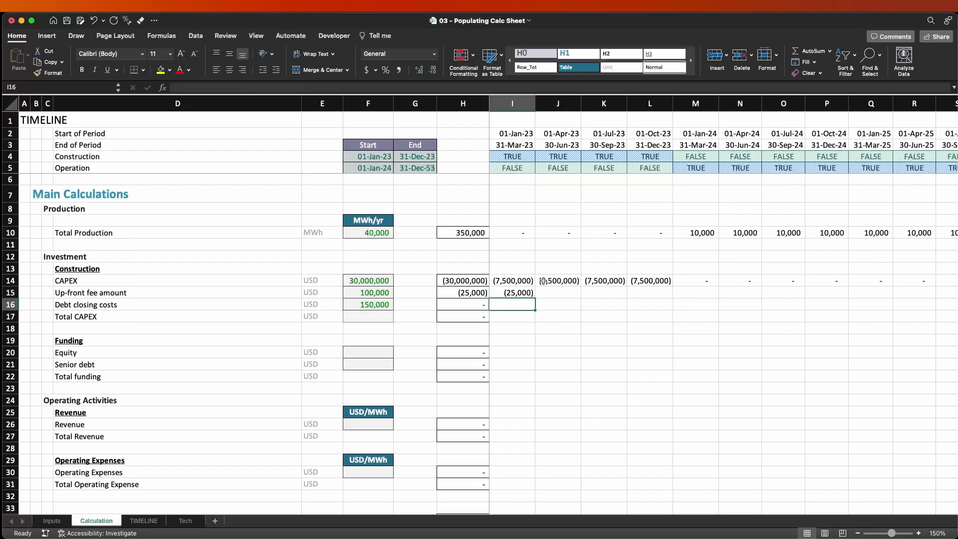
Insert five blank rows above the Main Calculations heading in row 7.
{"action": "key", "text": "Up"}
{"action": "key", "text": "Up"}
{"action": "key", "text": "Up"}
{"action": "key", "text": "Up"}
{"action": "key", "text": "Up"}
{"action": "key", "text": "Up"}
{"action": "key", "text": "Up"}
{"action": "key", "text": "Up"}
{"action": "key", "text": "Up"}
{"action": "key", "text": "Up"}
{"action": "key", "text": "Up"}
{"action": "key", "text": "Up"}
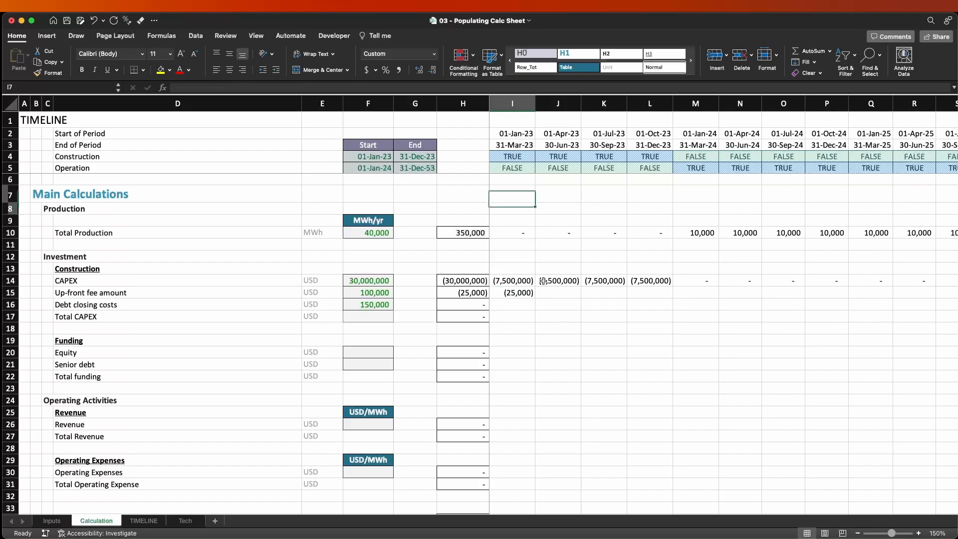
{"action": "key", "text": "Down"}
{"action": "key", "text": "Down"}
{"action": "key", "text": "Down"}
{"action": "key", "text": "shift+space"}
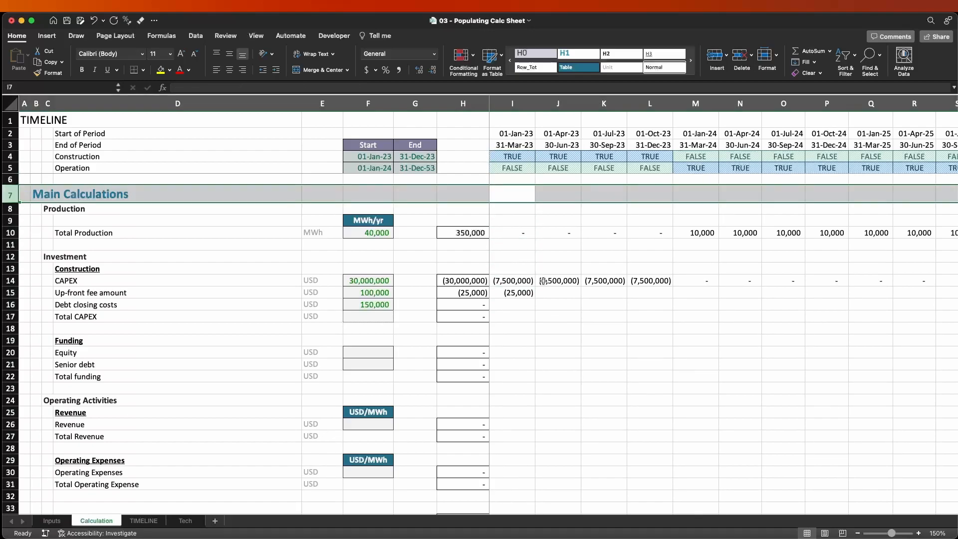
{"action": "key", "text": "super+shift+equal"}
{"action": "key", "text": "super+shift+equal"}
{"action": "key", "text": "super+shift+equal"}
{"action": "key", "text": "super+shift+equal"}
{"action": "key", "text": "super+shift+equal"}
Copy the Main Calculations heading from B12 into B7 and retitle the copy Call Ups.
{"action": "key", "text": "Left"}
{"action": "key", "text": "Left"}
{"action": "key", "text": "Left"}
{"action": "key", "text": "Left"}
{"action": "key", "text": "Left"}
{"action": "key", "text": "Left"}
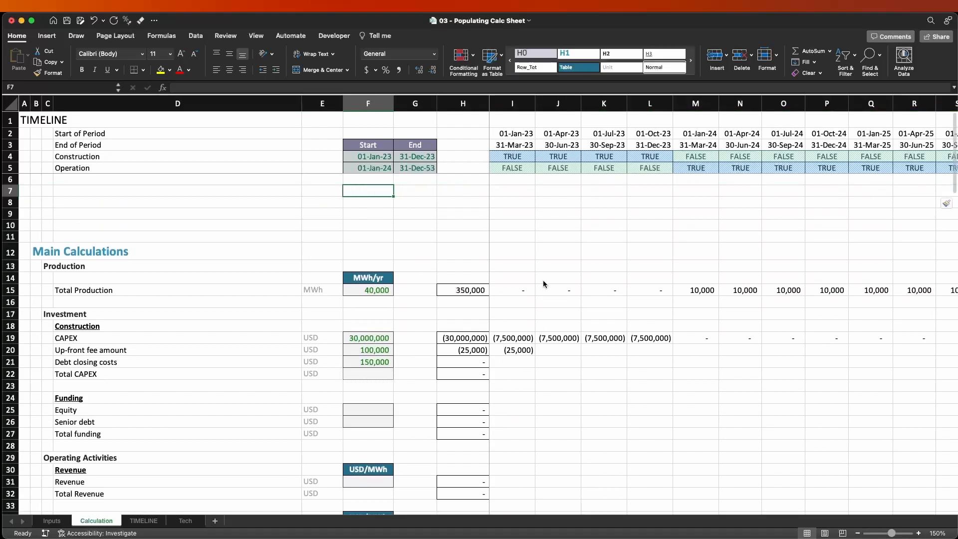
{"action": "key", "text": "Left"}
{"action": "key", "text": "Down"}
{"action": "key", "text": "Down"}
{"action": "key", "text": "Down"}
{"action": "key", "text": "Down"}
{"action": "key", "text": "Down"}
{"action": "key", "text": "super+c"}
{"action": "key", "text": "Up"}
{"action": "key", "text": "Up"}
{"action": "key", "text": "Up"}
{"action": "key", "text": "Up"}
{"action": "key", "text": "Up"}
{"action": "key", "text": "Return"}
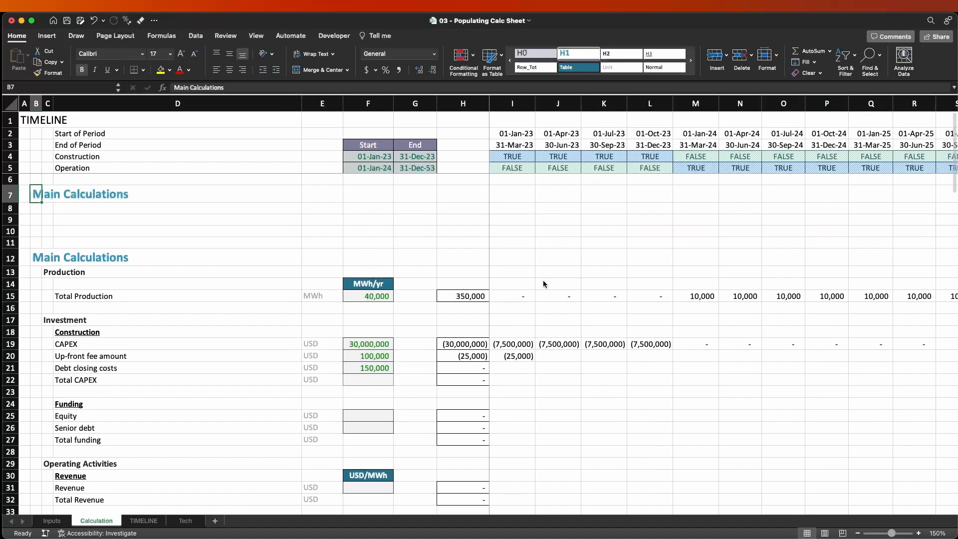
{"action": "type", "text": "Call Ups"}
{"action": "key", "text": "Return"}
Label D8 under Call Ups as Construction Period and enter # as its unit in E8.
{"action": "key", "text": "Right"}
{"action": "key", "text": "Right"}
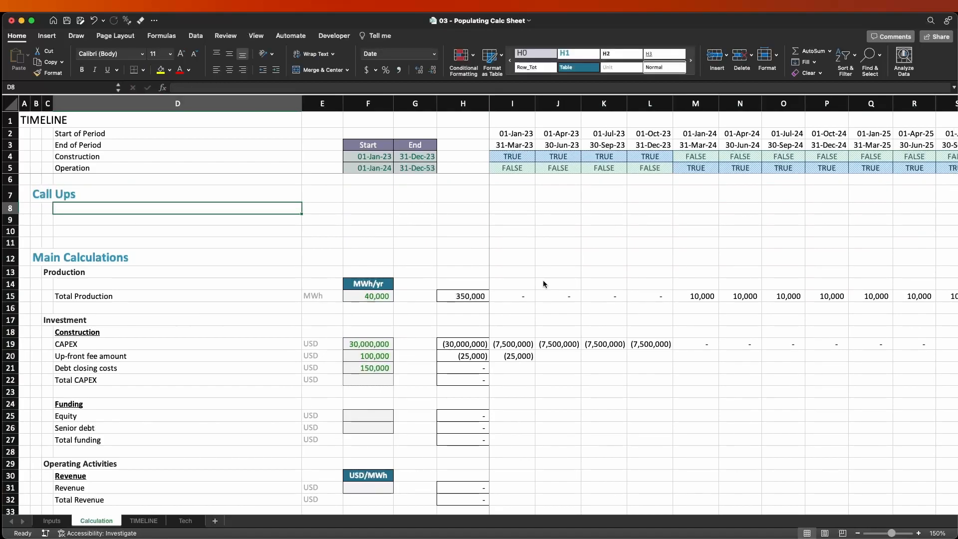
{"action": "type", "text": "Oper"}
{"action": "key", "text": "BackSpace"}
{"action": "key", "text": "BackSpace"}
{"action": "key", "text": "BackSpace"}
{"action": "key", "text": "BackSpace"}
{"action": "type", "text": "Constrictio"}
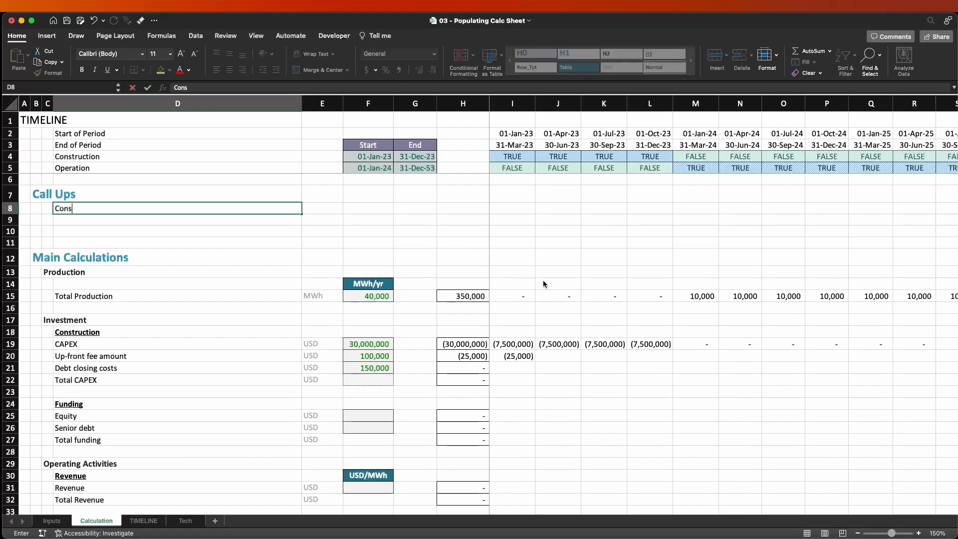
{"action": "key", "text": "BackSpace"}
{"action": "key", "text": "BackSpace"}
{"action": "key", "text": "BackSpace"}
{"action": "key", "text": "BackSpace"}
{"action": "key", "text": "BackSpace"}
{"action": "type", "text": "uction Pero"}
{"action": "key", "text": "BackSpace"}
{"action": "type", "text": "iod"}
{"action": "key", "text": "Tab"}
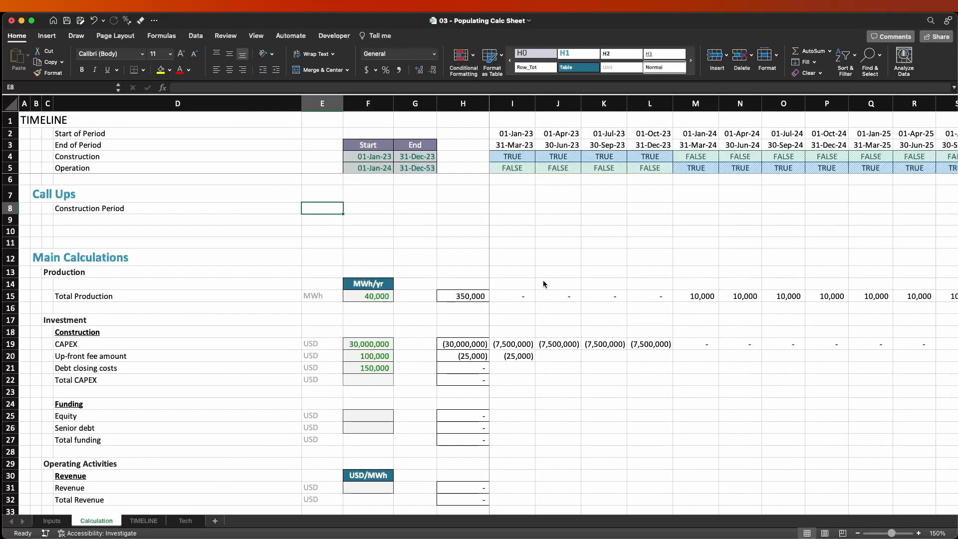
{"action": "type", "text": "#"}
Enter =COUNT($I$4:I4) in I8 as a running count of the Construction flag row.
{"action": "key", "text": "Tab"}
{"action": "key", "text": "Tab"}
{"action": "key", "text": "Tab"}
{"action": "key", "text": "Tab"}
{"action": "type", "text": "=con"}
{"action": "key", "text": "BackSpace"}
{"action": "key", "text": "Tab"}
{"action": "key", "text": "Up"}
{"action": "key", "text": "Up"}
{"action": "key", "text": "Up"}
{"action": "key", "text": "Up"}
{"action": "key", "text": "Up"}
{"action": "key", "text": "Down"}
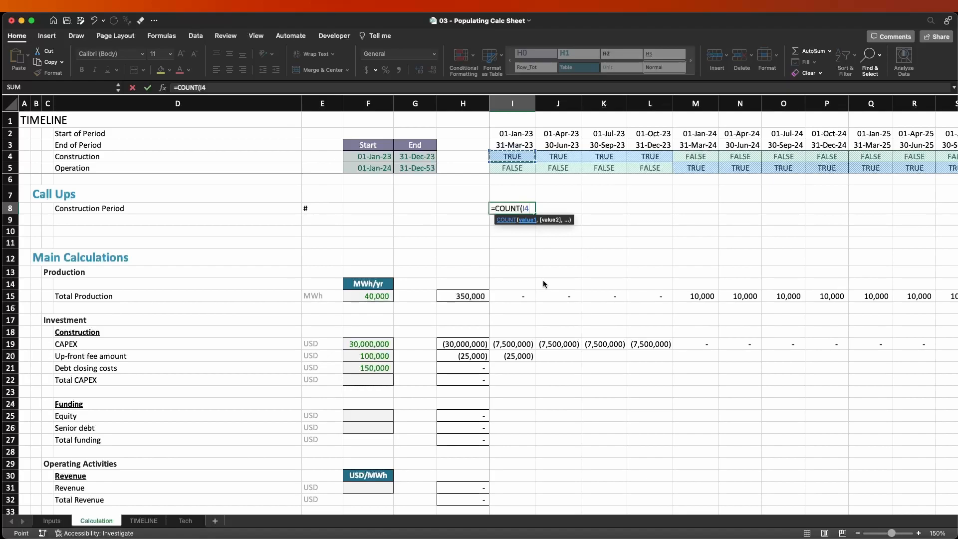
{"action": "type", "text": ":"}
{"action": "key", "text": "Up"}
{"action": "key", "text": "Up"}
{"action": "key", "text": "Up"}
{"action": "key", "text": "Up"}
{"action": "type", "text": ")"}
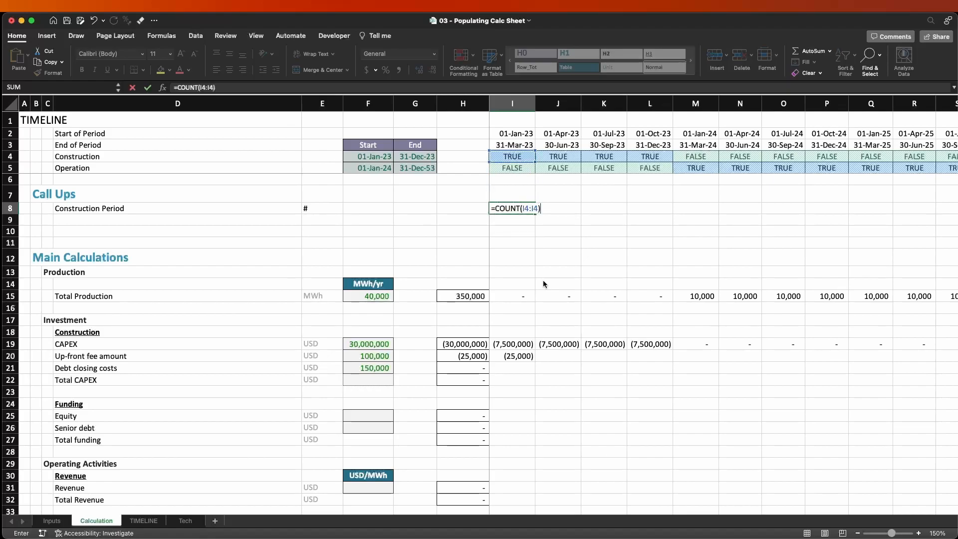
{"action": "left_click", "coordinate": [522, 208]}
{"action": "key", "text": "F4"}
{"action": "key", "text": "ctrl+Return"}
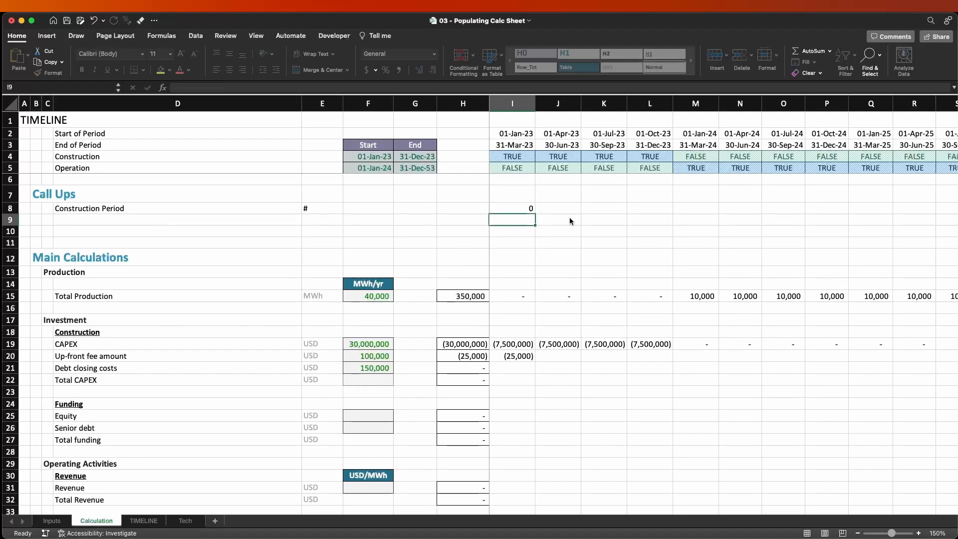
Copy the COUNT formula from I8 across to L8.
{"action": "key", "text": "F2"}
{"action": "key", "text": "Escape"}
{"action": "key", "text": "super+c"}
{"action": "key", "text": "shift+Right"}
{"action": "key", "text": "shift+Right"}
{"action": "key", "text": "shift+Right"}
{"action": "key", "text": "Return"}
Change the I8 formula to =COUNTIF($I$4:I4,TRUE) so that only the TRUE construction flags are counted.
{"action": "key", "text": "F2"}
{"action": "key", "text": "Escape"}
{"action": "key", "text": "F2"}
{"action": "key", "text": "Left"}
{"action": "type", "text": "IF"}
{"action": "key", "text": "Right"}
{"action": "key", "text": "Right"}
{"action": "key", "text": "Right"}
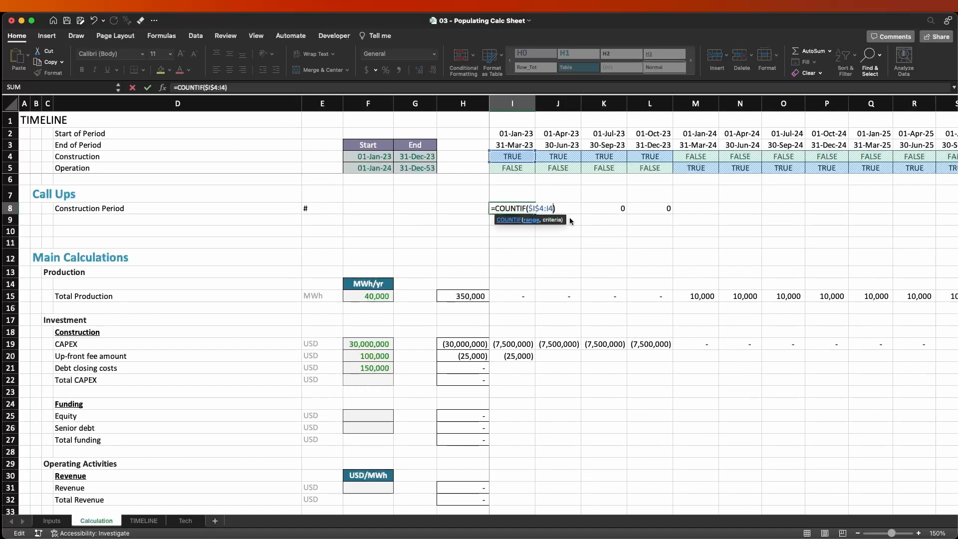
{"action": "type", "text": ",TRUE"}
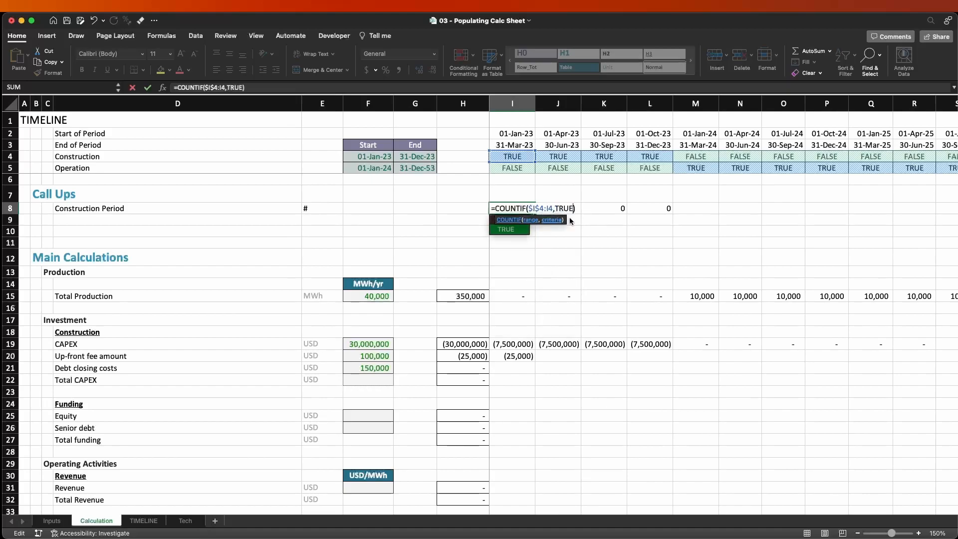
{"action": "key", "text": "Return"}
Fill the COUNTIF formula from I8 across the whole timeline to FD8 and return to I8.
{"action": "key", "text": "super+c"}
{"action": "key", "text": "super+shift+Right"}
{"action": "key", "text": "Escape"}
{"action": "key", "text": "Left"}
{"action": "key", "text": "Right"}
{"action": "key", "text": "Up"}
{"action": "key", "text": "super+c"}
{"action": "key", "text": "super+shift+Right"}
{"action": "key", "text": "super+shift+Right"}
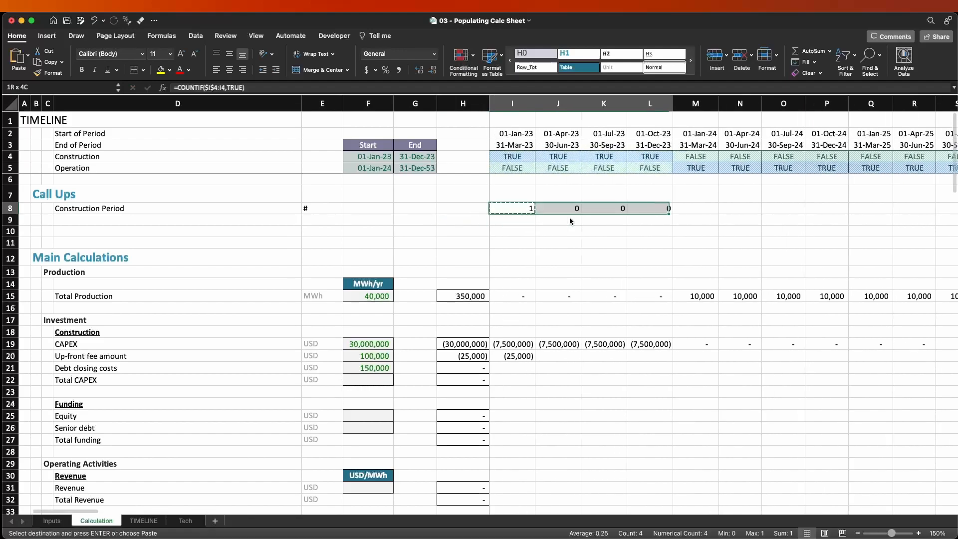
{"action": "key", "text": "super+v"}
{"action": "key", "text": "Escape"}
{"action": "key", "text": "Left"}
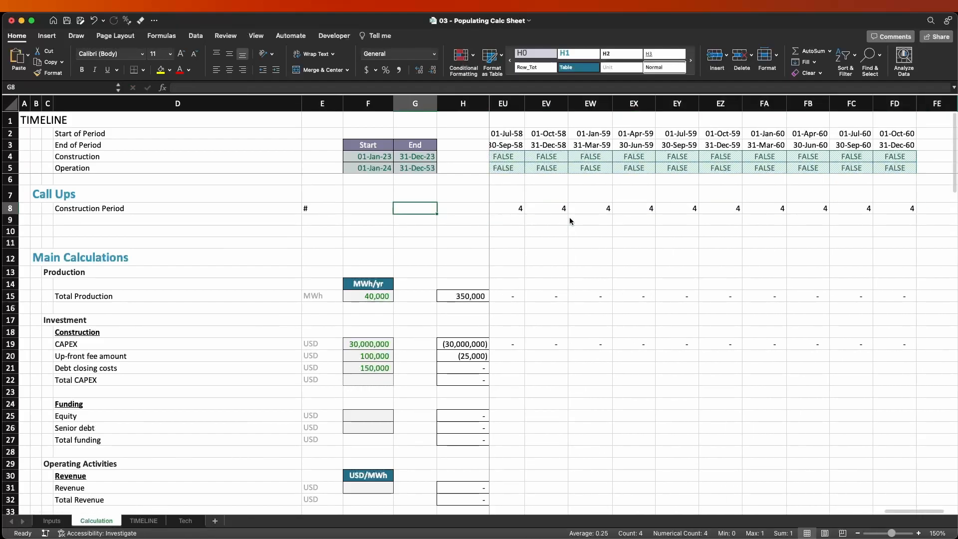
{"action": "key", "text": "Right"}
{"action": "key", "text": "Right"}
{"action": "key", "text": "Left"}
{"action": "key", "text": "Left"}
{"action": "key", "text": "Left"}
{"action": "key", "text": "Right"}
{"action": "key", "text": "Right"}
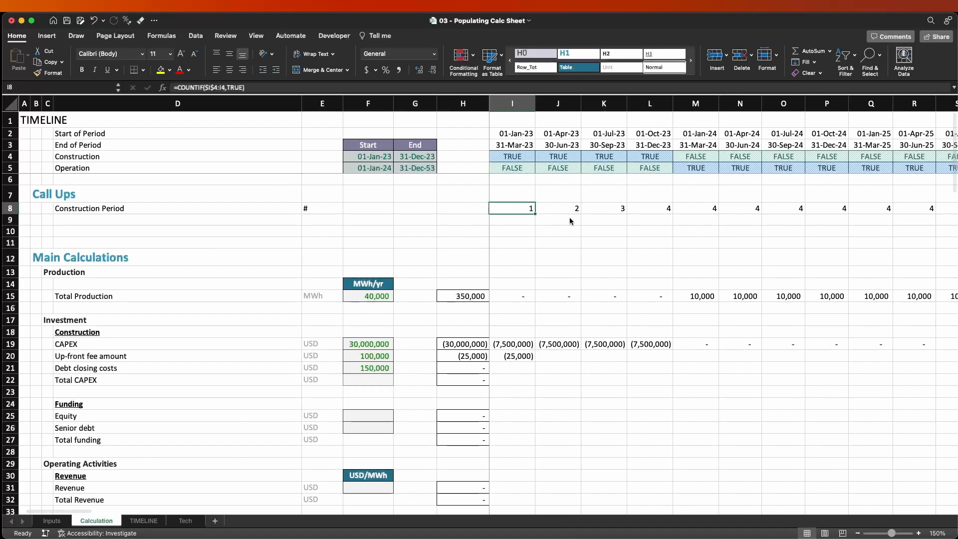
Multiply the I8 count by its quarter's construction flag, making the formula =COUNTIF($I$4:I4,TRUE)*I$4.
{"action": "key", "text": "F2"}
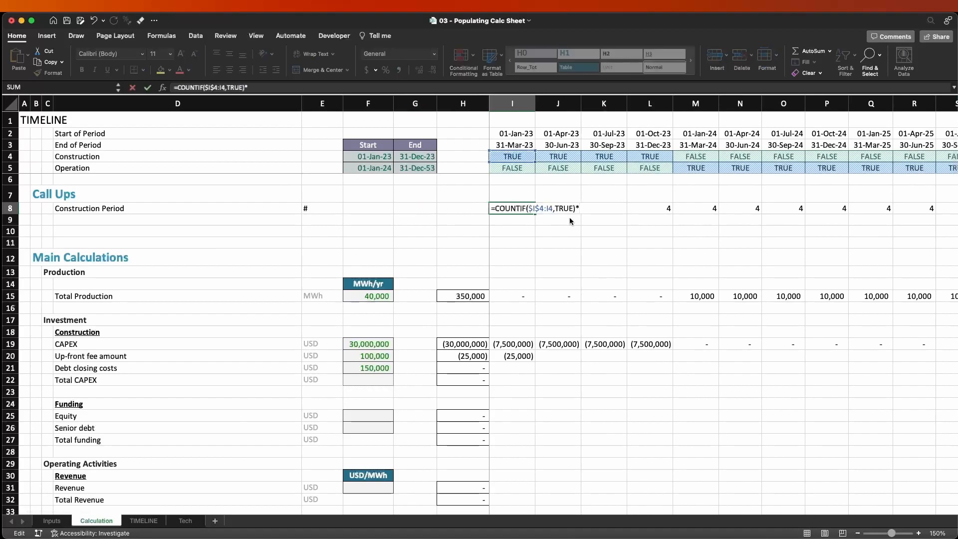
{"action": "type", "text": "*"}
{"action": "key", "text": "F2"}
{"action": "key", "text": "Up"}
{"action": "key", "text": "Up"}
{"action": "key", "text": "Up"}
{"action": "key", "text": "Up"}
{"action": "key", "text": "F4"}
{"action": "key", "text": "F4"}
{"action": "key", "text": "Return"}
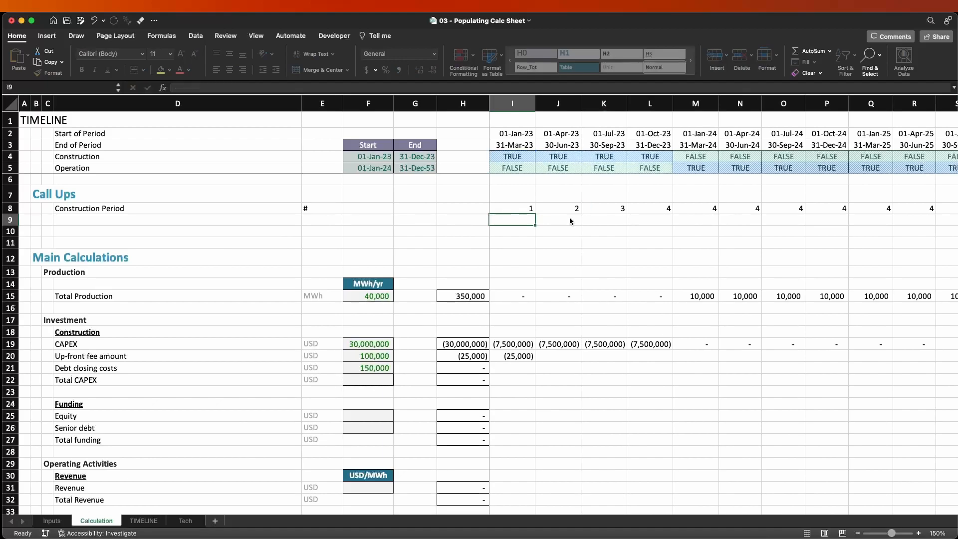
Copy the flag-multiplied formula from I8 across the Construction Period row to FD8.
{"action": "key", "text": "Up"}
{"action": "key", "text": "super+c"}
{"action": "key", "text": "super+shift+Right"}
{"action": "key", "text": "Return"}
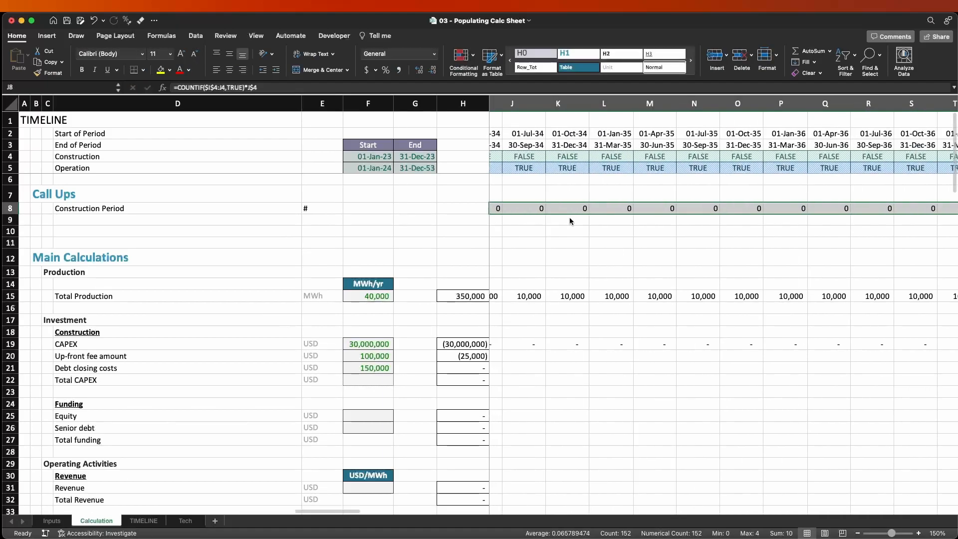
Apply the #_Comma[0] cell style to the Construction Period counters in I8:FD8.
{"action": "key", "text": "Left"}
{"action": "key", "text": "Left"}
{"action": "key", "text": "Right"}
{"action": "key", "text": "Right"}
{"action": "key", "text": "super+shift+Right"}
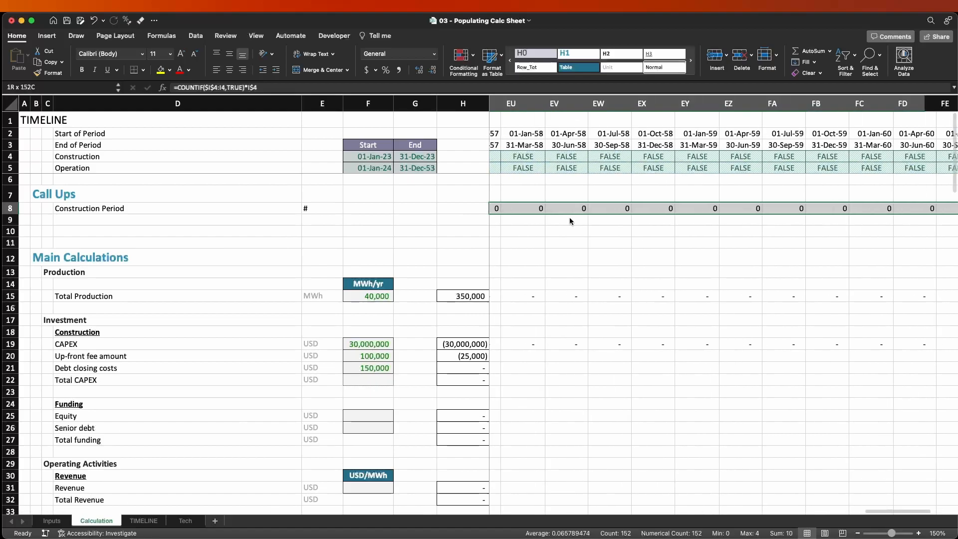
{"action": "left_click", "coordinate": [600, 78]}
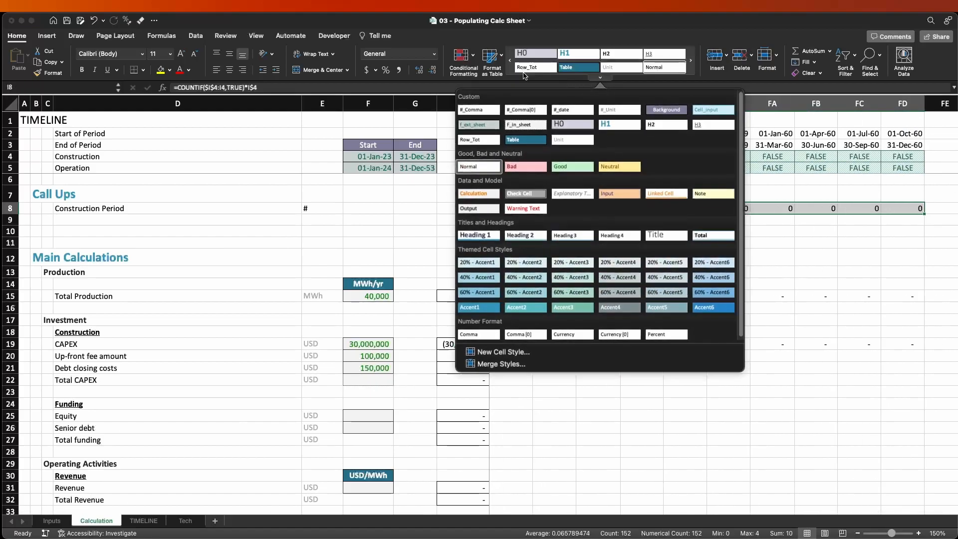
{"action": "left_click", "coordinate": [523, 110]}
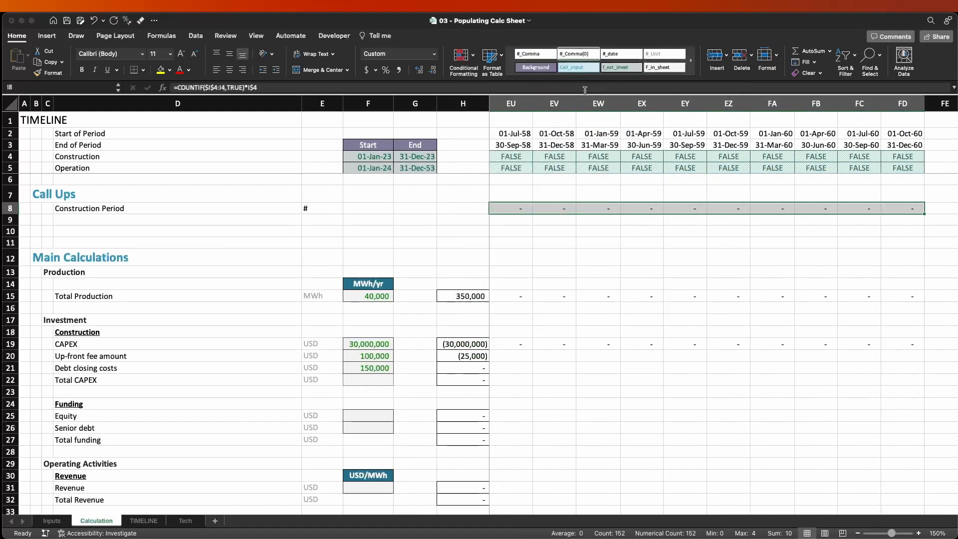
{"action": "key", "text": "Right"}
{"action": "key", "text": "Right"}
{"action": "key", "text": "Right"}
{"action": "key", "text": "Right"}
{"action": "key", "text": "Right"}
{"action": "key", "text": "Left"}
{"action": "key", "text": "Left"}
{"action": "key", "text": "Left"}
{"action": "key", "text": "Left"}
{"action": "key", "text": "Left"}
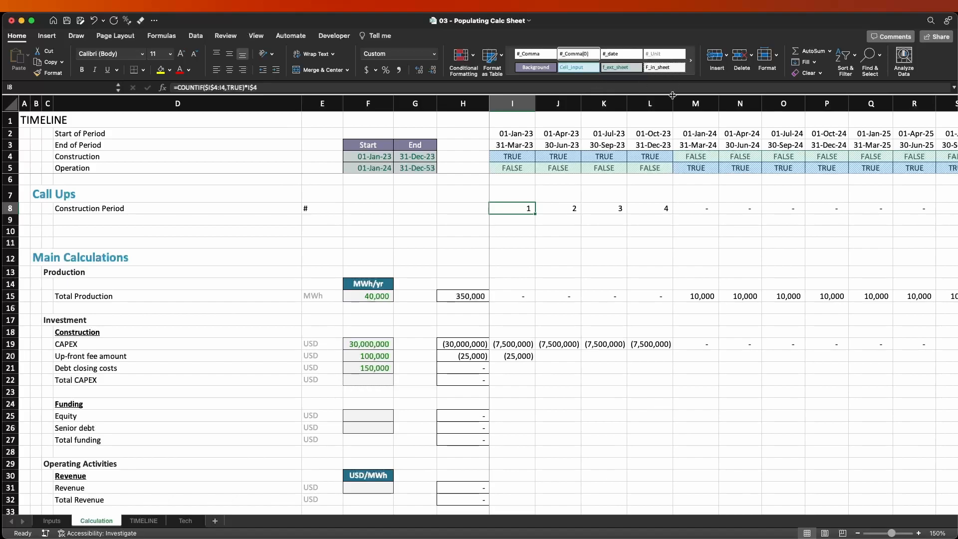
Enter a plain 0 in M9 beneath the Construction Period counter and reselect M8 to compare them.
{"action": "left_click", "coordinate": [700, 210]}
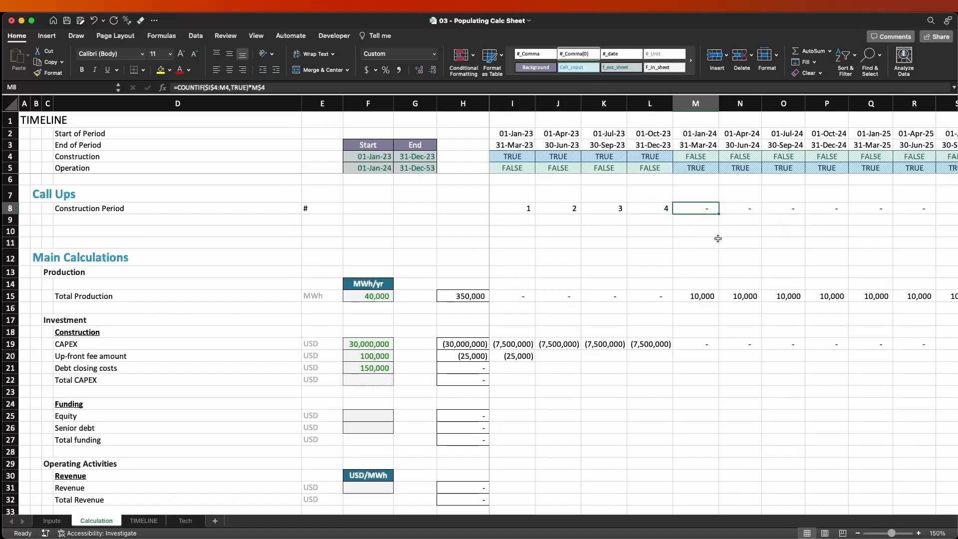
{"action": "left_click", "coordinate": [714, 223]}
{"action": "type", "text": "0"}
{"action": "key", "text": "Return"}
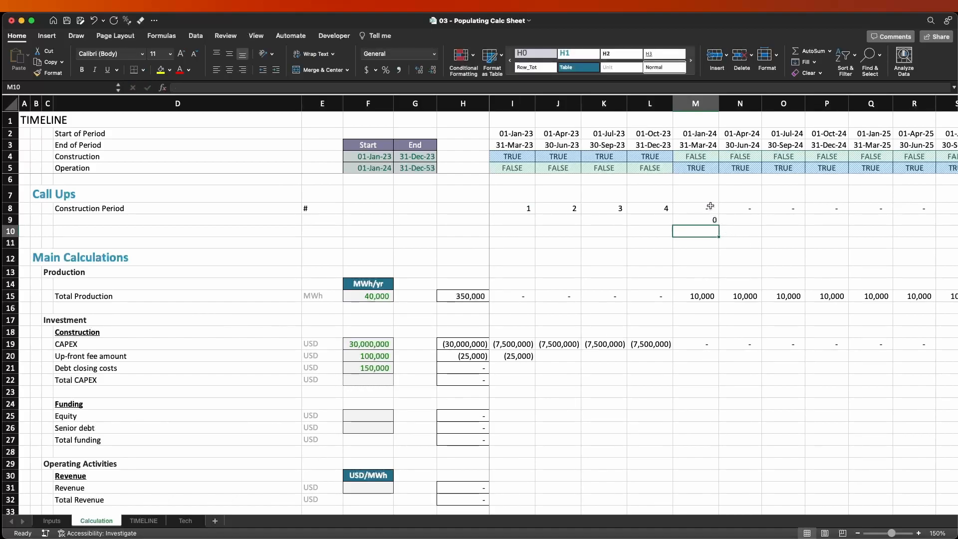
{"action": "left_click", "coordinate": [693, 209]}
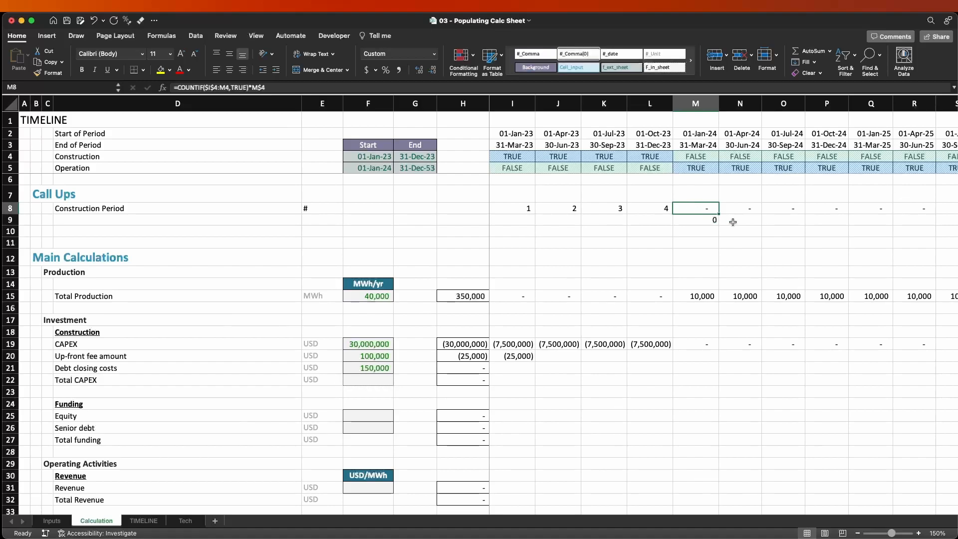
Enter 0.000000000001 in M10 below the plain zero and reselect that cell.
{"action": "key", "text": "Down"}
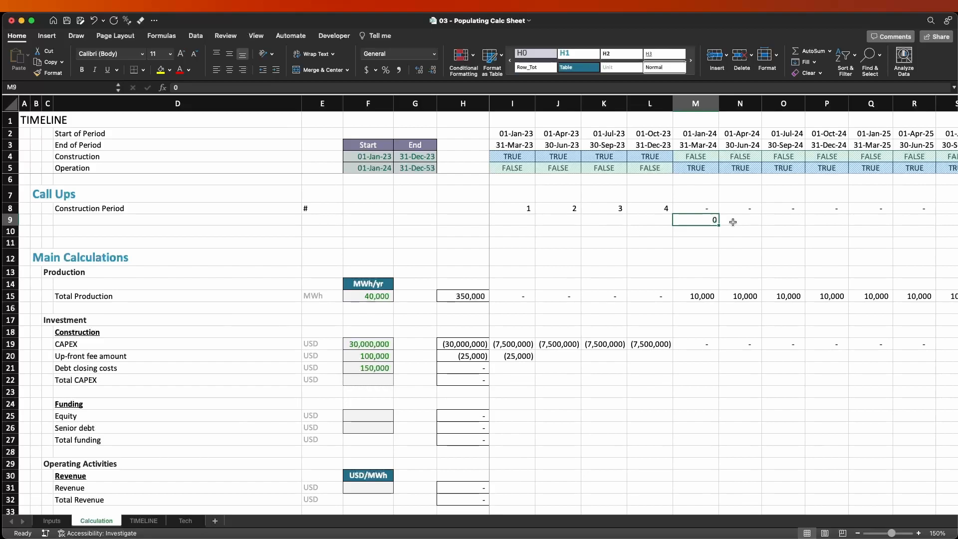
{"action": "key", "text": "Down"}
{"action": "type", "text": "0.000000000001"}
{"action": "key", "text": "Return"}
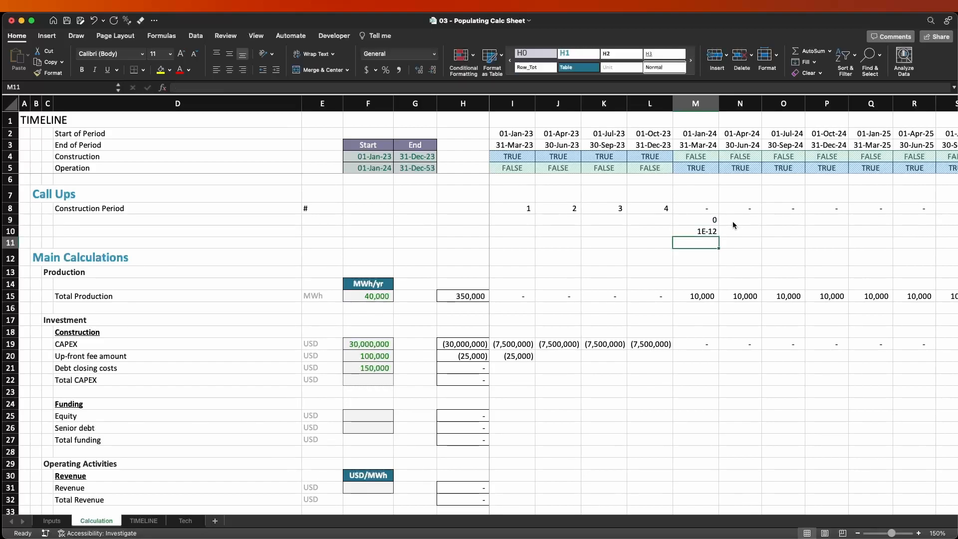
{"action": "key", "text": "Up"}
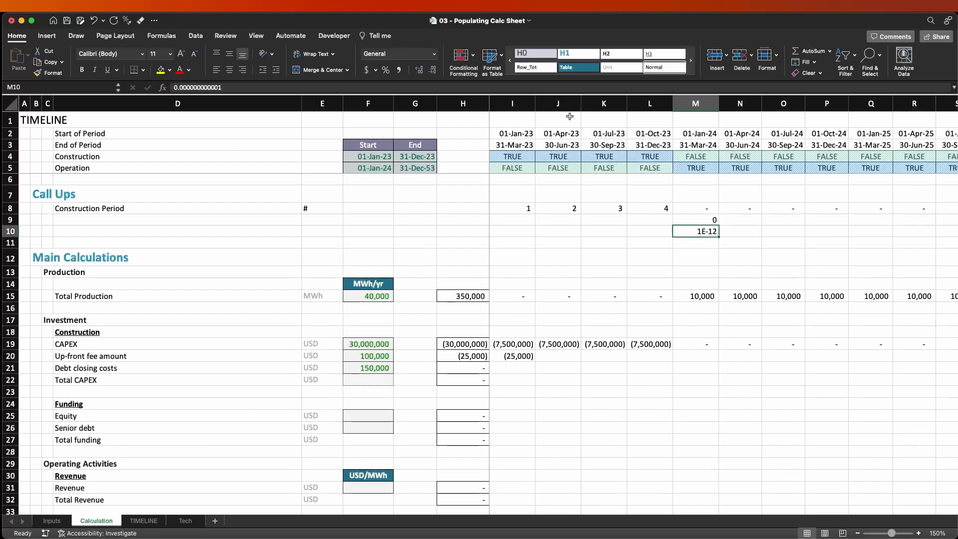
Apply the #_Comma[0] cell style to the tiny test value in M10 and compare it with the plain zero in M9.
{"action": "left_click", "coordinate": [600, 79]}
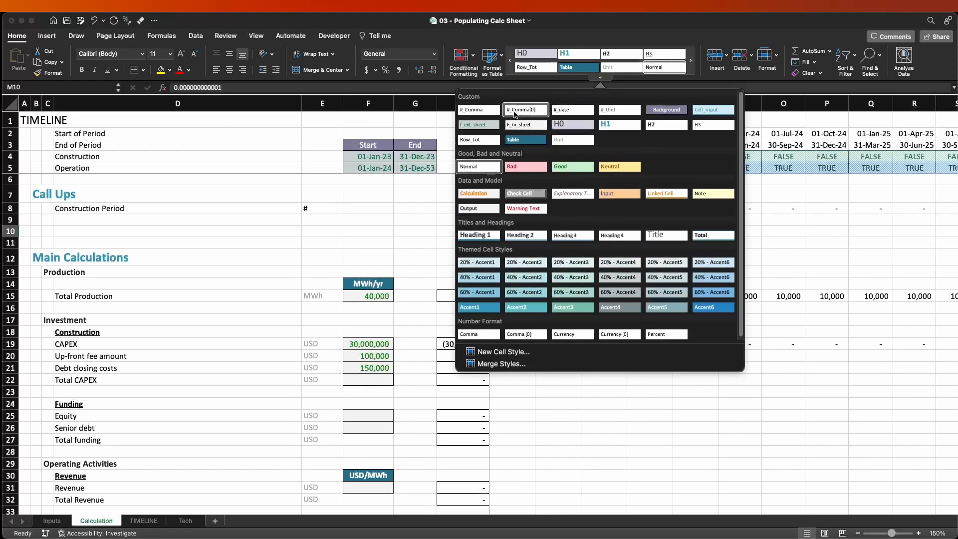
{"action": "left_click", "coordinate": [526, 110]}
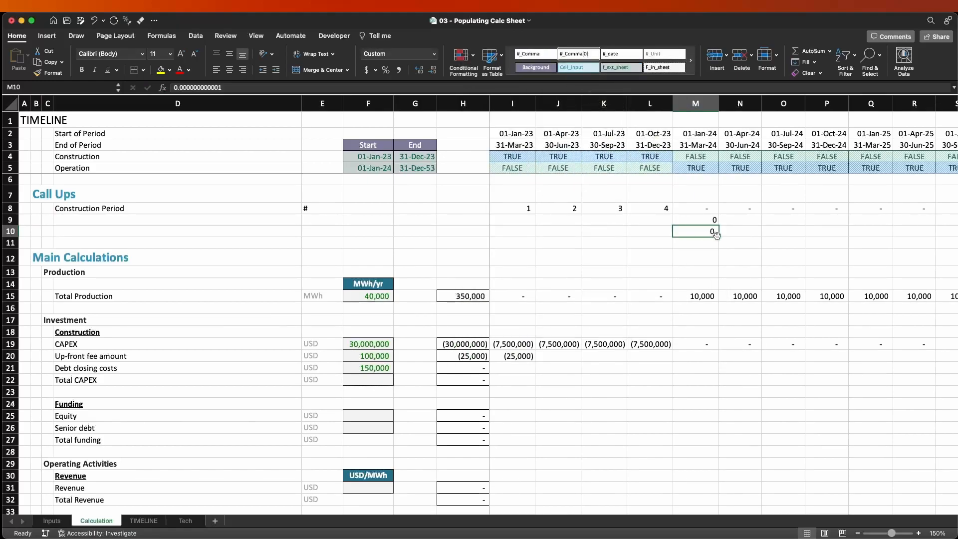
{"action": "mouse_move", "coordinate": [709, 219]}
{"action": "left_mouse_down"}
{"action": "mouse_move", "coordinate": [711, 233]}
{"action": "mouse_move", "coordinate": [712, 222]}
{"action": "left_mouse_up"}
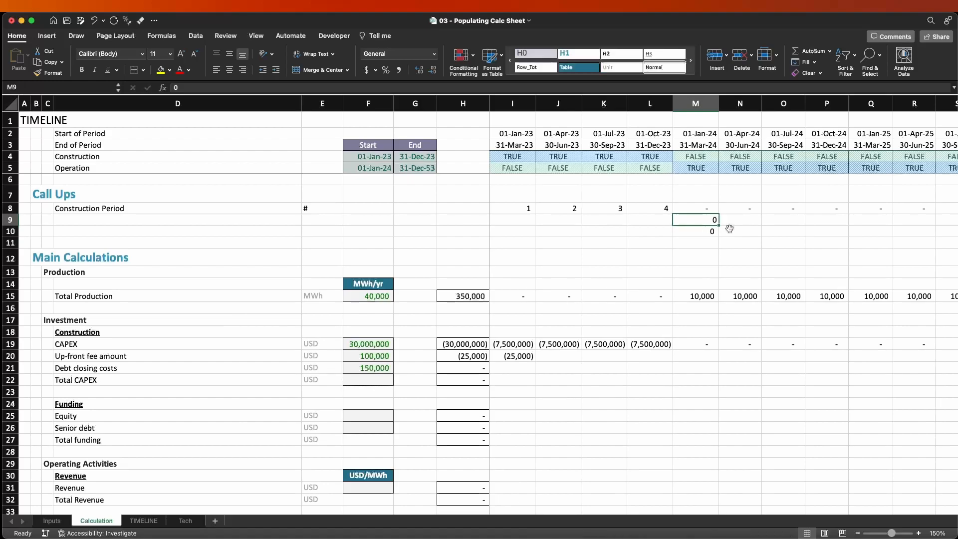
Clear the test values from M9:M10 and reselect M8.
{"action": "key", "text": "Down"}
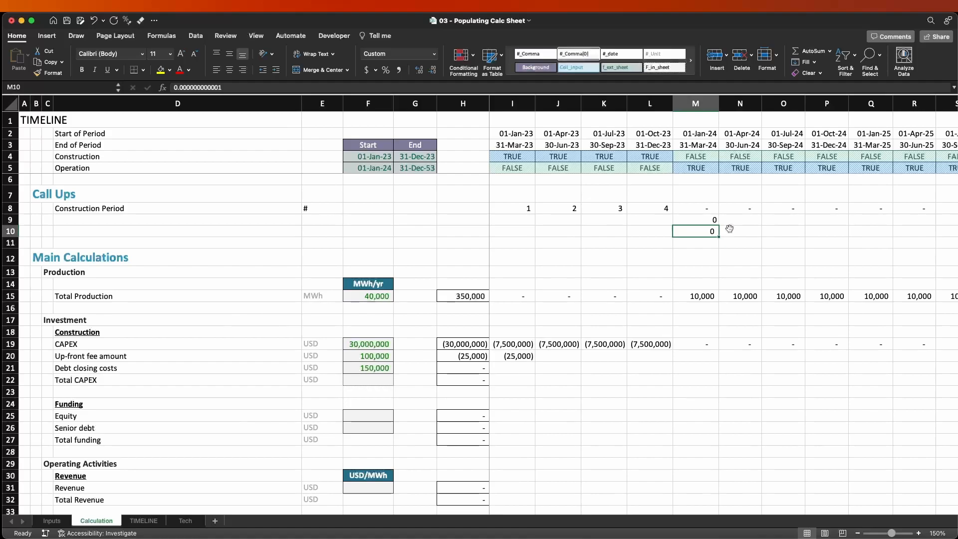
{"action": "key", "text": "shift+Up"}
{"action": "key", "text": "Delete"}
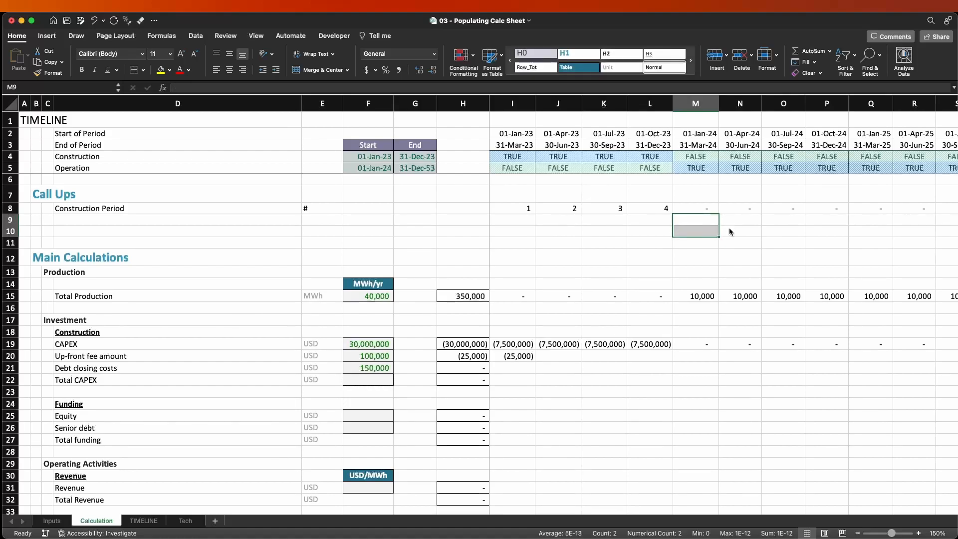
{"action": "key", "text": "Up"}
{"action": "key", "text": "Up"}
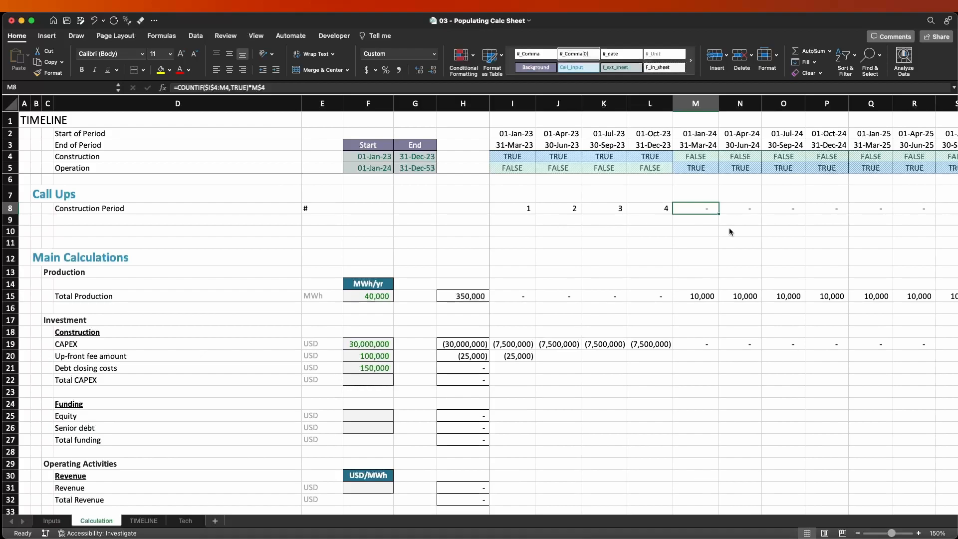
Label row 9 "Operation Period" in D9 and enter # as its unit in E9.
{"action": "key", "text": "Left"}
{"action": "key", "text": "Left"}
{"action": "key", "text": "Left"}
{"action": "key", "text": "Left"}
{"action": "key", "text": "Left"}
{"action": "key", "text": "Left"}
{"action": "key", "text": "Right"}
{"action": "key", "text": "Down"}
{"action": "key", "text": "Left"}
{"action": "key", "text": "Left"}
{"action": "key", "text": "Left"}
{"action": "key", "text": "Left"}
{"action": "key", "text": "Left"}
{"action": "key", "text": "Right"}
{"action": "type", "text": "Operatri"}
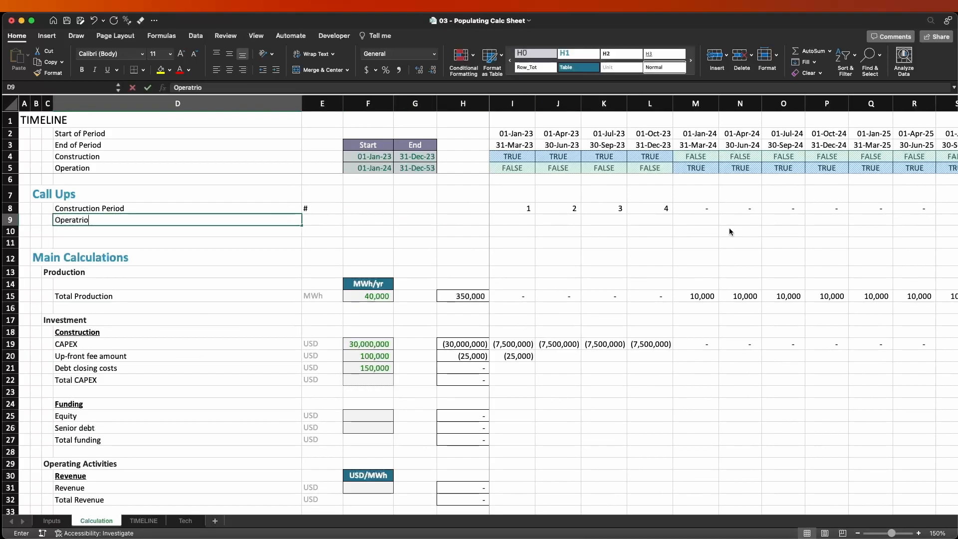
{"action": "type", "text": "ion Period"}
{"action": "key", "text": "Right"}
{"action": "type", "text": "#"}
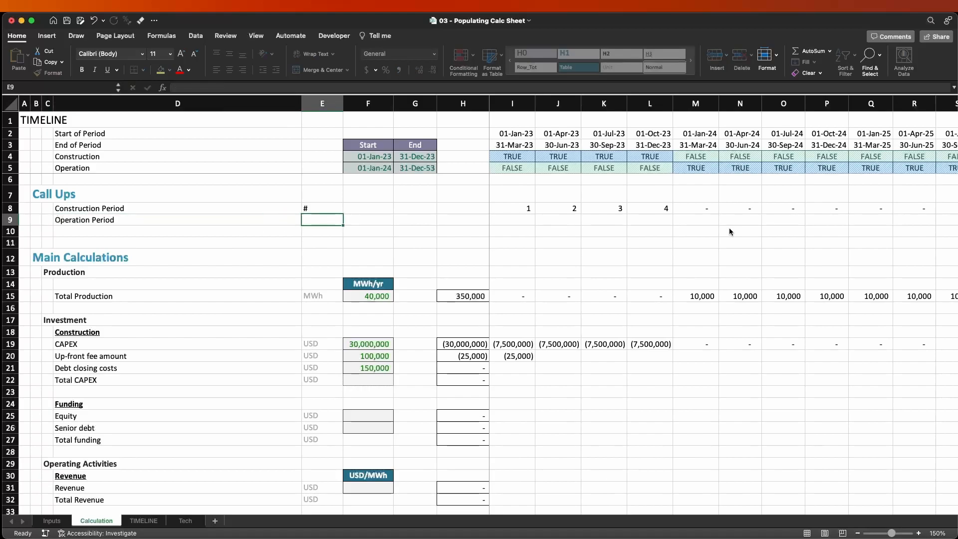
Apply the Unit cell style to the # unit cells in E8:E9.
{"action": "key", "text": "Right"}
{"action": "key", "text": "Left"}
{"action": "key", "text": "shift+Up"}
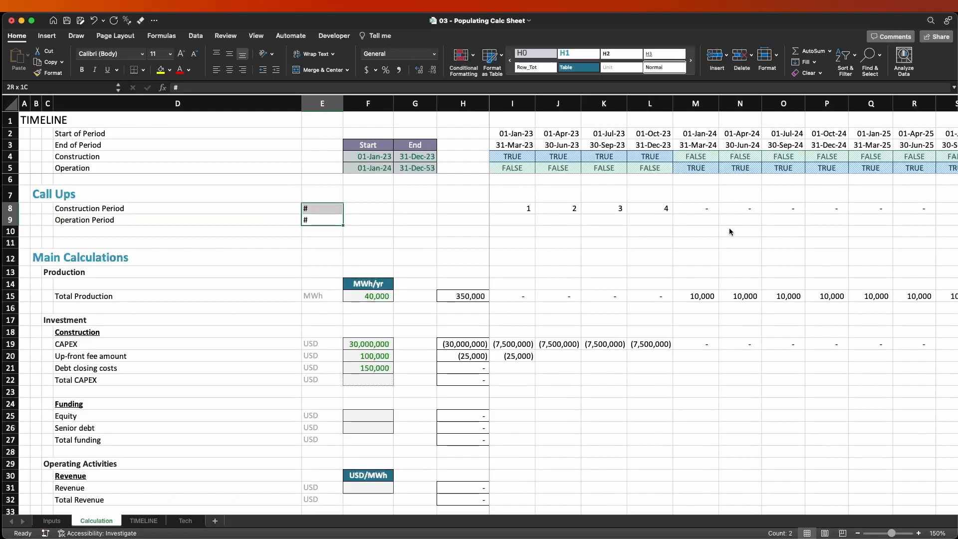
{"action": "left_click", "coordinate": [617, 68]}
Enter =COUNTIF($I$5:I5,TRUE)*I$5 in I9, adapting the Construction Period counter to the Operation flags.
{"action": "key", "text": "Right"}
{"action": "key", "text": "Right"}
{"action": "key", "text": "Right"}
{"action": "key", "text": "Right"}
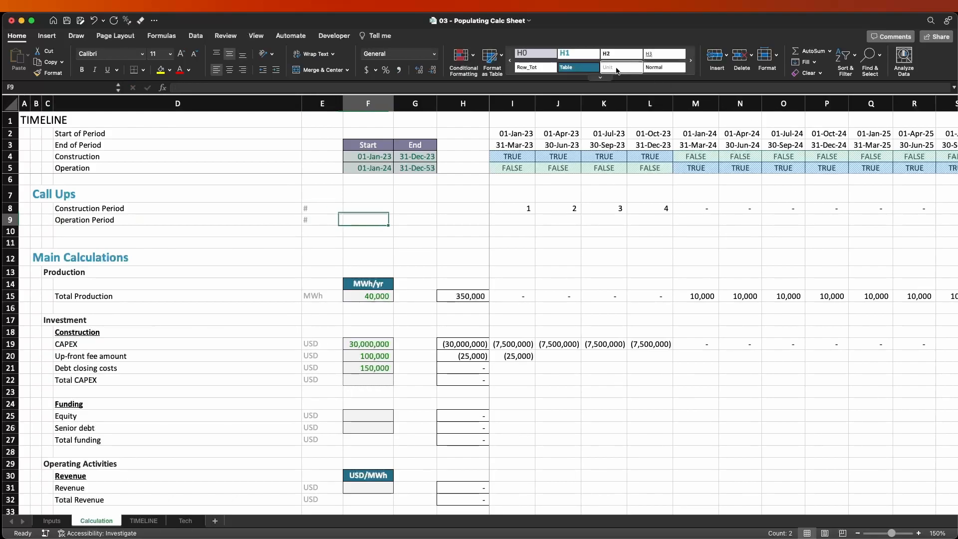
{"action": "type", "text": "=COUNTIF($I$4:I5,TRUE)*I$4"}
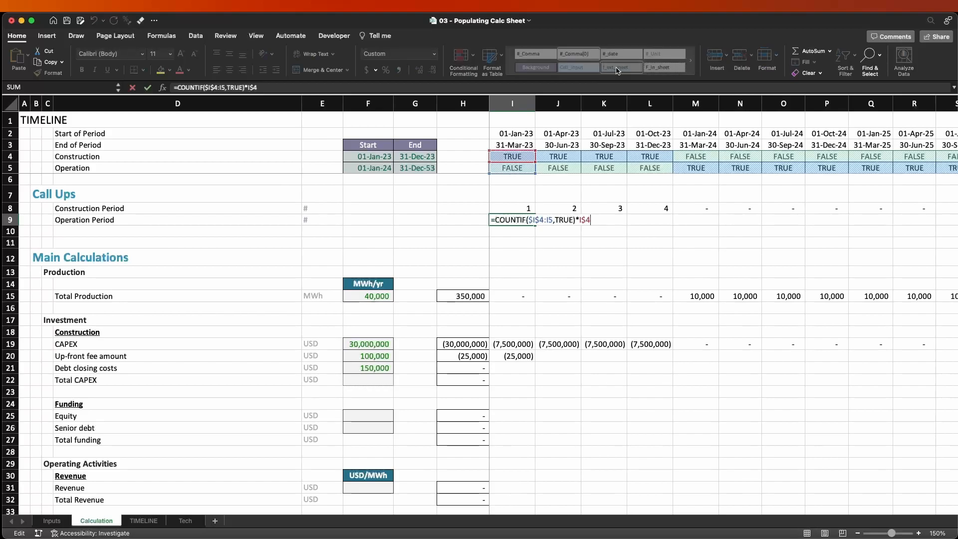
{"action": "key", "text": "Escape"}
{"action": "key", "text": "F2"}
{"action": "left_click", "coordinate": [539, 219]}
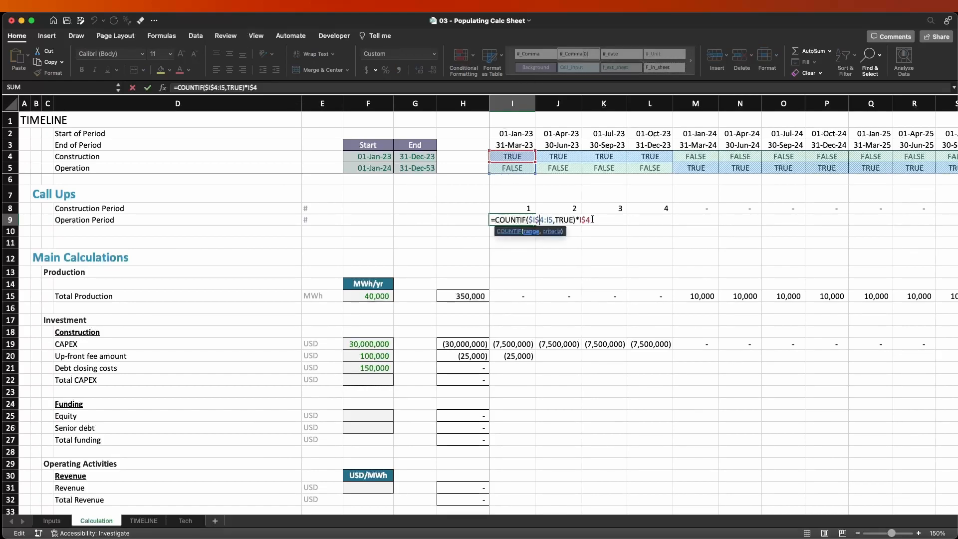
{"action": "key", "text": "Delete"}
{"action": "type", "text": "5"}
{"action": "key", "text": "Right"}
{"action": "key", "text": "Right"}
{"action": "key", "text": "Right"}
{"action": "key", "text": "Right"}
{"action": "key", "text": "Right"}
{"action": "key", "text": "Right"}
{"action": "key", "text": "Right"}
{"action": "key", "text": "Right"}
{"action": "key", "text": "Right"}
{"action": "key", "text": "Right"}
{"action": "key", "text": "Right"}
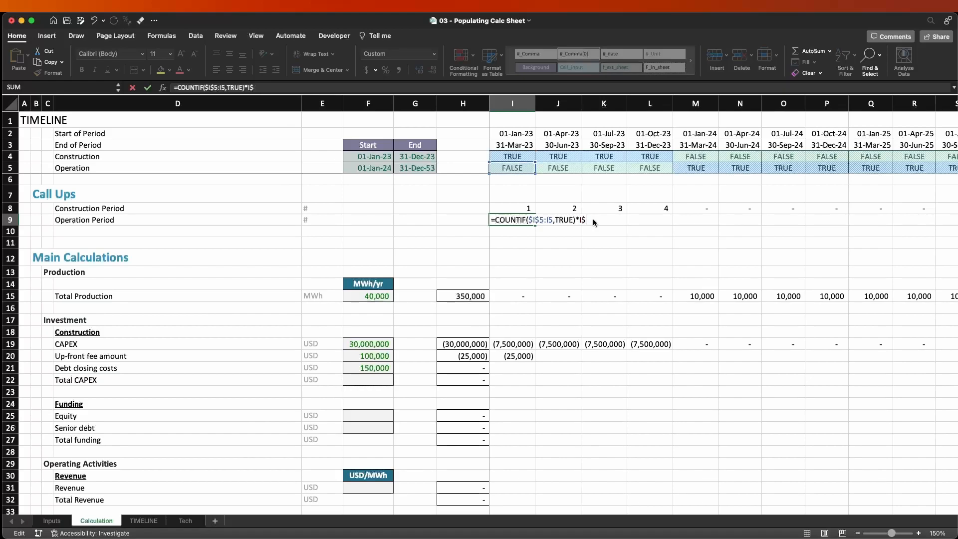
{"action": "key", "text": "Return"}
Copy the counter formula from I9 across the Operation Period row to the end of the timeline.
{"action": "key", "text": "Up"}
{"action": "key", "text": "super+c"}
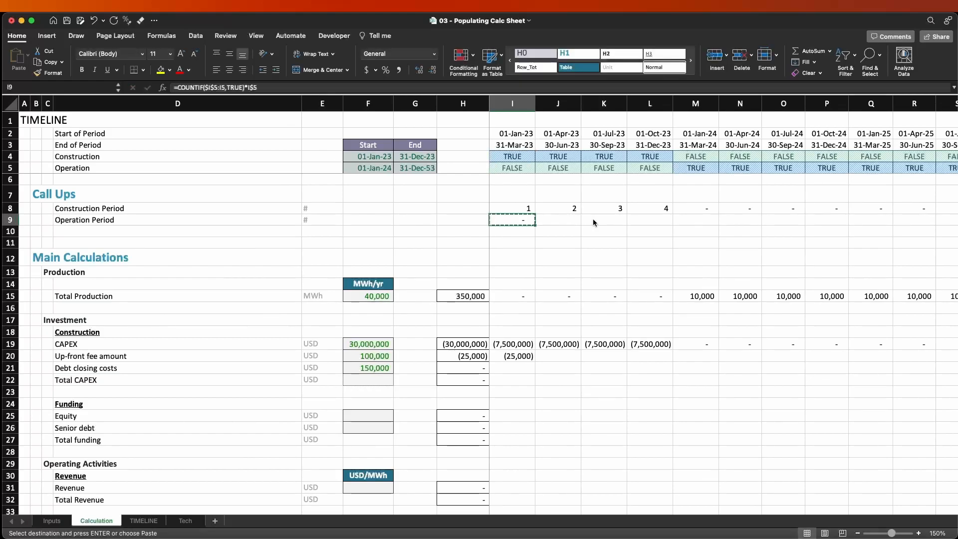
{"action": "key", "text": "super+shift+Right"}
{"action": "key", "text": "shift+Left"}
{"action": "key", "text": "Return"}
Check the Operation Period counters in row 9 against the Operation flags.
{"action": "key", "text": "Left"}
{"action": "key", "text": "Right"}
{"action": "key", "text": "Right"}
{"action": "key", "text": "Right"}
{"action": "key", "text": "Right"}
{"action": "key", "text": "Right"}
{"action": "key", "text": "Right"}
{"action": "key", "text": "Right"}
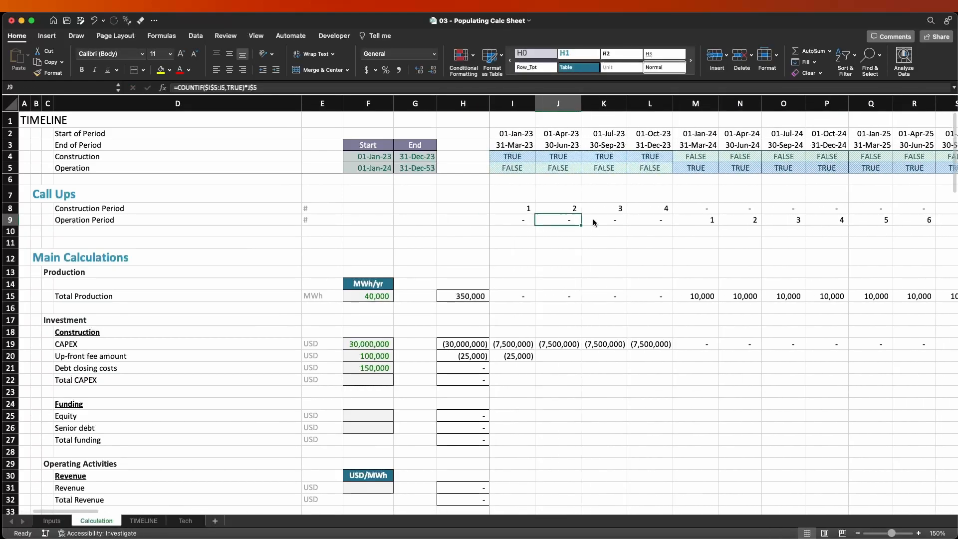
{"action": "key", "text": "Left"}
{"action": "key", "text": "Left"}
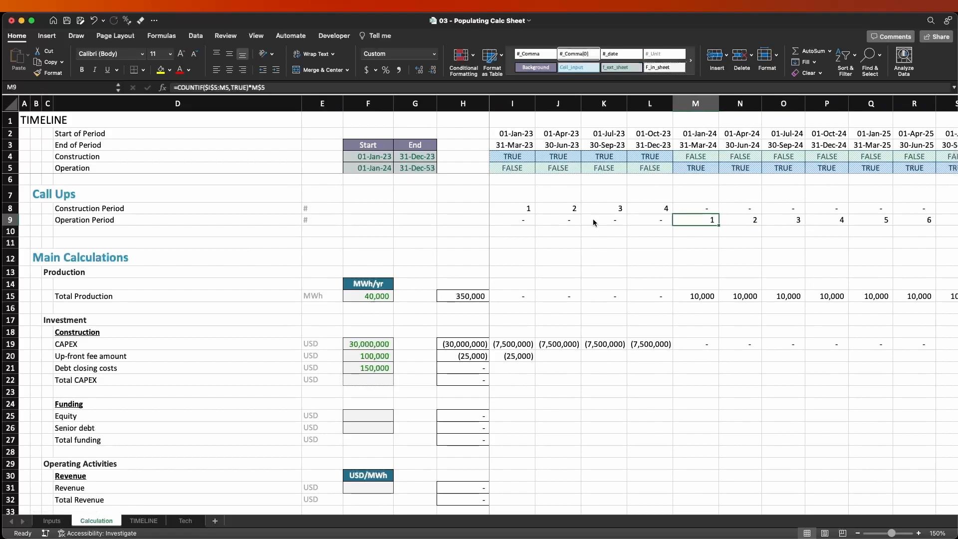
{"action": "key", "text": "Right"}
{"action": "key", "text": "Right"}
{"action": "key", "text": "Right"}
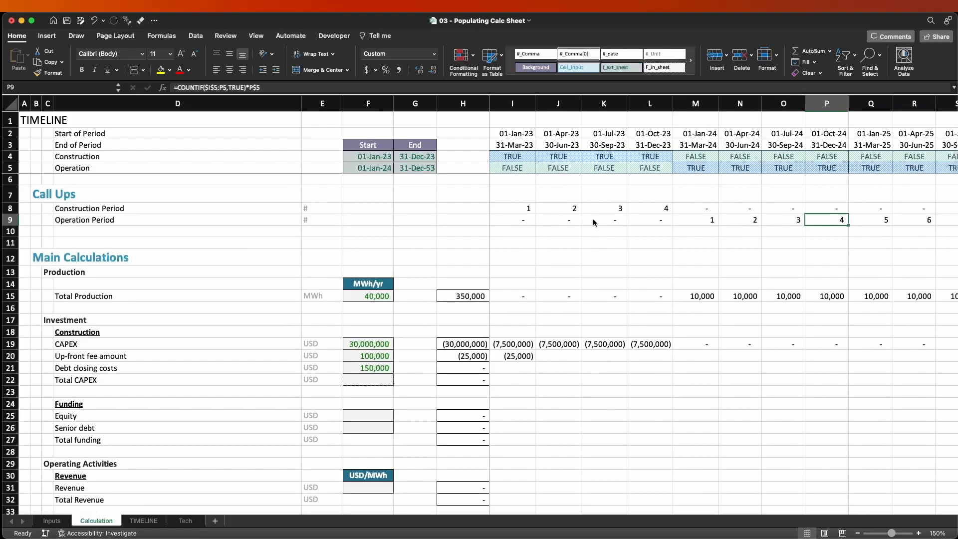
{"action": "key", "text": "Left"}
{"action": "key", "text": "Left"}
{"action": "key", "text": "Left"}
{"action": "key", "text": "Left"}
{"action": "key", "text": "Left"}
{"action": "key", "text": "Left"}
{"action": "key", "text": "Left"}
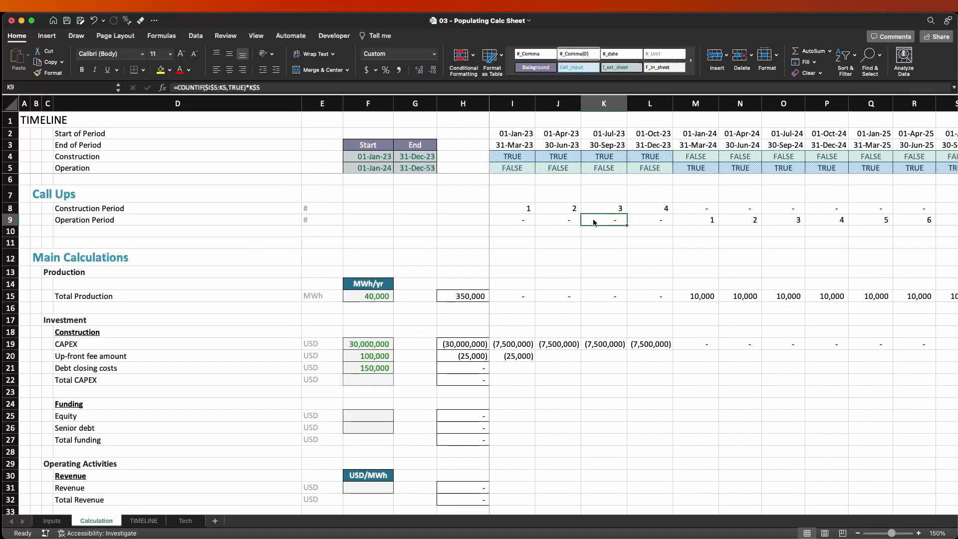
Examine the existing Up-front fee amount formula in I20 without changing it.
{"action": "key", "text": "Down"}
{"action": "key", "text": "Down"}
{"action": "key", "text": "Down"}
{"action": "key", "text": "Down"}
{"action": "key", "text": "Down"}
{"action": "key", "text": "Down"}
{"action": "key", "text": "Down"}
{"action": "key", "text": "Down"}
{"action": "key", "text": "Down"}
{"action": "key", "text": "Down"}
{"action": "key", "text": "Down"}
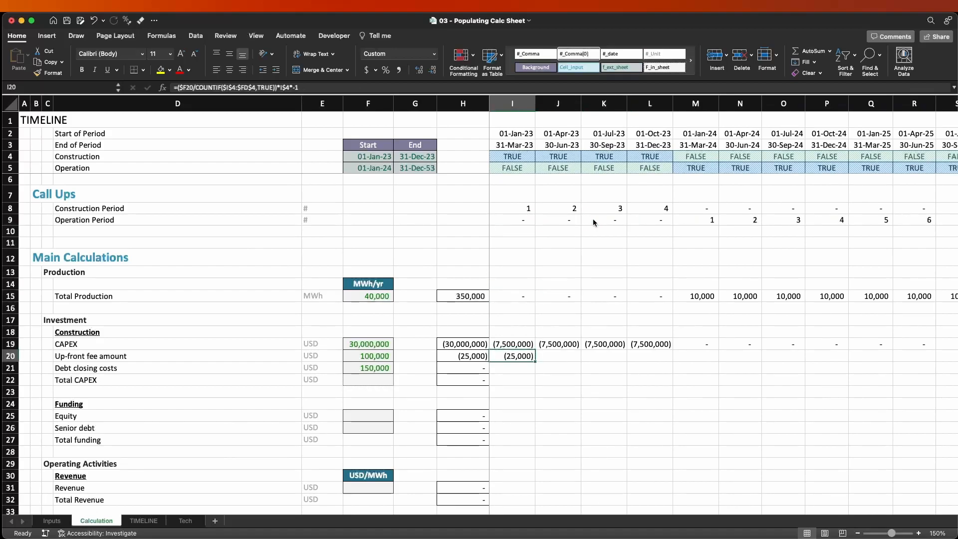
{"action": "key", "text": "F2"}
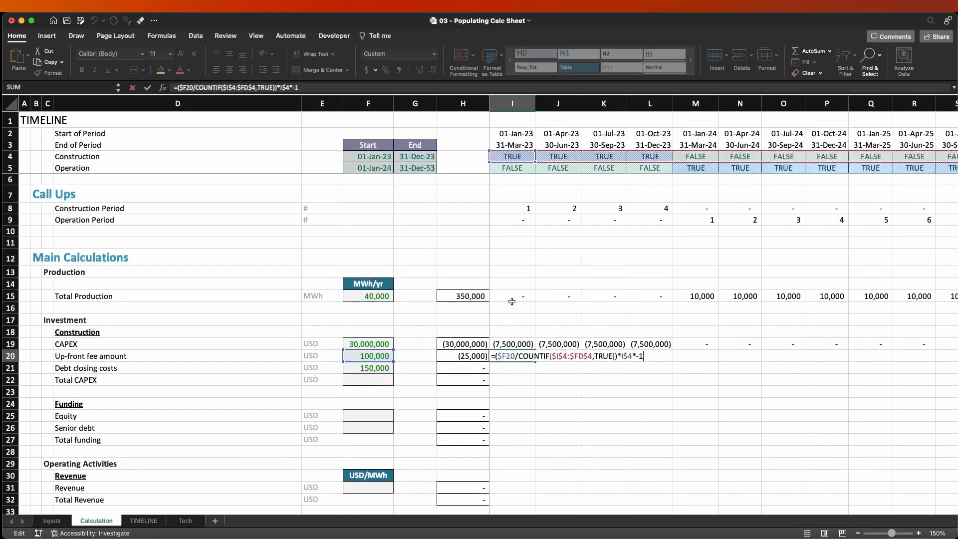
{"action": "key", "text": "ctrl+Return"}
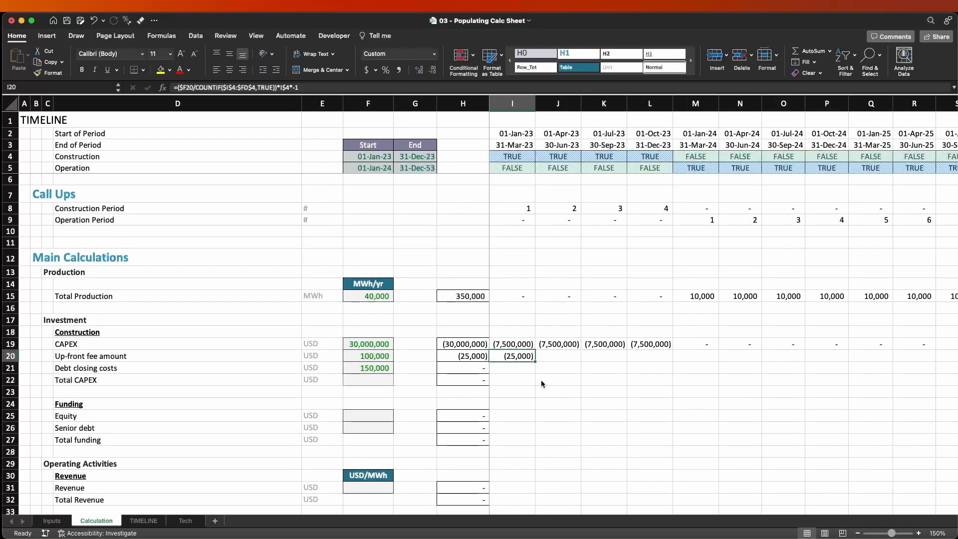
{"action": "type", "text": "="}
{"action": "key", "text": "Left"}
{"action": "key", "text": "Left"}
{"action": "key", "text": "Left"}
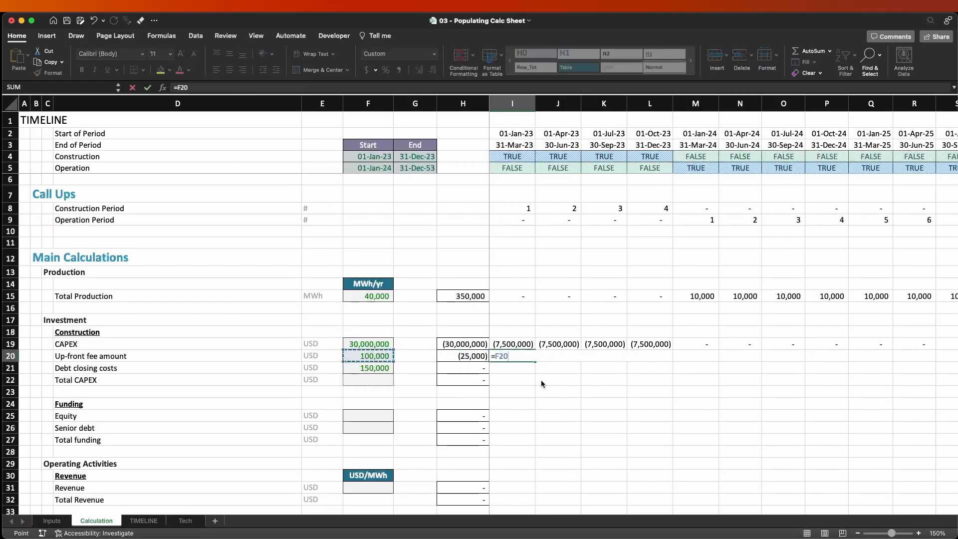
{"action": "key", "text": "Escape"}
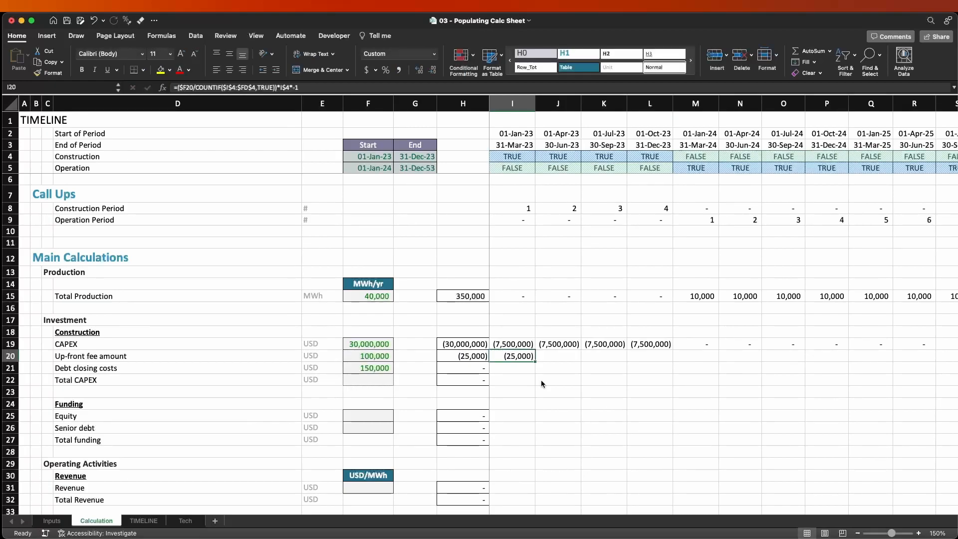
Enter =IF(I$8=1,$F20,0) in I20 to place the up-front fee in the first construction period.
{"action": "type", "text": "=IF("}
{"action": "key", "text": "Up"}
{"action": "key", "text": "Up"}
{"action": "key", "text": "Up"}
{"action": "key", "text": "Up"}
{"action": "key", "text": "Up"}
{"action": "key", "text": "Up"}
{"action": "key", "text": "Up"}
{"action": "key", "text": "Up"}
{"action": "key", "text": "Up"}
{"action": "key", "text": "Up"}
{"action": "key", "text": "Up"}
{"action": "key", "text": "Up"}
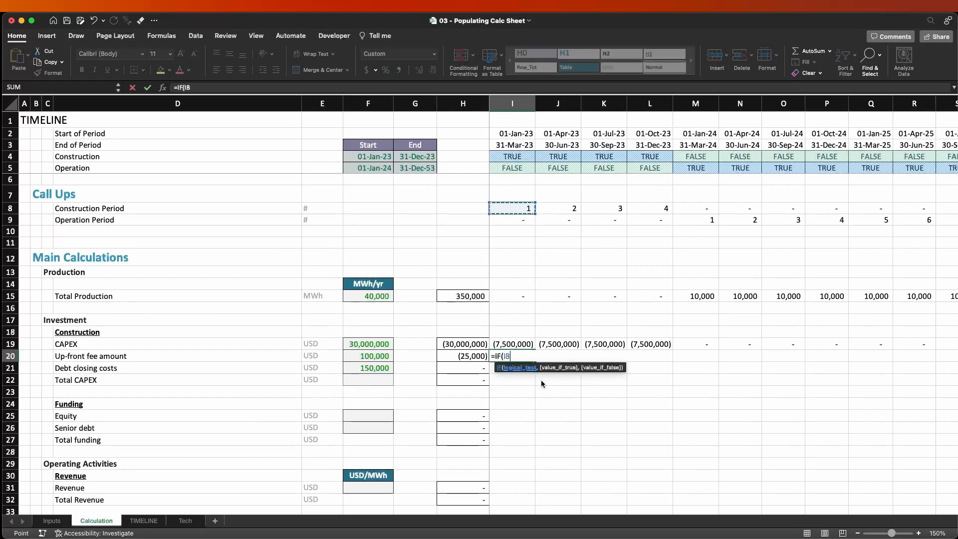
{"action": "key", "text": "F4"}
{"action": "key", "text": "F4"}
{"action": "type", "text": "=1,"}
{"action": "key", "text": "Left"}
{"action": "key", "text": "Left"}
{"action": "key", "text": "Left"}
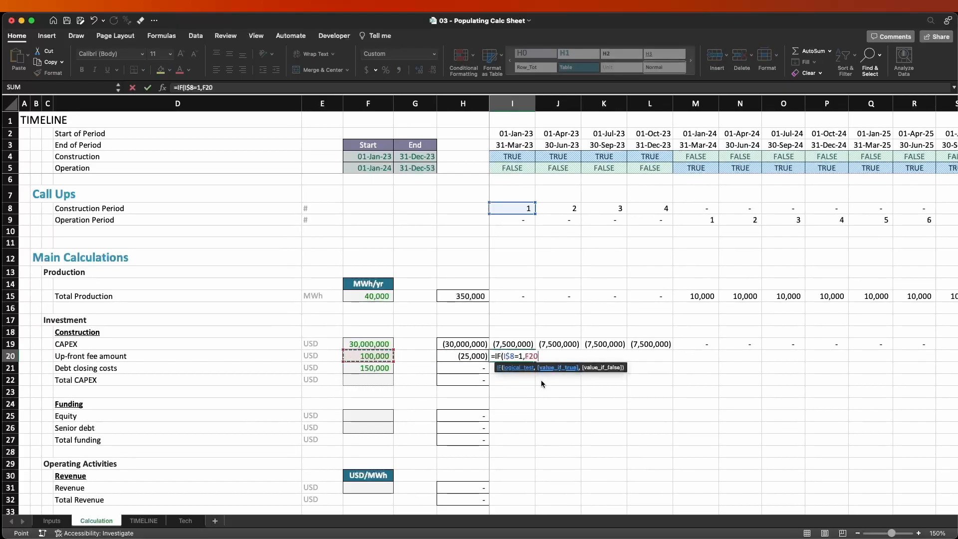
{"action": "type", "text": ",0)"}
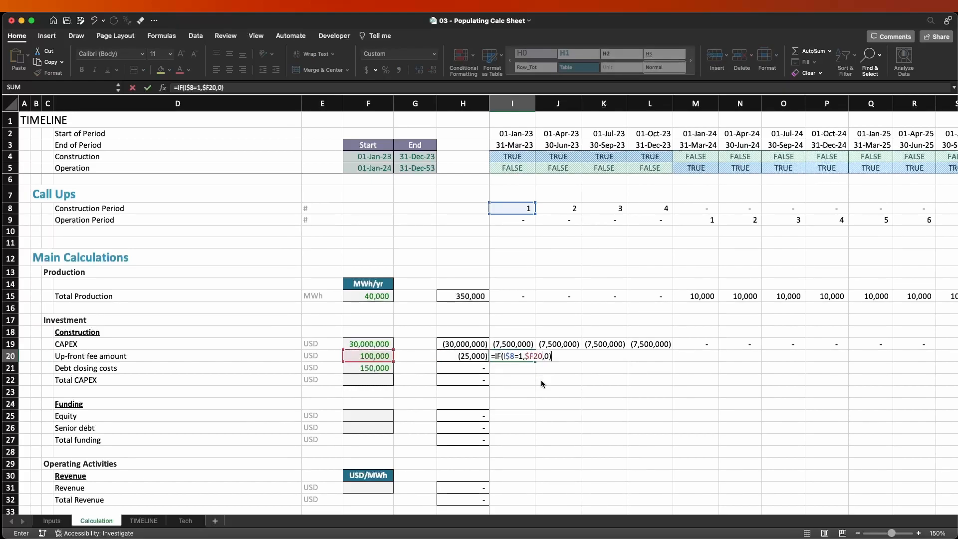
{"action": "key", "text": "Return"}
Copy the IF formula from I20 across the Up-front fee amount row.
{"action": "key", "text": "Up"}
{"action": "key", "text": "ctrl+c"}
{"action": "key", "text": "ctrl+shift+Right"}
{"action": "key", "text": "Return"}
{"action": "key", "text": "Left"}
{"action": "key", "text": "Right"}
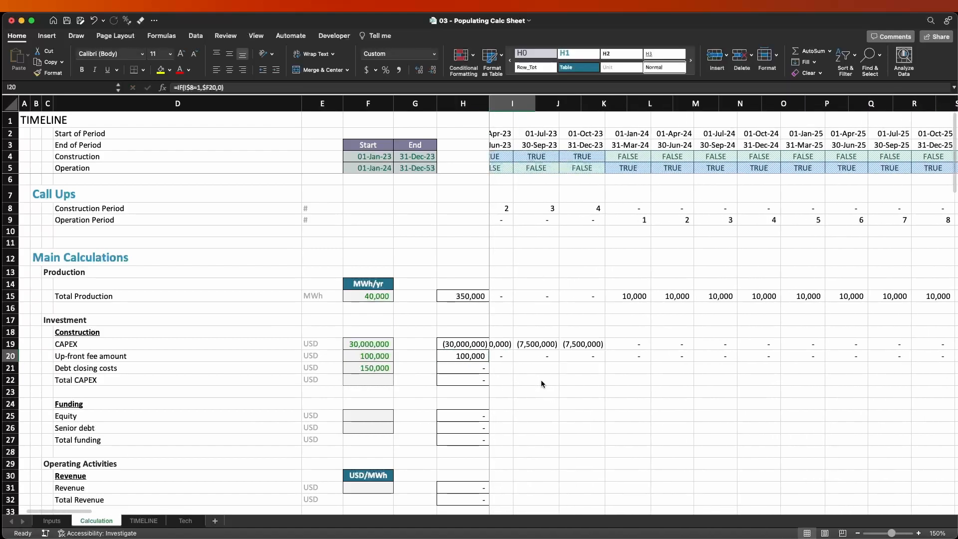
Fill the IF formula from I20 down into Debt closing costs cell I21 and inspect its references.
{"action": "key", "text": "Down"}
{"action": "key", "text": "ctrl+d"}
{"action": "key", "text": "F2"}
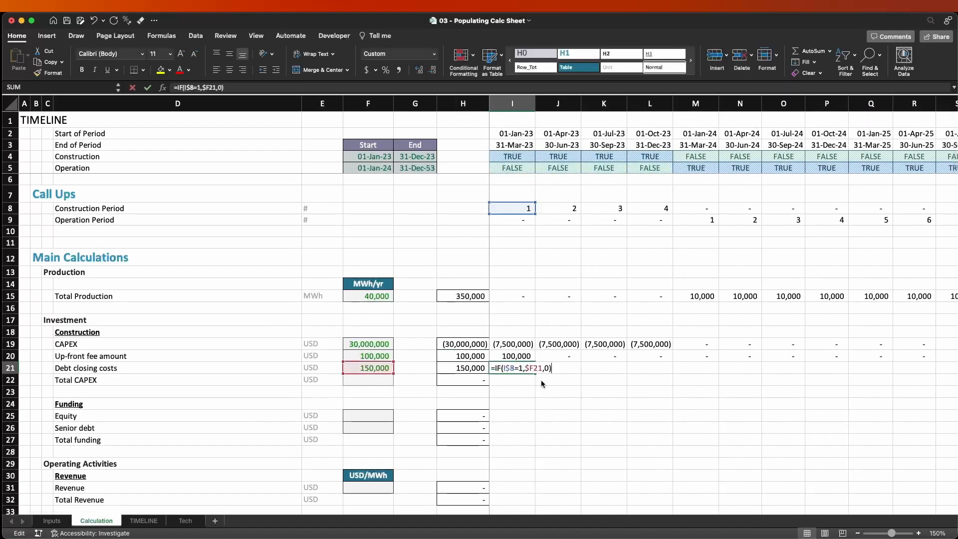
{"action": "key", "text": "Escape"}
Multiply the up-front fee formula in I20 by -1 and fill it down to I21.
{"action": "key", "text": "Up"}
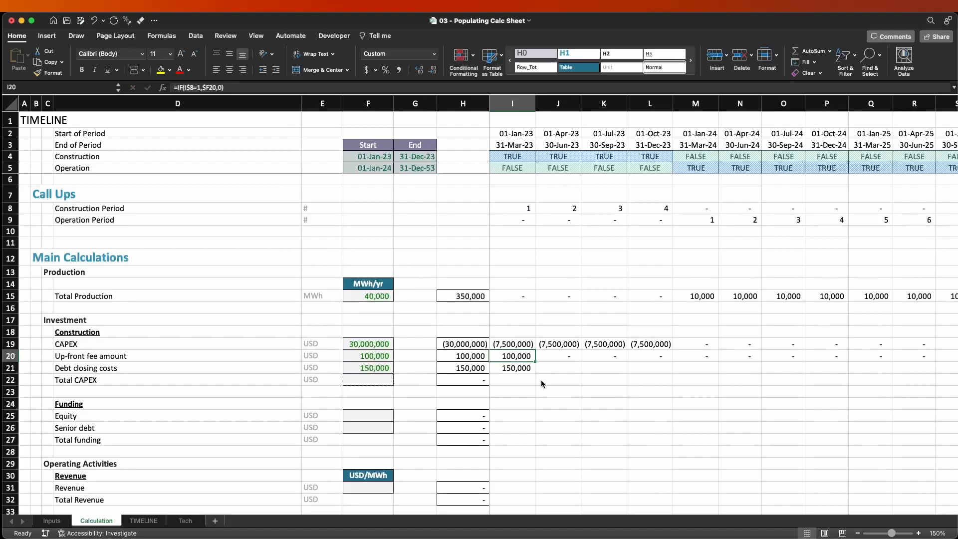
{"action": "key", "text": "F2"}
{"action": "type", "text": "*-1"}
{"action": "key", "text": "Return"}
{"action": "key", "text": "ctrl+d"}
Copy the negated formulas in I20:I21 across the Up-front fee amount and Debt closing costs rows.
{"action": "key", "text": "shift+Up"}
{"action": "key", "text": "ctrl+c"}
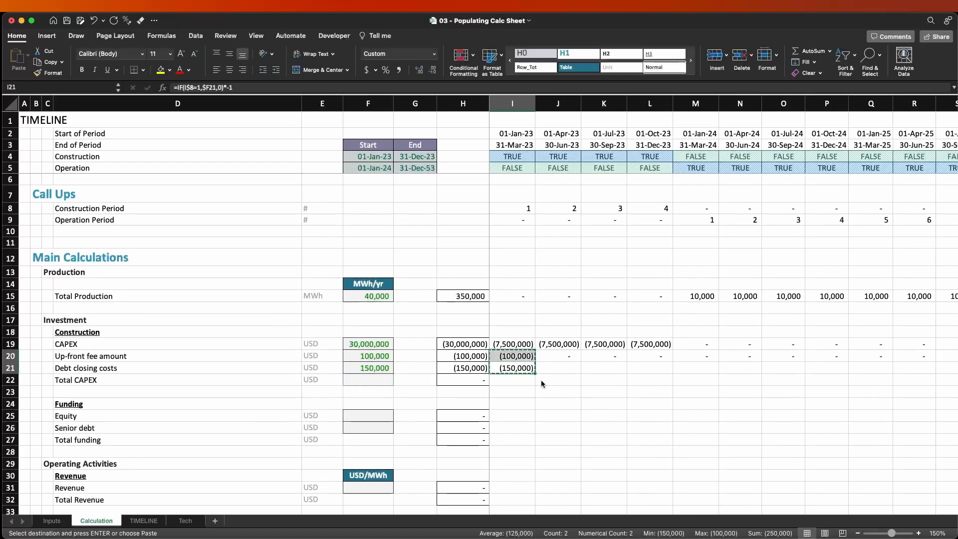
{"action": "key", "text": "ctrl+shift+Right"}
{"action": "key", "text": "Return"}
Review the Up-front fee amount and Debt closing costs rows against their source amounts and the CAPEX row.
{"action": "key", "text": "Right"}
{"action": "key", "text": "Right"}
{"action": "key", "text": "Right"}
{"action": "key", "text": "Right"}
{"action": "key", "text": "Left"}
{"action": "key", "text": "Left"}
{"action": "key", "text": "Left"}
{"action": "key", "text": "Left"}
{"action": "key", "text": "Up"}
{"action": "key", "text": "Up"}
{"action": "key", "text": "Up"}
{"action": "key", "text": "Down"}
{"action": "key", "text": "Down"}
{"action": "key", "text": "Left"}
{"action": "key", "text": "Left"}
{"action": "key", "text": "Left"}
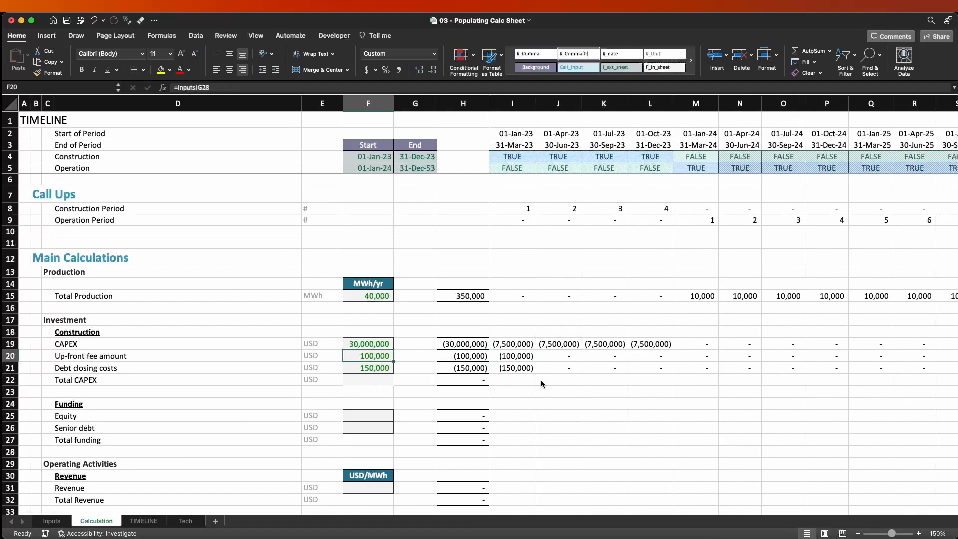
{"action": "key", "text": "Right"}
{"action": "key", "text": "Right"}
{"action": "key", "text": "Right"}
{"action": "key", "text": "Right"}
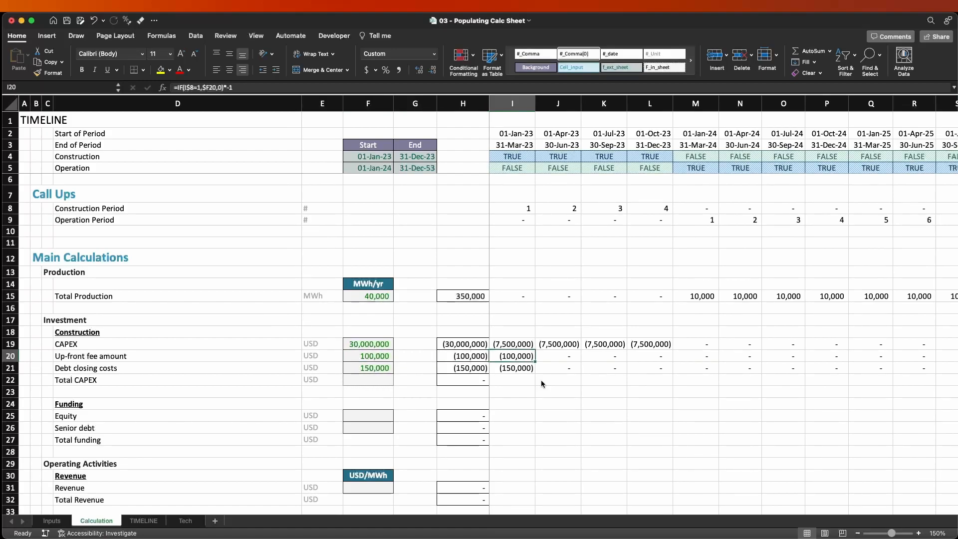
{"action": "key", "text": "Left"}
{"action": "key", "text": "Left"}
{"action": "key", "text": "Right"}
Enter =SUM(I19:I21) in Total CAPEX cell I22.
{"action": "key", "text": "Down"}
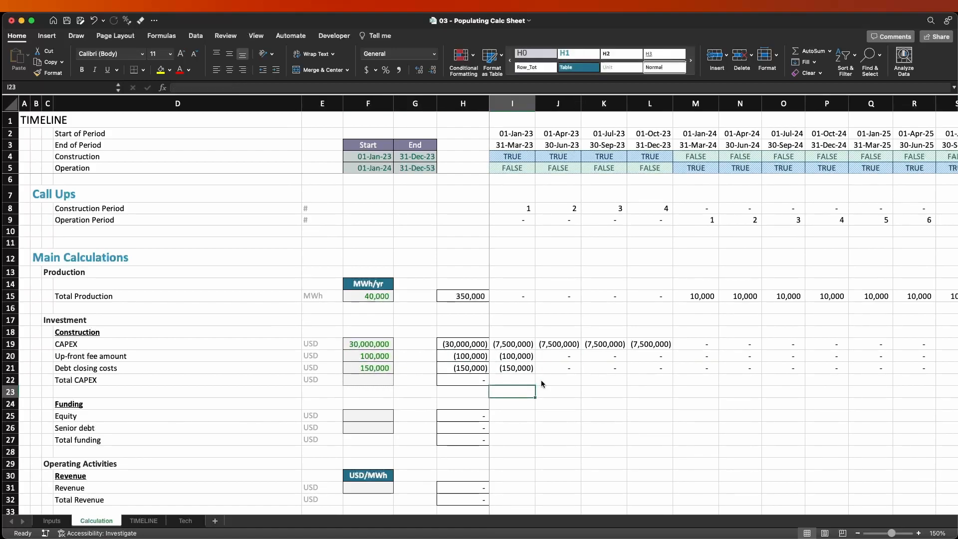
{"action": "key", "text": "Down"}
{"action": "type", "text": "=SUM("}
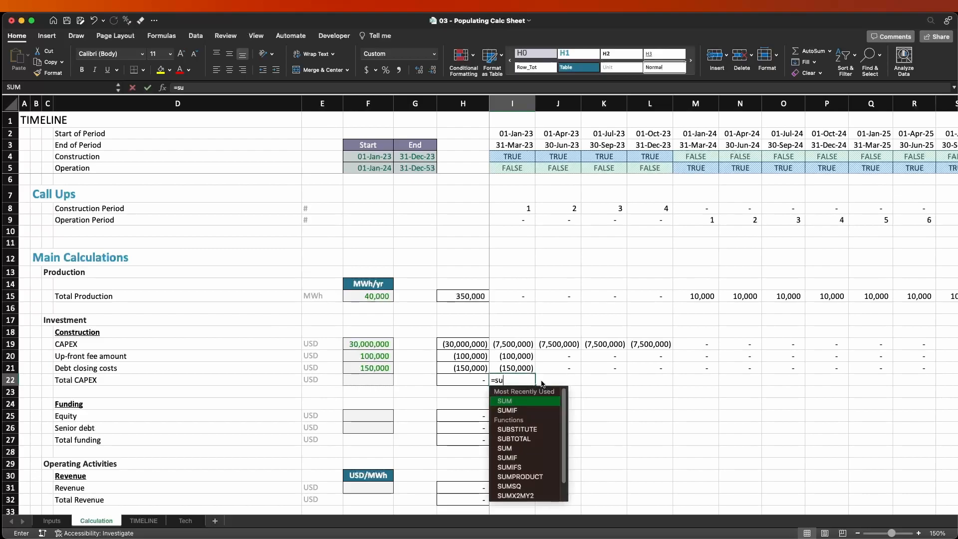
{"action": "key", "text": "Up"}
{"action": "key", "text": "shift+Up"}
{"action": "key", "text": "shift+Up"}
{"action": "key", "text": "Return"}
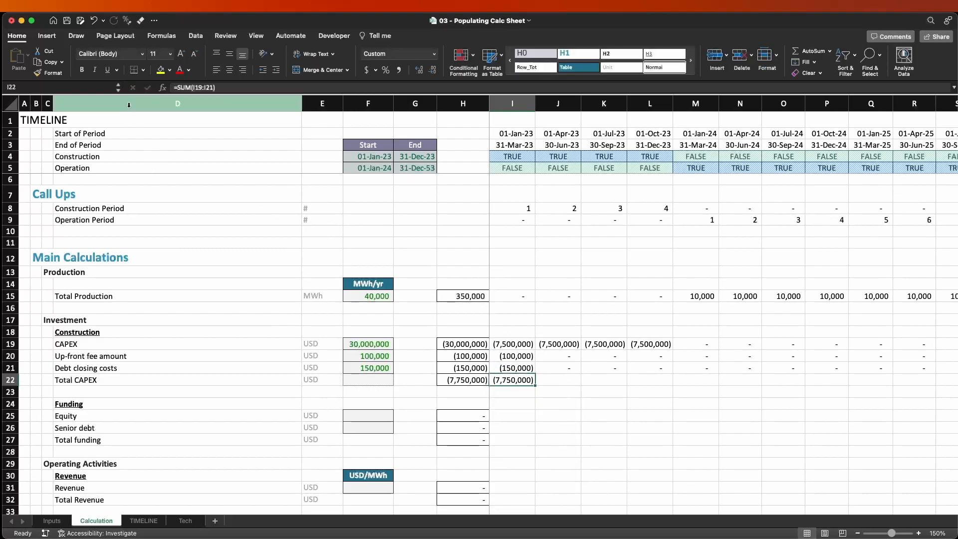
Add a top border to Total CAPEX cell I22 and copy the cell across the rest of the timeline row.
{"action": "left_click", "coordinate": [144, 71]}
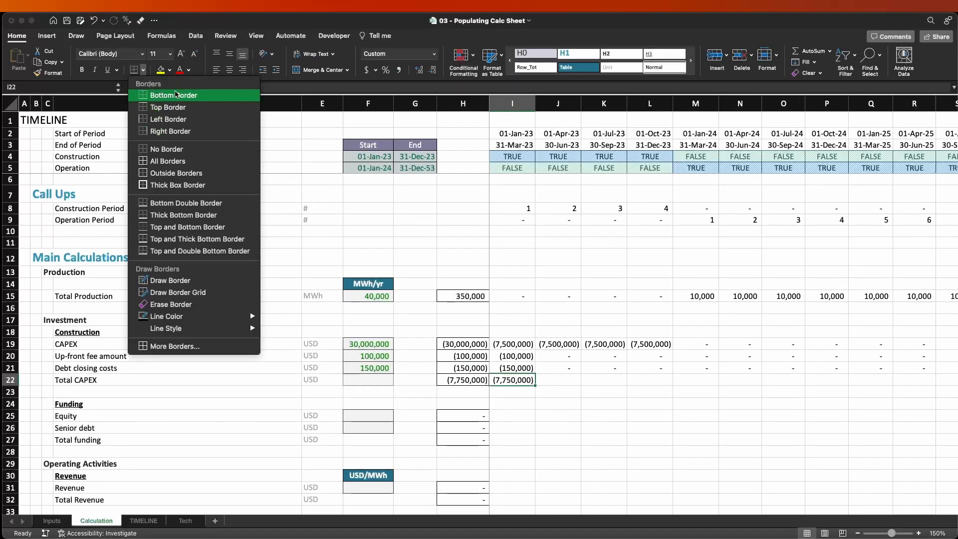
{"action": "left_click", "coordinate": [168, 107]}
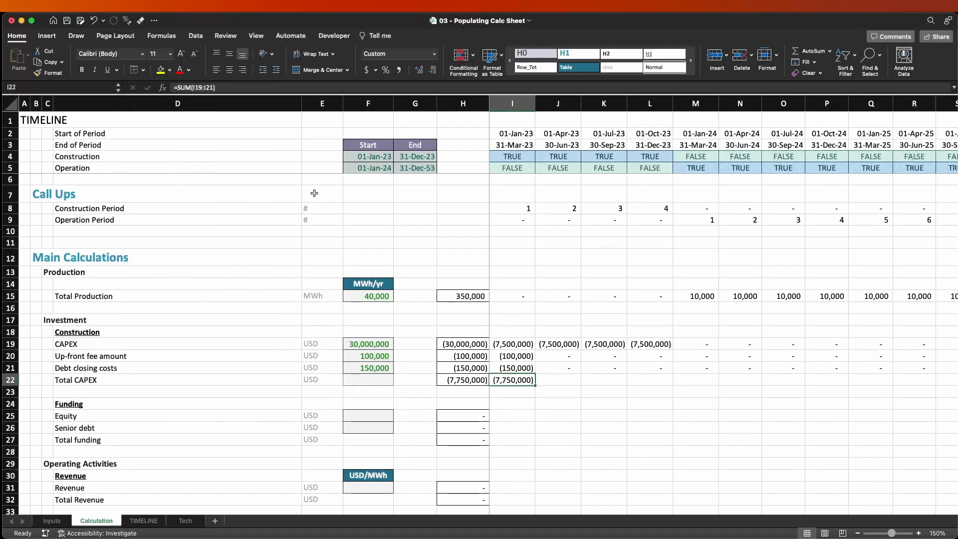
{"action": "key", "text": "Return"}
{"action": "key", "text": "Up"}
{"action": "key", "text": "ctrl+c"}
{"action": "key", "text": "ctrl+shift+Right"}
{"action": "key", "text": "Return"}
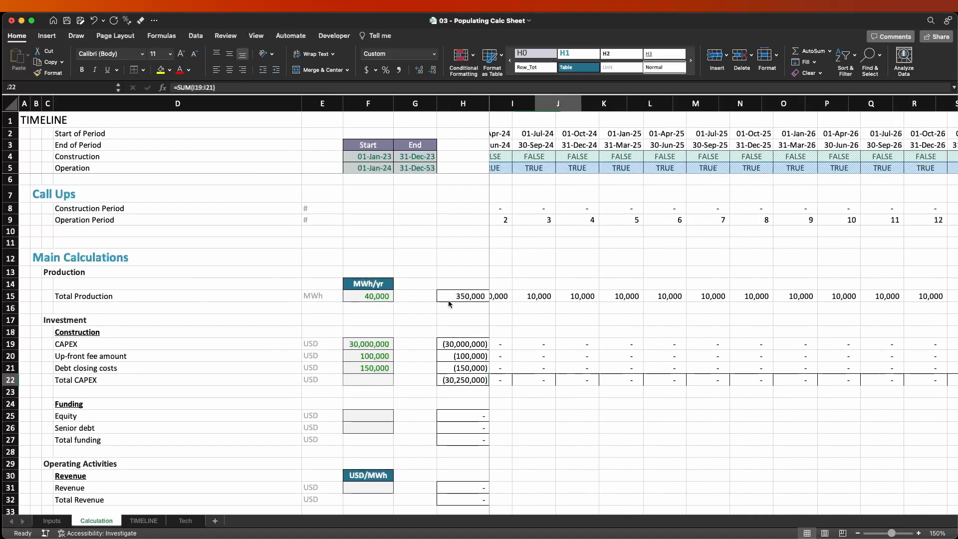
Remove the left border from the Total CAPEX row cells across the timeline, keeping the top border.
{"action": "key", "text": "ctrl+shift+Right"}
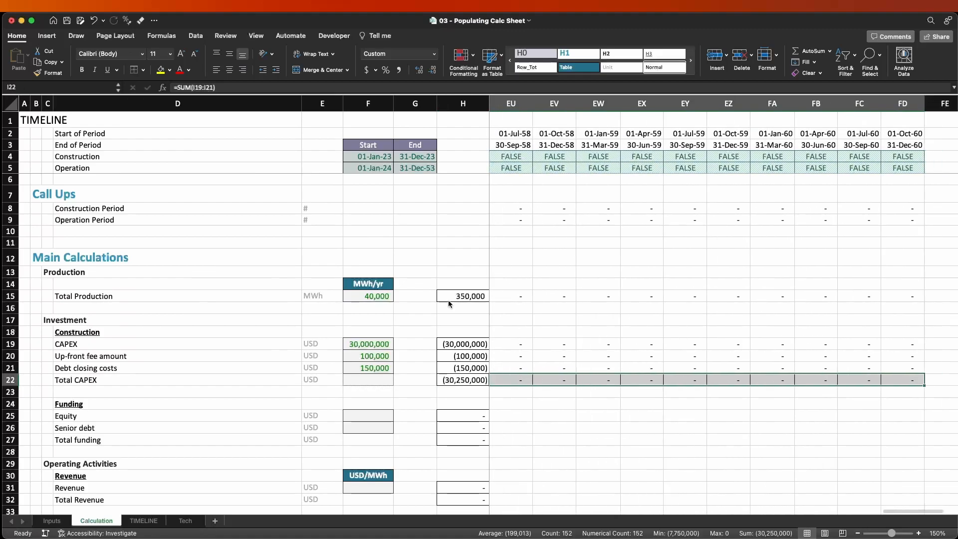
{"action": "left_click", "coordinate": [144, 70]}
{"action": "left_click", "coordinate": [167, 346]}
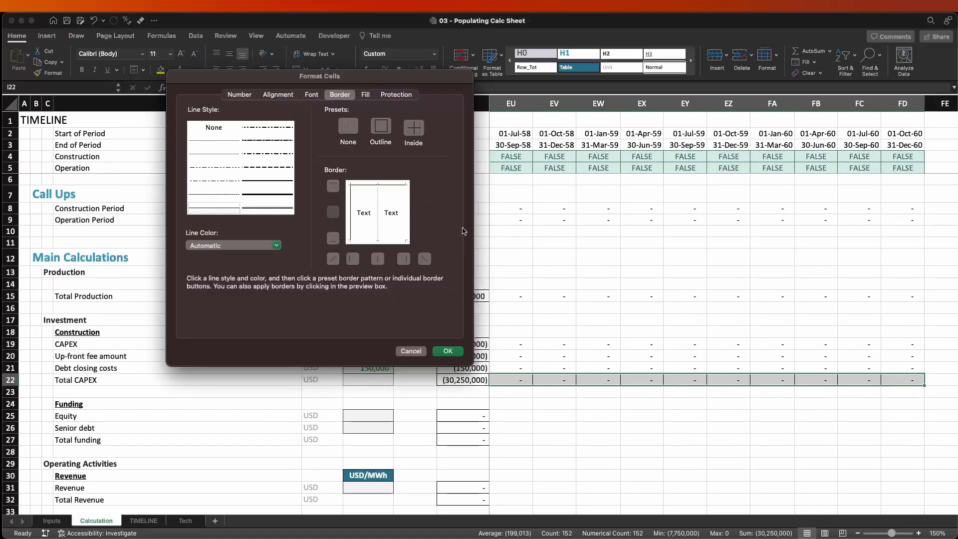
{"action": "left_click", "coordinate": [385, 214]}
{"action": "left_click", "coordinate": [365, 210]}
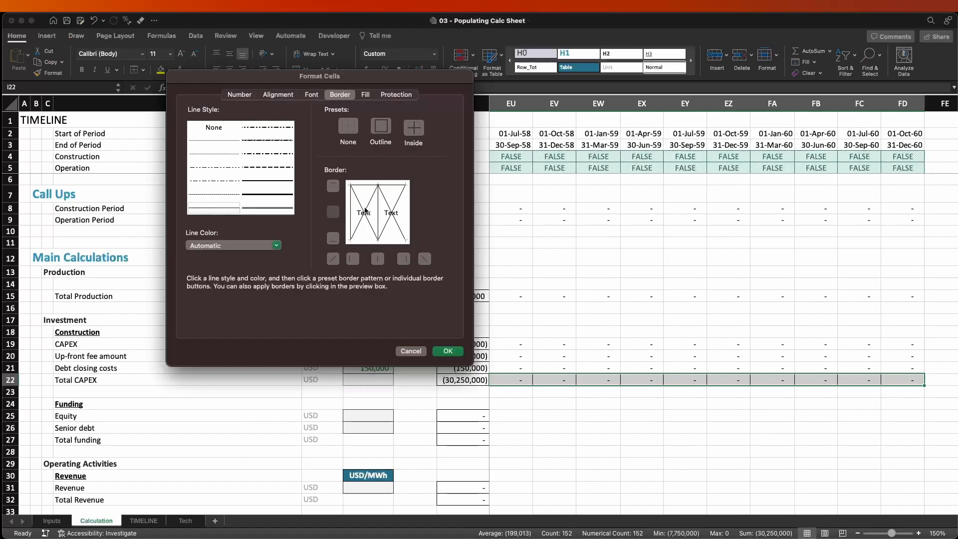
{"action": "left_click", "coordinate": [369, 206]}
{"action": "left_click", "coordinate": [364, 210]}
{"action": "left_click", "coordinate": [352, 213]}
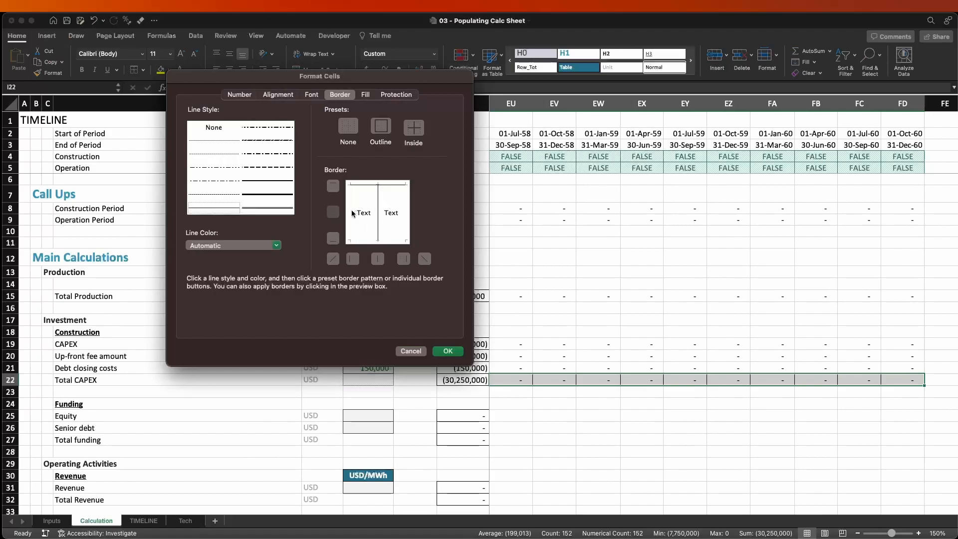
{"action": "left_click", "coordinate": [448, 351]}
{"action": "key", "text": "Home"}
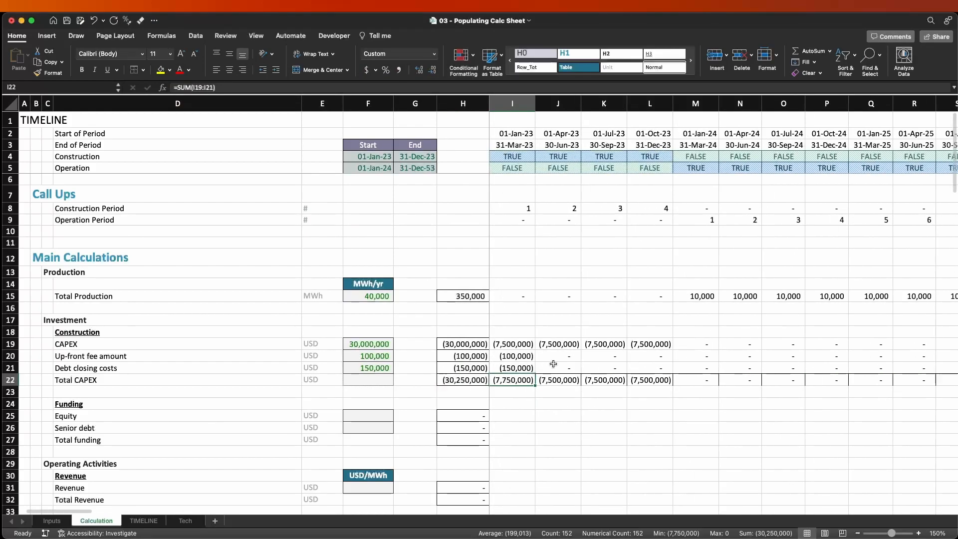
Remove the inside vertical borders from the Total CAPEX row, from I22 across the timeline.
{"action": "key", "text": "ctrl+shift+Right"}
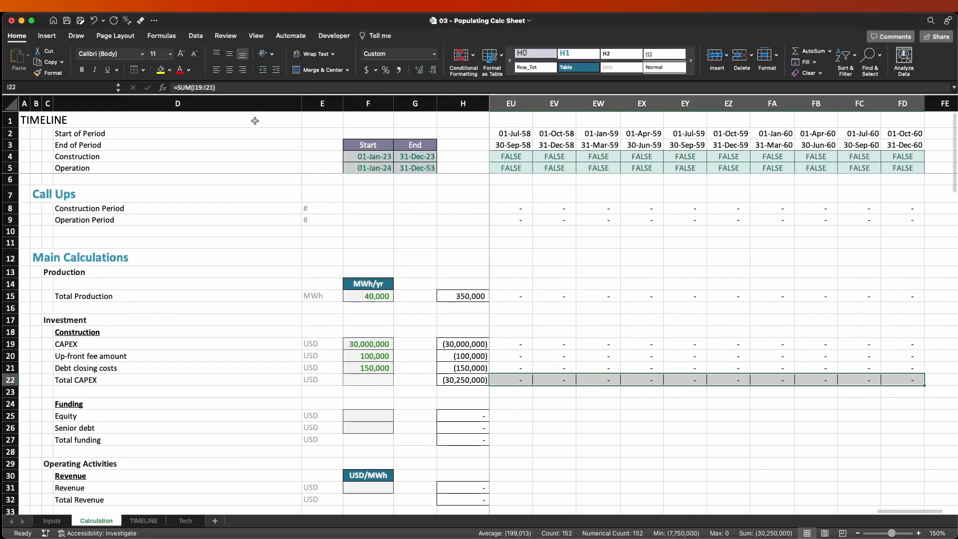
{"action": "left_click", "coordinate": [143, 70]}
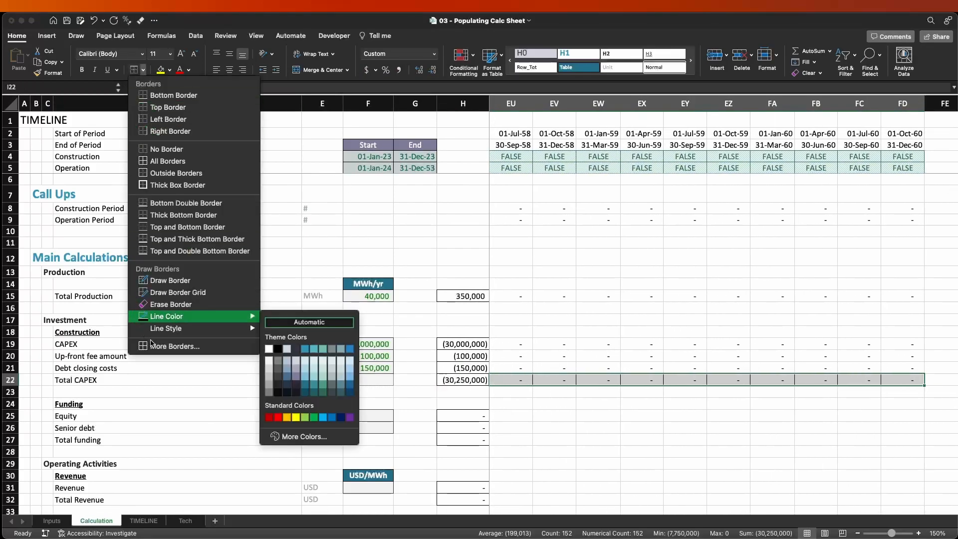
{"action": "left_click", "coordinate": [154, 346]}
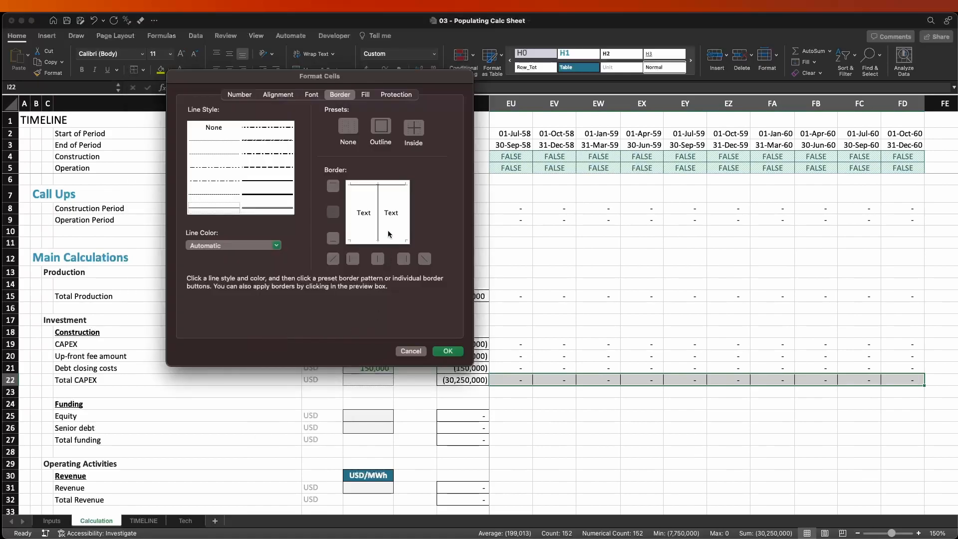
{"action": "left_click", "coordinate": [378, 211]}
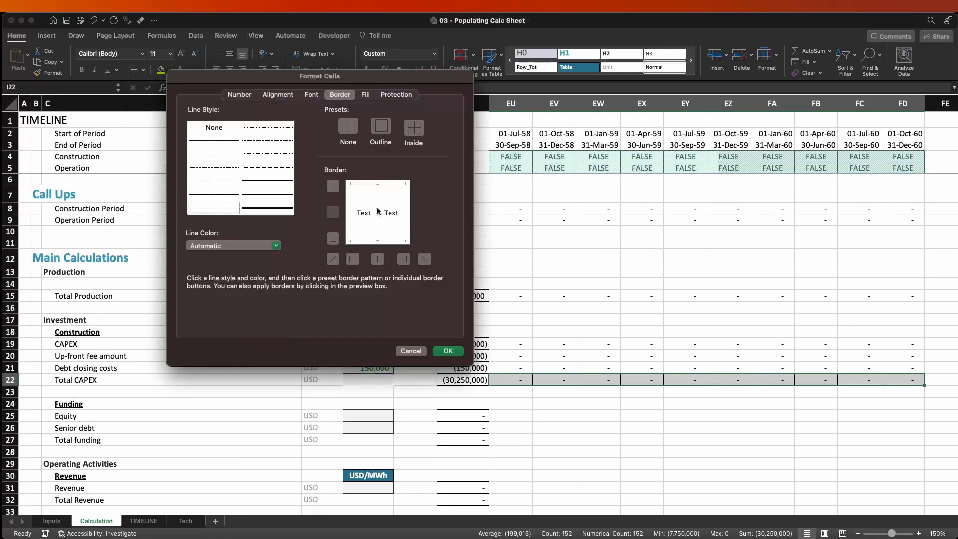
{"action": "left_click", "coordinate": [451, 351]}
{"action": "key", "text": "Left"}
{"action": "key", "text": "Right"}
{"action": "key", "text": "Right"}
{"action": "key", "text": "Right"}
{"action": "key", "text": "Right"}
{"action": "key", "text": "Right"}
{"action": "key", "text": "Right"}
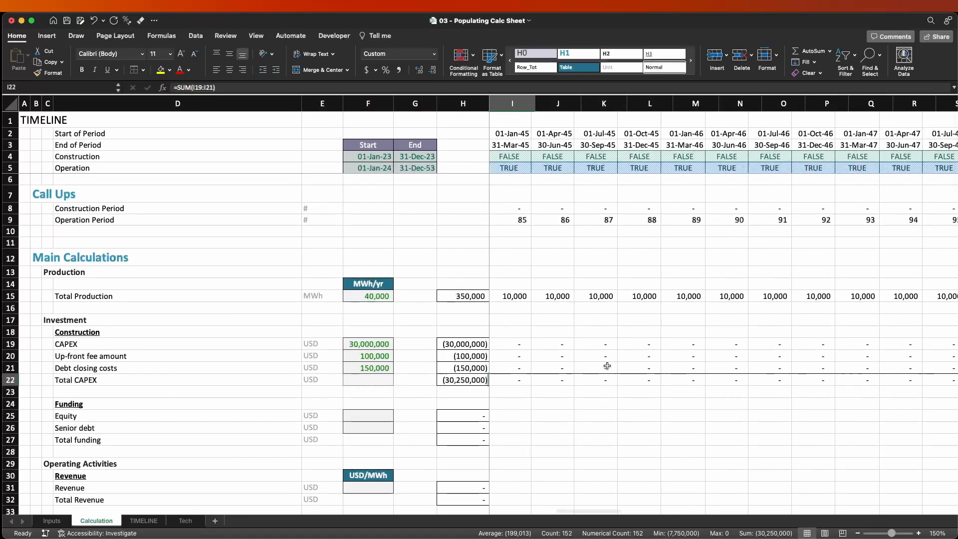
{"action": "key", "text": "Left"}
{"action": "key", "text": "Left"}
{"action": "key", "text": "Left"}
{"action": "key", "text": "Left"}
{"action": "key", "text": "Left"}
{"action": "key", "text": "Left"}
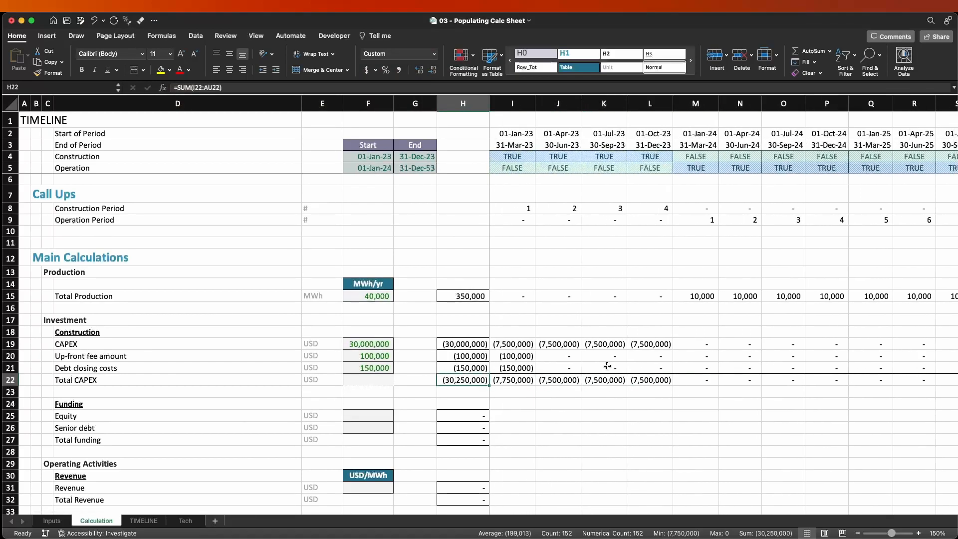
Examine the row total formulas in H19:H22 for CAPEX, Up-front fee amount, Debt closing costs and Total CAPEX.
{"action": "key", "text": "F2"}
{"action": "key", "text": "Escape"}
{"action": "key", "text": "Up"}
{"action": "key", "text": "F2"}
{"action": "key", "text": "Escape"}
{"action": "key", "text": "Up"}
{"action": "key", "text": "F2"}
{"action": "key", "text": "Escape"}
{"action": "key", "text": "Up"}
{"action": "key", "text": "Up"}
{"action": "key", "text": "Up"}
{"action": "key", "text": "Up"}
{"action": "key", "text": "Up"}
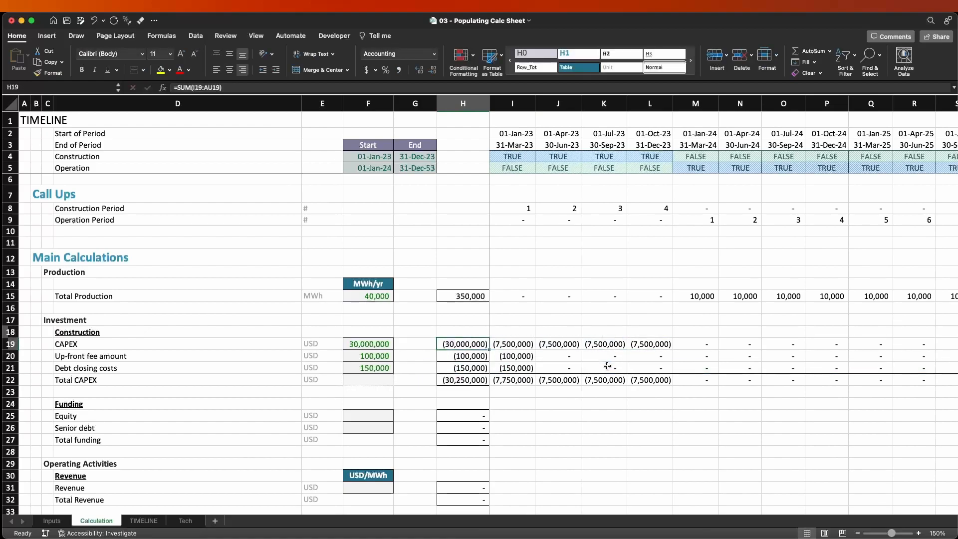
{"action": "key", "text": "F2"}
{"action": "key", "text": "Escape"}
{"action": "key", "text": "Down"}
{"action": "key", "text": "Down"}
{"action": "key", "text": "Down"}
{"action": "key", "text": "Down"}
{"action": "key", "text": "F2"}
{"action": "key", "text": "Escape"}
{"action": "key", "text": "Down"}
{"action": "key", "text": "Down"}
{"action": "key", "text": "Down"}
{"action": "key", "text": "Up"}
{"action": "key", "text": "Up"}
{"action": "key", "text": "Up"}
{"action": "key", "text": "shift+Down"}
{"action": "key", "text": "shift+Down"}
{"action": "key", "text": "shift+Down"}
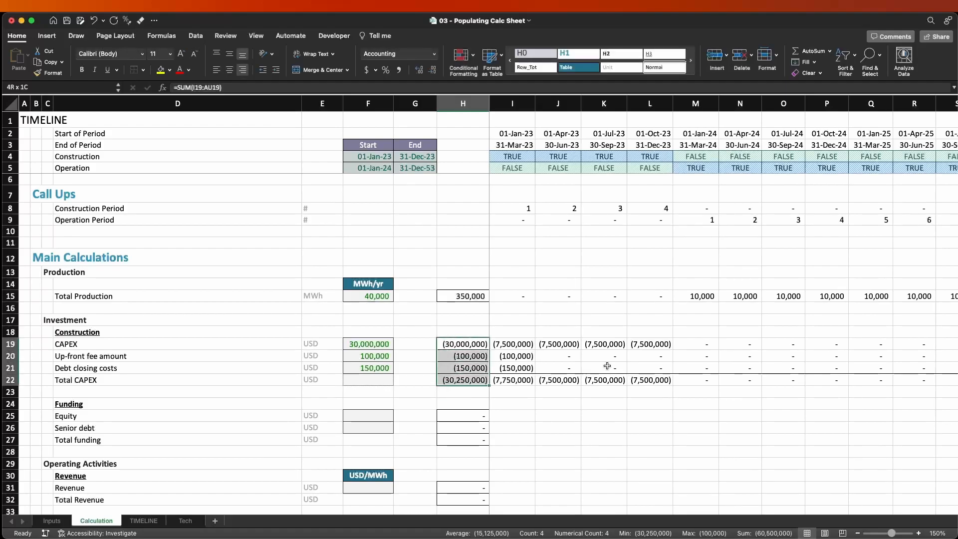
{"action": "key", "text": "Left"}
{"action": "key", "text": "Left"}
{"action": "key", "text": "Down"}
{"action": "key", "text": "Down"}
{"action": "key", "text": "Down"}
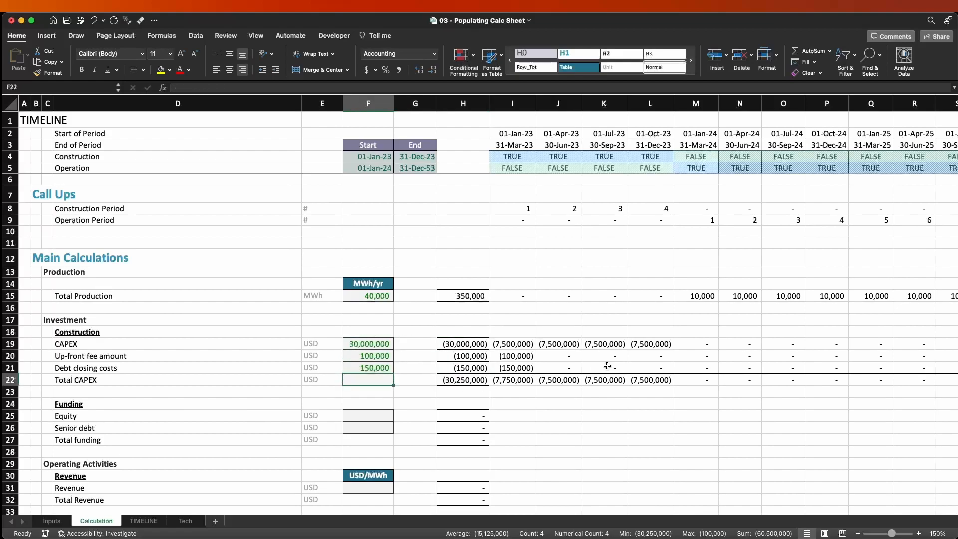
{"action": "key", "text": "Right"}
{"action": "key", "text": "Right"}
{"action": "key", "text": "Up"}
{"action": "key", "text": "Up"}
{"action": "key", "text": "Up"}
{"action": "key", "text": "Up"}
{"action": "key", "text": "Up"}
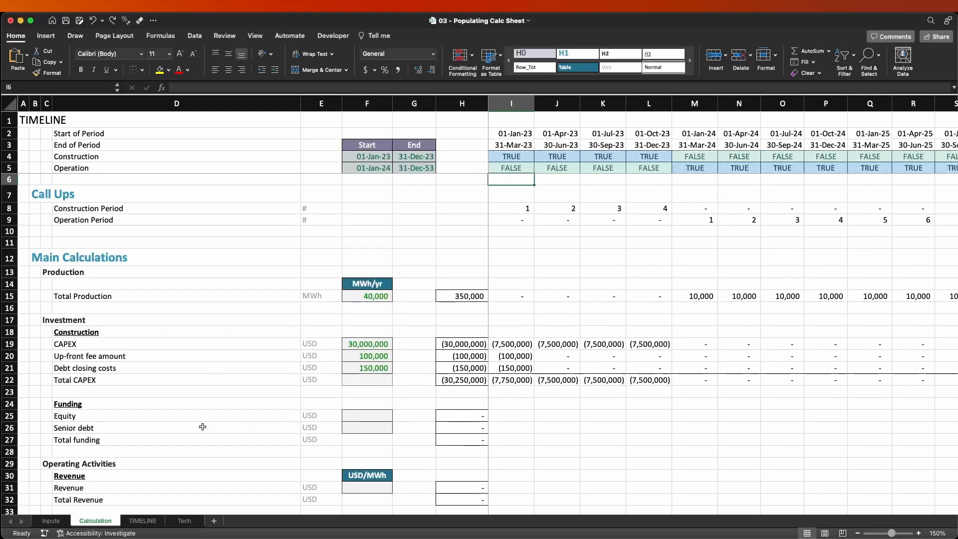
Review the Equity and Senior debt funding rows against the construction cost rows and the Total CAPEX sum in H22.
{"action": "left_click", "coordinate": [538, 425]}
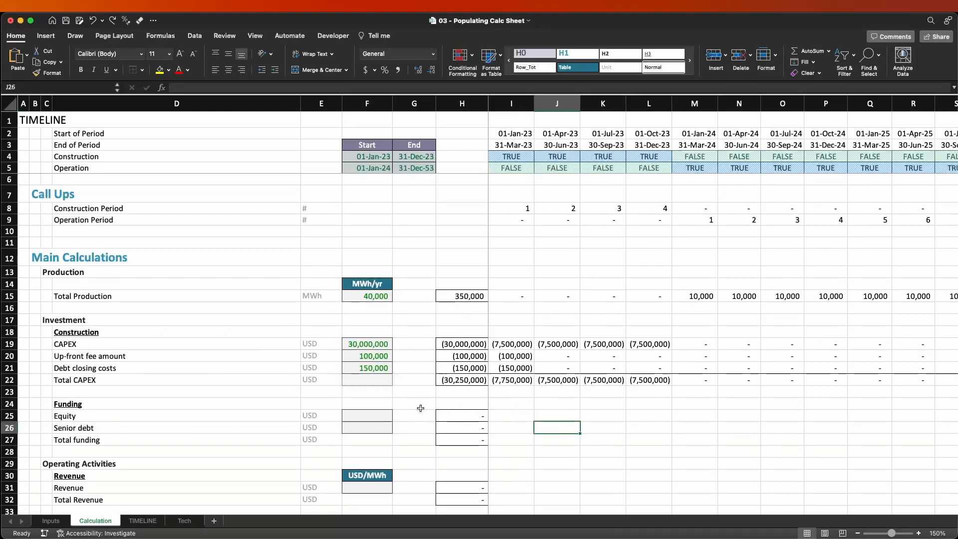
{"action": "left_click_drag", "start_coordinate": [9, 416], "coordinate": [9, 452]}
{"action": "left_click_drag", "start_coordinate": [9, 343], "coordinate": [12, 378]}
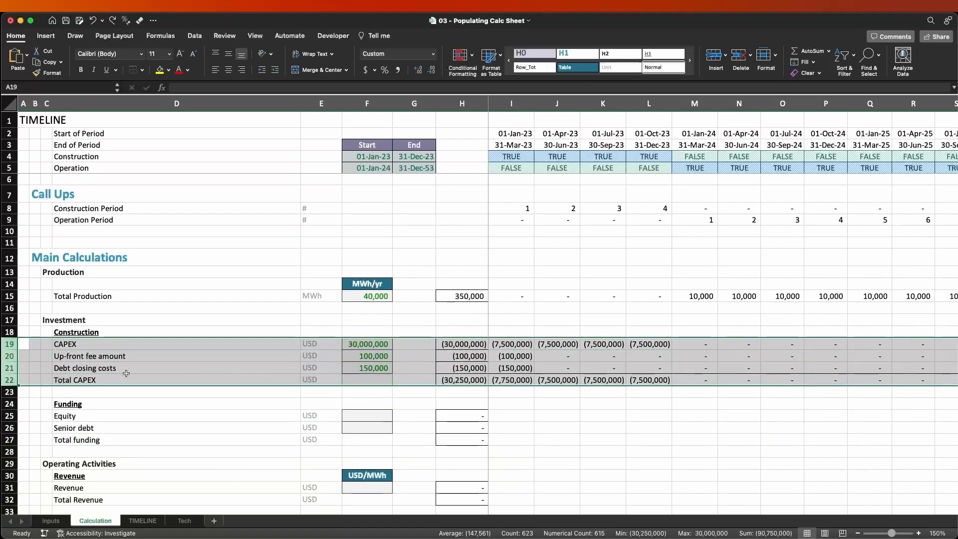
{"action": "left_click", "coordinate": [463, 382]}
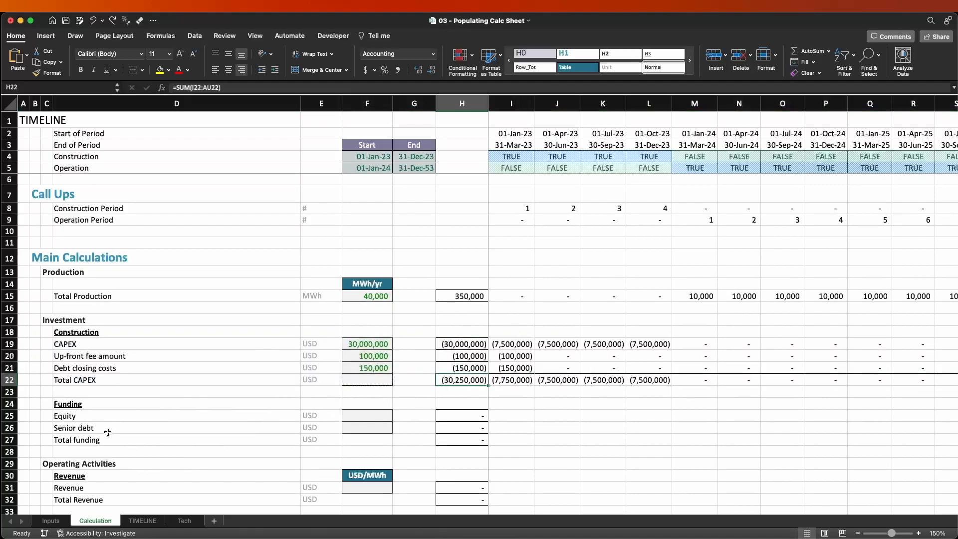
{"action": "left_click", "coordinate": [8, 416]}
{"action": "left_click", "coordinate": [60, 427]}
{"action": "left_click", "coordinate": [10, 417]}
{"action": "left_click_drag", "start_coordinate": [10, 416], "coordinate": [10, 427]}
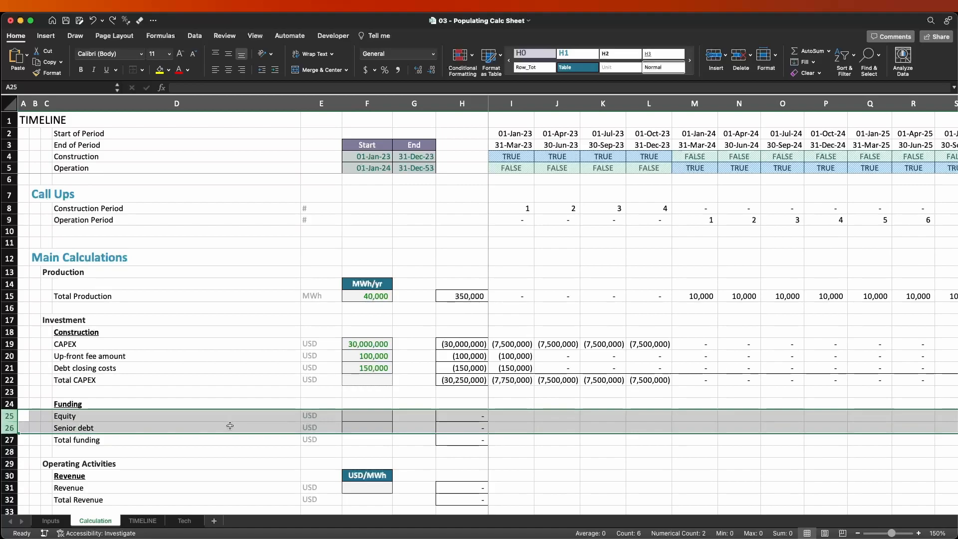
{"action": "left_click", "coordinate": [157, 417]}
Insert a row above Equity in the Funding section and label it Total CAPEx in D25.
{"action": "left_click", "coordinate": [3, 417]}
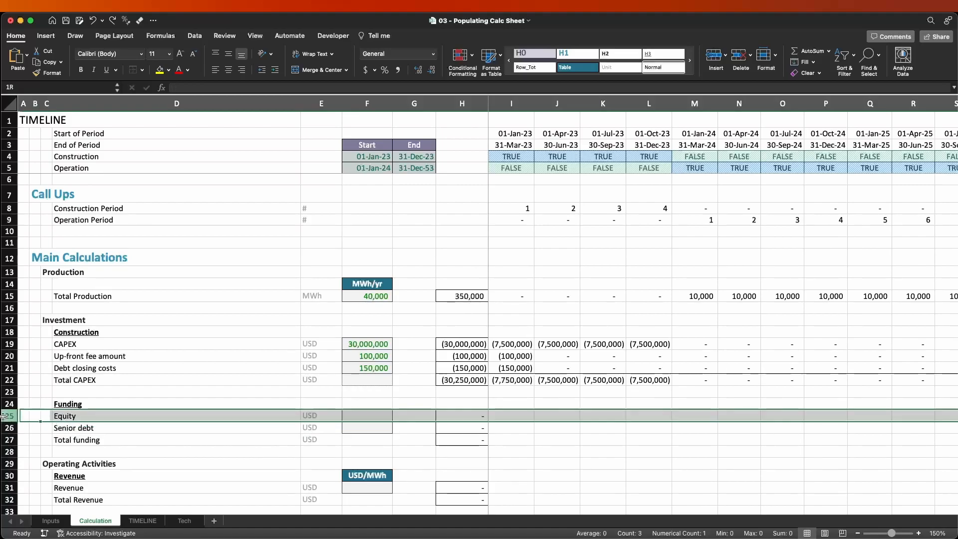
{"action": "key", "text": "super+shift+equal"}
{"action": "key", "text": "Right"}
{"action": "key", "text": "Right"}
{"action": "key", "text": "Right"}
{"action": "type", "text": "Total CAPE"}
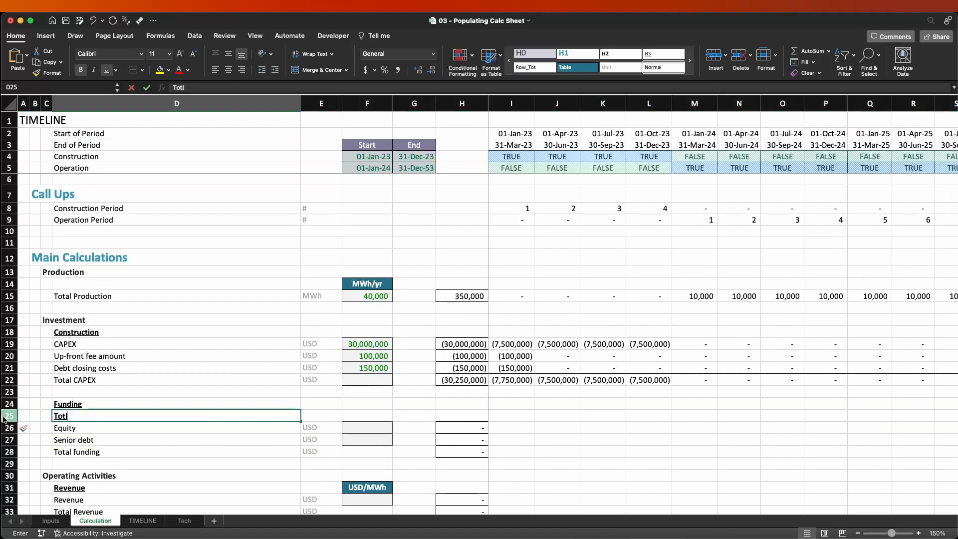
{"action": "type", "text": "x"}
{"action": "key", "text": "Return"}
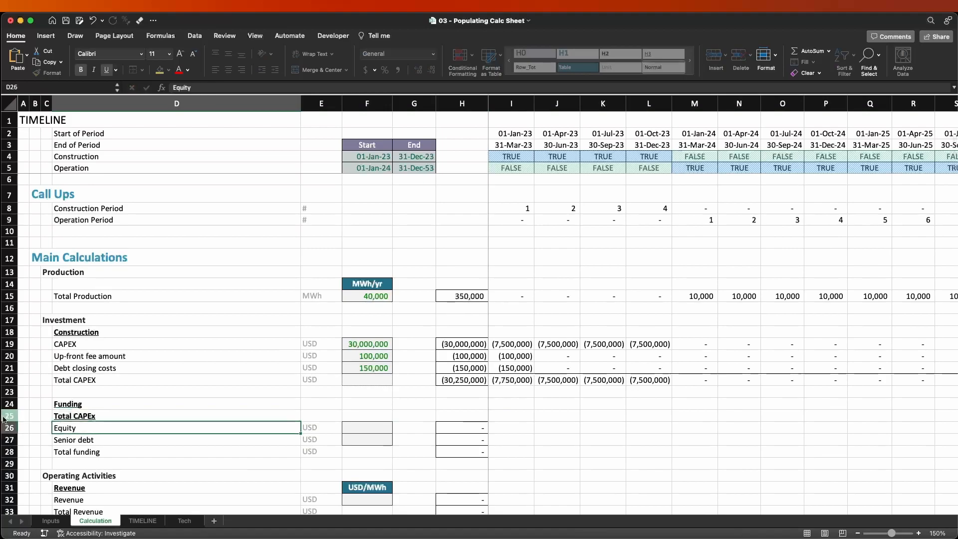
Paste only the Equity label's formatting onto the Funding heading in D24.
{"action": "key", "text": "super+c"}
{"action": "key", "text": "Up"}
{"action": "key", "text": "Up"}
{"action": "key", "text": "ctrl+super+v"}
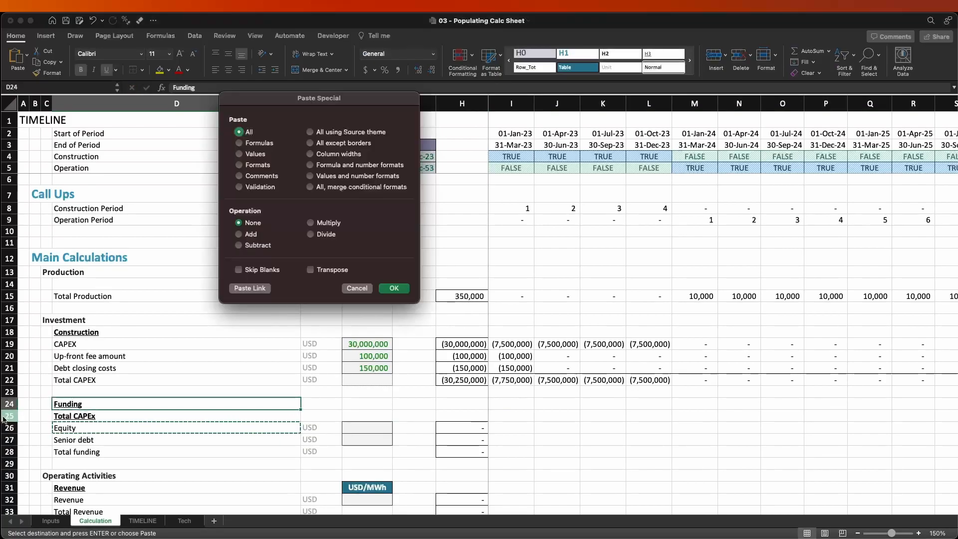
{"action": "key", "text": "super+t"}
{"action": "key", "text": "Return"}
{"action": "key", "text": "Escape"}
Enter =H22*-1 in the Equity row's cell F26 to bring in Total CAPEX as a positive amount.
{"action": "key", "text": "Down"}
{"action": "key", "text": "Down"}
{"action": "key", "text": "Right"}
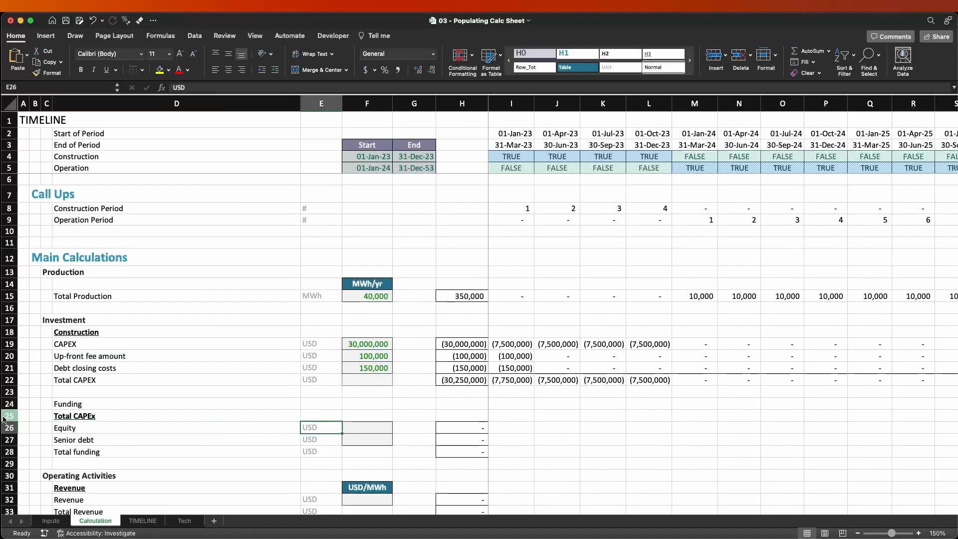
{"action": "key", "text": "Right"}
{"action": "type", "text": "="}
{"action": "key", "text": "Up"}
{"action": "key", "text": "Up"}
{"action": "key", "text": "Up"}
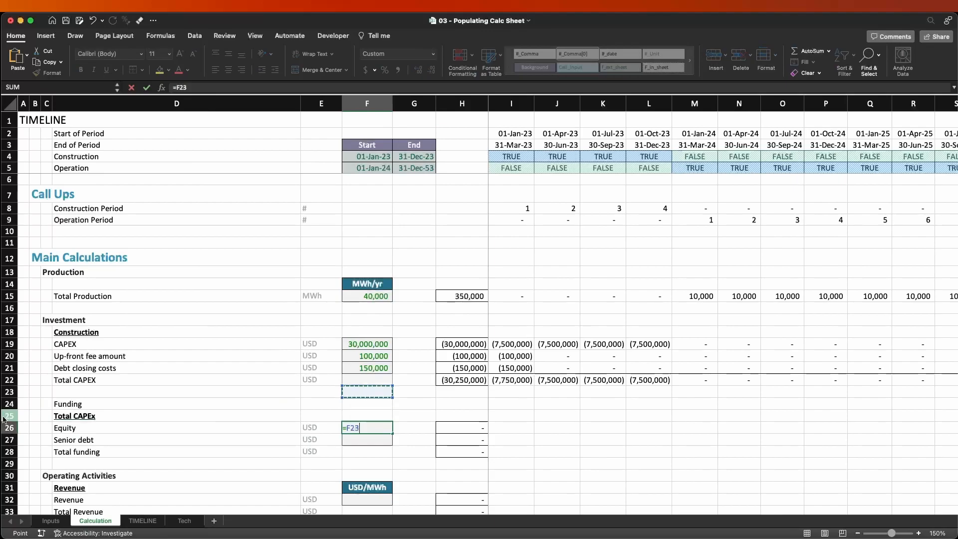
{"action": "key", "text": "Up"}
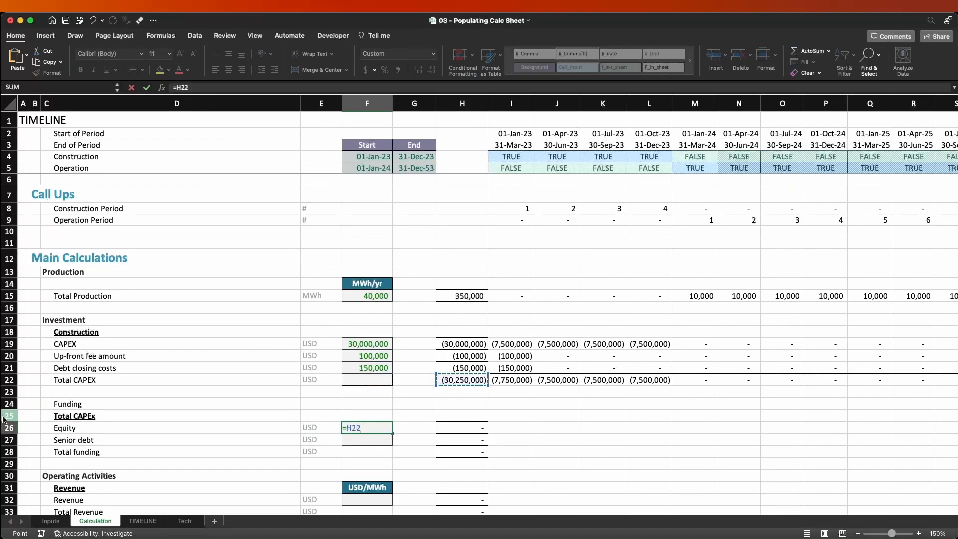
{"action": "key", "text": "ctrl+Return"}
{"action": "key", "text": "F2"}
{"action": "type", "text": "*-"}
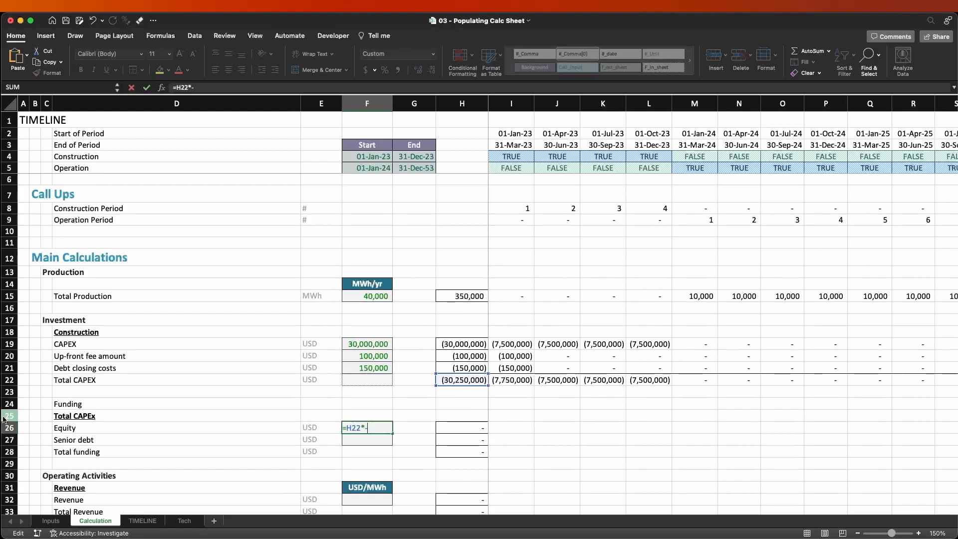
{"action": "type", "text": "1"}
{"action": "key", "text": "Return"}
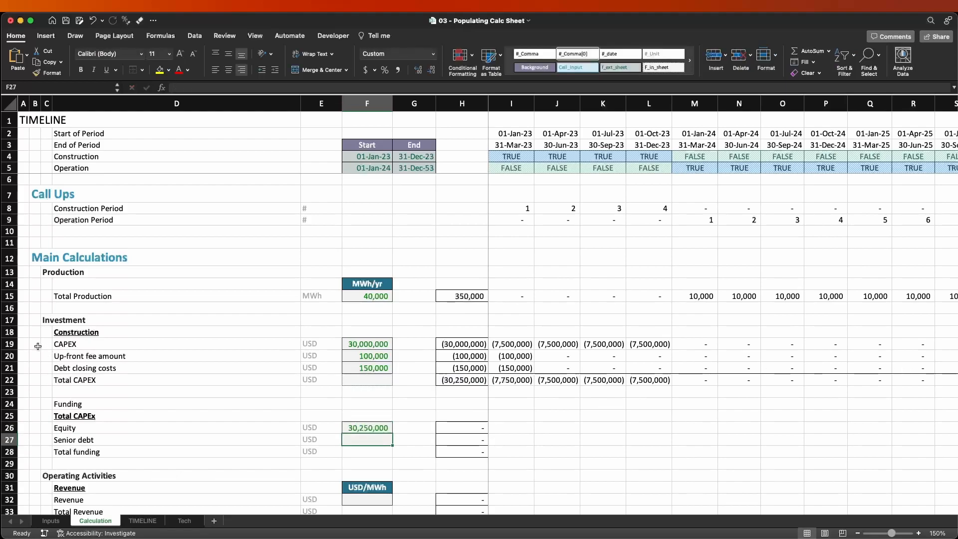
{"action": "left_click_drag", "start_coordinate": [10, 344], "coordinate": [15, 380]}
{"action": "left_click_drag", "start_coordinate": [10, 427], "coordinate": [10, 451]}
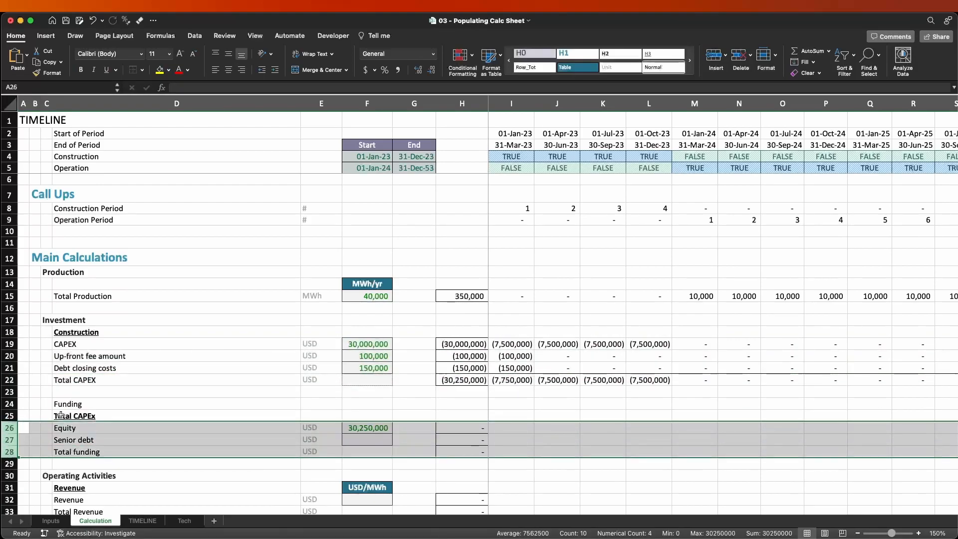
{"action": "left_click", "coordinate": [64, 415]}
{"action": "key", "text": "super+c"}
{"action": "key", "text": "Up"}
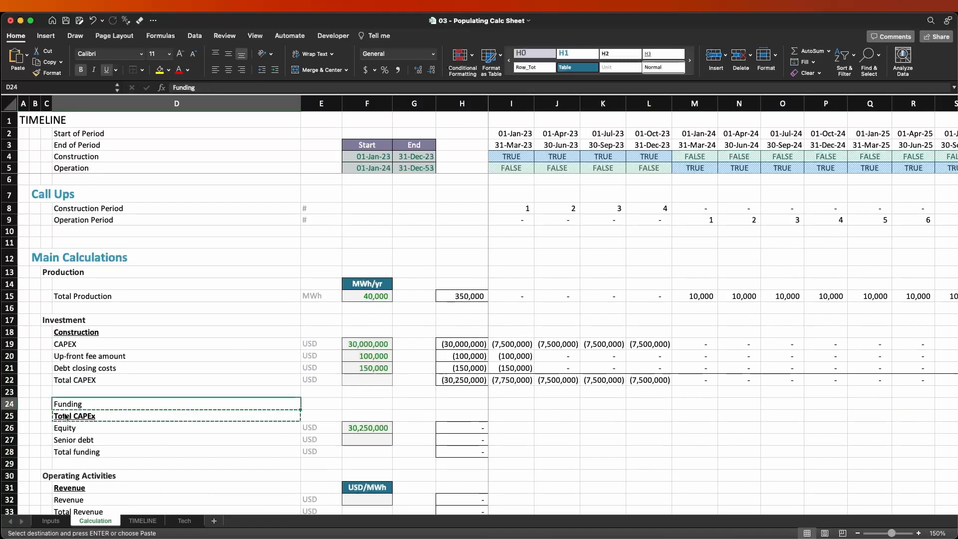
{"action": "type", "text": "v"}
{"action": "key", "text": "Escape"}
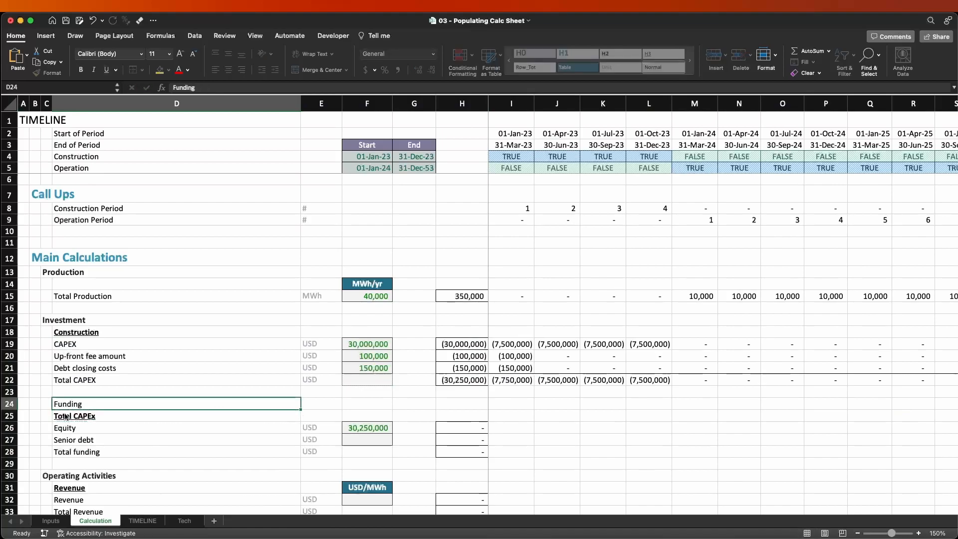
Paste only the Total CAPEx label's formatting from D25 onto the Funding heading in D24.
{"action": "left_click", "coordinate": [64, 415]}
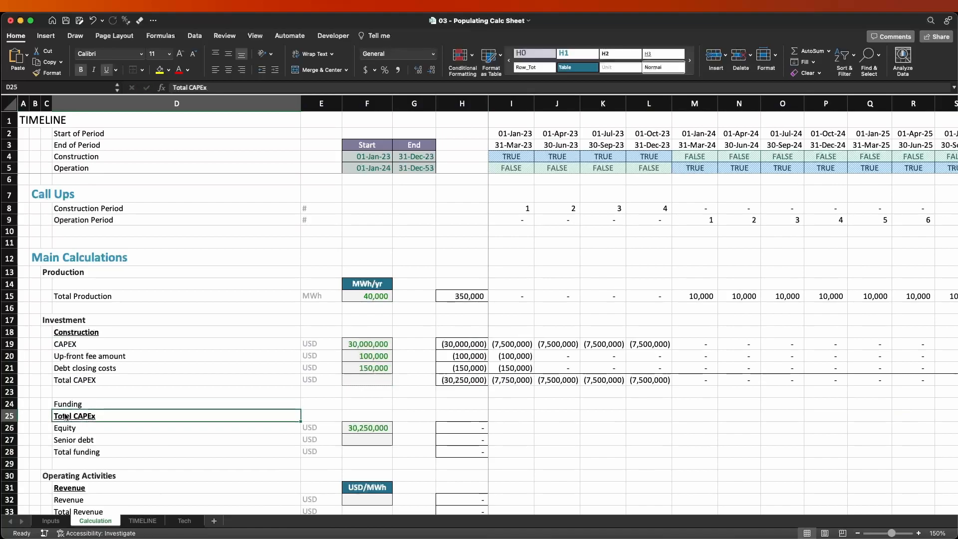
{"action": "key", "text": "super+c"}
{"action": "key", "text": "Up"}
{"action": "key", "text": "alt+super+v"}
{"action": "key", "text": "t"}
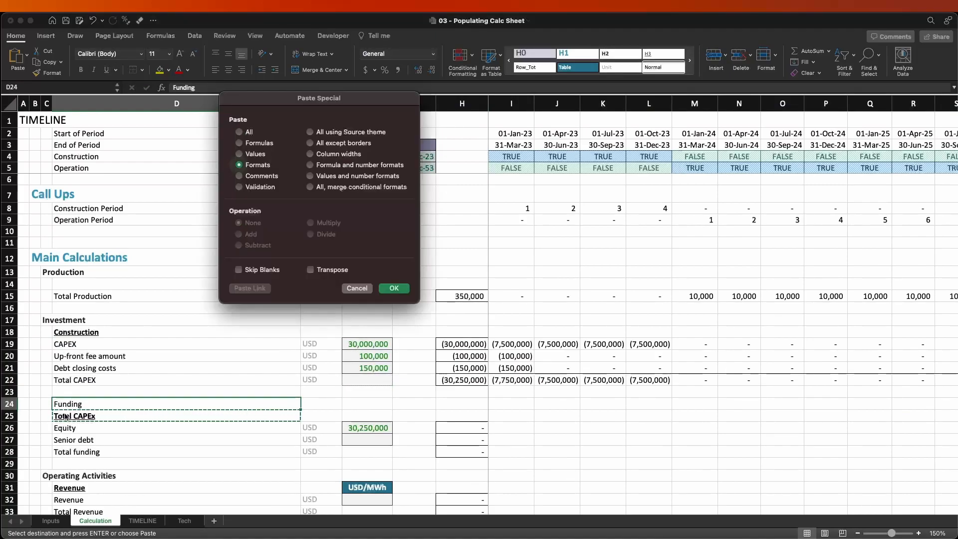
{"action": "key", "text": "Return"}
Paste only the Equity label's formatting from D26 onto the Total CAPEx label in D25.
{"action": "key", "text": "Down"}
{"action": "key", "text": "Down"}
{"action": "key", "text": "super+c"}
{"action": "key", "text": "Up"}
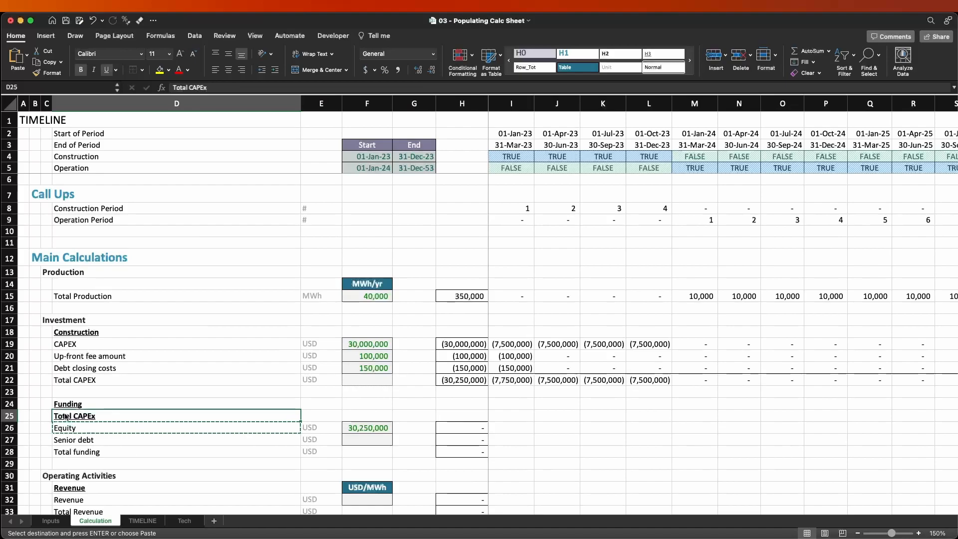
{"action": "key", "text": "alt+super+v"}
{"action": "key", "text": "t"}
{"action": "key", "text": "Return"}
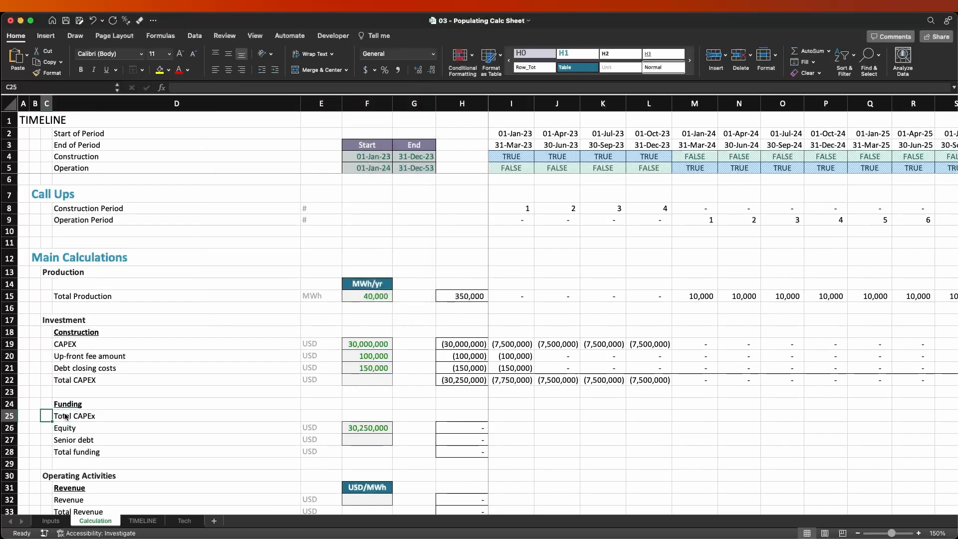
Clear the Equity row's total cell H26.
{"action": "key", "text": "Right"}
{"action": "key", "text": "Right"}
{"action": "key", "text": "Right"}
{"action": "key", "text": "Down"}
{"action": "key", "text": "Left"}
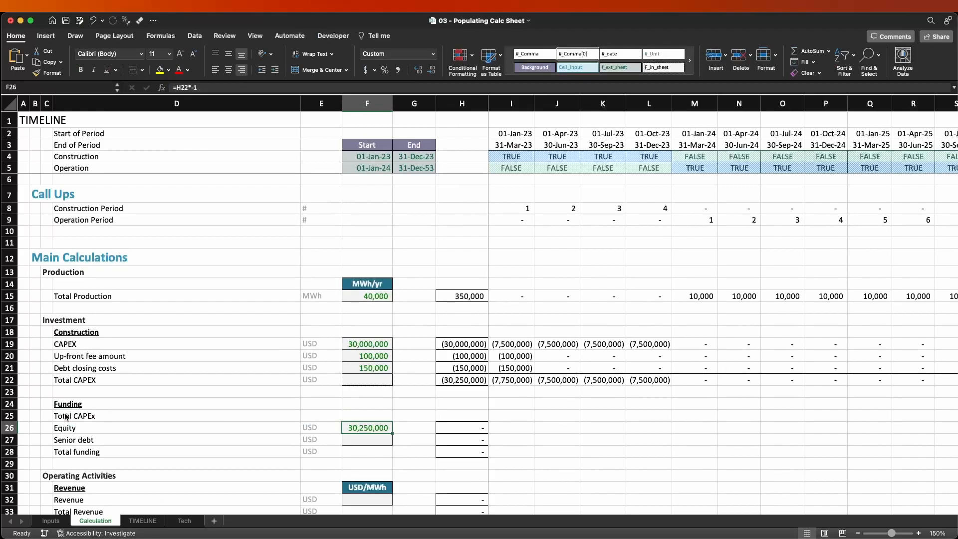
{"action": "key", "text": "Right"}
{"action": "key", "text": "Right"}
{"action": "key", "text": "Delete"}
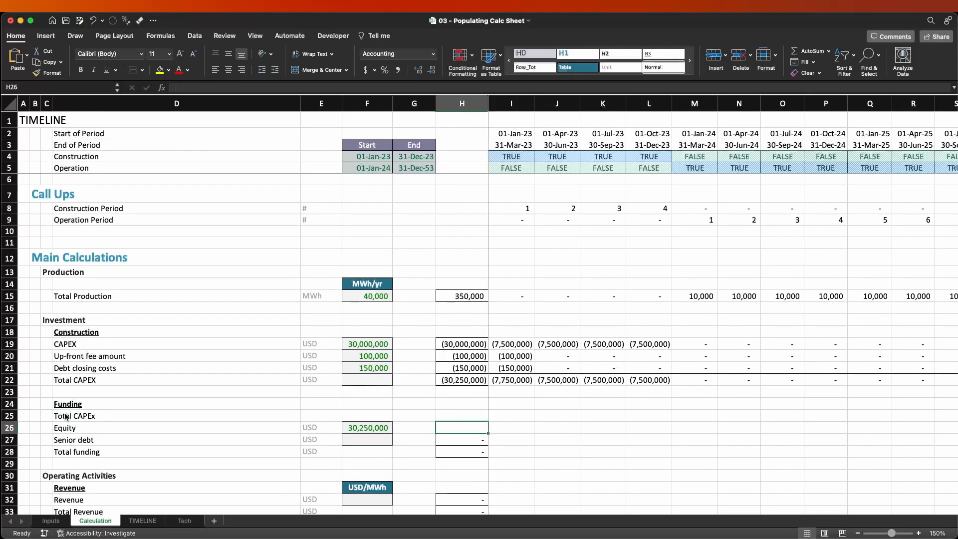
Move the =H22*-1 formula from the Equity row's F26 to the Total CAPEx row's F25.
{"action": "key", "text": "Left"}
{"action": "key", "text": "Left"}
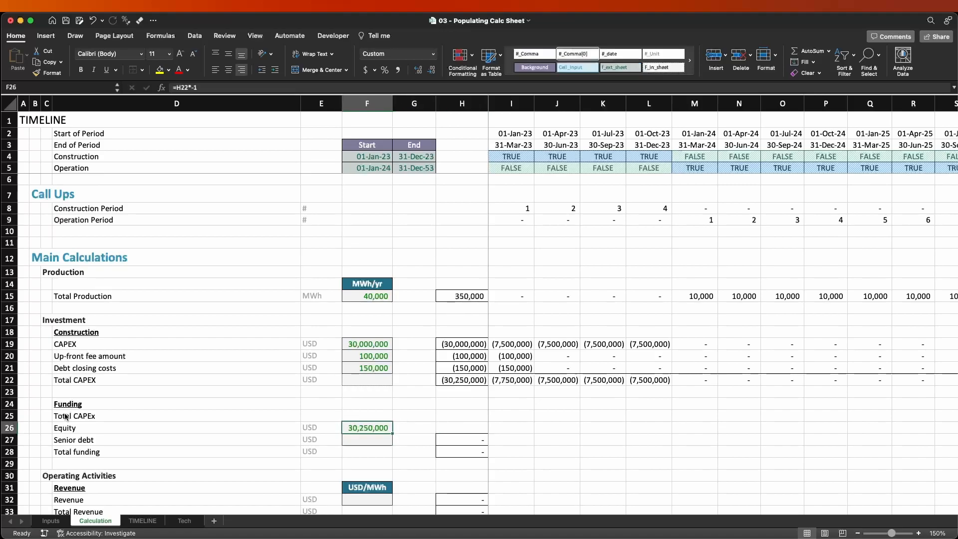
{"action": "key", "text": "super+x"}
{"action": "key", "text": "Up"}
{"action": "key", "text": "super+v"}
Copy the USD unit from E26 into the Total CAPEx row's unit cell E25.
{"action": "key", "text": "Left"}
{"action": "key", "text": "Down"}
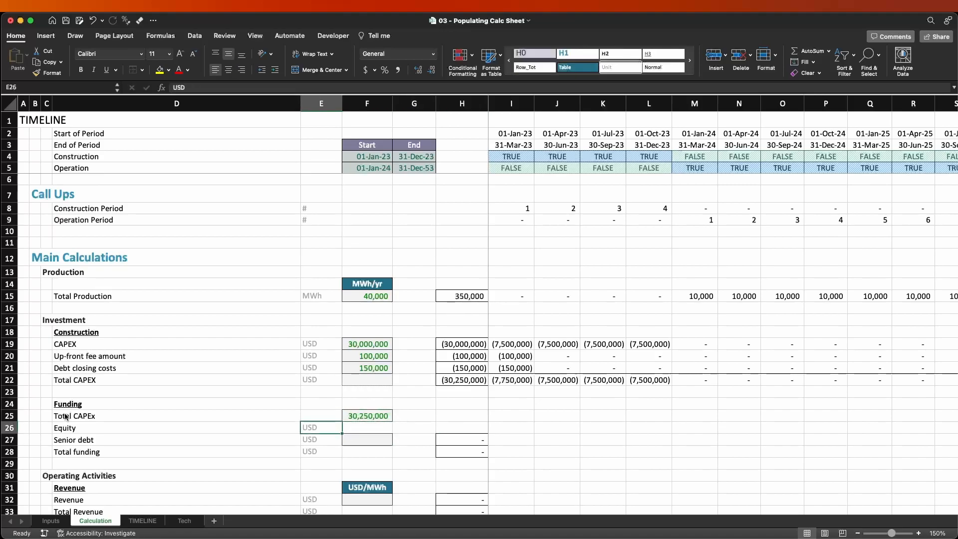
{"action": "key", "text": "super+c"}
{"action": "key", "text": "Up"}
{"action": "key", "text": "Return"}
Insert a blank row above Equity in the Funding section.
{"action": "key", "text": "Down"}
{"action": "key", "text": "Right"}
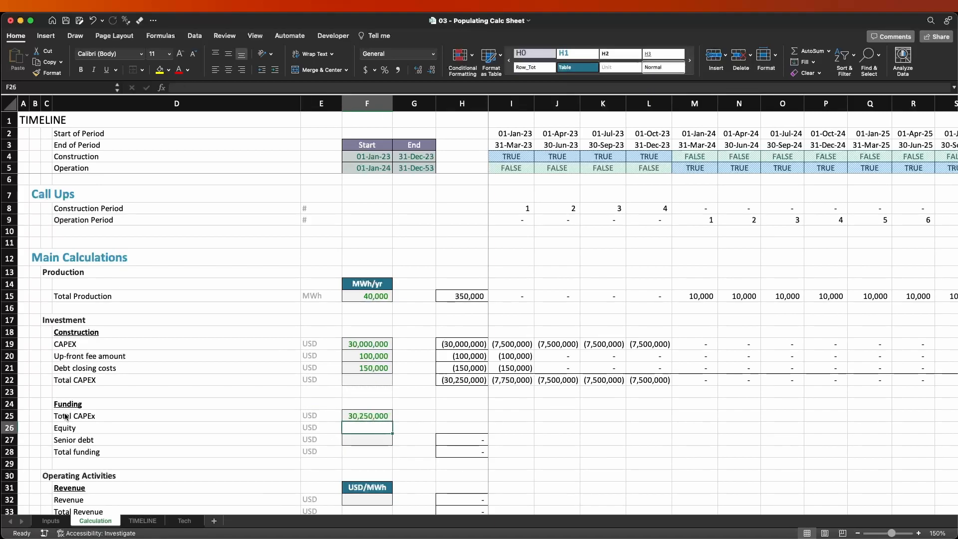
{"action": "key", "text": "Down"}
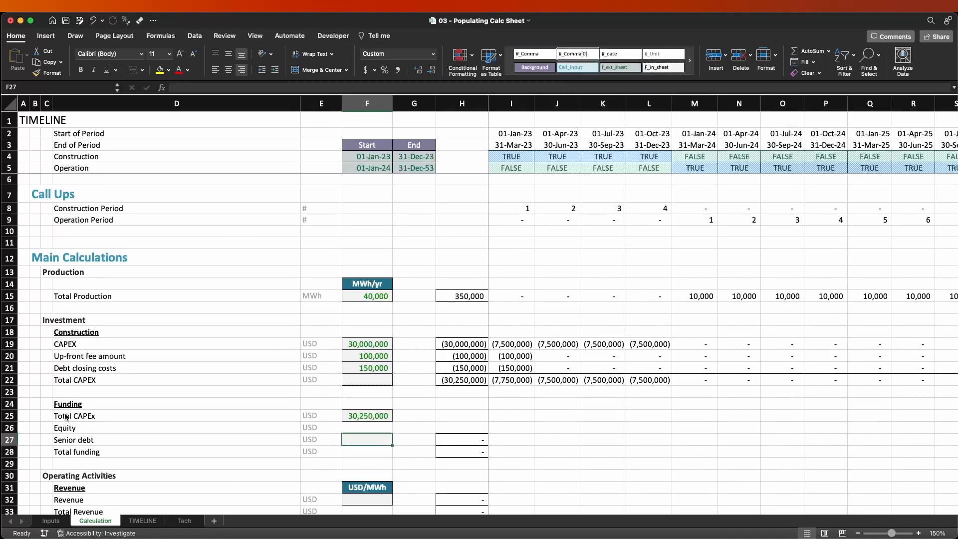
{"action": "key", "text": "Up"}
{"action": "key", "text": "shift+space"}
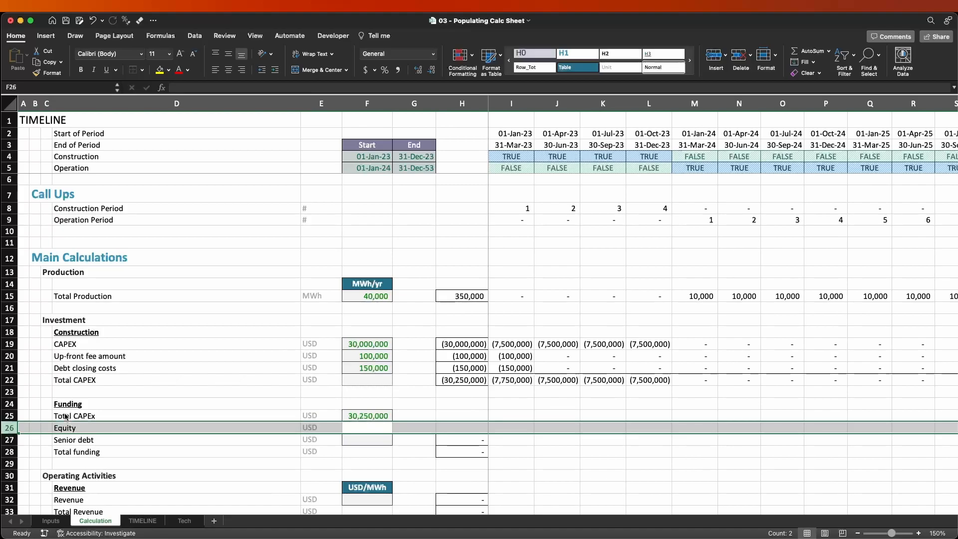
{"action": "key", "text": "ctrl+shift+equal"}
Label the new row 26 "Debt (as %age of Total CAPEX)" in D26.
{"action": "key", "text": "Left"}
{"action": "key", "text": "Left"}
{"action": "key", "text": "Left"}
{"action": "key", "text": "Right"}
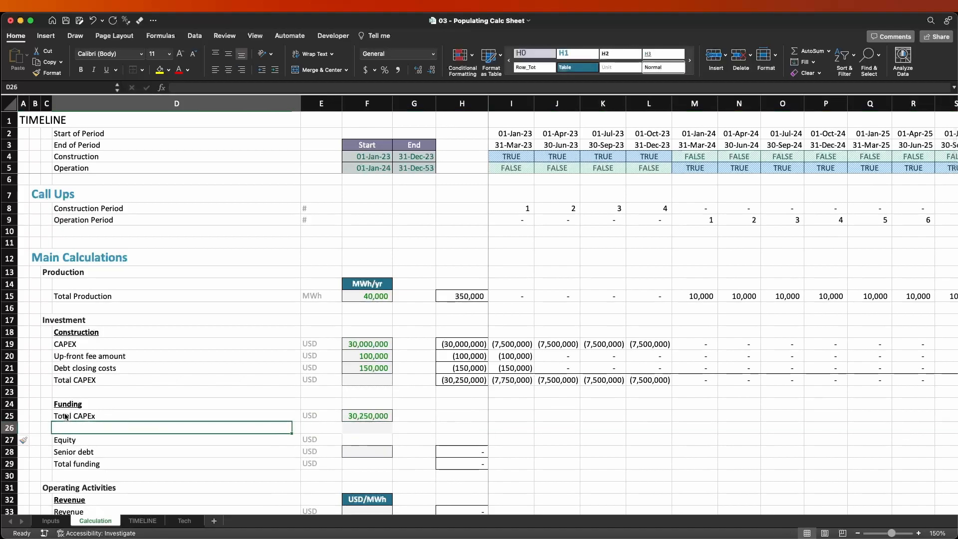
{"action": "type", "text": "Debt "}
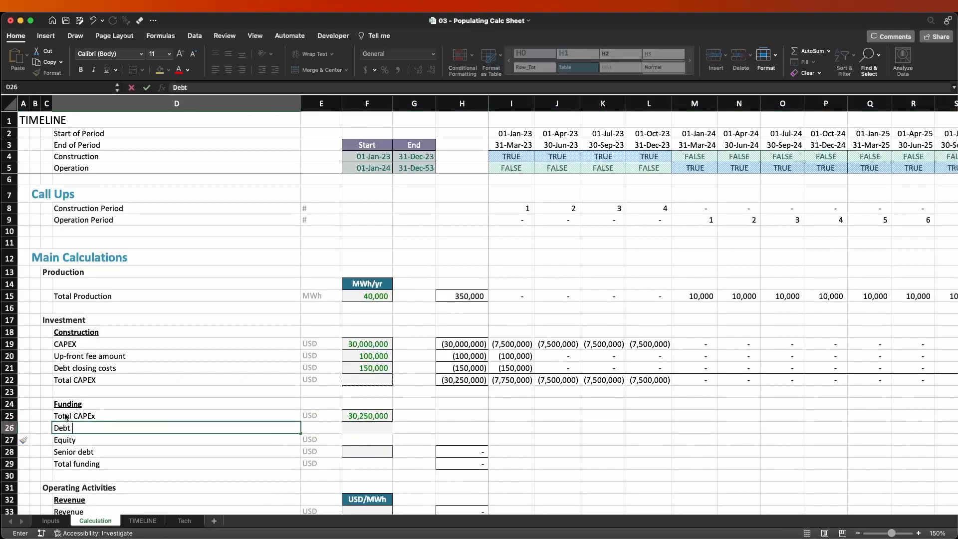
{"action": "type", "text": "(as %age of Tot"}
{"action": "key", "text": "BackSpace"}
{"action": "type", "text": "otal CAPEX"}
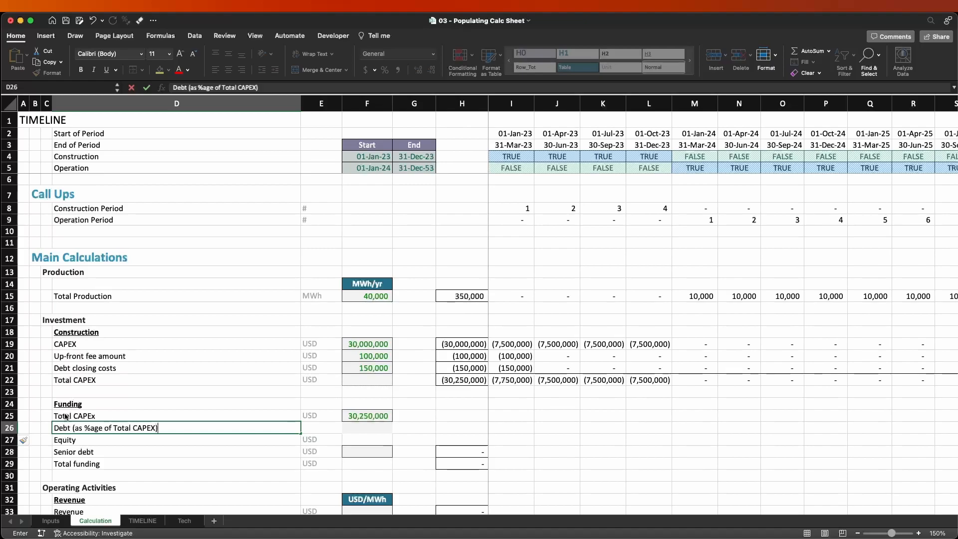
{"action": "type", "text": ")"}
{"action": "key", "text": "Return"}
Enter % as the debt row's unit in E26 and link F26 to the debt percentage with =Inputs!G27.
{"action": "key", "text": "Up"}
{"action": "key", "text": "Right"}
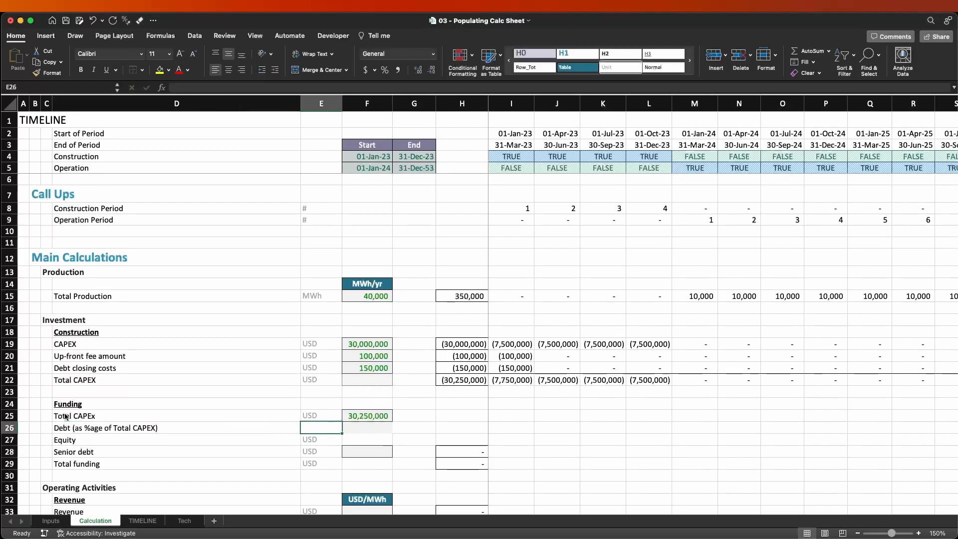
{"action": "type", "text": "%"}
{"action": "key", "text": "Right"}
{"action": "type", "text": "="}
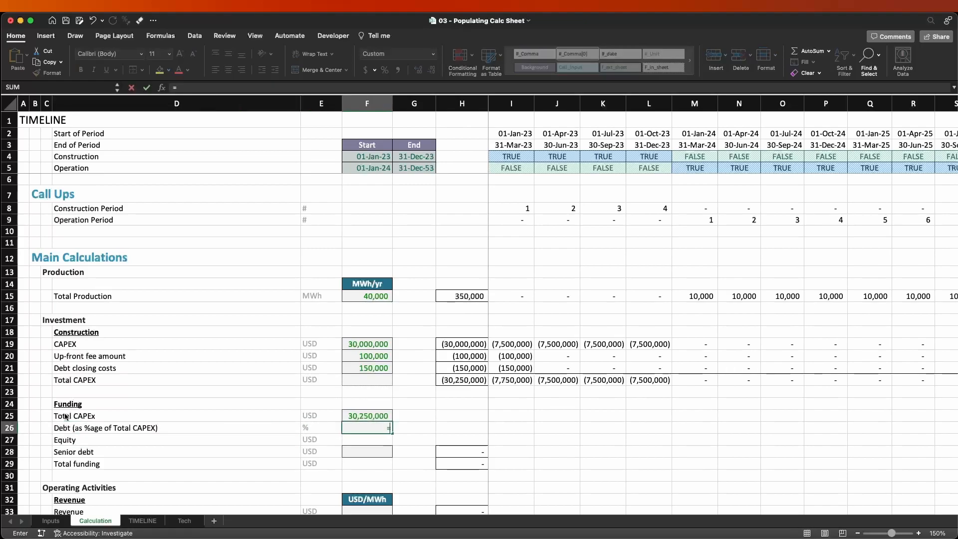
{"action": "key", "text": "ctrl+Page_Up"}
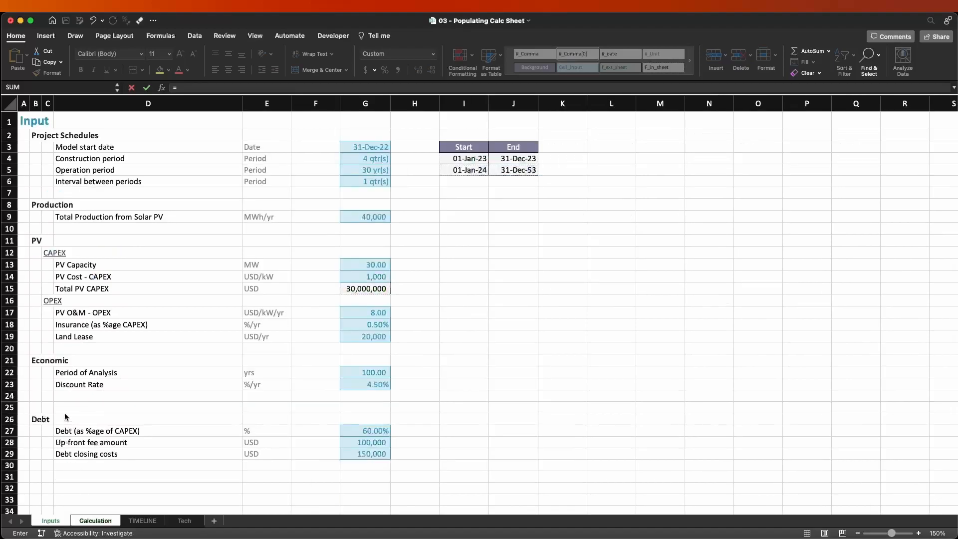
{"action": "left_click", "coordinate": [379, 432]}
{"action": "key", "text": "Return"}
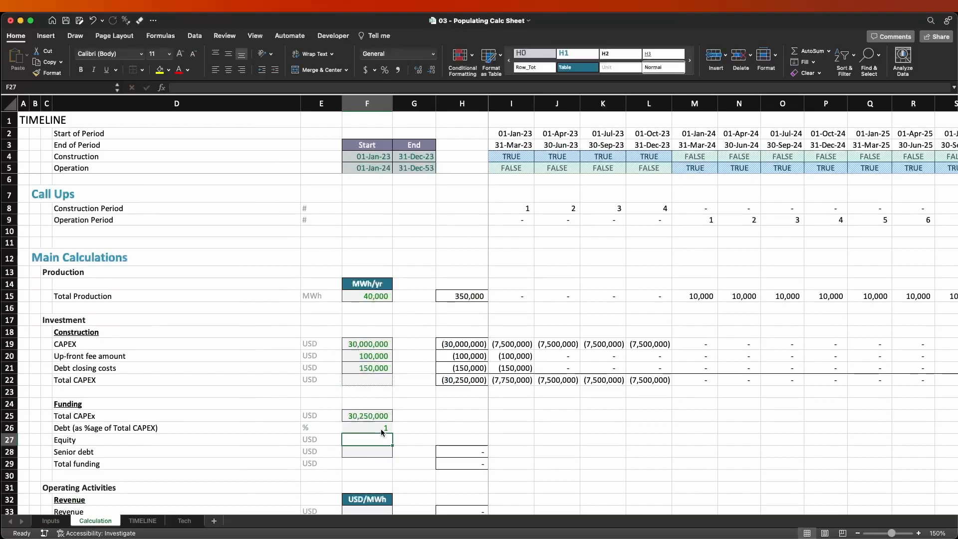
Format the debt percentage in F26 as Percent with two decimals and apply the f_ext_sheet cell style.
{"action": "left_click", "coordinate": [381, 429]}
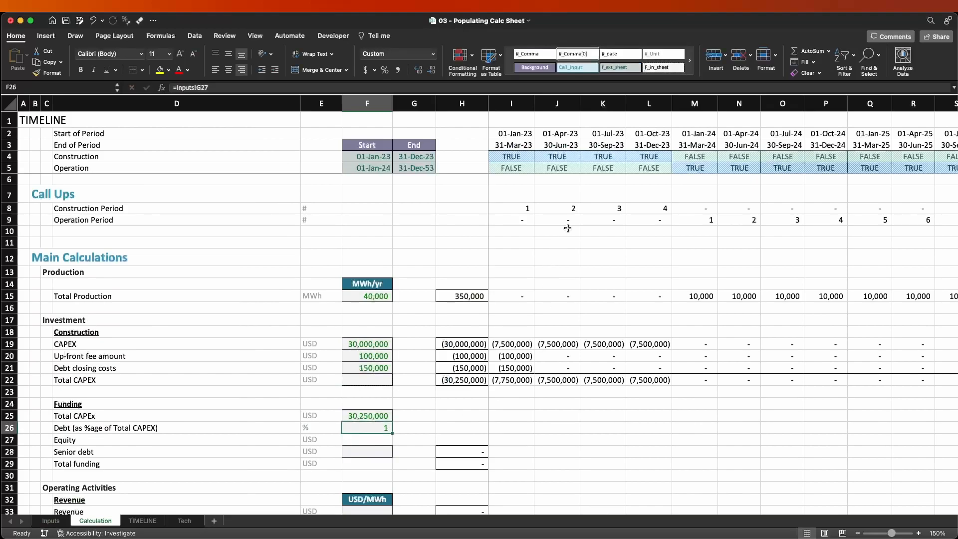
{"action": "left_click", "coordinate": [619, 69]}
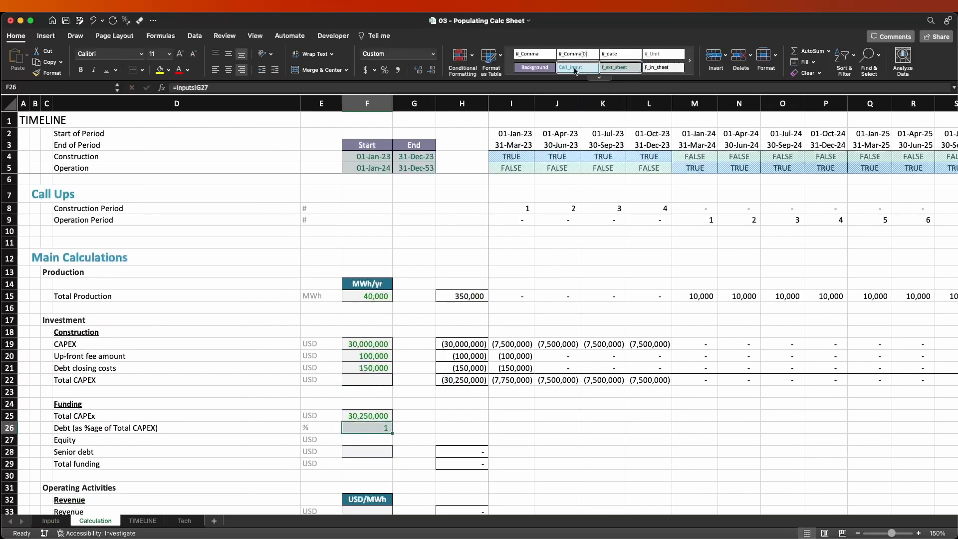
{"action": "left_click", "coordinate": [599, 77]}
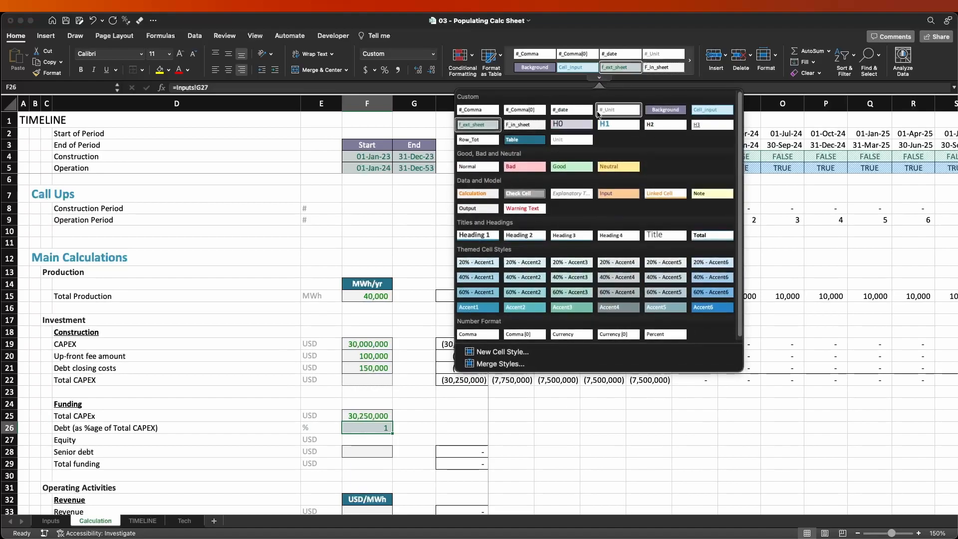
{"action": "left_click", "coordinate": [665, 333]}
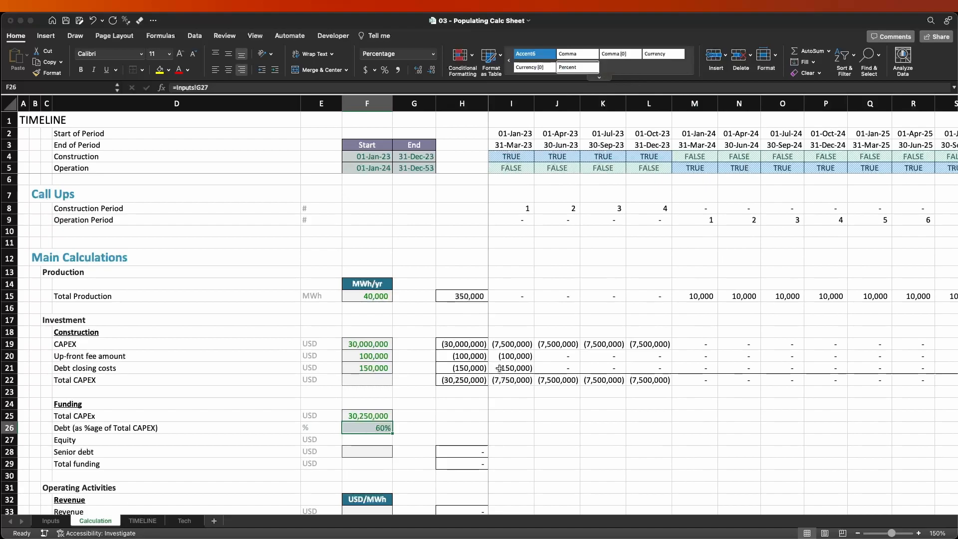
{"action": "left_click", "coordinate": [418, 71]}
{"action": "left_click", "coordinate": [418, 71]}
{"action": "left_click", "coordinate": [599, 78]}
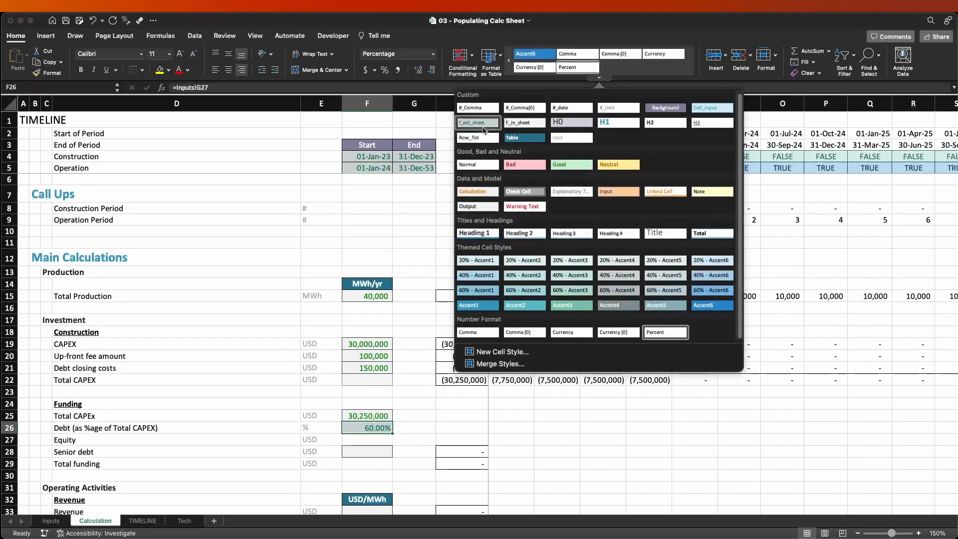
{"action": "left_click", "coordinate": [482, 127]}
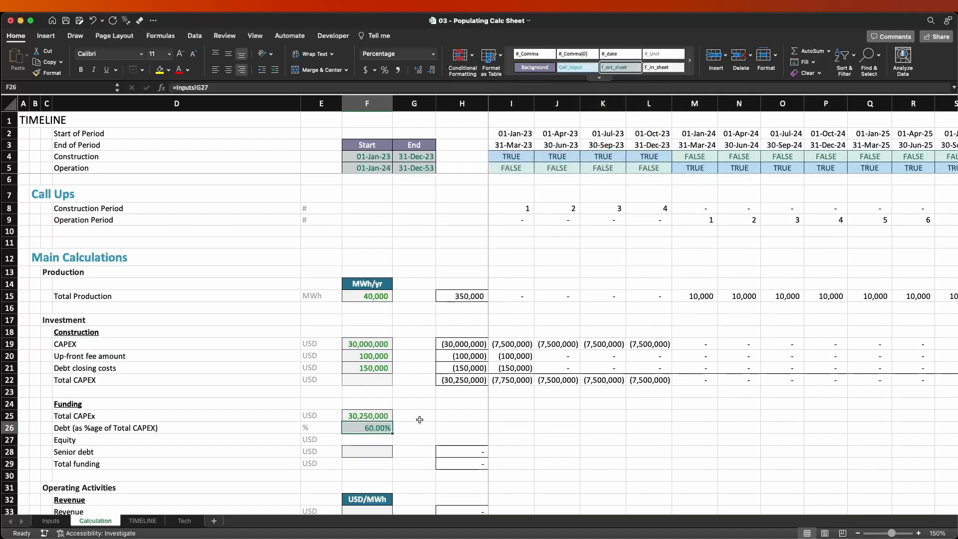
Modify the f_ext_sheet cell style to use a lighter, near-white grey background fill.
{"action": "left_click", "coordinate": [373, 415]}
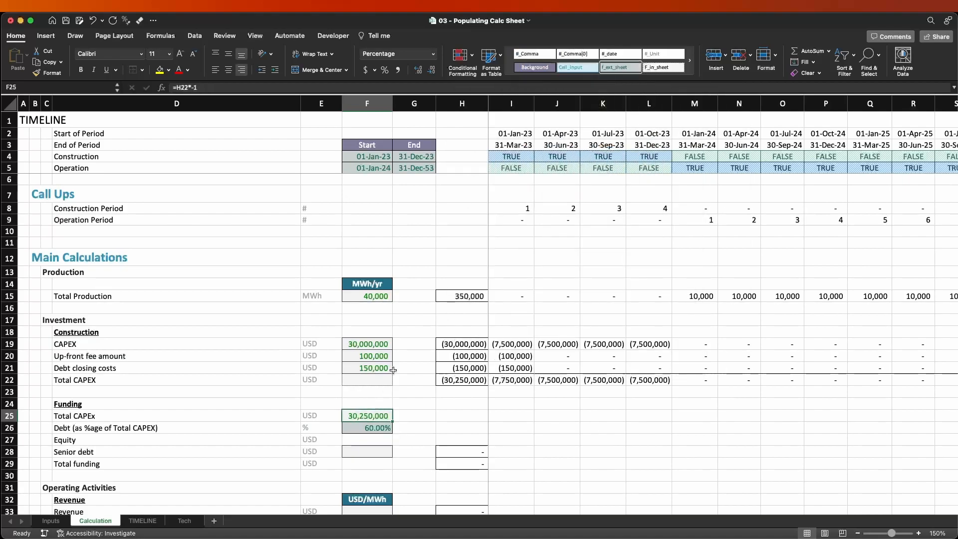
{"action": "right_click", "coordinate": [616, 70]}
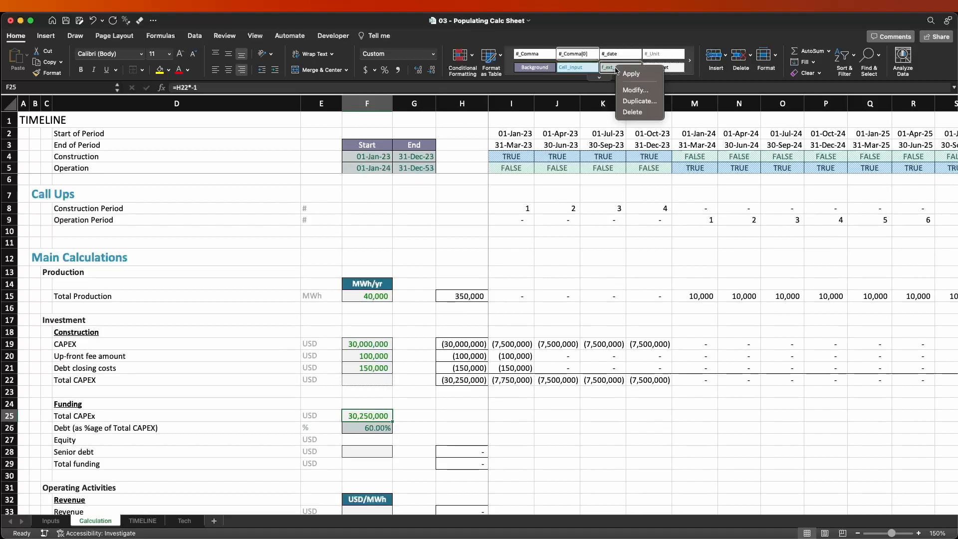
{"action": "left_click", "coordinate": [624, 91]}
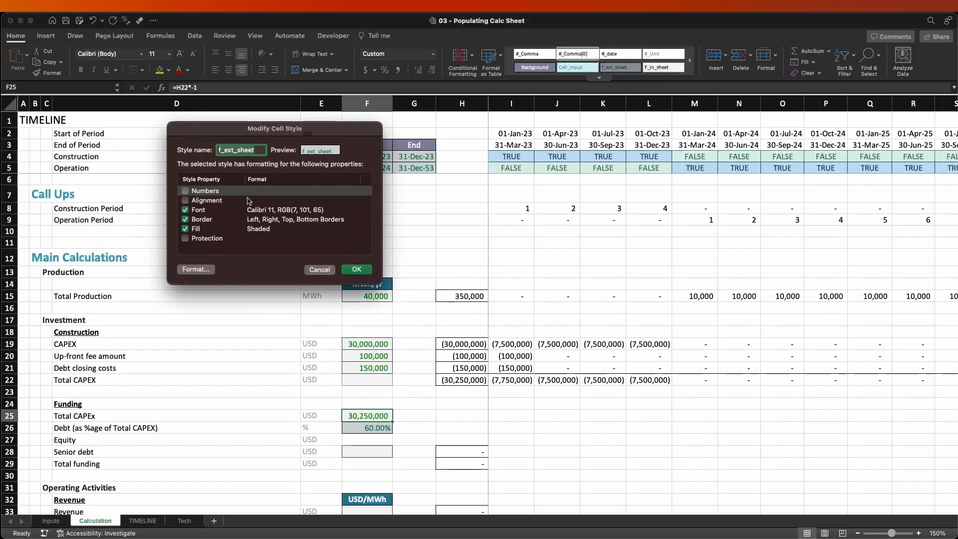
{"action": "left_click", "coordinate": [196, 269]}
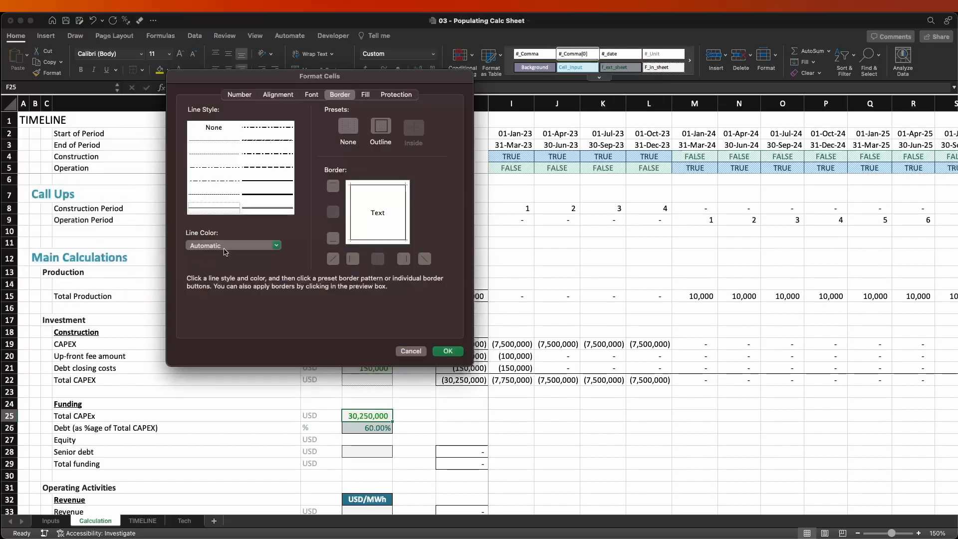
{"action": "left_click", "coordinate": [365, 95]}
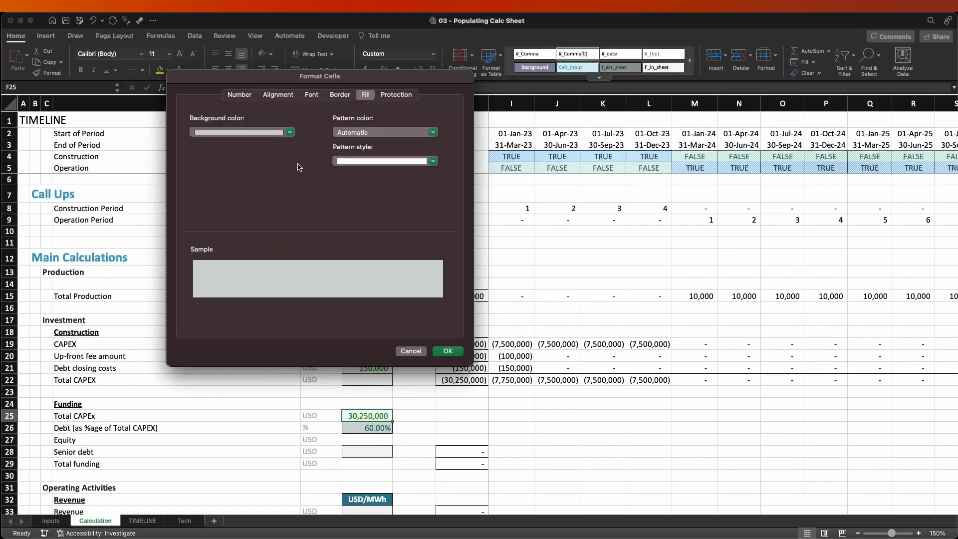
{"action": "left_click", "coordinate": [290, 132]}
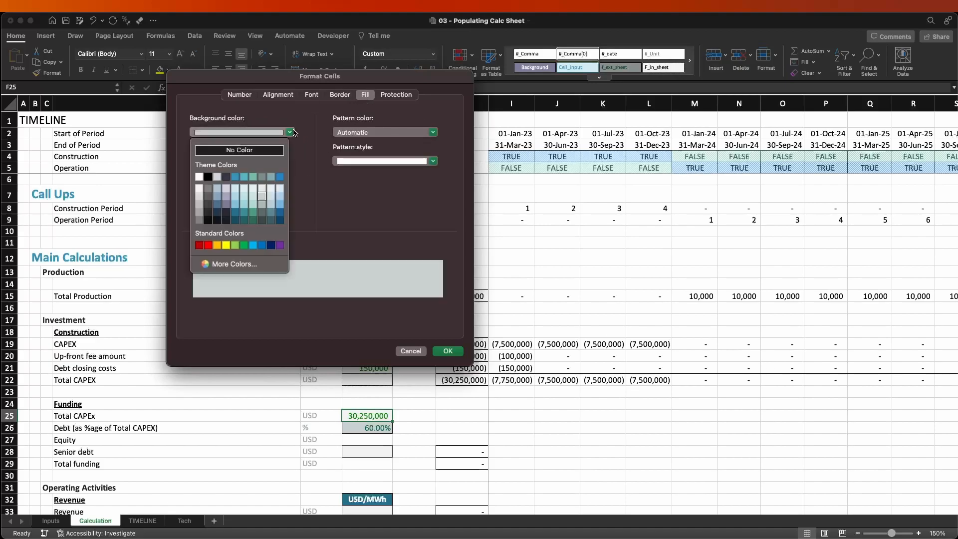
{"action": "left_click", "coordinate": [221, 263]}
{"action": "left_click", "coordinate": [227, 261]}
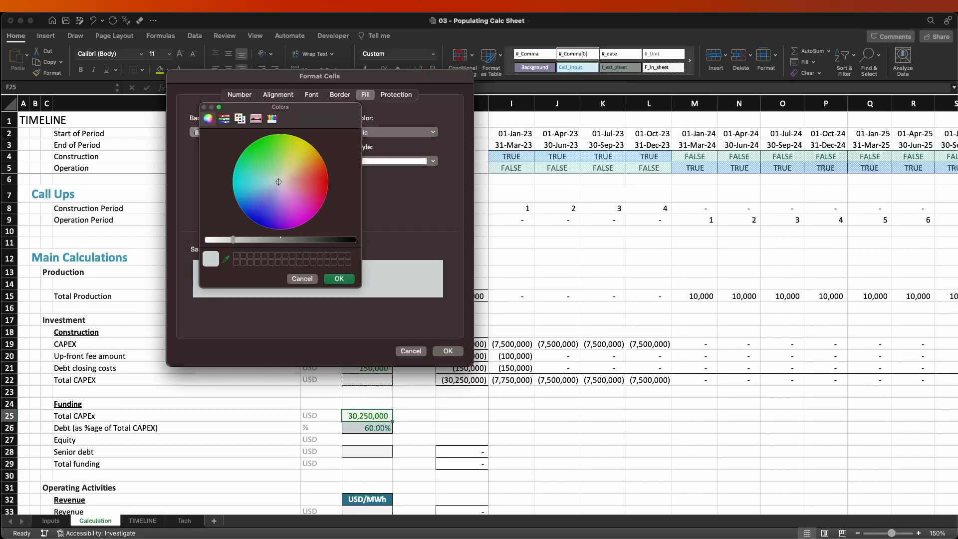
{"action": "left_click", "coordinate": [345, 419]}
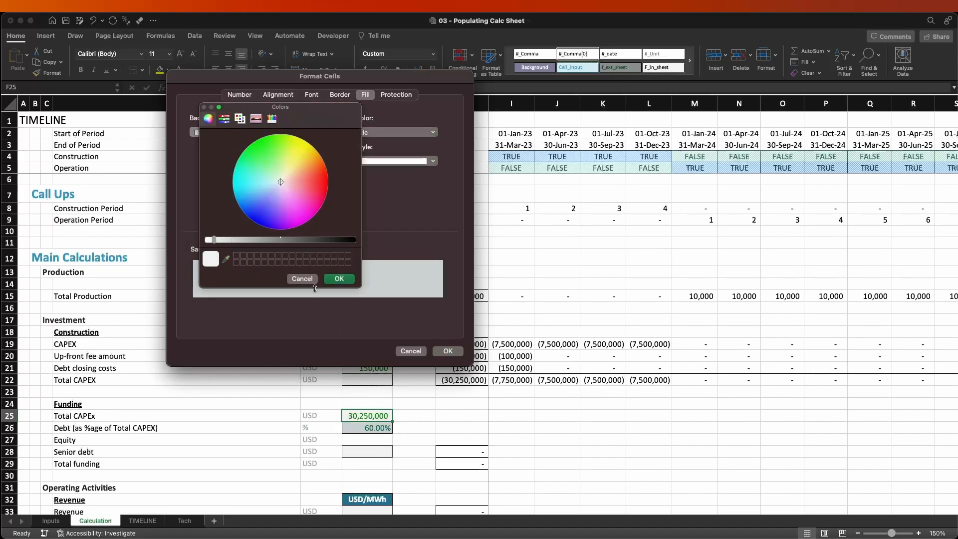
{"action": "left_click", "coordinate": [337, 278]}
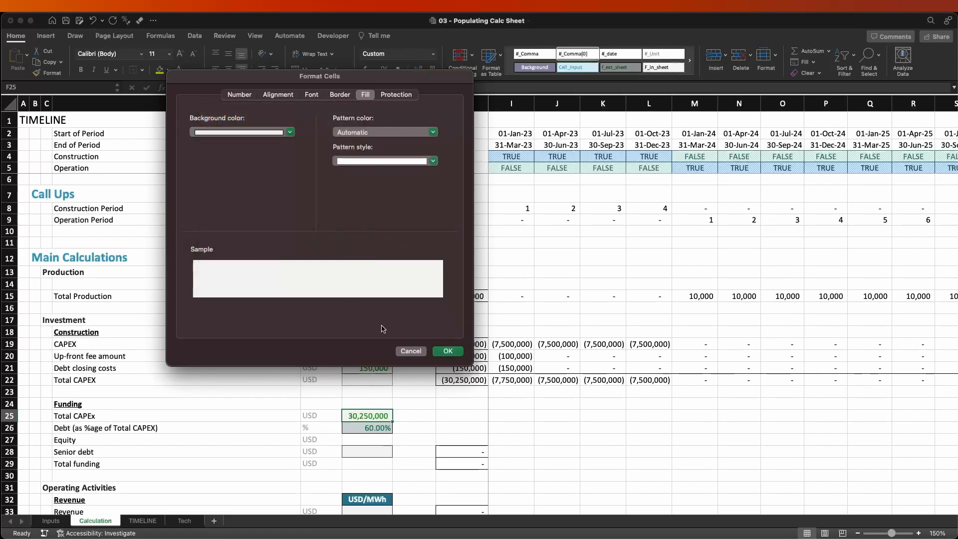
{"action": "left_click", "coordinate": [444, 351]}
{"action": "left_click", "coordinate": [356, 269]}
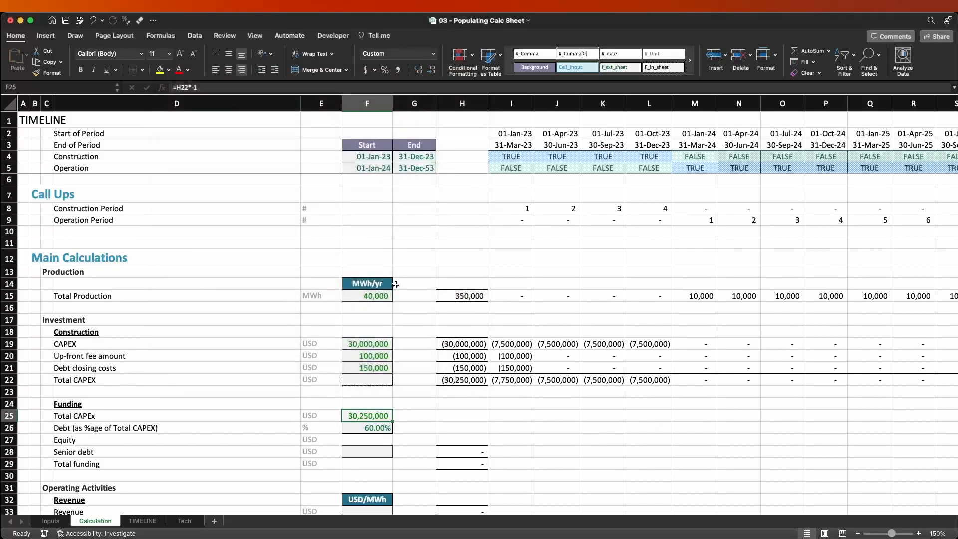
{"action": "left_click", "coordinate": [402, 285]}
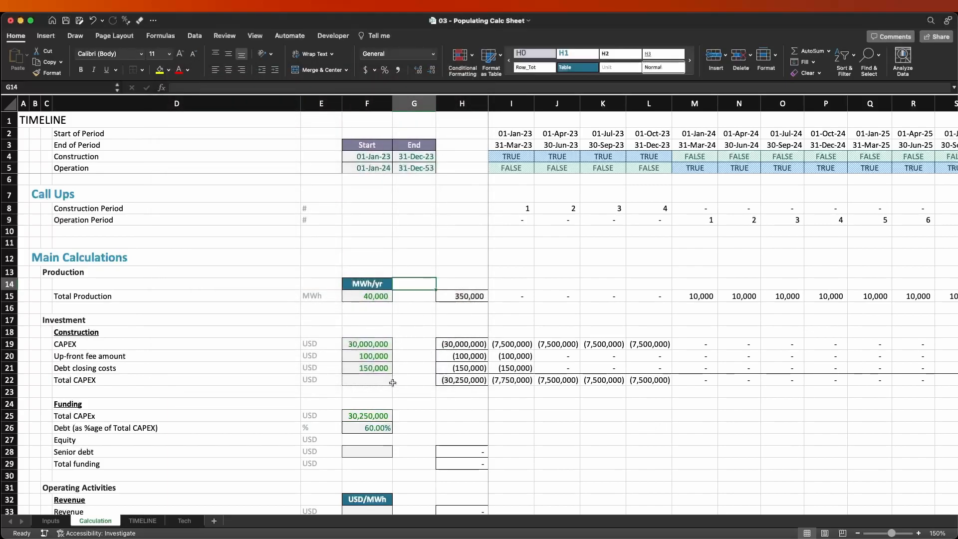
Modify the f_ext_sheet cell style's font colour to the lighter green, RGB(84, 167, 84), sampled from the Total CAPEX value in F25.
{"action": "left_click", "coordinate": [370, 418]}
{"action": "left_click", "coordinate": [373, 428]}
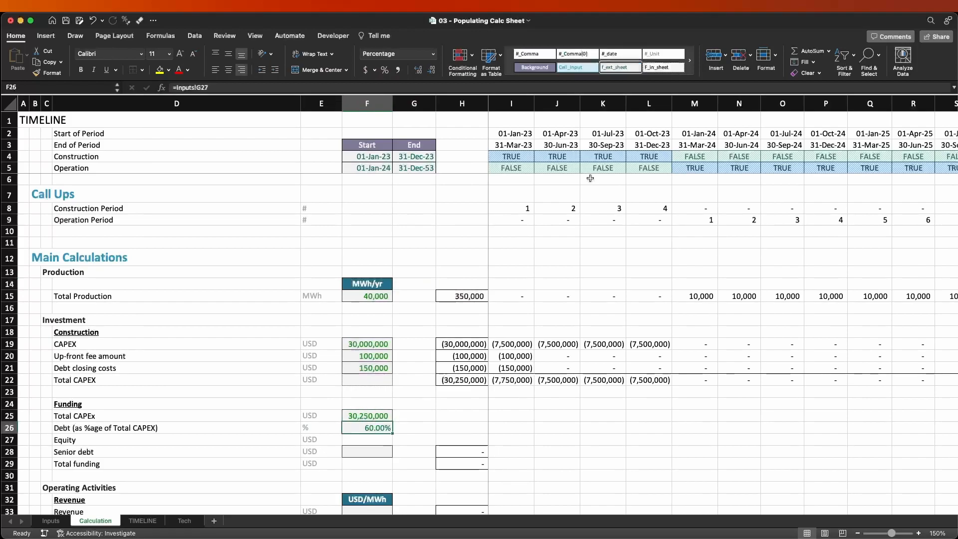
{"action": "right_click", "coordinate": [625, 67]}
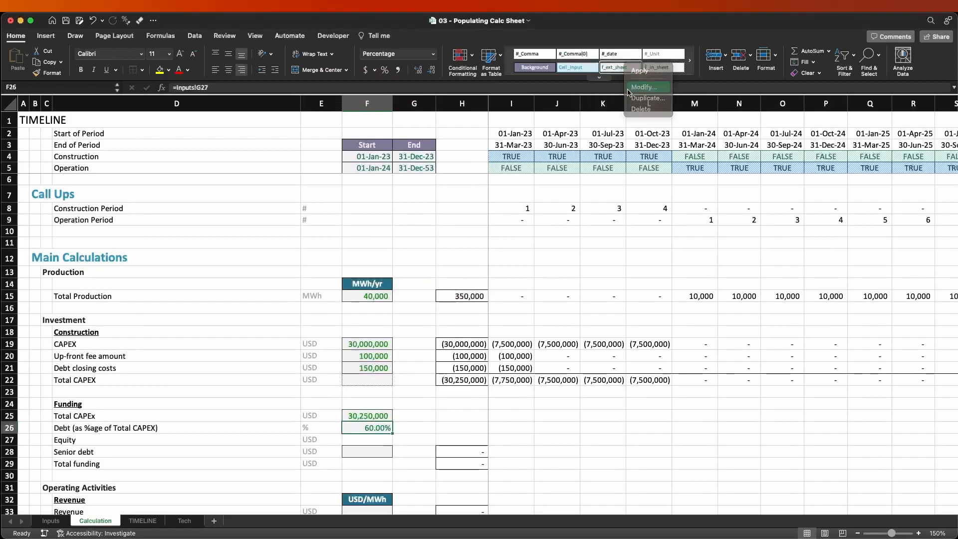
{"action": "left_click", "coordinate": [642, 87]}
{"action": "left_click_drag", "start_coordinate": [127, 126], "coordinate": [265, 160]}
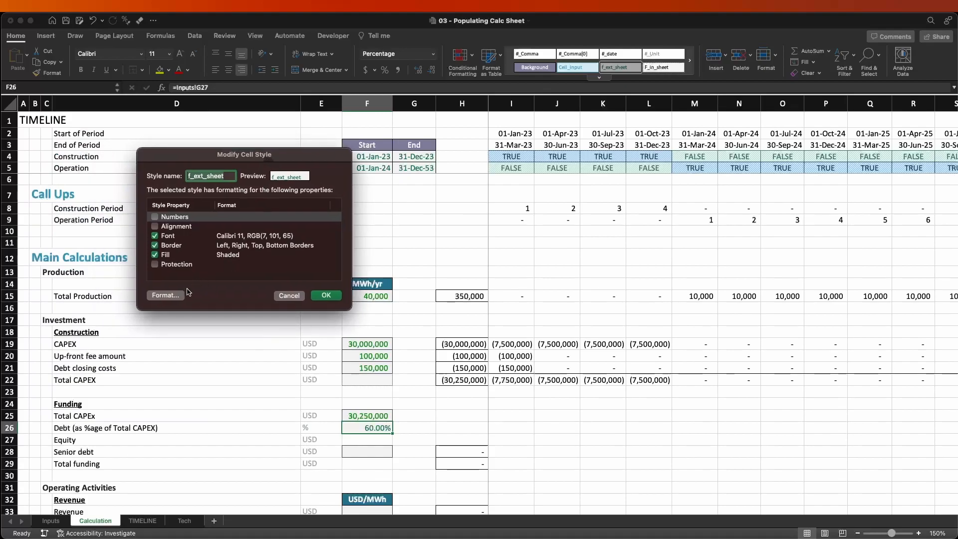
{"action": "left_click", "coordinate": [177, 296]}
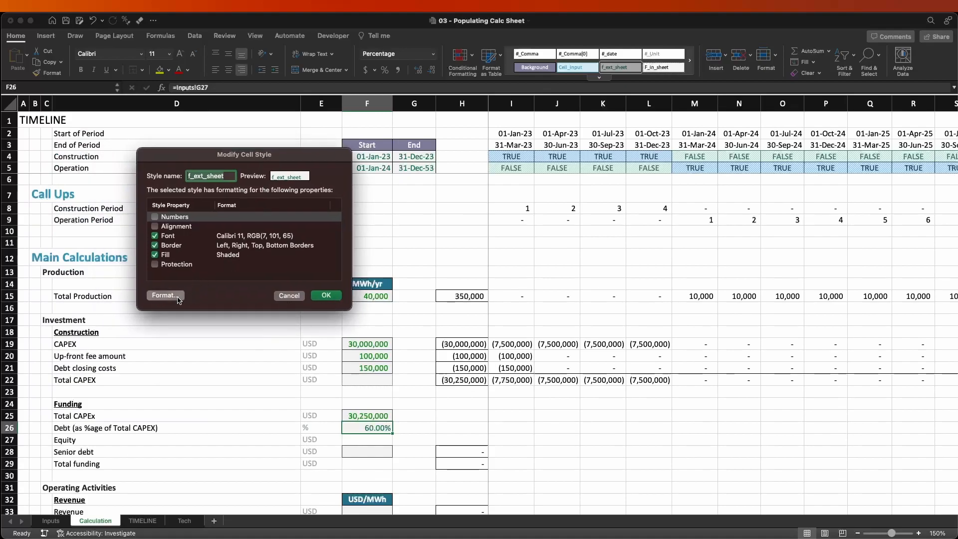
{"action": "left_click", "coordinate": [312, 95]}
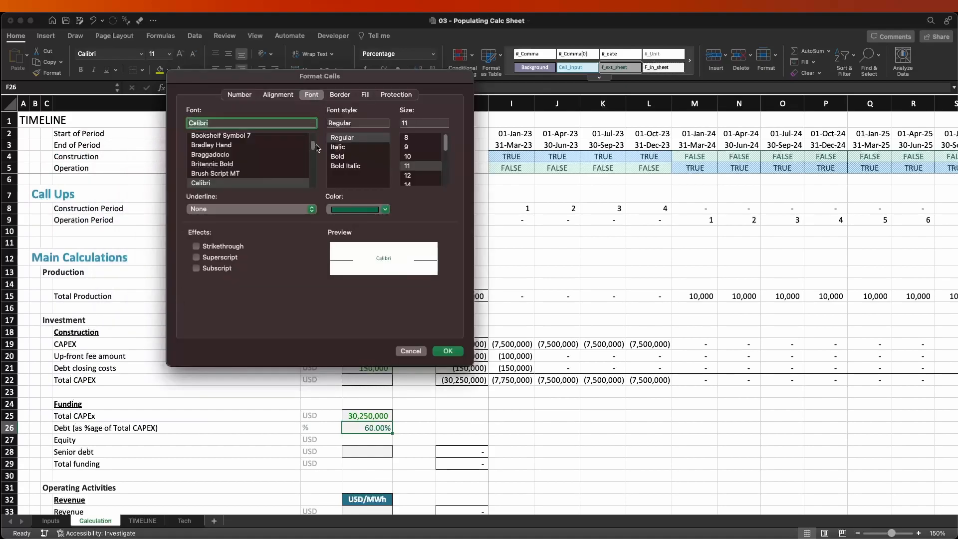
{"action": "left_click", "coordinate": [344, 209]}
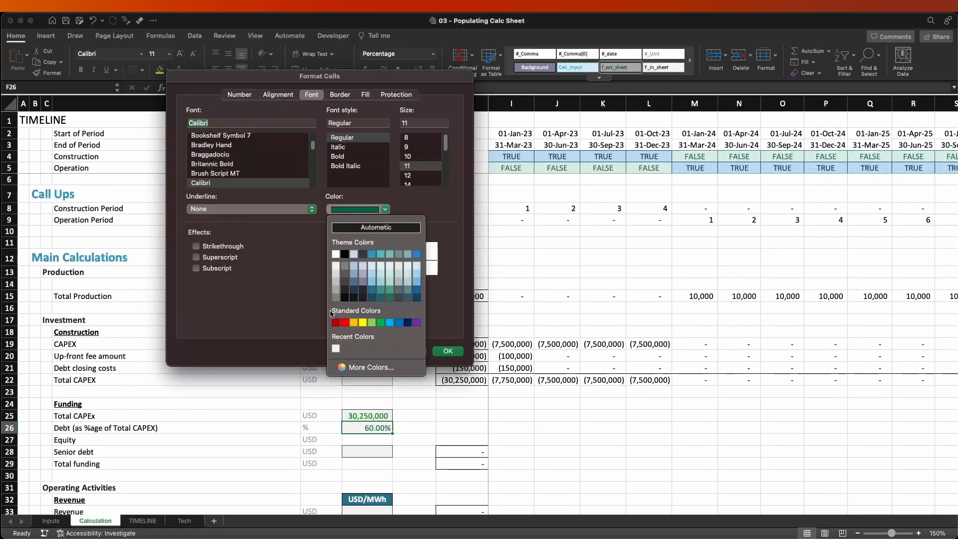
{"action": "left_click", "coordinate": [352, 368]}
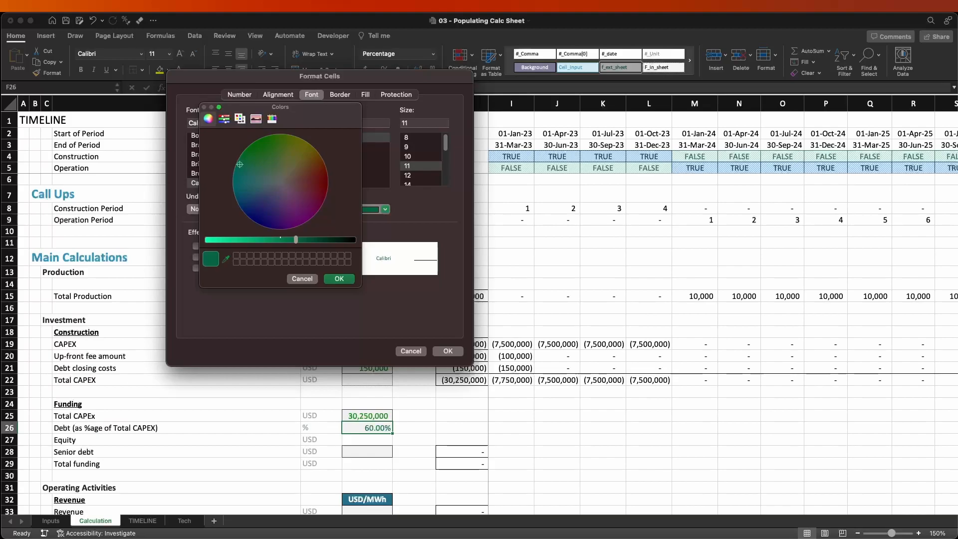
{"action": "left_click", "coordinate": [363, 417]}
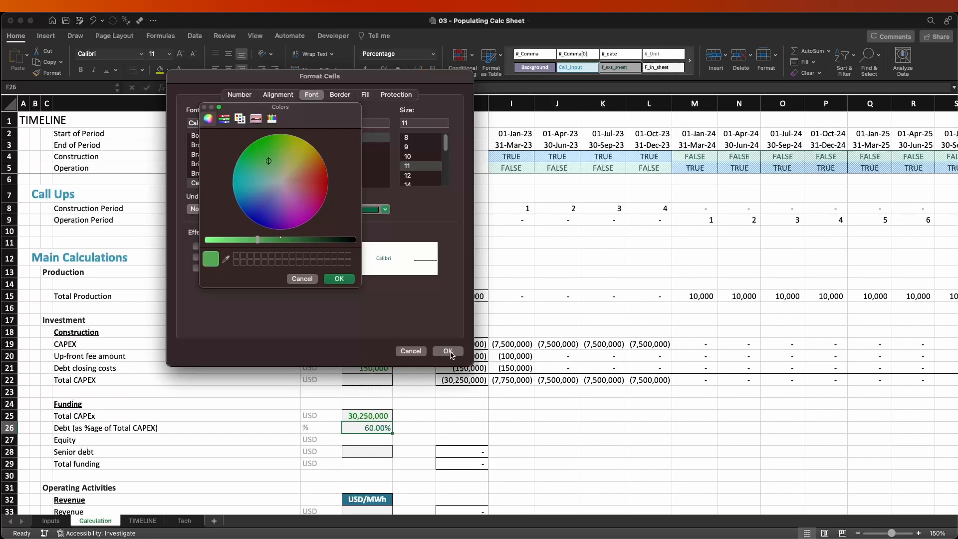
{"action": "left_click", "coordinate": [339, 279]}
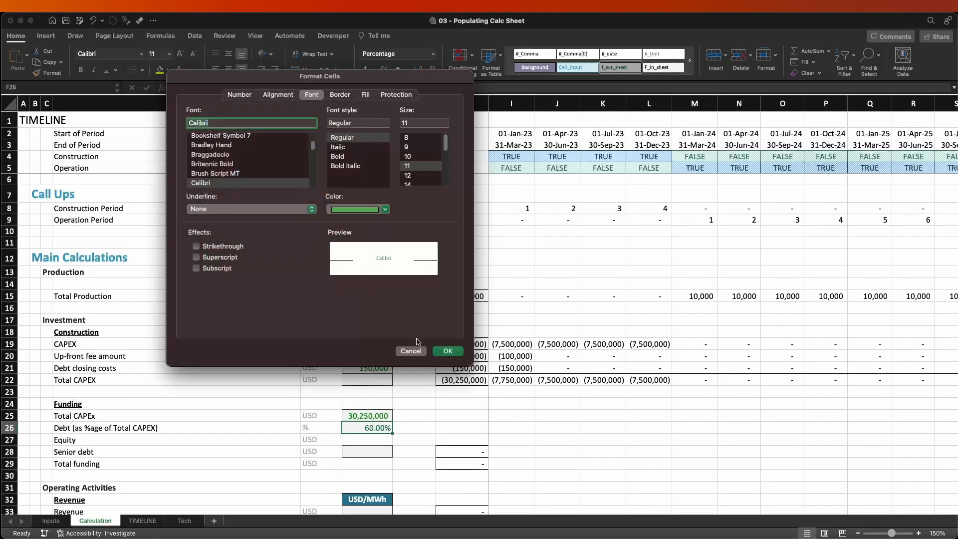
{"action": "left_click", "coordinate": [448, 352]}
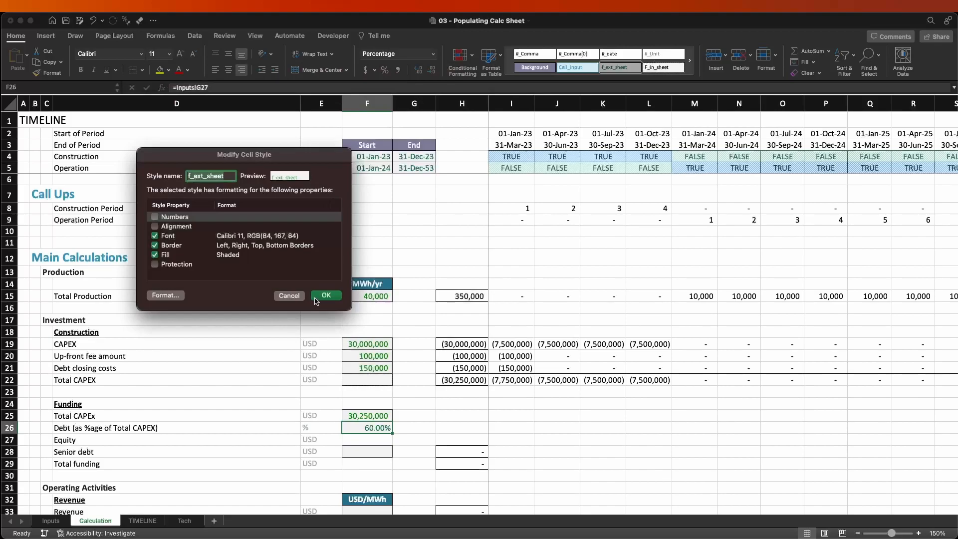
{"action": "left_click", "coordinate": [327, 296]}
{"action": "left_click", "coordinate": [416, 406]}
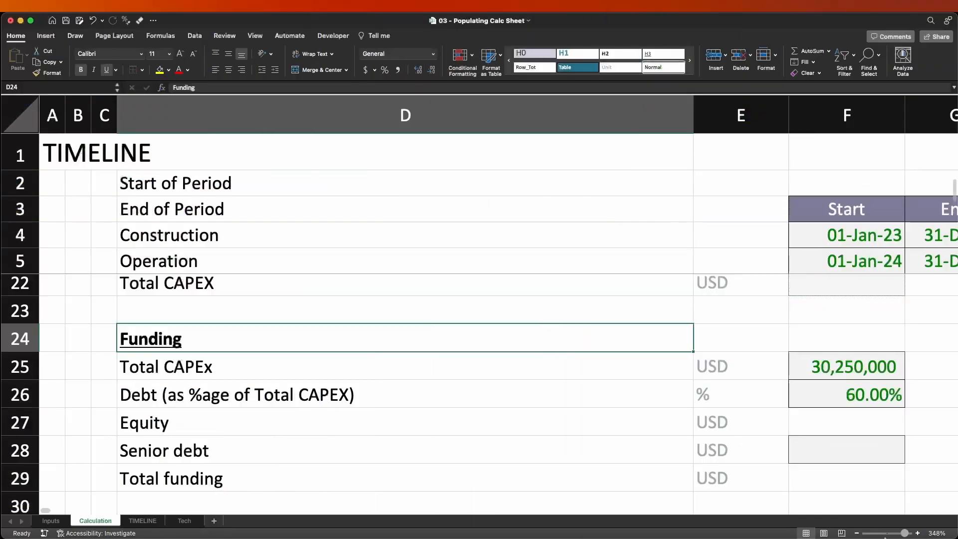
{"action": "left_click_drag", "start_coordinate": [903, 534], "coordinate": [892, 533]}
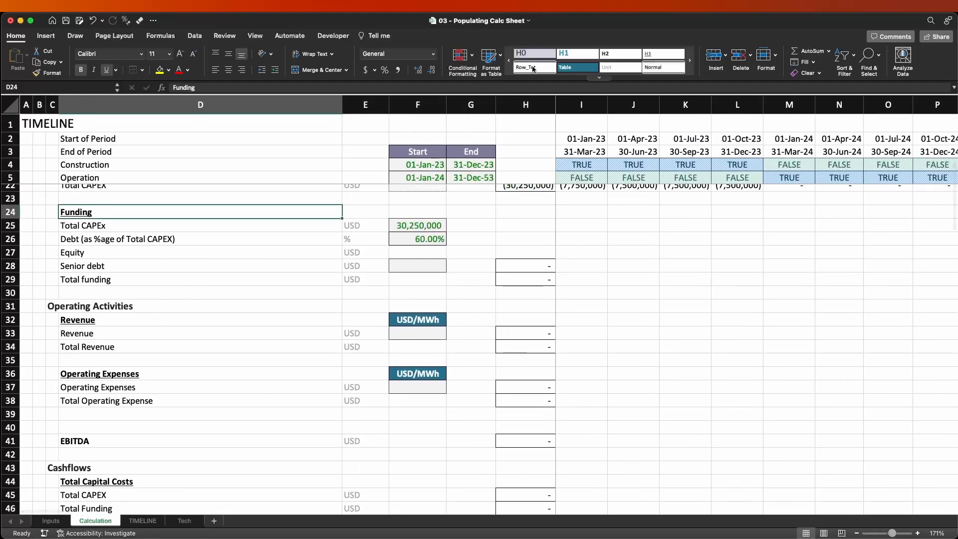
{"action": "left_click", "coordinate": [406, 240]}
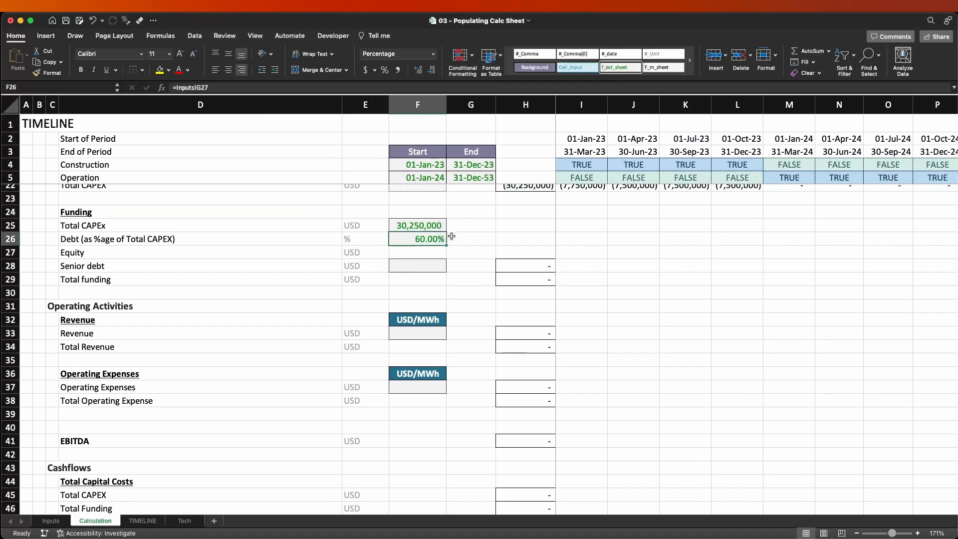
{"action": "left_click", "coordinate": [434, 262]}
{"action": "type", "text": "c"}
{"action": "key", "text": "Escape"}
{"action": "key", "text": "Up"}
{"action": "key", "text": "Left"}
{"action": "key", "text": "Right"}
{"action": "key", "text": "Up"}
{"action": "key", "text": "Down"}
{"action": "key", "text": "Up"}
{"action": "key", "text": "Down"}
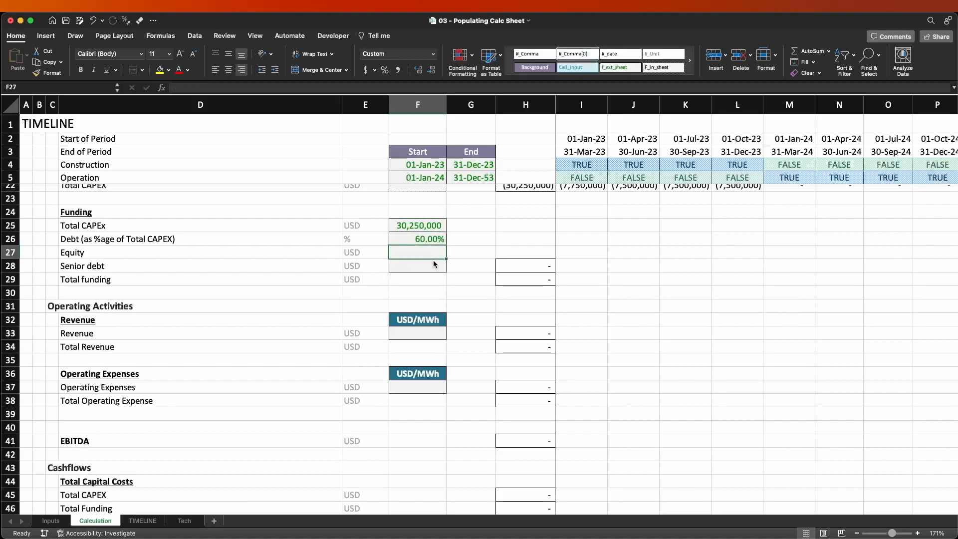
Calculate the senior debt in F28 as Total CAPEX times the debt percentage with =$F$25*$F$26.
{"action": "type", "text": "="}
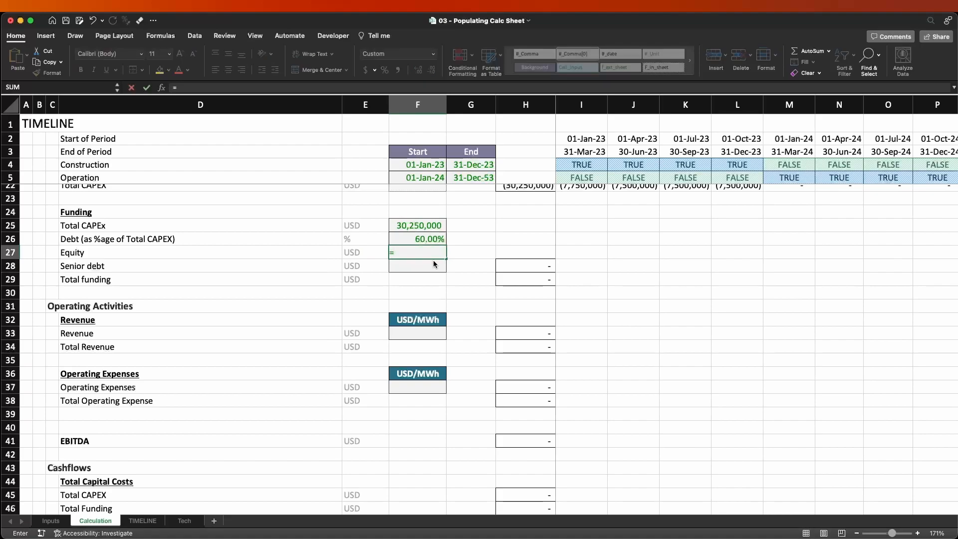
{"action": "key", "text": "Escape"}
{"action": "key", "text": "Down"}
{"action": "type", "text": "="}
{"action": "key", "text": "Up"}
{"action": "key", "text": "Up"}
{"action": "key", "text": "Up"}
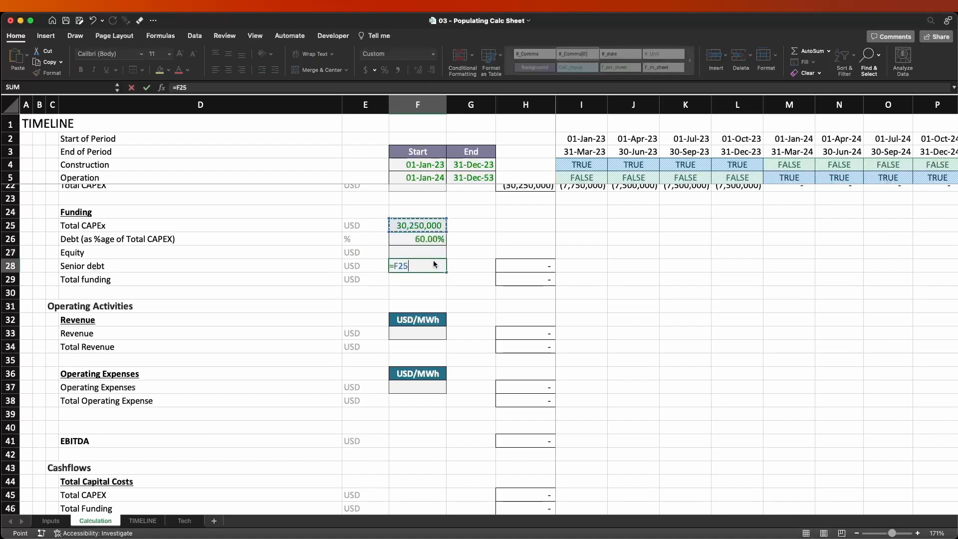
{"action": "key", "text": "F4"}
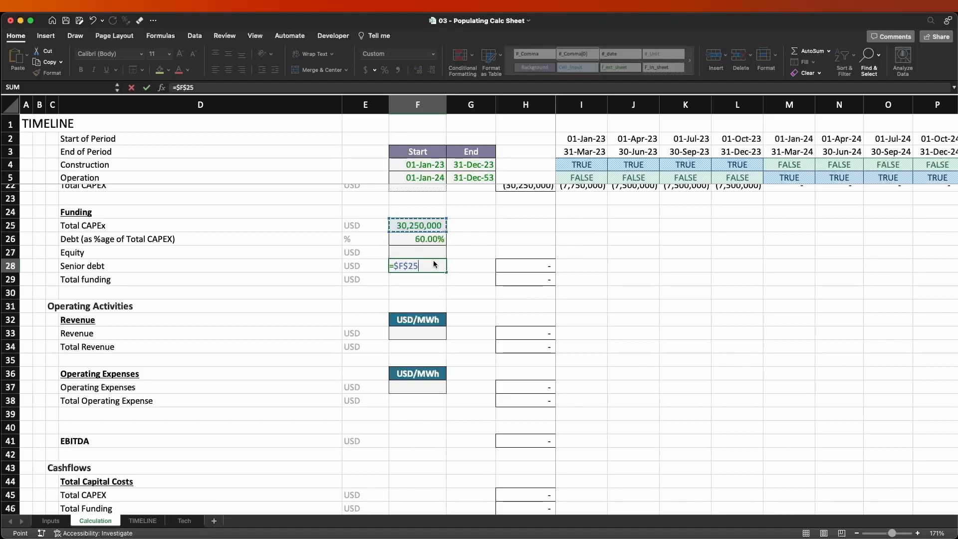
{"action": "type", "text": "*"}
{"action": "key", "text": "Up"}
{"action": "key", "text": "Up"}
{"action": "key", "text": "F4"}
{"action": "key", "text": "Return"}
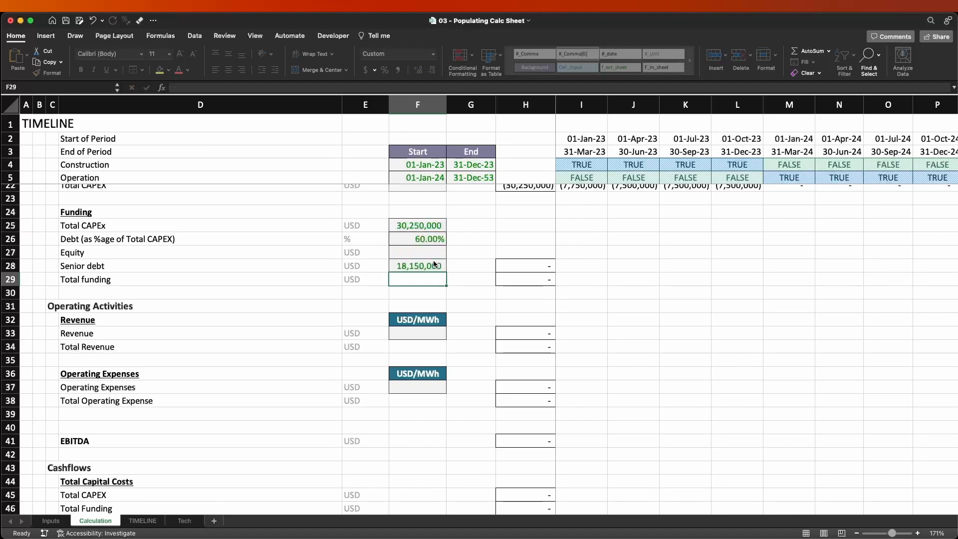
Calculate the equity in F27 as Total CAPEX minus senior debt with =F25-F28.
{"action": "key", "text": "Up"}
{"action": "key", "text": "Up"}
{"action": "type", "text": "="}
{"action": "key", "text": "Up"}
{"action": "key", "text": "Up"}
{"action": "key", "text": "F4"}
{"action": "type", "text": "-"}
{"action": "key", "text": "Down"}
{"action": "key", "text": "Return"}
{"action": "key", "text": "Up"}
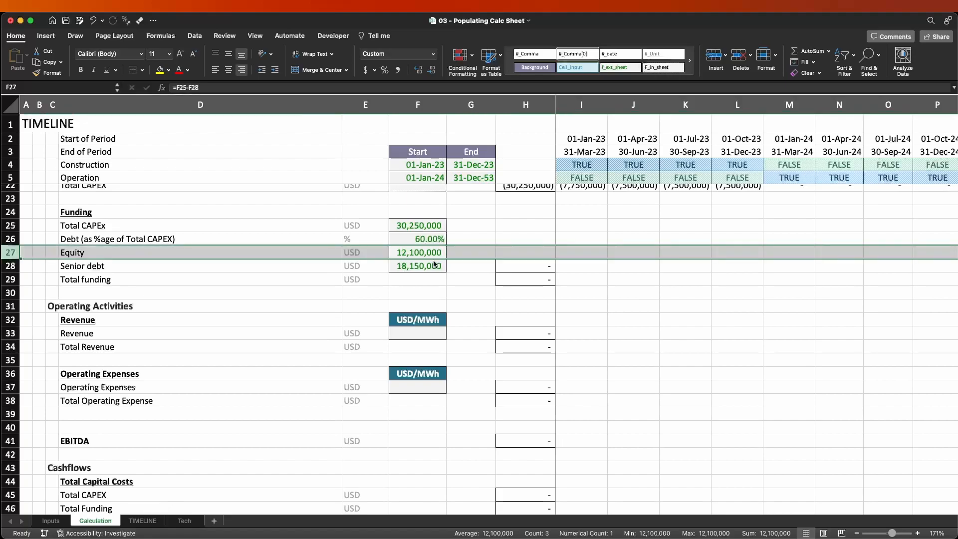
Copy the senior debt row's sum formula from H28 into the equity row's total cell H27.
{"action": "key", "text": "Up"}
{"action": "key", "text": "Up"}
{"action": "scroll", "coordinate": [450, 296], "scroll_direction": "up", "scroll_amount": 2}
{"action": "scroll", "coordinate": [450, 296], "scroll_direction": "up", "scroll_amount": 3}
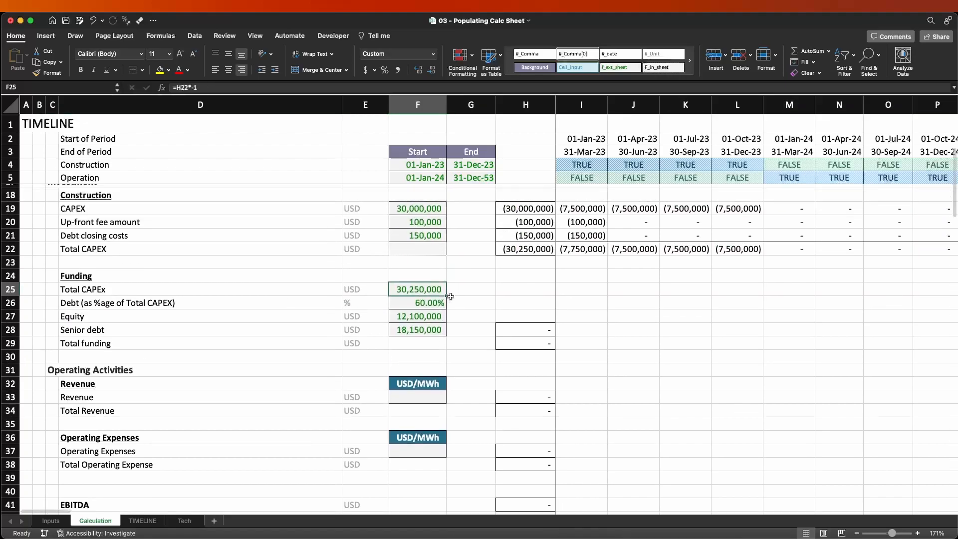
{"action": "left_click", "coordinate": [549, 336]}
{"action": "key", "text": "super+c"}
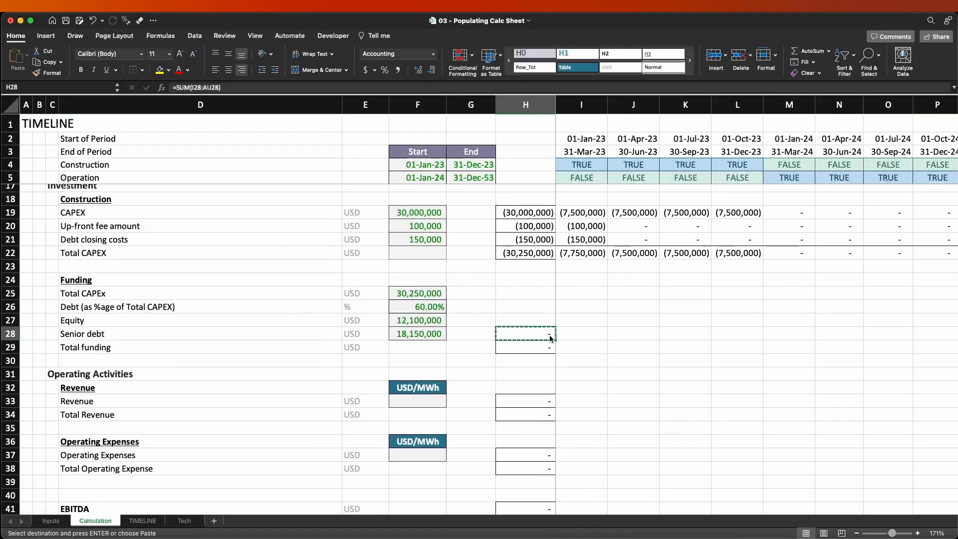
{"action": "key", "text": "shift+Up"}
{"action": "key", "text": "Return"}
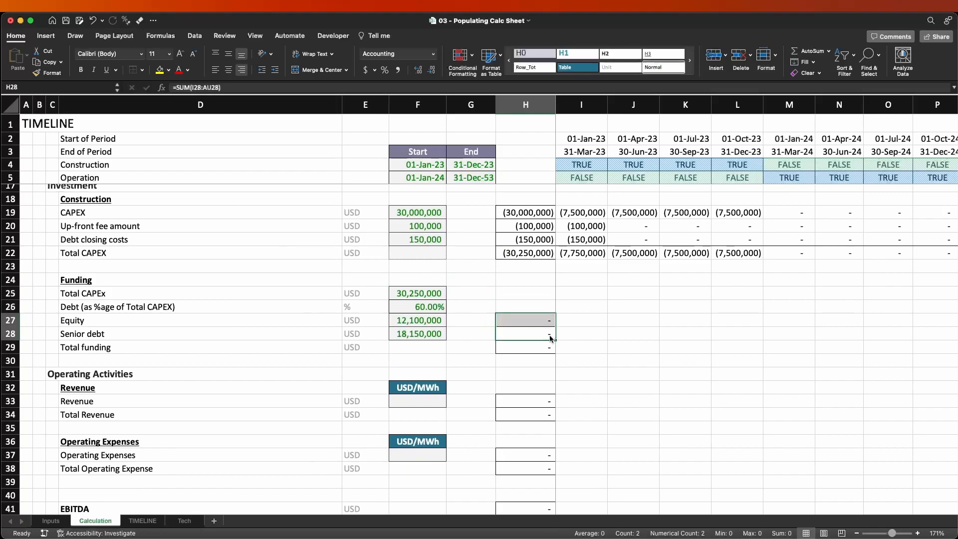
Apply the F_in_sheet cell style to the equity and senior debt amounts in F27:F28.
{"action": "key", "text": "Left"}
{"action": "key", "text": "Left"}
{"action": "key", "text": "Up"}
{"action": "key", "text": "Right"}
{"action": "key", "text": "Right"}
{"action": "key", "text": "Right"}
{"action": "key", "text": "Left"}
{"action": "key", "text": "Left"}
{"action": "key", "text": "Left"}
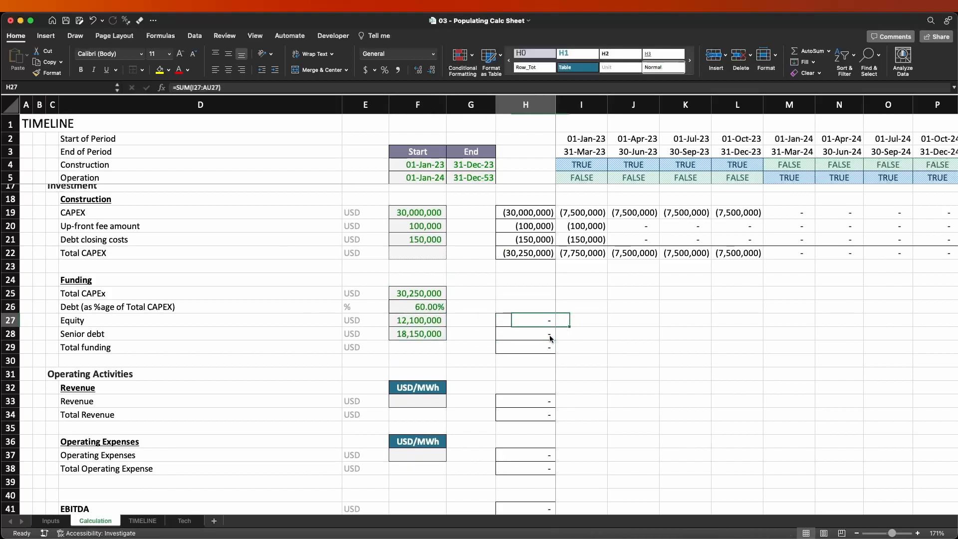
{"action": "key", "text": "shift+Down"}
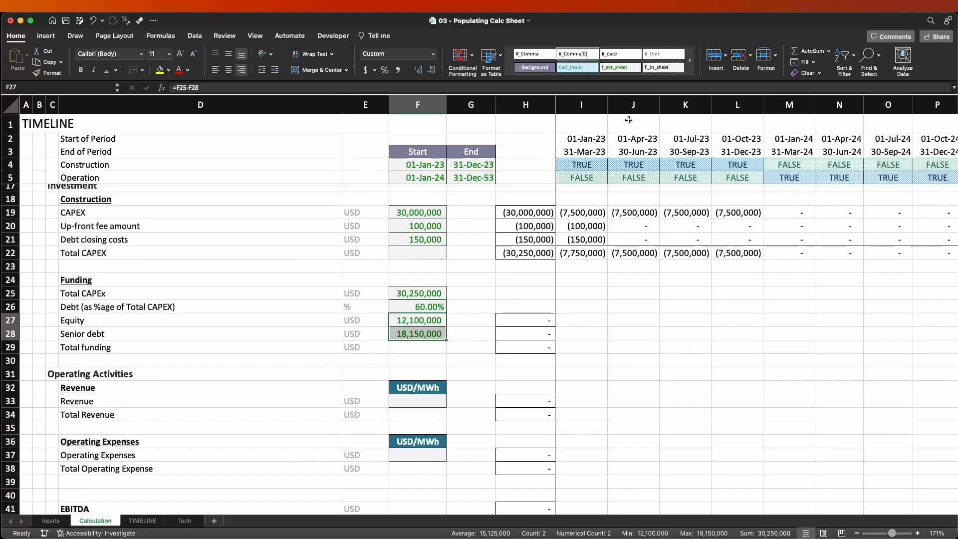
{"action": "left_click", "coordinate": [599, 78]}
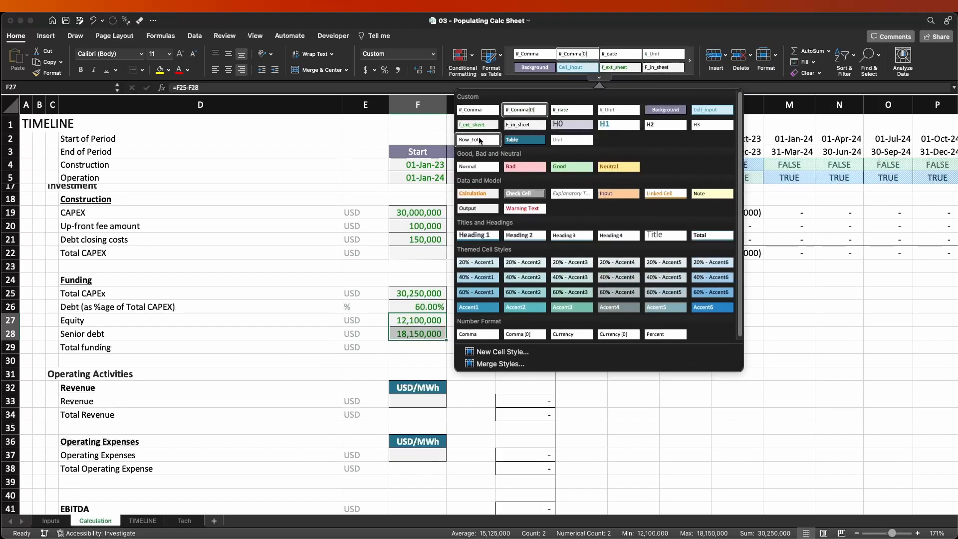
{"action": "left_click", "coordinate": [525, 124]}
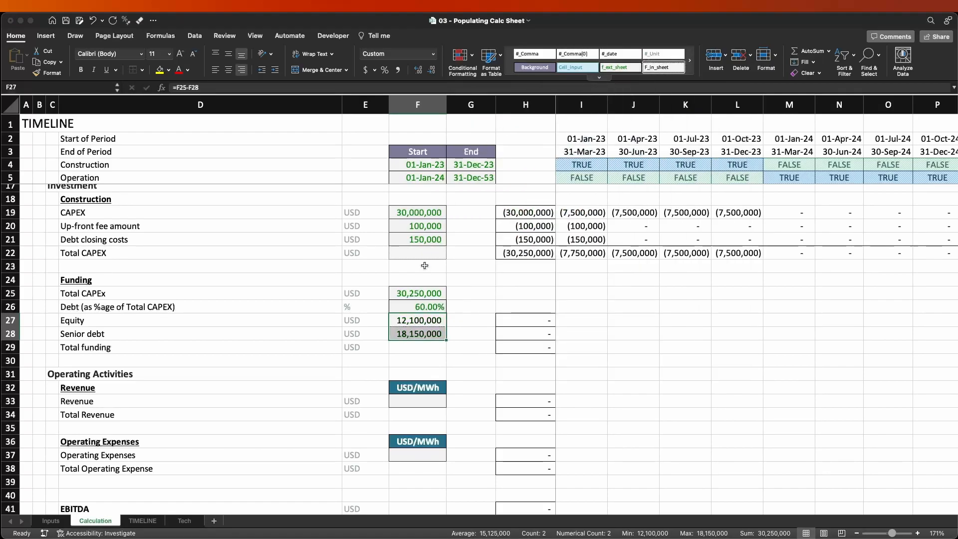
{"action": "left_click", "coordinate": [371, 345]}
{"action": "left_click", "coordinate": [396, 328]}
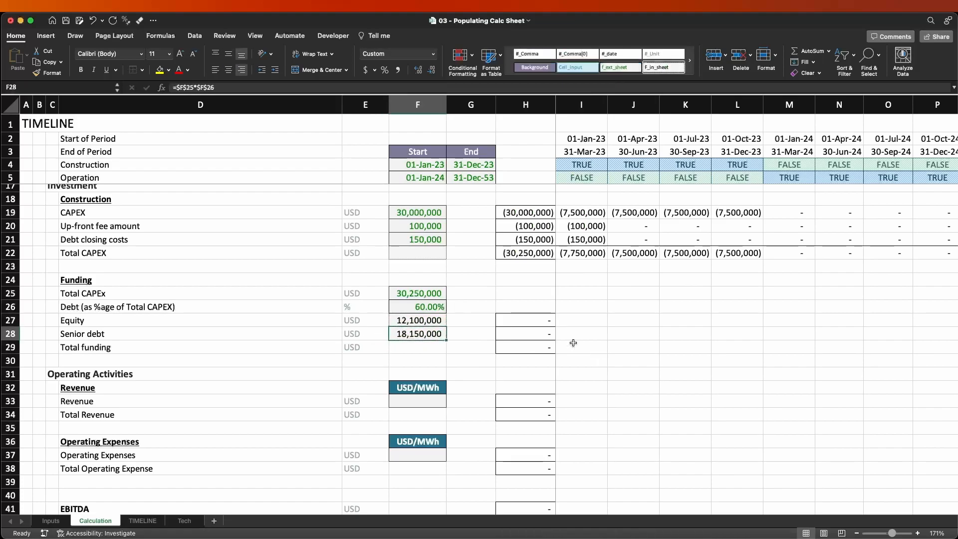
{"action": "left_click", "coordinate": [536, 324]}
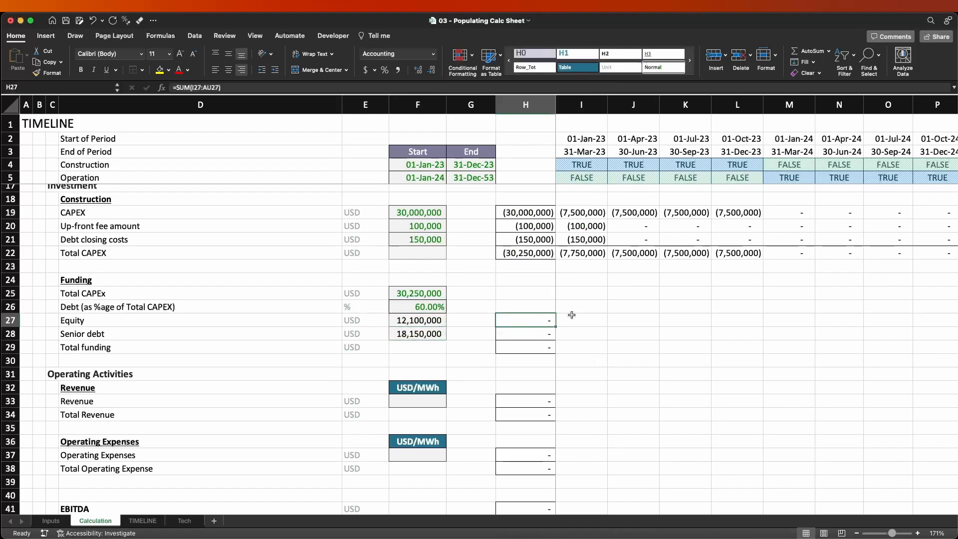
{"action": "key", "text": "Right"}
{"action": "key", "text": "Right"}
{"action": "key", "text": "Right"}
{"action": "key", "text": "Right"}
{"action": "key", "text": "Right"}
{"action": "key", "text": "Left"}
{"action": "key", "text": "Left"}
{"action": "key", "text": "Left"}
{"action": "key", "text": "Left"}
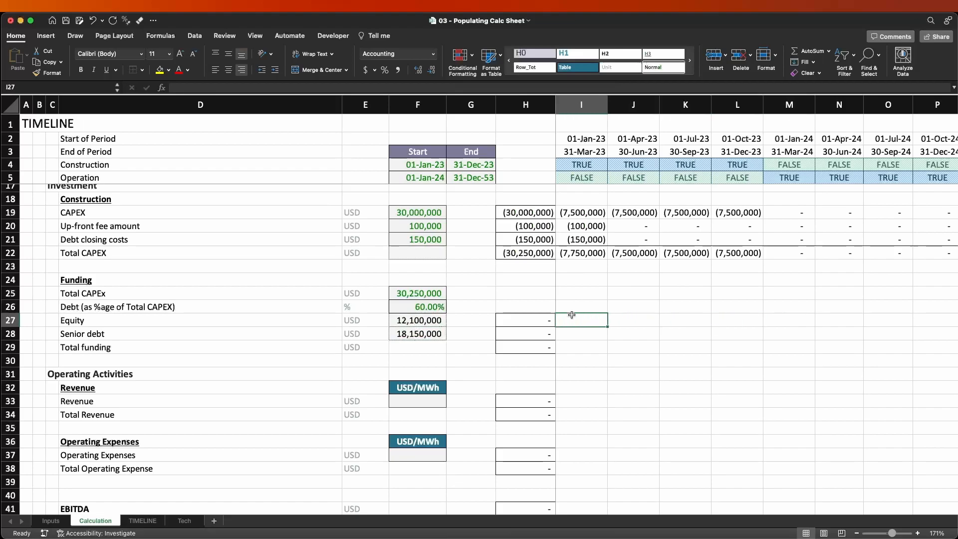
{"action": "key", "text": "Left"}
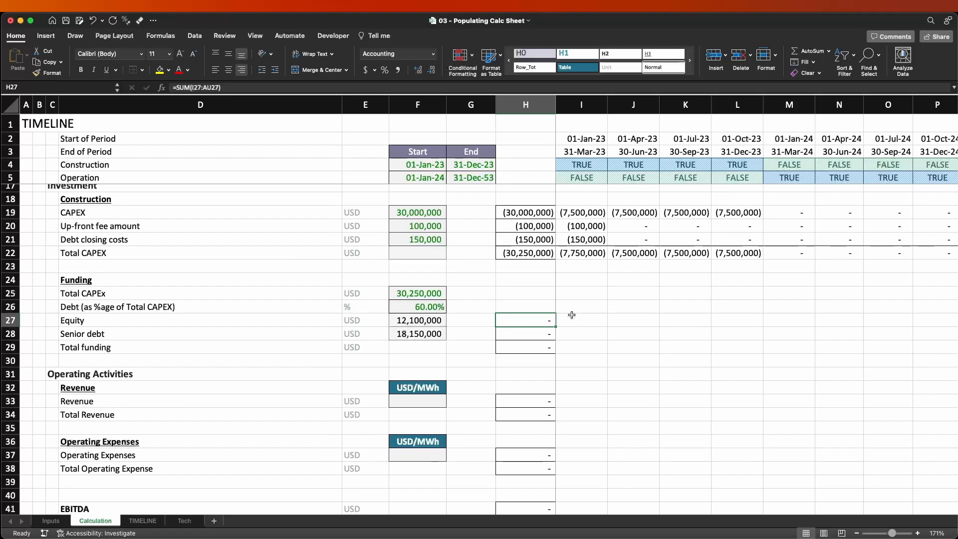
{"action": "left_click", "coordinate": [572, 315]}
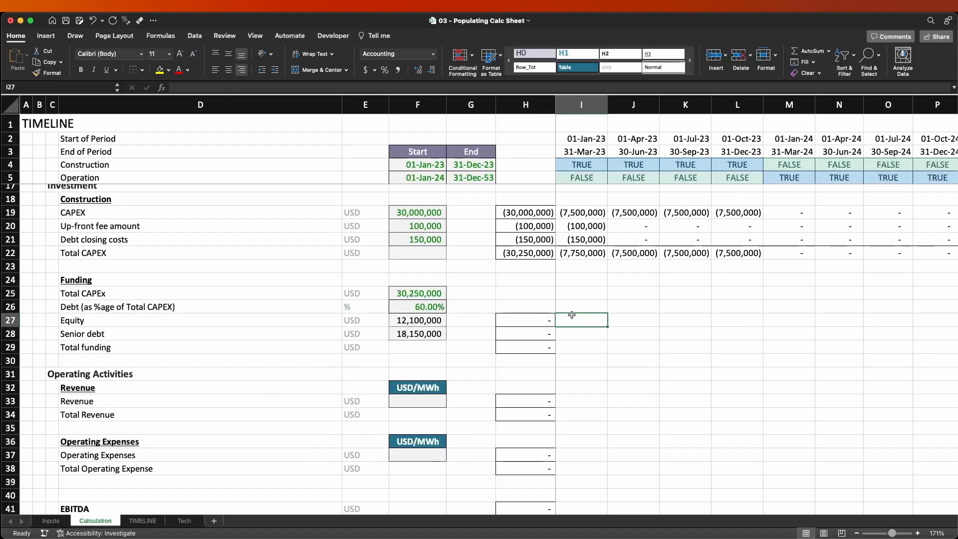
Copy the first-period CAPEX formula from I19 into the equity and senior debt cells I27:I28.
{"action": "scroll", "coordinate": [624, 354], "scroll_direction": "up", "scroll_amount": 5}
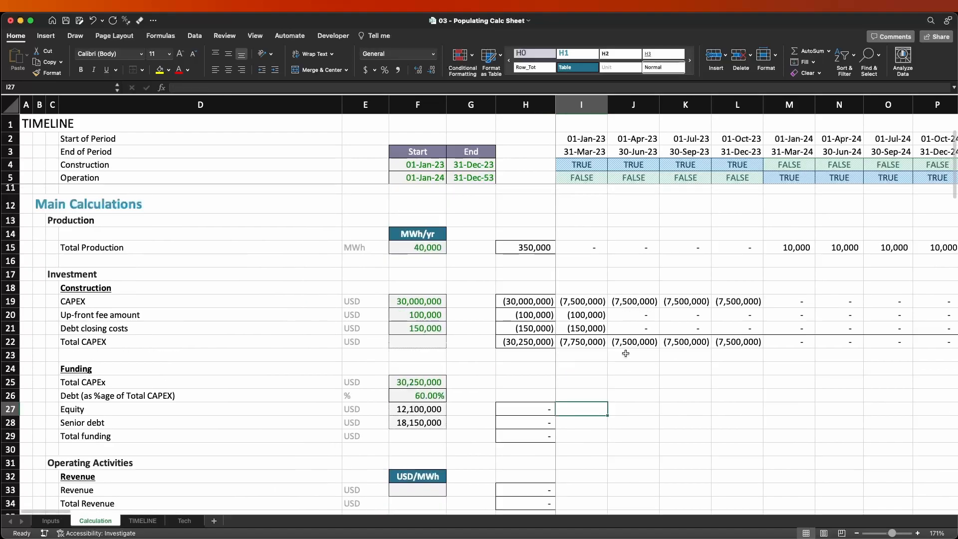
{"action": "left_click", "coordinate": [591, 317]}
{"action": "key", "text": "cmd+c"}
{"action": "left_click_drag", "start_coordinate": [609, 417], "coordinate": [586, 438]}
{"action": "key", "text": "Return"}
Remove the *-1 factor from the formulas in I27 and I28, leaving the equity formula as =($F27/COUNTIF($I$4:$FD$4,TRUE))*I$4.
{"action": "key", "text": "F2"}
{"action": "key", "text": "Return"}
{"action": "key", "text": "F2"}
{"action": "key", "text": "Return"}
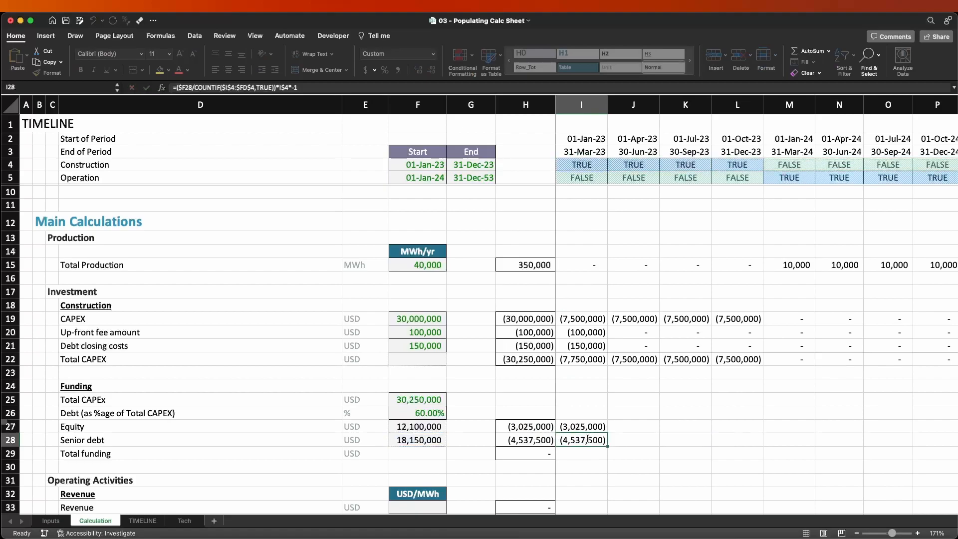
{"action": "key", "text": "F2"}
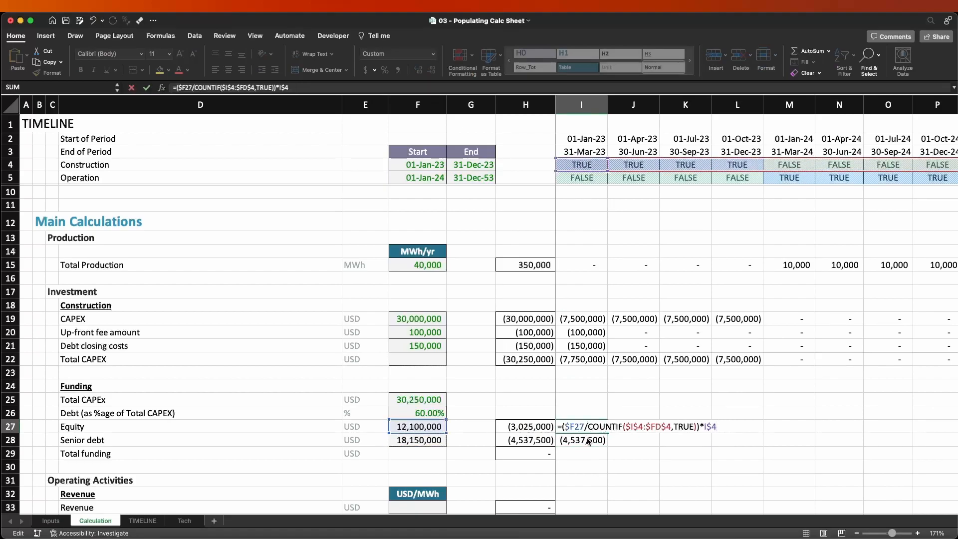
{"action": "type", "text": "*-1"}
{"action": "key", "text": "Return"}
{"action": "key", "text": "F2"}
{"action": "type", "text": "*-1"}
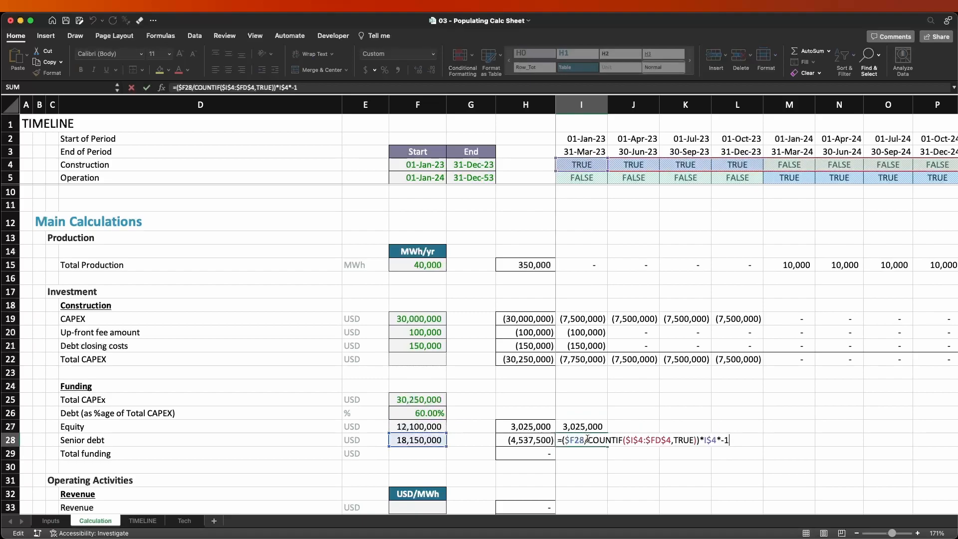
{"action": "key", "text": "Return"}
Fill the equity and senior debt formulas from I27:I28 across all remaining periods through column FD.
{"action": "left_click_drag", "start_coordinate": [584, 426], "coordinate": [588, 441]}
{"action": "key", "text": "ctrl+shift+Right"}
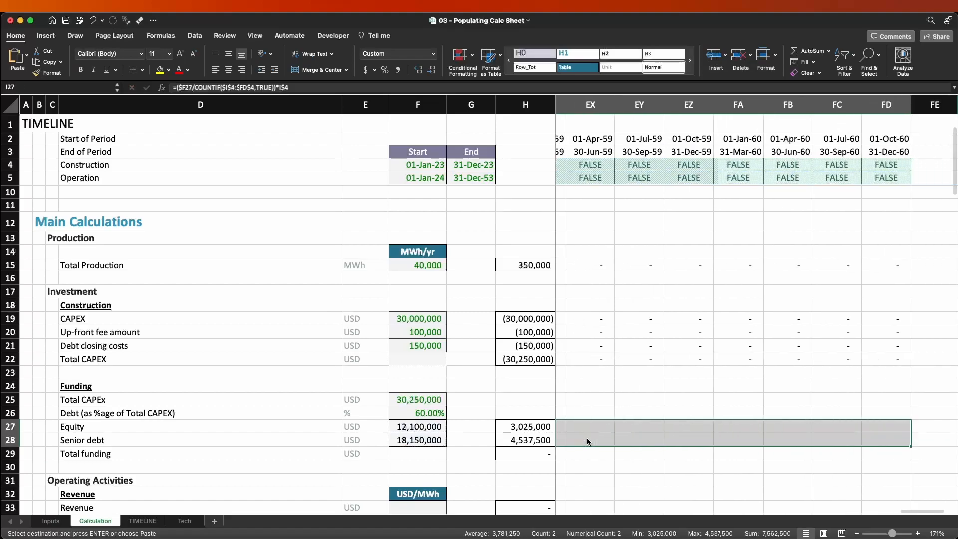
{"action": "key", "text": "ctrl+r"}
{"action": "key", "text": "Right"}
{"action": "key", "text": "Right"}
{"action": "key", "text": "Right"}
{"action": "key", "text": "Right"}
{"action": "key", "text": "Left"}
{"action": "key", "text": "Left"}
{"action": "key", "text": "Left"}
{"action": "key", "text": "Left"}
{"action": "key", "text": "Left"}
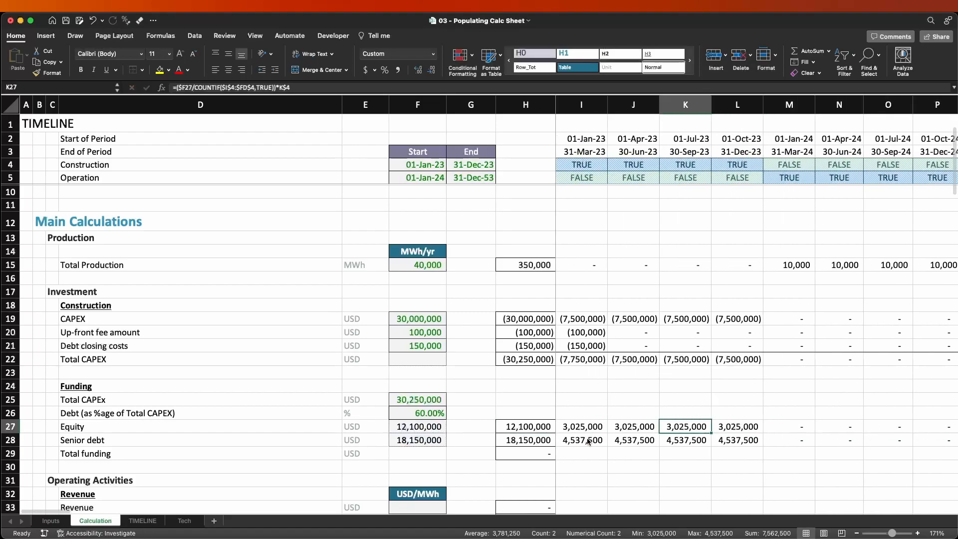
{"action": "key", "text": "Left"}
{"action": "key", "text": "Left"}
{"action": "key", "text": "Left"}
{"action": "key", "text": "Right"}
{"action": "key", "text": "Right"}
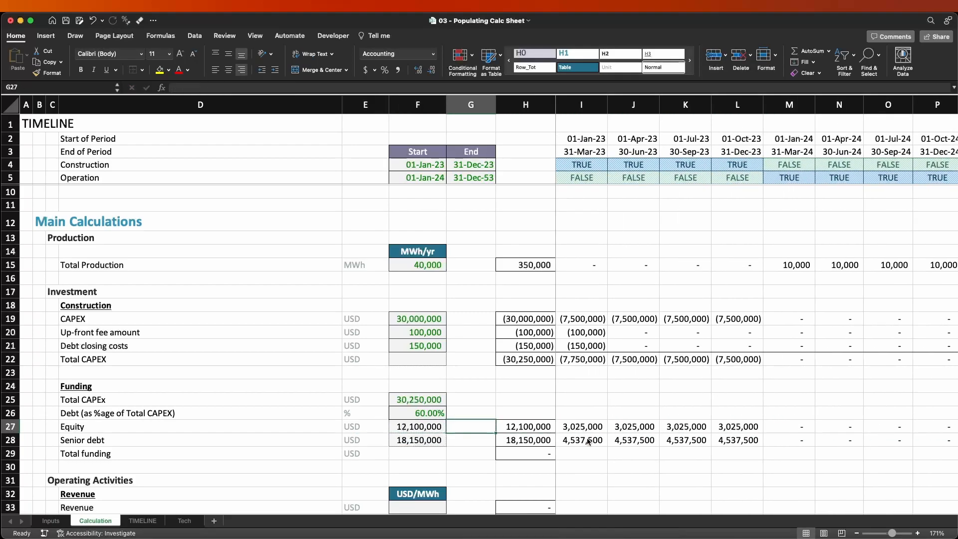
{"action": "key", "text": "Down"}
{"action": "key", "text": "Right"}
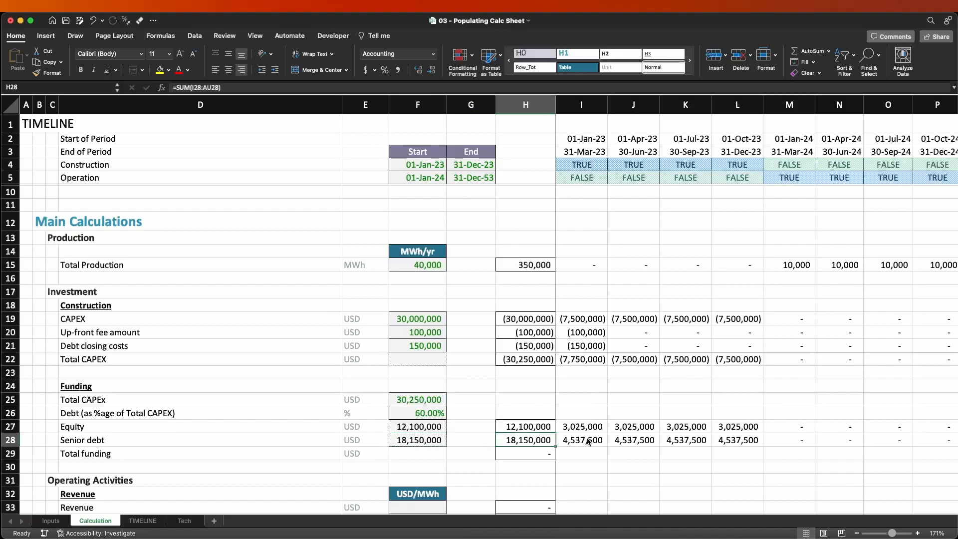
Copy the Total CAPEX sum from I22 into the Total funding cell I29 and narrow its range to I27:I28.
{"action": "left_click", "coordinate": [590, 363]}
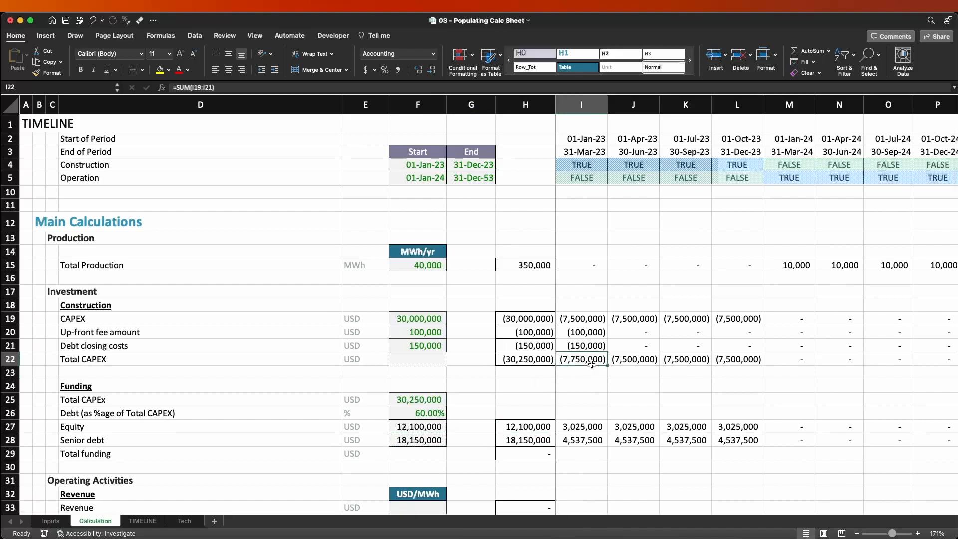
{"action": "key", "text": "super+c"}
{"action": "key", "text": "Down"}
{"action": "key", "text": "Down"}
{"action": "key", "text": "Down"}
{"action": "key", "text": "Down"}
{"action": "key", "text": "Down"}
{"action": "key", "text": "Down"}
{"action": "key", "text": "Down"}
{"action": "key", "text": "super+v"}
{"action": "key", "text": "F2"}
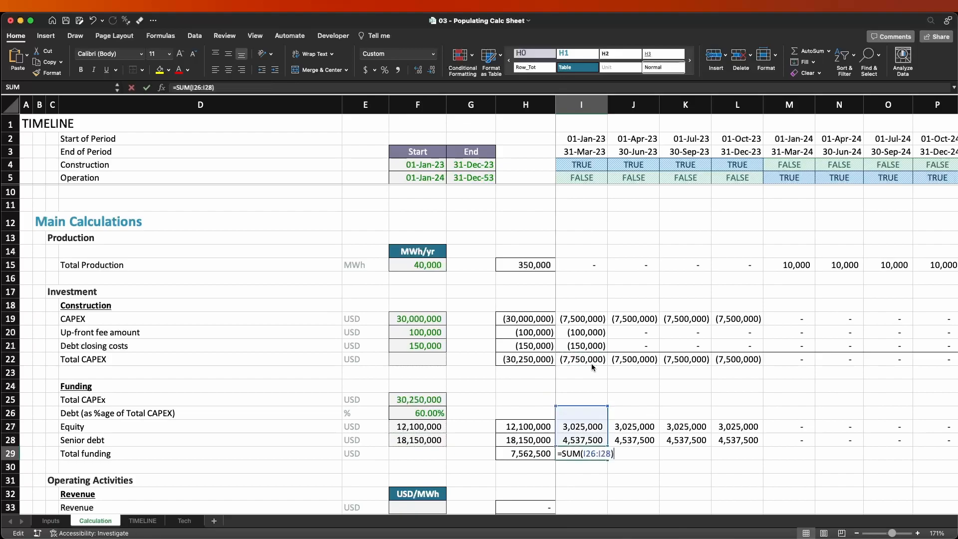
{"action": "left_click_drag", "start_coordinate": [607, 406], "coordinate": [606, 418]}
{"action": "key", "text": "Return"}
Copy the Total funding formula from I29 across the remaining periods of row 29.
{"action": "key", "text": "Up"}
{"action": "key", "text": "super+c"}
{"action": "key", "text": "super+shift+Right"}
{"action": "key", "text": "Return"}
{"action": "key", "text": "Right"}
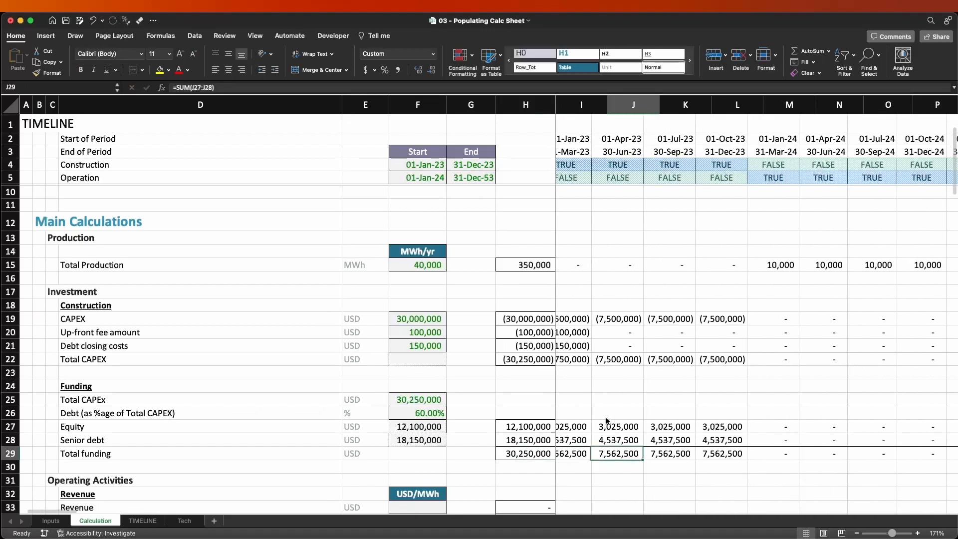
{"action": "key", "text": "Left"}
{"action": "key", "text": "Left"}
{"action": "key", "text": "Left"}
{"action": "key", "text": "Right"}
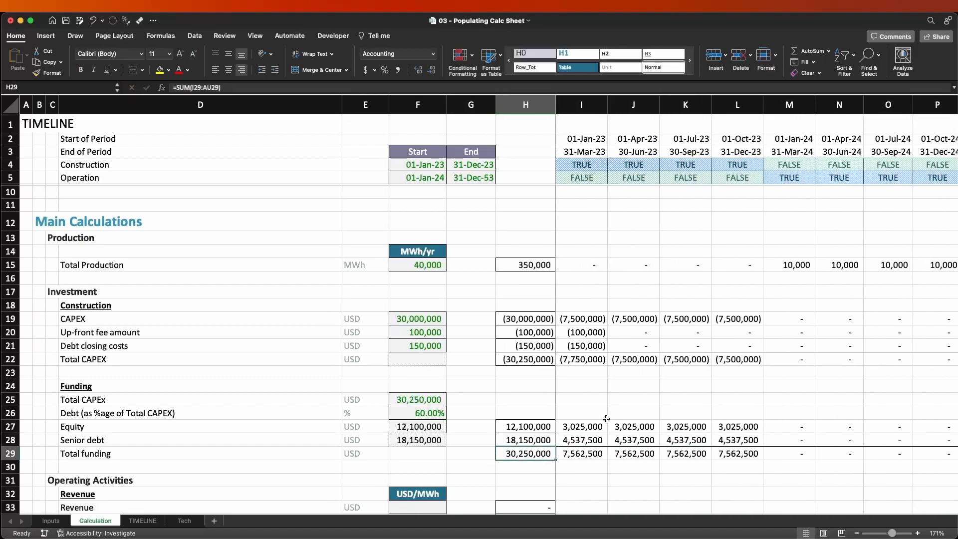
Compare Total CAPEX in row 22 with Total funding in row 29, period by period, including the upfront fee and debt closing costs.
{"action": "left_click", "coordinate": [543, 360], "text": "super"}
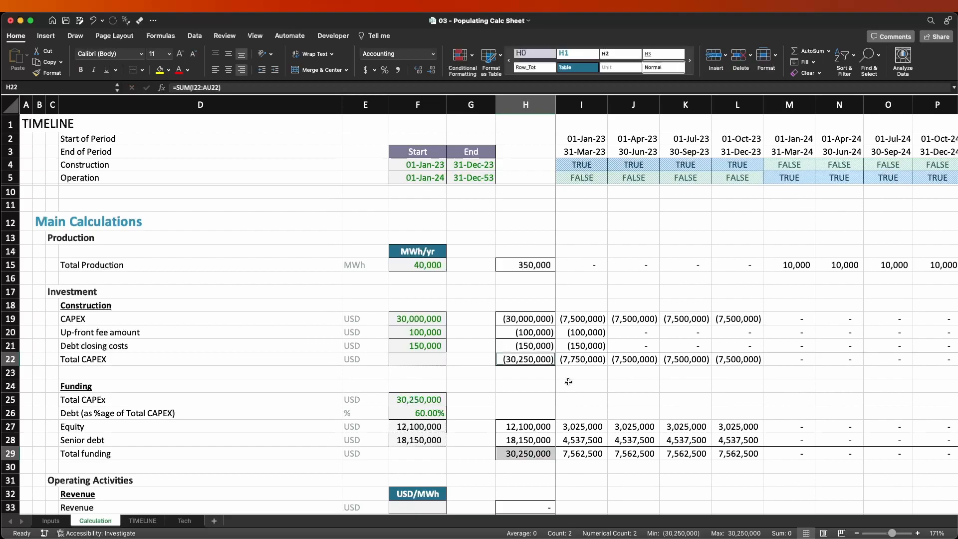
{"action": "left_click", "coordinate": [591, 359]}
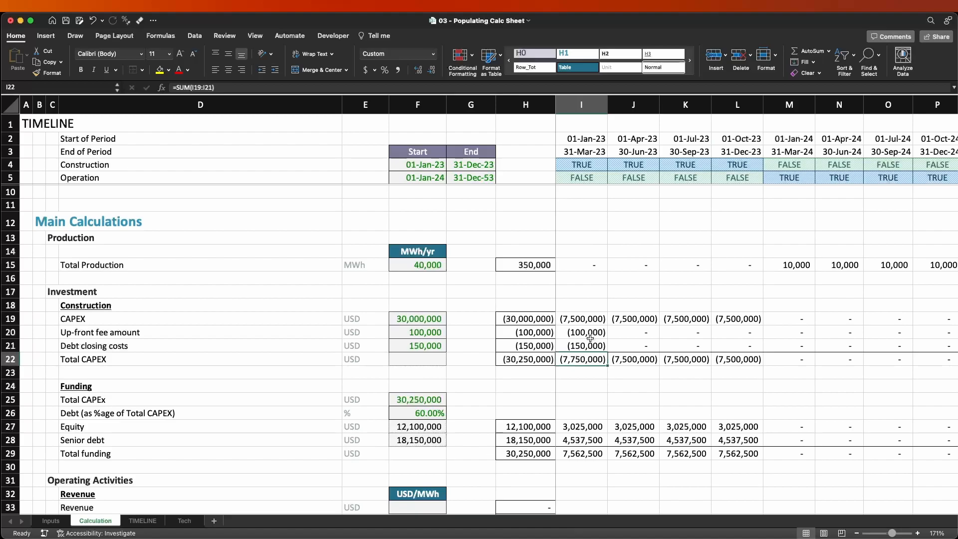
{"action": "left_click_drag", "start_coordinate": [172, 332], "coordinate": [588, 339]}
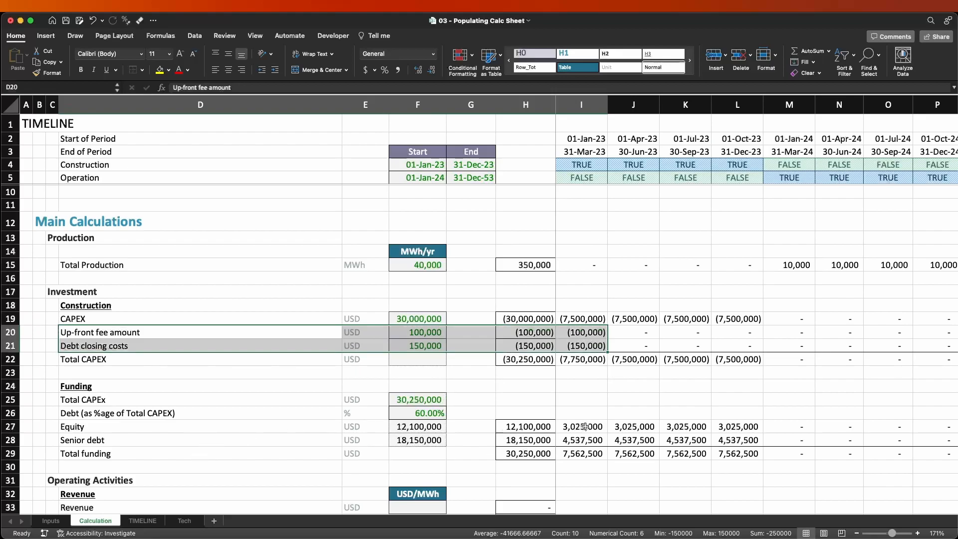
{"action": "left_click_drag", "start_coordinate": [197, 426], "coordinate": [748, 440]}
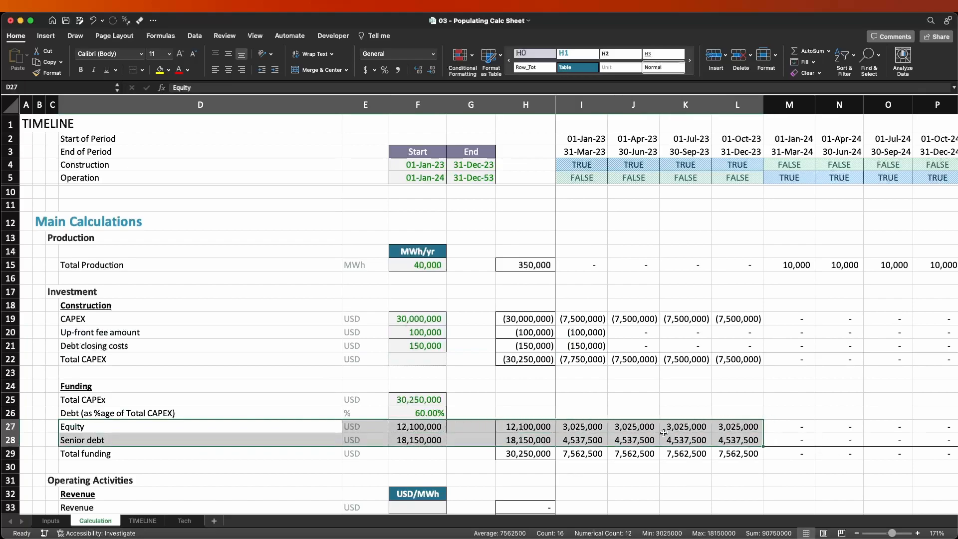
{"action": "left_click_drag", "start_coordinate": [586, 428], "coordinate": [698, 441]}
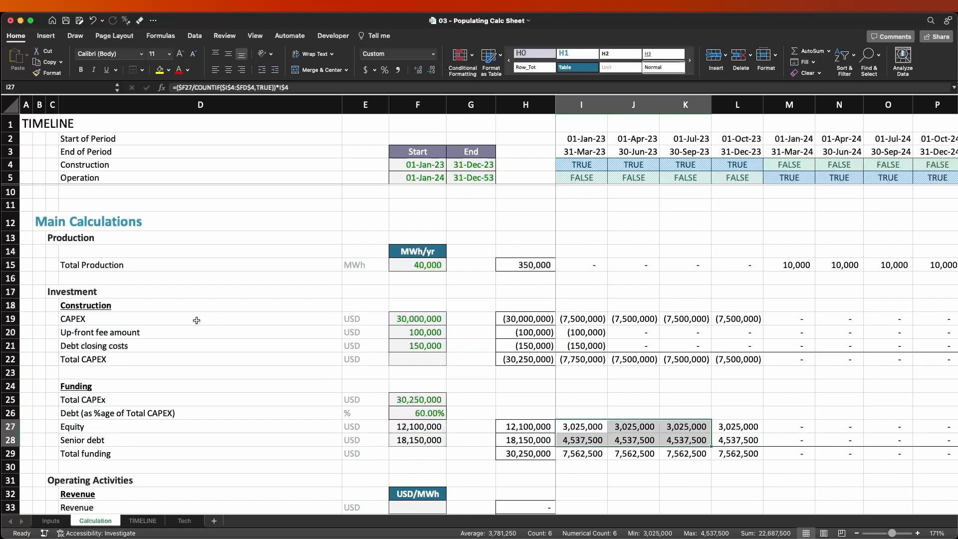
{"action": "left_click_drag", "start_coordinate": [103, 326], "coordinate": [682, 345]}
{"action": "double_click", "coordinate": [594, 360]}
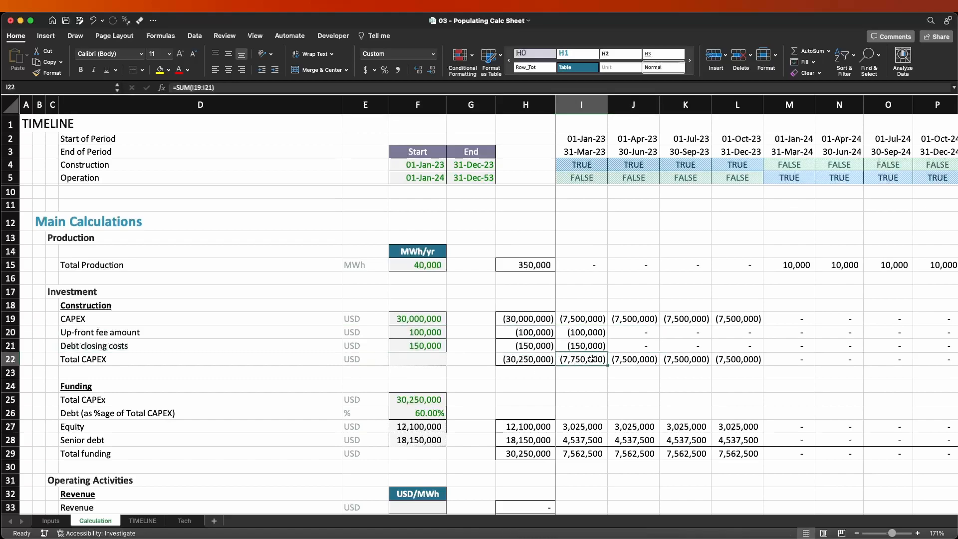
{"action": "key", "text": "Return"}
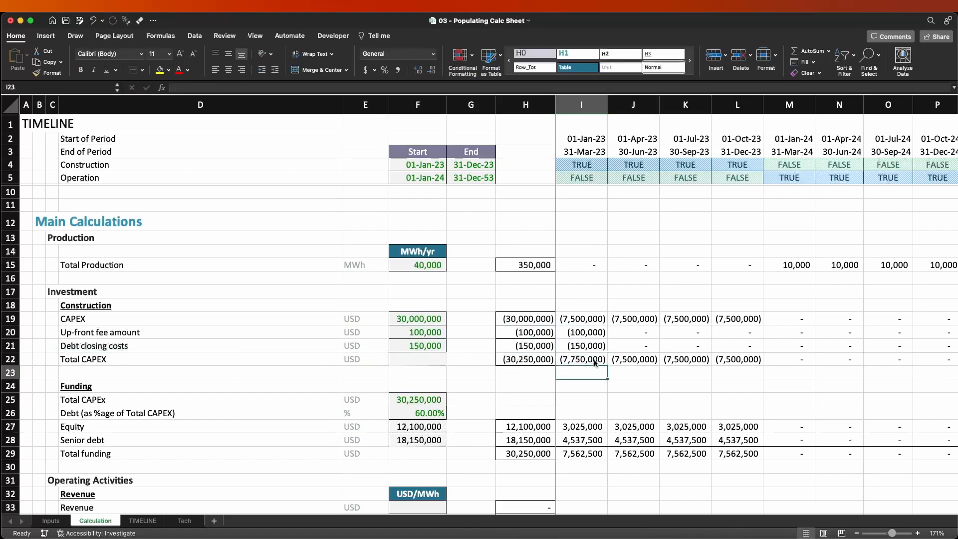
{"action": "key", "text": "Down"}
{"action": "key", "text": "Down"}
{"action": "key", "text": "Down"}
{"action": "key", "text": "Down"}
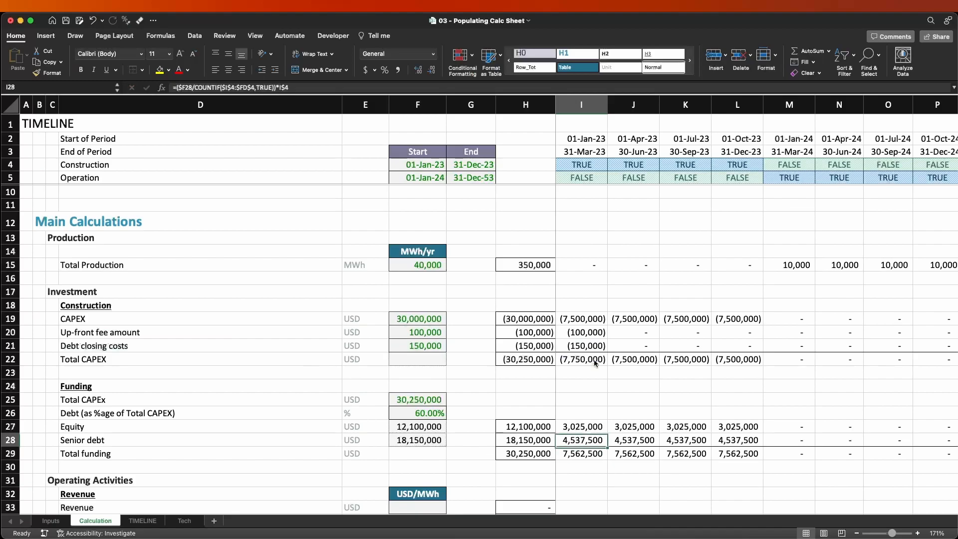
{"action": "key", "text": "Down"}
{"action": "key", "text": "Down"}
{"action": "left_click_drag", "start_coordinate": [592, 362], "coordinate": [726, 358]}
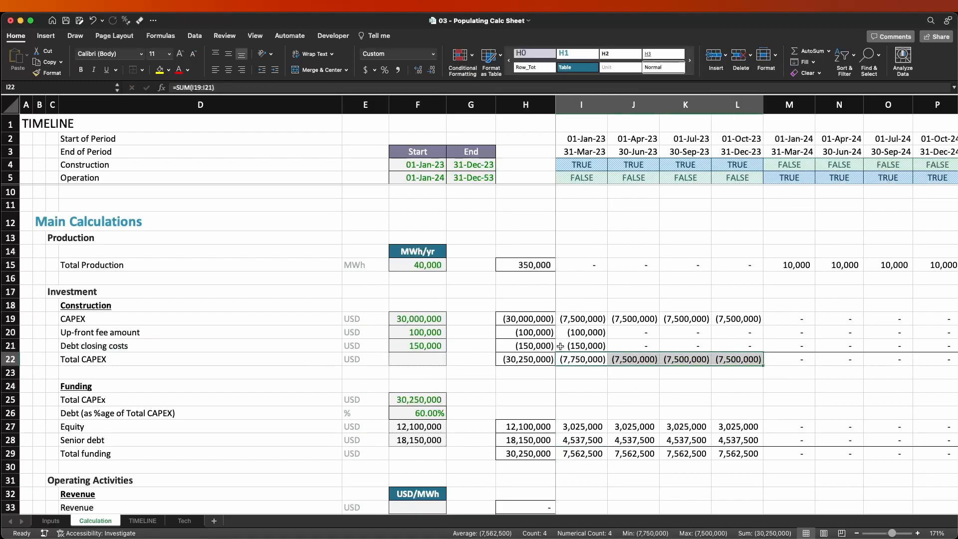
{"action": "left_click_drag", "start_coordinate": [582, 455], "coordinate": [728, 455]}
{"action": "left_click", "coordinate": [592, 425]}
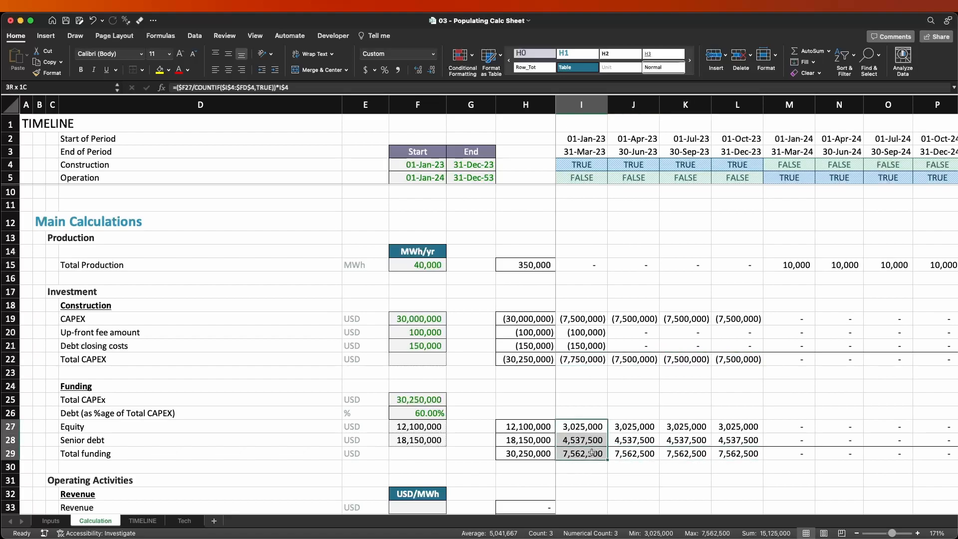
Replace the $F27 reference in the equity formula in I27 with the first-period Total CAPEX cell, I$22.
{"action": "double_click", "coordinate": [595, 424]}
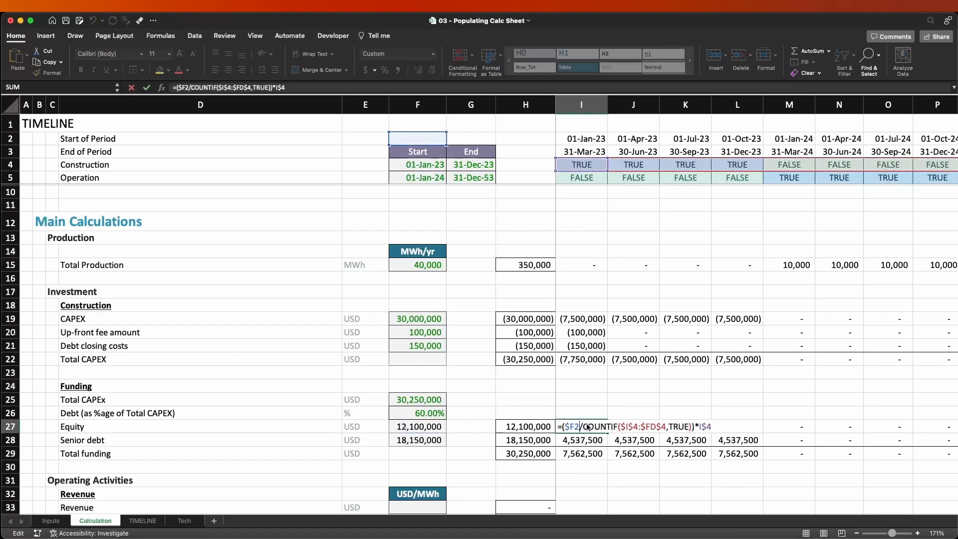
{"action": "key", "text": "BackSpace"}
{"action": "key", "text": "BackSpace"}
{"action": "key", "text": "BackSpace"}
{"action": "key", "text": "BackSpace"}
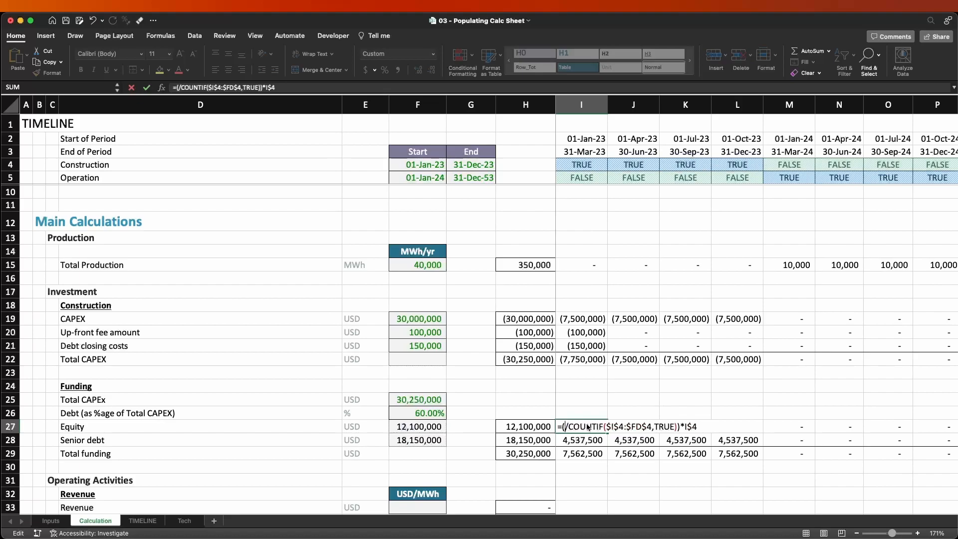
{"action": "left_click", "coordinate": [588, 361]}
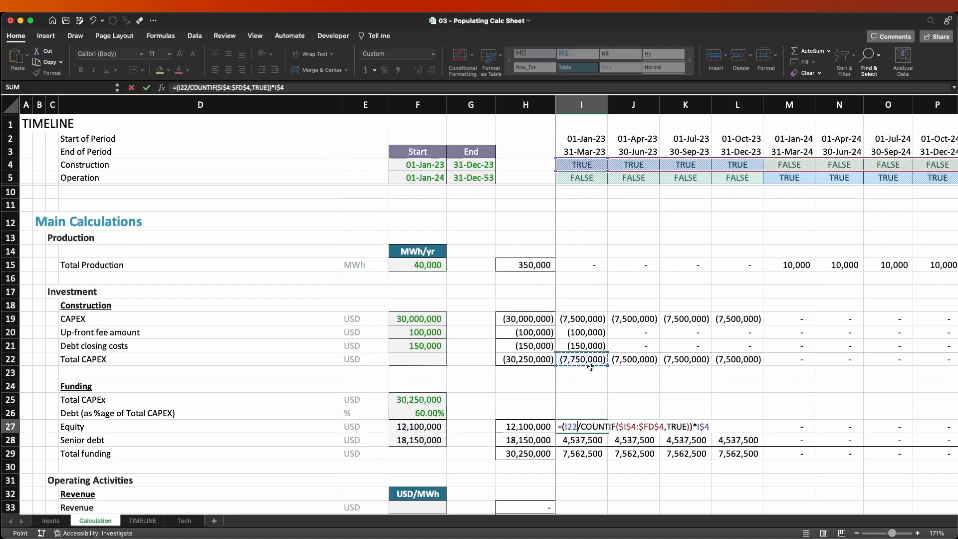
{"action": "key", "text": "Return"}
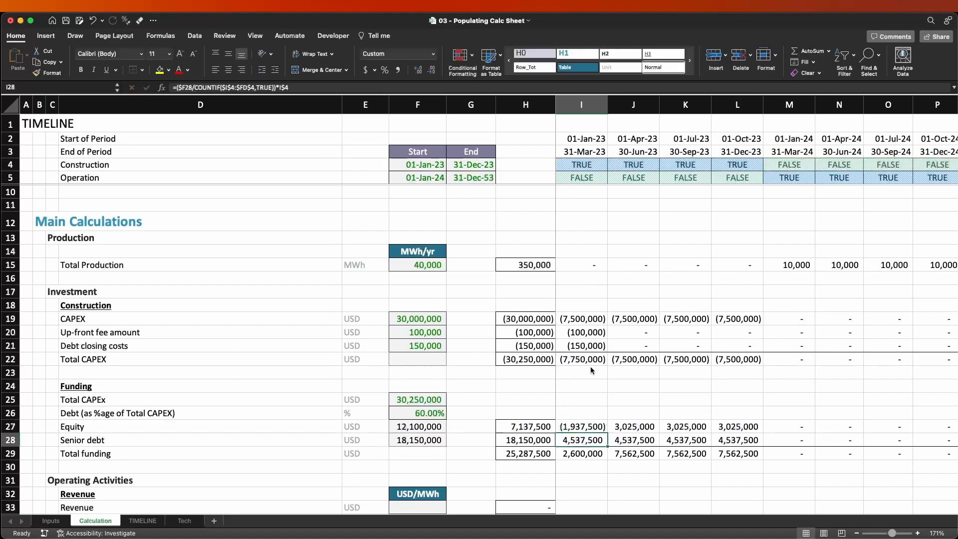
Fill the revised equity formula from I27 down into the senior debt cell I28 and inspect both formulas' references.
{"action": "key", "text": "ctrl+d"}
{"action": "key", "text": "shift+Up"}
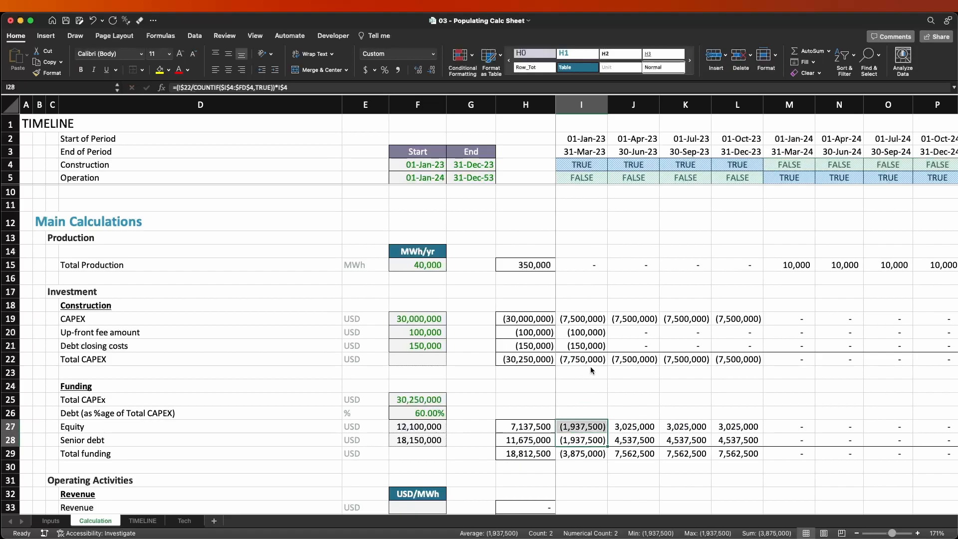
{"action": "key", "text": "Down"}
{"action": "key", "text": "Up"}
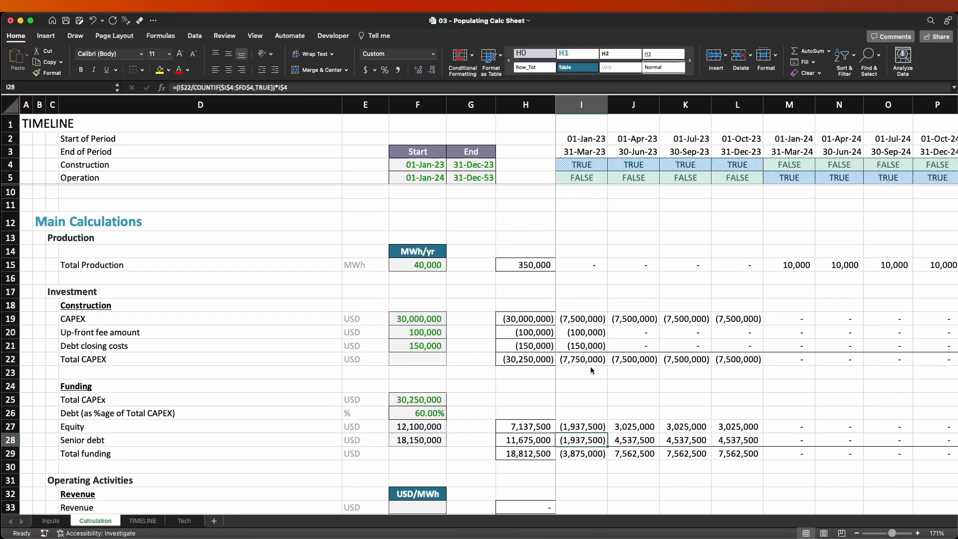
{"action": "key", "text": "shift+Up"}
{"action": "key", "text": "Left"}
{"action": "key", "text": "Right"}
{"action": "key", "text": "F2"}
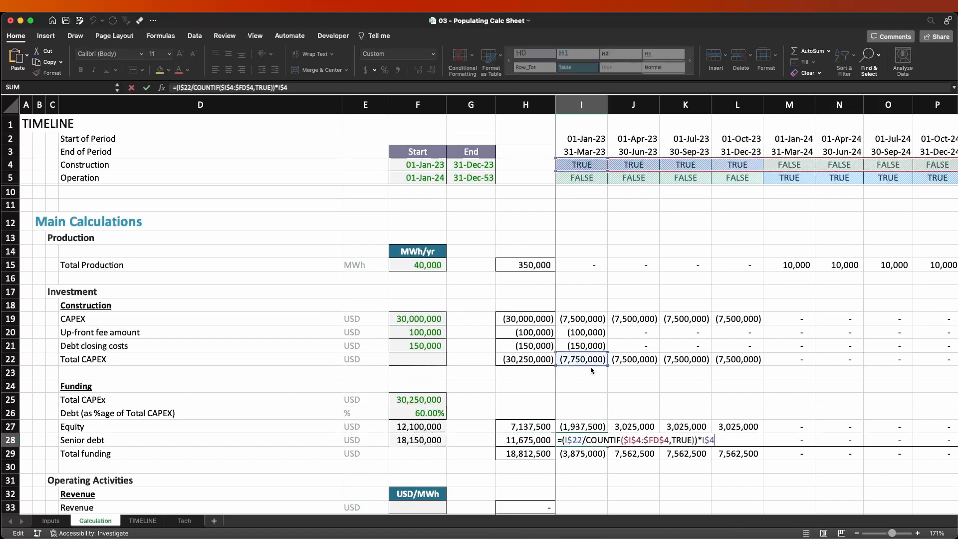
{"action": "key", "text": "Escape"}
{"action": "key", "text": "Up"}
{"action": "key", "text": "F2"}
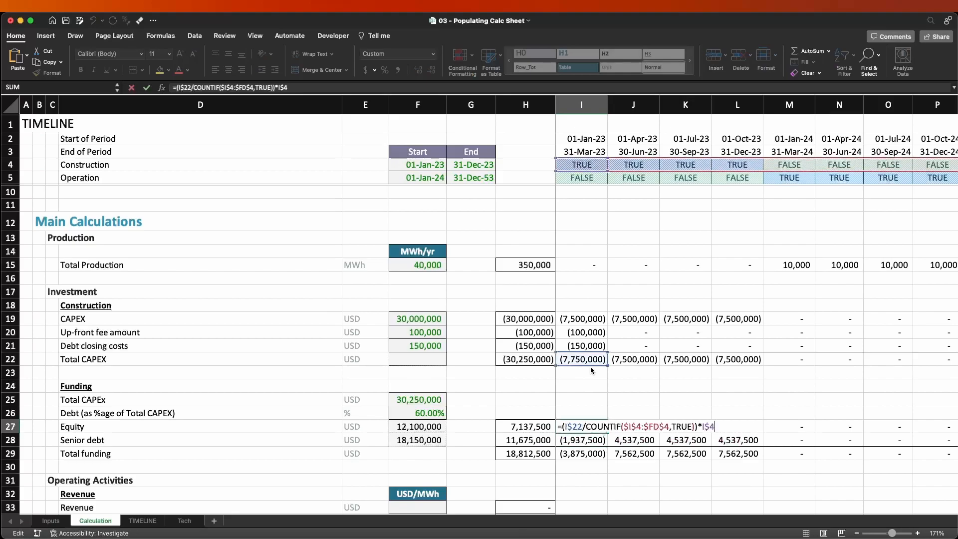
{"action": "key", "text": "Escape"}
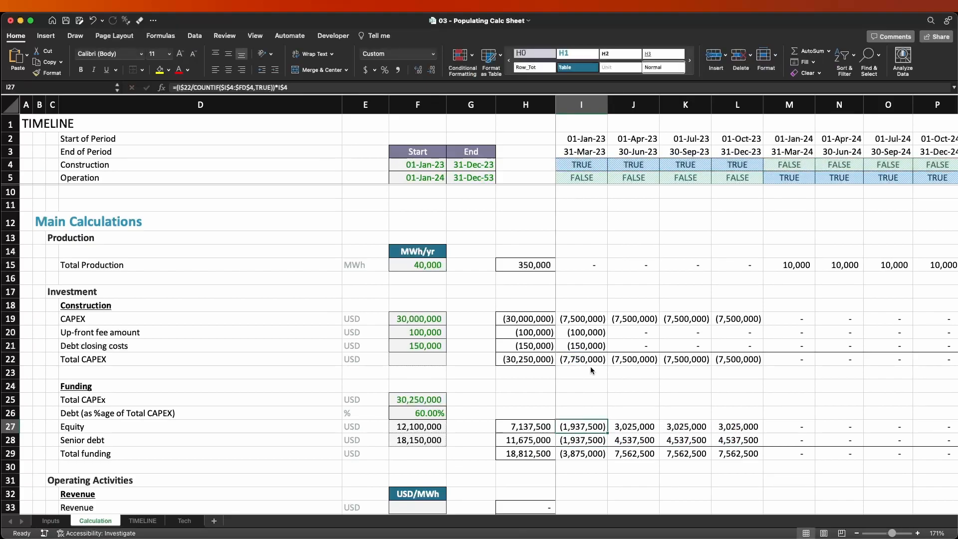
Replace the COUNTIF division in I27 with the equity share, making the formula =(I$22*(1-$F$26)*I$4).
{"action": "key", "text": "F2"}
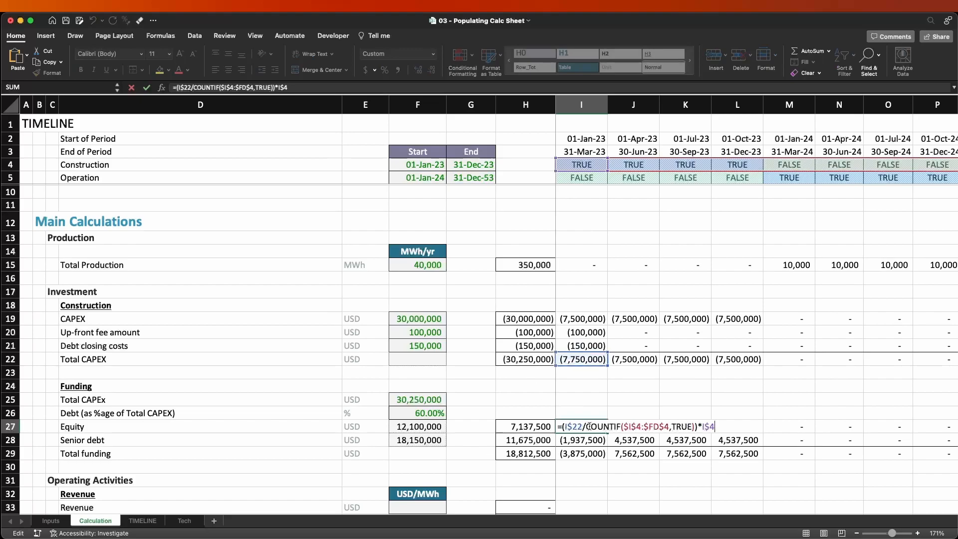
{"action": "left_click_drag", "start_coordinate": [588, 427], "coordinate": [696, 424]}
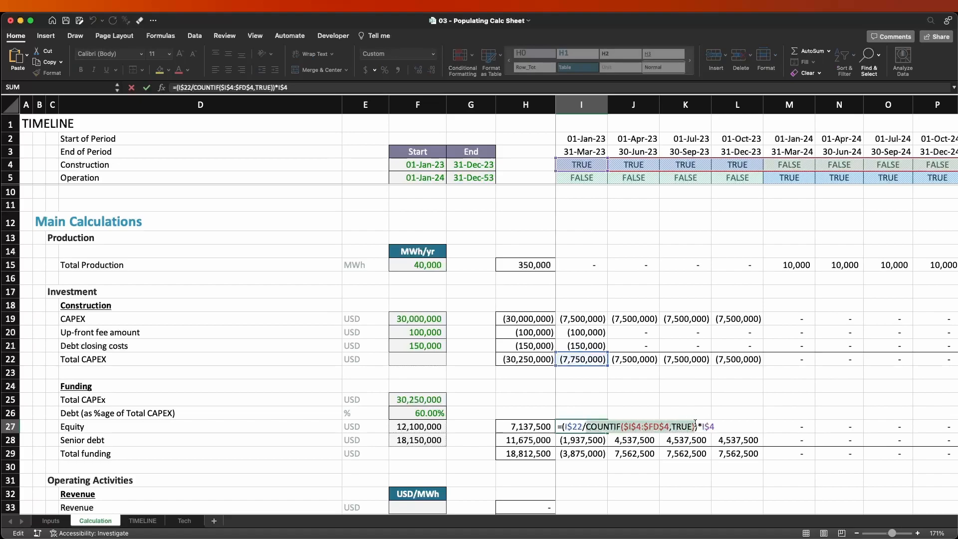
{"action": "key", "text": "BackSpace"}
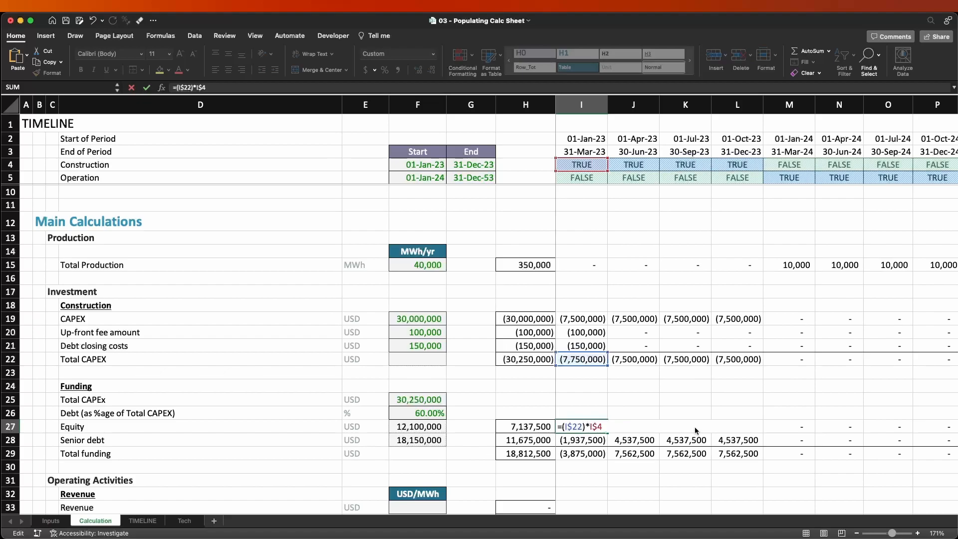
{"action": "type", "text": "*("}
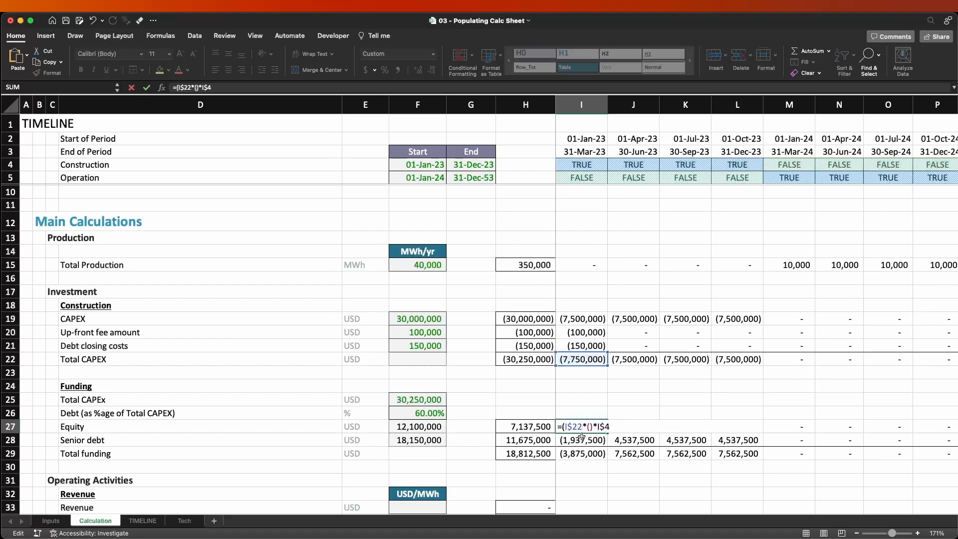
{"action": "type", "text": "1-"}
{"action": "left_click", "coordinate": [425, 412]}
{"action": "key", "text": "F4"}
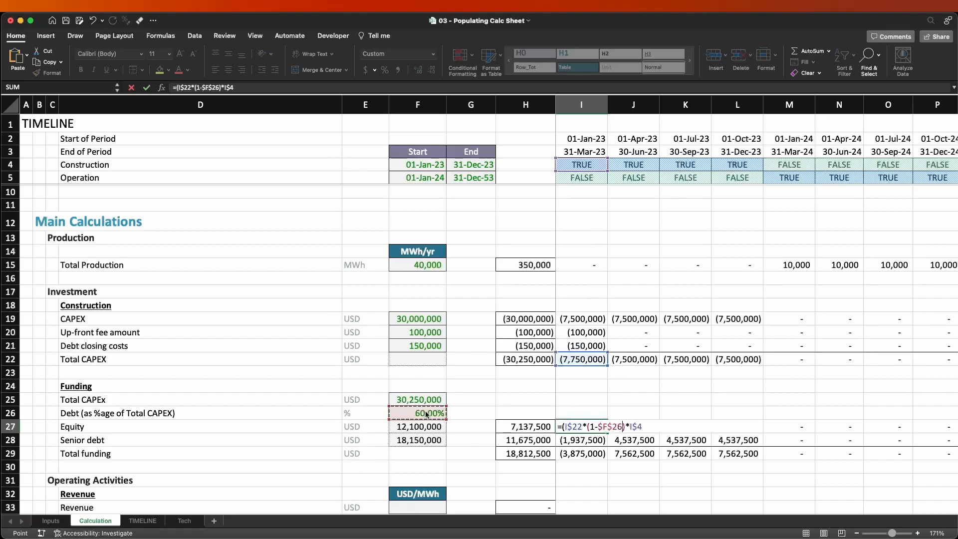
{"action": "key", "text": "Return"}
{"action": "key", "text": "Return"}
Copy the equity formula from I27 across the other construction periods in row 27.
{"action": "key", "text": "Up"}
{"action": "key", "text": "shift+Right"}
{"action": "key", "text": "shift+Right"}
{"action": "key", "text": "shift+Right"}
{"action": "key", "text": "Left"}
{"action": "key", "text": "Right"}
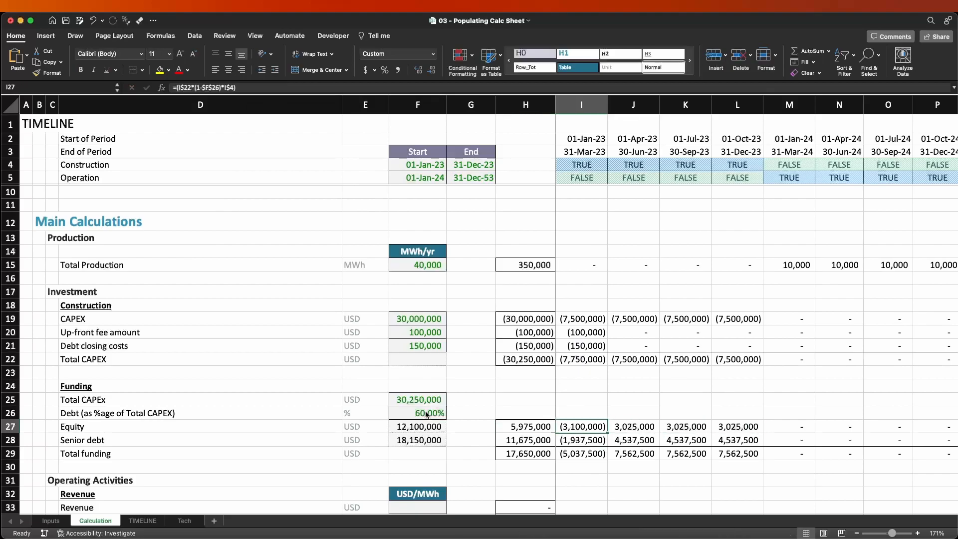
{"action": "key", "text": "super+c"}
{"action": "key", "text": "shift+Right"}
{"action": "key", "text": "shift+Right"}
{"action": "key", "text": "shift+Right"}
{"action": "key", "text": "Return"}
{"action": "key", "text": "Left"}
{"action": "key", "text": "Right"}
Fill the equity formula down into the senior debt cell I28 and remove the 1- so it uses the debt percentage $F$26.
{"action": "key", "text": "Down"}
{"action": "key", "text": "super+d"}
{"action": "key", "text": "F2"}
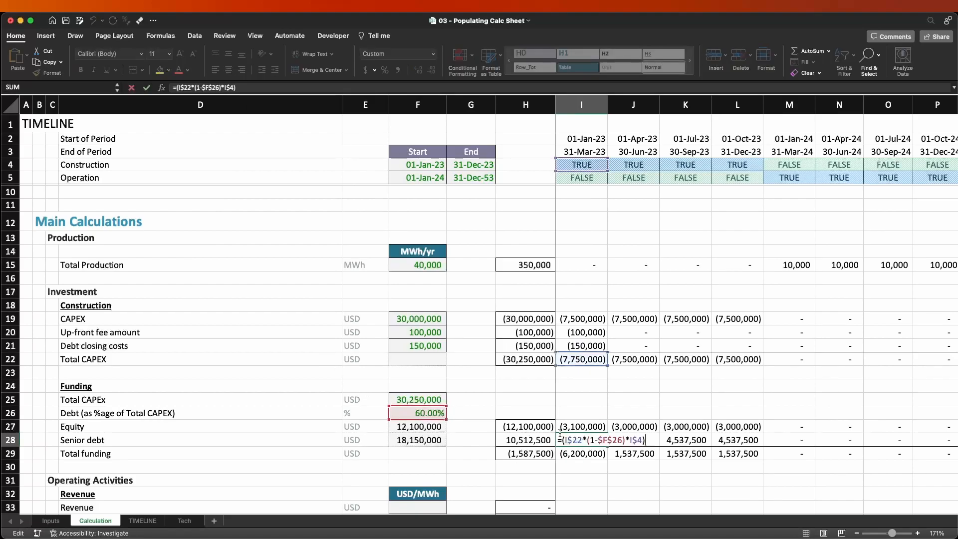
{"action": "key", "text": "BackSpace"}
{"action": "key", "text": "BackSpace"}
{"action": "key", "text": "BackSpace"}
{"action": "type", "text": "("}
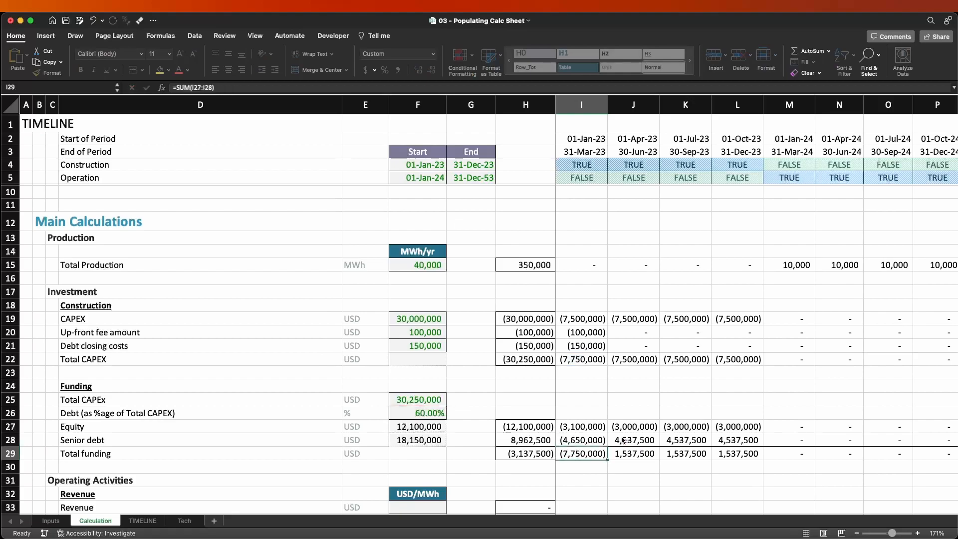
Examine the cell references in the equity formula in I27 and the senior debt formula in I28.
{"action": "key", "text": "shift+Return"}
{"action": "key", "text": "F2"}
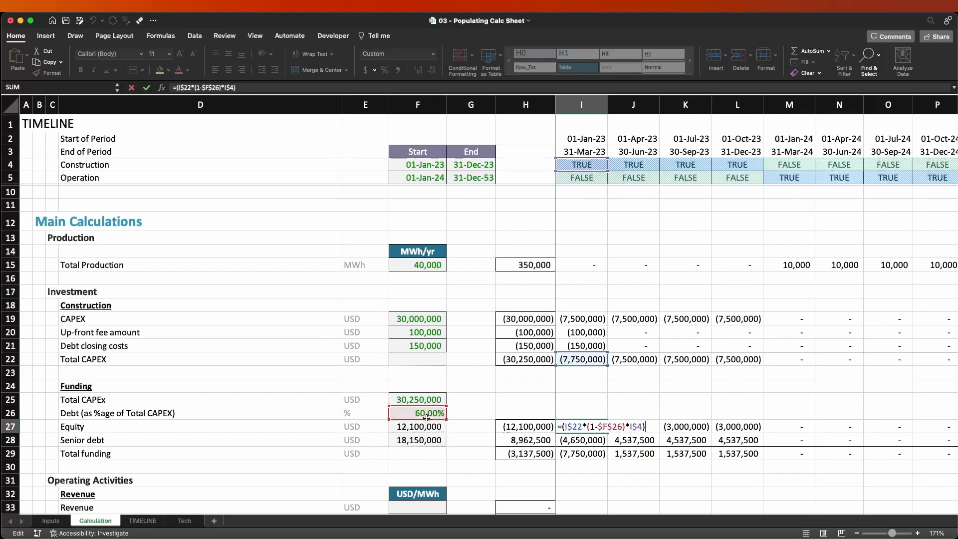
{"action": "key", "text": "Return"}
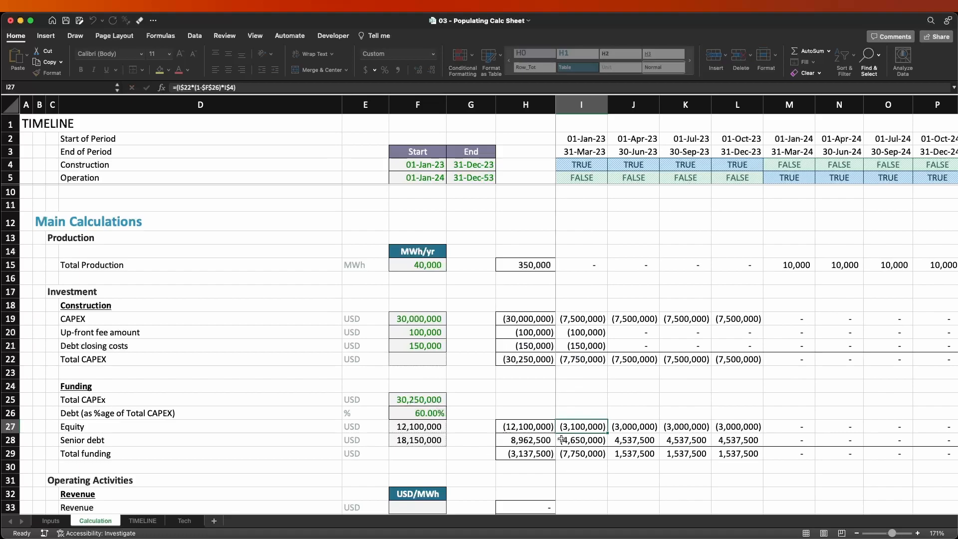
{"action": "key", "text": "F2"}
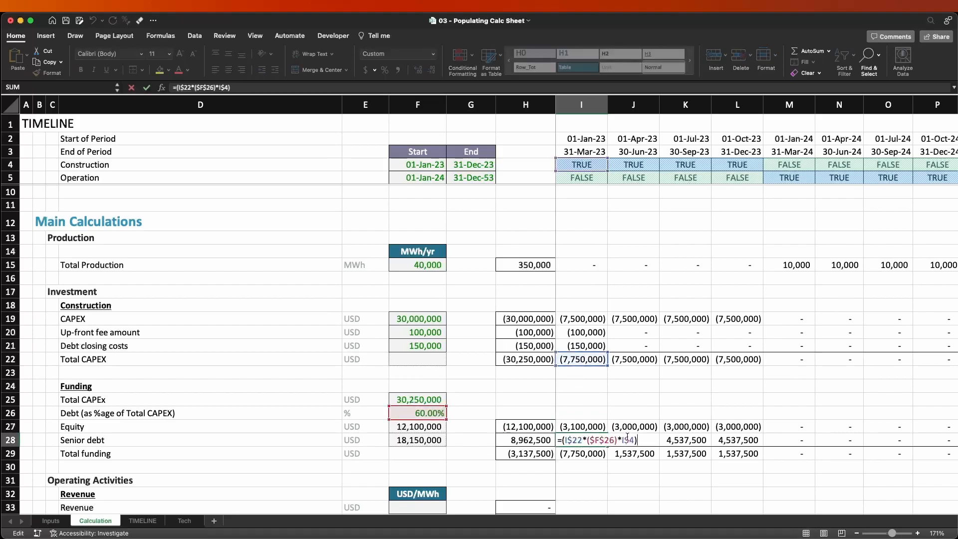
{"action": "key", "text": "ctrl+Return"}
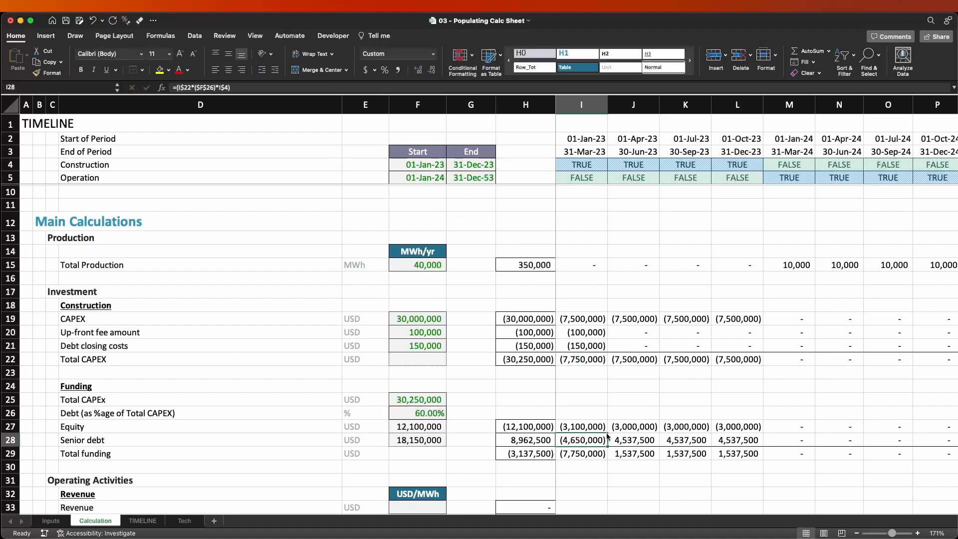
Copy the equity and senior debt formulas from I27:I28 across all timeline periods through column FD.
{"action": "key", "text": "shift+Up"}
{"action": "key", "text": "ctrl+c"}
{"action": "key", "text": "ctrl+shift+Right"}
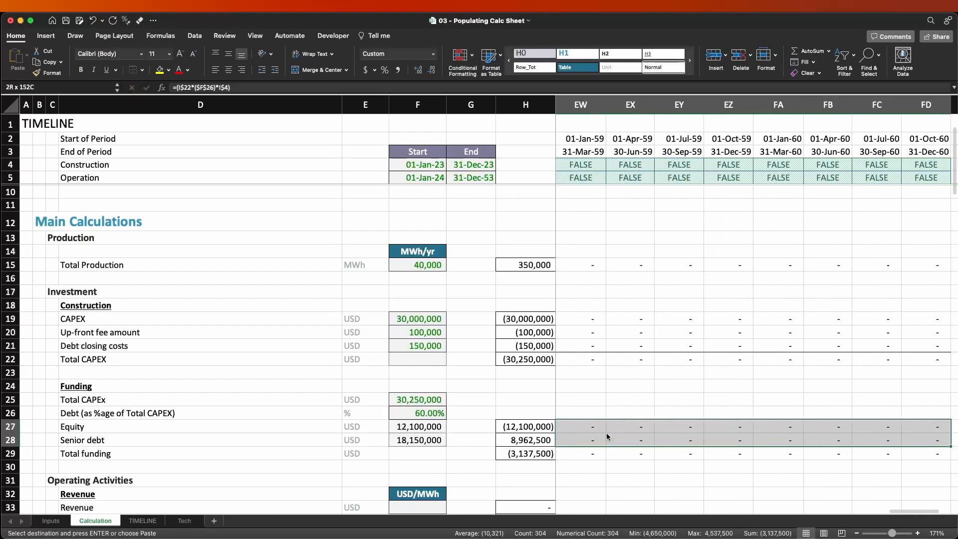
{"action": "key", "text": "Return"}
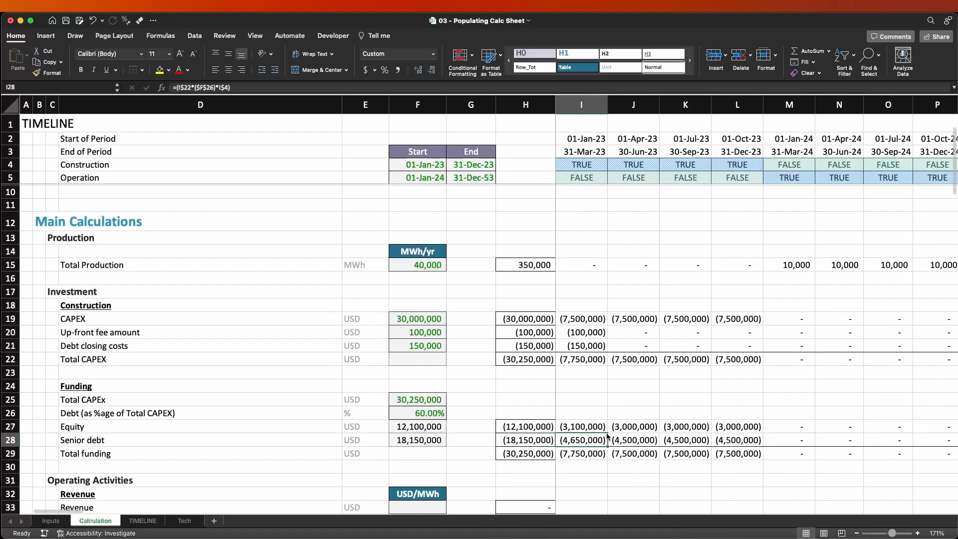
Add a check below total funding in I30 comparing it with Total CAPEX, using =I29=I22.
{"action": "key", "text": "Down"}
{"action": "key", "text": "Down"}
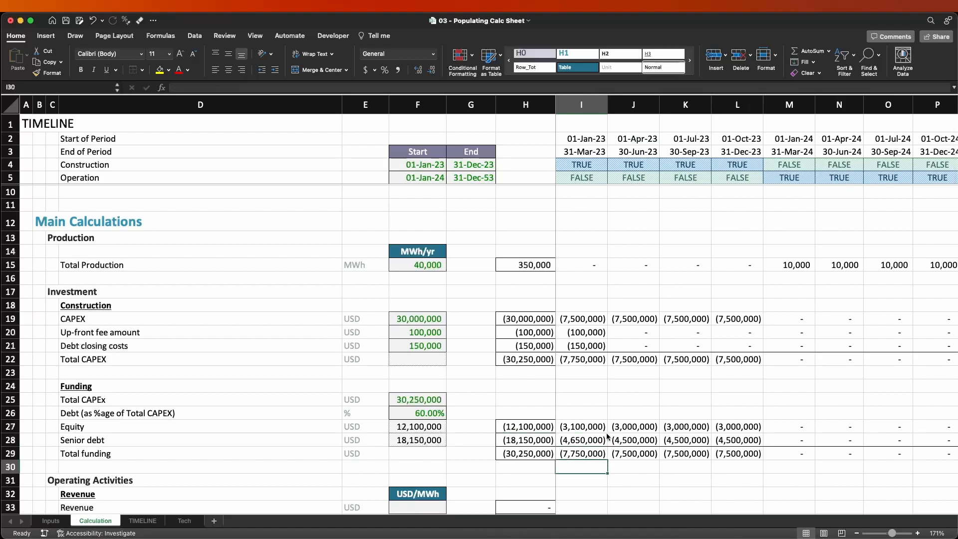
{"action": "type", "text": "="}
{"action": "key", "text": "Up"}
{"action": "type", "text": "="}
{"action": "key", "text": "super+Up"}
{"action": "key", "text": "super+Up"}
{"action": "key", "text": "super+Up"}
{"action": "key", "text": "super+Up"}
{"action": "key", "text": "super+Down"}
{"action": "key", "text": "Return"}
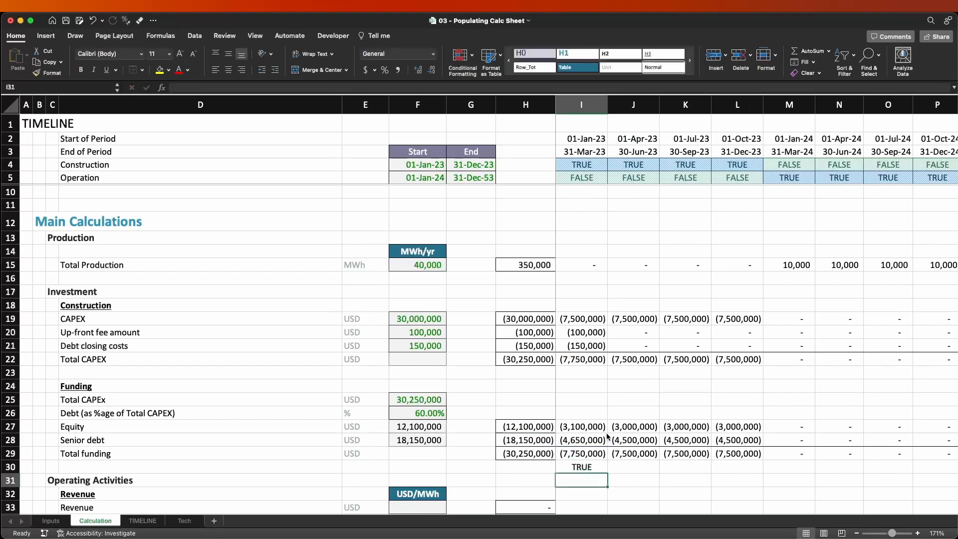
Extend the I30 funding check across the four construction periods through L30 and clear the check cells.
{"action": "key", "text": "Up"}
{"action": "key", "text": "super+c"}
{"action": "key", "text": "shift+Right"}
{"action": "key", "text": "shift+Right"}
{"action": "key", "text": "shift+Right"}
{"action": "key", "text": "Return"}
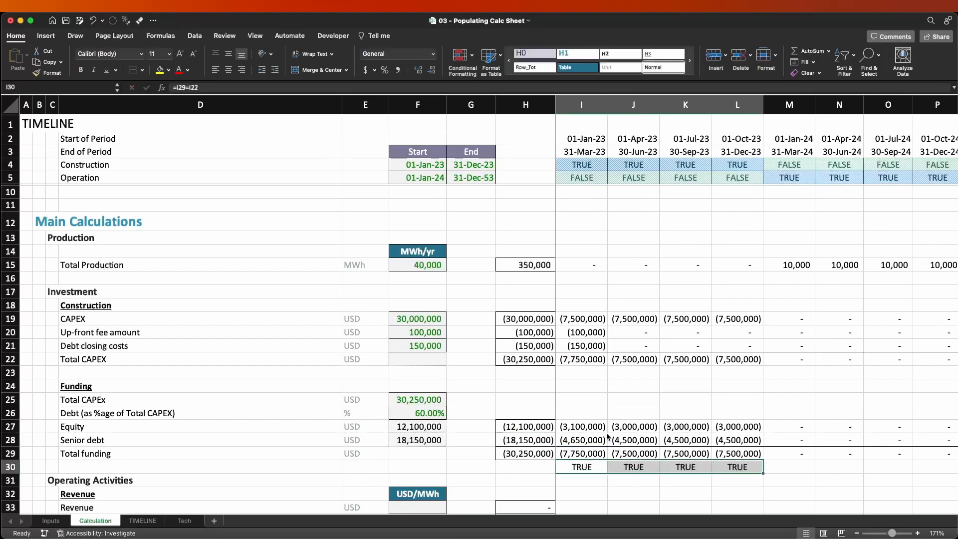
{"action": "key", "text": "Delete"}
Copy the equity, senior debt and total funding formulas from I27:I29 across all timeline periods.
{"action": "key", "text": "Up"}
{"action": "key", "text": "Up"}
{"action": "key", "text": "Up"}
{"action": "key", "text": "shift+Down"}
{"action": "key", "text": "shift+Down"}
{"action": "key", "text": "super+c"}
{"action": "key", "text": "super+shift+Right"}
{"action": "key", "text": "Return"}
Examine the copied funding formulas in the first operating period, column M, and the total funding formulas in I29 and H29.
{"action": "key", "text": "Left"}
{"action": "key", "text": "Right"}
{"action": "key", "text": "Right"}
{"action": "key", "text": "Right"}
{"action": "key", "text": "Right"}
{"action": "key", "text": "Right"}
{"action": "key", "text": "F2"}
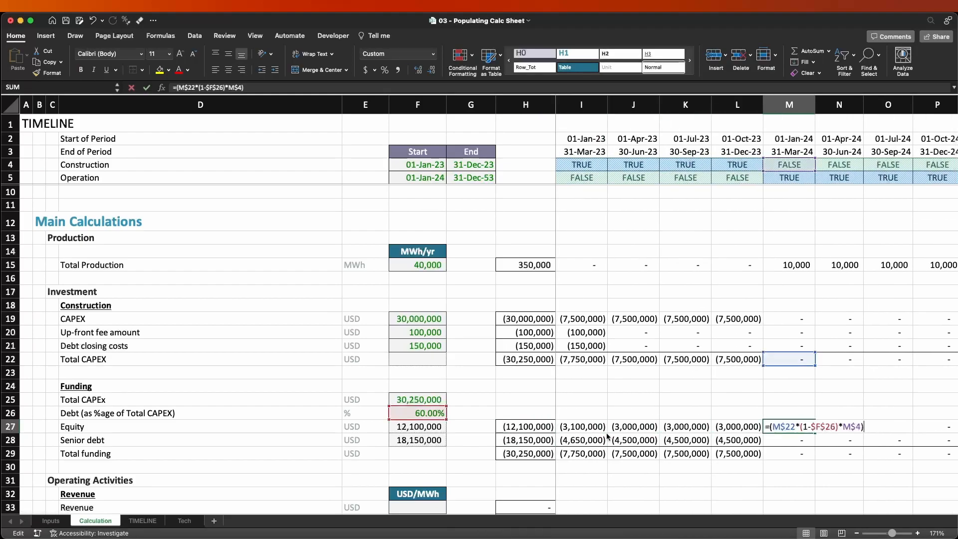
{"action": "key", "text": "Return"}
{"action": "key", "text": "F2"}
{"action": "key", "text": "Escape"}
{"action": "key", "text": "Left"}
{"action": "key", "text": "Left"}
{"action": "key", "text": "Left"}
{"action": "key", "text": "Left"}
{"action": "key", "text": "Left"}
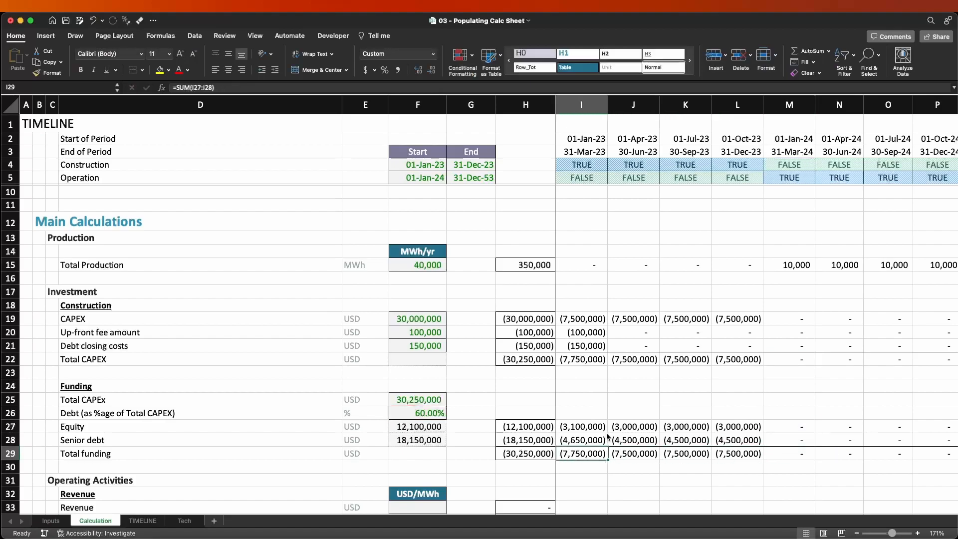
{"action": "key", "text": "Right"}
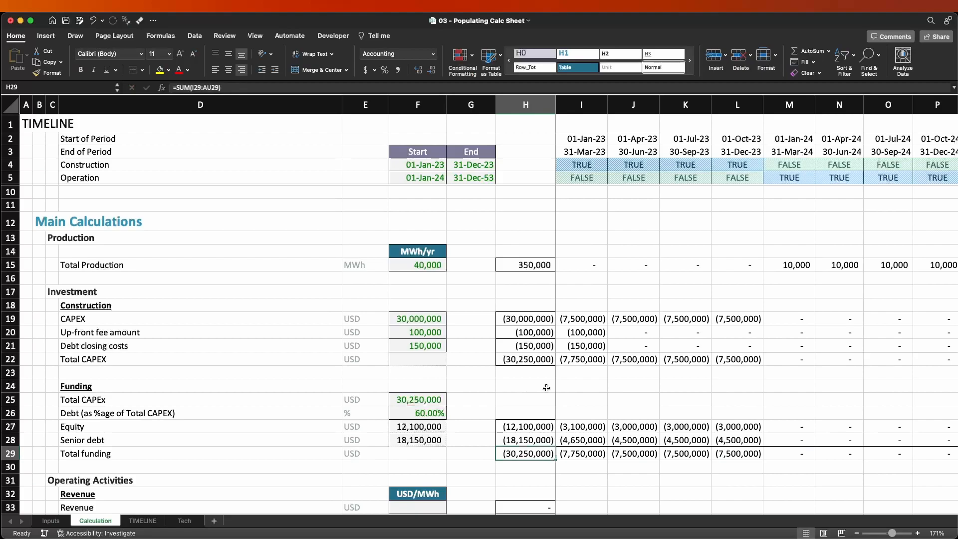
Enter the revenue formula =$F33*I$15 in I33, multiplying the USD/MWh price by the period's total production.
{"action": "scroll", "coordinate": [572, 393], "scroll_direction": "down", "scroll_amount": 1}
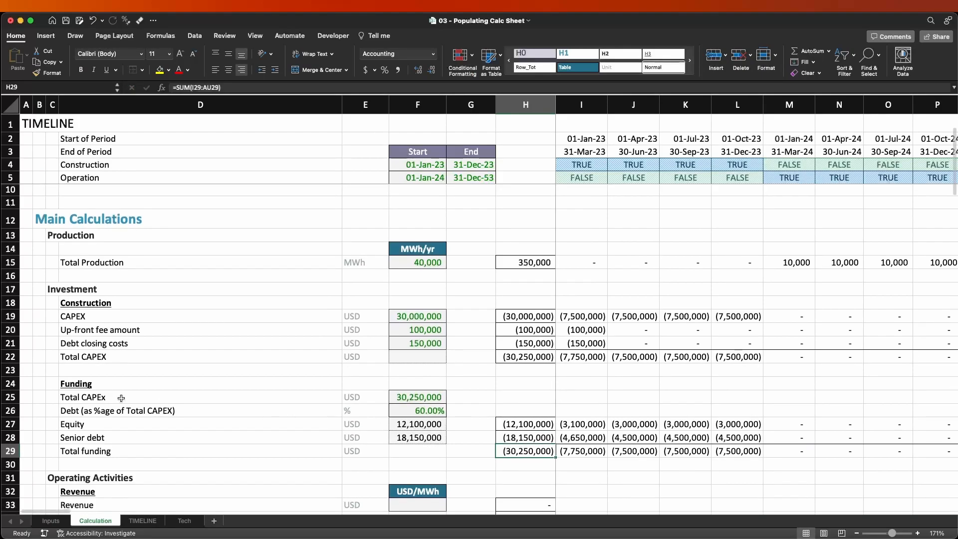
{"action": "scroll", "coordinate": [573, 393], "scroll_direction": "down", "scroll_amount": 5}
{"action": "left_click", "coordinate": [573, 380]}
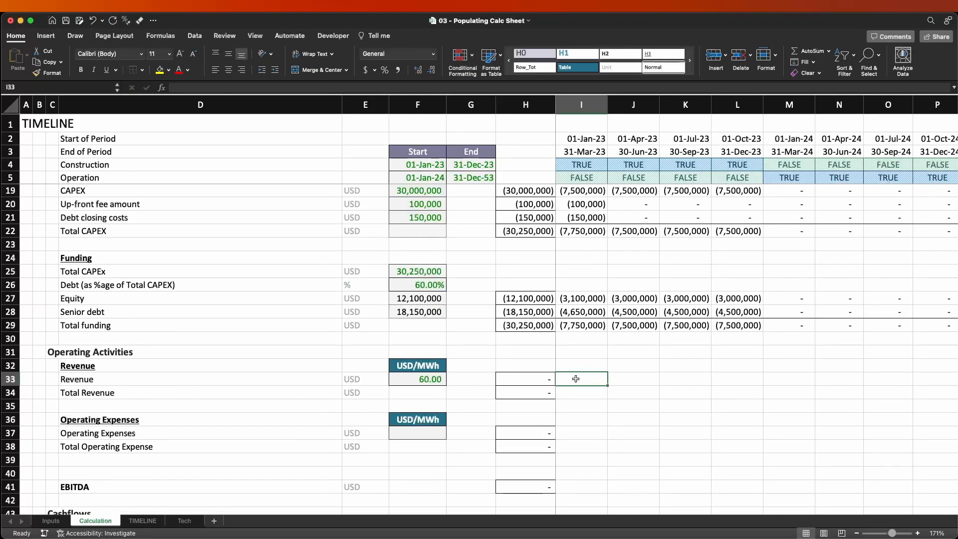
{"action": "type", "text": "="}
{"action": "key", "text": "Left"}
{"action": "key", "text": "Left"}
{"action": "key", "text": "Left"}
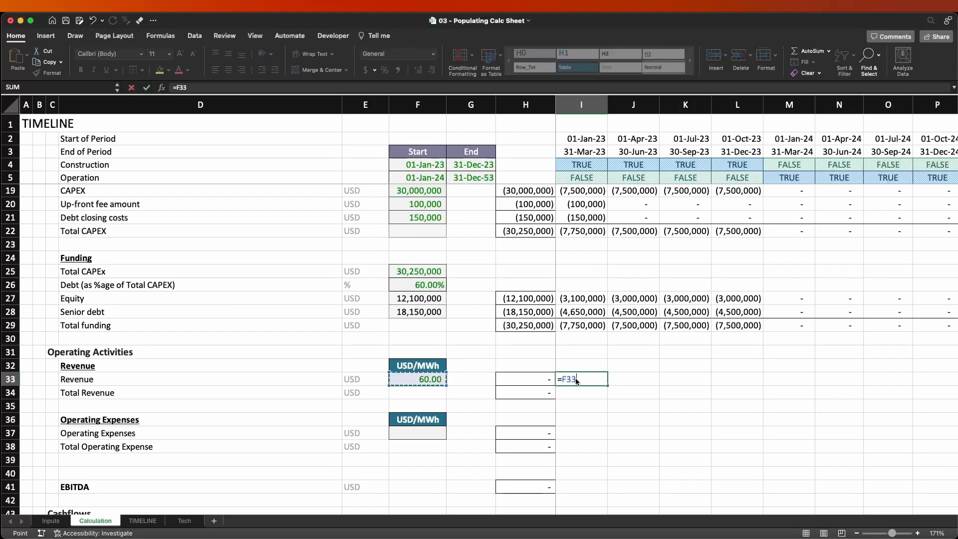
{"action": "key", "text": "F4"}
{"action": "key", "text": "F4"}
{"action": "key", "text": "F4"}
{"action": "type", "text": "*"}
{"action": "scroll", "coordinate": [584, 319], "scroll_direction": "up", "scroll_amount": 5}
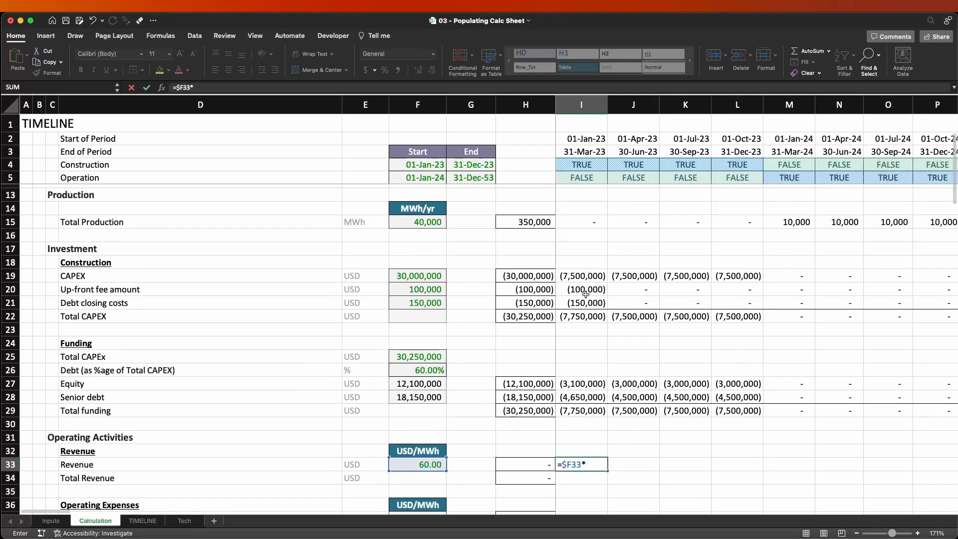
{"action": "left_click", "coordinate": [585, 236]}
{"action": "key", "text": "F4"}
{"action": "key", "text": "F4"}
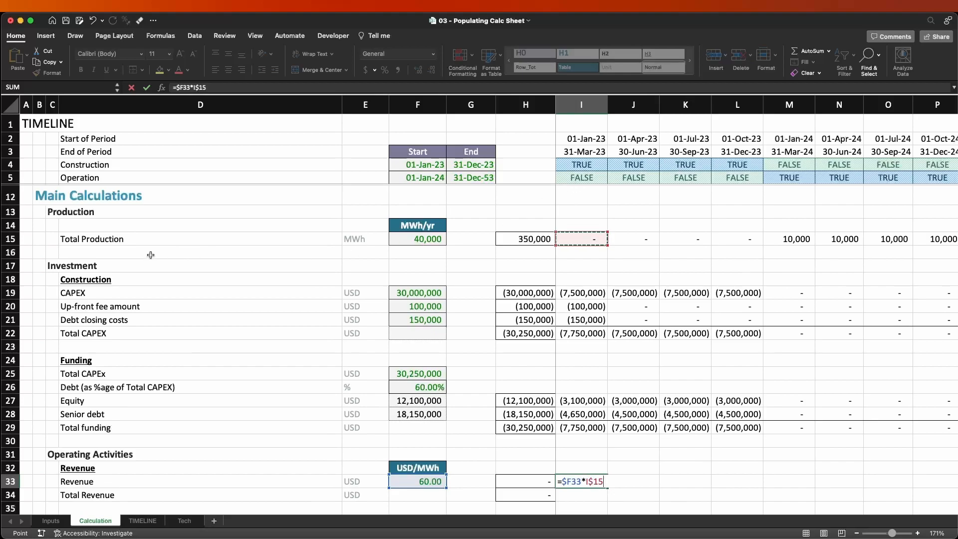
{"action": "key", "text": "super+Return"}
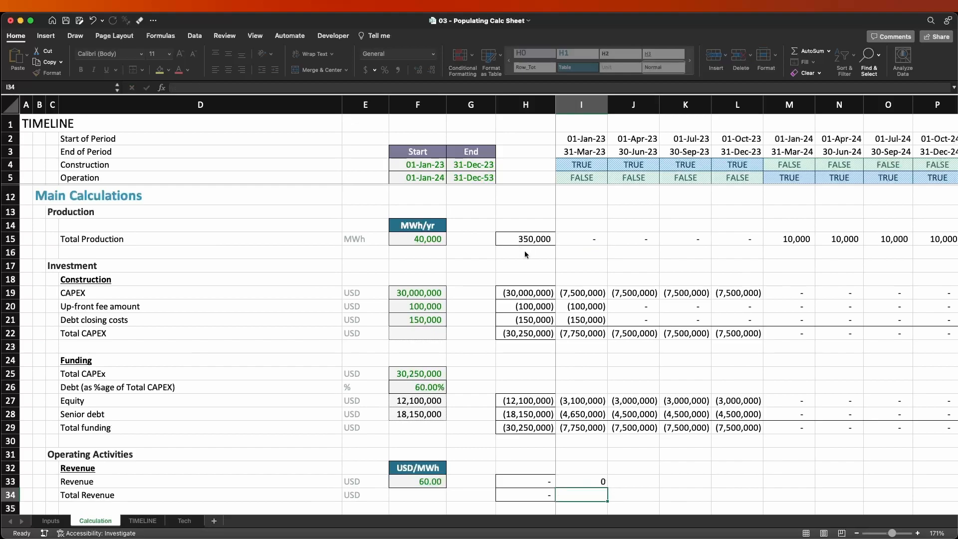
Copy the revenue formula from I33 across all timeline periods through column FD.
{"action": "key", "text": "super+c"}
{"action": "key", "text": "shift+super+Right"}
{"action": "key", "text": "shift+Left"}
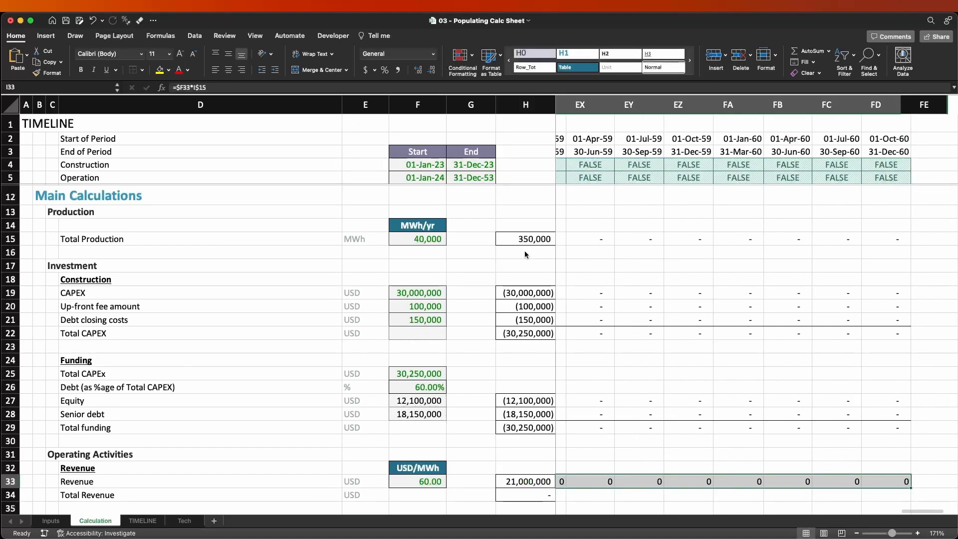
{"action": "key", "text": "Return"}
{"action": "key", "text": "Left"}
{"action": "key", "text": "Right"}
Apply the #_Comma[0] cell style to the revenue cells in row 33 from column I through FD.
{"action": "key", "text": "shift+Right"}
{"action": "key", "text": "shift+Right"}
{"action": "key", "text": "shift+Right"}
{"action": "key", "text": "shift+Right"}
{"action": "key", "text": "shift+Right"}
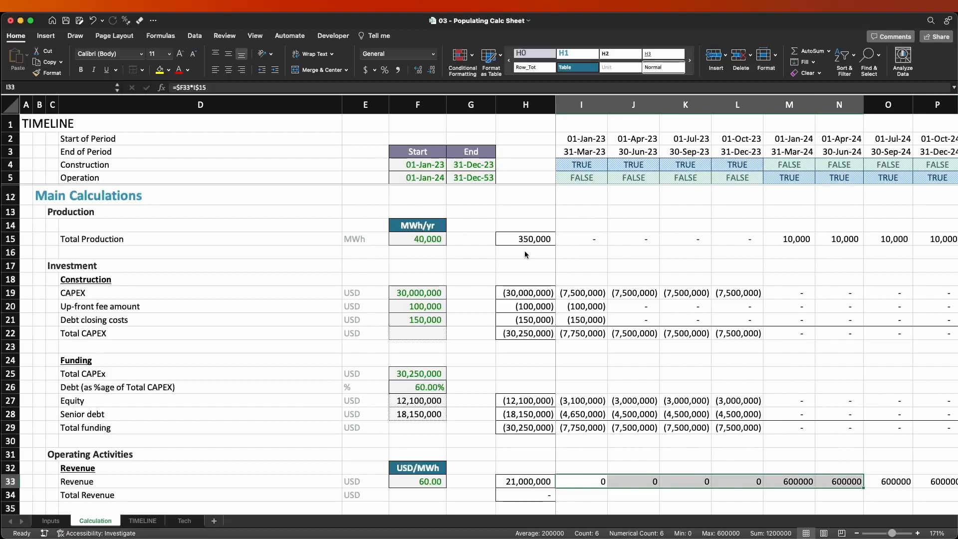
{"action": "key", "text": "Up"}
{"action": "key", "text": "Up"}
{"action": "key", "text": "Down"}
{"action": "key", "text": "Down"}
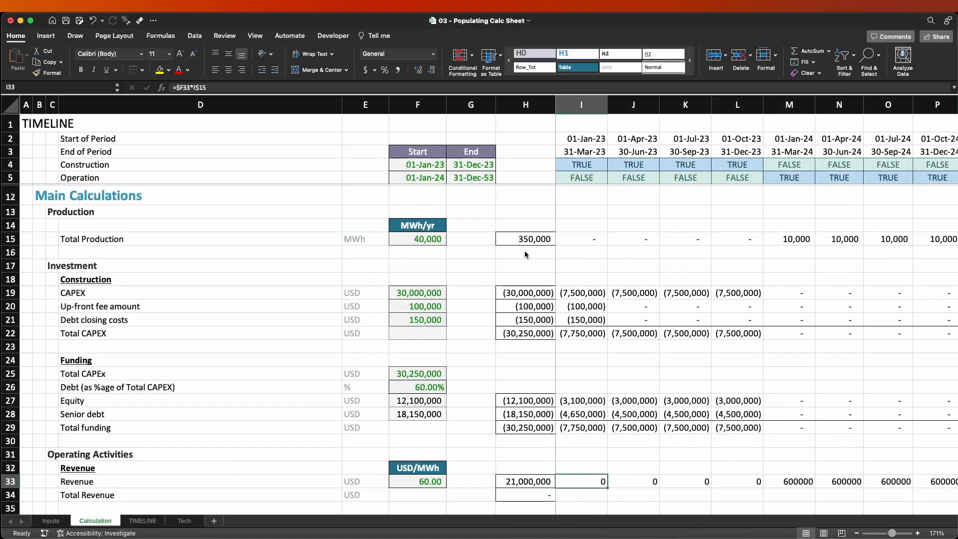
{"action": "key", "text": "ctrl+shift+Right"}
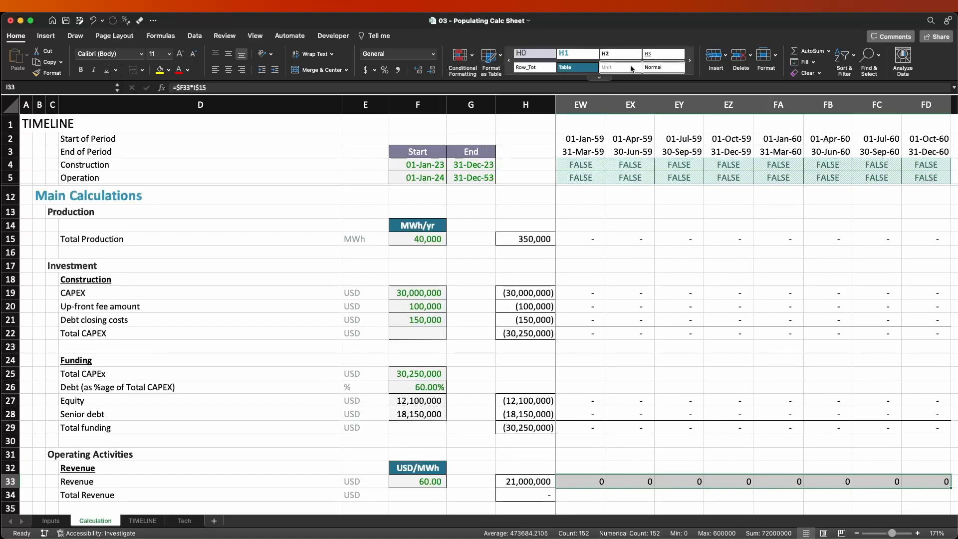
{"action": "left_click", "coordinate": [599, 78]}
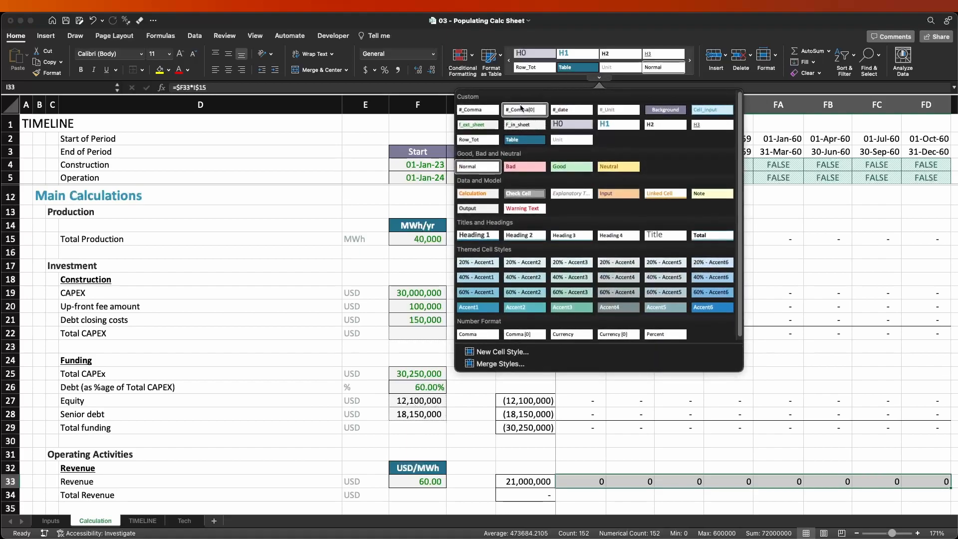
{"action": "left_click", "coordinate": [525, 110]}
Review the revenue row against the price in F33 and the total production in row 15, including the first operating period M33.
{"action": "key", "text": "Right"}
{"action": "key", "text": "Right"}
{"action": "key", "text": "Right"}
{"action": "key", "text": "Right"}
{"action": "key", "text": "Right"}
{"action": "key", "text": "Right"}
{"action": "key", "text": "Right"}
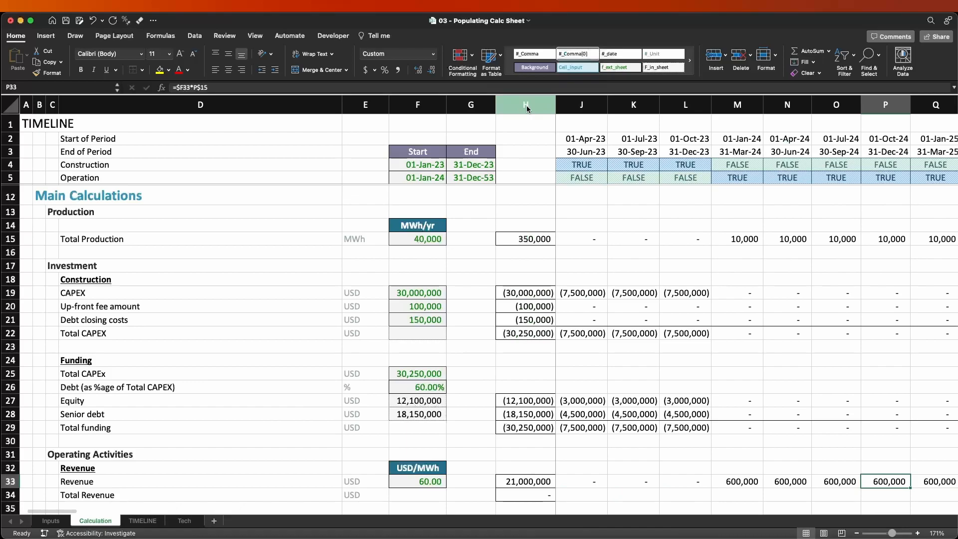
{"action": "key", "text": "Left"}
{"action": "key", "text": "Left"}
{"action": "key", "text": "Left"}
{"action": "key", "text": "Left"}
{"action": "key", "text": "Left"}
{"action": "key", "text": "Left"}
{"action": "key", "text": "Left"}
{"action": "key", "text": "Right"}
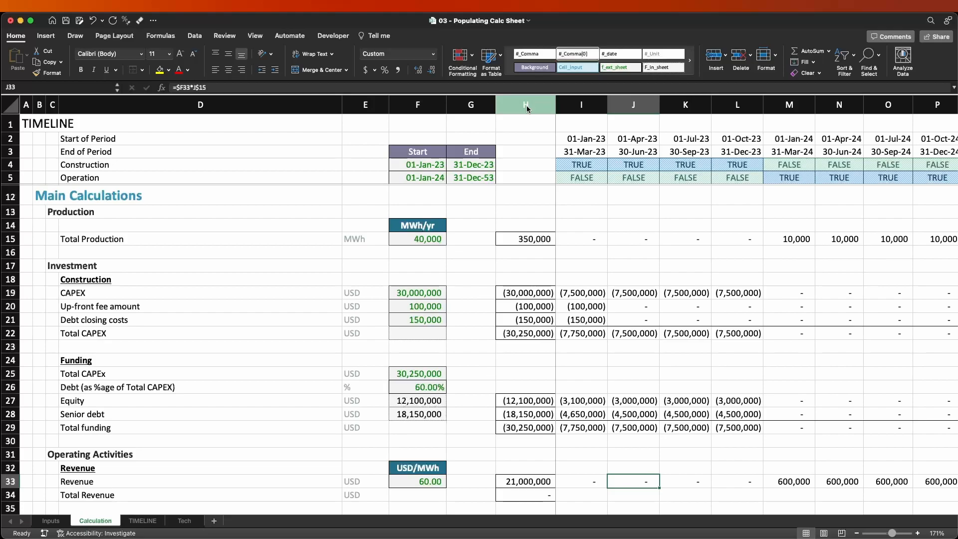
{"action": "left_click", "coordinate": [403, 477]}
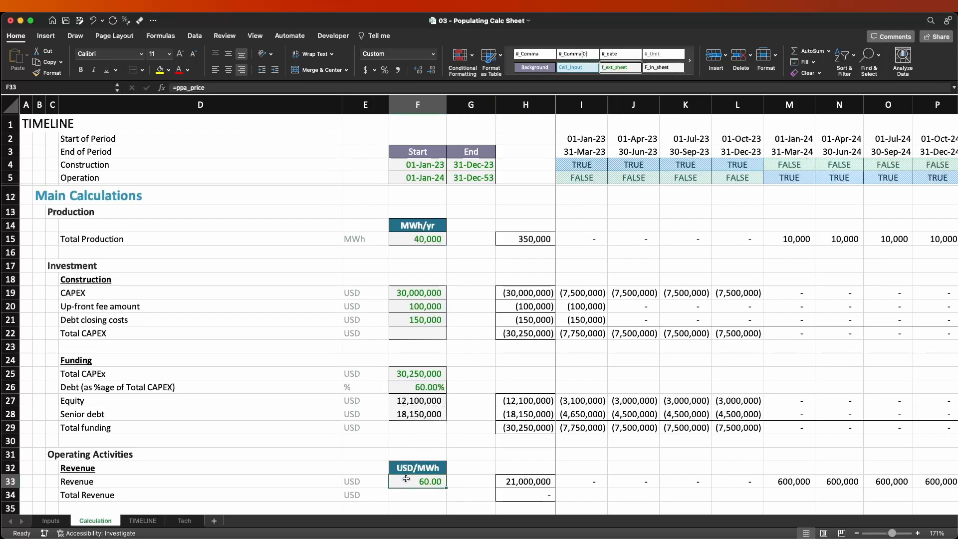
{"action": "scroll", "coordinate": [740, 478], "scroll_direction": "up", "scroll_amount": 3}
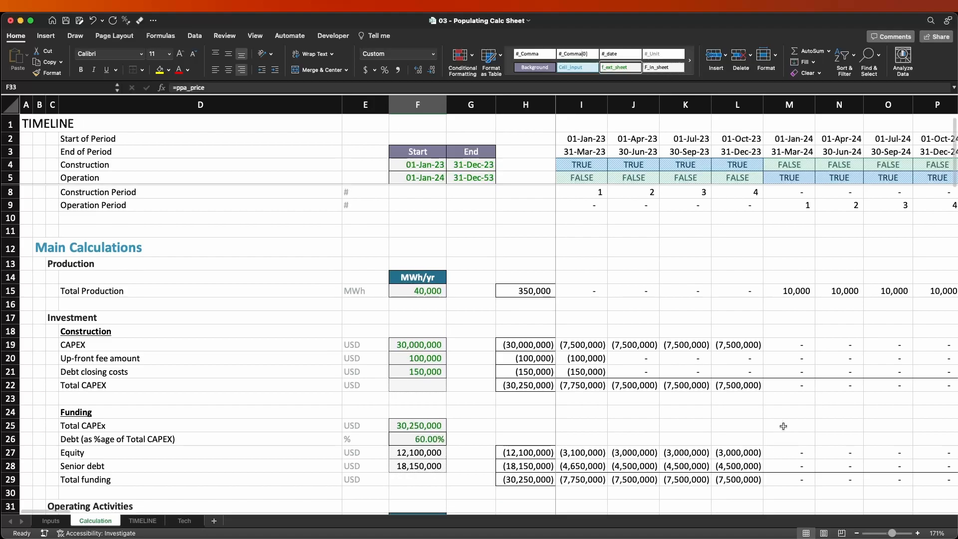
{"action": "left_click_drag", "start_coordinate": [797, 321], "coordinate": [355, 320]}
{"action": "scroll", "coordinate": [715, 314], "scroll_direction": "down", "scroll_amount": 5}
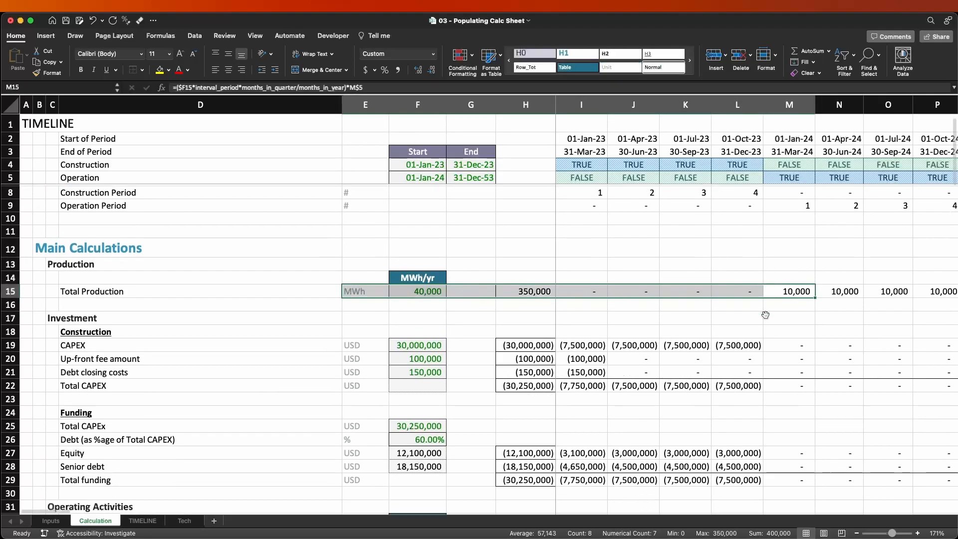
{"action": "left_click", "coordinate": [785, 391]}
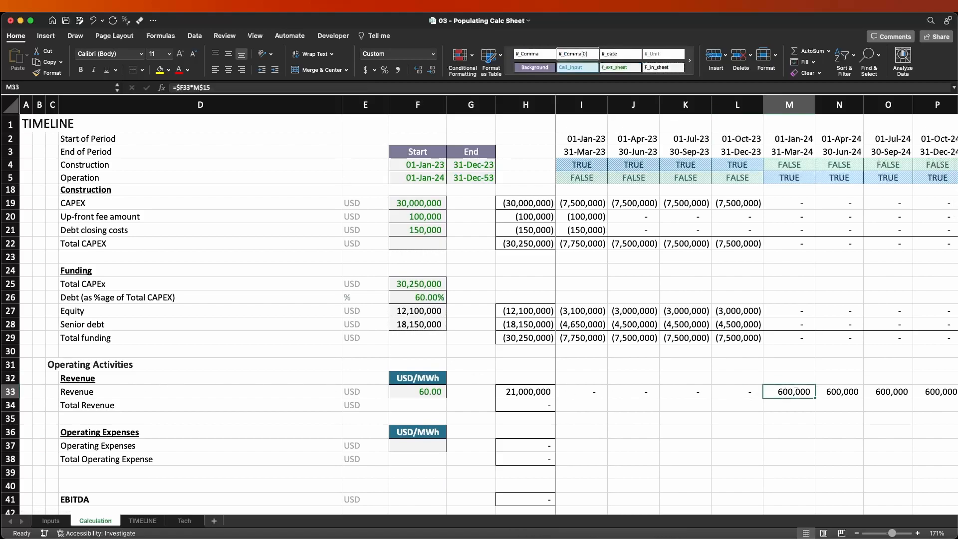
Link the first Total Revenue cell, I34, to the revenue above with =I33 and add a top border.
{"action": "left_click", "coordinate": [10, 406]}
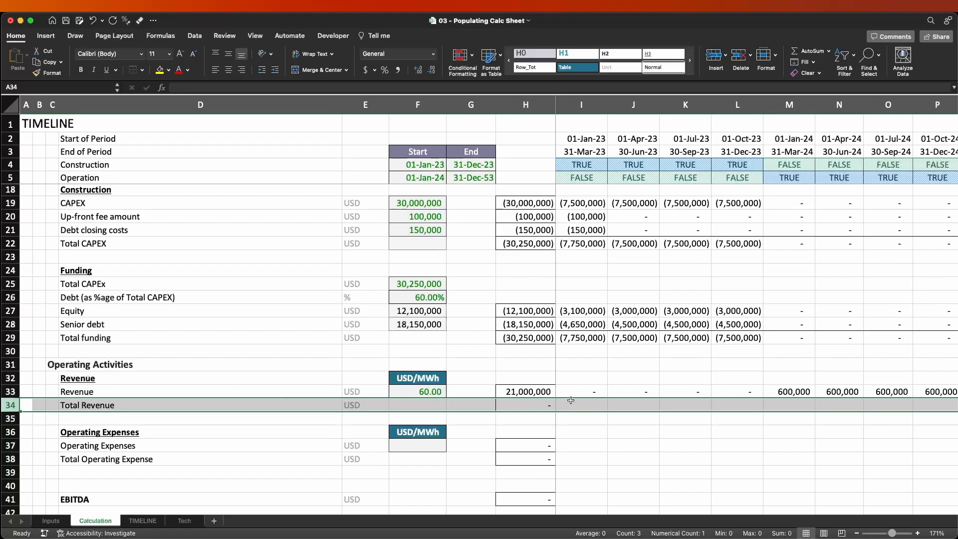
{"action": "key", "text": "Right"}
{"action": "key", "text": "Right"}
{"action": "key", "text": "Right"}
{"action": "key", "text": "Right"}
{"action": "key", "text": "Right"}
{"action": "key", "text": "Right"}
{"action": "key", "text": "Right"}
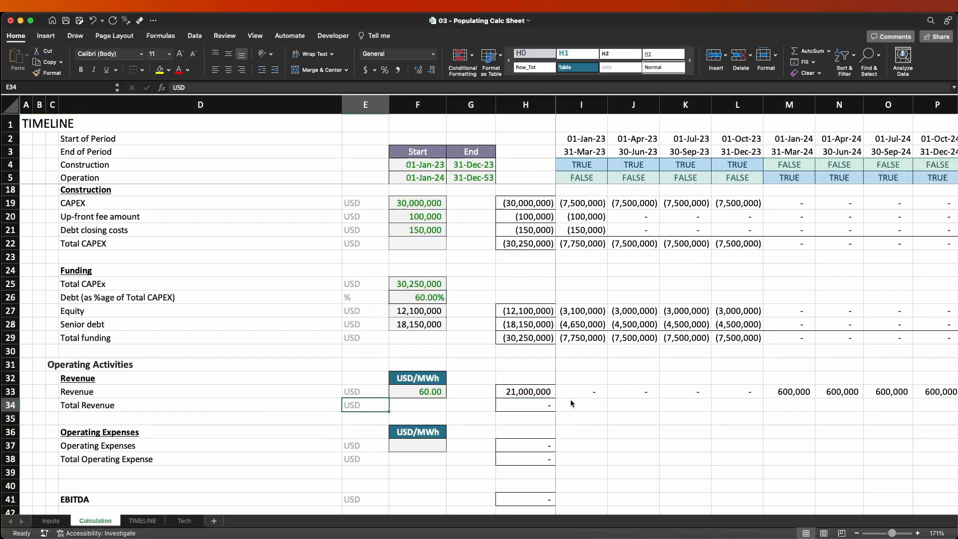
{"action": "key", "text": "Right"}
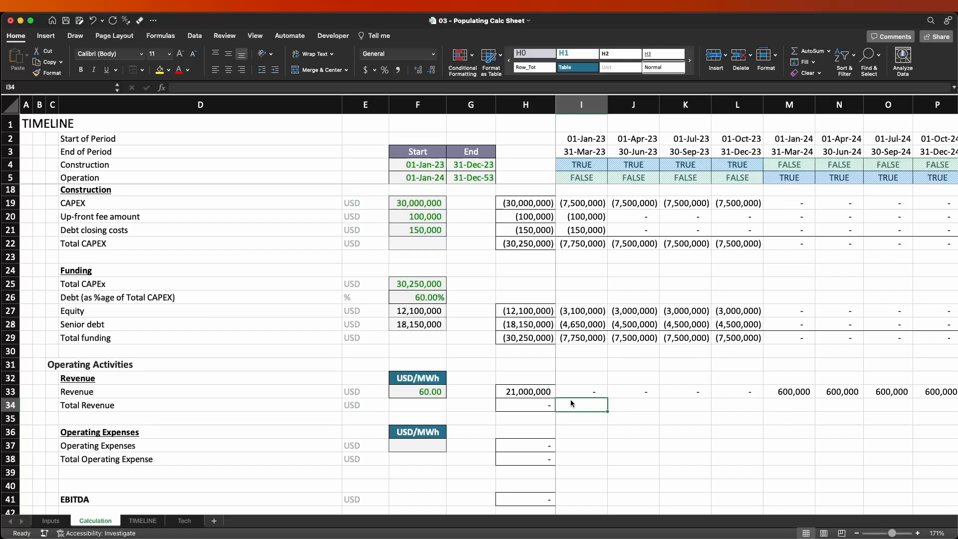
{"action": "type", "text": "="}
{"action": "key", "text": "Up"}
{"action": "key", "text": "ctrl+Return"}
{"action": "left_click", "coordinate": [143, 72]}
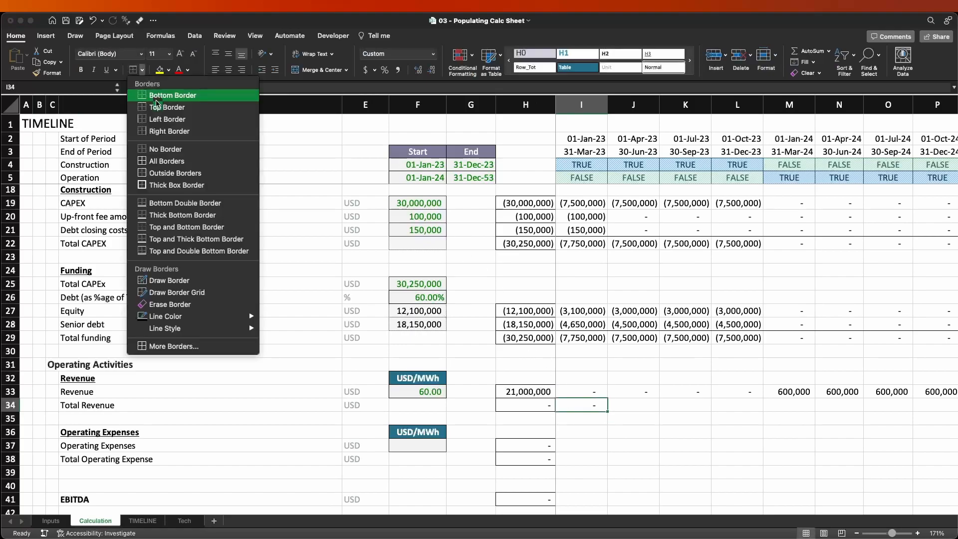
{"action": "left_click", "coordinate": [178, 109]}
Copy the bordered Total Revenue formula from I34 across all timeline periods through column FD.
{"action": "key", "text": "ctrl+c"}
{"action": "key", "text": "ctrl+shift+Right"}
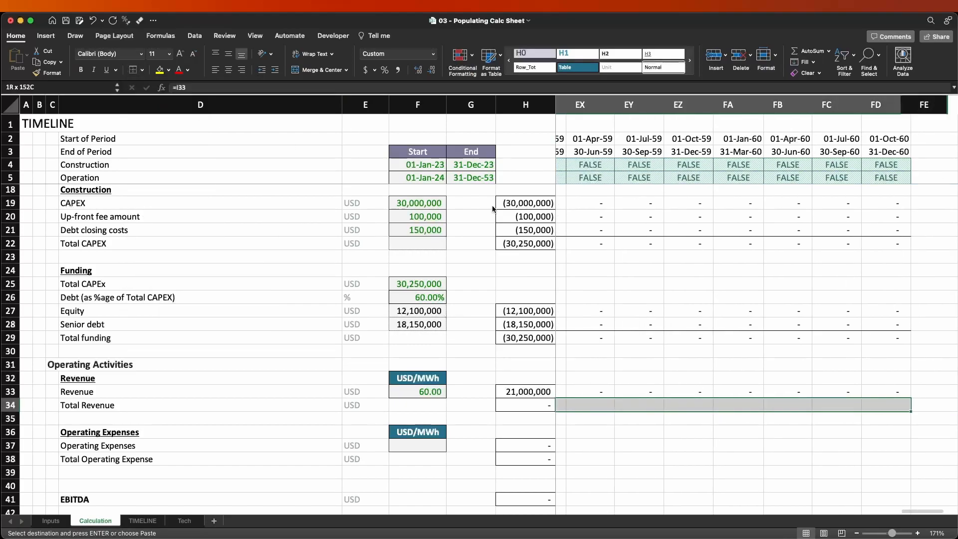
{"action": "key", "text": "Return"}
{"action": "key", "text": "ctrl+BackSpace"}
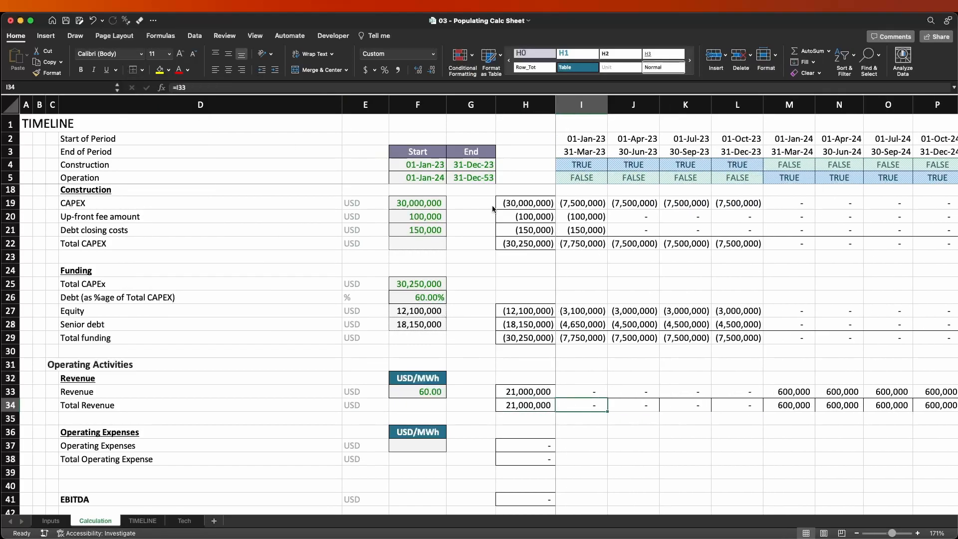
{"action": "key", "text": "ctrl+shift+Right"}
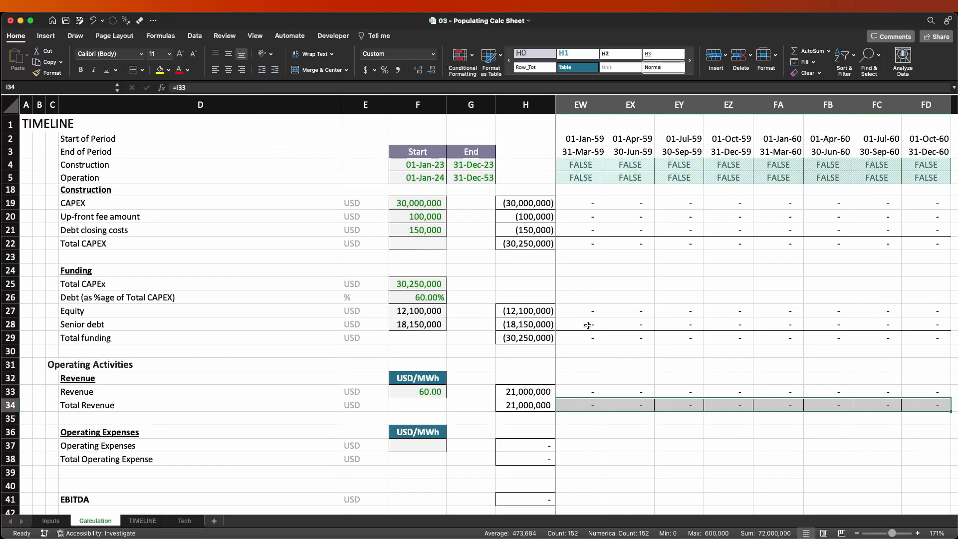
{"action": "left_click", "coordinate": [616, 338]}
{"action": "key", "text": "cmd+c"}
{"action": "key", "text": "Down"}
{"action": "key", "text": "Down"}
{"action": "key", "text": "Down"}
{"action": "key", "text": "Down"}
{"action": "key", "text": "Down"}
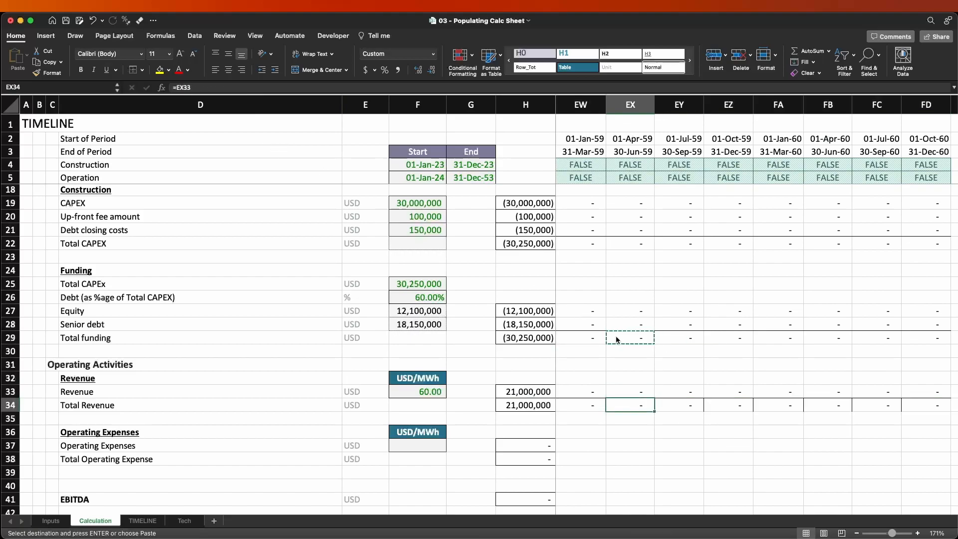
{"action": "key", "text": "Left"}
{"action": "key", "text": "Escape"}
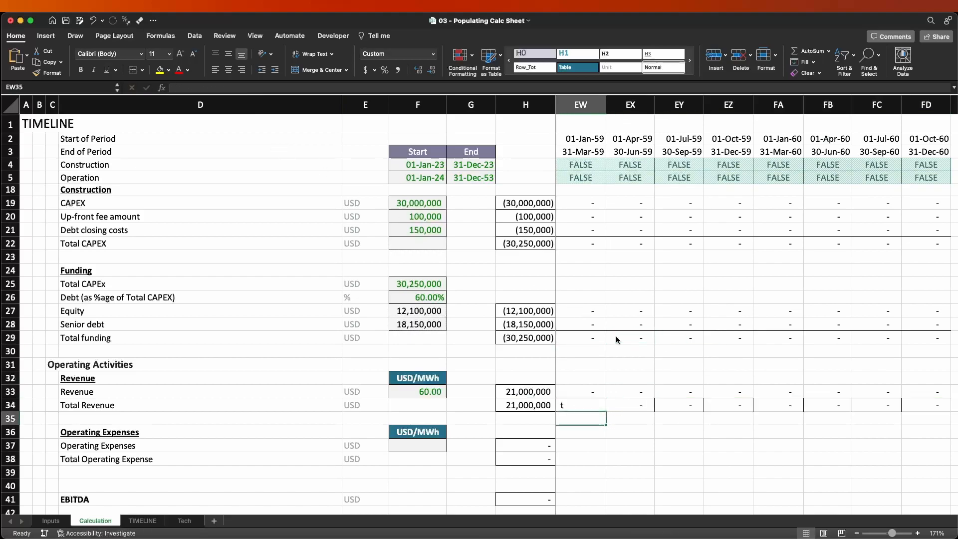
{"action": "key", "text": "Up"}
{"action": "key", "text": "super+Up"}
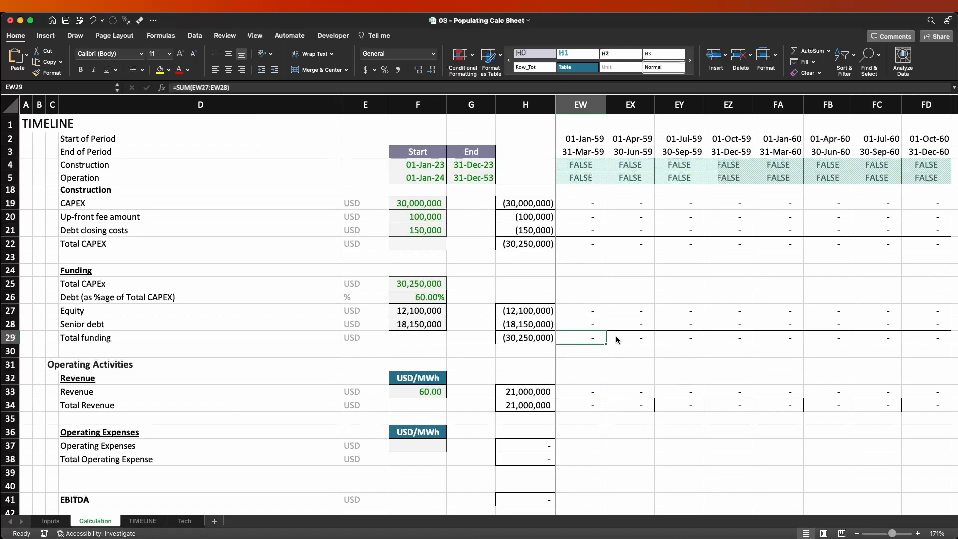
Copy the cell formatting of the Total funding row 29, starting at I29, onto the Total Revenue row 34 across the timeline.
{"action": "key", "text": "super+shift+Right"}
{"action": "key", "text": "Left"}
{"action": "key", "text": "super+Left"}
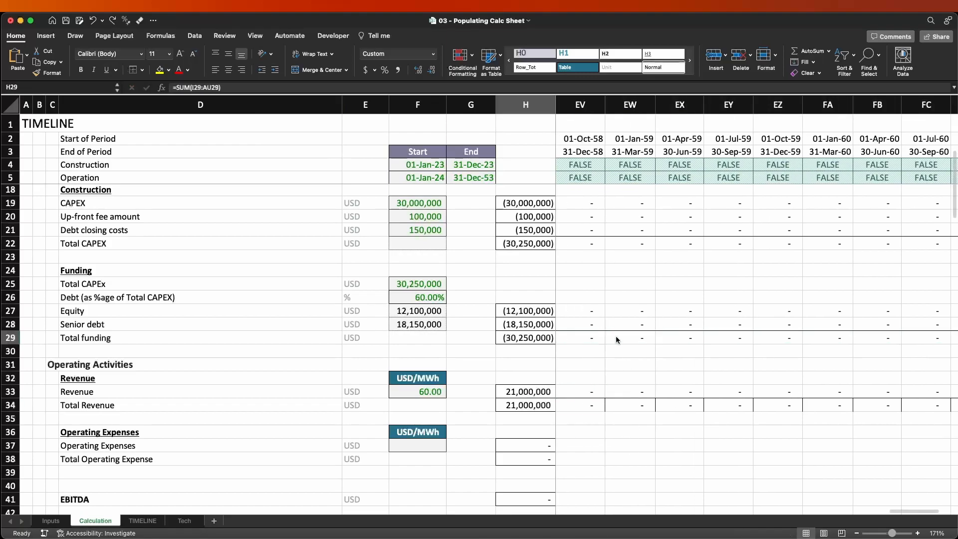
{"action": "key", "text": "Right"}
{"action": "key", "text": "super+c"}
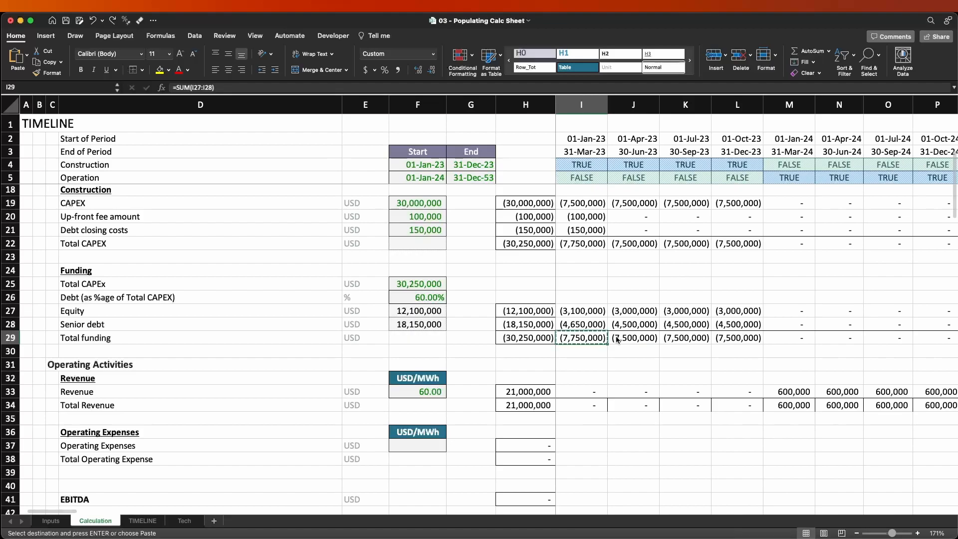
{"action": "key", "text": "Down"}
{"action": "key", "text": "Down"}
{"action": "key", "text": "Down"}
{"action": "key", "text": "Down"}
{"action": "key", "text": "Down"}
{"action": "key", "text": "Escape"}
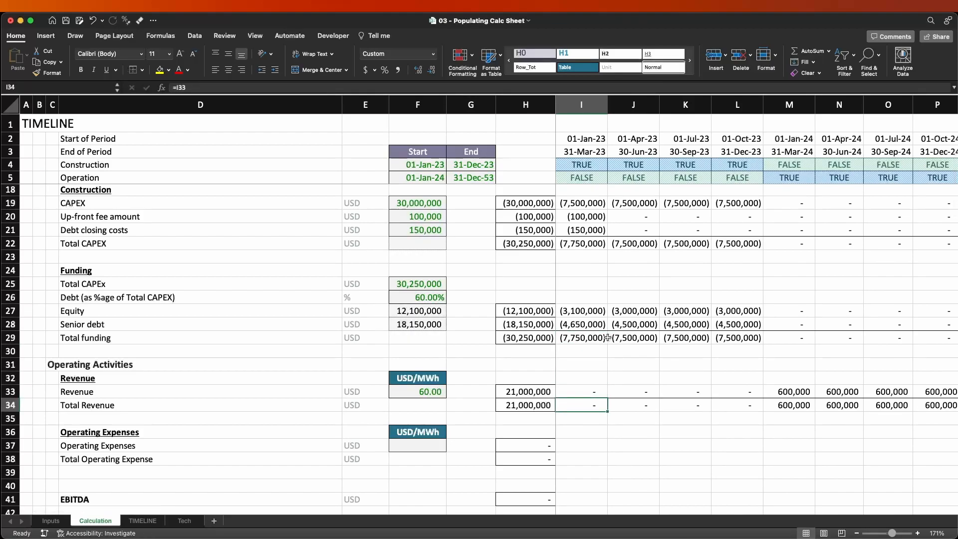
Review the OPEX assumptions on the Inputs sheet: PV O&M, Insurance and Land Lease in rows 17 to 19.
{"action": "scroll", "coordinate": [588, 374], "scroll_direction": "down", "scroll_amount": 1}
{"action": "scroll", "coordinate": [606, 420], "scroll_direction": "down", "scroll_amount": 3}
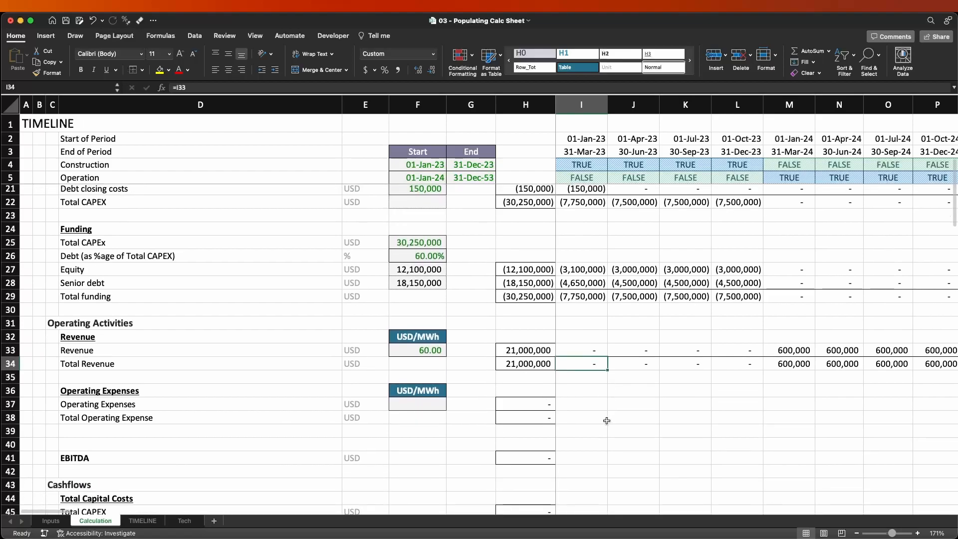
{"action": "left_click", "coordinate": [49, 520]}
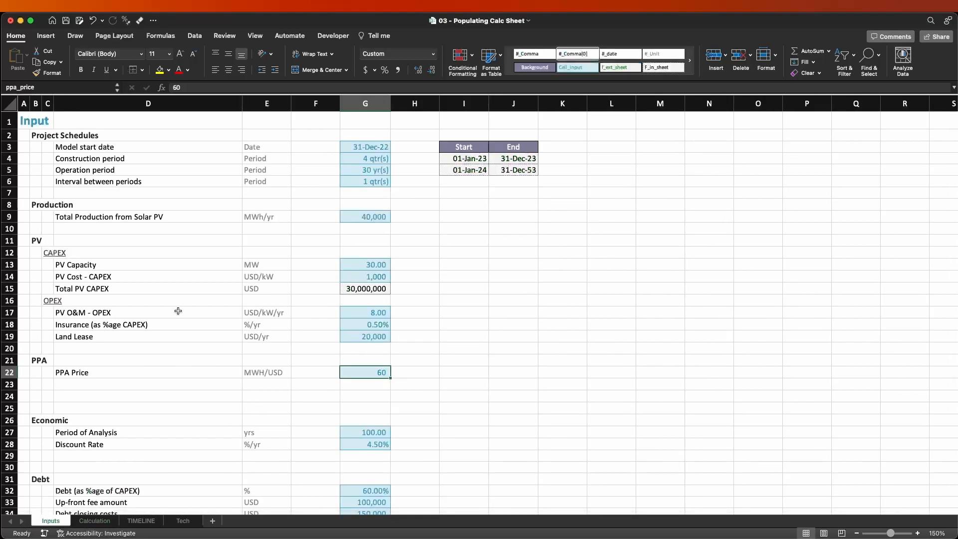
{"action": "left_click_drag", "start_coordinate": [9, 300], "coordinate": [10, 337]}
{"action": "left_click", "coordinate": [562, 325]}
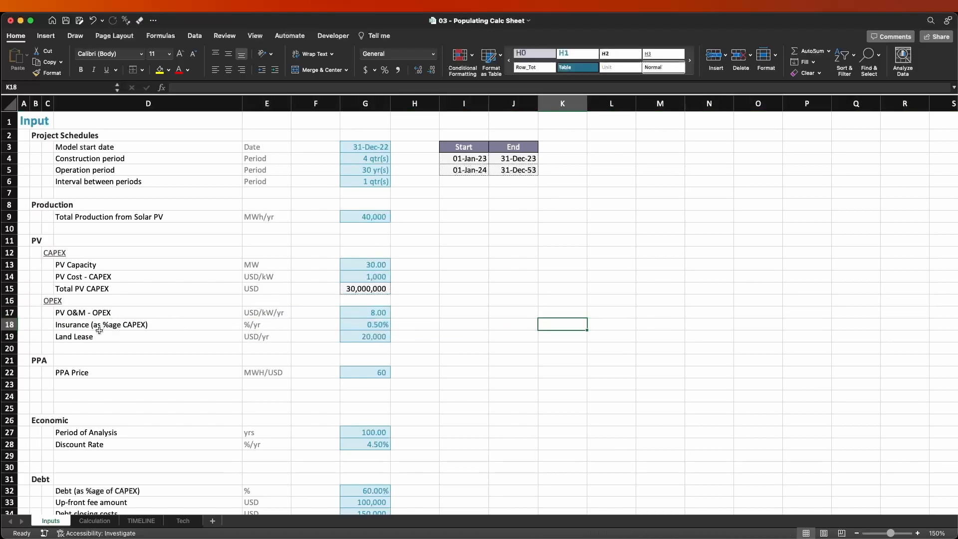
{"action": "left_click", "coordinate": [10, 336]}
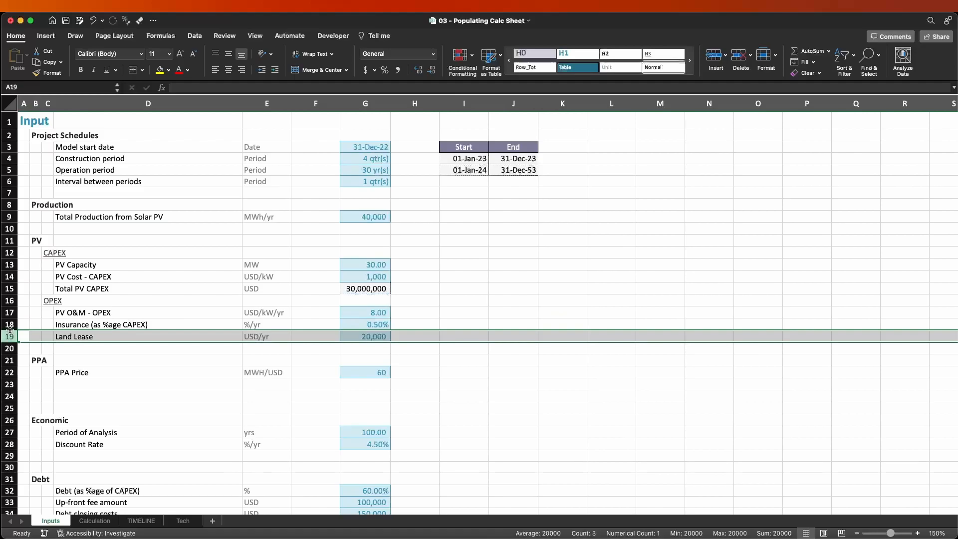
{"action": "left_click", "coordinate": [9, 324]}
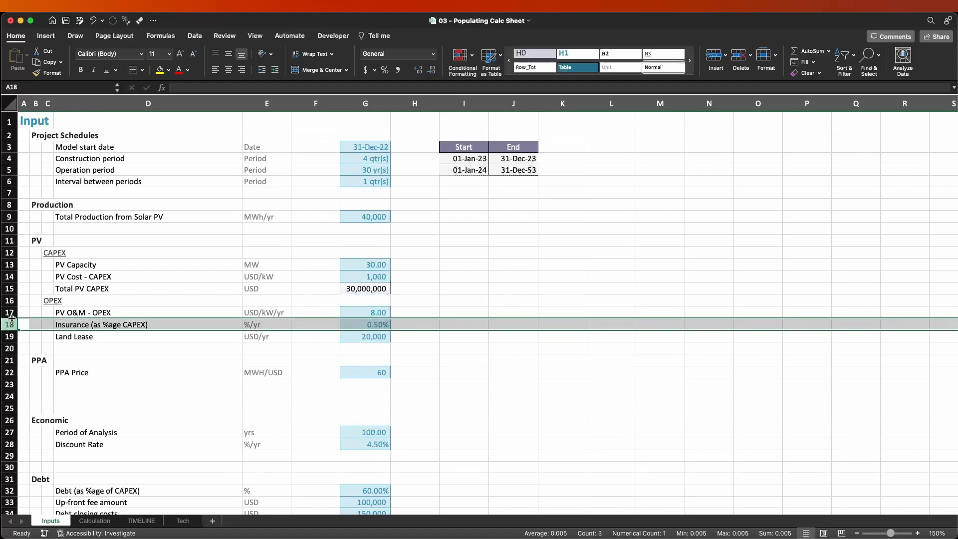
{"action": "left_click", "coordinate": [10, 313]}
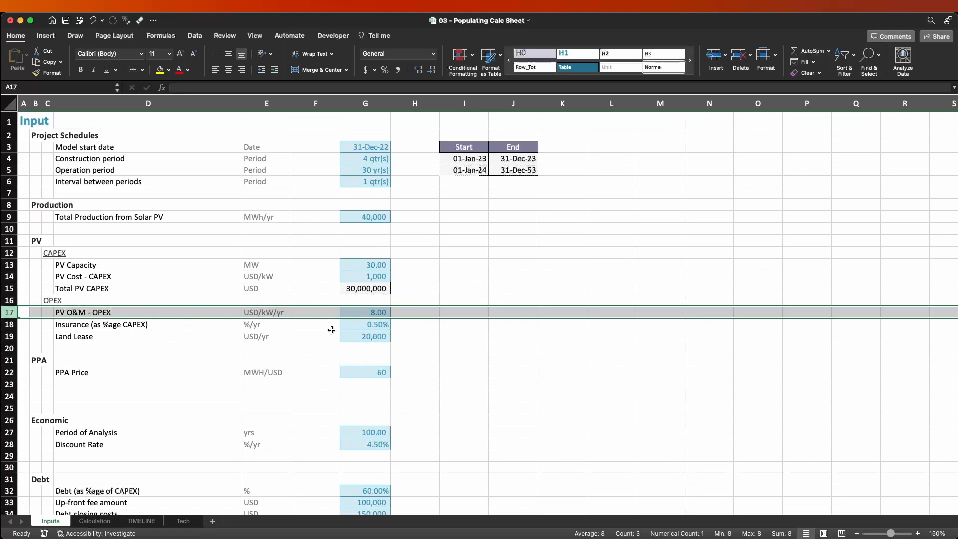
Insert two blank rows above Total Operating Expense in row 38 of the Calculation sheet.
{"action": "key", "text": "ctrl+Page_Down"}
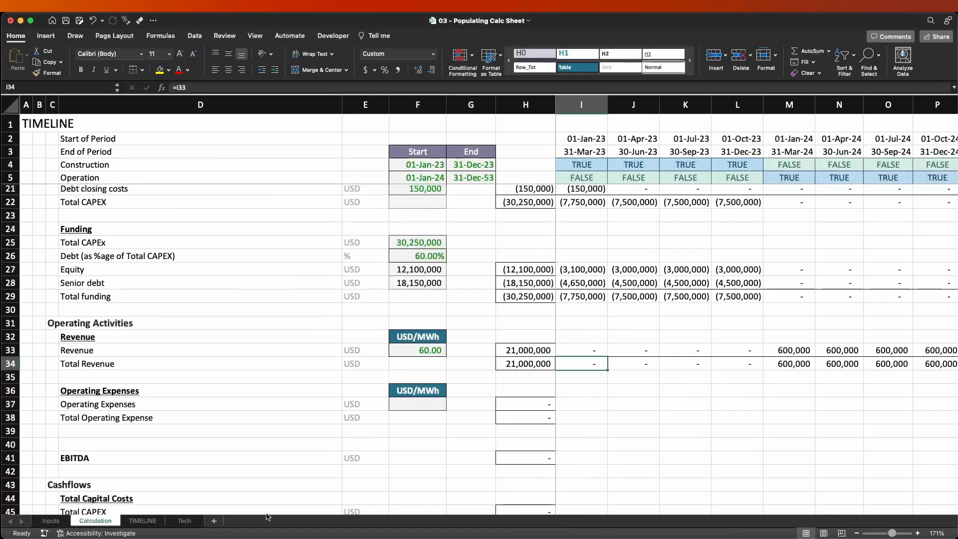
{"action": "left_click", "coordinate": [8, 419]}
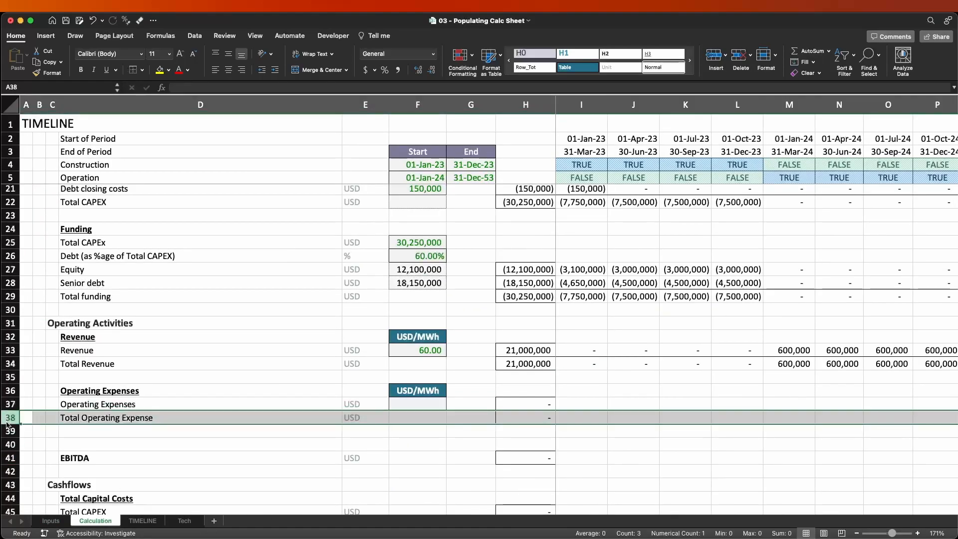
{"action": "key", "text": "ctrl+shift+equal"}
{"action": "key", "text": "ctrl+shift+equal"}
{"action": "key", "text": "Left"}
{"action": "key", "text": "Right"}
{"action": "key", "text": "Right"}
{"action": "key", "text": "Right"}
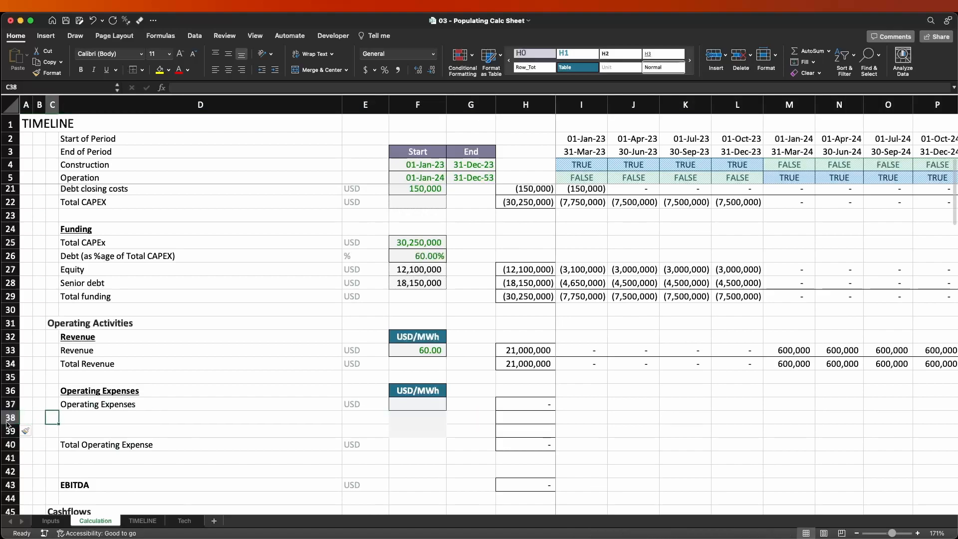
Copy the three OPEX lines with their units and values from Inputs D17:G19 to the Calculation sheet starting at D37.
{"action": "key", "text": "Up"}
{"action": "key", "text": "ctrl+Page_Up"}
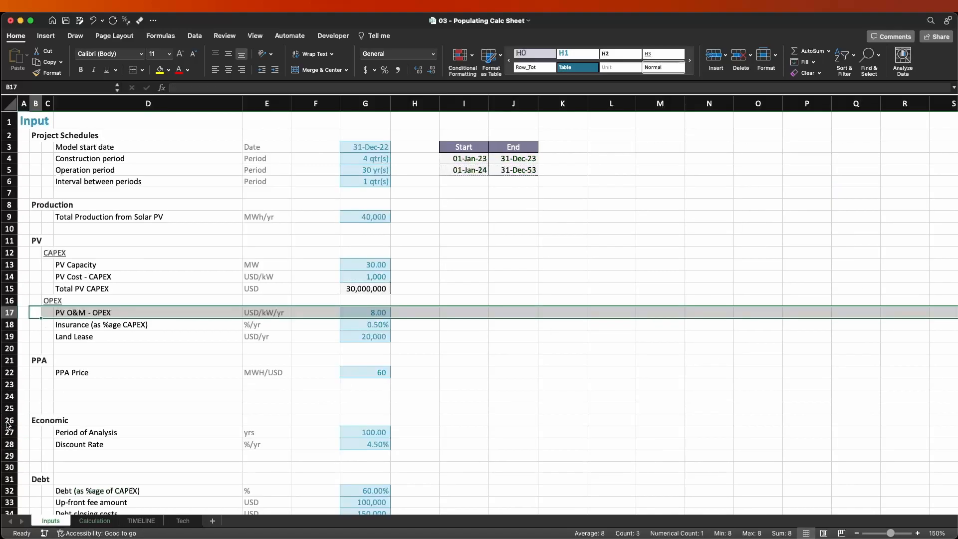
{"action": "key", "text": "Left"}
{"action": "key", "text": "Right"}
{"action": "key", "text": "Right"}
{"action": "key", "text": "Right"}
{"action": "key", "text": "shift+Right"}
{"action": "key", "text": "shift+Right"}
{"action": "key", "text": "shift+Right"}
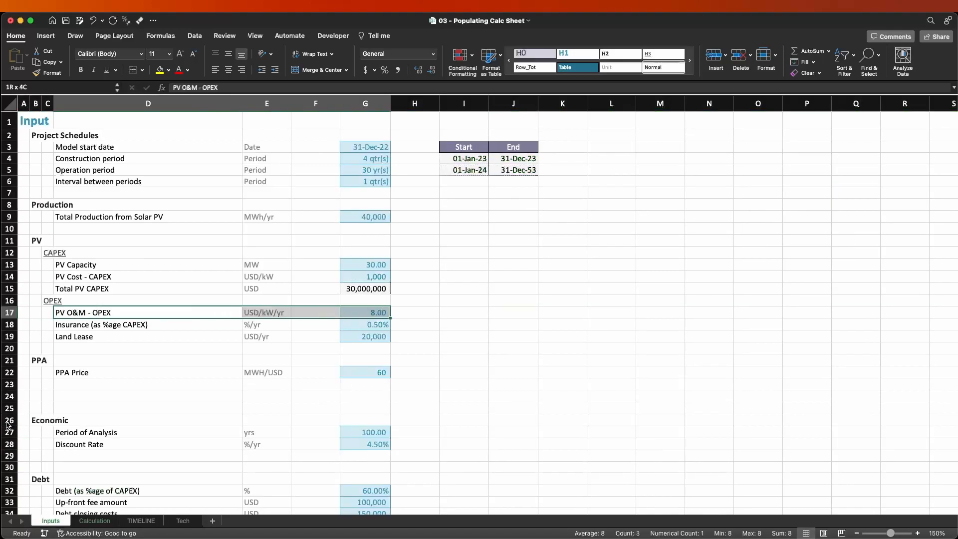
{"action": "key", "text": "shift+Down"}
{"action": "key", "text": "shift+Down"}
{"action": "key", "text": "ctrl+c"}
{"action": "key", "text": "ctrl+Page_Down"}
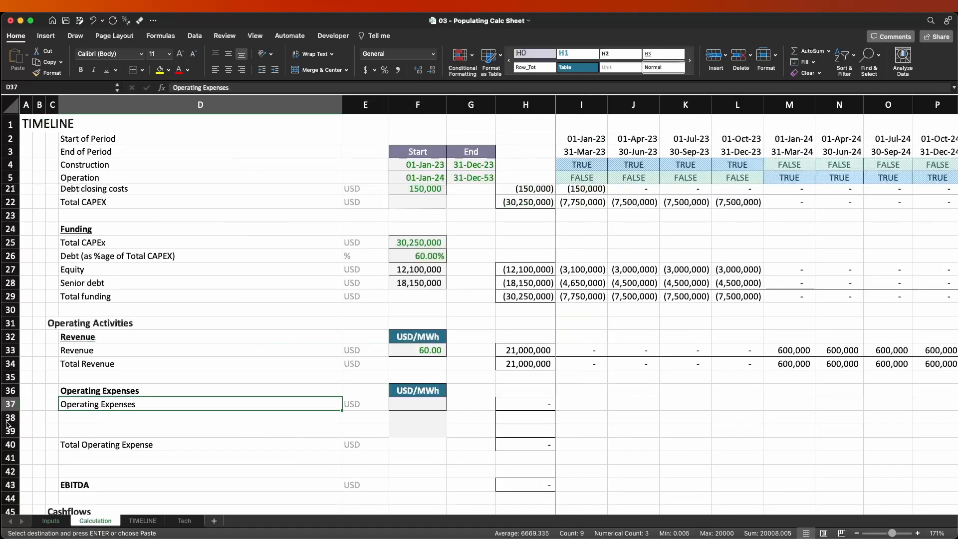
{"action": "key", "text": "ctrl+v"}
Move the three OPEX values from G37:G39 to F37:F39.
{"action": "key", "text": "Right"}
{"action": "key", "text": "Right"}
{"action": "key", "text": "Right"}
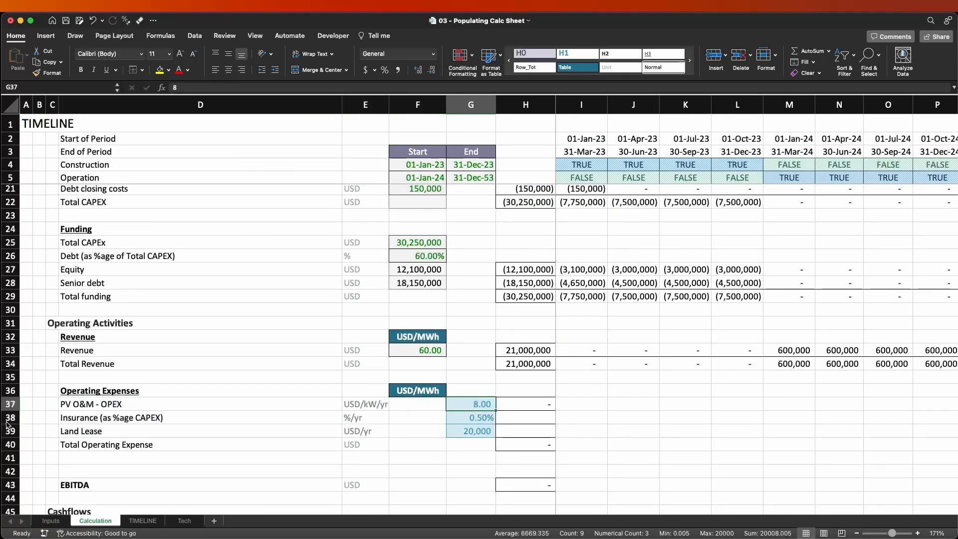
{"action": "key", "text": "shift+Down"}
{"action": "key", "text": "shift+Down"}
{"action": "key", "text": "ctrl+x"}
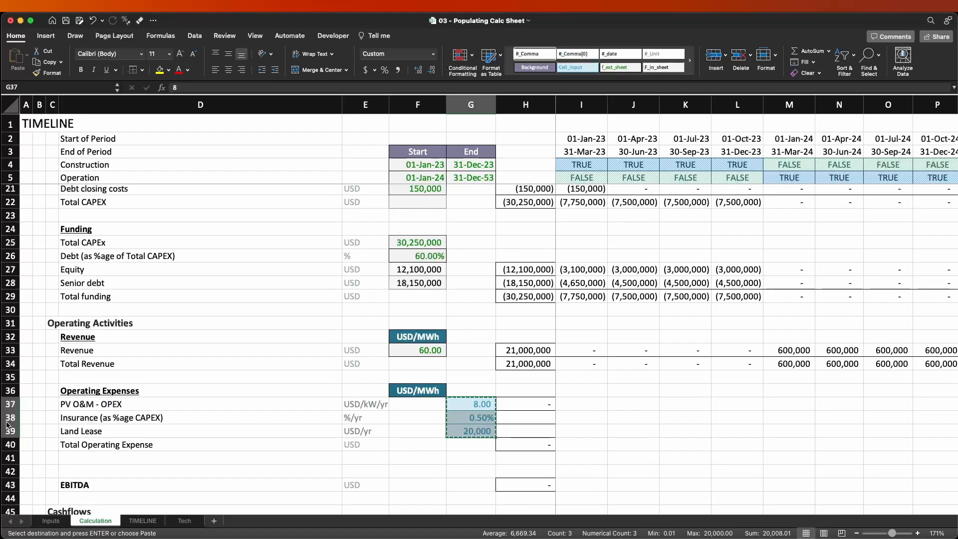
{"action": "key", "text": "Left"}
{"action": "key", "text": "ctrl+v"}
Review the units of the operating expense rows in E37:E40, including Land Lease and PV O&M.
{"action": "key", "text": "Left"}
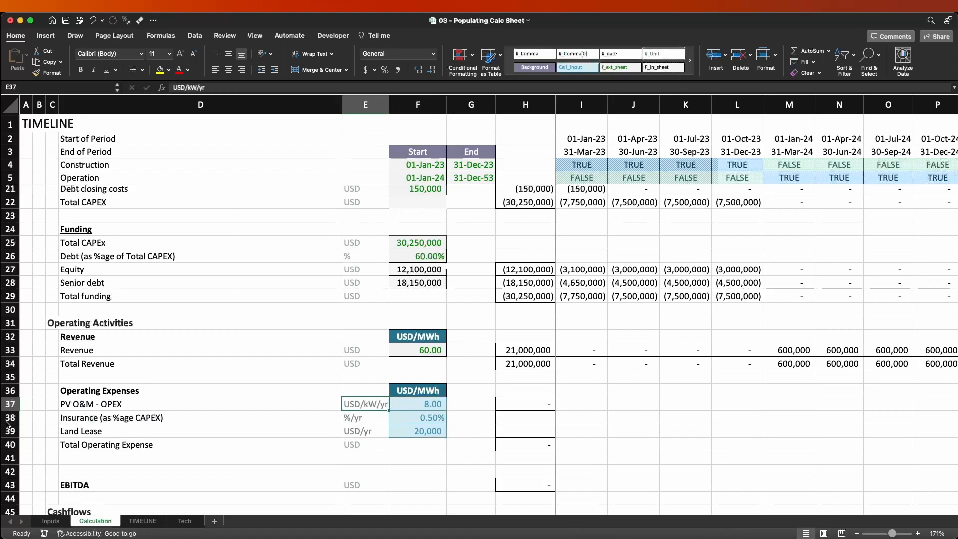
{"action": "key", "text": "shift+Down"}
{"action": "key", "text": "shift+Down"}
{"action": "key", "text": "shift+Down"}
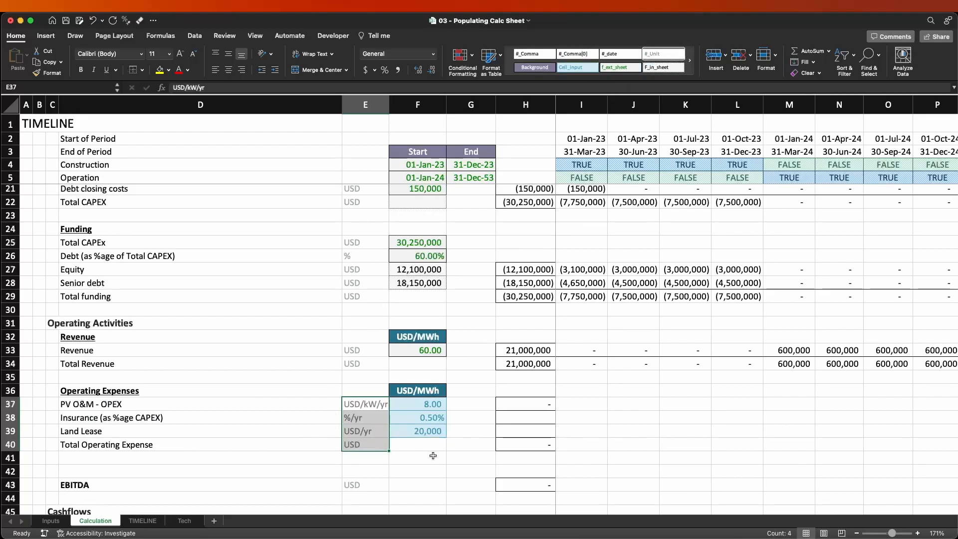
{"action": "left_click", "coordinate": [368, 432]}
{"action": "left_click", "coordinate": [378, 403]}
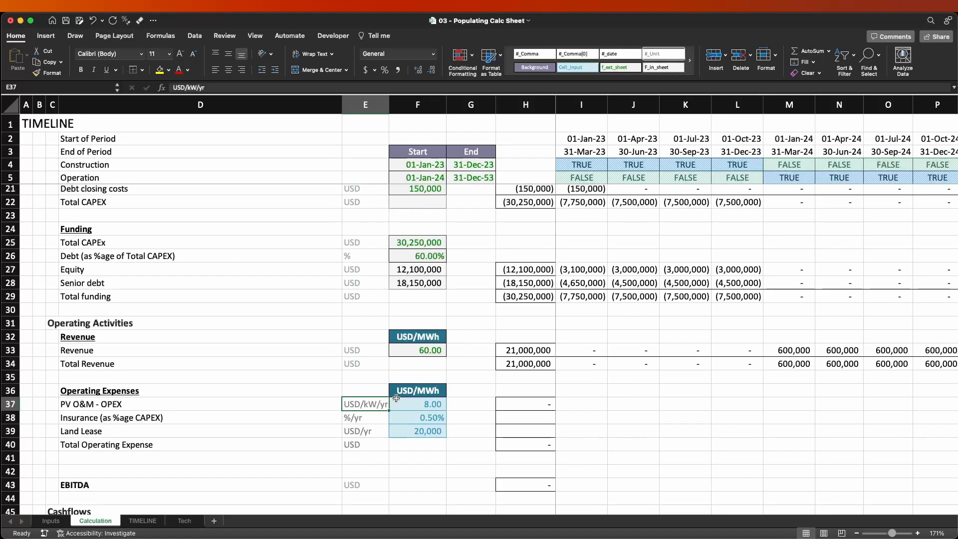
Insert a blank row above PV O&M - OPEX and move the USD/MWh header from F36 to F37.
{"action": "key", "text": "shift+space"}
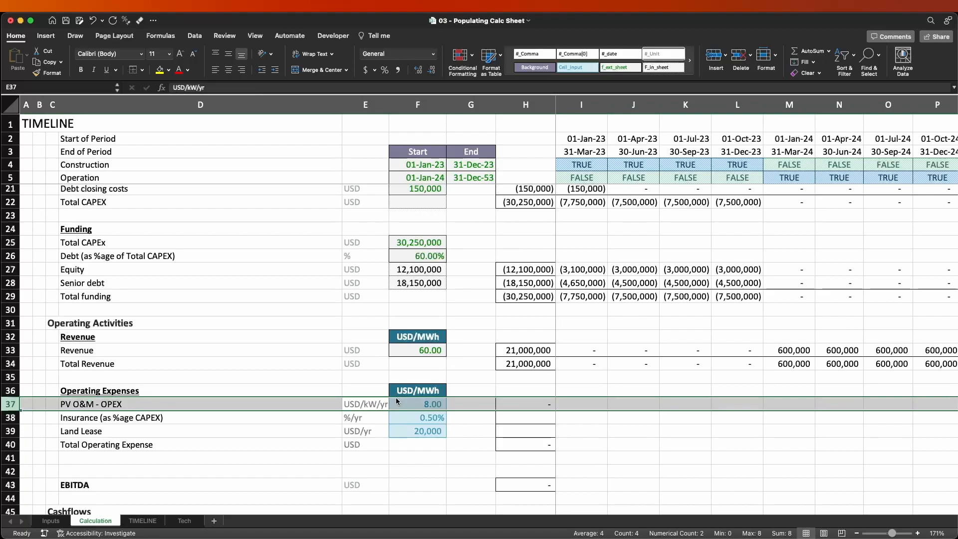
{"action": "key", "text": "ctrl+shift+equal"}
{"action": "left_click", "coordinate": [396, 397]}
{"action": "key", "text": "super+x"}
{"action": "key", "text": "Down"}
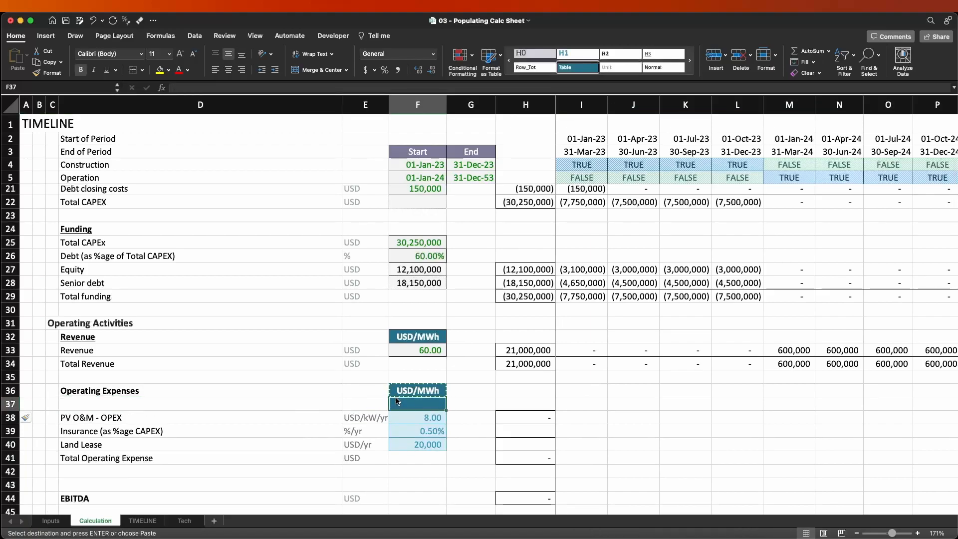
{"action": "key", "text": "super+v"}
{"action": "key", "text": "Left"}
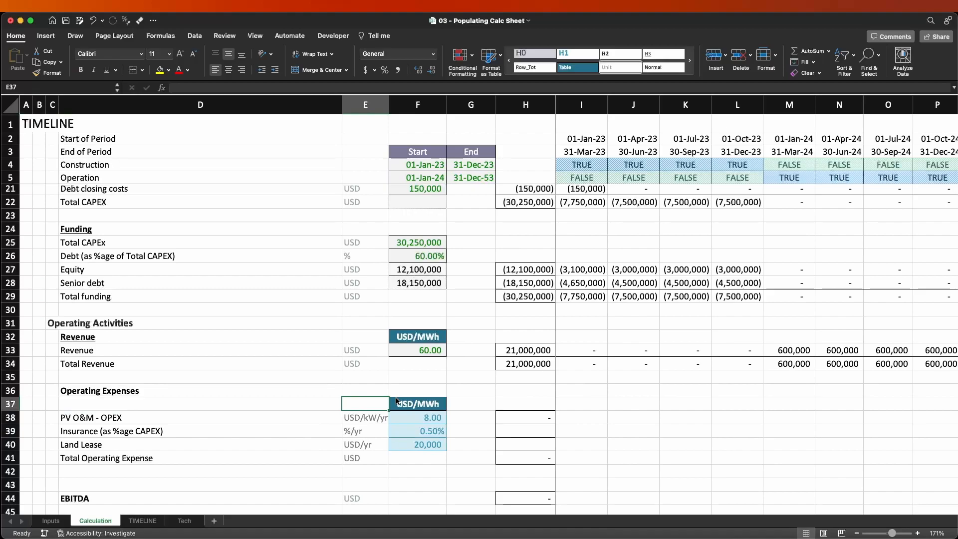
Insert another blank row at row 37, directly above the moved USD/MWh header.
{"action": "key", "text": "shift+space"}
{"action": "key", "text": "ctrl+shift+equal"}
{"action": "key", "text": "Left"}
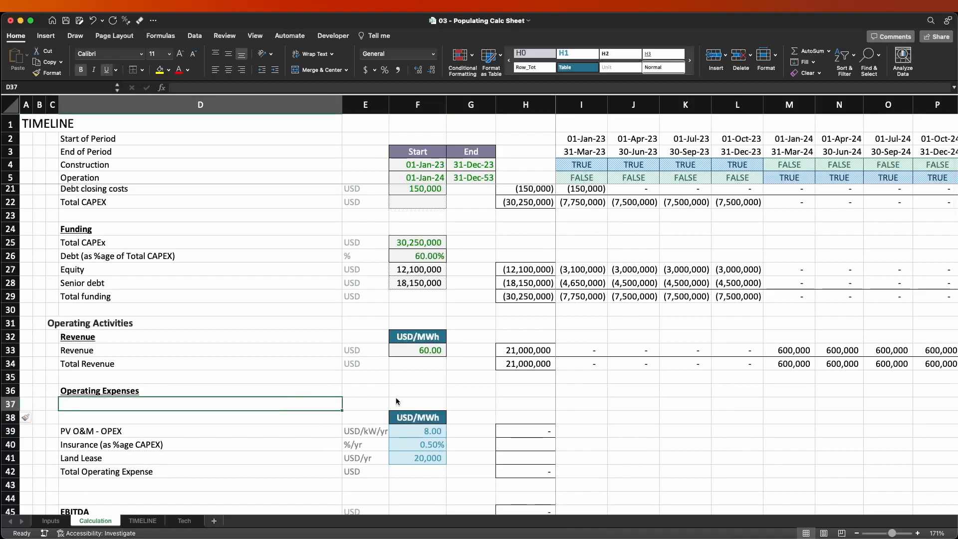
Copy the PV Capacity line from Inputs D13:G13 to D37 of the Calculation sheet and move its value from G37 to F37.
{"action": "key", "text": "ctrl+Page_Up"}
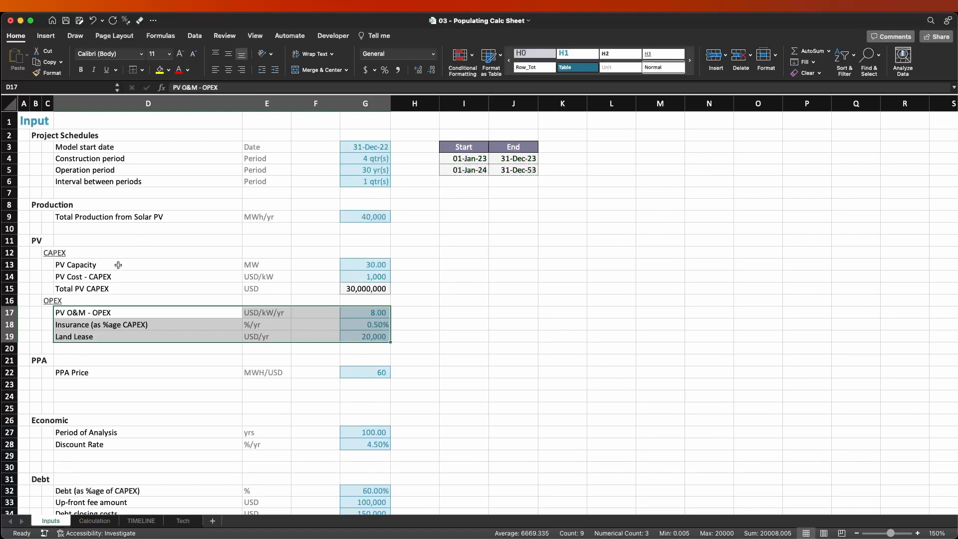
{"action": "left_click_drag", "start_coordinate": [90, 263], "coordinate": [352, 259]}
{"action": "key", "text": "super+c"}
{"action": "left_click", "coordinate": [94, 520]}
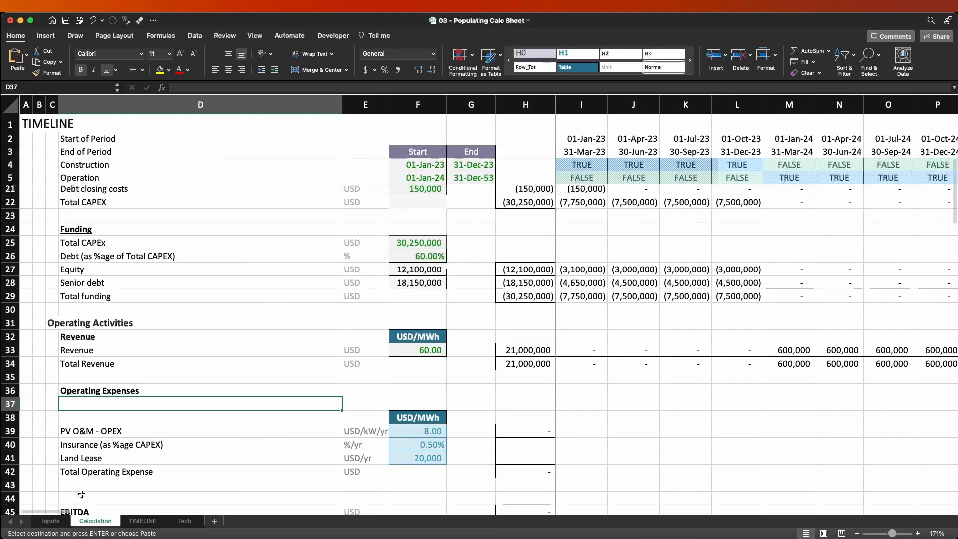
{"action": "key", "text": "Return"}
{"action": "left_click", "coordinate": [468, 405]}
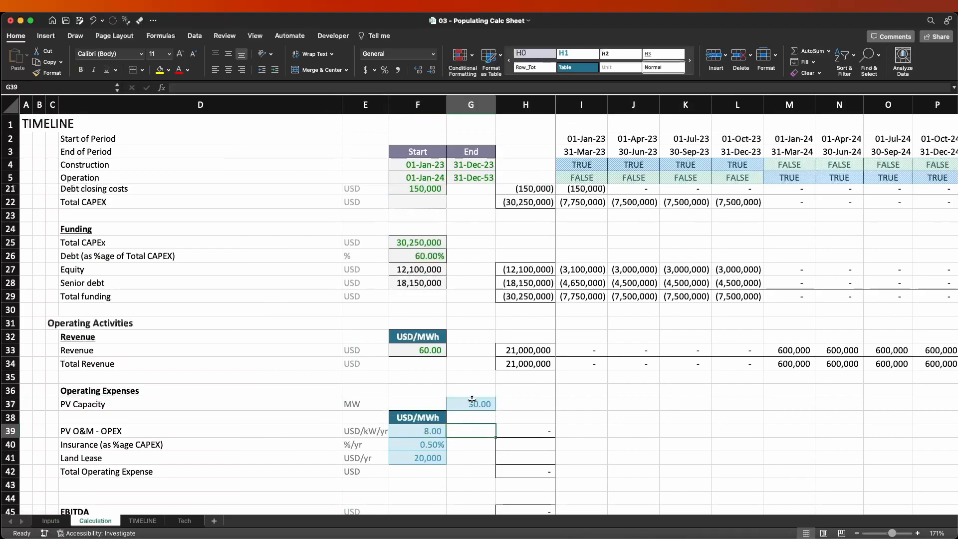
{"action": "left_click_drag", "start_coordinate": [470, 398], "coordinate": [417, 397]}
Apply the f_ext_sheet cell style to the PV Capacity value in F37 and the OPEX values in F39:F41.
{"action": "left_click_drag", "start_coordinate": [412, 432], "coordinate": [417, 457], "text": "super"}
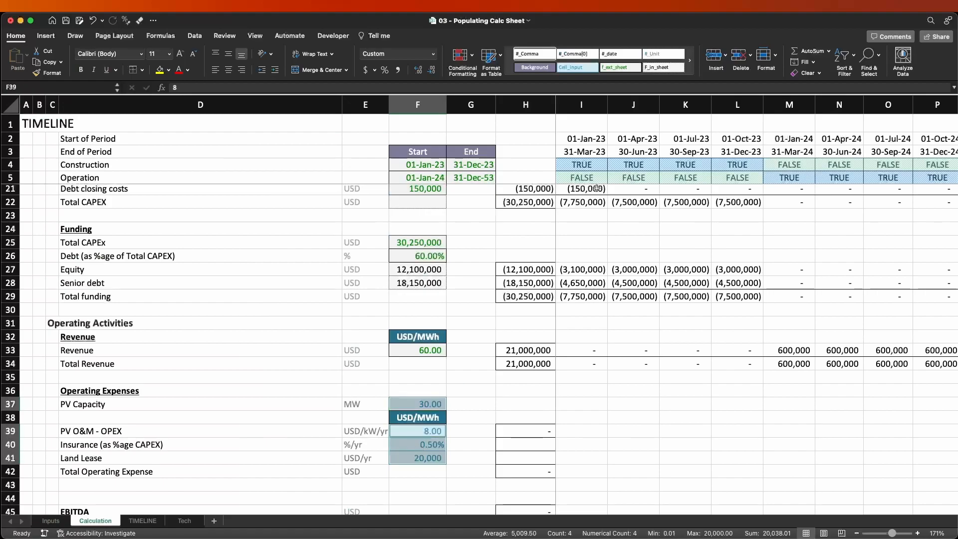
{"action": "left_click", "coordinate": [614, 68]}
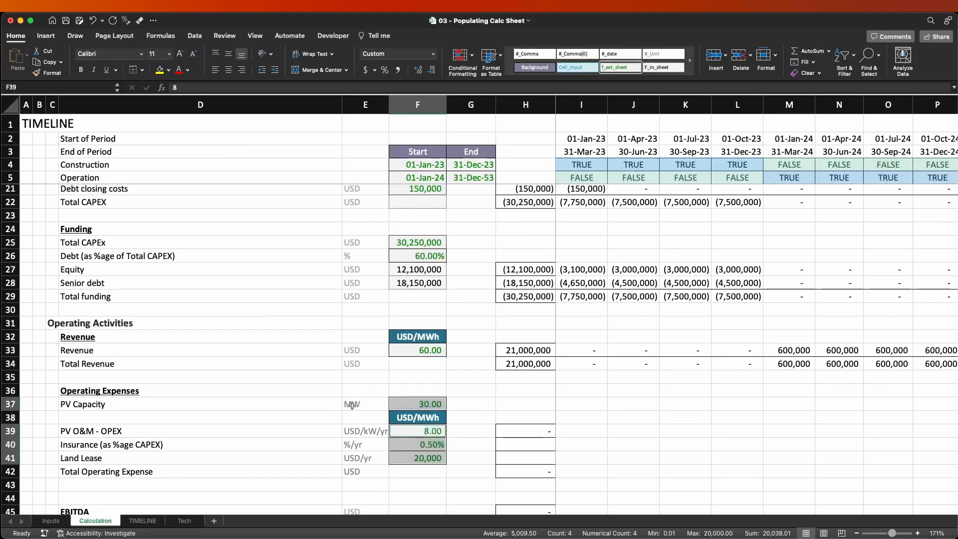
{"action": "left_click", "coordinate": [377, 403]}
Link the PV Capacity value in F37 to cell G13 of the Inputs sheet.
{"action": "left_click", "coordinate": [407, 399]}
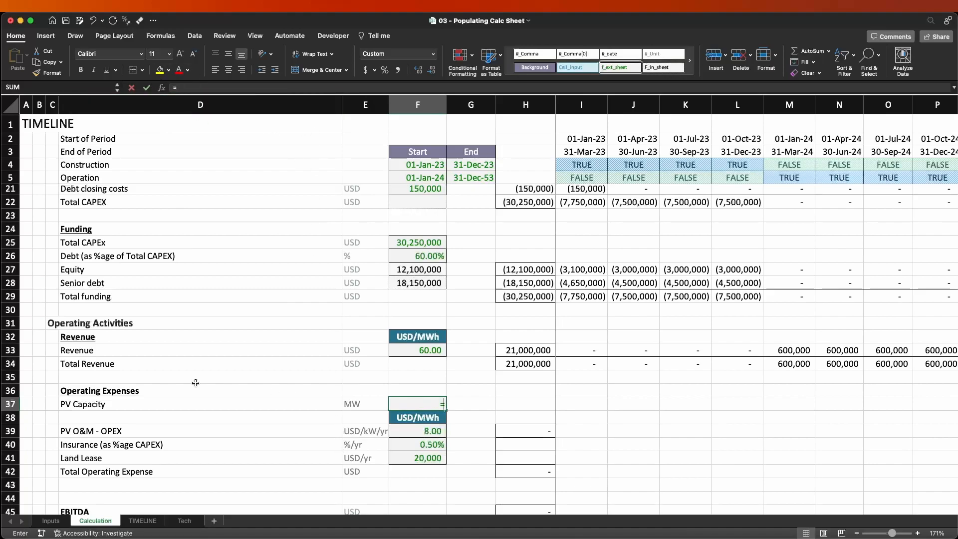
{"action": "type", "text": "="}
{"action": "left_click", "coordinate": [50, 521]}
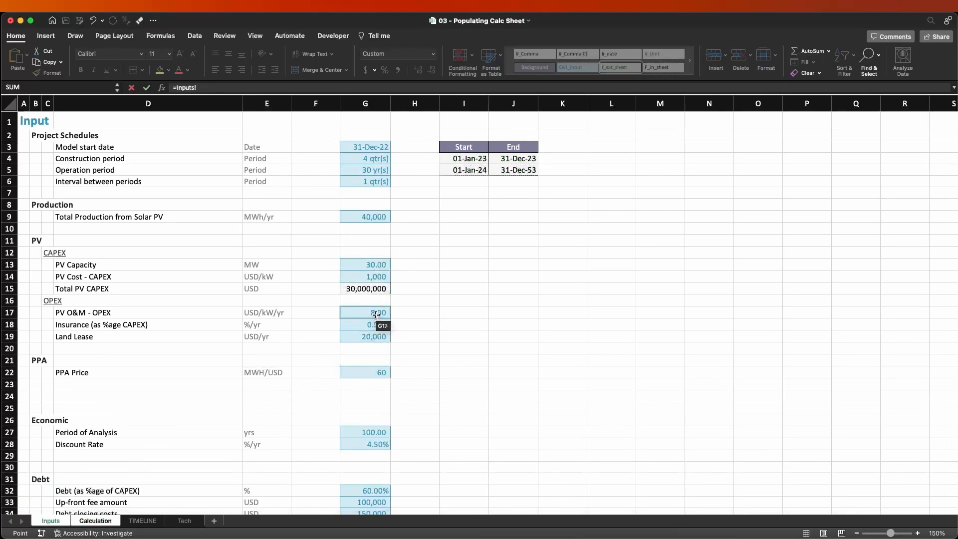
{"action": "left_click", "coordinate": [385, 270]}
{"action": "key", "text": "Return"}
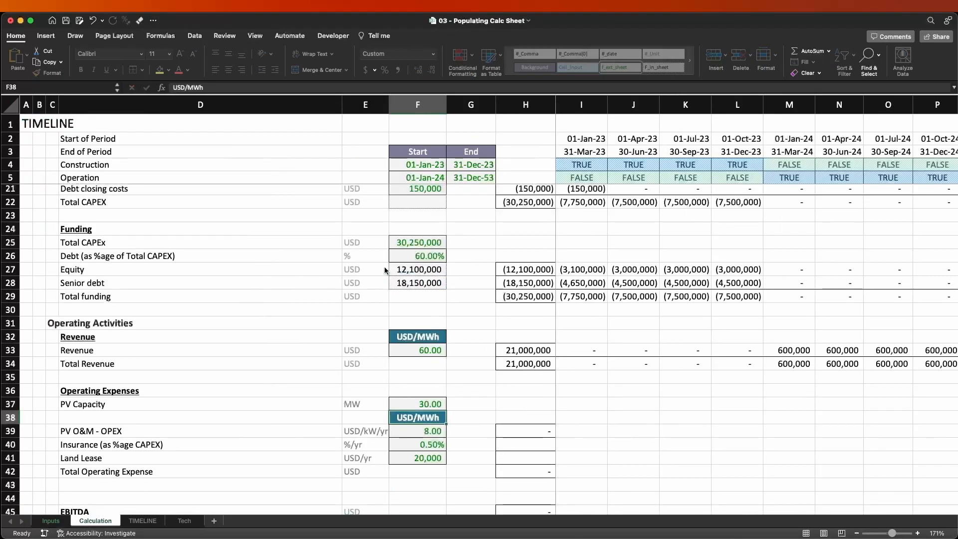
Link the PV O&M - OPEX value in F39 to Inputs G17 and fill the link down to Insurance and Land Lease in F40:F41.
{"action": "key", "text": "Down"}
{"action": "key", "text": "Down"}
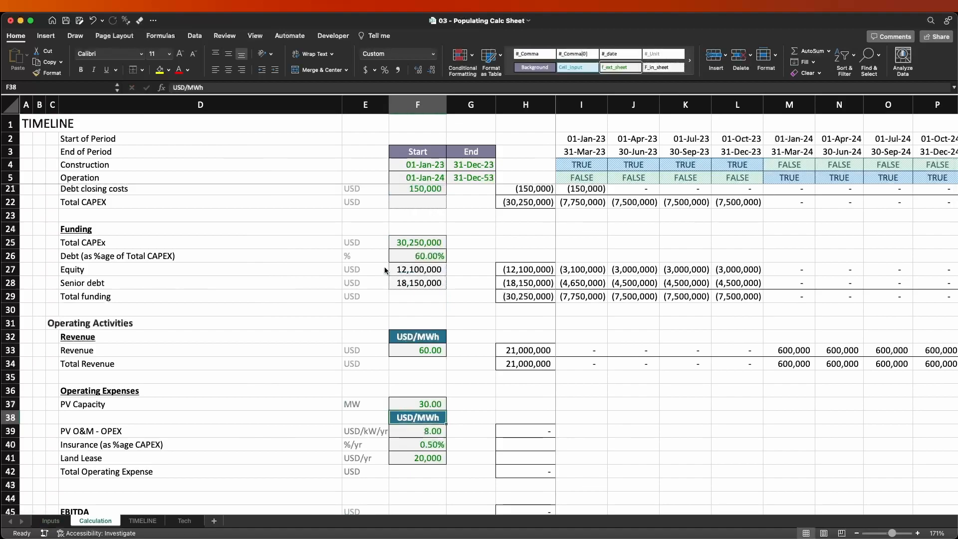
{"action": "type", "text": "="}
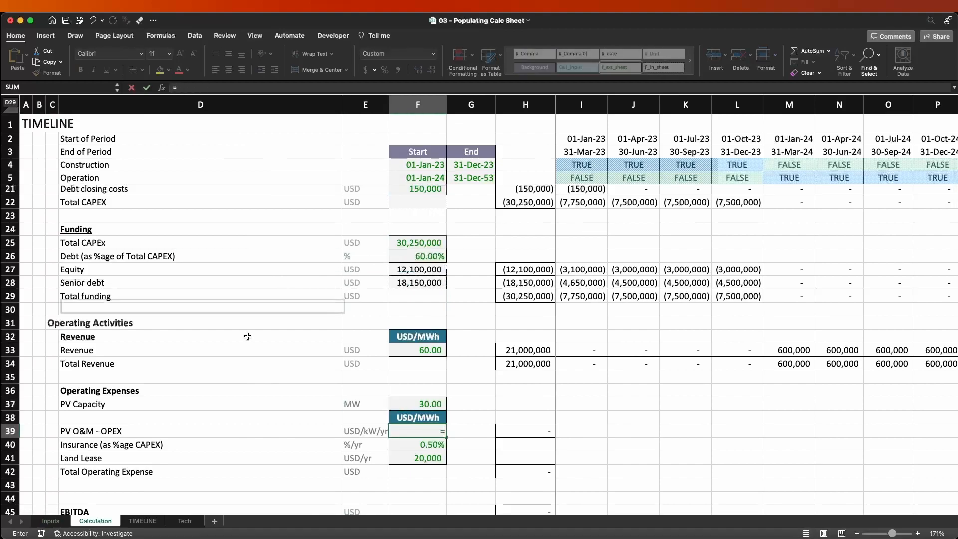
{"action": "left_click", "coordinate": [50, 520]}
{"action": "left_click", "coordinate": [349, 314]}
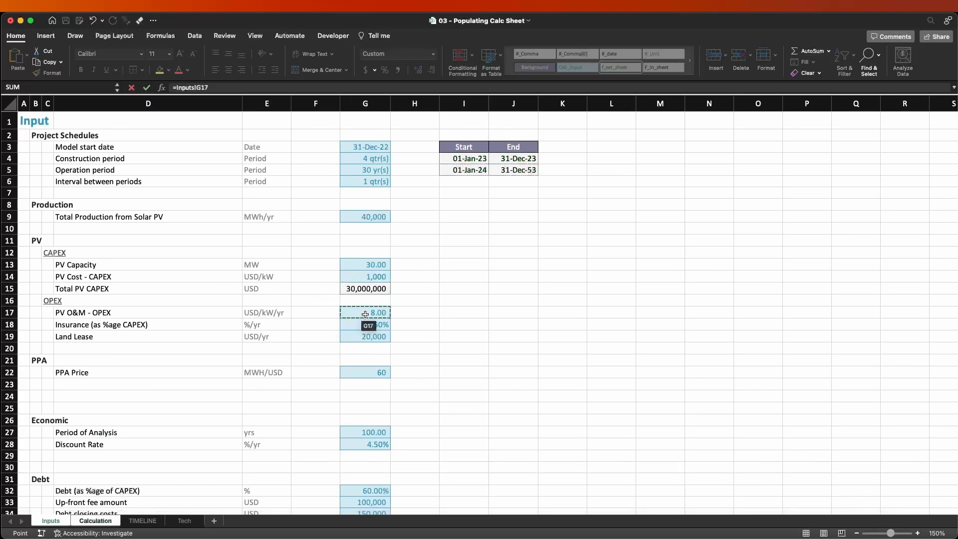
{"action": "key", "text": "Return"}
{"action": "key", "text": "ctrl+d"}
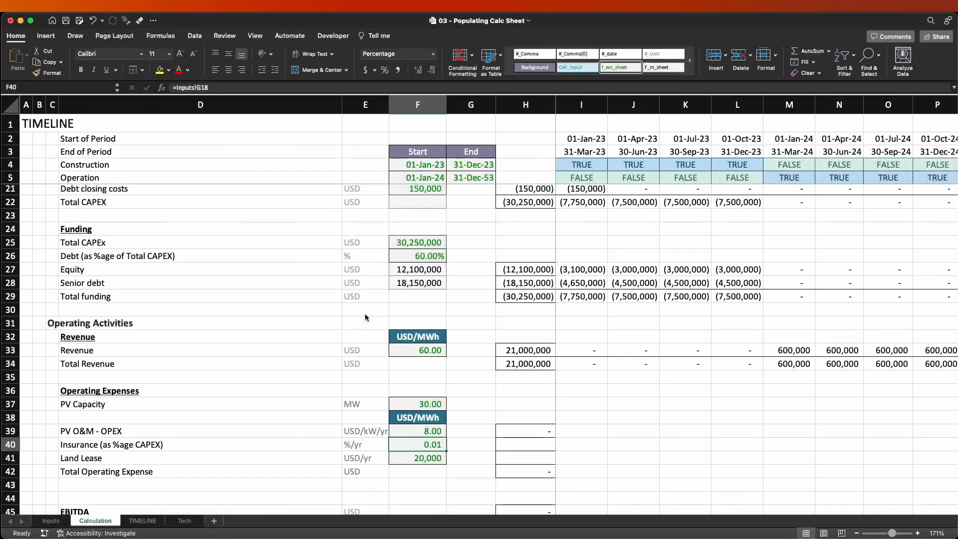
{"action": "key", "text": "Down"}
{"action": "key", "text": "ctrl+d"}
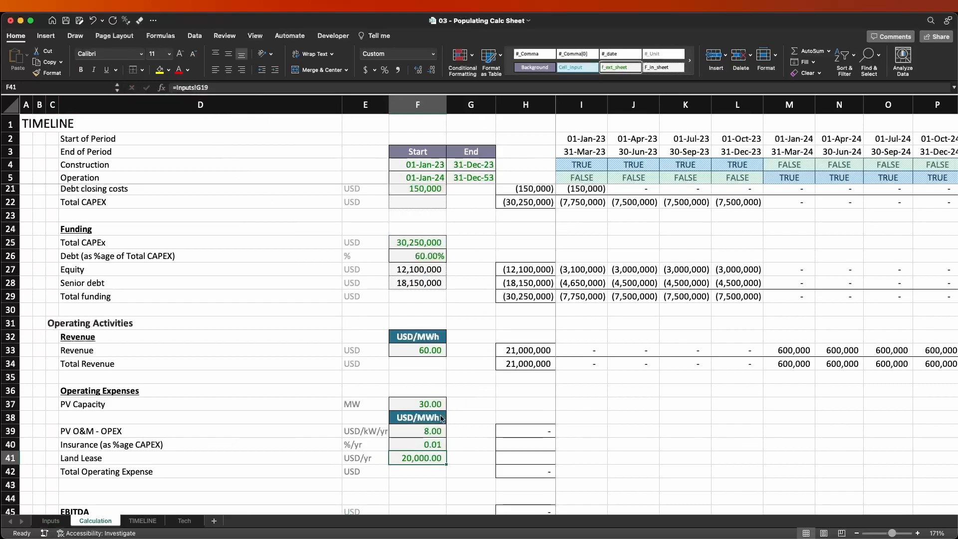
Apply the #_Comma[0] style to Land Lease in F41 and format Insurance in F40 as a percentage with two decimals.
{"action": "left_click", "coordinate": [578, 54]}
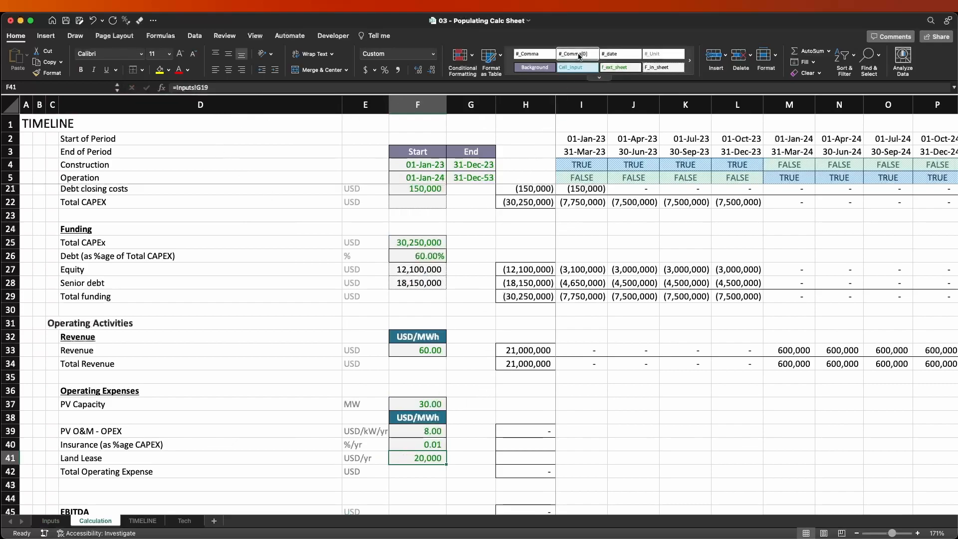
{"action": "key", "text": "Up"}
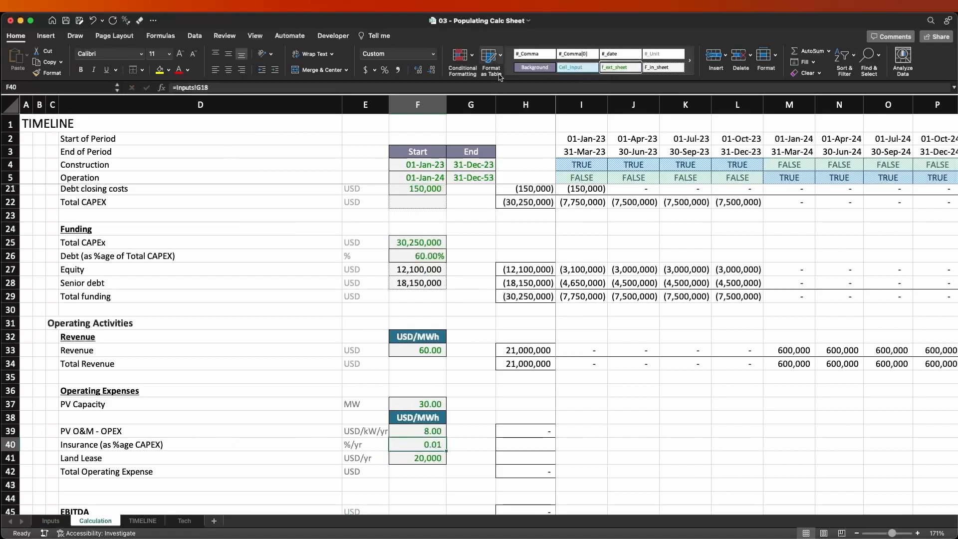
{"action": "left_click", "coordinate": [384, 70]}
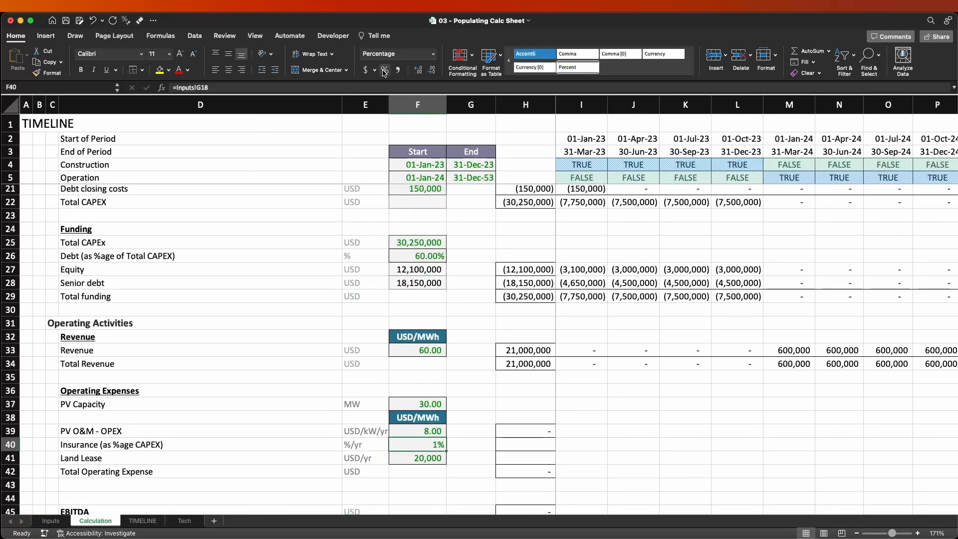
{"action": "left_click", "coordinate": [418, 70]}
{"action": "left_click", "coordinate": [418, 70]}
Narrow column D and slightly widen column E so the USD/kW/yr unit of PV O&M - OPEX fits.
{"action": "scroll", "coordinate": [202, 401], "scroll_direction": "down", "scroll_amount": 1}
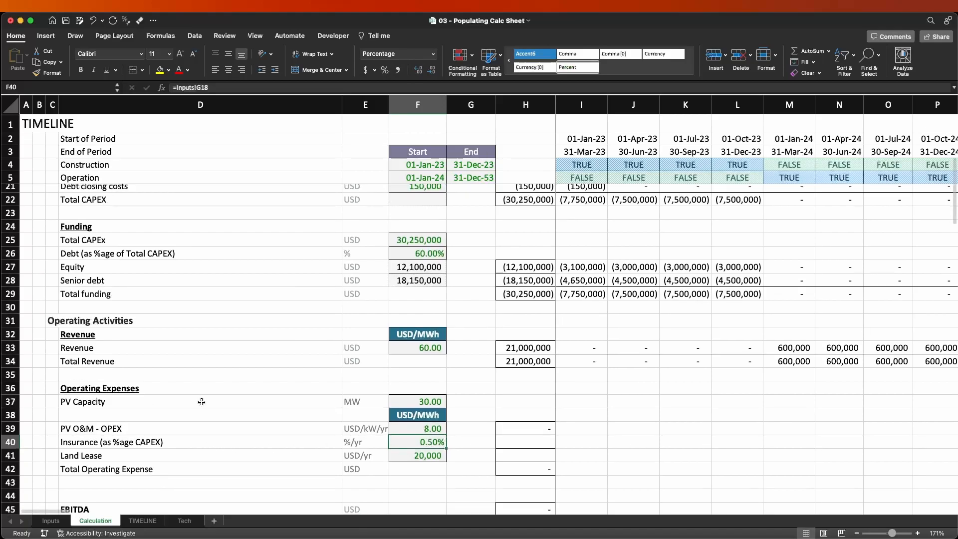
{"action": "left_click", "coordinate": [407, 431]}
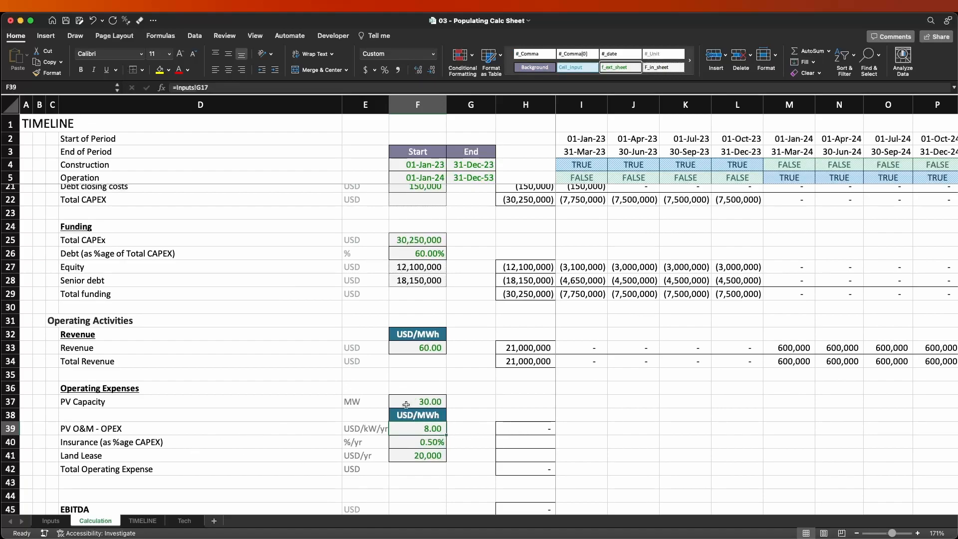
{"action": "left_click_drag", "start_coordinate": [389, 105], "coordinate": [325, 104]}
Copy the Total Production formula from I15 to the first period of PV O&M - OPEX in I39.
{"action": "left_click", "coordinate": [574, 427]}
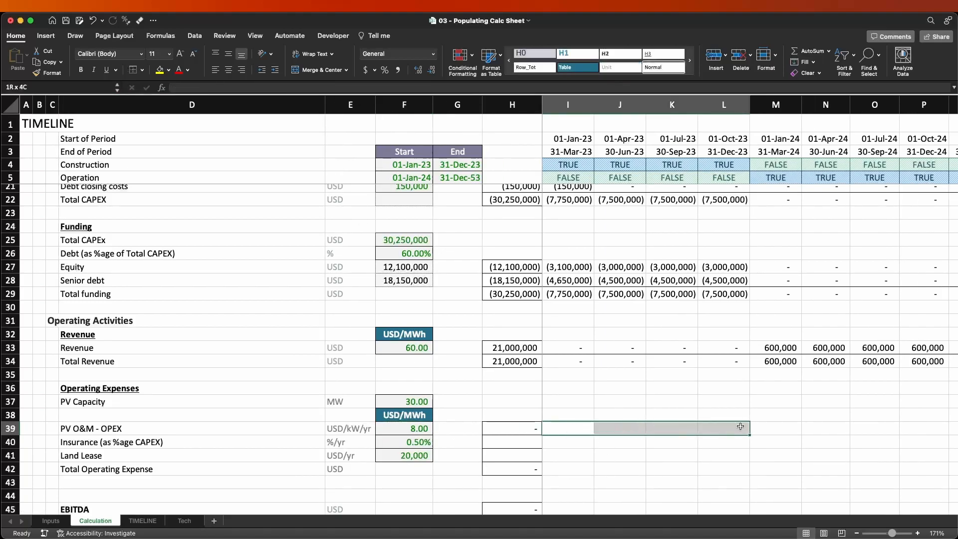
{"action": "left_click", "coordinate": [778, 349]}
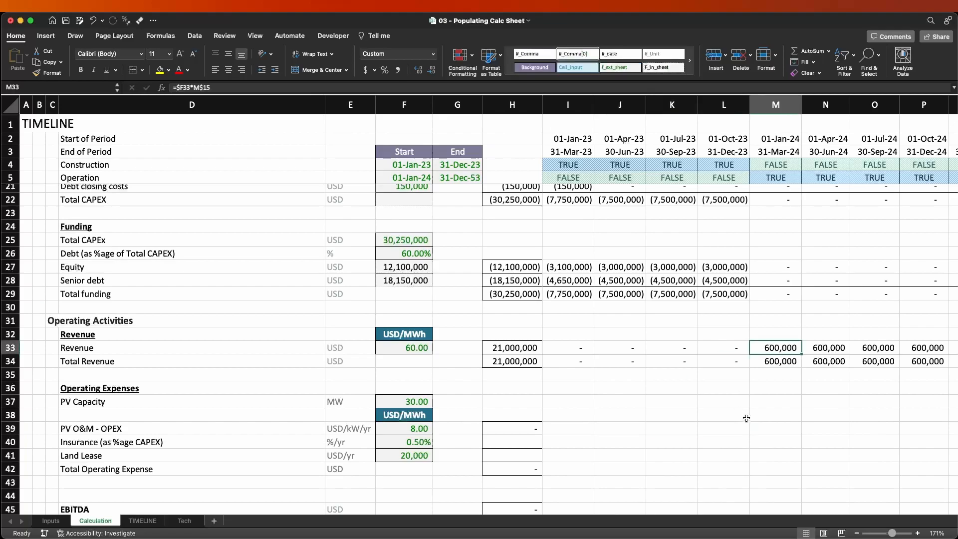
{"action": "scroll", "coordinate": [654, 437], "scroll_direction": "up", "scroll_amount": 5}
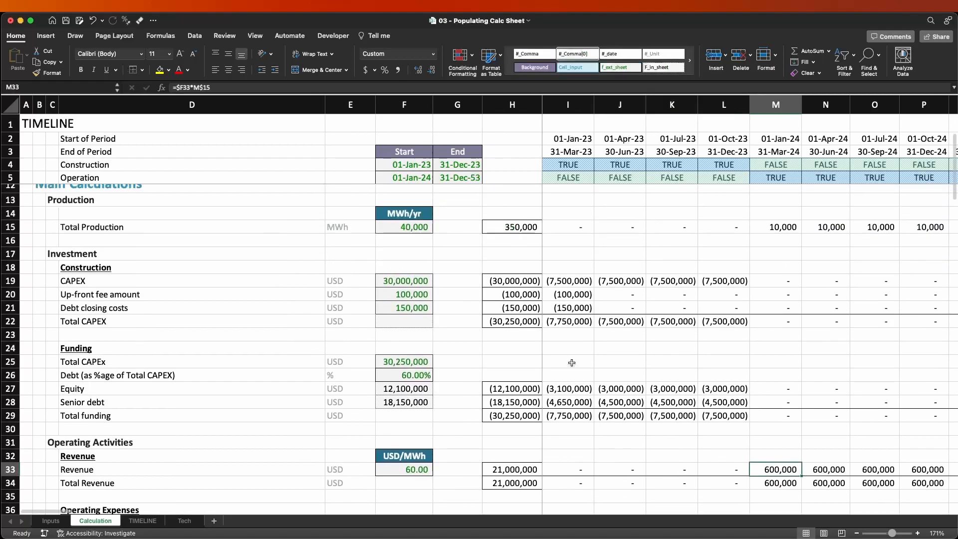
{"action": "left_click", "coordinate": [578, 227]}
{"action": "key", "text": "super+c"}
{"action": "scroll", "coordinate": [582, 349], "scroll_direction": "down", "scroll_amount": 3}
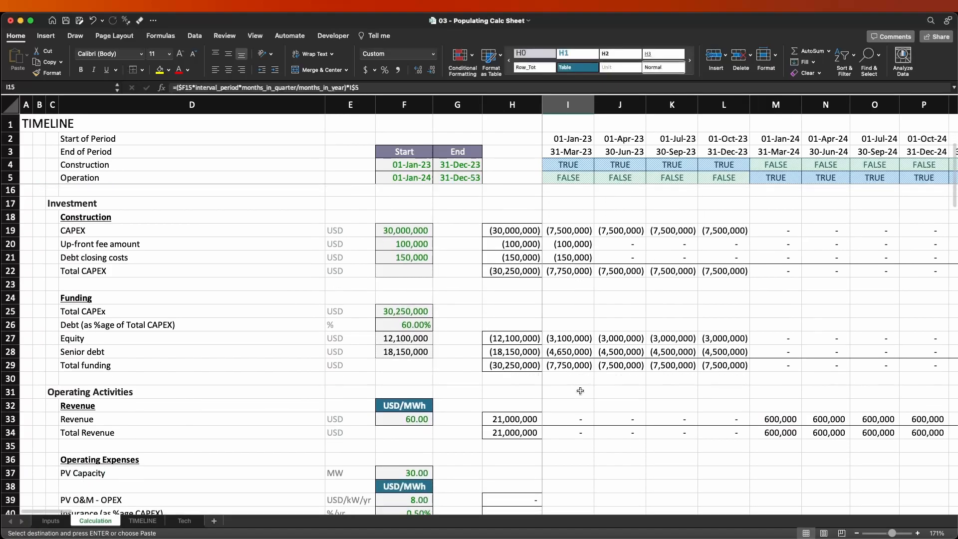
{"action": "left_click", "coordinate": [563, 482]}
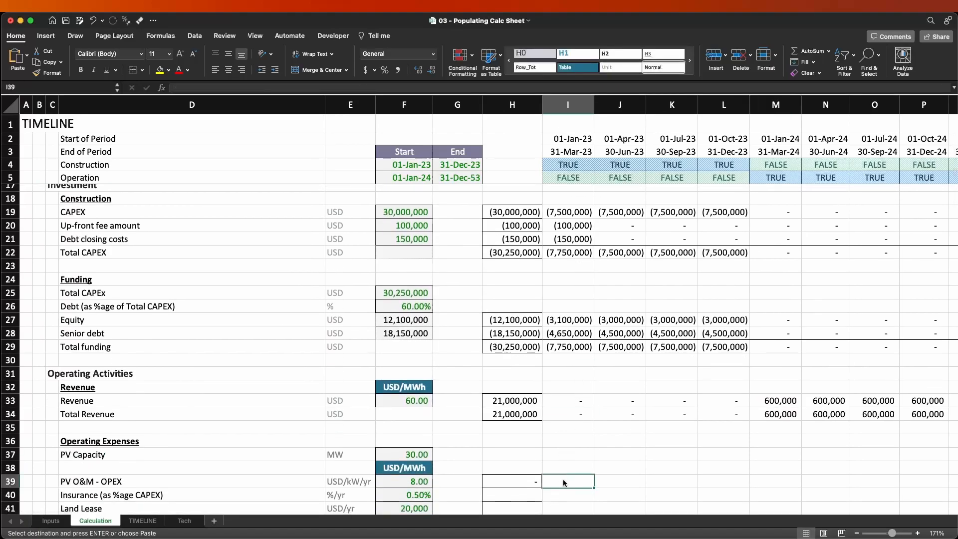
{"action": "key", "text": "Return"}
{"action": "key", "text": "F3"}
{"action": "key", "text": "Escape"}
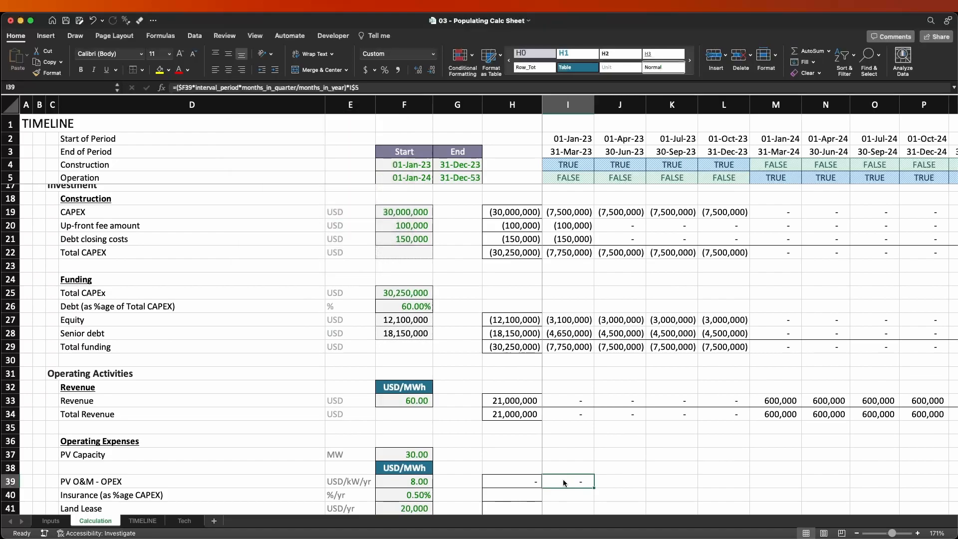
Examine the I39 formula and evaluate its interval_period*months_in_quarter/months_in_year part on its own.
{"action": "key", "text": "F2"}
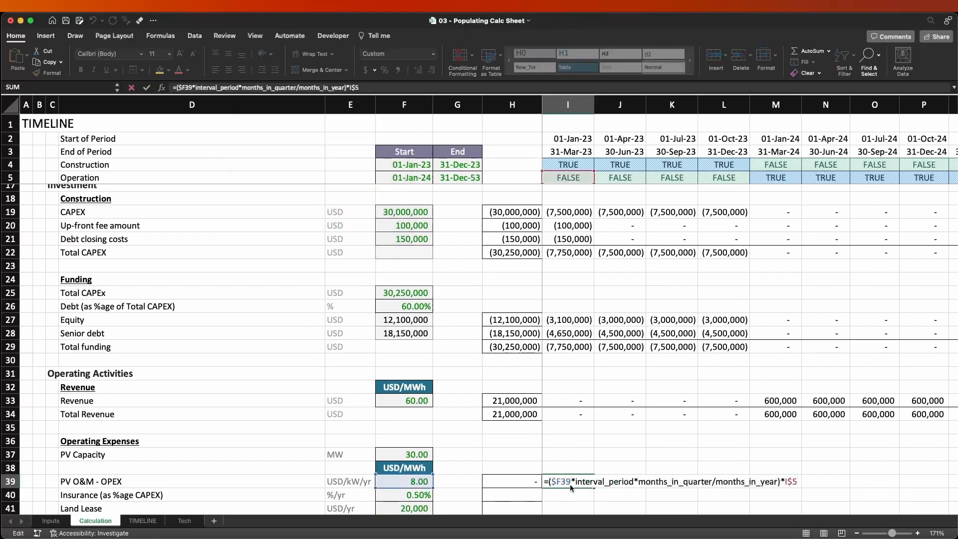
{"action": "left_click_drag", "start_coordinate": [573, 484], "coordinate": [732, 485]}
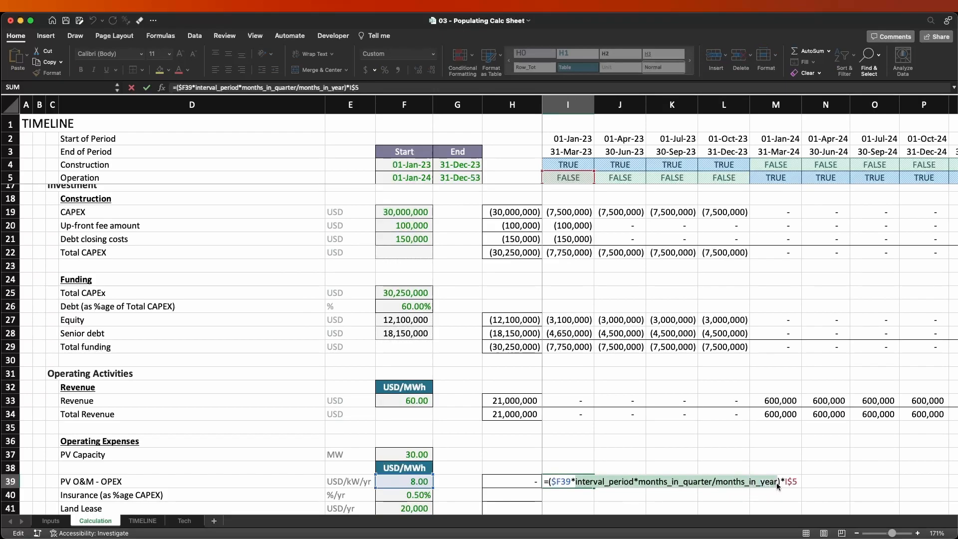
{"action": "left_click", "coordinate": [678, 481]}
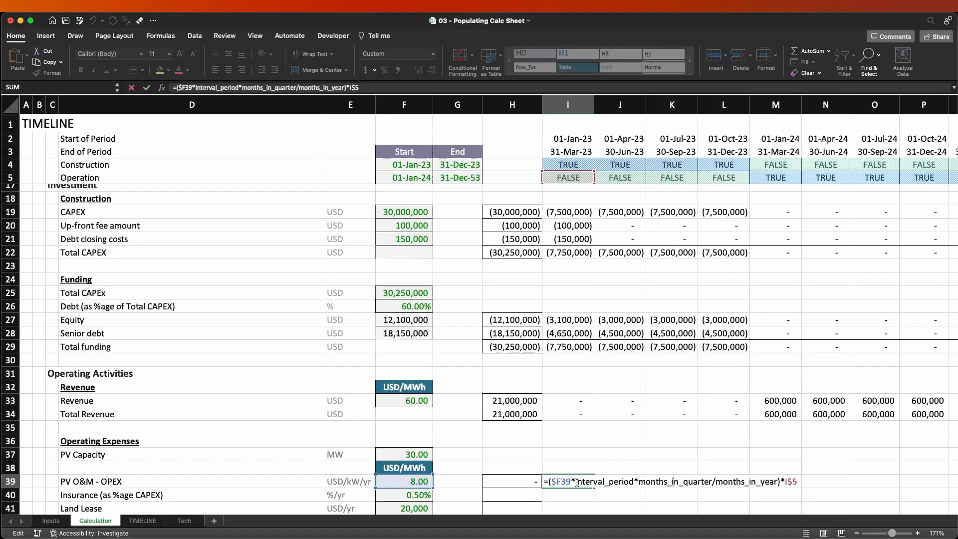
{"action": "key", "text": "Return"}
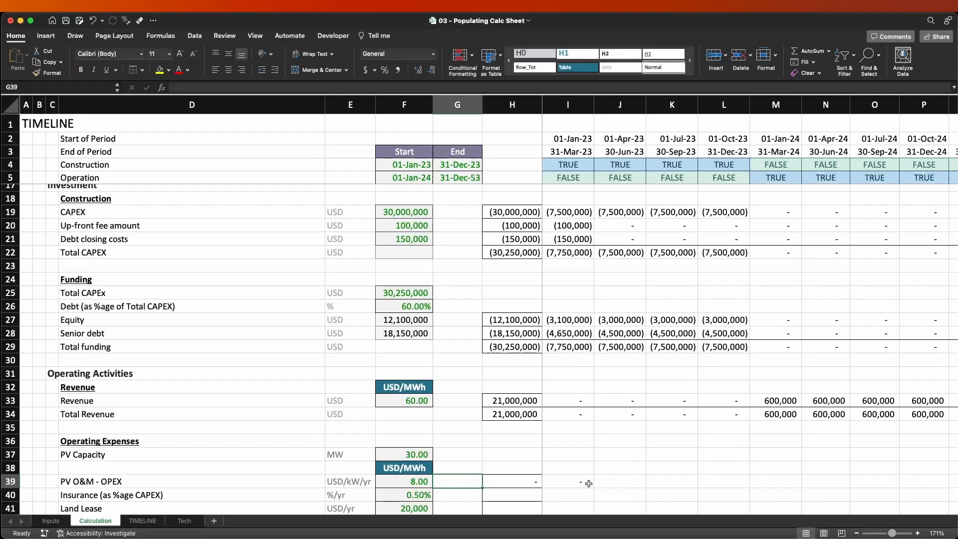
{"action": "left_click", "coordinate": [701, 479]}
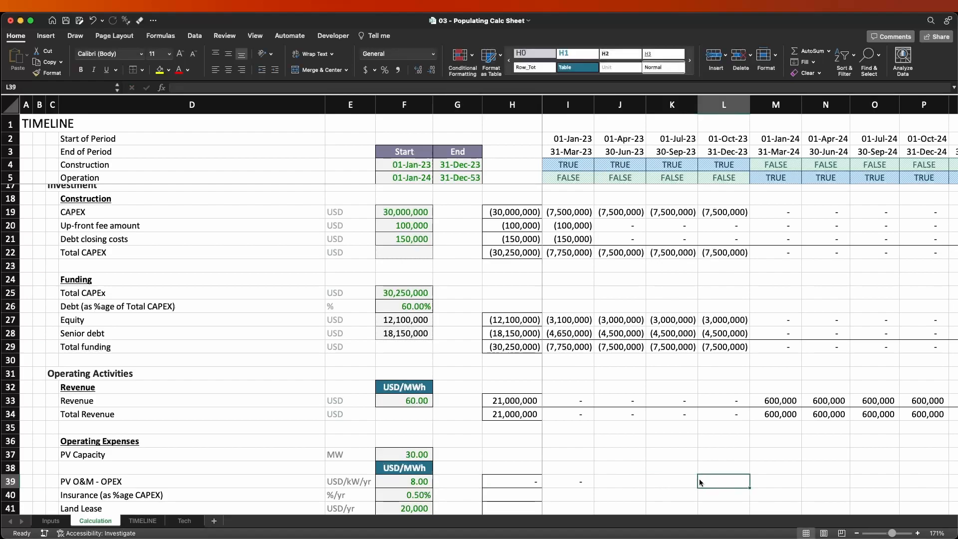
{"action": "left_click", "coordinate": [573, 481]}
{"action": "double_click", "coordinate": [578, 483]}
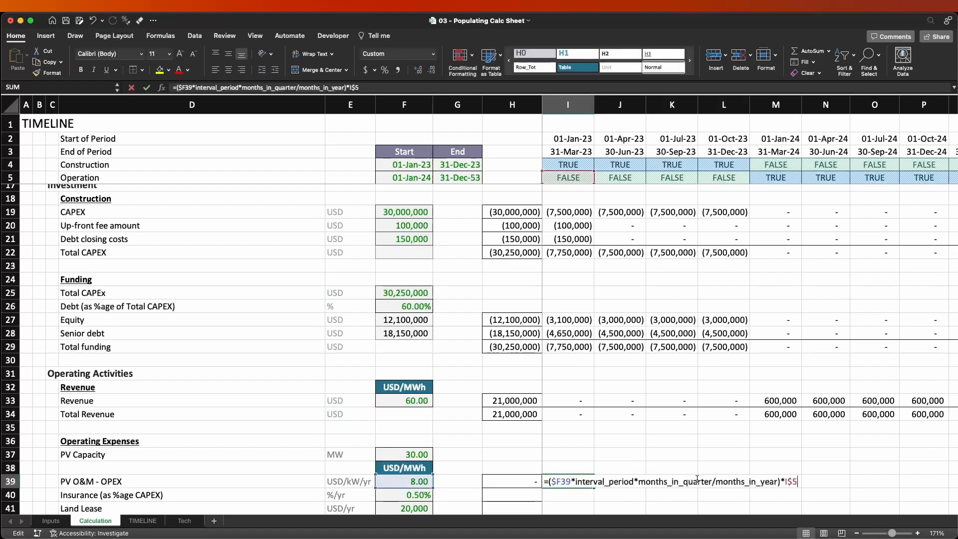
{"action": "left_click_drag", "start_coordinate": [575, 479], "coordinate": [775, 472]}
{"action": "key", "text": "F9"}
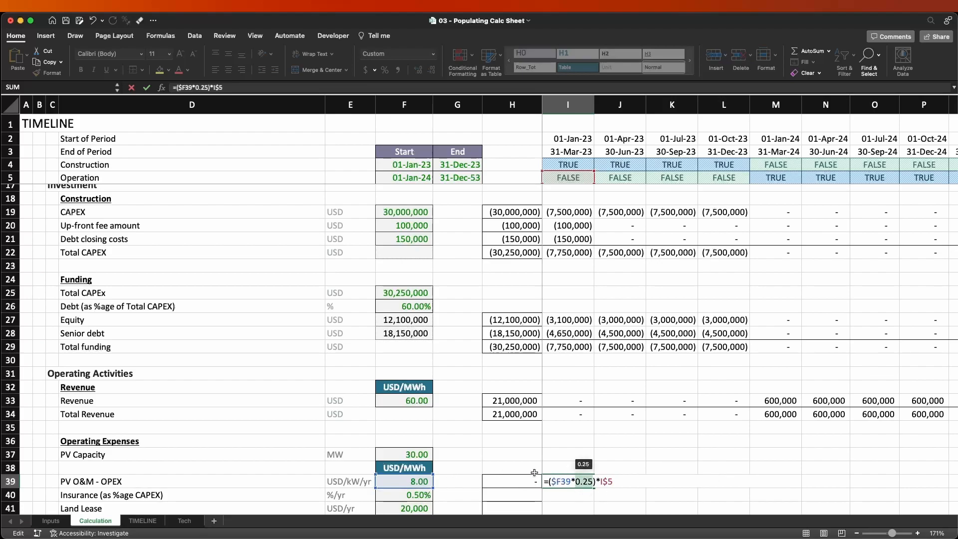
Copy the first-period PV O&M - OPEX formula from I39 across the following quarters through N39.
{"action": "key", "text": "Escape"}
{"action": "key", "text": "ctrl+c"}
{"action": "key", "text": "shift+Right"}
{"action": "key", "text": "shift+Right"}
{"action": "key", "text": "shift+Right"}
{"action": "key", "text": "shift+Right"}
{"action": "key", "text": "shift+Right"}
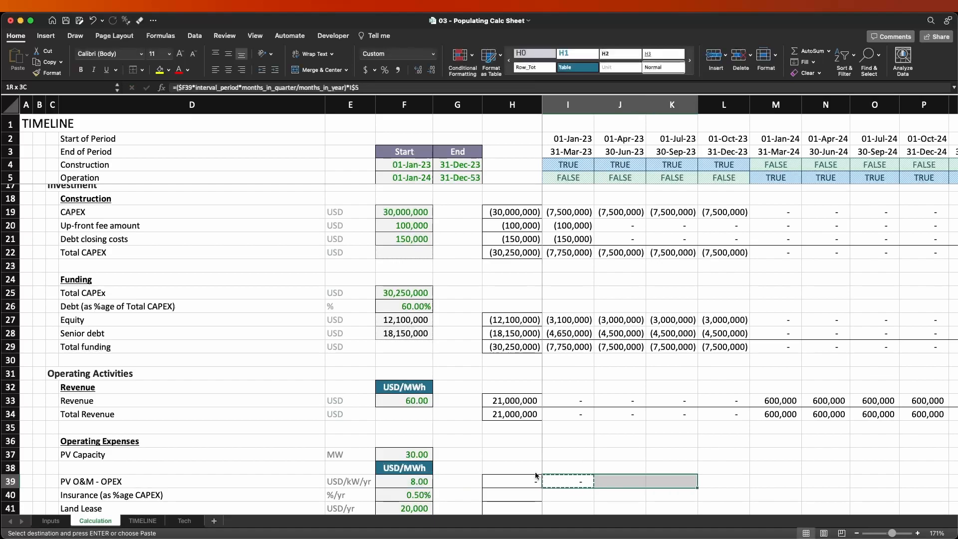
{"action": "key", "text": "Return"}
{"action": "key", "text": "Left"}
{"action": "key", "text": "Left"}
{"action": "key", "text": "Right"}
{"action": "key", "text": "Right"}
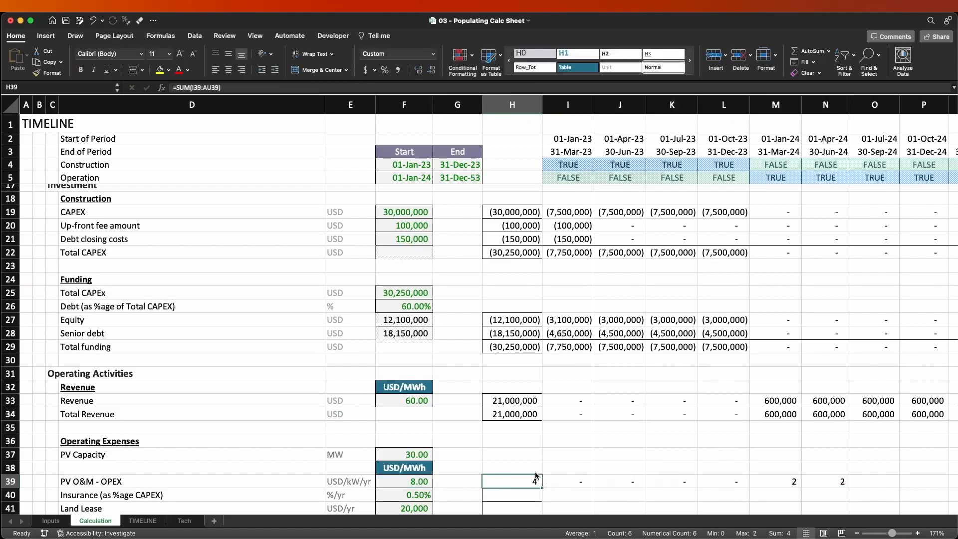
{"action": "key", "text": "F2"}
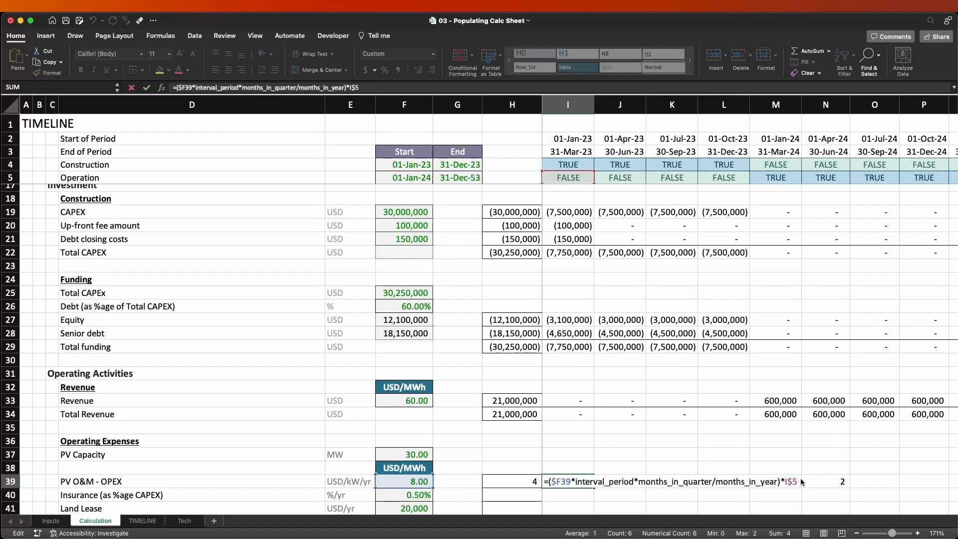
{"action": "type", "text": "*"}
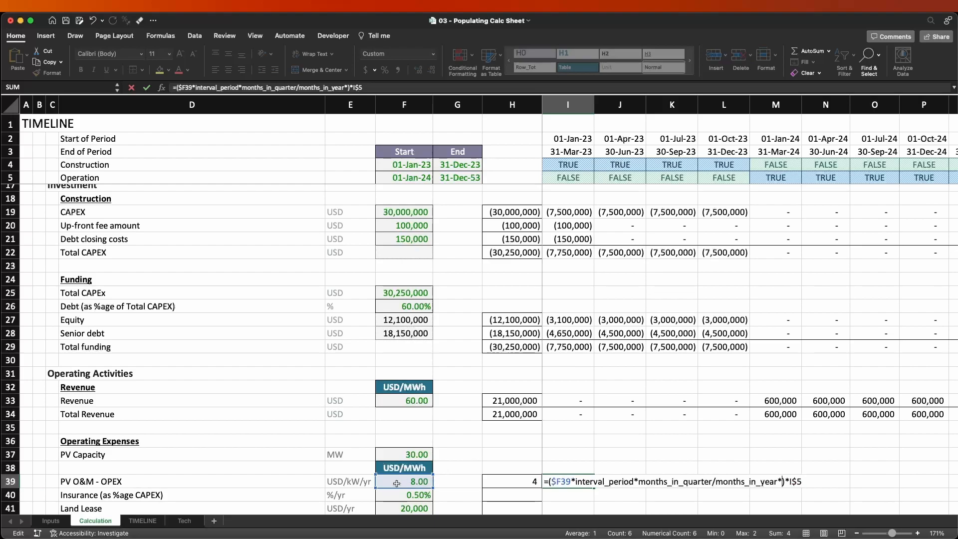
{"action": "key", "text": "BackSpace"}
{"action": "key", "text": "ctrl+Return"}
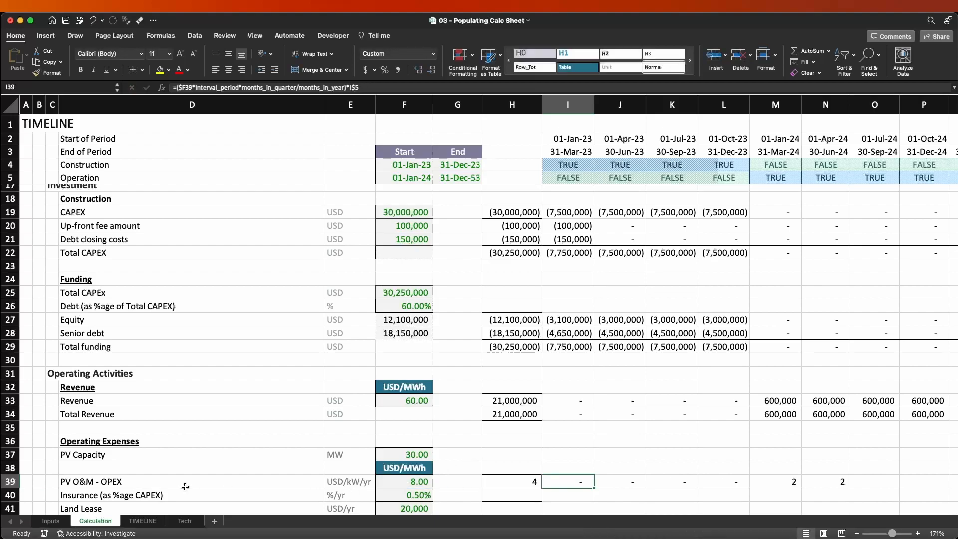
Shorten the unit of PV O&M - OPEX in E39 to USD/kW.
{"action": "left_click", "coordinate": [367, 483]}
{"action": "key", "text": "F2"}
{"action": "key", "text": "BackSpace"}
{"action": "key", "text": "BackSpace"}
{"action": "key", "text": "BackSpace"}
{"action": "key", "text": "ctrl+Return"}
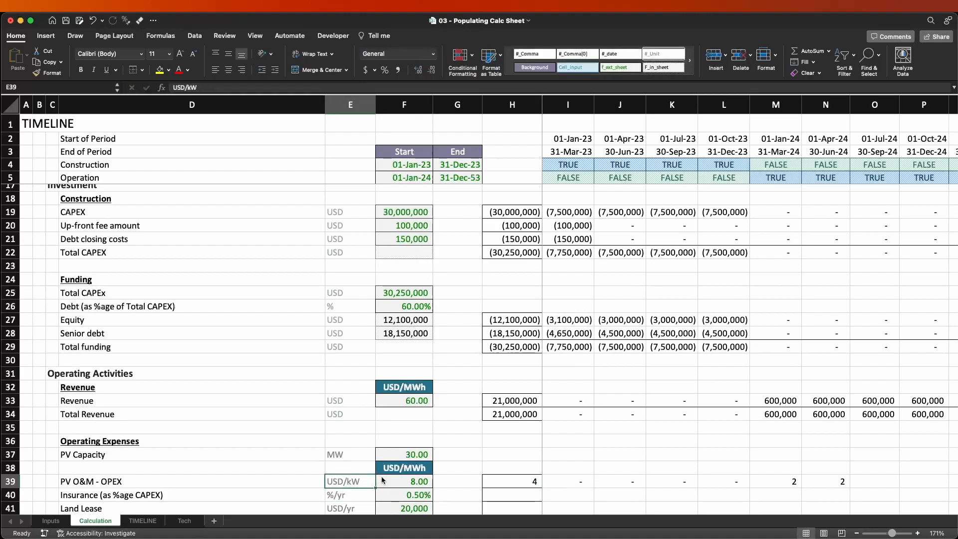
Review the first-period PV O&M - OPEX formula in I39.
{"action": "key", "text": "Right"}
{"action": "key", "text": "Right"}
{"action": "key", "text": "Right"}
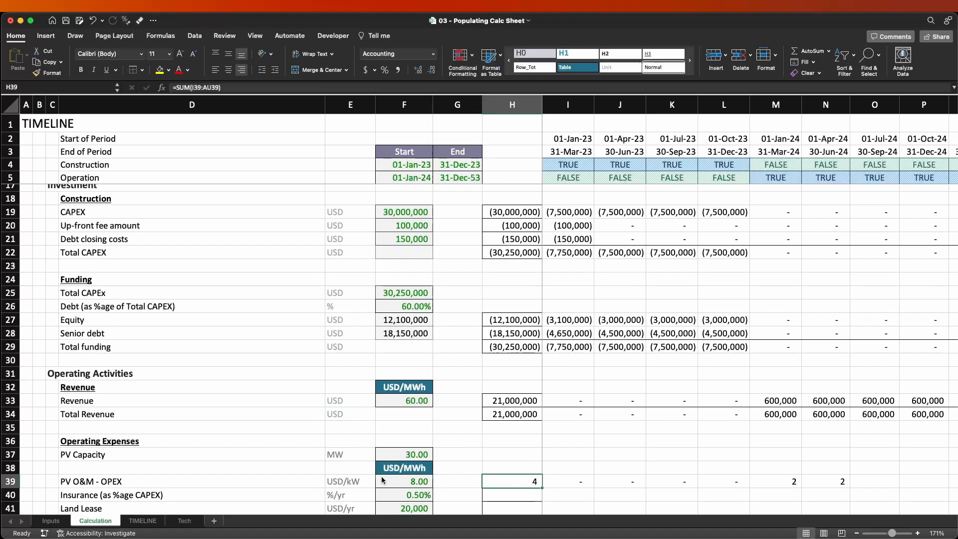
{"action": "key", "text": "Right"}
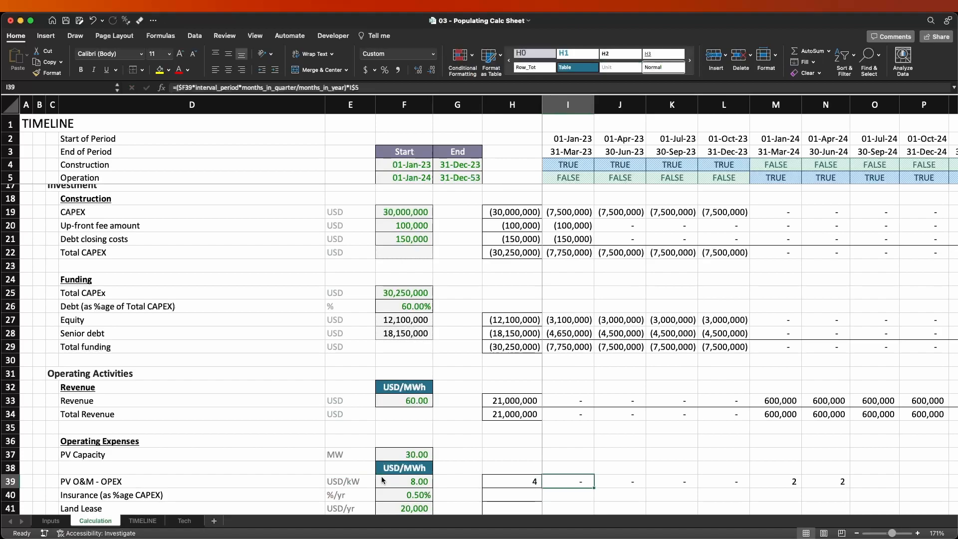
{"action": "key", "text": "F2"}
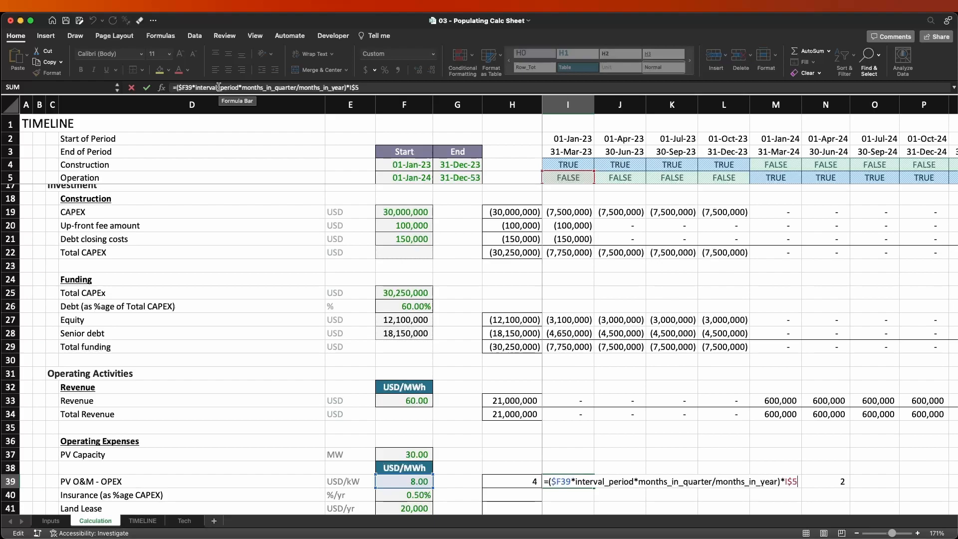
{"action": "key", "text": "Escape"}
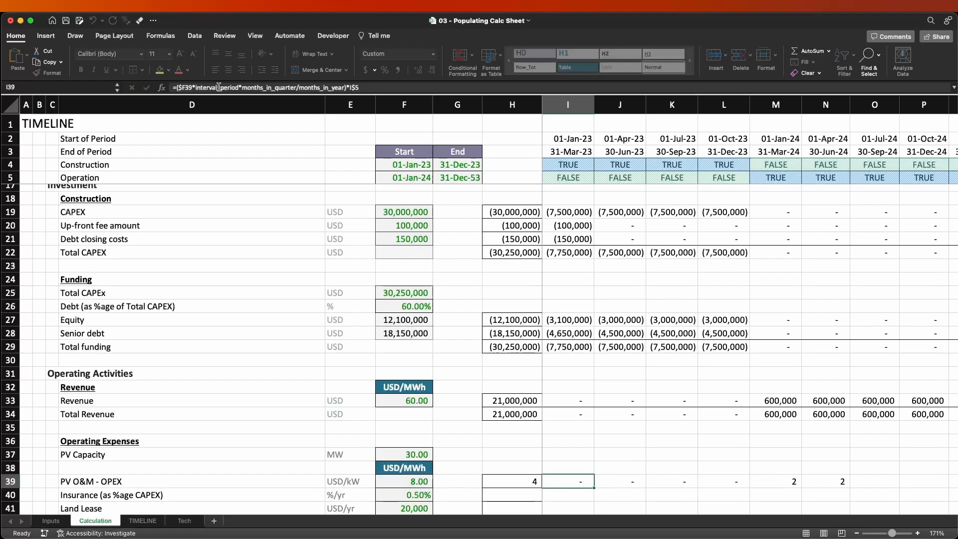
Change the header in F38 above the PV O&M - OPEX rate to USD/kW/Yr.
{"action": "key", "text": "Left"}
{"action": "key", "text": "Left"}
{"action": "key", "text": "Left"}
{"action": "key", "text": "Up"}
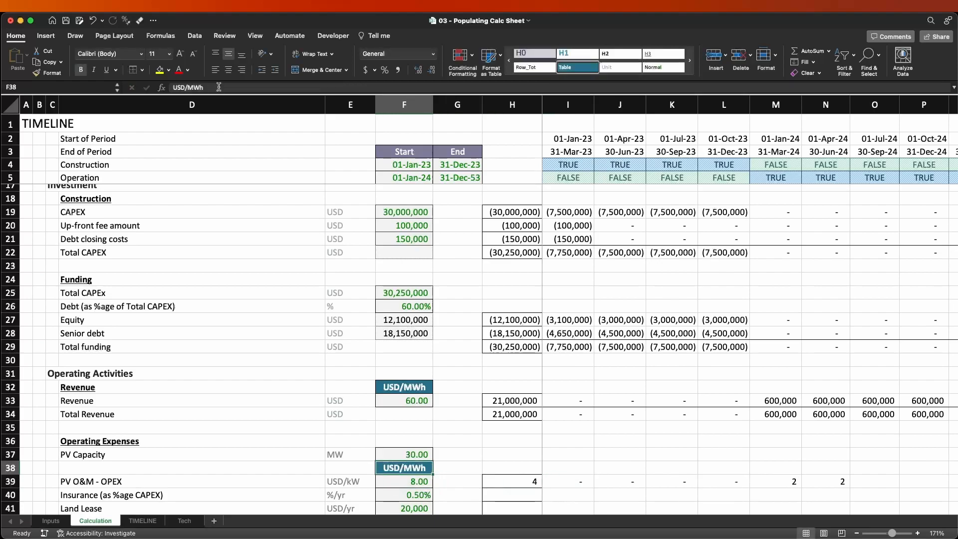
{"action": "type", "text": "USD/k"}
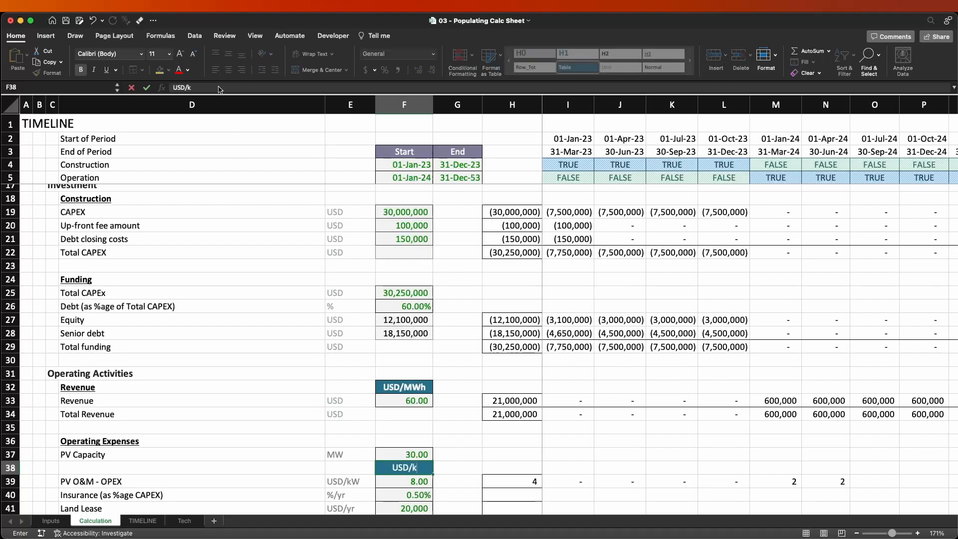
{"action": "type", "text": "W/Yr"}
{"action": "key", "text": "Return"}
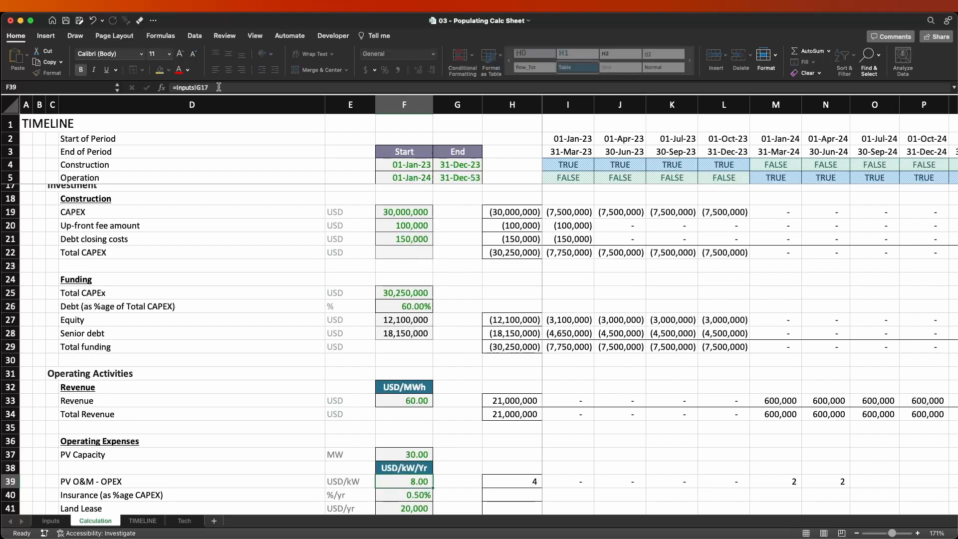
Insert a blank row 40 between PV O&M - OPEX and Insurance.
{"action": "key", "text": "Right"}
{"action": "key", "text": "Right"}
{"action": "key", "text": "Right"}
{"action": "key", "text": "Right"}
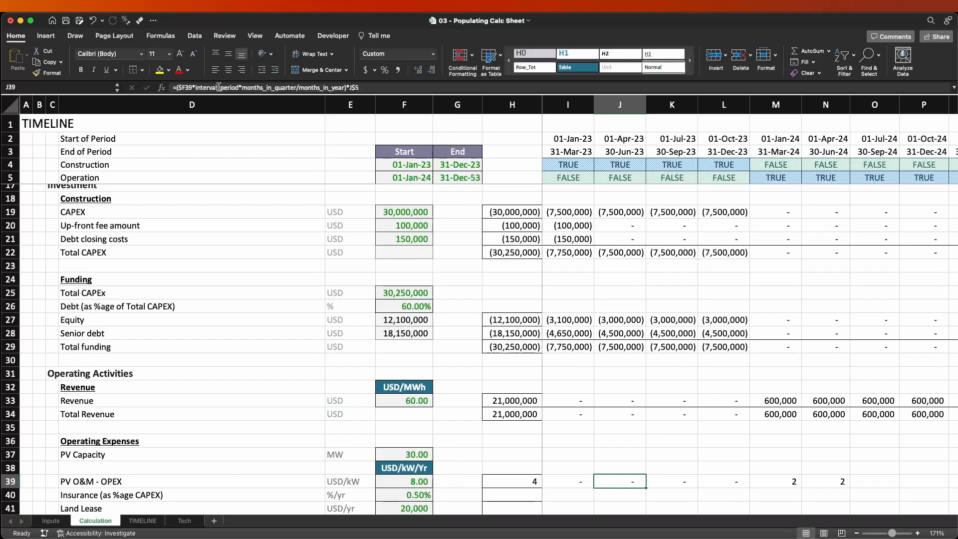
{"action": "key", "text": "Down"}
{"action": "key", "text": "shift+space"}
{"action": "key", "text": "ctrl+shift+equal"}
{"action": "key", "text": "Left"}
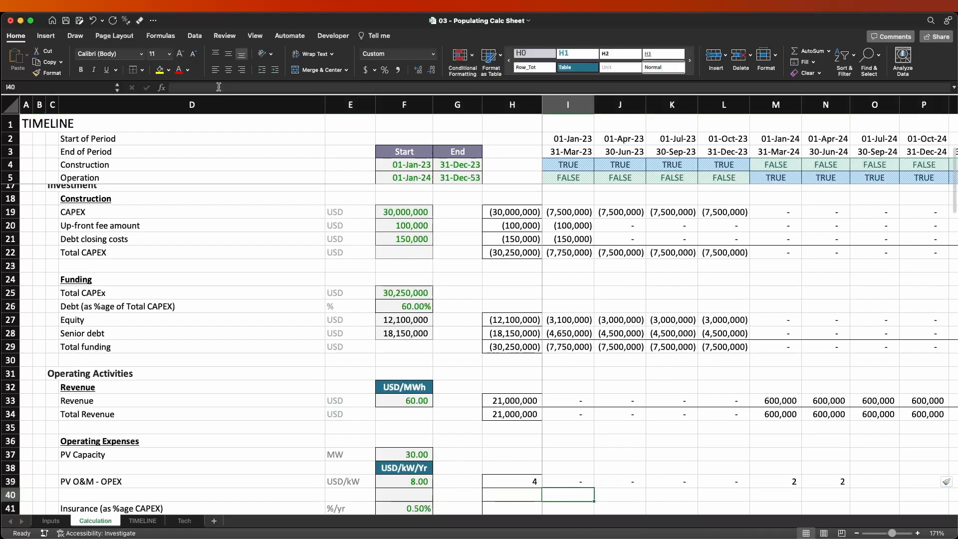
Clear the PV O&M - OPEX total in H39 by copying the empty cell H38 over it.
{"action": "scroll", "coordinate": [600, 424], "scroll_direction": "down", "scroll_amount": 2}
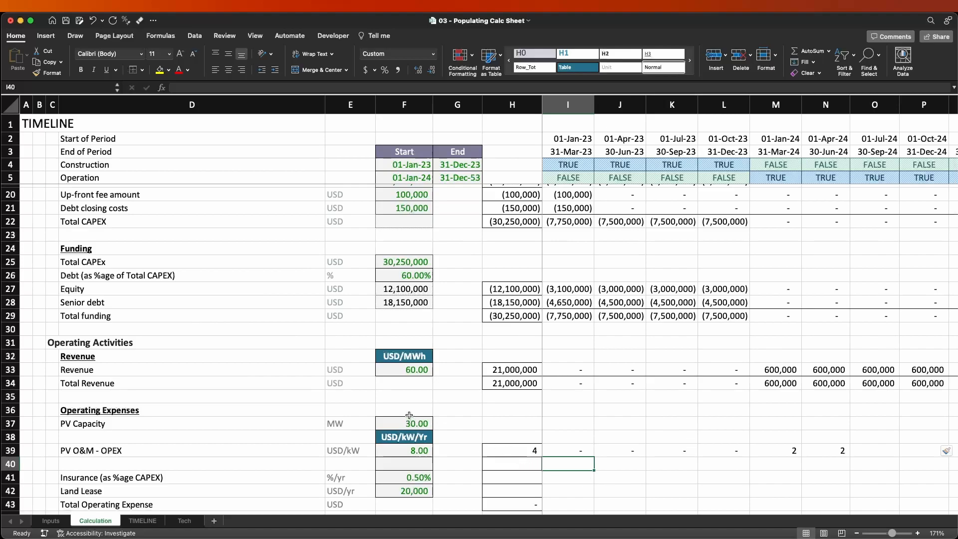
{"action": "left_click", "coordinate": [530, 451]}
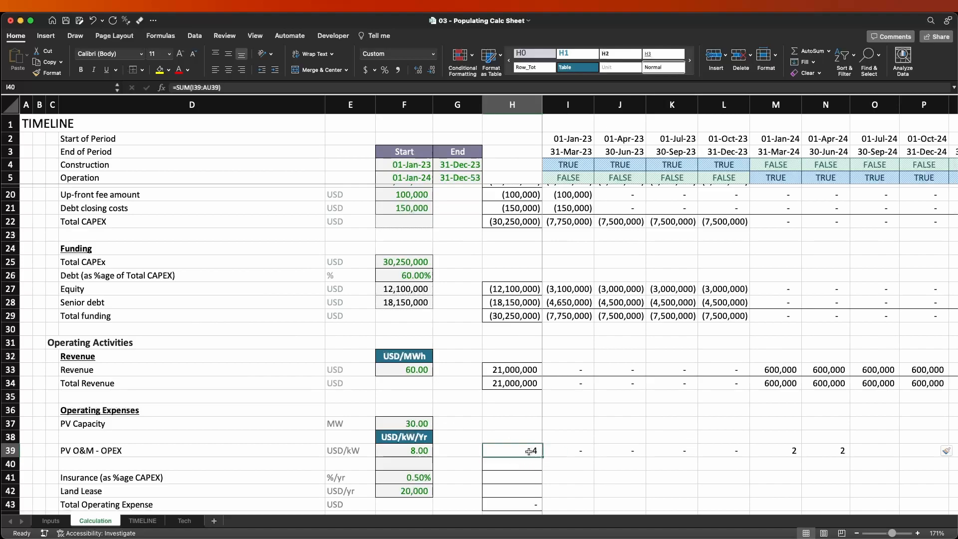
{"action": "key", "text": "Up"}
{"action": "key", "text": "super+c"}
{"action": "key", "text": "Down"}
{"action": "key", "text": "Return"}
Inspect the I39 formula and the quarterly PV O&M - OPEX values along row 39.
{"action": "key", "text": "Right"}
{"action": "key", "text": "F2"}
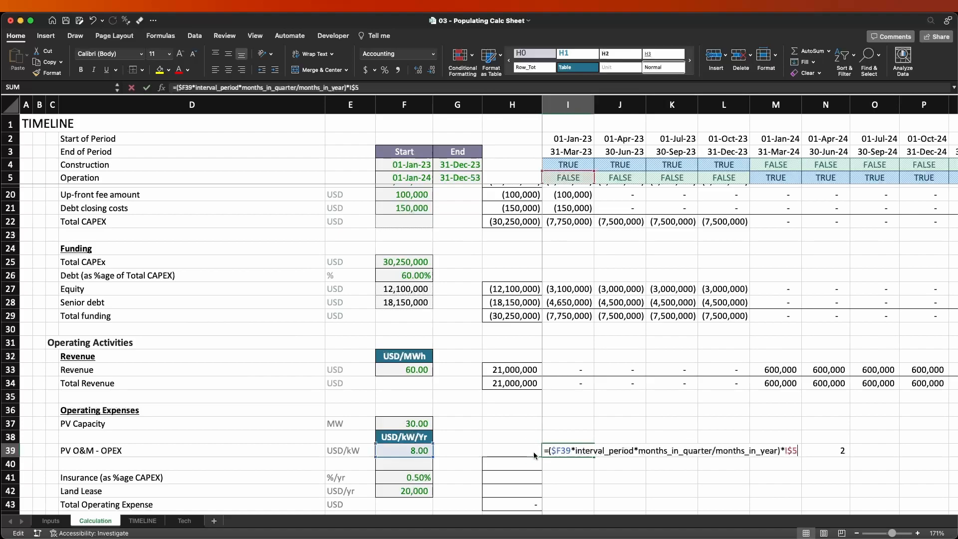
{"action": "key", "text": "Escape"}
{"action": "key", "text": "Right"}
{"action": "key", "text": "Right"}
{"action": "key", "text": "Right"}
{"action": "key", "text": "Left"}
{"action": "key", "text": "Left"}
{"action": "key", "text": "Right"}
{"action": "key", "text": "Right"}
{"action": "key", "text": "Right"}
{"action": "key", "text": "Left"}
{"action": "key", "text": "Left"}
{"action": "key", "text": "Left"}
{"action": "key", "text": "Left"}
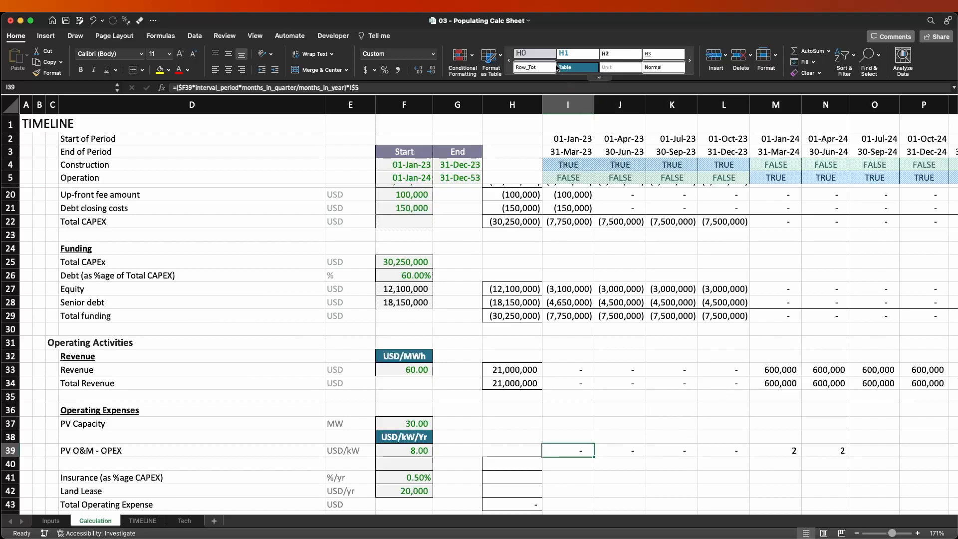
Apply the #_Comma style to I39 and copy its formula across all timeline quarters in row 39.
{"action": "left_click", "coordinate": [599, 78]}
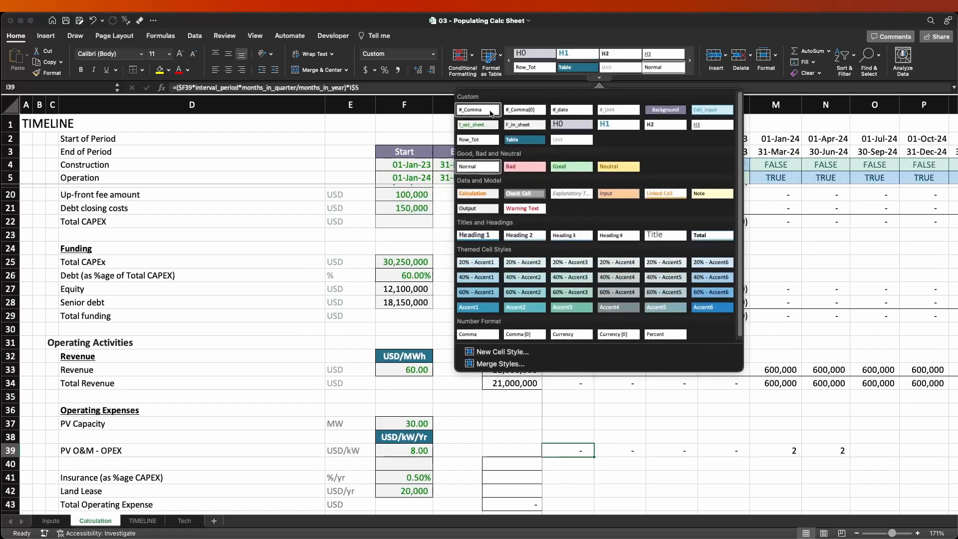
{"action": "left_click", "coordinate": [491, 114]}
{"action": "key", "text": "cmd+c"}
{"action": "key", "text": "shift+Right"}
{"action": "key", "text": "shift+Right"}
{"action": "key", "text": "shift+Right"}
{"action": "key", "text": "shift+Right"}
{"action": "key", "text": "shift+Right"}
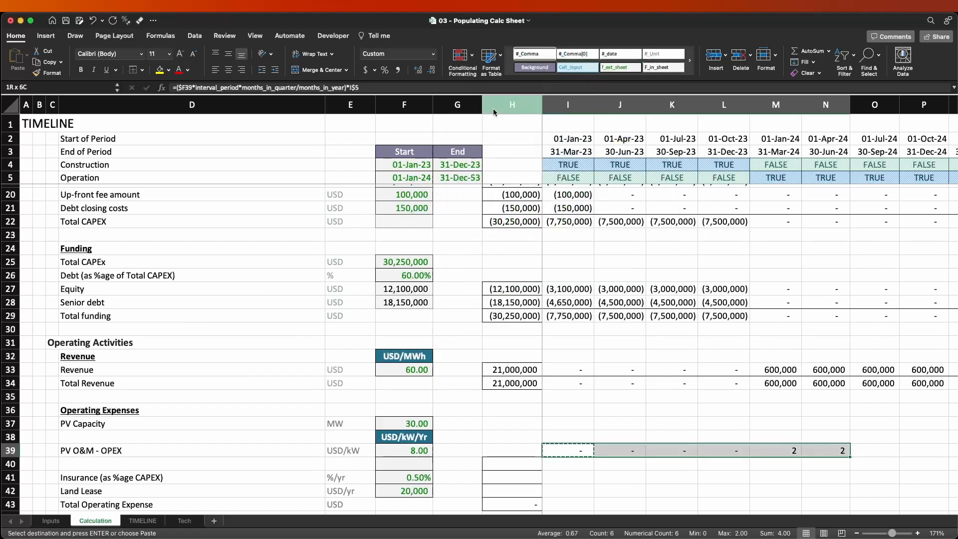
{"action": "key", "text": "cmd+shift+Right"}
{"action": "key", "text": "Return"}
Check the quarterly PV O&M - OPEX rates in row 39, including the sum of the four 2024 quarters in M39:P39.
{"action": "key", "text": "Right"}
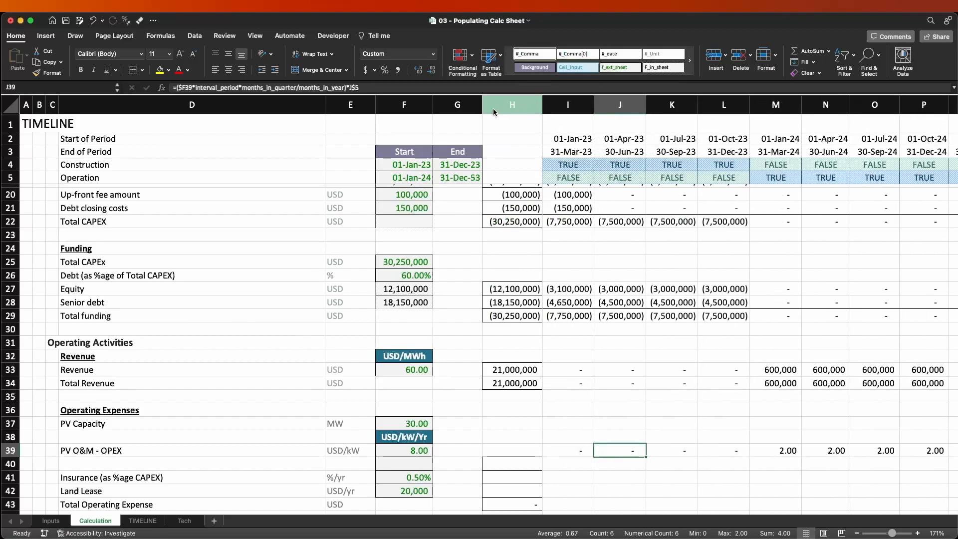
{"action": "key", "text": "Right"}
{"action": "key", "text": "Right"}
{"action": "key", "text": "Right"}
{"action": "key", "text": "Right"}
{"action": "key", "text": "Right"}
{"action": "key", "text": "Left"}
{"action": "key", "text": "Left"}
{"action": "key", "text": "Left"}
{"action": "key", "text": "Left"}
{"action": "key", "text": "Right"}
{"action": "key", "text": "Right"}
{"action": "key", "text": "Right"}
{"action": "key", "text": "Left"}
{"action": "key", "text": "Left"}
{"action": "key", "text": "Left"}
{"action": "key", "text": "Right"}
{"action": "key", "text": "Right"}
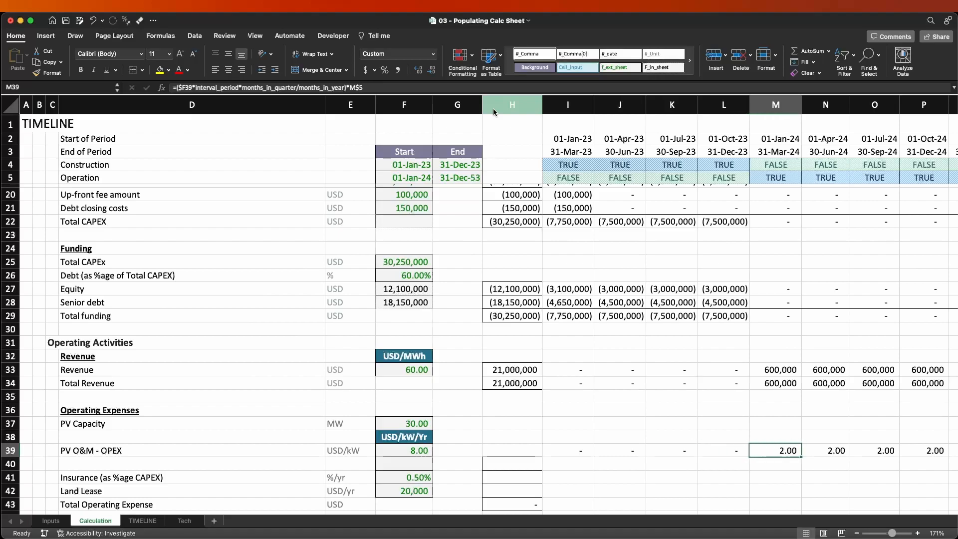
{"action": "key", "text": "shift+Right"}
{"action": "key", "text": "shift+Right"}
{"action": "key", "text": "shift+Right"}
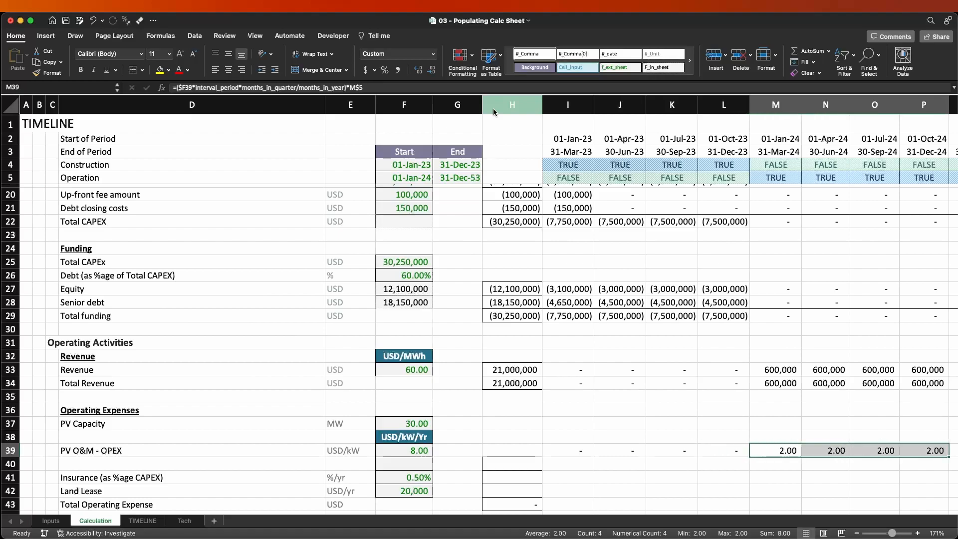
{"action": "key", "text": "Left"}
{"action": "key", "text": "Left"}
{"action": "key", "text": "Left"}
{"action": "key", "text": "Left"}
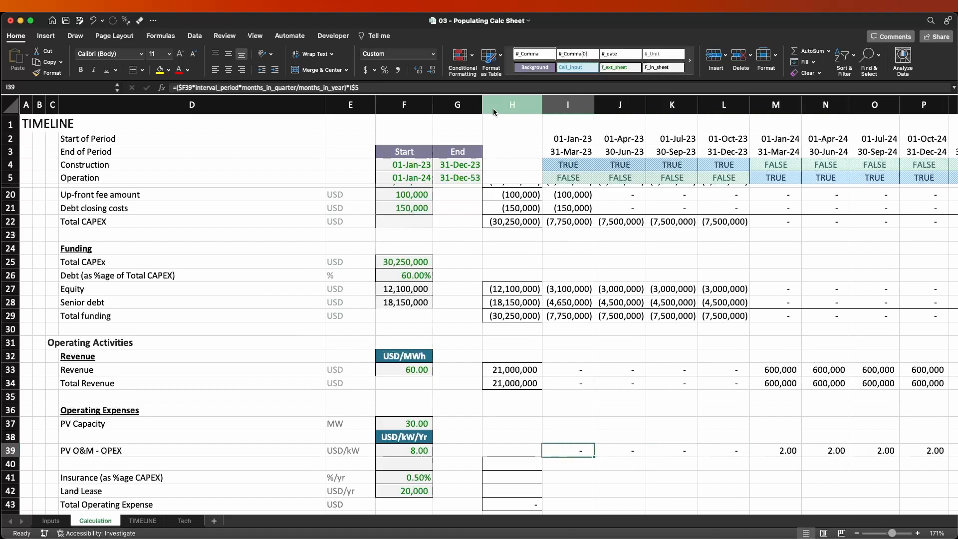
Copy the row-sum formula from Total Operating Expense in H43 up to H40:H42.
{"action": "key", "text": "Down"}
{"action": "key", "text": "Left"}
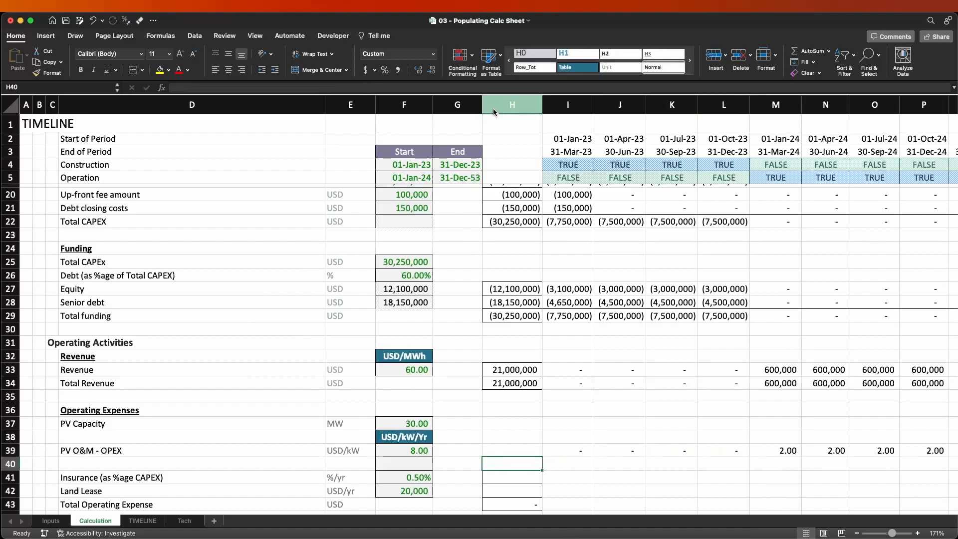
{"action": "key", "text": "Down"}
{"action": "key", "text": "Down"}
{"action": "key", "text": "Down"}
{"action": "key", "text": "super+c"}
{"action": "key", "text": "shift+Up"}
{"action": "key", "text": "shift+Up"}
{"action": "key", "text": "shift+Up"}
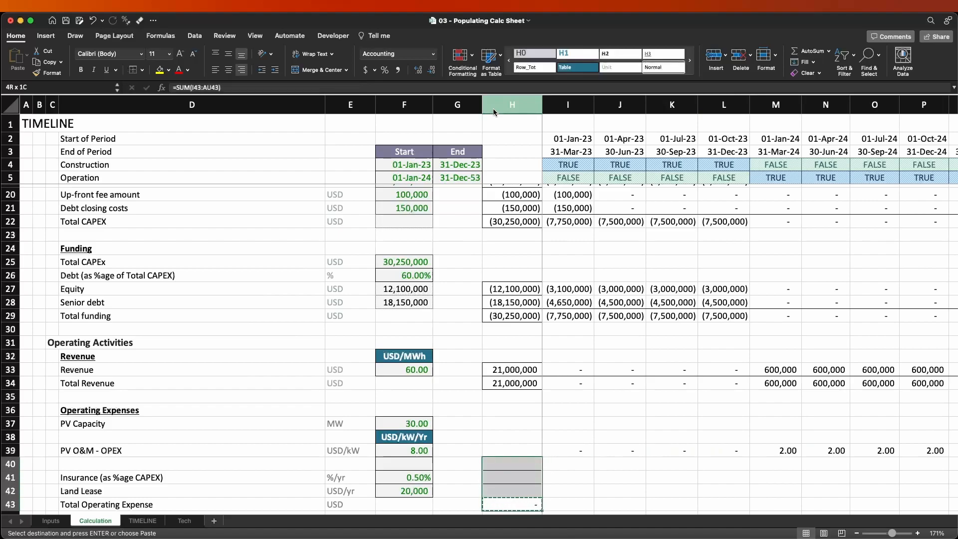
{"action": "key", "text": "Return"}
{"action": "key", "text": "Right"}
{"action": "key", "text": "Right"}
{"action": "key", "text": "Up"}
{"action": "key", "text": "Up"}
{"action": "key", "text": "Up"}
{"action": "key", "text": "Left"}
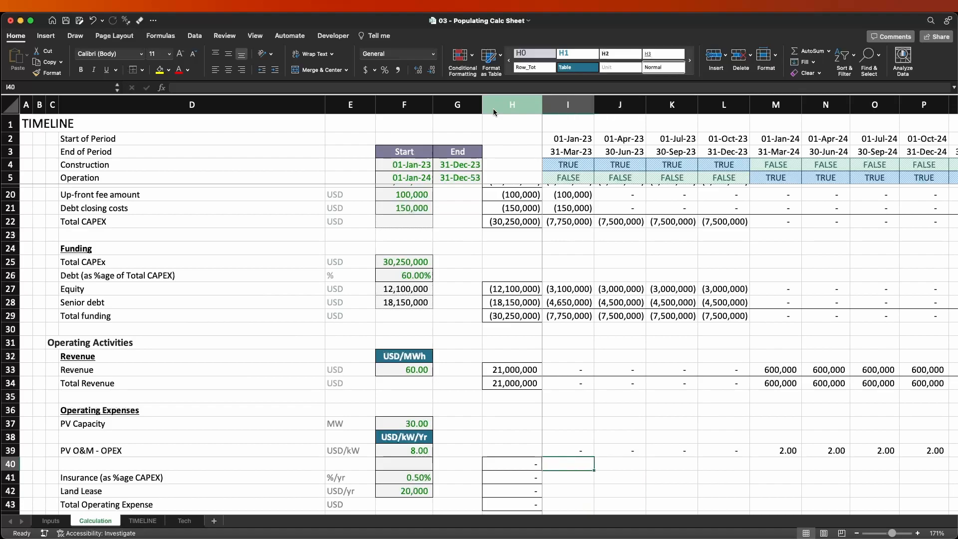
{"action": "key", "text": "Left"}
{"action": "key", "text": "Left"}
{"action": "key", "text": "Left"}
{"action": "key", "text": "Left"}
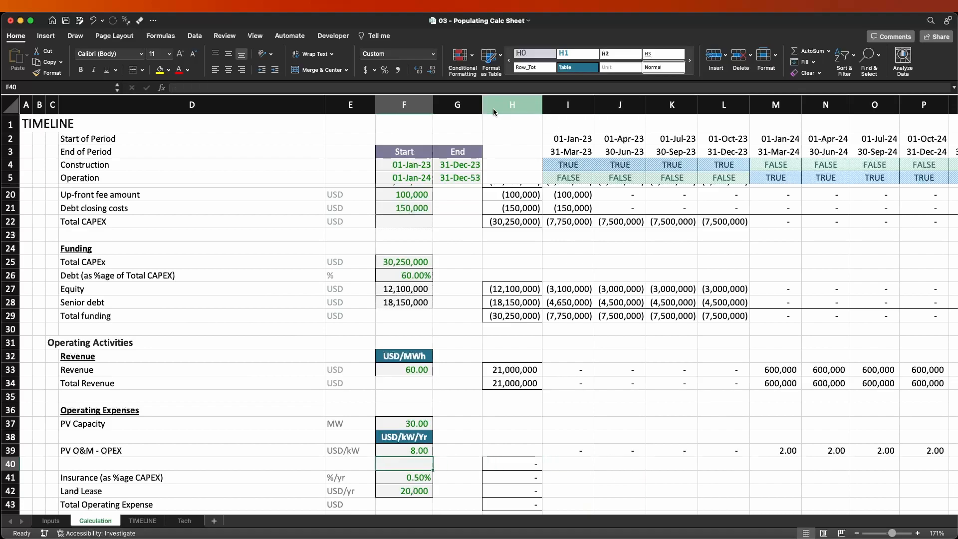
{"action": "key", "text": "Right"}
{"action": "key", "text": "Right"}
{"action": "key", "text": "Right"}
{"action": "key", "text": "Right"}
{"action": "key", "text": "Left"}
{"action": "key", "text": "Left"}
{"action": "key", "text": "Left"}
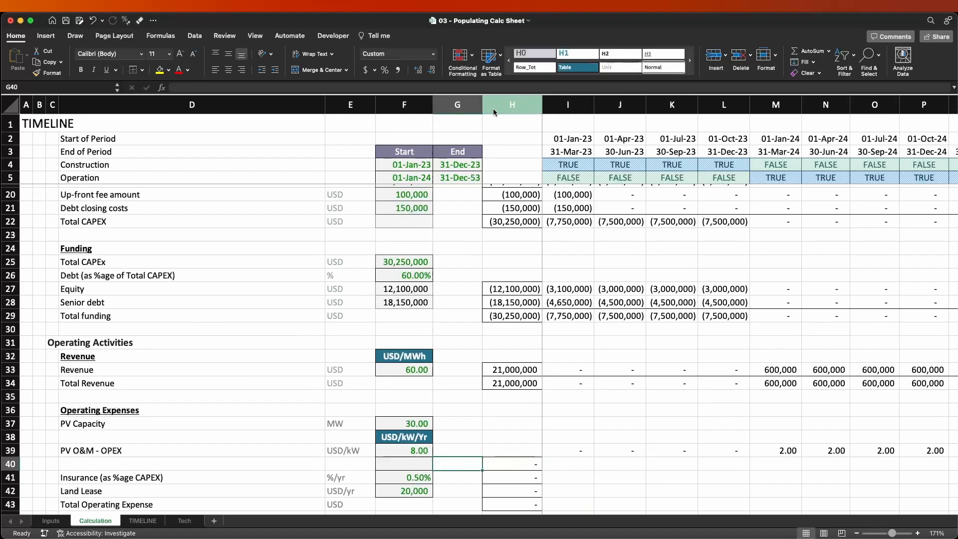
{"action": "key", "text": "Right"}
{"action": "key", "text": "Right"}
{"action": "key", "text": "Right"}
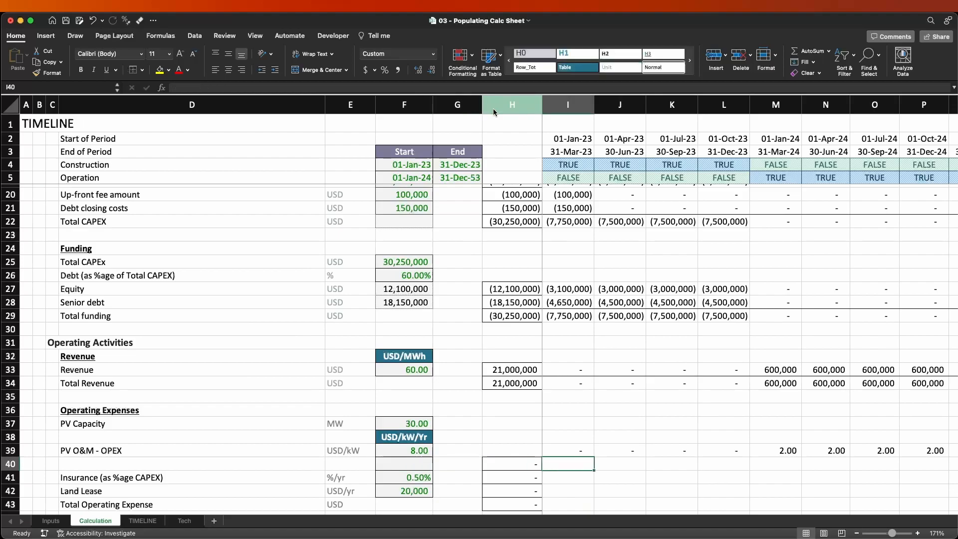
Enter =I39*$F$37*thousand in I40 to convert the quarterly O&M rate into a cost using PV Capacity.
{"action": "type", "text": "="}
{"action": "key", "text": "Up"}
{"action": "type", "text": "*"}
{"action": "key", "text": "Up"}
{"action": "key", "text": "Up"}
{"action": "key", "text": "Up"}
{"action": "key", "text": "Left"}
{"action": "key", "text": "Left"}
{"action": "key", "text": "Left"}
{"action": "key", "text": "cmd+t"}
{"action": "type", "text": "*thousand"}
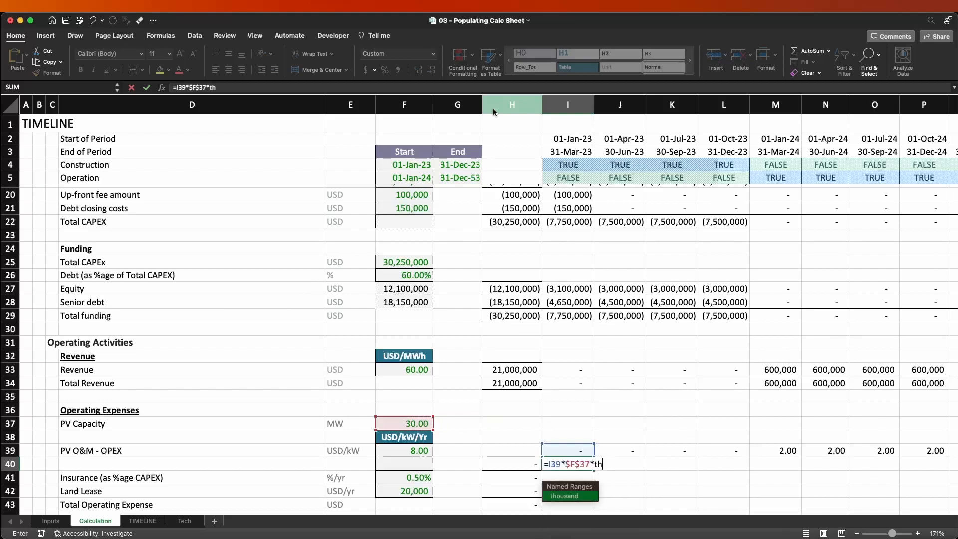
{"action": "key", "text": "Return"}
Copy the I40 O&M cost formula across all timeline quarters in row 40 and check its total in H40.
{"action": "key", "text": "Up"}
{"action": "key", "text": "super+c"}
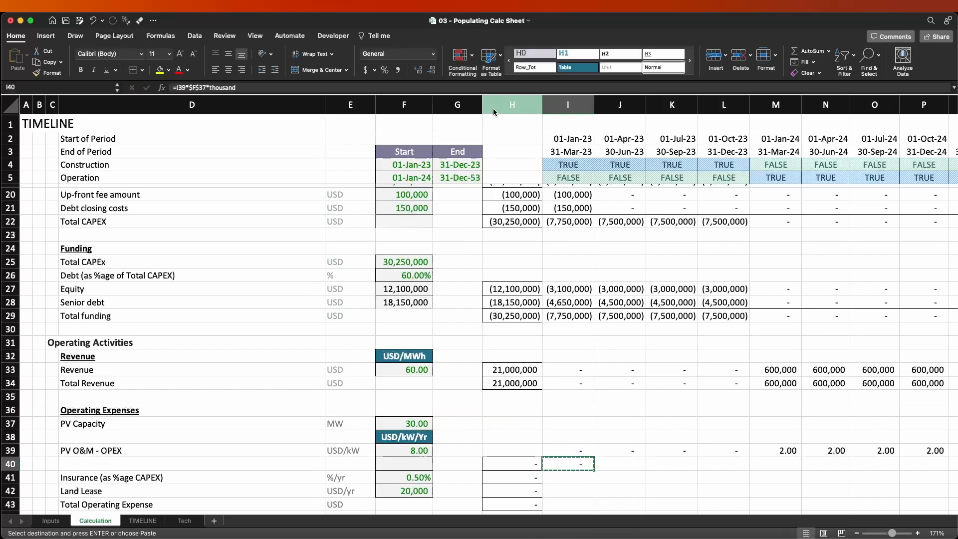
{"action": "key", "text": "super+shift+Right"}
{"action": "key", "text": "Return"}
{"action": "key", "text": "Right"}
{"action": "key", "text": "Right"}
{"action": "key", "text": "Right"}
{"action": "key", "text": "Right"}
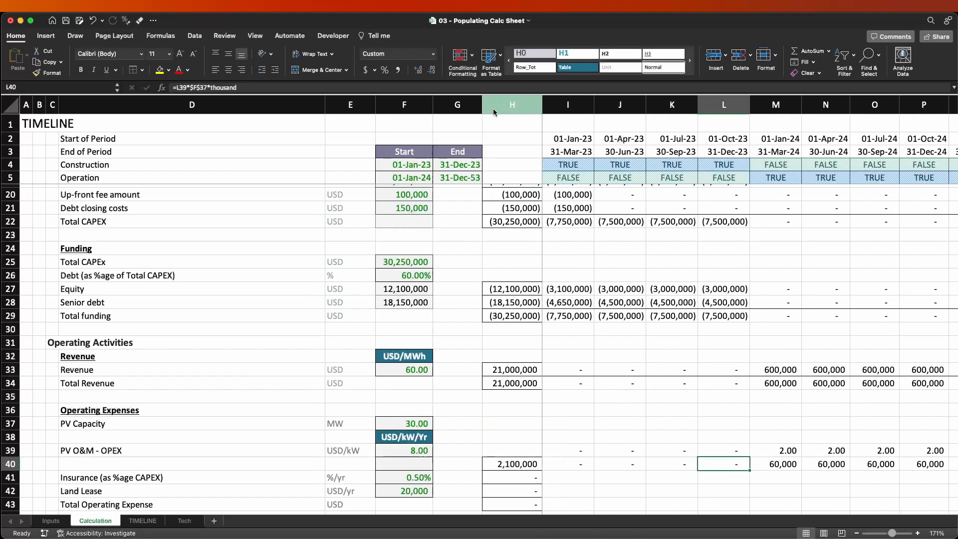
{"action": "key", "text": "Left"}
{"action": "key", "text": "Left"}
{"action": "key", "text": "Left"}
{"action": "key", "text": "Left"}
{"action": "key", "text": "Left"}
{"action": "key", "text": "Left"}
{"action": "key", "text": "Left"}
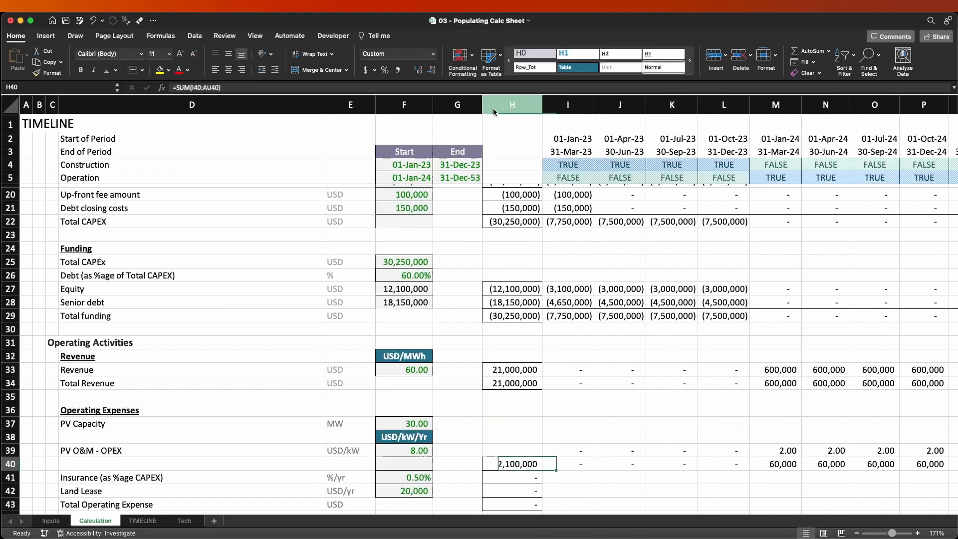
Remove the input-cell shading and border from F40 by copying the blank cell G40 over it.
{"action": "key", "text": "Left"}
{"action": "key", "text": "super+c"}
{"action": "key", "text": "Right"}
{"action": "key", "text": "Return"}
Copy the PV O&M - OPEX label from D39 into D40 for the O&M cost row.
{"action": "key", "text": "Left"}
{"action": "key", "text": "Right"}
{"action": "key", "text": "Right"}
{"action": "key", "text": "Right"}
{"action": "key", "text": "Right"}
{"action": "key", "text": "Right"}
{"action": "key", "text": "Left"}
{"action": "key", "text": "Left"}
{"action": "key", "text": "Left"}
{"action": "key", "text": "Left"}
{"action": "key", "text": "Left"}
{"action": "key", "text": "Left"}
{"action": "key", "text": "Left"}
{"action": "key", "text": "Right"}
{"action": "key", "text": "Up"}
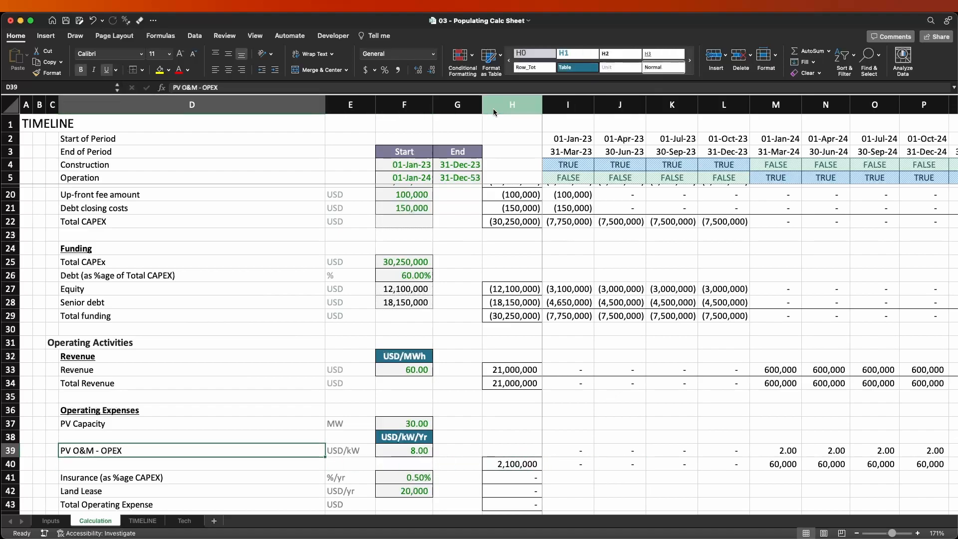
{"action": "key", "text": "super+c"}
{"action": "key", "text": "Down"}
{"action": "key", "text": "Return"}
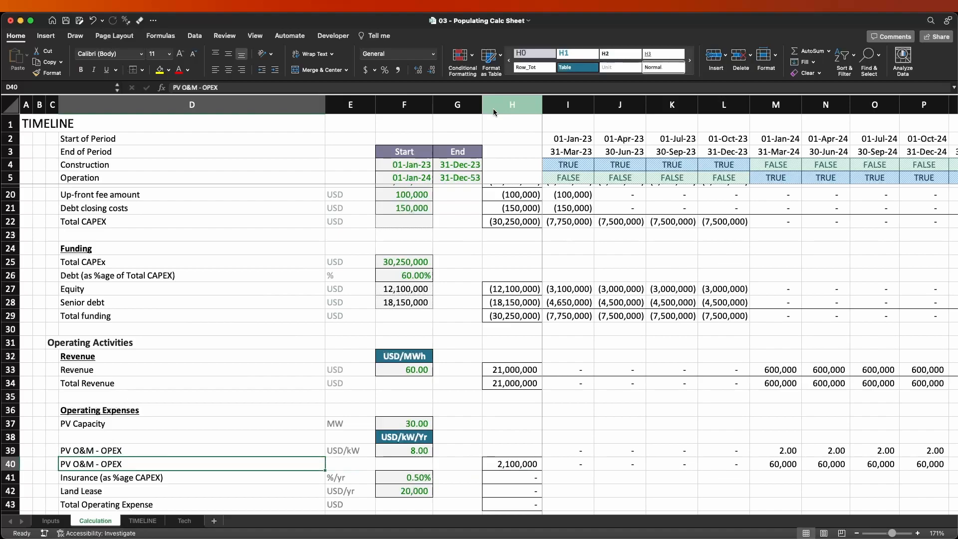
Extend the label in D39 to read PV O&M - OPEX (per kW/period).
{"action": "key", "text": "Up"}
{"action": "key", "text": "F2"}
{"action": "type", "text": "(per "}
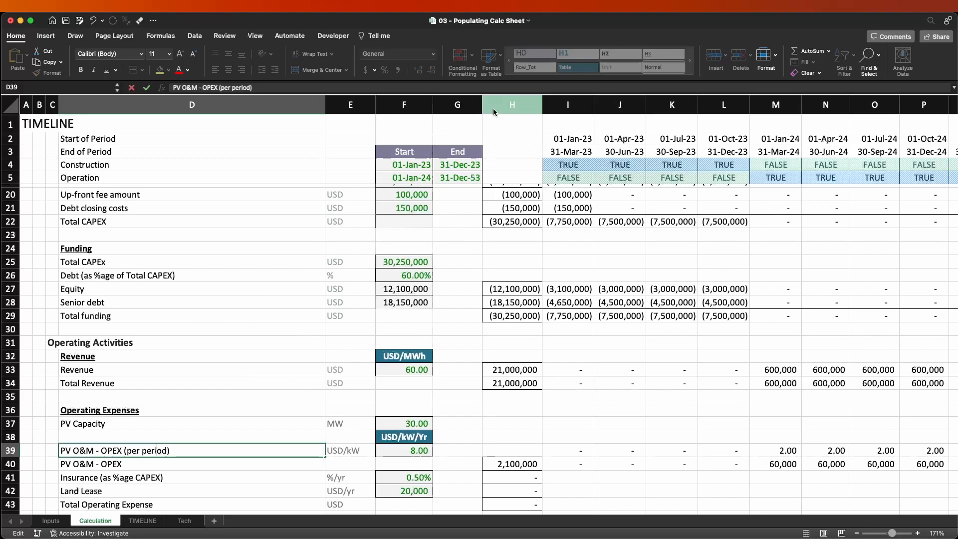
{"action": "type", "text": "kW/"}
{"action": "key", "text": "Return"}
{"action": "key", "text": "Up"}
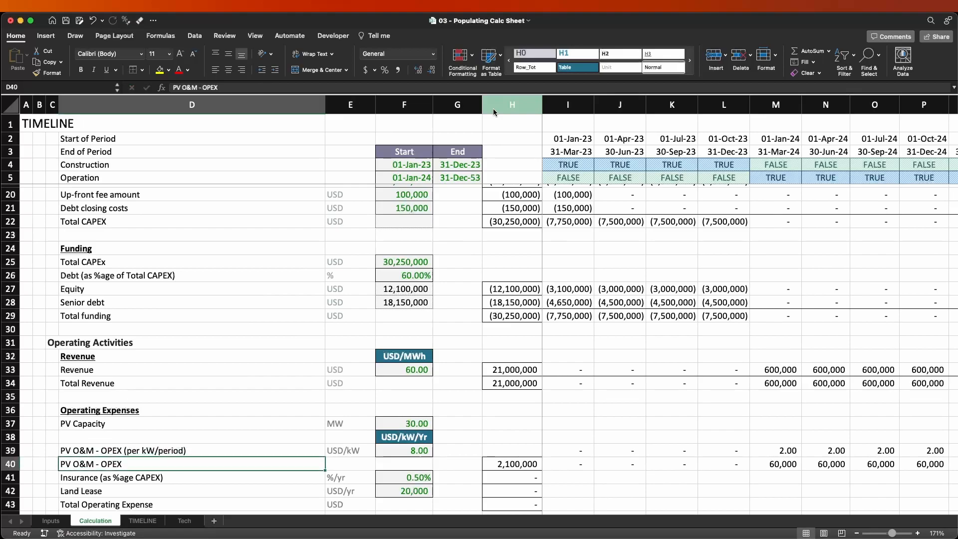
Enter USD as the unit of the PV O&M - OPEX cost row in E40.
{"action": "key", "text": "Down"}
{"action": "key", "text": "Right"}
{"action": "type", "text": "US"}
{"action": "key", "text": "Return"}
{"action": "key", "text": "Up"}
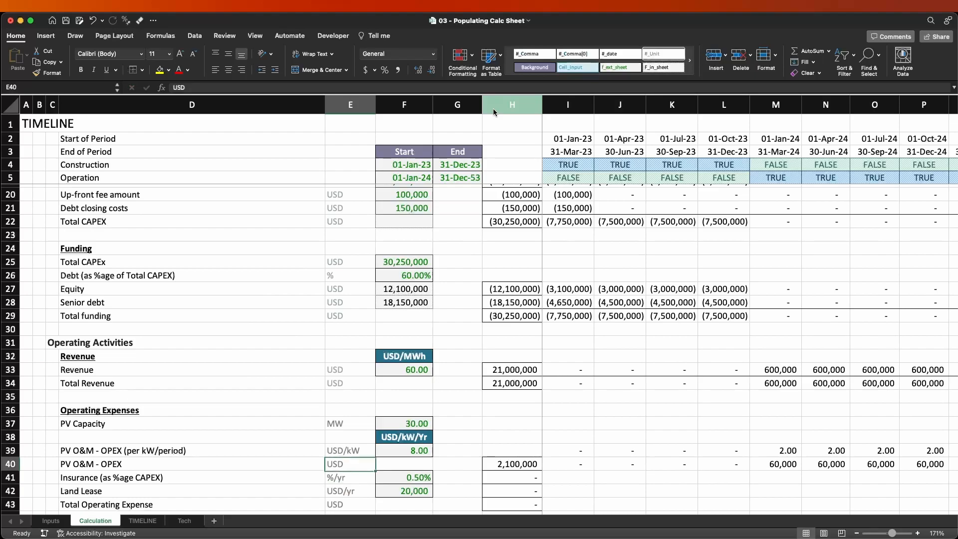
{"action": "key", "text": "Right"}
{"action": "key", "text": "Right"}
{"action": "key", "text": "Right"}
{"action": "key", "text": "Right"}
{"action": "key", "text": "Right"}
{"action": "key", "text": "Left"}
{"action": "key", "text": "Left"}
{"action": "key", "text": "Left"}
{"action": "key", "text": "Left"}
{"action": "key", "text": "Left"}
{"action": "key", "text": "Left"}
{"action": "key", "text": "Down"}
{"action": "key", "text": "Right"}
{"action": "key", "text": "Right"}
{"action": "key", "text": "Right"}
{"action": "key", "text": "Right"}
{"action": "key", "text": "Right"}
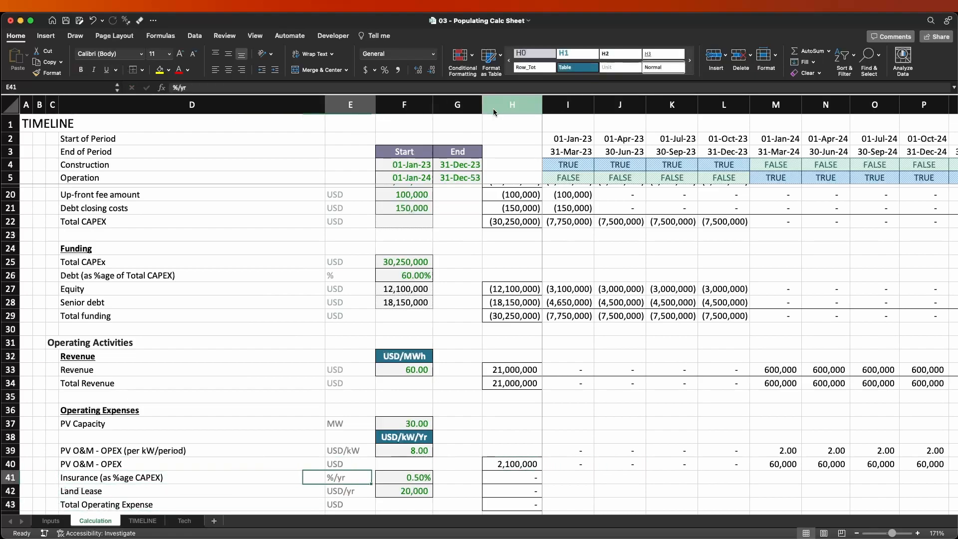
{"action": "key", "text": "ctrl+d"}
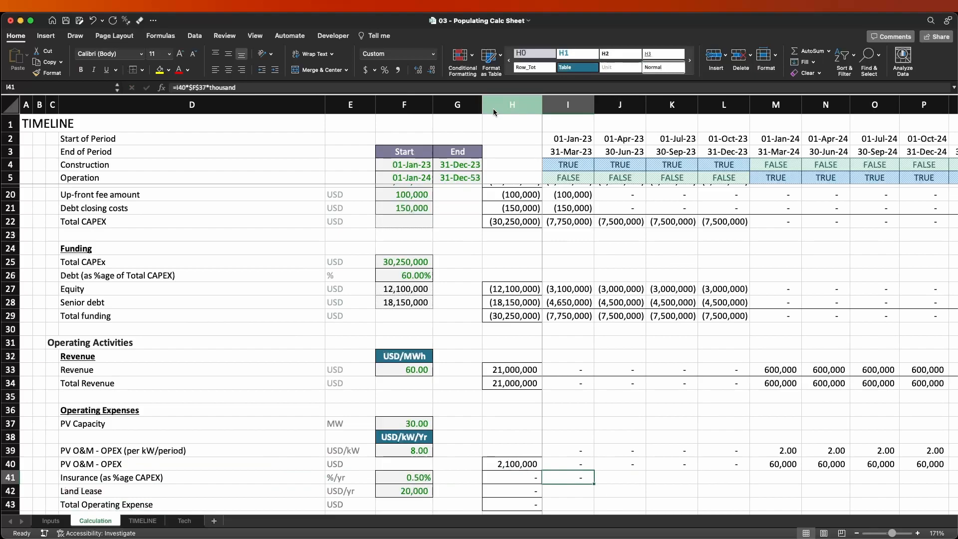
{"action": "key", "text": "F2"}
{"action": "key", "text": "BackSpace"}
{"action": "key", "text": "BackSpace"}
{"action": "key", "text": "BackSpace"}
{"action": "key", "text": "BackSpace"}
{"action": "key", "text": "BackSpace"}
{"action": "key", "text": "BackSpace"}
{"action": "key", "text": "BackSpace"}
{"action": "key", "text": "BackSpace"}
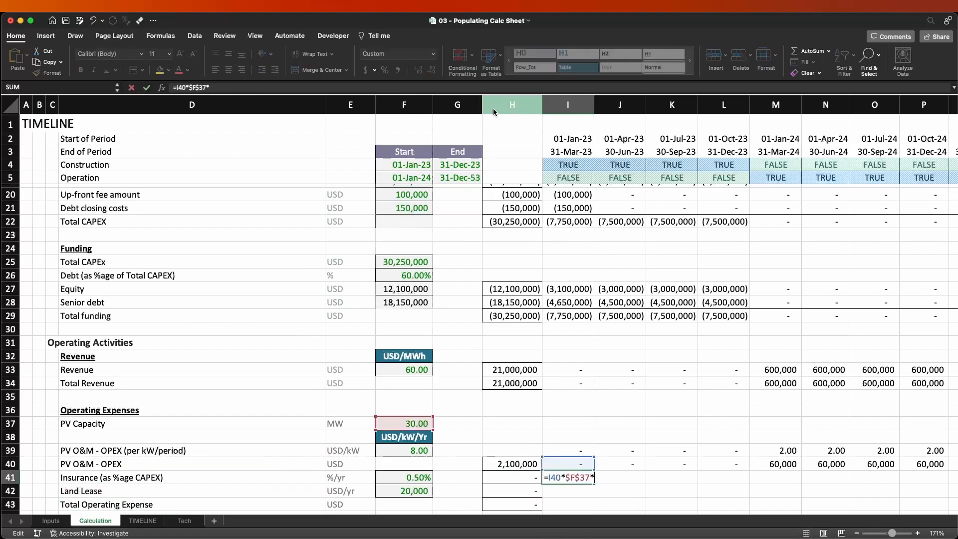
{"action": "key", "text": "Escape"}
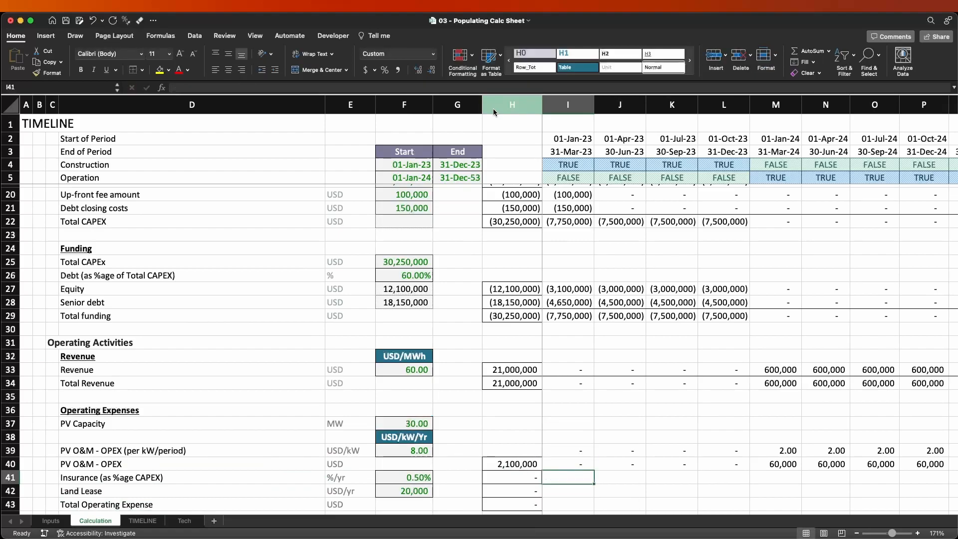
Enter =$F41*$F$25*I$5 in I41 to calculate insurance from the rate, Total CAPEX and the Operation flag.
{"action": "type", "text": "="}
{"action": "key", "text": "Left"}
{"action": "key", "text": "Left"}
{"action": "key", "text": "Left"}
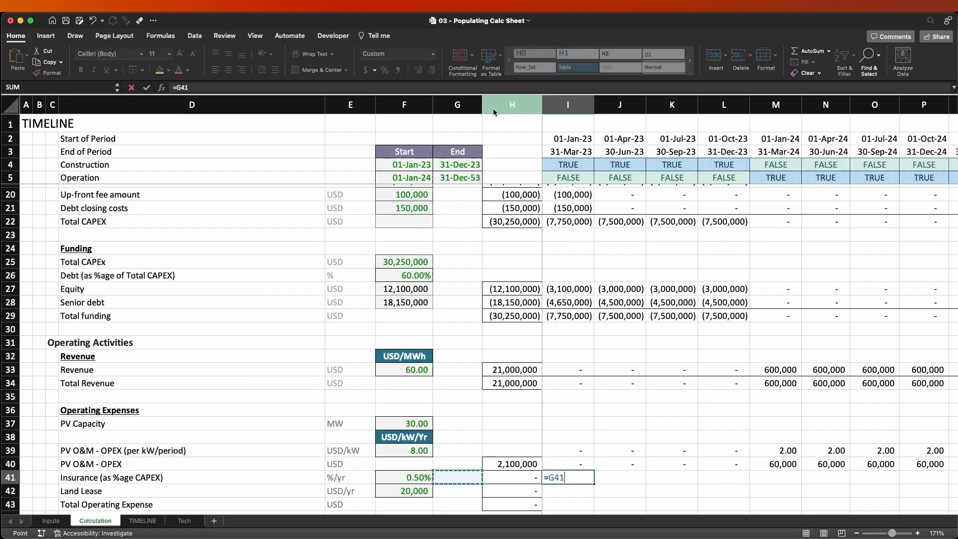
{"action": "key", "text": "F4"}
{"action": "key", "text": "F4"}
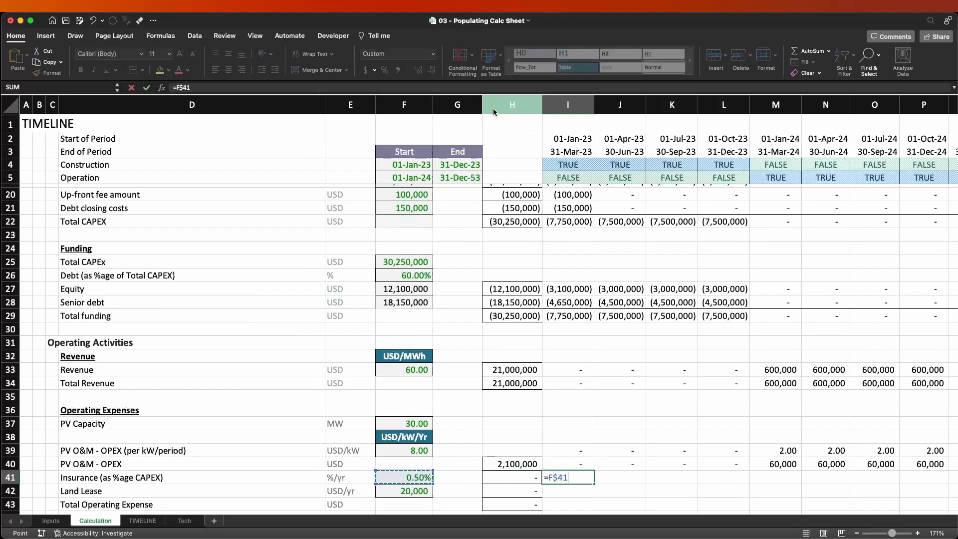
{"action": "type", "text": "*"}
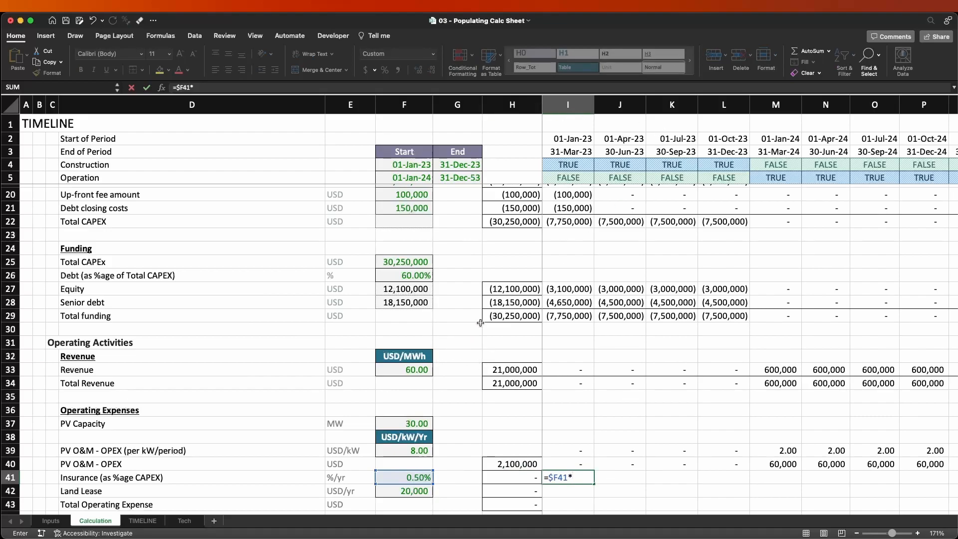
{"action": "left_click", "coordinate": [509, 223]}
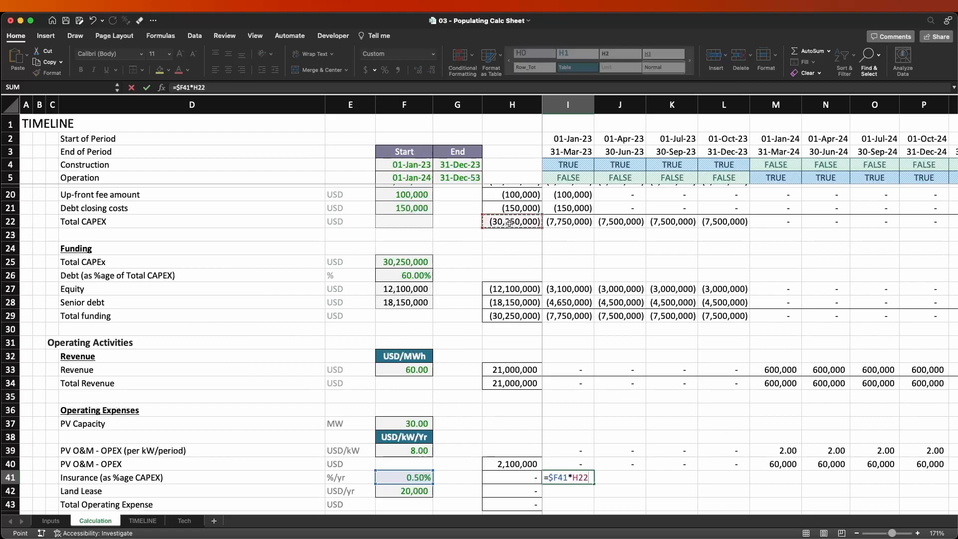
{"action": "left_click", "coordinate": [411, 264]}
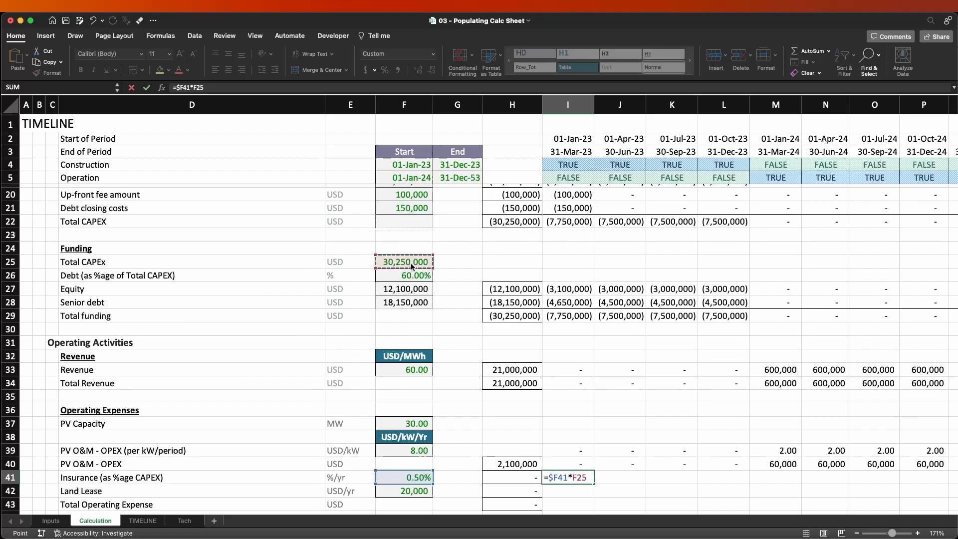
{"action": "key", "text": "super+t"}
{"action": "type", "text": "*"}
{"action": "left_click", "coordinate": [578, 178]}
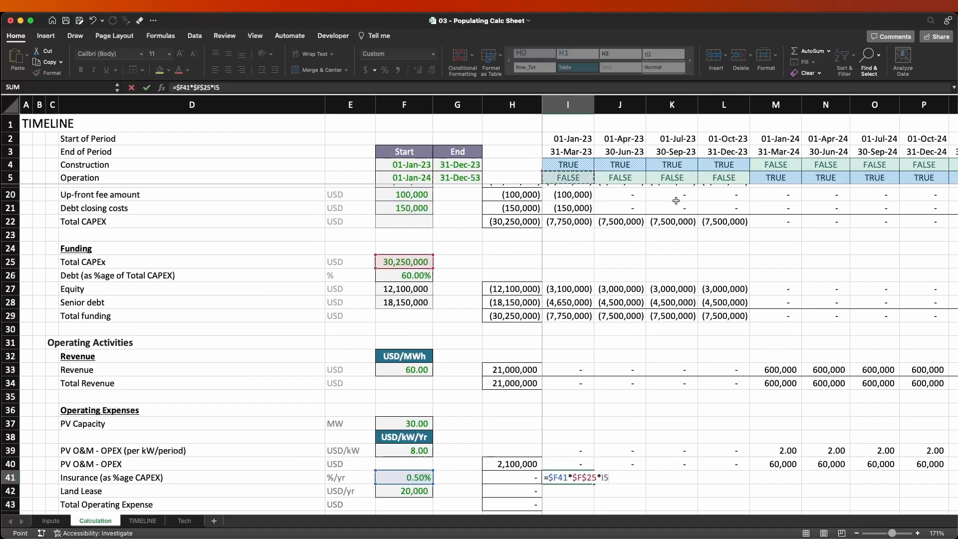
{"action": "key", "text": "super+t"}
{"action": "key", "text": "super+t"}
{"action": "key", "text": "Return"}
Copy the I41 insurance formula across all timeline quarters in row 41.
{"action": "key", "text": "Up"}
{"action": "key", "text": "super+c"}
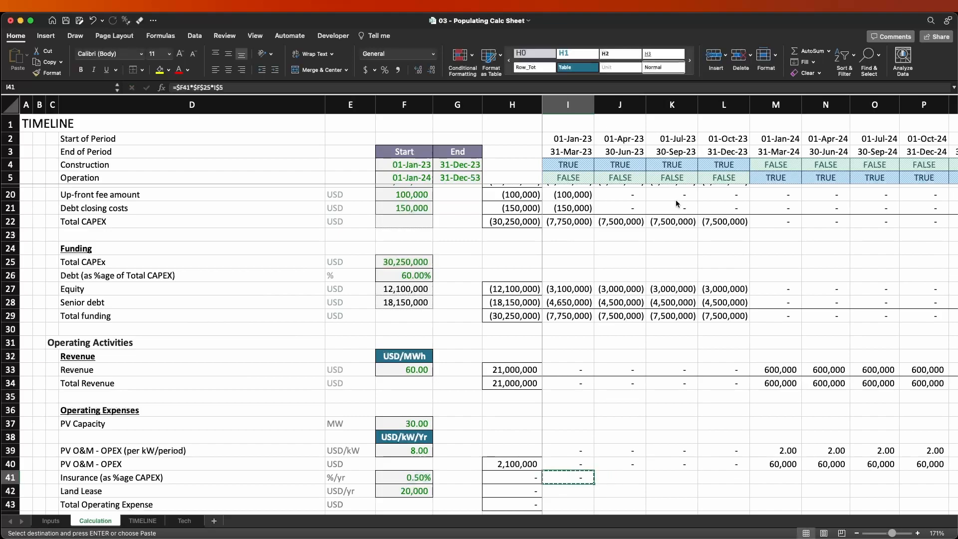
{"action": "key", "text": "shift+super+Right"}
{"action": "key", "text": "shift+Left"}
{"action": "key", "text": "Return"}
{"action": "key", "text": "Left"}
{"action": "key", "text": "Right"}
{"action": "key", "text": "Right"}
{"action": "key", "text": "Right"}
{"action": "key", "text": "Right"}
{"action": "key", "text": "Right"}
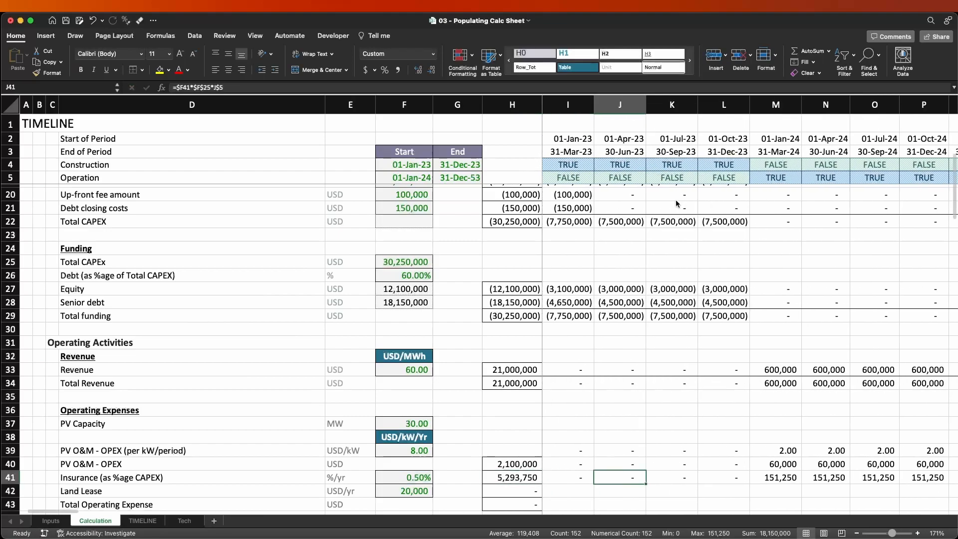
{"action": "key", "text": "Right"}
{"action": "key", "text": "Right"}
{"action": "key", "text": "Left"}
{"action": "key", "text": "Left"}
{"action": "key", "text": "Left"}
{"action": "key", "text": "Left"}
{"action": "key", "text": "Left"}
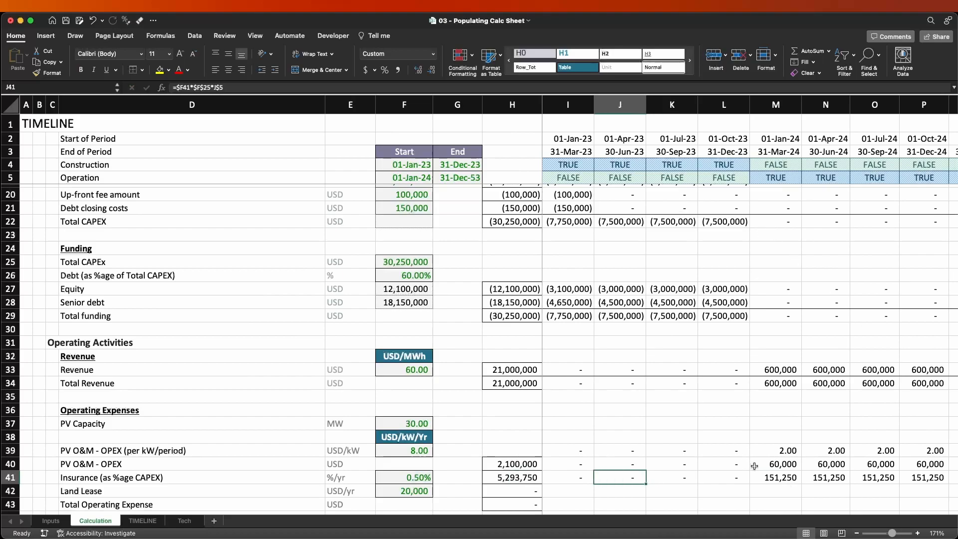
Insert a blank row 43 between Land Lease and Total Operating Expense.
{"action": "scroll", "coordinate": [719, 458], "scroll_direction": "down", "scroll_amount": 1}
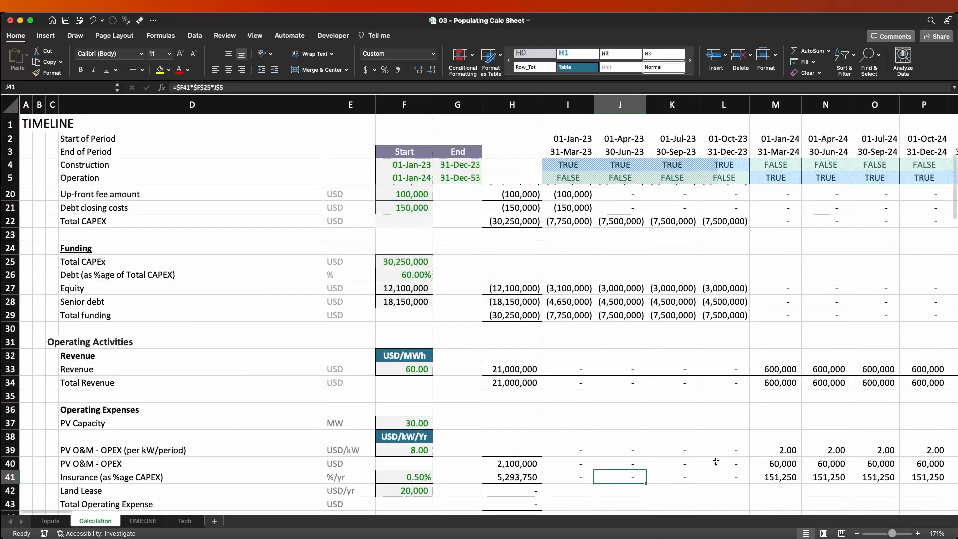
{"action": "scroll", "coordinate": [564, 481], "scroll_direction": "down", "scroll_amount": 2}
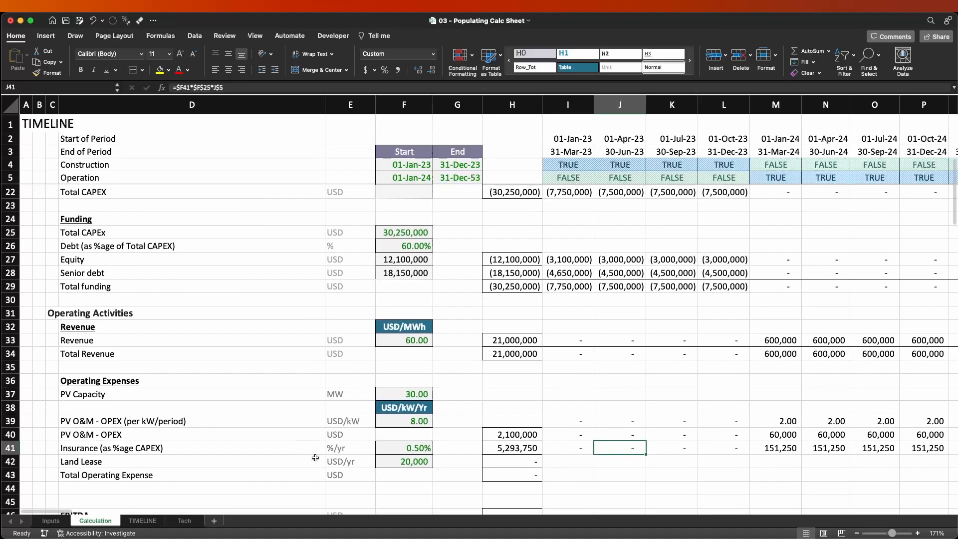
{"action": "left_click", "coordinate": [345, 462]}
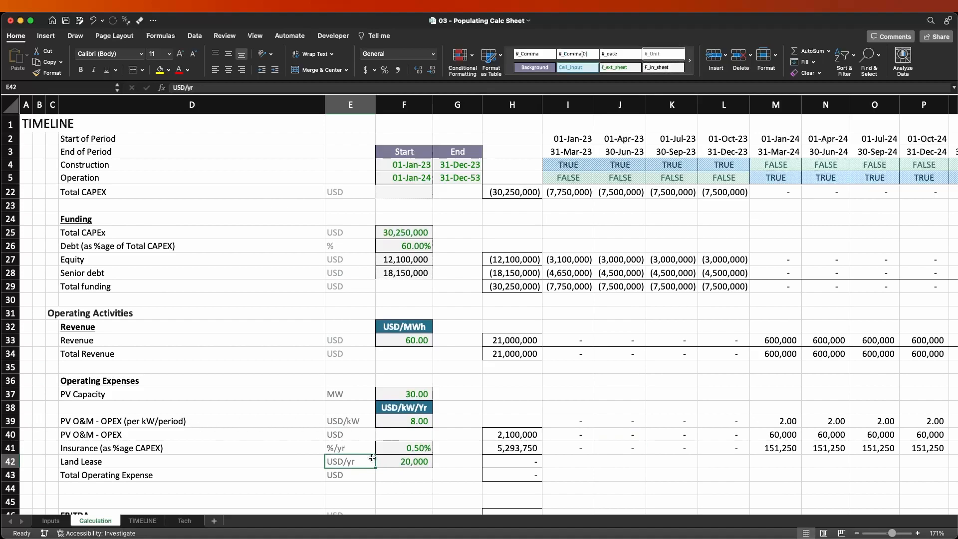
{"action": "left_click", "coordinate": [415, 475]}
{"action": "key", "text": "shift+space"}
{"action": "key", "text": "ctrl+shift+="}
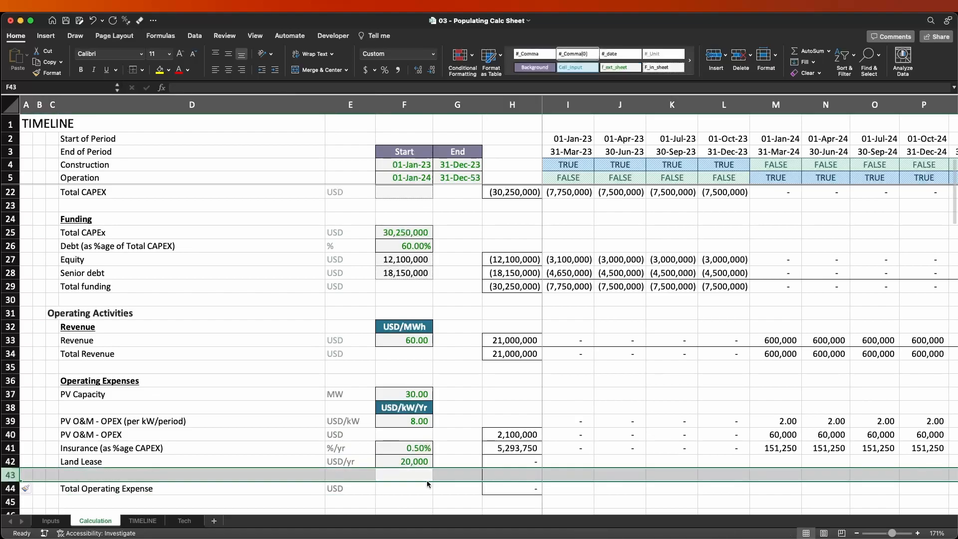
Clear the Land Lease row total in H42 and copy the blank cell G42 over it.
{"action": "left_click", "coordinate": [426, 480]}
{"action": "key", "text": "Right"}
{"action": "key", "text": "Right"}
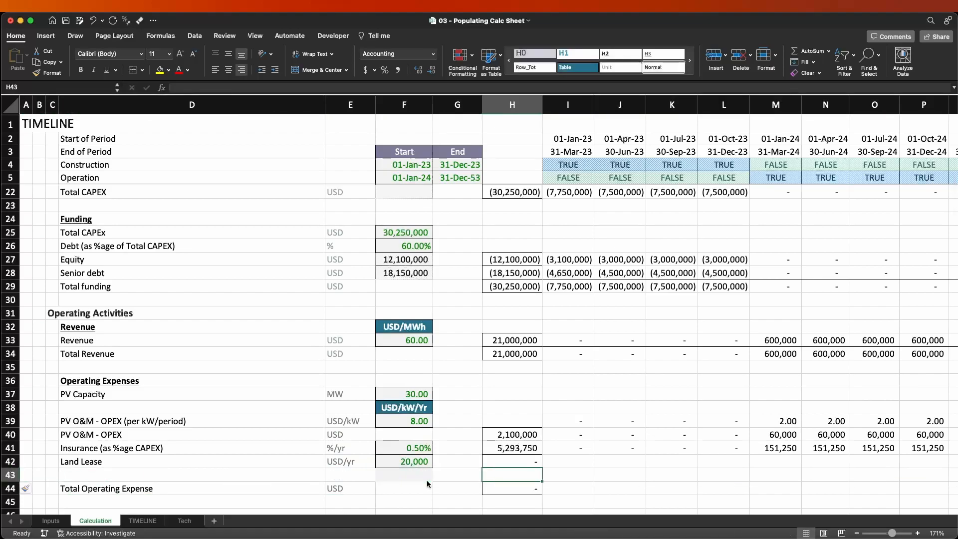
{"action": "key", "text": "Up"}
{"action": "key", "text": "Delete"}
{"action": "key", "text": "Left"}
{"action": "key", "text": "super+c"}
{"action": "key", "text": "Right"}
{"action": "key", "text": "Return"}
Copy the quarterly rate formula from I39 into I42 so that it converts the Land Lease amount in $F42.
{"action": "key", "text": "Left"}
{"action": "key", "text": "Left"}
{"action": "key", "text": "Right"}
{"action": "key", "text": "Right"}
{"action": "key", "text": "Right"}
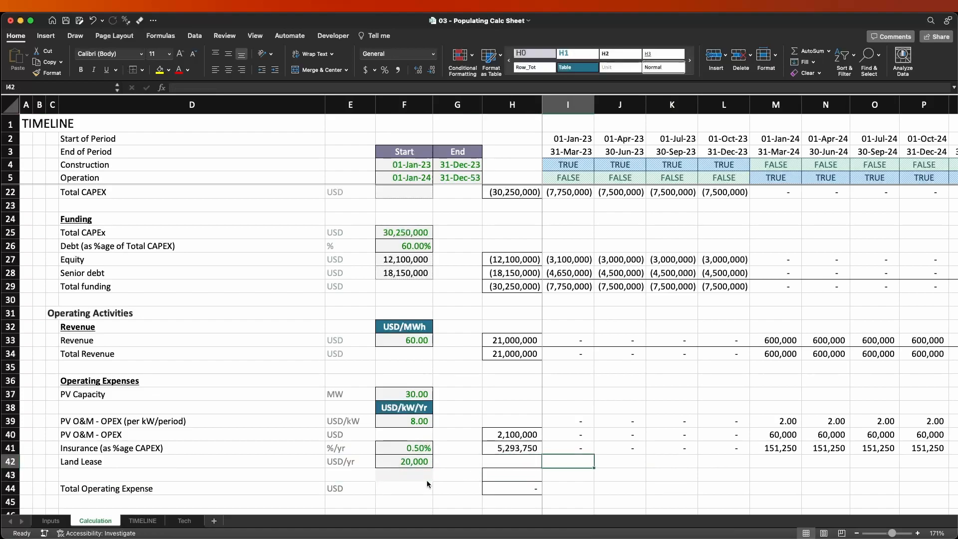
{"action": "key", "text": "Up"}
{"action": "key", "text": "Up"}
{"action": "key", "text": "Up"}
{"action": "key", "text": "super+c"}
{"action": "key", "text": "Down"}
{"action": "key", "text": "Down"}
{"action": "key", "text": "Down"}
{"action": "key", "text": "Return"}
{"action": "key", "text": "F2"}
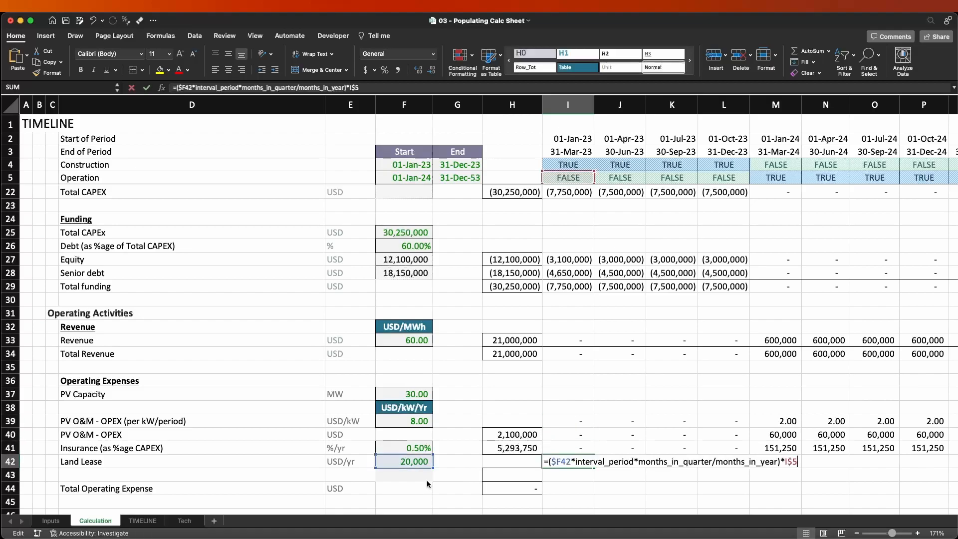
Copy the I42 land lease formula across all timeline quarters in row 42 and review the 2024 quarters.
{"action": "key", "text": "Escape"}
{"action": "key", "text": "super+c"}
{"action": "key", "text": "super+shift+Right"}
{"action": "key", "text": "Return"}
{"action": "key", "text": "super+shift+Left"}
{"action": "key", "text": "Right"}
{"action": "key", "text": "Right"}
{"action": "key", "text": "Right"}
{"action": "key", "text": "Right"}
{"action": "key", "text": "F2"}
{"action": "key", "text": "Escape"}
{"action": "key", "text": "Right"}
{"action": "key", "text": "Left"}
{"action": "key", "text": "Left"}
{"action": "key", "text": "Left"}
{"action": "key", "text": "Left"}
{"action": "key", "text": "Left"}
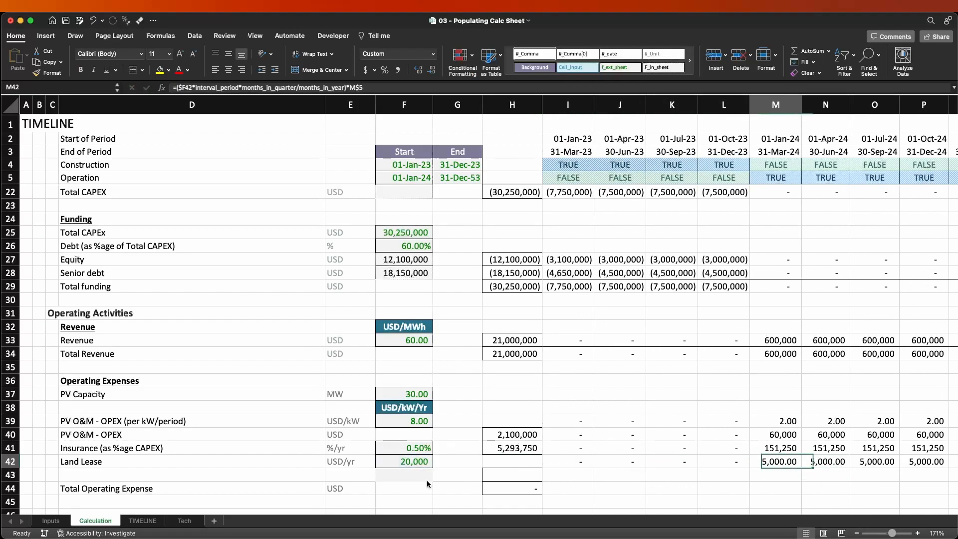
Apply the #_Comma[0] cell style to the quarterly land lease values in row 42.
{"action": "key", "text": "super+shift+Right"}
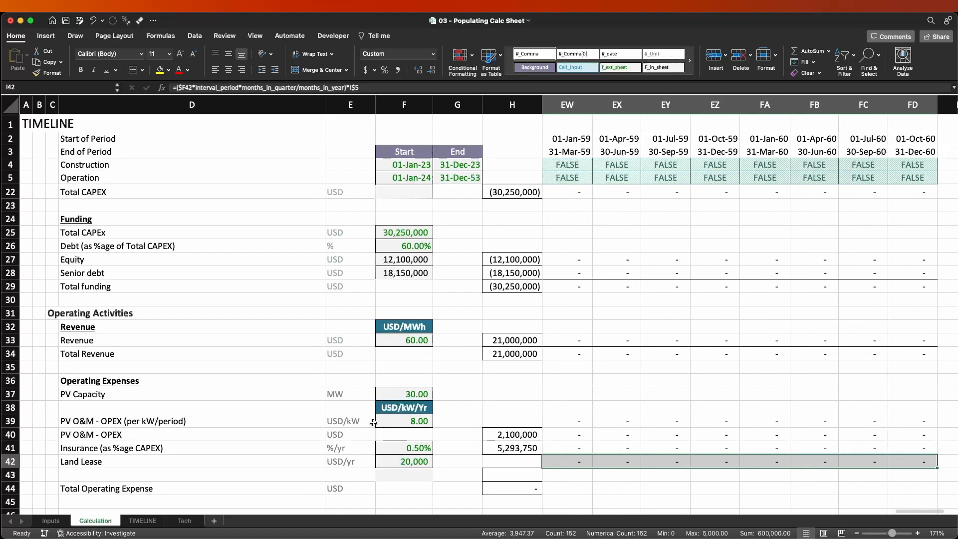
{"action": "left_click", "coordinate": [583, 54]}
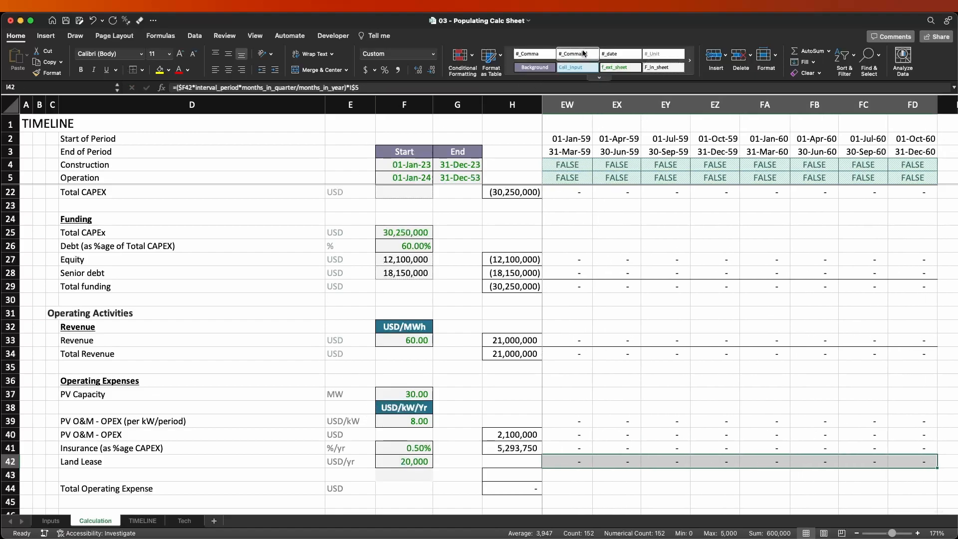
{"action": "key", "text": "Left"}
{"action": "key", "text": "Right"}
{"action": "key", "text": "Right"}
{"action": "key", "text": "Right"}
{"action": "key", "text": "Left"}
{"action": "key", "text": "Left"}
{"action": "key", "text": "Left"}
{"action": "key", "text": "Left"}
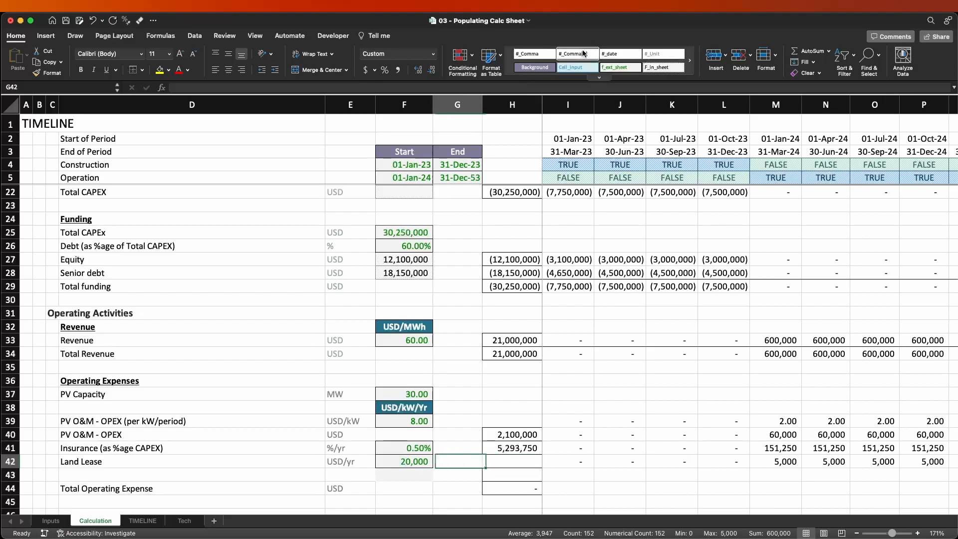
Extend the label in D42 to read Land Lease (USD/period).
{"action": "key", "text": "Left"}
{"action": "key", "text": "Left"}
{"action": "key", "text": "Left"}
{"action": "key", "text": "Left"}
{"action": "key", "text": "Right"}
{"action": "key", "text": "F2"}
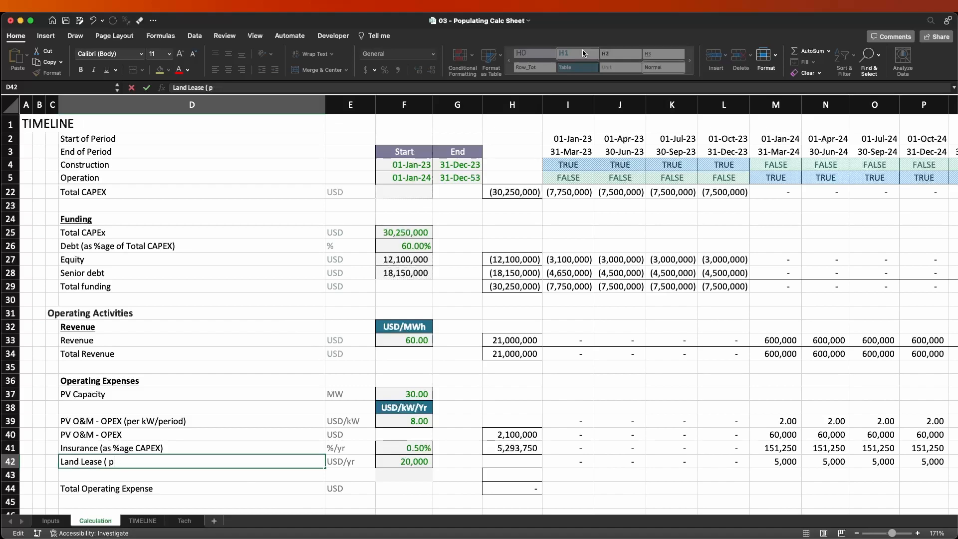
{"action": "type", "text": "SD/period)"}
{"action": "key", "text": "Return"}
Label the new row 43 as Land Lease in D43.
{"action": "key", "text": "ctrl+d"}
{"action": "key", "text": "Delete"}
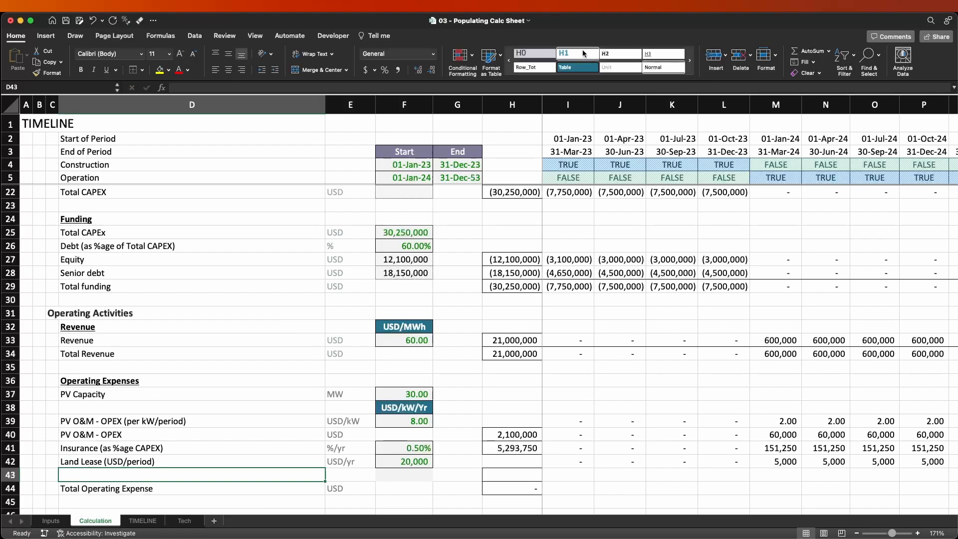
{"action": "type", "text": "Land Lease (USD/period"}
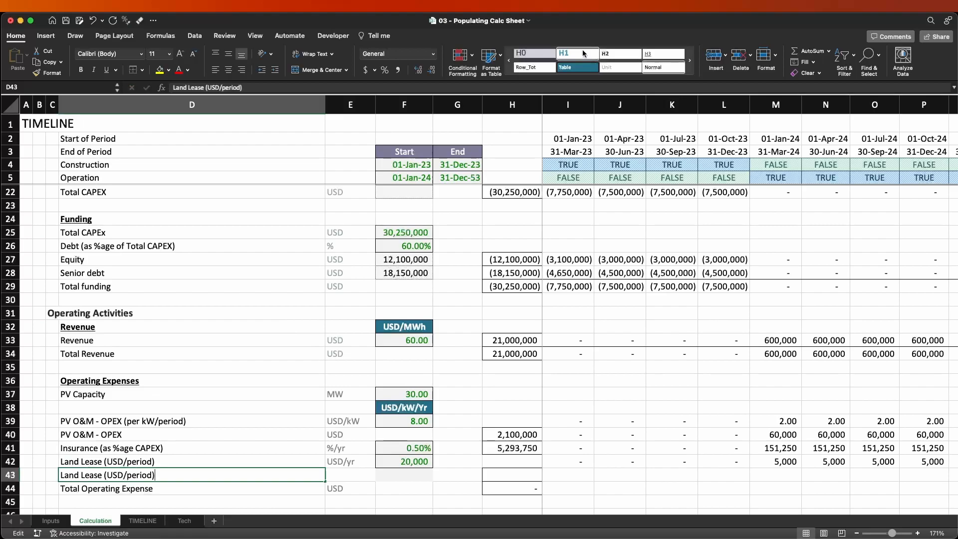
{"action": "key", "text": "BackSpace"}
{"action": "key", "text": "BackSpace"}
{"action": "key", "text": "BackSpace"}
{"action": "key", "text": "BackSpace"}
{"action": "key", "text": "BackSpace"}
{"action": "key", "text": "BackSpace"}
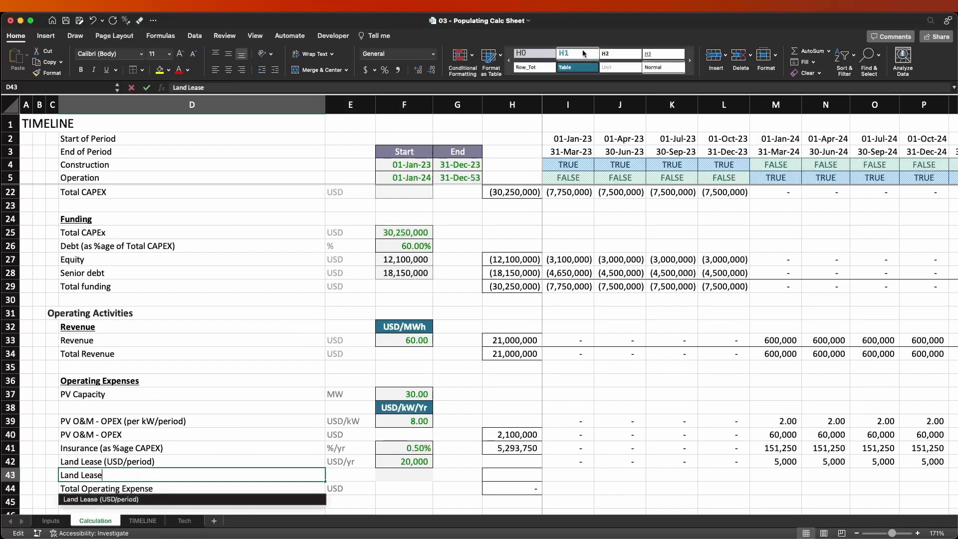
{"action": "key", "text": "Up"}
Enter USD as the unit of the new Land Lease row in E43.
{"action": "key", "text": "Right"}
{"action": "key", "text": "Down"}
{"action": "type", "text": "USD"}
{"action": "key", "text": "Return"}
{"action": "key", "text": "Up"}
{"action": "key", "text": "Up"}
{"action": "key", "text": "Right"}
{"action": "key", "text": "Right"}
{"action": "key", "text": "Right"}
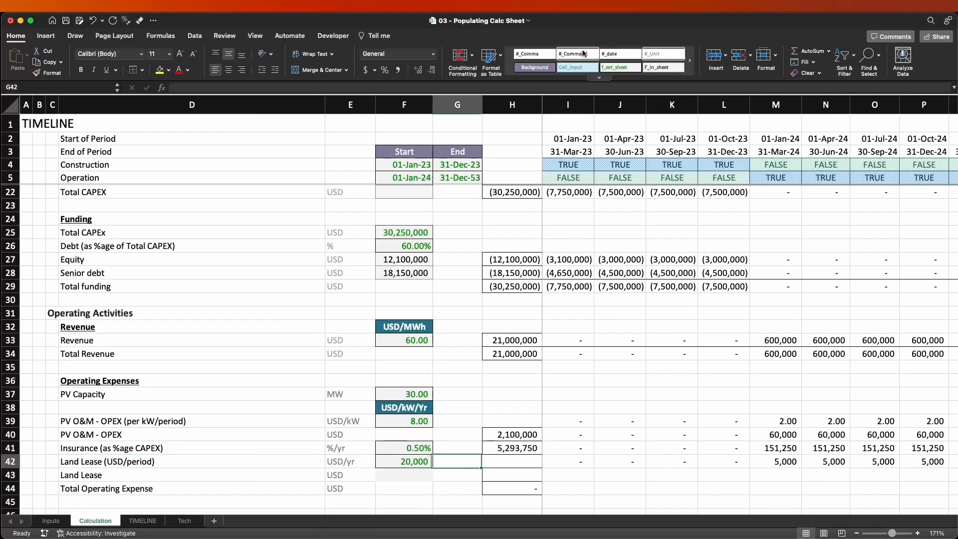
Copy the row total formula into H43 and try linking I43 to the land lease value in I42.
{"action": "key", "text": "Up"}
{"action": "key", "text": "cmd+c"}
{"action": "key", "text": "Down"}
{"action": "key", "text": "Down"}
{"action": "key", "text": "Return"}
{"action": "key", "text": "Right"}
{"action": "type", "text": "="}
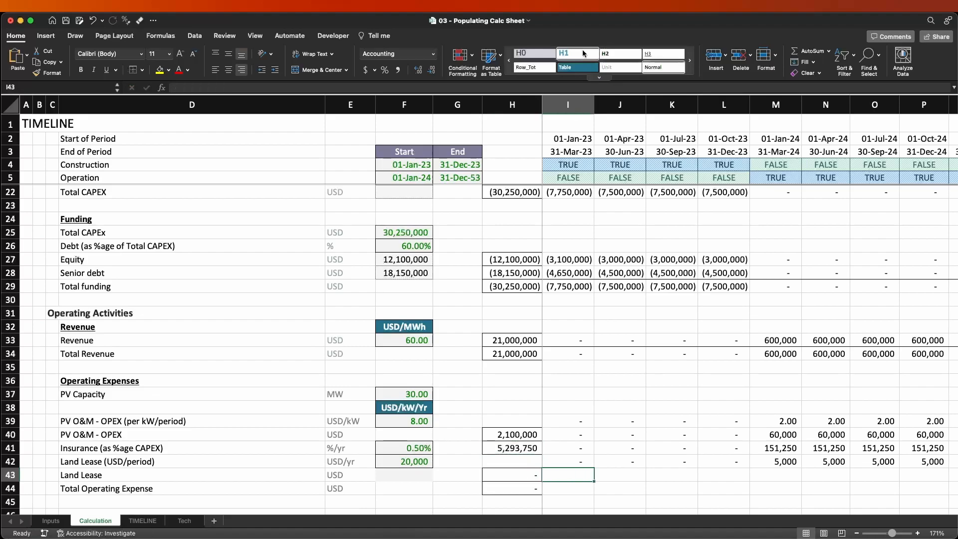
{"action": "key", "text": "Up"}
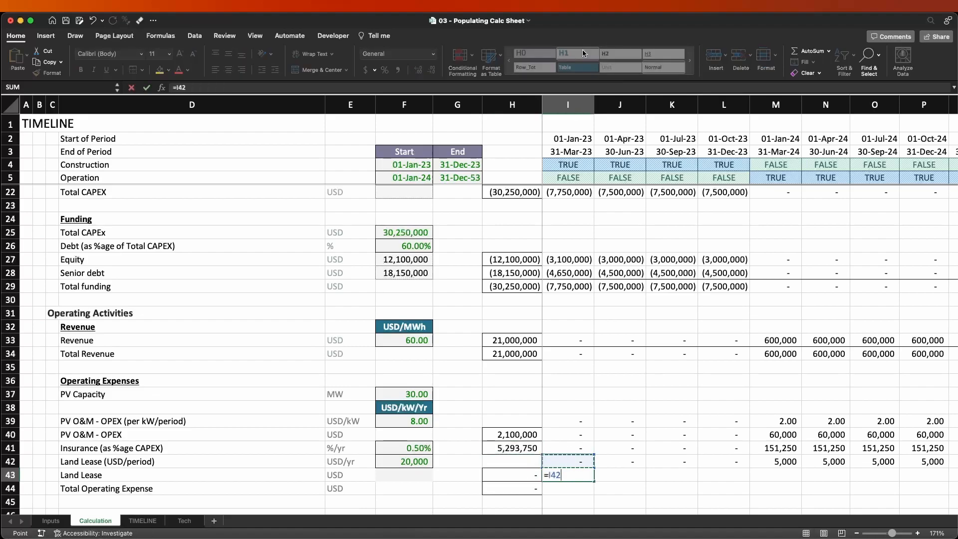
{"action": "key", "text": "Escape"}
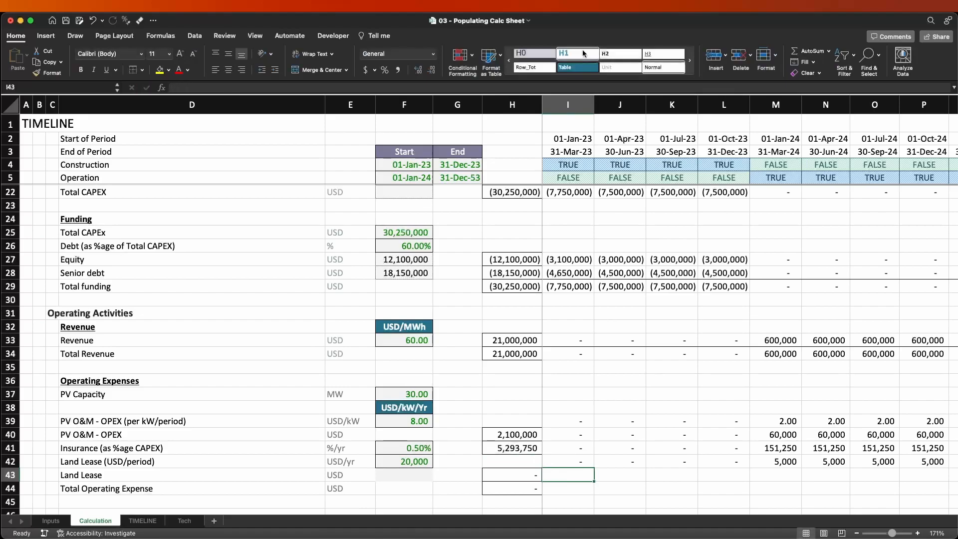
Move the land lease input and quarterly values from row 42, starting at F42, down to row 43.
{"action": "key", "text": "Up"}
{"action": "key", "text": "Right"}
{"action": "key", "text": "Right"}
{"action": "key", "text": "Right"}
{"action": "key", "text": "Right"}
{"action": "key", "text": "Left"}
{"action": "key", "text": "Left"}
{"action": "key", "text": "Left"}
{"action": "key", "text": "Left"}
{"action": "key", "text": "Left"}
{"action": "key", "text": "Left"}
{"action": "key", "text": "Left"}
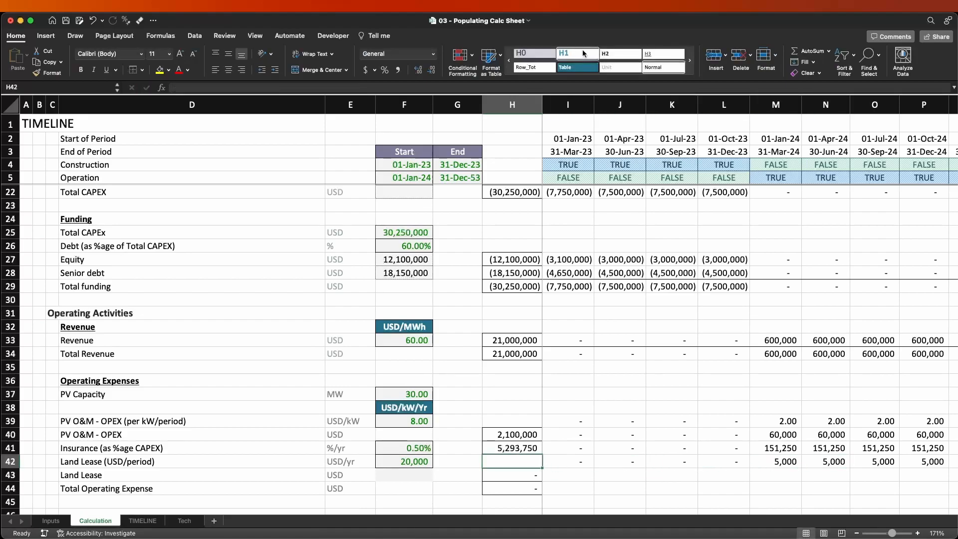
{"action": "key", "text": "shift+space"}
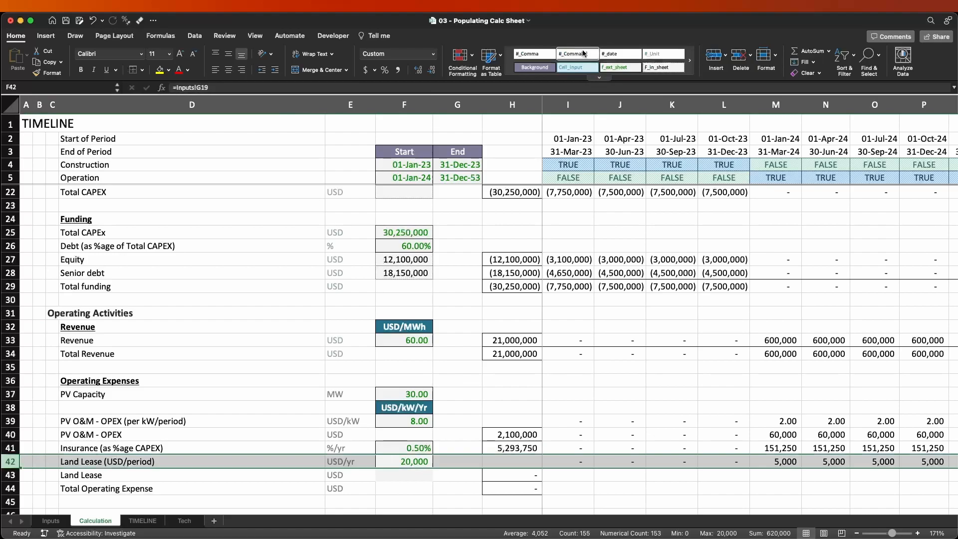
{"action": "key", "text": "Right"}
{"action": "key", "text": "Left"}
{"action": "key", "text": "Left"}
{"action": "key", "text": "Right"}
{"action": "key", "text": "ctrl+shift+Right"}
{"action": "key", "text": "ctrl+shift+Right"}
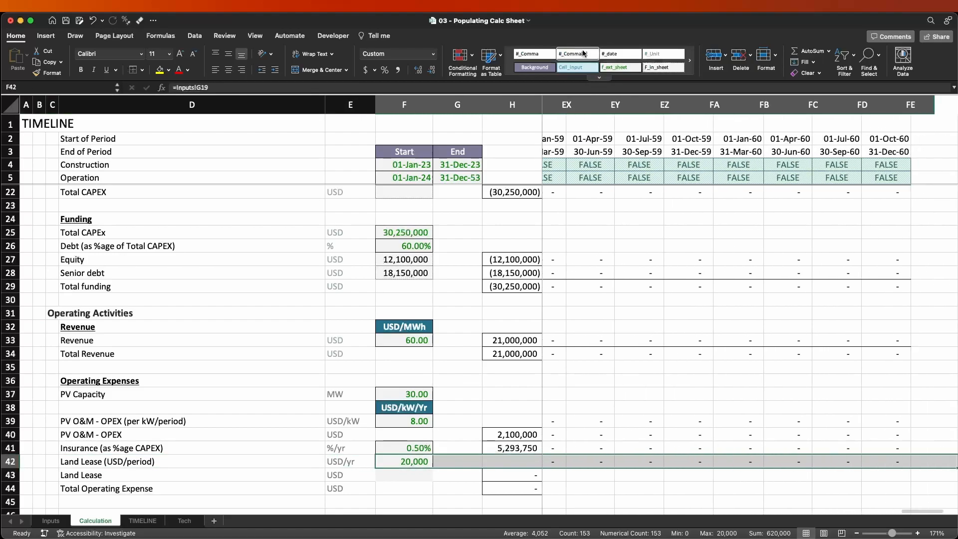
{"action": "key", "text": "ctrl+x"}
{"action": "key", "text": "Down"}
{"action": "key", "text": "ctrl+v"}
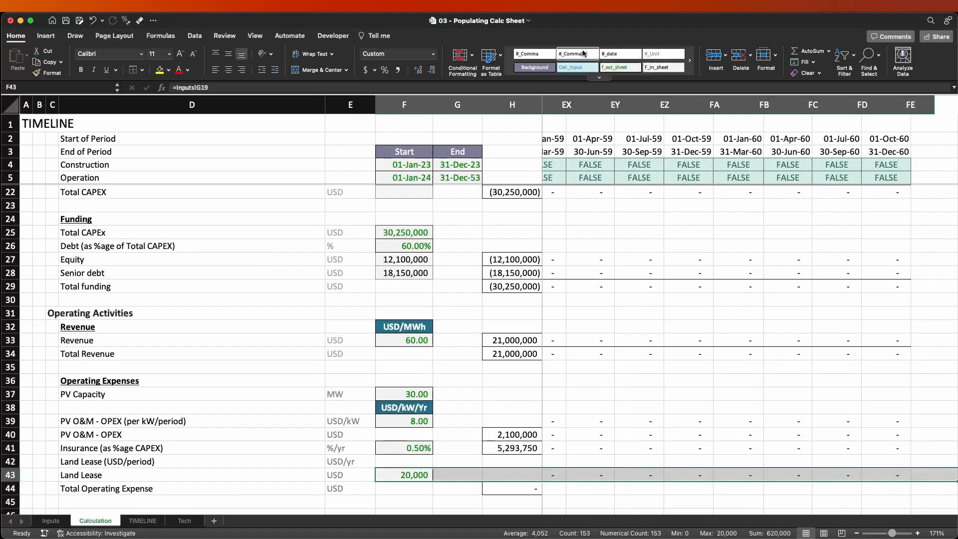
Move the USD/yr unit label from E42 to F42.
{"action": "key", "text": "Left"}
{"action": "key", "text": "Right"}
{"action": "key", "text": "Up"}
{"action": "key", "text": "Left"}
{"action": "key", "text": "ctrl+x"}
{"action": "key", "text": "Right"}
{"action": "key", "text": "ctrl+v"}
{"action": "key", "text": "Up"}
{"action": "key", "text": "Up"}
{"action": "key", "text": "Up"}
{"action": "key", "text": "Up"}
{"action": "key", "text": "Down"}
{"action": "key", "text": "Down"}
{"action": "key", "text": "Down"}
{"action": "key", "text": "Down"}
{"action": "key", "text": "Down"}
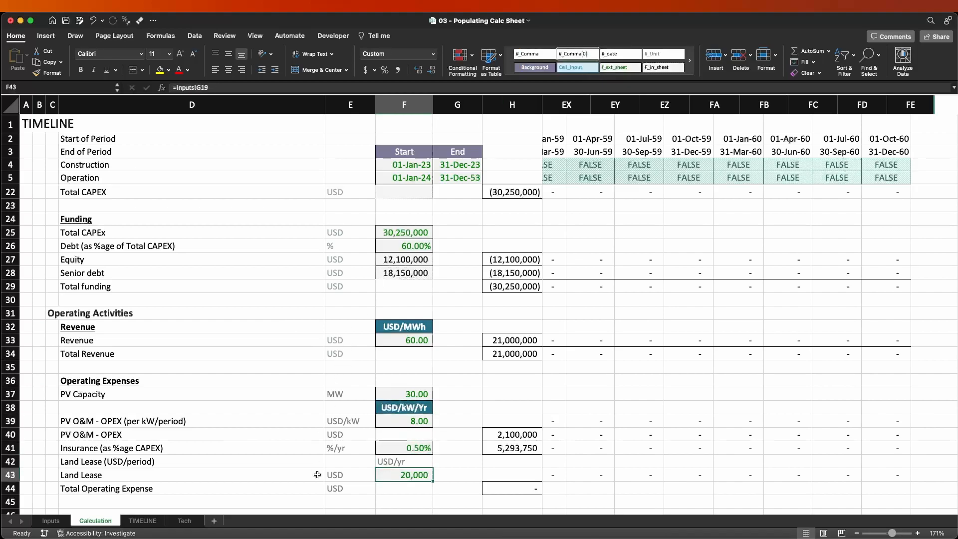
Apply the Table cell style to the USD/yr heading in F42.
{"action": "left_click_drag", "start_coordinate": [409, 468], "coordinate": [409, 463]}
{"action": "key", "text": "Escape"}
{"action": "left_click", "coordinate": [392, 463]}
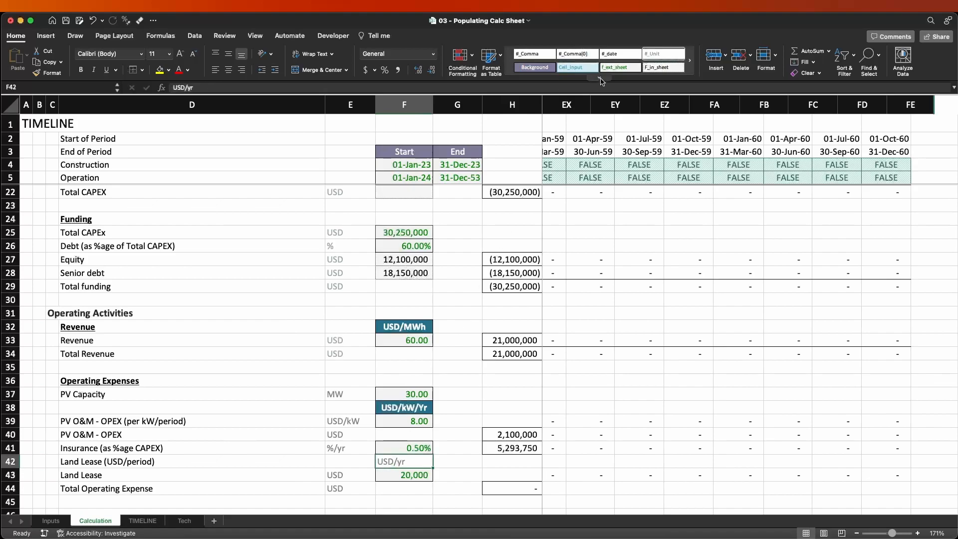
{"action": "left_click", "coordinate": [600, 79]}
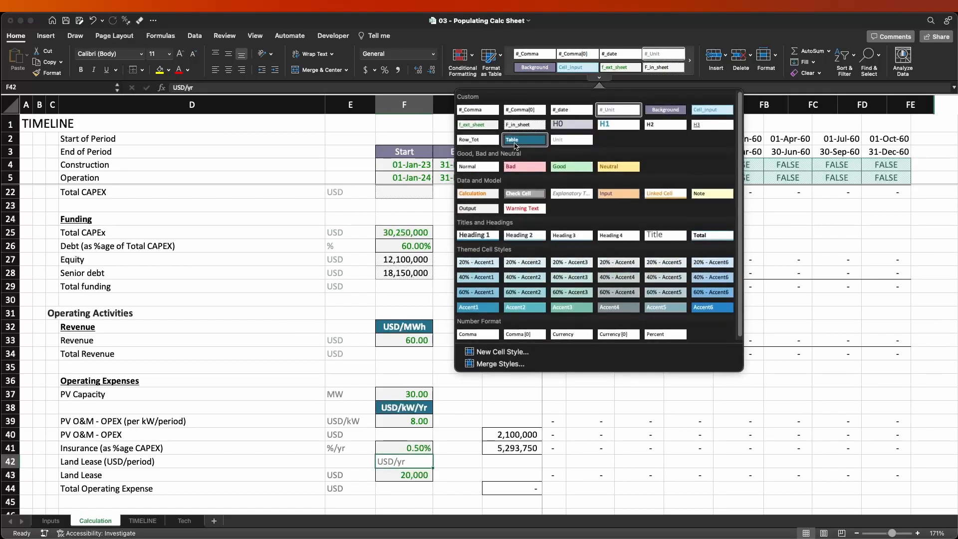
{"action": "left_click", "coordinate": [515, 146]}
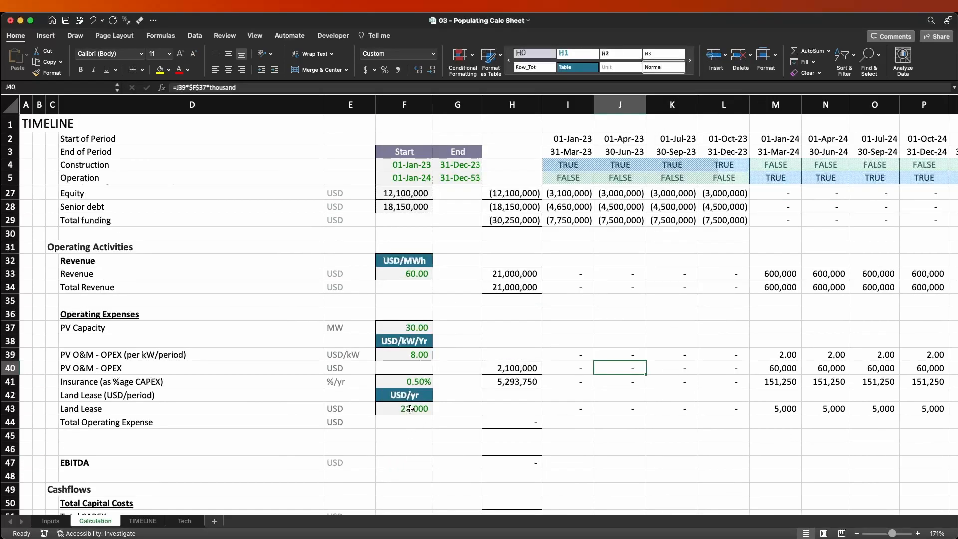
{"action": "left_click", "coordinate": [410, 409]}
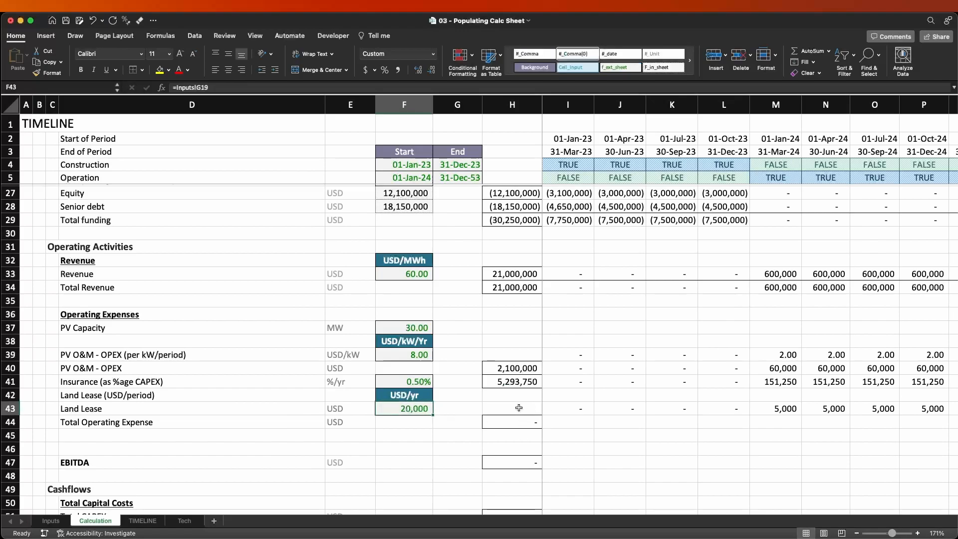
Copy the row total formula from H44 into H43 for the Land Lease row and check its reference.
{"action": "left_click", "coordinate": [519, 407]}
{"action": "left_click", "coordinate": [520, 417]}
{"action": "key", "text": "super+c"}
{"action": "key", "text": "Up"}
{"action": "key", "text": "super+v"}
{"action": "key", "text": "Escape"}
{"action": "key", "text": "F2"}
{"action": "key", "text": "Escape"}
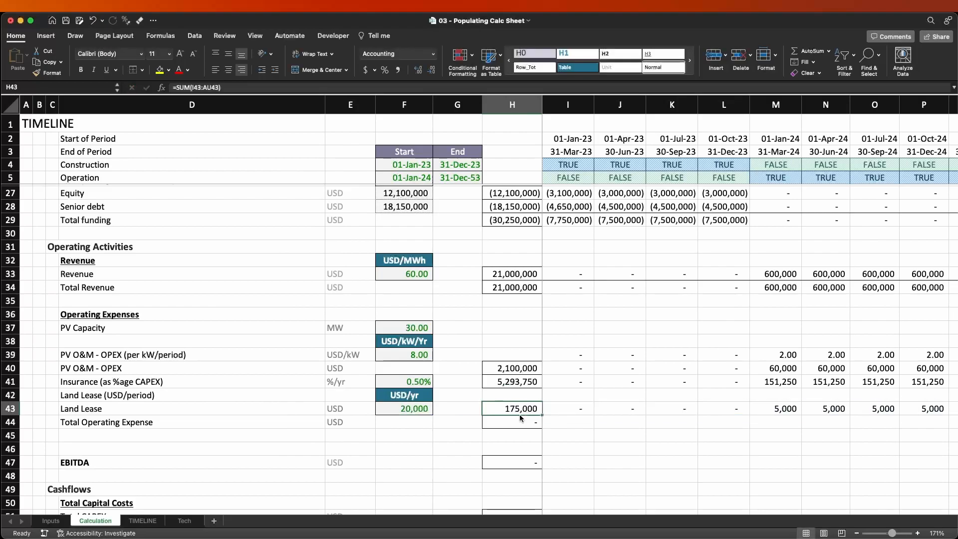
{"action": "key", "text": "Right"}
{"action": "key", "text": "Right"}
{"action": "key", "text": "Right"}
{"action": "key", "text": "Right"}
{"action": "key", "text": "Left"}
{"action": "key", "text": "Left"}
{"action": "key", "text": "Left"}
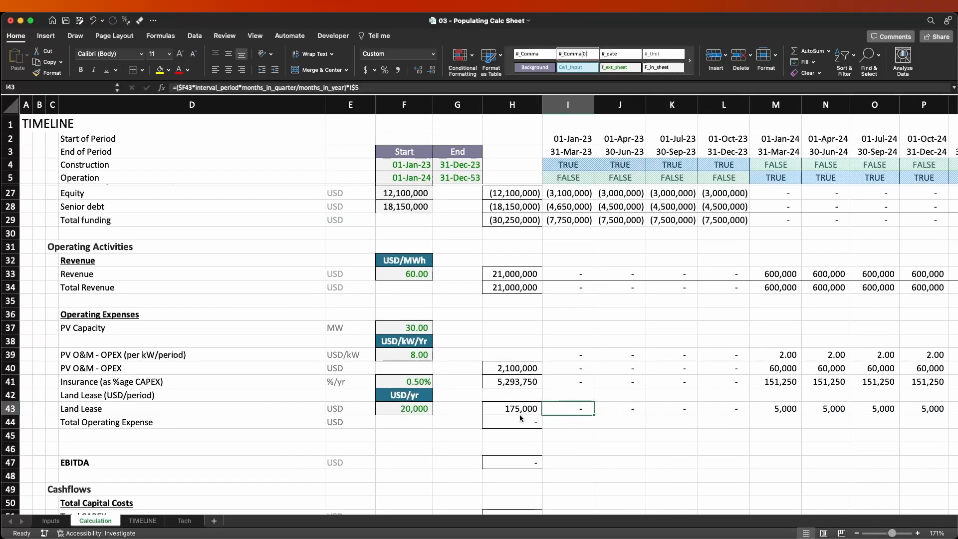
{"action": "key", "text": "Left"}
{"action": "key", "text": "Left"}
{"action": "key", "text": "Left"}
{"action": "key", "text": "Down"}
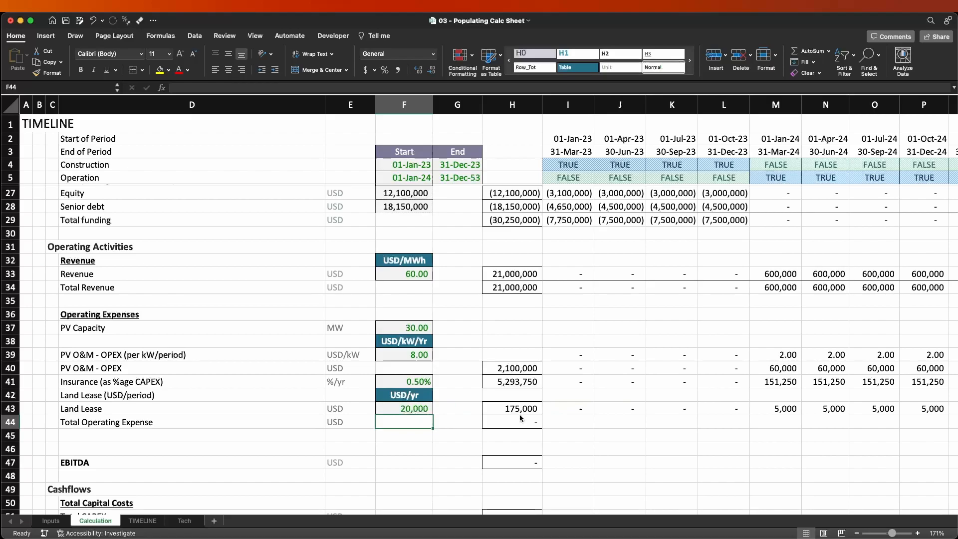
{"action": "key", "text": "Right"}
{"action": "key", "text": "Right"}
{"action": "key", "text": "Right"}
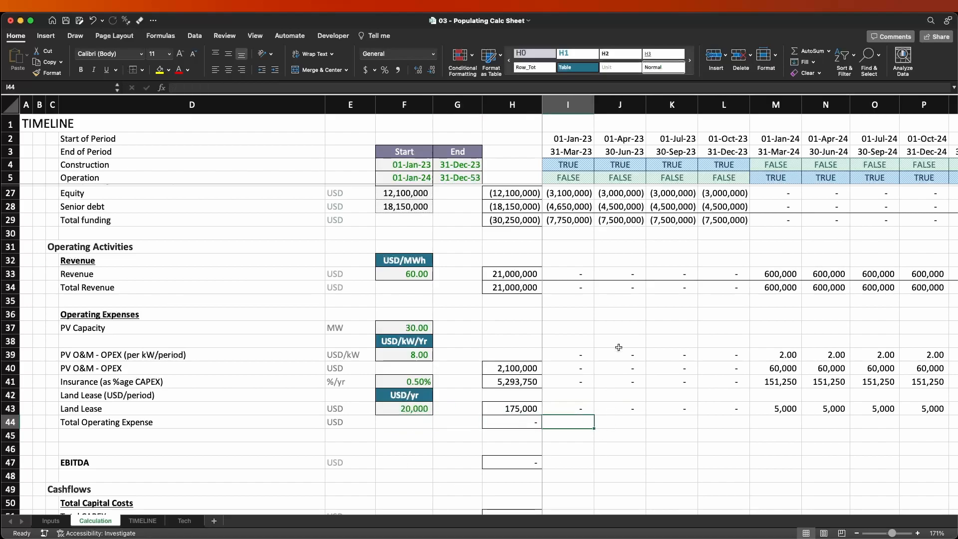
Copy the Total Revenue formula from I34 into I44 of the Total Operating Expense row.
{"action": "left_click", "coordinate": [576, 289]}
{"action": "key", "text": "super+c"}
{"action": "key", "text": "Down"}
{"action": "key", "text": "Down"}
{"action": "key", "text": "Down"}
{"action": "key", "text": "Down"}
{"action": "key", "text": "Down"}
{"action": "key", "text": "Down"}
{"action": "key", "text": "Down"}
{"action": "key", "text": "Down"}
{"action": "key", "text": "Down"}
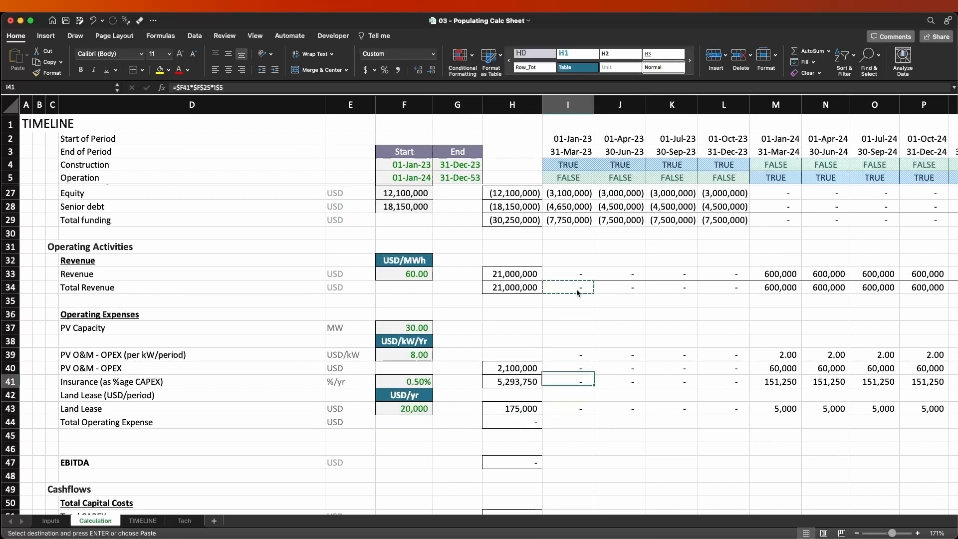
{"action": "key", "text": "Down"}
{"action": "type", "text": "=I4"}
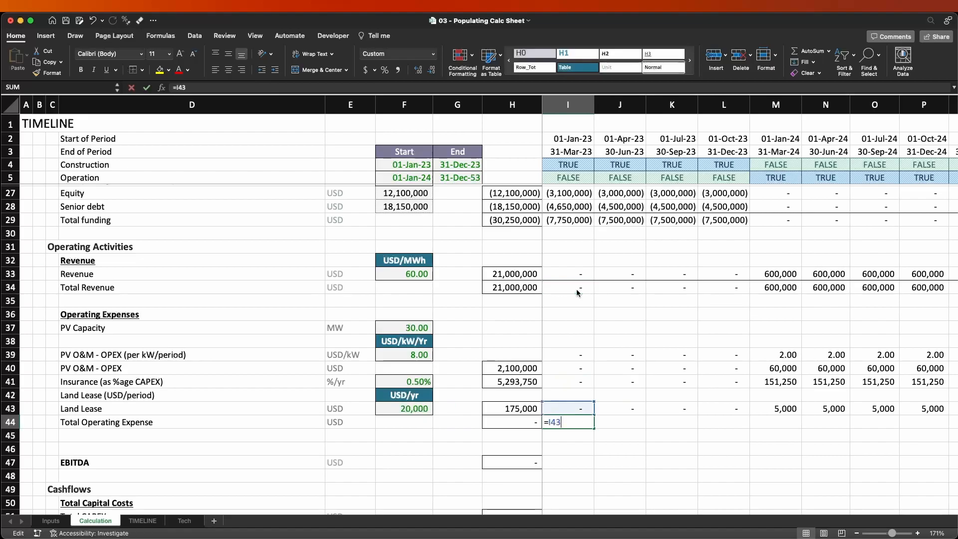
Change the Total Operating Expense formula in I44 to =SUM(I40+I41+I43).
{"action": "key", "text": "BackSpace"}
{"action": "key", "text": "BackSpace"}
{"action": "type", "text": "SUM("}
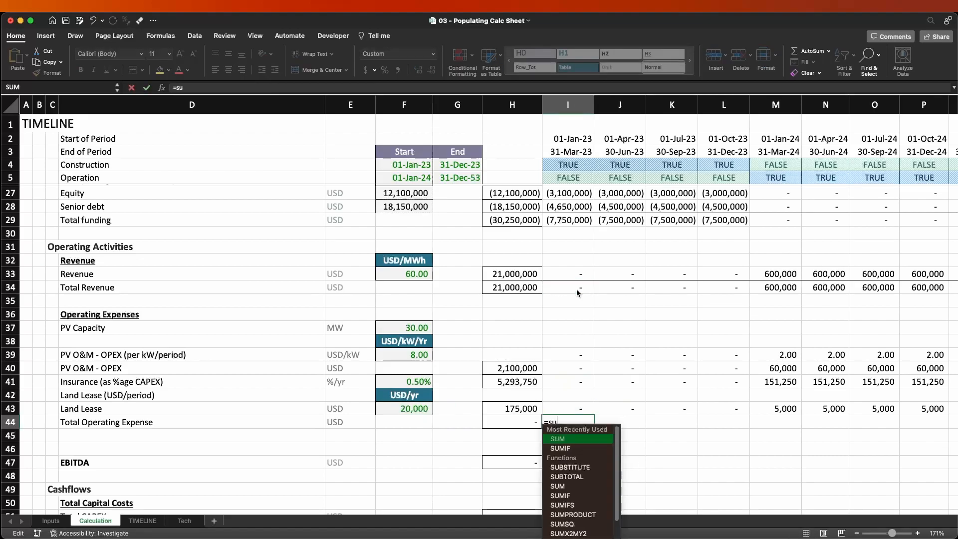
{"action": "key", "text": "Up"}
{"action": "key", "text": "Down"}
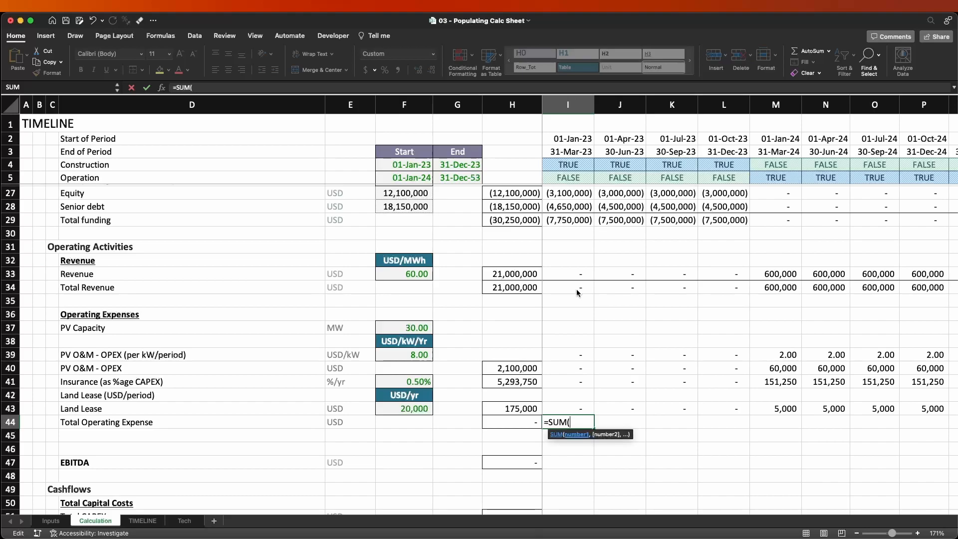
{"action": "key", "text": "F2"}
{"action": "key", "text": "Up"}
{"action": "key", "text": "Up"}
{"action": "key", "text": "Up"}
{"action": "key", "text": "Up"}
{"action": "key", "text": "Up"}
{"action": "key", "text": "Down"}
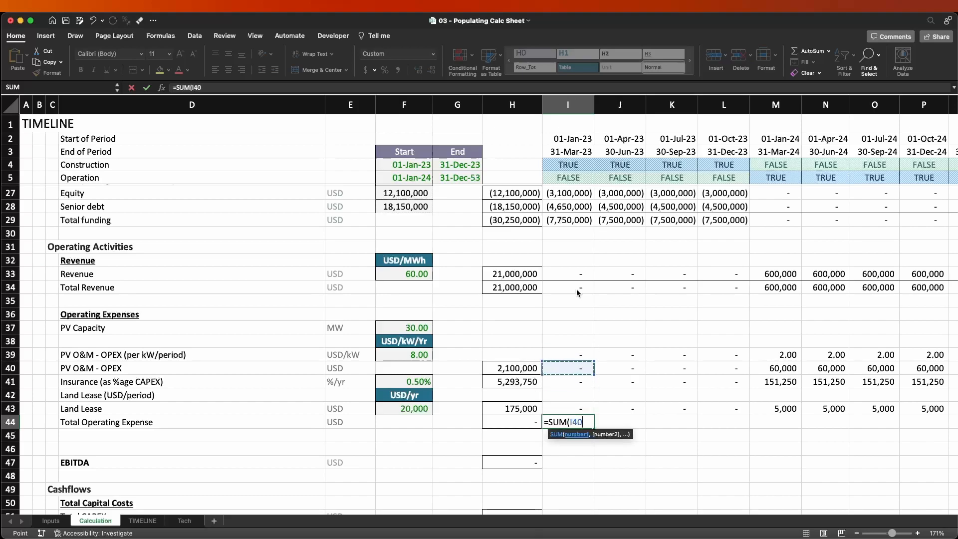
{"action": "type", "text": "+"}
{"action": "key", "text": "Up"}
{"action": "key", "text": "Up"}
{"action": "key", "text": "Up"}
{"action": "type", "text": "+"}
{"action": "key", "text": "Down"}
{"action": "key", "text": "Down"}
{"action": "key", "text": "Return"}
{"action": "key", "text": "Up"}
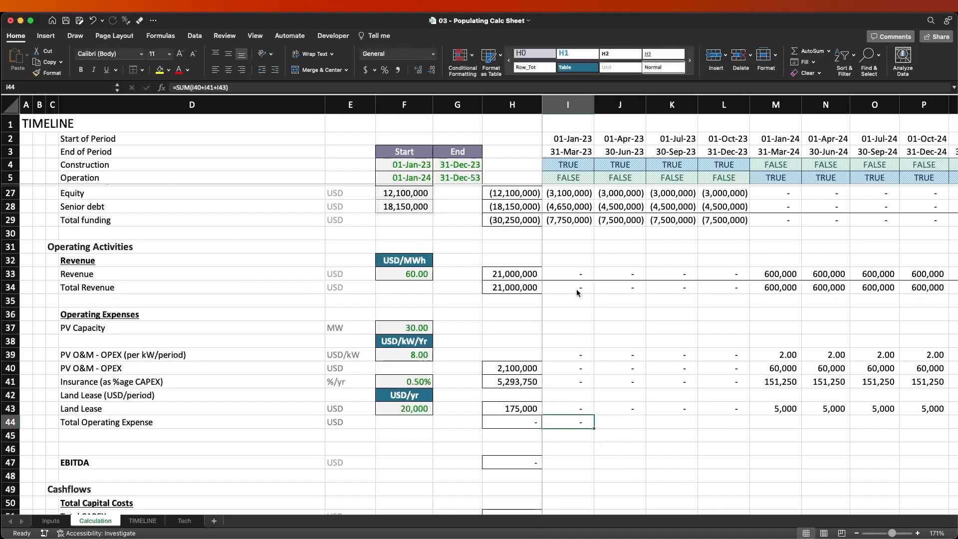
Fill the Total Operating Expense formula from I44 rightward across all quarters of the timeline.
{"action": "key", "text": "super+shift+Right"}
{"action": "key", "text": "super+r"}
{"action": "key", "text": "Left"}
{"action": "key", "text": "Left"}
{"action": "key", "text": "Left"}
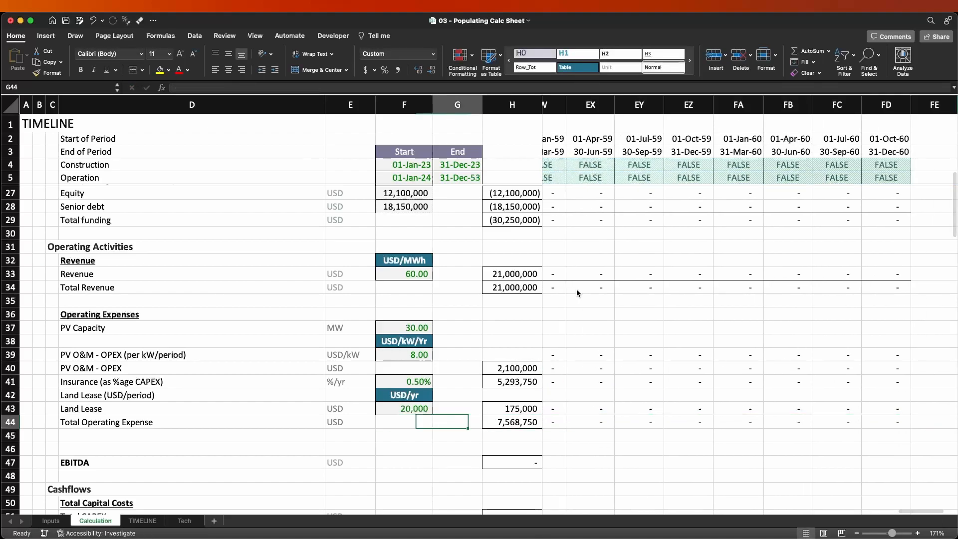
Compare the combined sum of the expense totals in H40:H43 with the Total Operating Expense in H44.
{"action": "key", "text": "Right"}
{"action": "key", "text": "Right"}
{"action": "key", "text": "Right"}
{"action": "key", "text": "Right"}
{"action": "key", "text": "Right"}
{"action": "key", "text": "Left"}
{"action": "key", "text": "Left"}
{"action": "key", "text": "Left"}
{"action": "key", "text": "Up"}
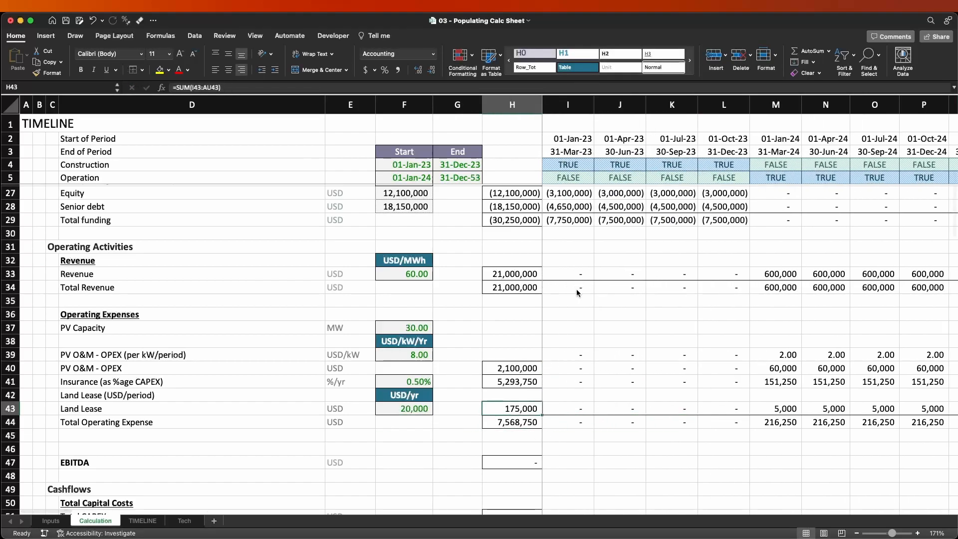
{"action": "key", "text": "shift+Up"}
{"action": "key", "text": "shift+Up"}
{"action": "key", "text": "shift+Up"}
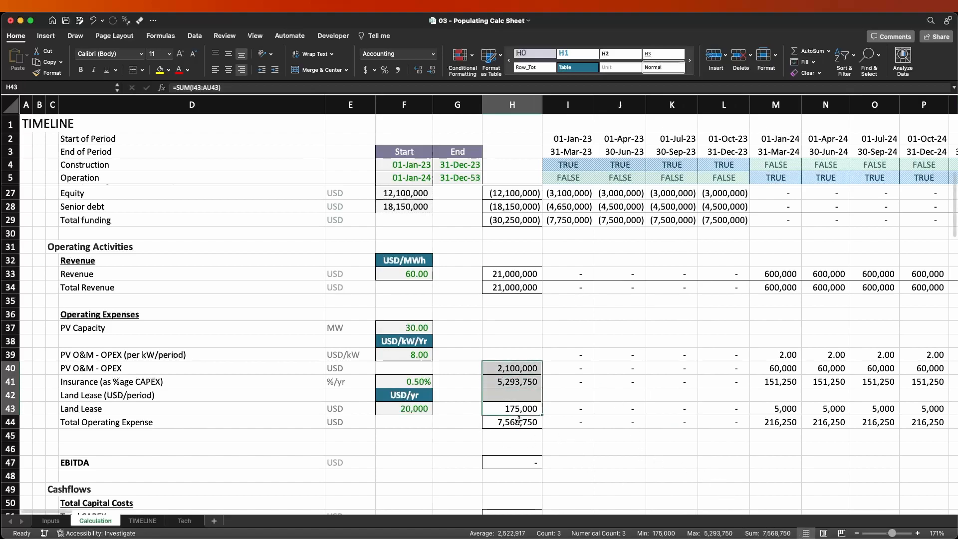
Flip the sign of the PV O&M and insurance formulas in I40 and I41 so the expenses are negative.
{"action": "left_click", "coordinate": [561, 381]}
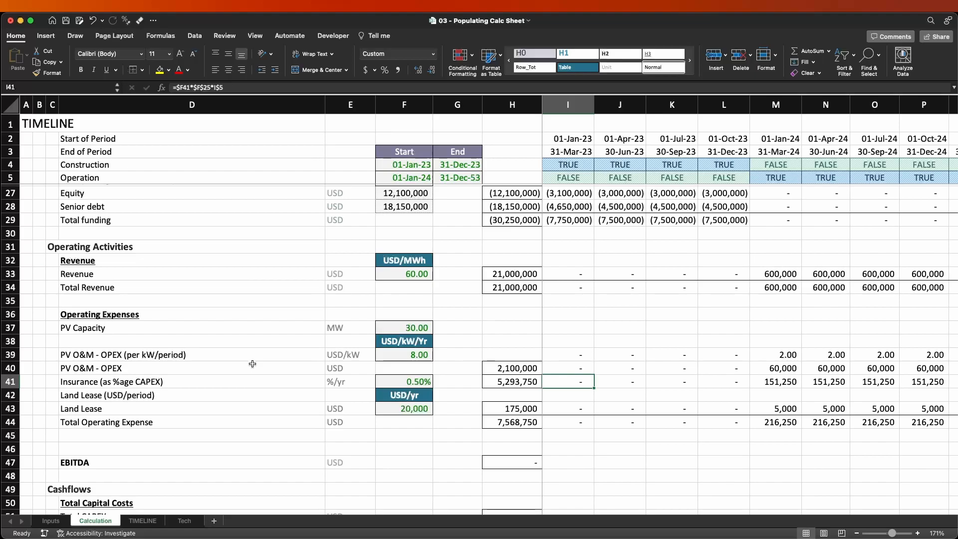
{"action": "key", "text": "Left"}
{"action": "key", "text": "Right"}
{"action": "key", "text": "Up"}
{"action": "key", "text": "Down"}
{"action": "key", "text": "Down"}
{"action": "key", "text": "Down"}
{"action": "key", "text": "Down"}
{"action": "key", "text": "Down"}
{"action": "key", "text": "Up"}
{"action": "key", "text": "Up"}
{"action": "key", "text": "Up"}
{"action": "key", "text": "Up"}
{"action": "key", "text": "Up"}
{"action": "key", "text": "F2"}
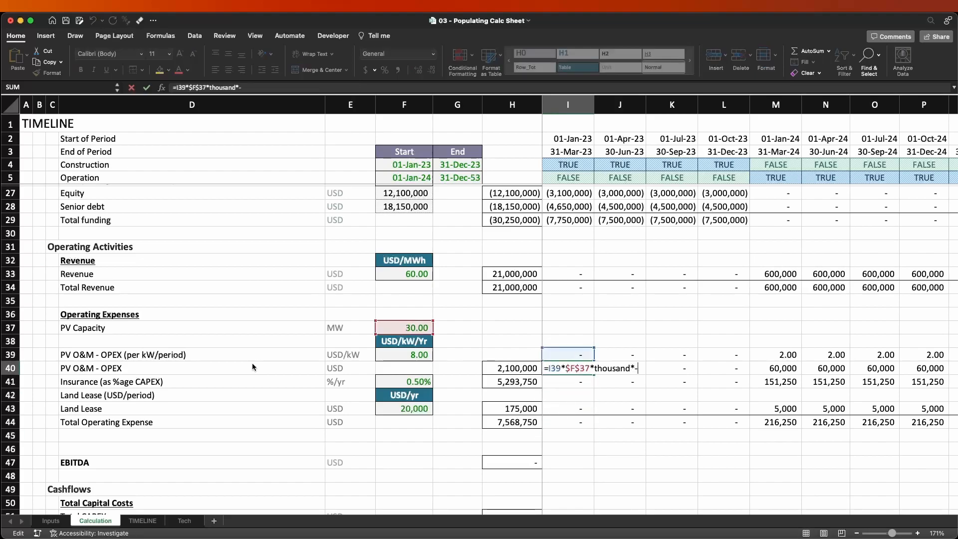
{"action": "key", "text": "Escape"}
{"action": "key", "text": "Down"}
{"action": "key", "text": "F2"}
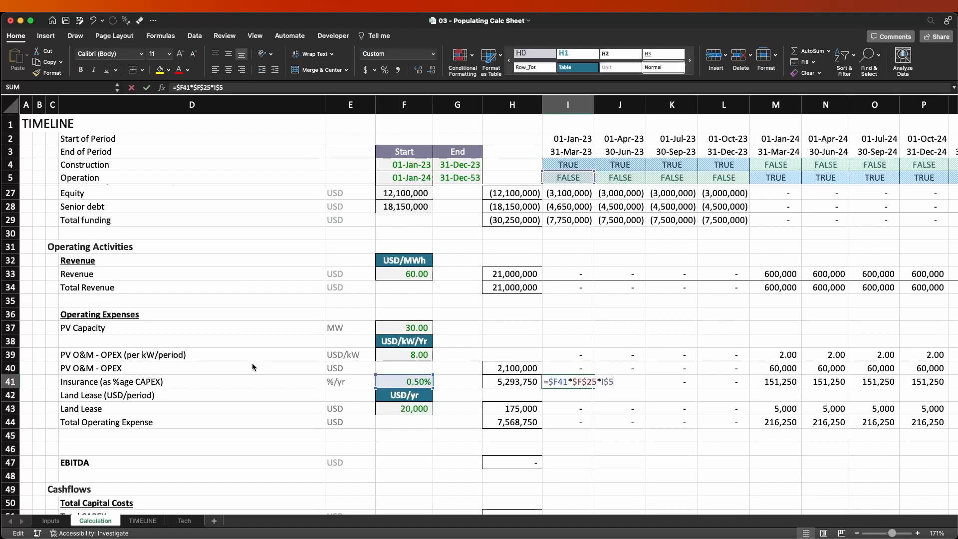
{"action": "key", "text": "Escape"}
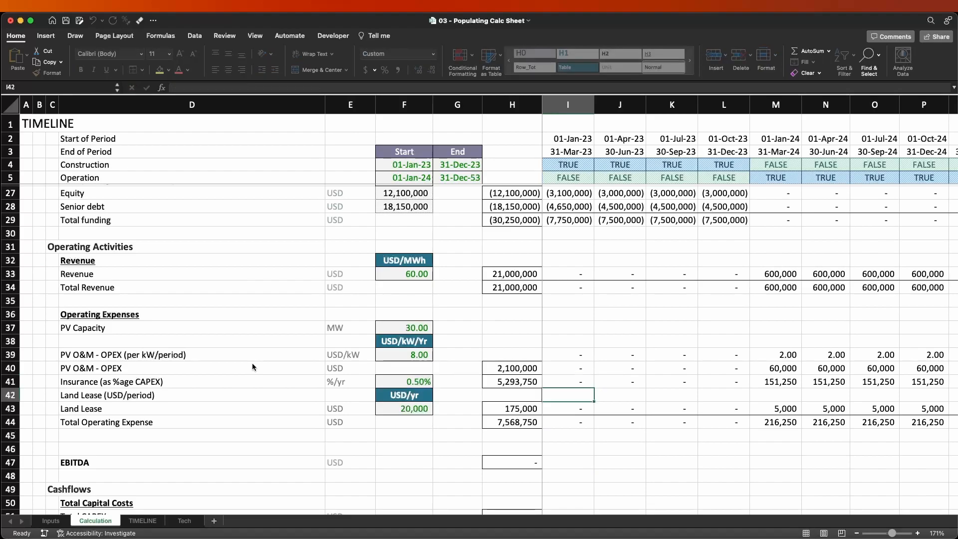
Append *-2 to the land lease formula in I43.
{"action": "key", "text": "Down"}
{"action": "key", "text": "Down"}
{"action": "key", "text": "F2"}
{"action": "type", "text": "*-2"}
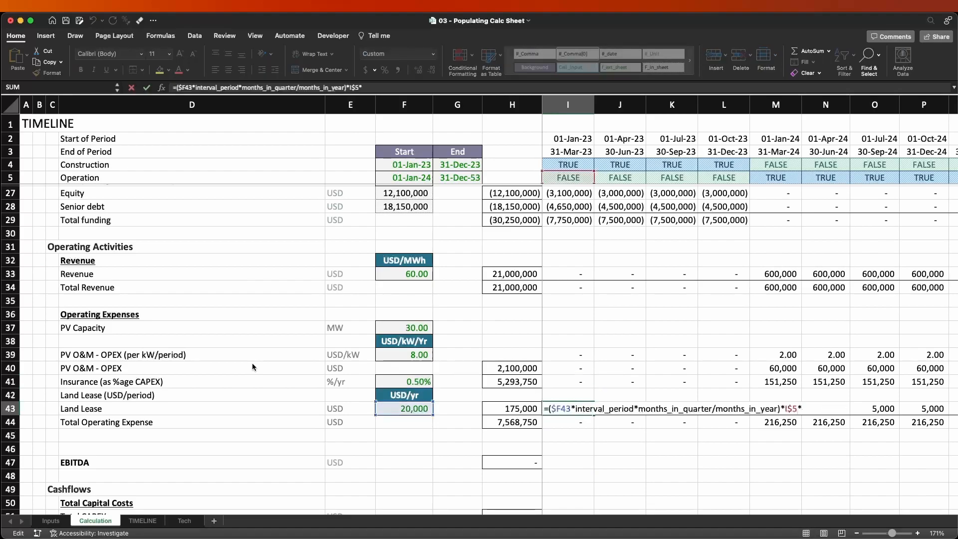
{"action": "key", "text": "Return"}
Copy the operating expense formulas in I39:I43 across the remaining quarters of the timeline.
{"action": "key", "text": "Up"}
{"action": "key", "text": "shift+Up"}
{"action": "key", "text": "shift+Up"}
{"action": "key", "text": "shift+Up"}
{"action": "key", "text": "shift+Up"}
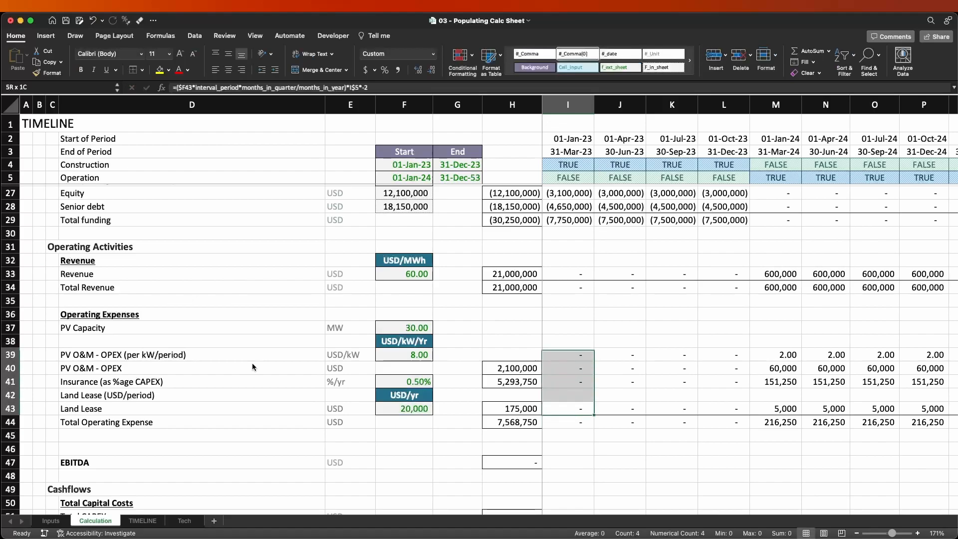
{"action": "key", "text": "cmd+c"}
{"action": "key", "text": "ctrl+shift+Right"}
{"action": "key", "text": "Return"}
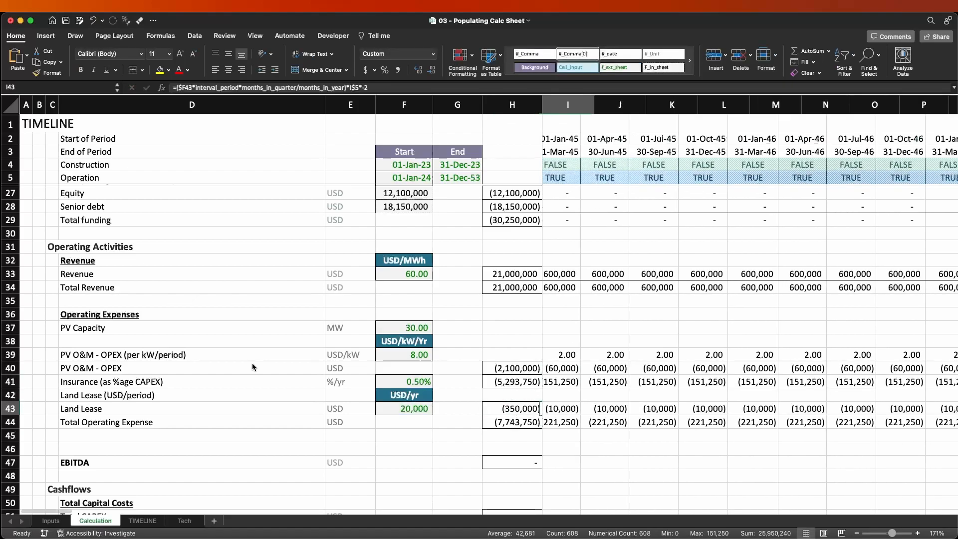
Check the sum of H40:H43, then undo the expense formula fill and the last change to I43.
{"action": "key", "text": "Left"}
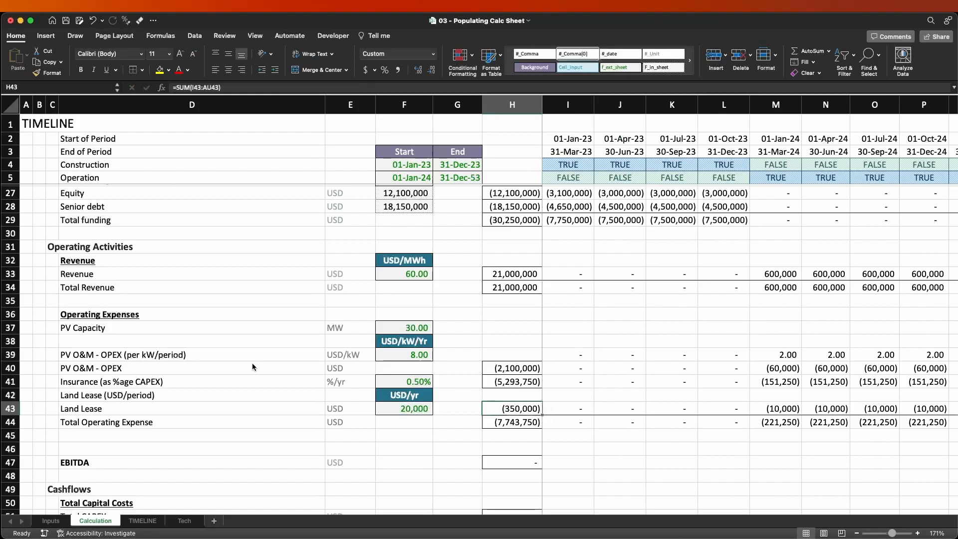
{"action": "key", "text": "shift+Up"}
{"action": "key", "text": "shift+Up"}
{"action": "key", "text": "shift+Up"}
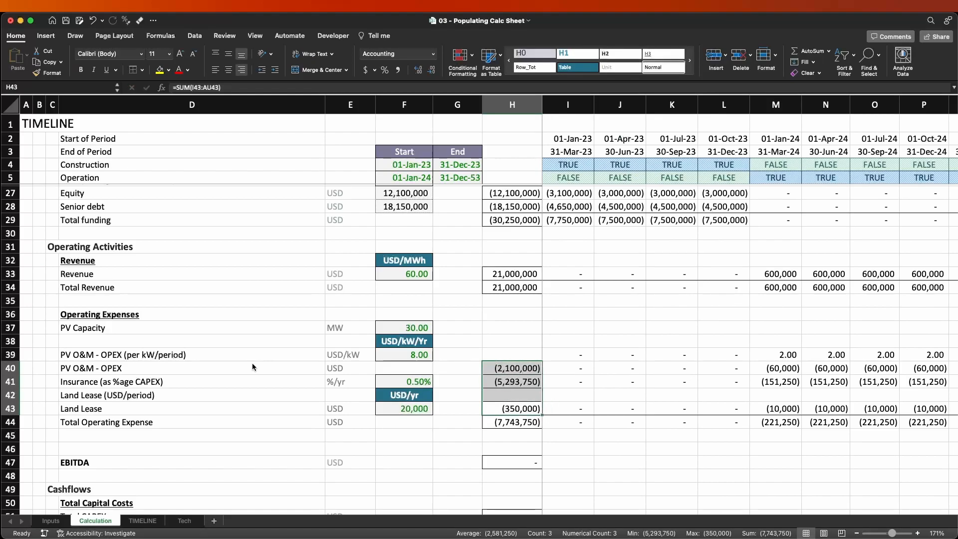
{"action": "key", "text": "Right"}
{"action": "key", "text": "Right"}
{"action": "key", "text": "Right"}
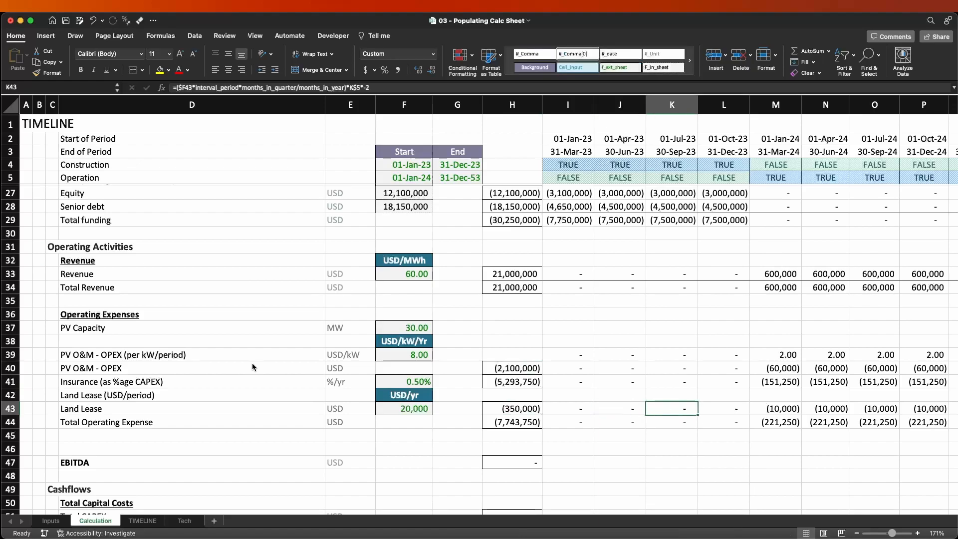
{"action": "key", "text": "super+z"}
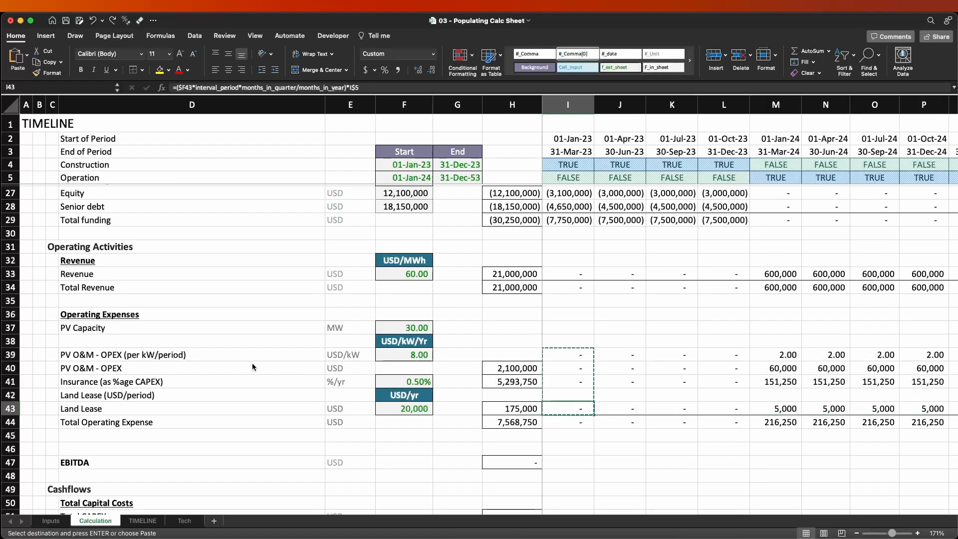
Check the total operating expense formula in I44, then redo the undone I43 change and the expense formula fill across the timeline.
{"action": "key", "text": "Down"}
{"action": "type", "text": "=SUM(I40+I41+I43)"}
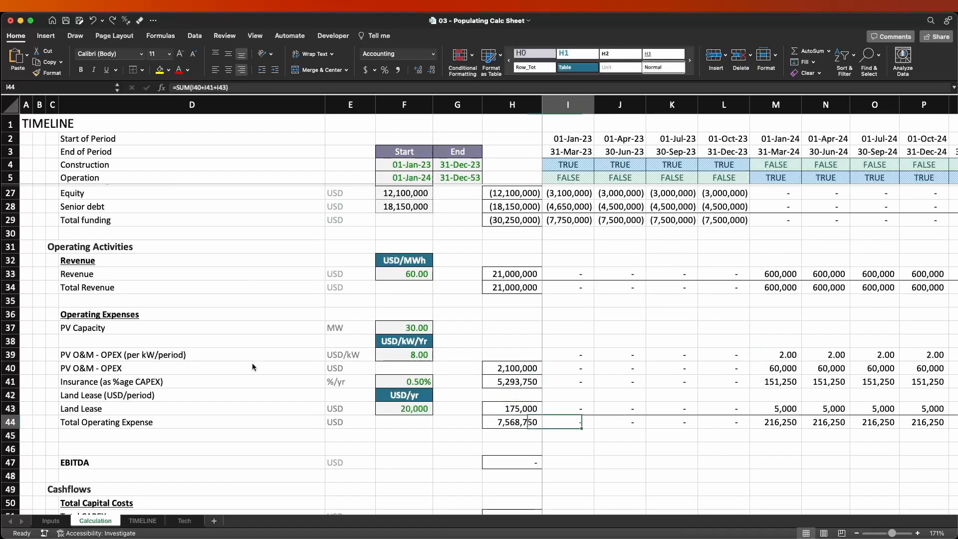
{"action": "key", "text": "ctrl+Return"}
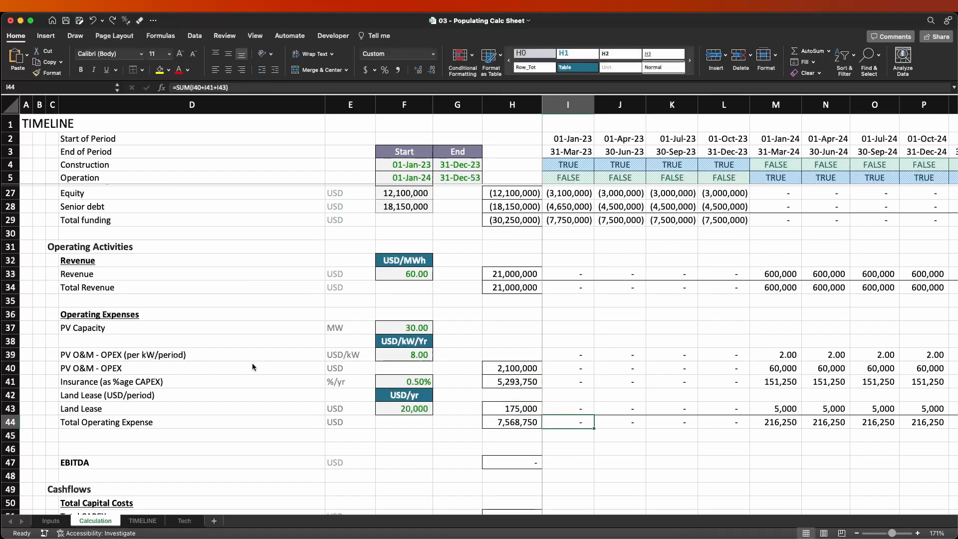
{"action": "key", "text": "super+y"}
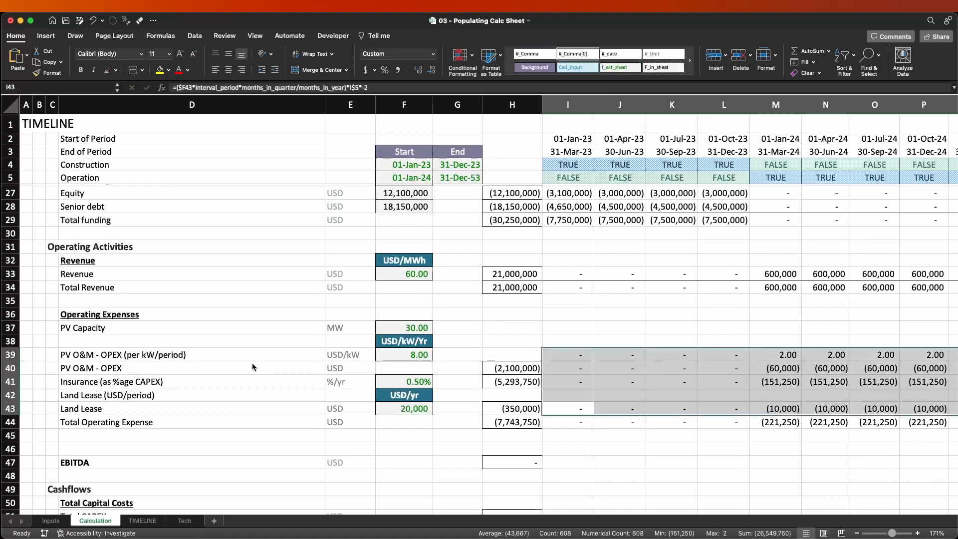
{"action": "key", "text": "super+z"}
{"action": "key", "text": "super+y"}
{"action": "key", "text": "super+z"}
{"action": "key", "text": "super+y"}
{"action": "key", "text": "super+z"}
{"action": "key", "text": "super+y"}
Inspect the land lease formulas in I43, J43 and M43.
{"action": "key", "text": "F2"}
{"action": "key", "text": "Escape"}
{"action": "key", "text": "Right"}
{"action": "key", "text": "F2"}
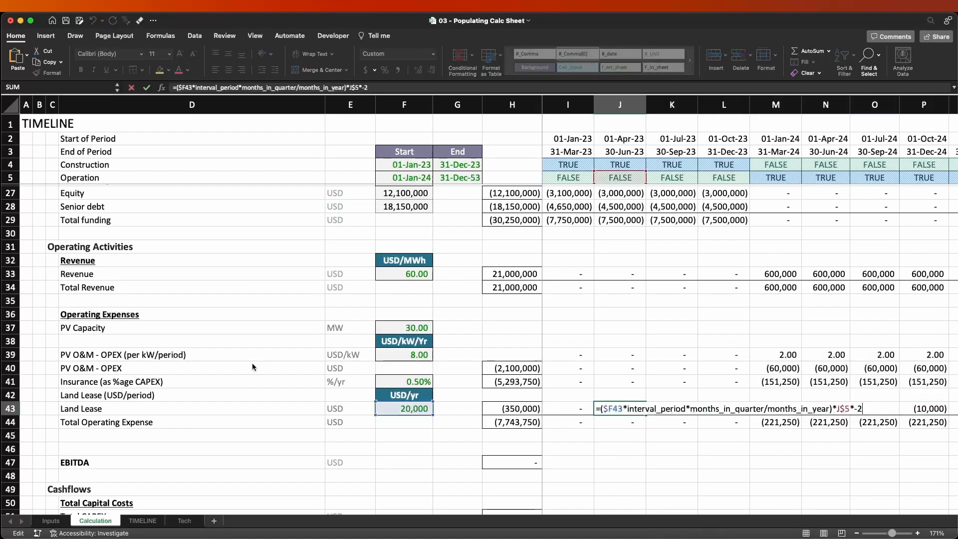
{"action": "key", "text": "Escape"}
{"action": "key", "text": "Right"}
{"action": "key", "text": "Right"}
{"action": "key", "text": "Right"}
{"action": "key", "text": "F2"}
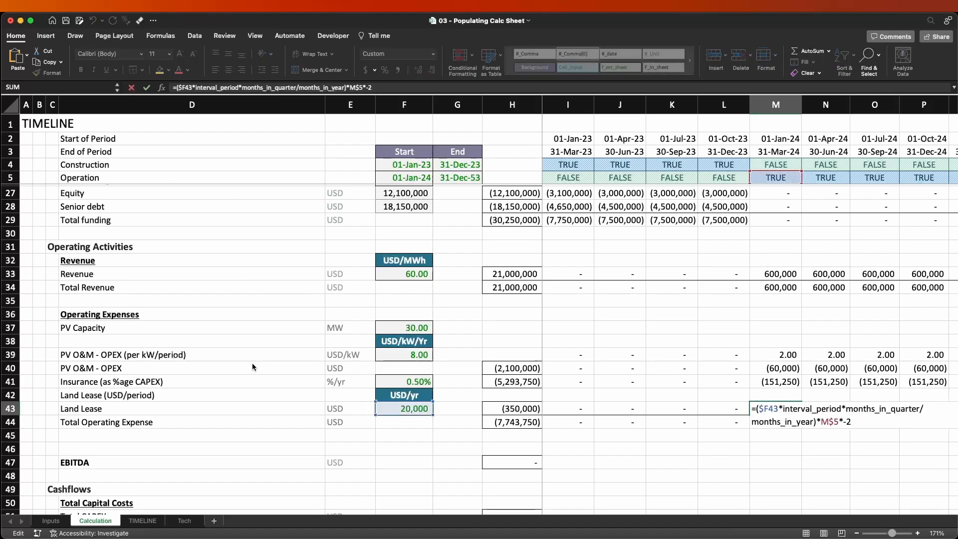
{"action": "key", "text": "Escape"}
Change the multiplier in the land lease formula in I43 to -1 and fill it across the remaining quarters.
{"action": "key", "text": "Left"}
{"action": "key", "text": "Left"}
{"action": "key", "text": "Left"}
{"action": "key", "text": "Left"}
{"action": "key", "text": "F2"}
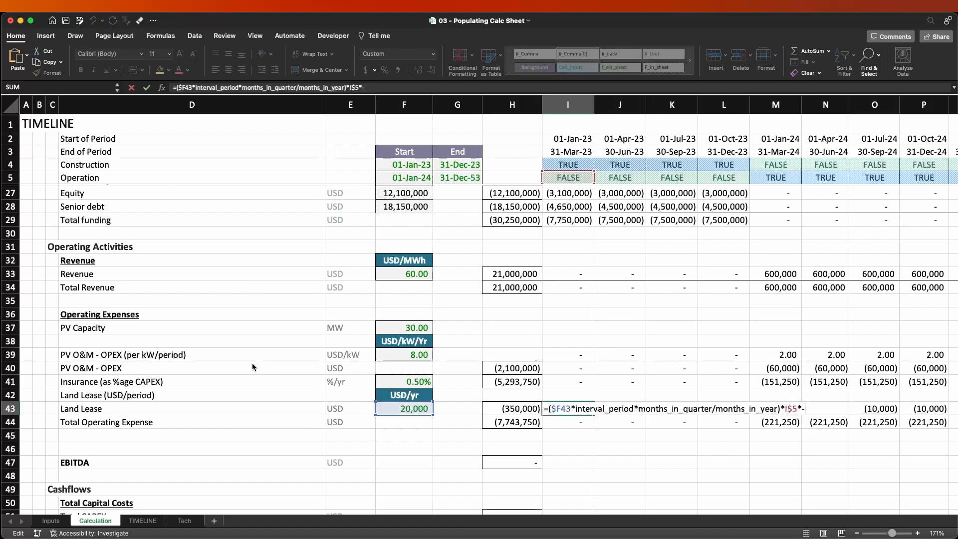
{"action": "type", "text": "1"}
{"action": "key", "text": "ctrl+Return"}
{"action": "key", "text": "ctrl+shift+Right"}
{"action": "key", "text": "ctrl+r"}
{"action": "key", "text": "ctrl+BackSpace"}
{"action": "key", "text": "Left"}
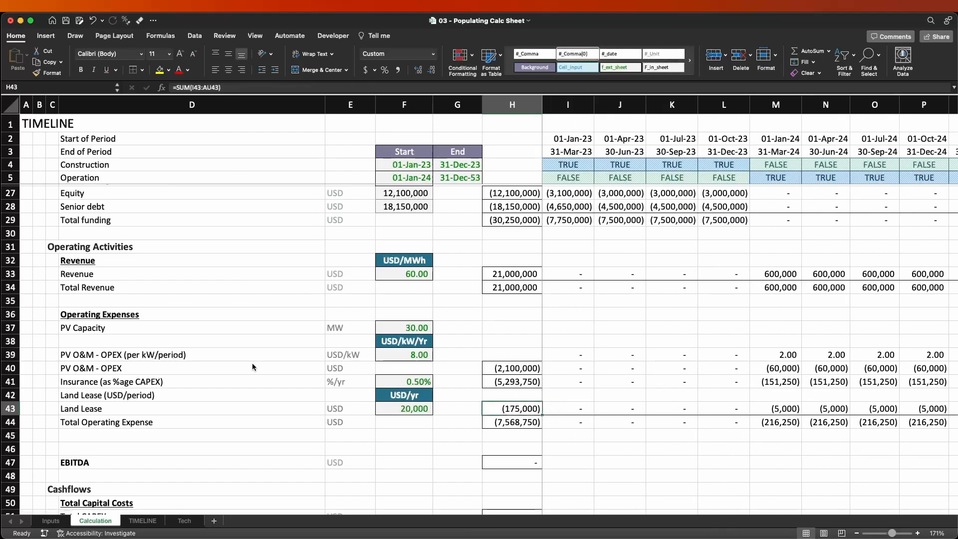
Check the combined sum of the operating expense totals in H40:H43.
{"action": "key", "text": "shift+Up"}
{"action": "key", "text": "shift+Up"}
{"action": "key", "text": "shift+Up"}
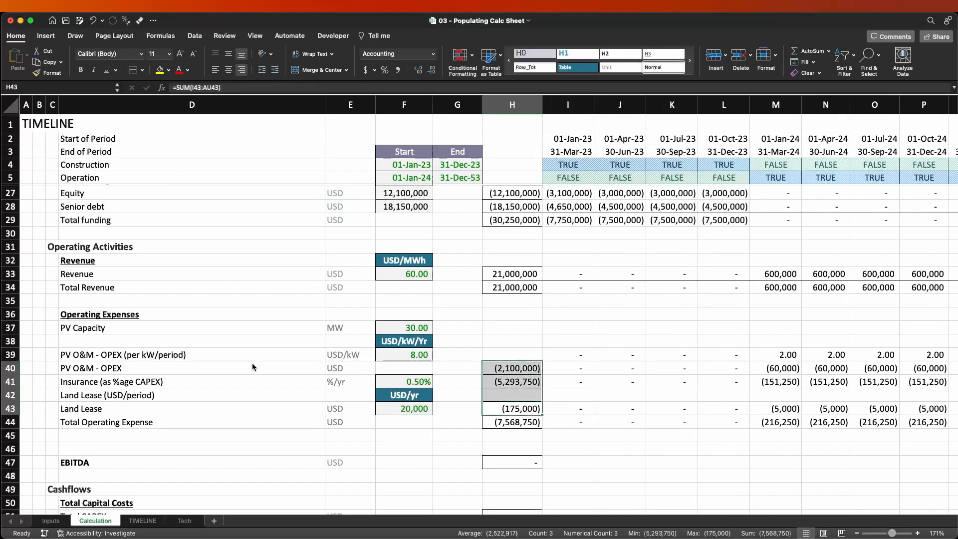
{"action": "key", "text": "shift+Down"}
{"action": "key", "text": "shift+Down"}
{"action": "key", "text": "shift+Down"}
{"action": "key", "text": "Right"}
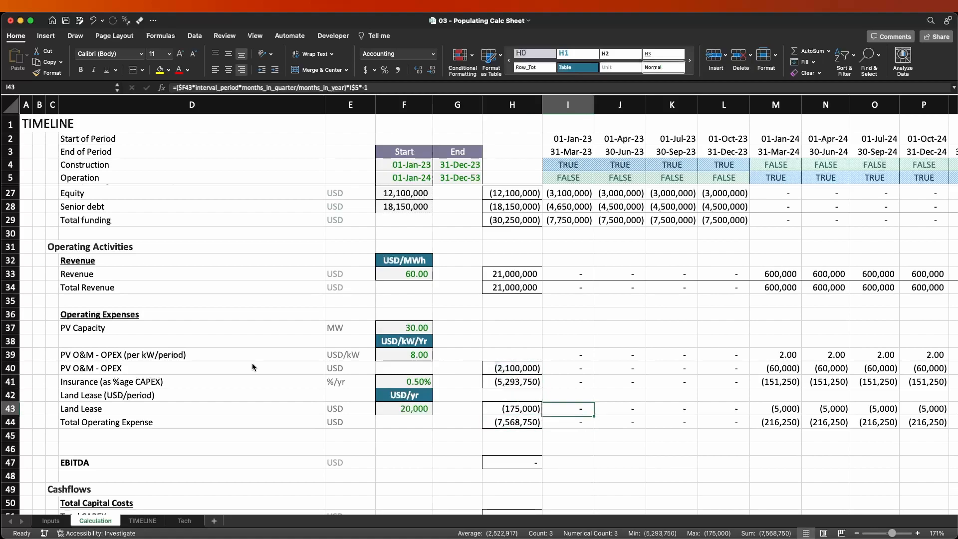
Inspect the land lease formula in I43 and the PV O&M formulas in I40 and J40.
{"action": "key", "text": "F2"}
{"action": "key", "text": "Escape"}
{"action": "key", "text": "Up"}
{"action": "key", "text": "Up"}
{"action": "key", "text": "Up"}
{"action": "key", "text": "F2"}
{"action": "key", "text": "Escape"}
{"action": "key", "text": "Right"}
{"action": "key", "text": "F2"}
{"action": "key", "text": "Return"}
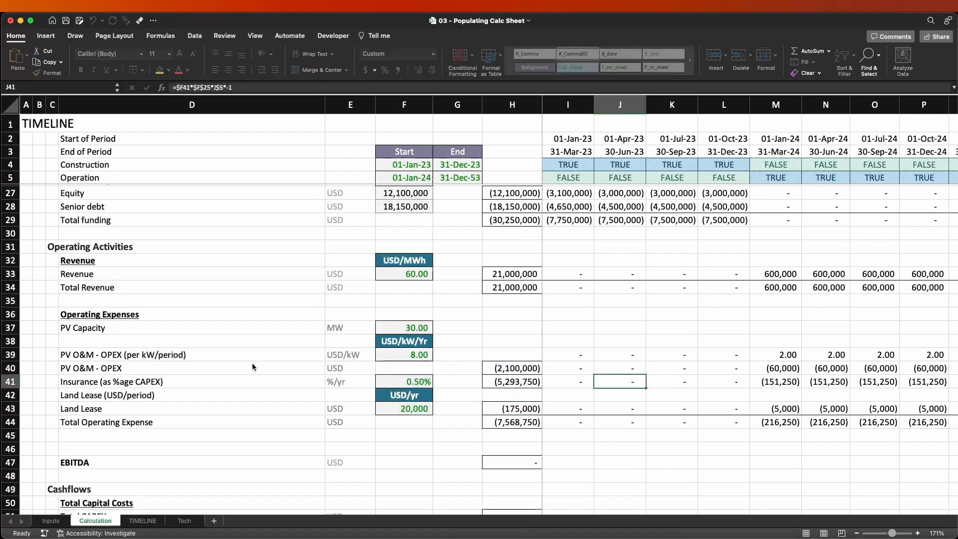
Review the land lease formulas in L43 and M43, where the timeline changes from construction to operation.
{"action": "key", "text": "Down"}
{"action": "key", "text": "Down"}
{"action": "key", "text": "Right"}
{"action": "key", "text": "Right"}
{"action": "key", "text": "Right"}
{"action": "key", "text": "Left"}
{"action": "key", "text": "Right"}
{"action": "key", "text": "Left"}
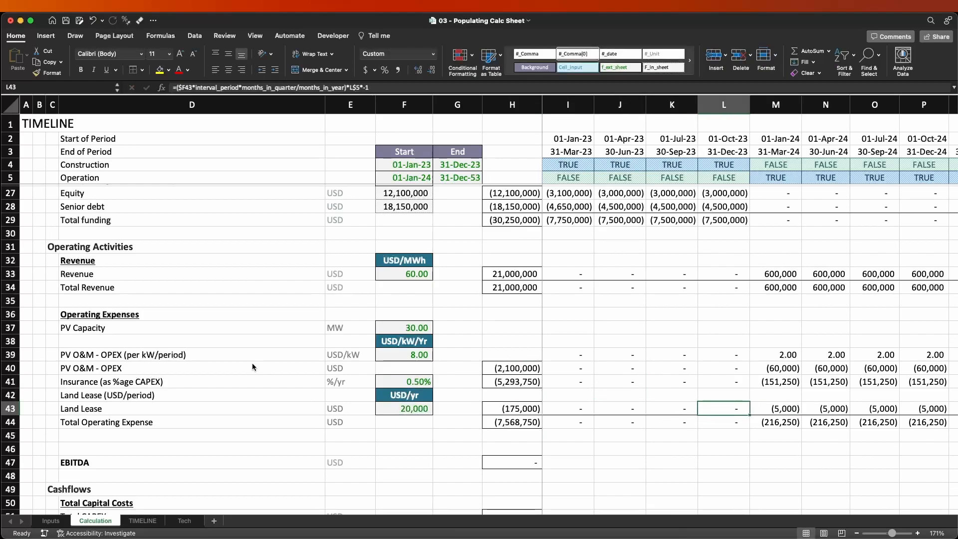
{"action": "key", "text": "ctrl+space"}
{"action": "key", "text": "shift+Right"}
{"action": "key", "text": "shift+Left"}
{"action": "key", "text": "Right"}
{"action": "key", "text": "Left"}
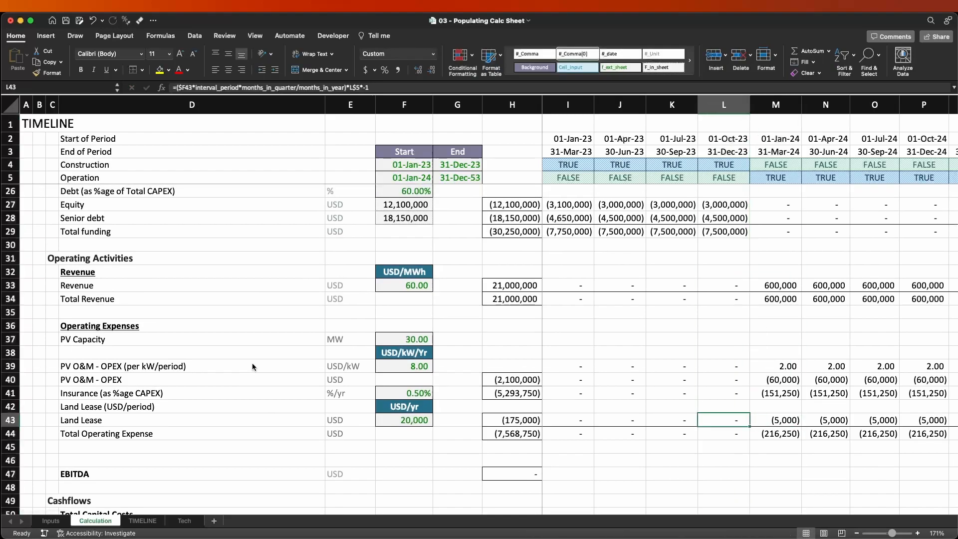
Examine the land lease row along the timeline up to the last operating quarter ending 31-Dec-53.
{"action": "key", "text": "Right"}
{"action": "key", "text": "Right"}
{"action": "key", "text": "Right"}
{"action": "key", "text": "Right"}
{"action": "key", "text": "Right"}
{"action": "key", "text": "Right"}
{"action": "key", "text": "Right"}
{"action": "key", "text": "Right"}
{"action": "key", "text": "Right"}
{"action": "key", "text": "Right"}
{"action": "key", "text": "Right"}
{"action": "key", "text": "Right"}
{"action": "key", "text": "Right"}
{"action": "key", "text": "Right"}
{"action": "key", "text": "Right"}
{"action": "key", "text": "Right"}
{"action": "key", "text": "Right"}
{"action": "key", "text": "Right"}
{"action": "key", "text": "Right"}
{"action": "key", "text": "Right"}
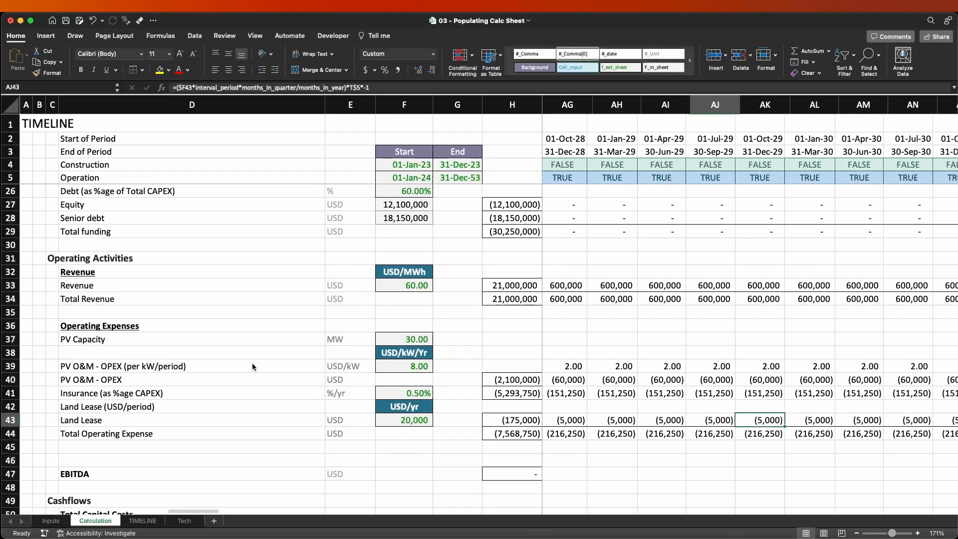
{"action": "key", "text": "Right"}
{"action": "key", "text": "Right"}
{"action": "key", "text": "Right"}
{"action": "key", "text": "Right"}
{"action": "key", "text": "Right"}
{"action": "key", "text": "Right"}
{"action": "key", "text": "Right"}
{"action": "key", "text": "Right"}
{"action": "key", "text": "Right"}
{"action": "key", "text": "Right"}
{"action": "key", "text": "Right"}
{"action": "key", "text": "Right"}
{"action": "key", "text": "Right"}
{"action": "key", "text": "Right"}
{"action": "key", "text": "Right"}
{"action": "key", "text": "Right"}
{"action": "key", "text": "Right"}
{"action": "key", "text": "Right"}
{"action": "key", "text": "Right"}
{"action": "key", "text": "Right"}
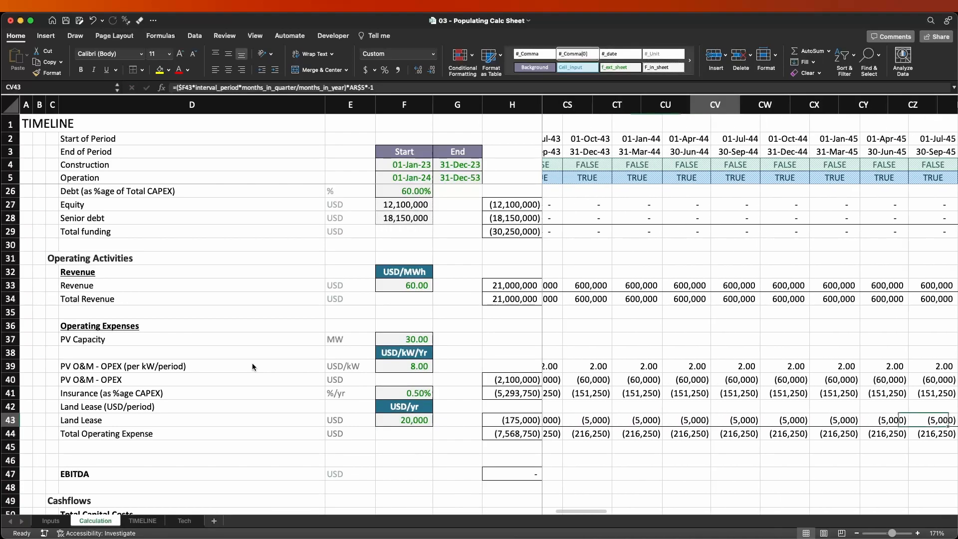
{"action": "key", "text": "Right"}
{"action": "key", "text": "Right"}
{"action": "key", "text": "Right"}
{"action": "key", "text": "Right"}
{"action": "key", "text": "Right"}
{"action": "key", "text": "Right"}
{"action": "key", "text": "Right"}
{"action": "key", "text": "Right"}
{"action": "key", "text": "Right"}
{"action": "key", "text": "Right"}
{"action": "key", "text": "Right"}
{"action": "key", "text": "Right"}
{"action": "key", "text": "Right"}
{"action": "key", "text": "Right"}
{"action": "key", "text": "Right"}
{"action": "key", "text": "Right"}
{"action": "key", "text": "Right"}
{"action": "key", "text": "Right"}
{"action": "key", "text": "Right"}
{"action": "key", "text": "Right"}
{"action": "key", "text": "Left"}
{"action": "key", "text": "Left"}
{"action": "key", "text": "Left"}
{"action": "key", "text": "Left"}
{"action": "key", "text": "Left"}
{"action": "key", "text": "Left"}
{"action": "key", "text": "Left"}
{"action": "key", "text": "Left"}
{"action": "key", "text": "Left"}
{"action": "key", "text": "Left"}
{"action": "key", "text": "Left"}
{"action": "key", "text": "Left"}
{"action": "key", "text": "Left"}
{"action": "key", "text": "Left"}
{"action": "key", "text": "Left"}
{"action": "key", "text": "Left"}
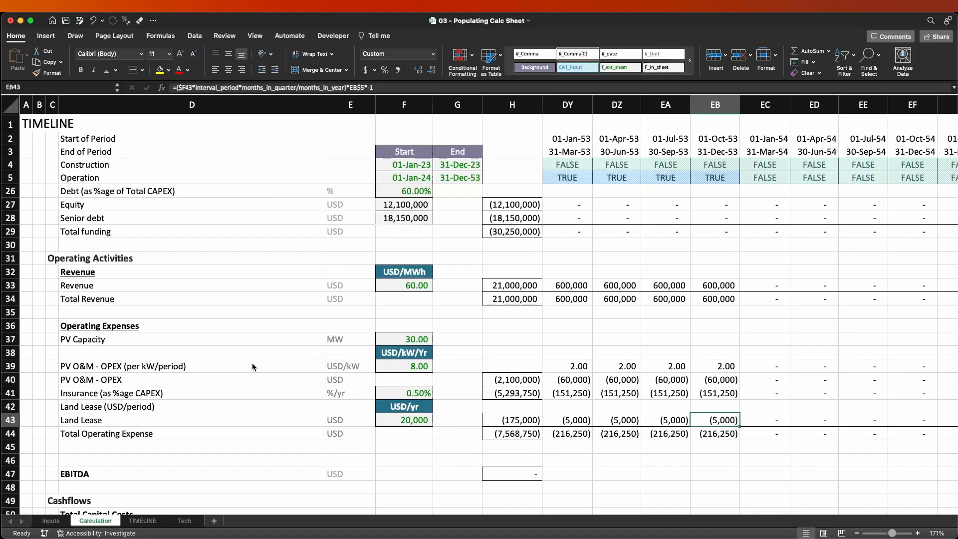
{"action": "key", "text": "ctrl+Page_Up"}
{"action": "key", "text": "ctrl+Page_Down"}
{"action": "key", "text": "ctrl+Left"}
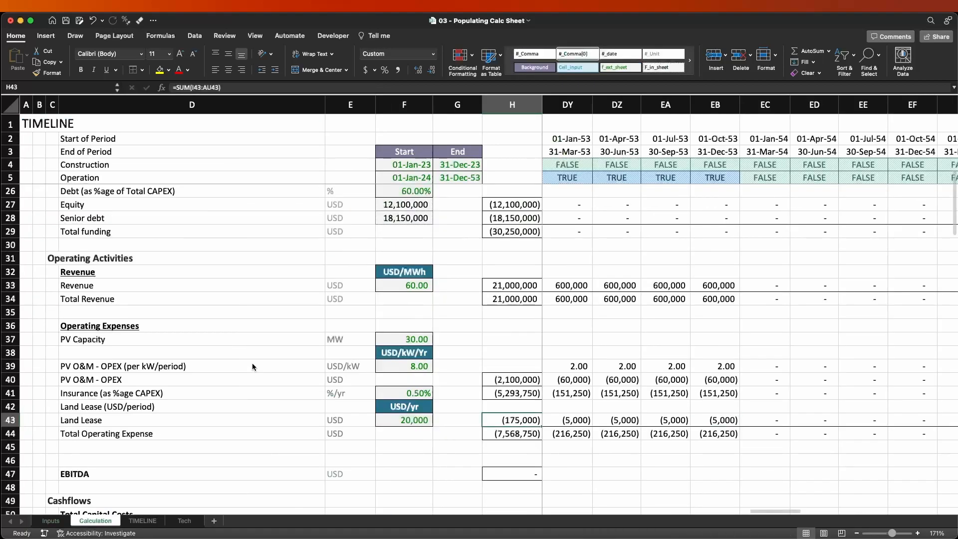
Enter the EBITDA formula =I34+I44 in I47, adding total revenue and total operating expense for the first quarter.
{"action": "key", "text": "Right"}
{"action": "key", "text": "Down"}
{"action": "key", "text": "Down"}
{"action": "key", "text": "Down"}
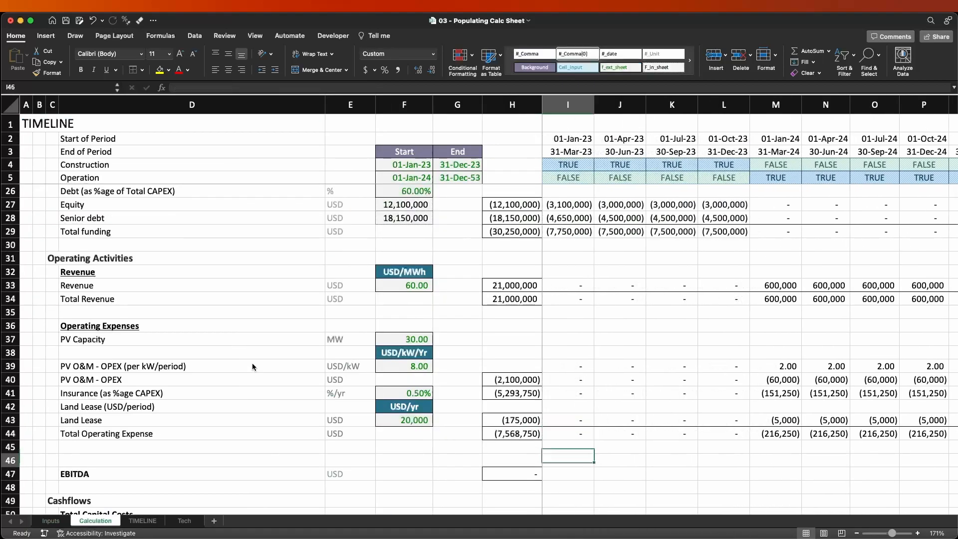
{"action": "key", "text": "Left"}
{"action": "key", "text": "Down"}
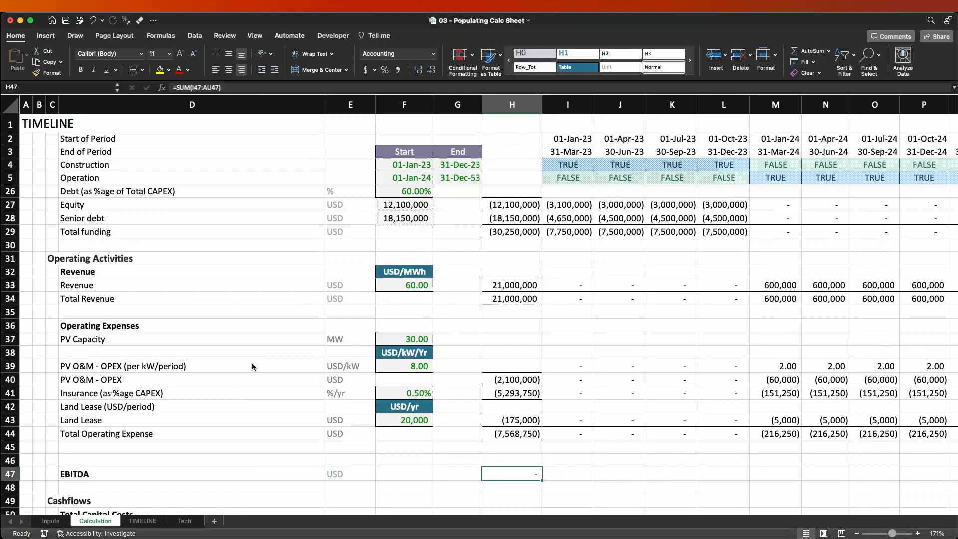
{"action": "key", "text": "Left"}
{"action": "key", "text": "Left"}
{"action": "key", "text": "Left"}
{"action": "key", "text": "Left"}
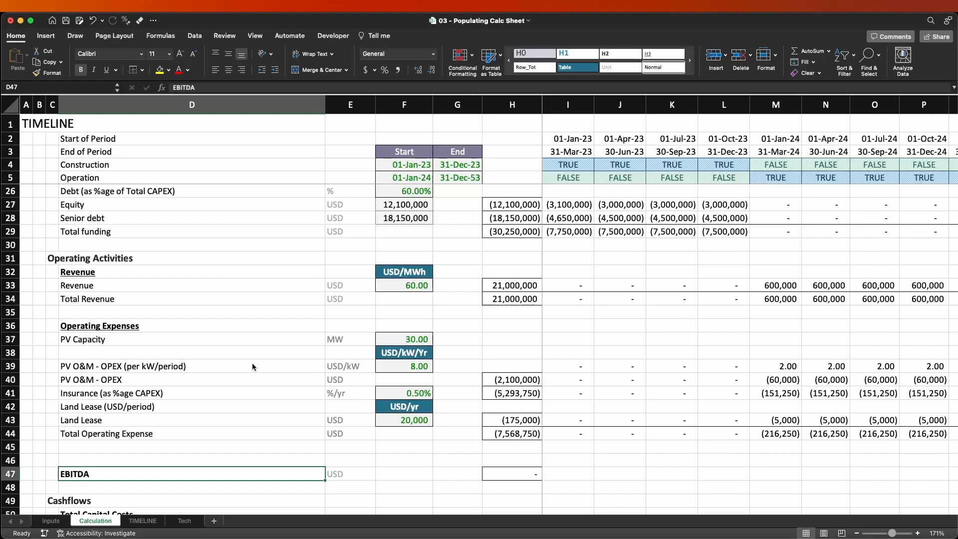
{"action": "key", "text": "Right"}
{"action": "key", "text": "Right"}
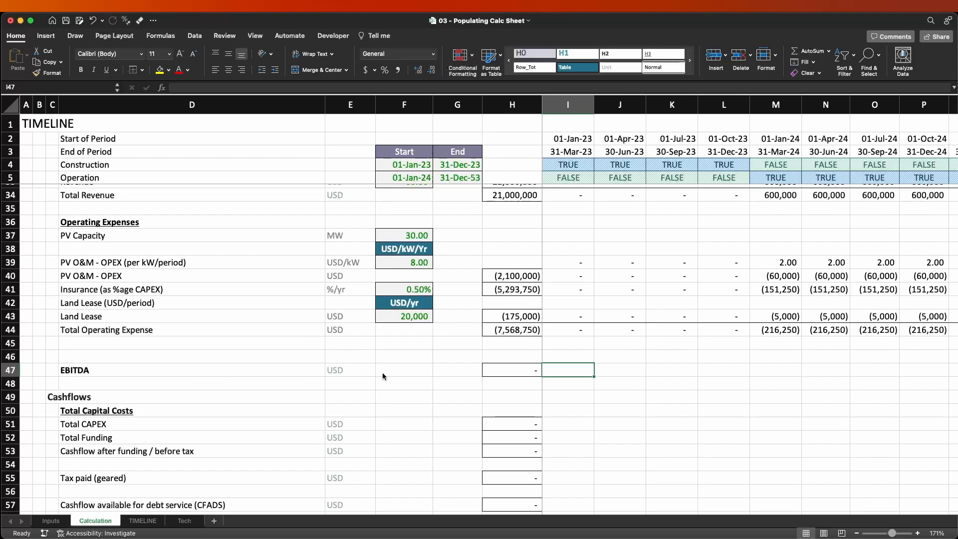
{"action": "type", "text": "="}
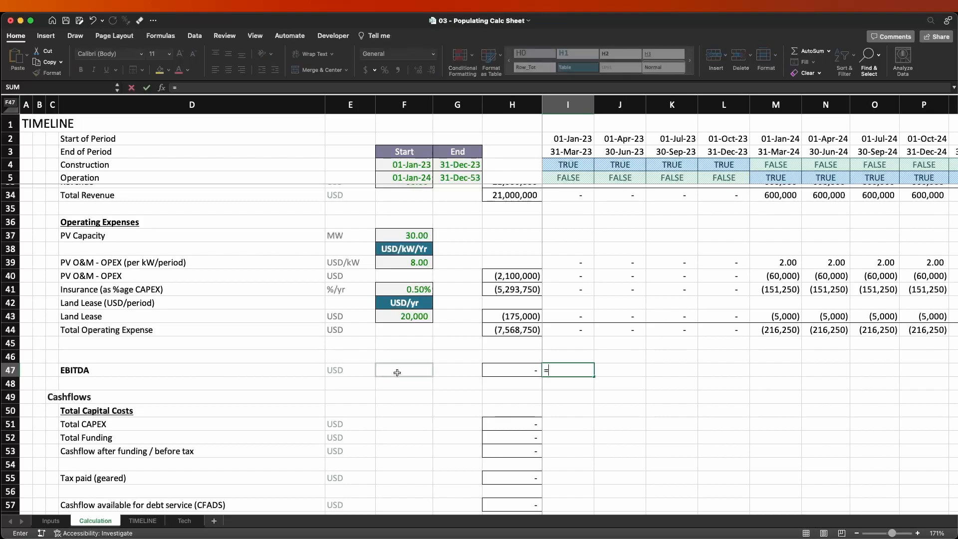
{"action": "scroll", "coordinate": [588, 399], "scroll_direction": "down", "scroll_amount": 2}
{"action": "scroll", "coordinate": [594, 400], "scroll_direction": "up", "scroll_amount": 3}
{"action": "scroll", "coordinate": [595, 399], "scroll_direction": "up", "scroll_amount": 3}
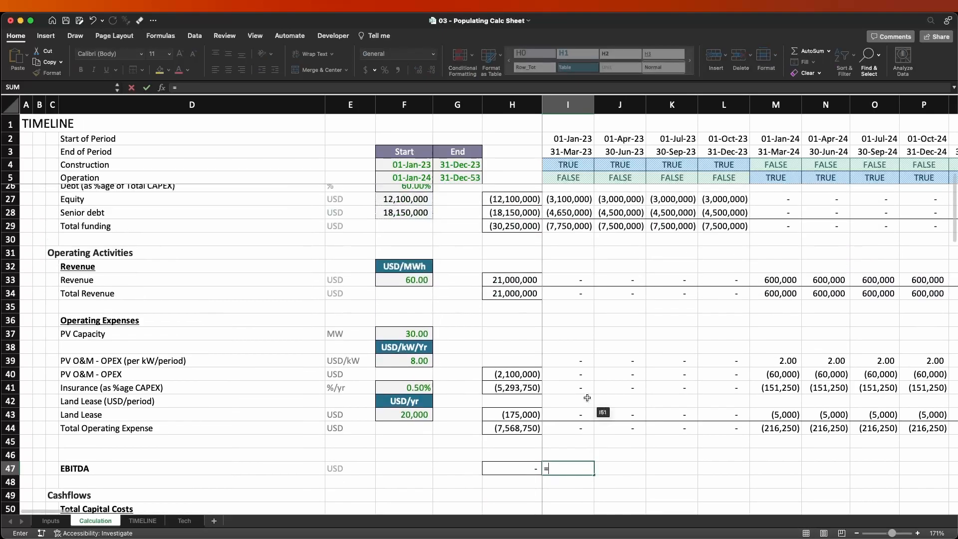
{"action": "left_click", "coordinate": [567, 296]}
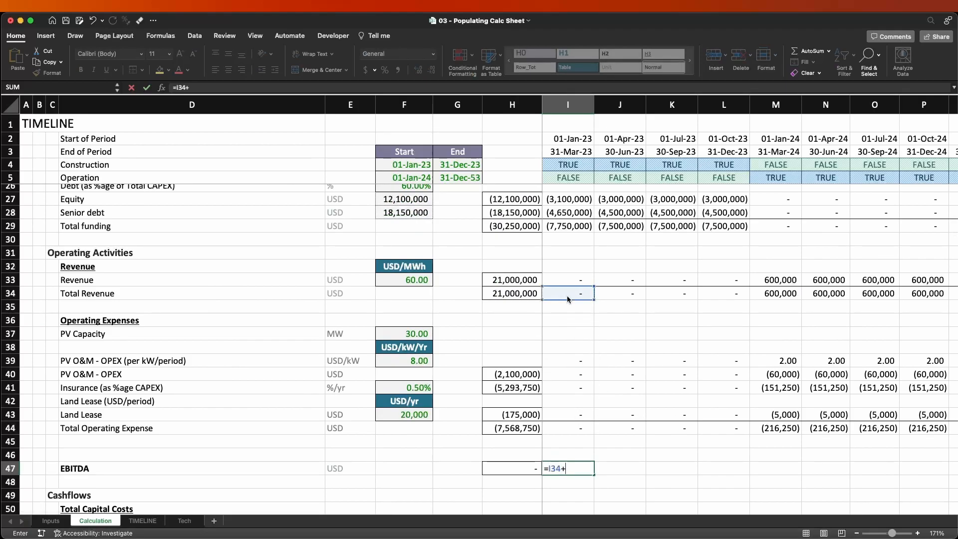
{"action": "left_click", "coordinate": [567, 430]}
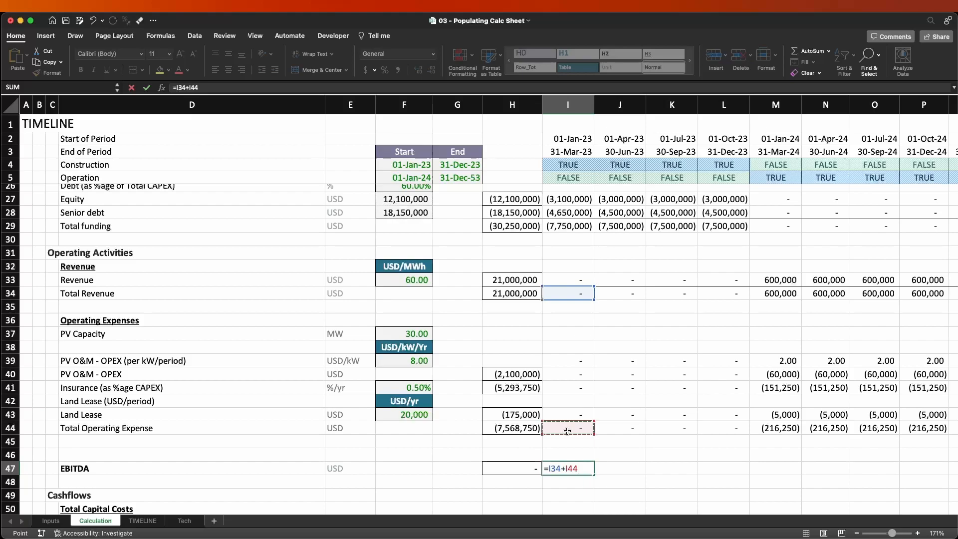
{"action": "key", "text": "Return"}
Copy the EBITDA formula in I47 across the remaining quarters of the timeline.
{"action": "key", "text": "Up"}
{"action": "key", "text": "super+c"}
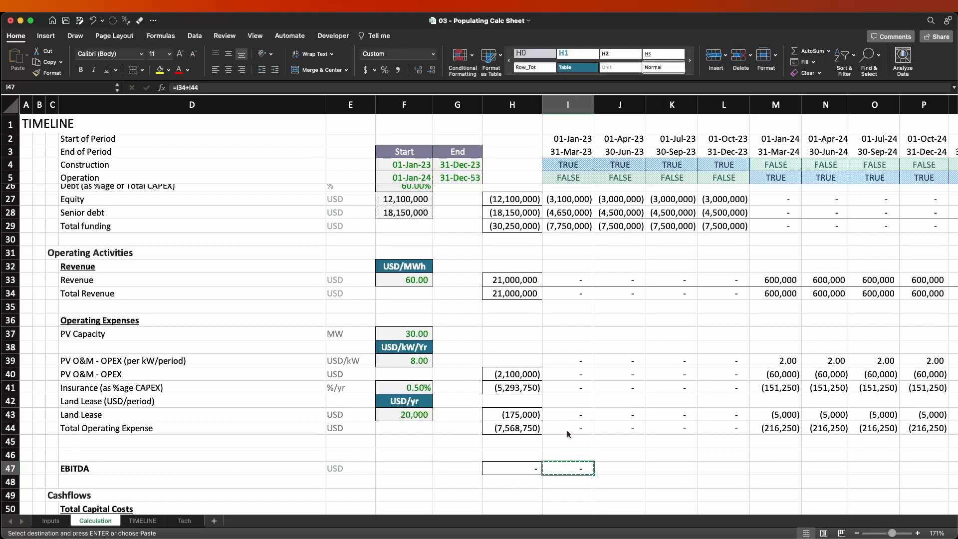
{"action": "key", "text": "super+shift+Right"}
{"action": "key", "text": "Return"}
{"action": "key", "text": "Left"}
{"action": "key", "text": "Left"}
{"action": "key", "text": "Left"}
{"action": "key", "text": "Right"}
{"action": "key", "text": "Right"}
{"action": "key", "text": "Right"}
{"action": "key", "text": "Right"}
{"action": "key", "text": "Right"}
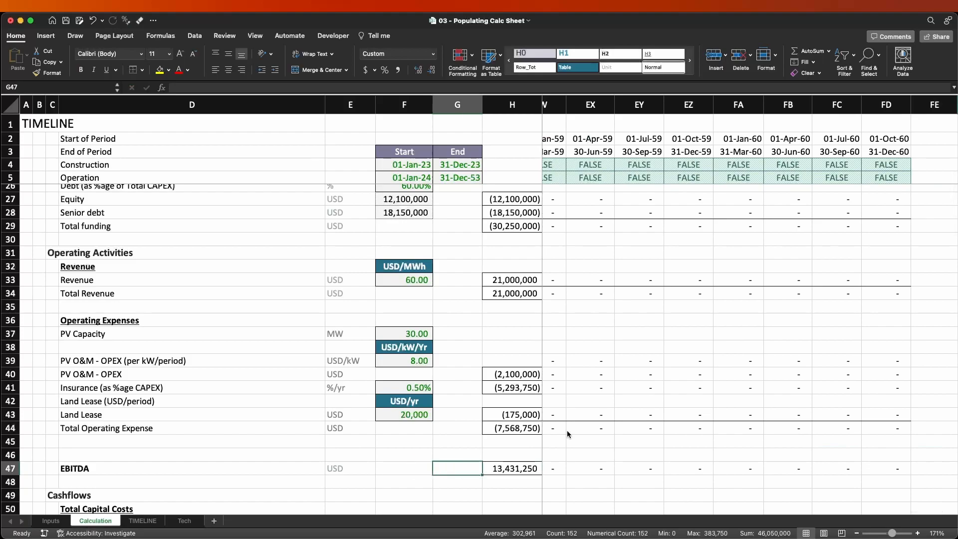
Compare the total revenue in H34 with the total EBITDA in H47.
{"action": "key", "text": "Left"}
{"action": "key", "text": "Left"}
{"action": "key", "text": "Left"}
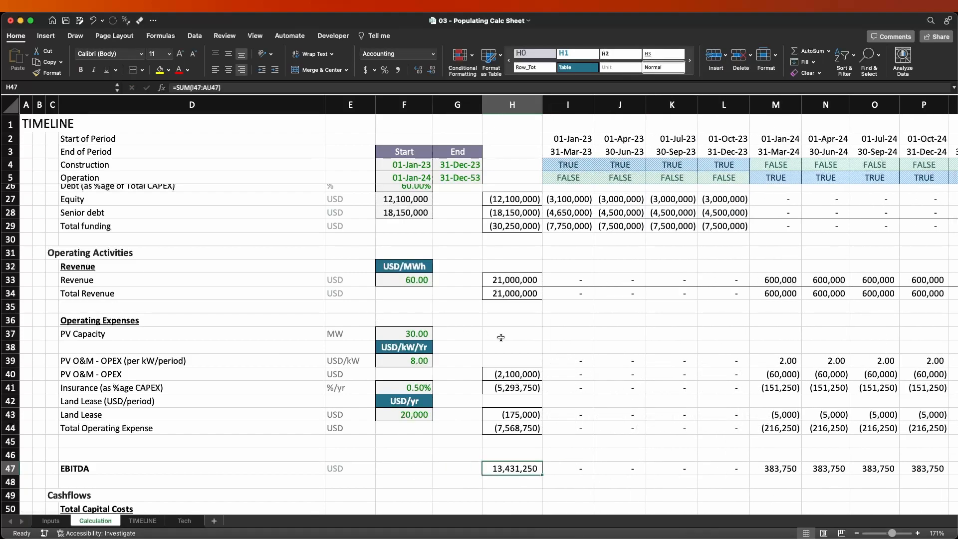
{"action": "left_click", "coordinate": [497, 297]}
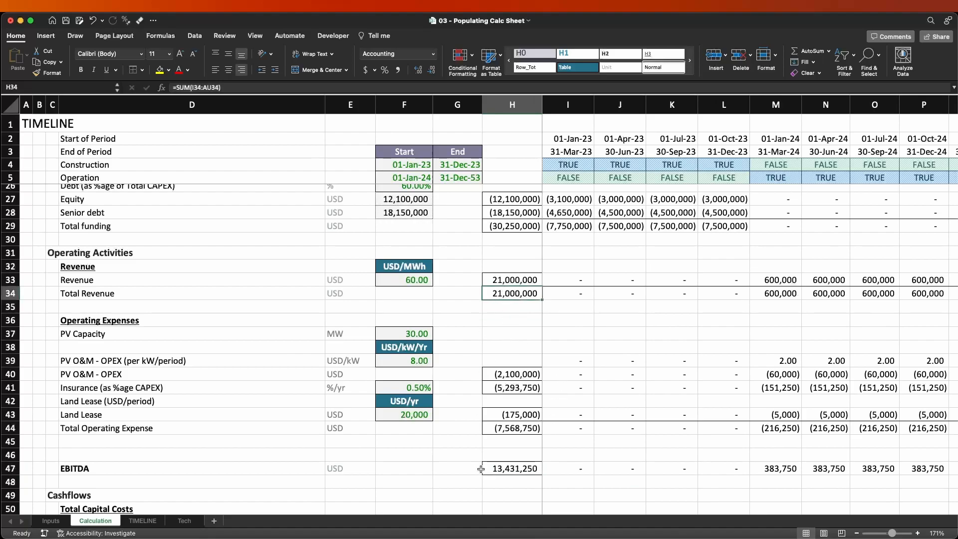
{"action": "left_click", "coordinate": [498, 468]}
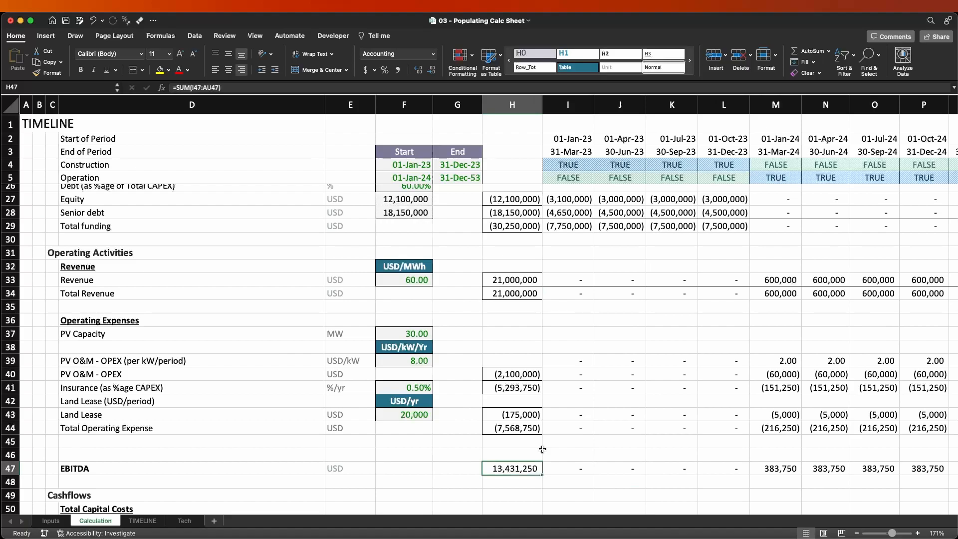
Review the Cashflows, Debt, Equity Returns and Project Returns sections below the EBITDA row.
{"action": "scroll", "coordinate": [564, 449], "scroll_direction": "down", "scroll_amount": 2}
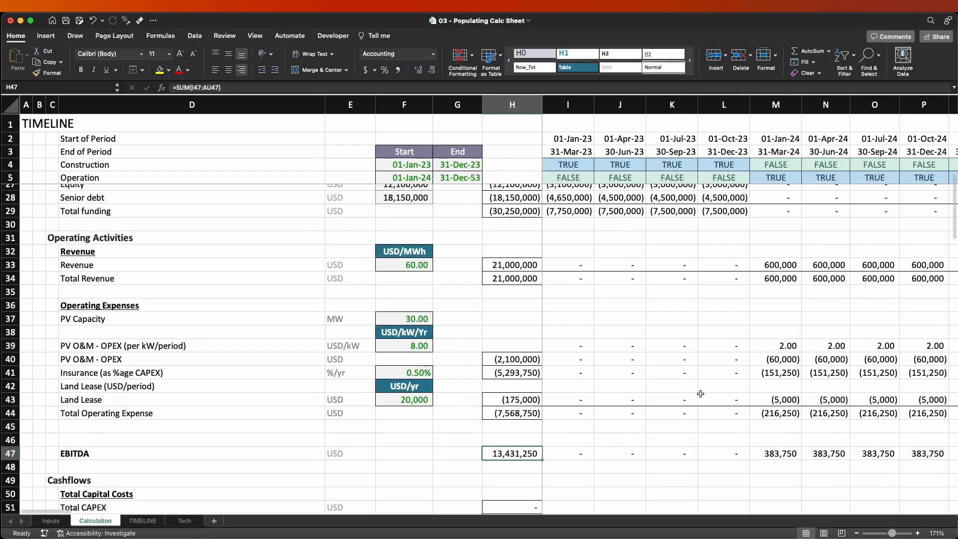
{"action": "scroll", "coordinate": [691, 390], "scroll_direction": "down", "scroll_amount": 2}
{"action": "scroll", "coordinate": [690, 388], "scroll_direction": "up", "scroll_amount": 1}
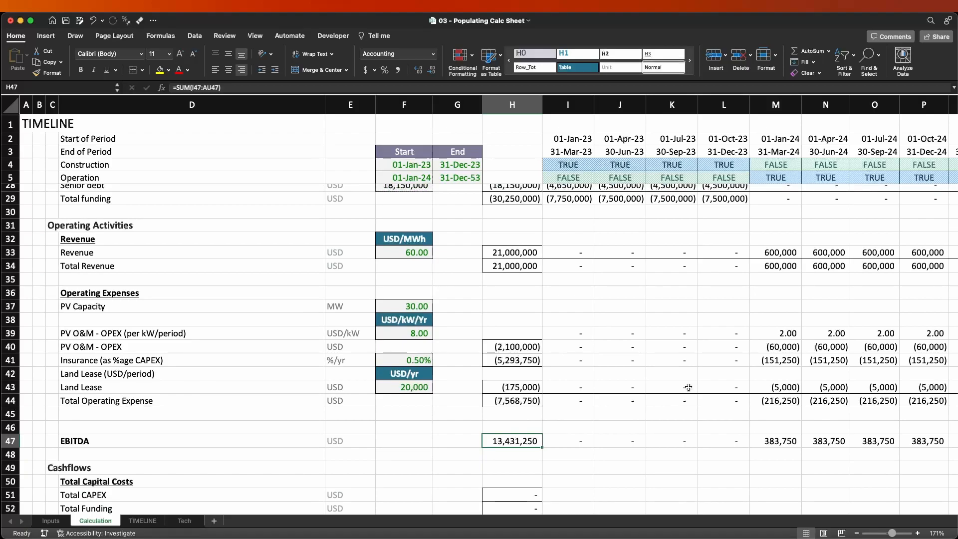
{"action": "scroll", "coordinate": [284, 369], "scroll_direction": "down", "scroll_amount": 4}
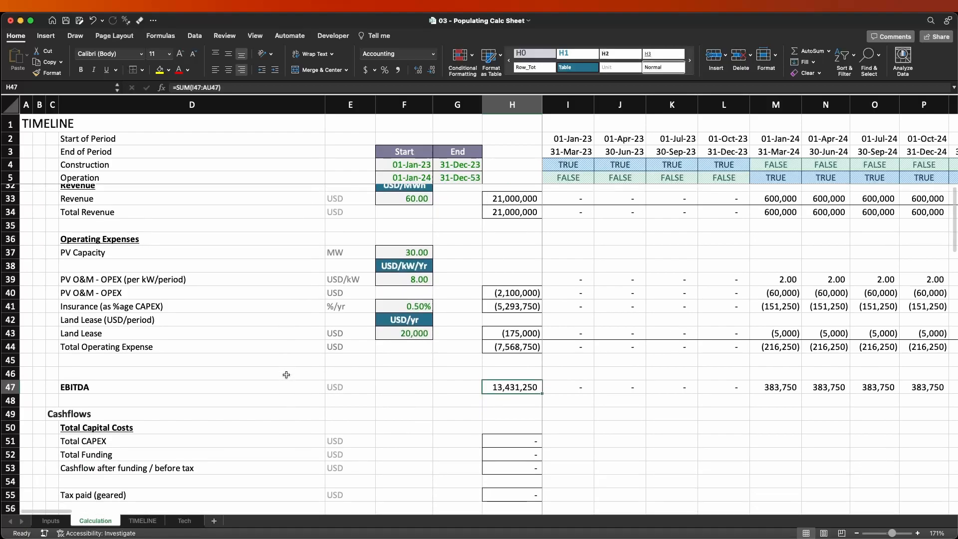
{"action": "scroll", "coordinate": [90, 427], "scroll_direction": "down", "scroll_amount": 5}
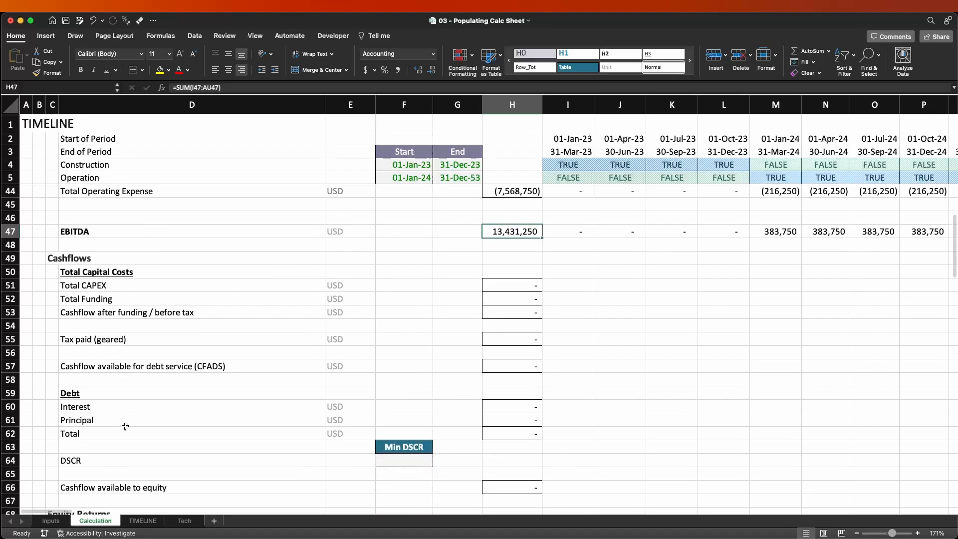
{"action": "scroll", "coordinate": [135, 426], "scroll_direction": "down", "scroll_amount": 4}
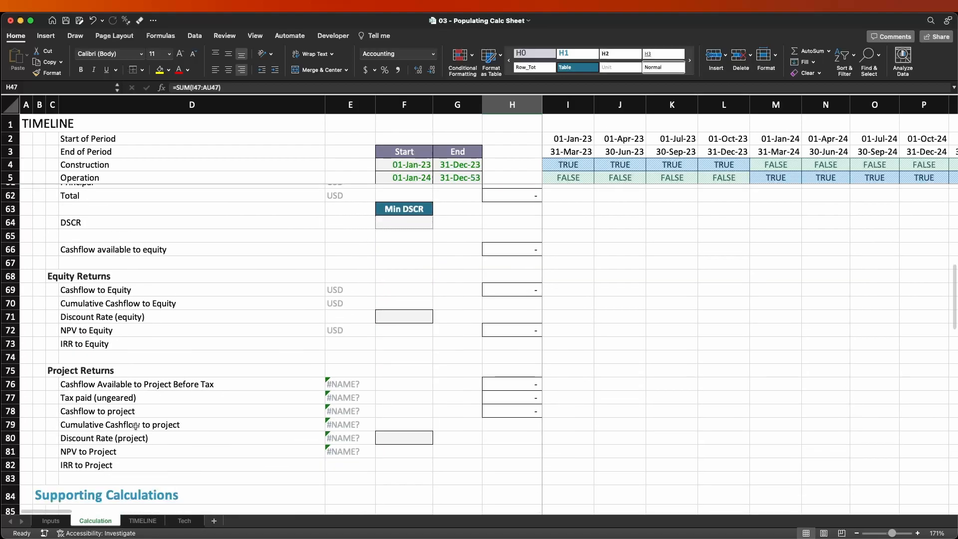